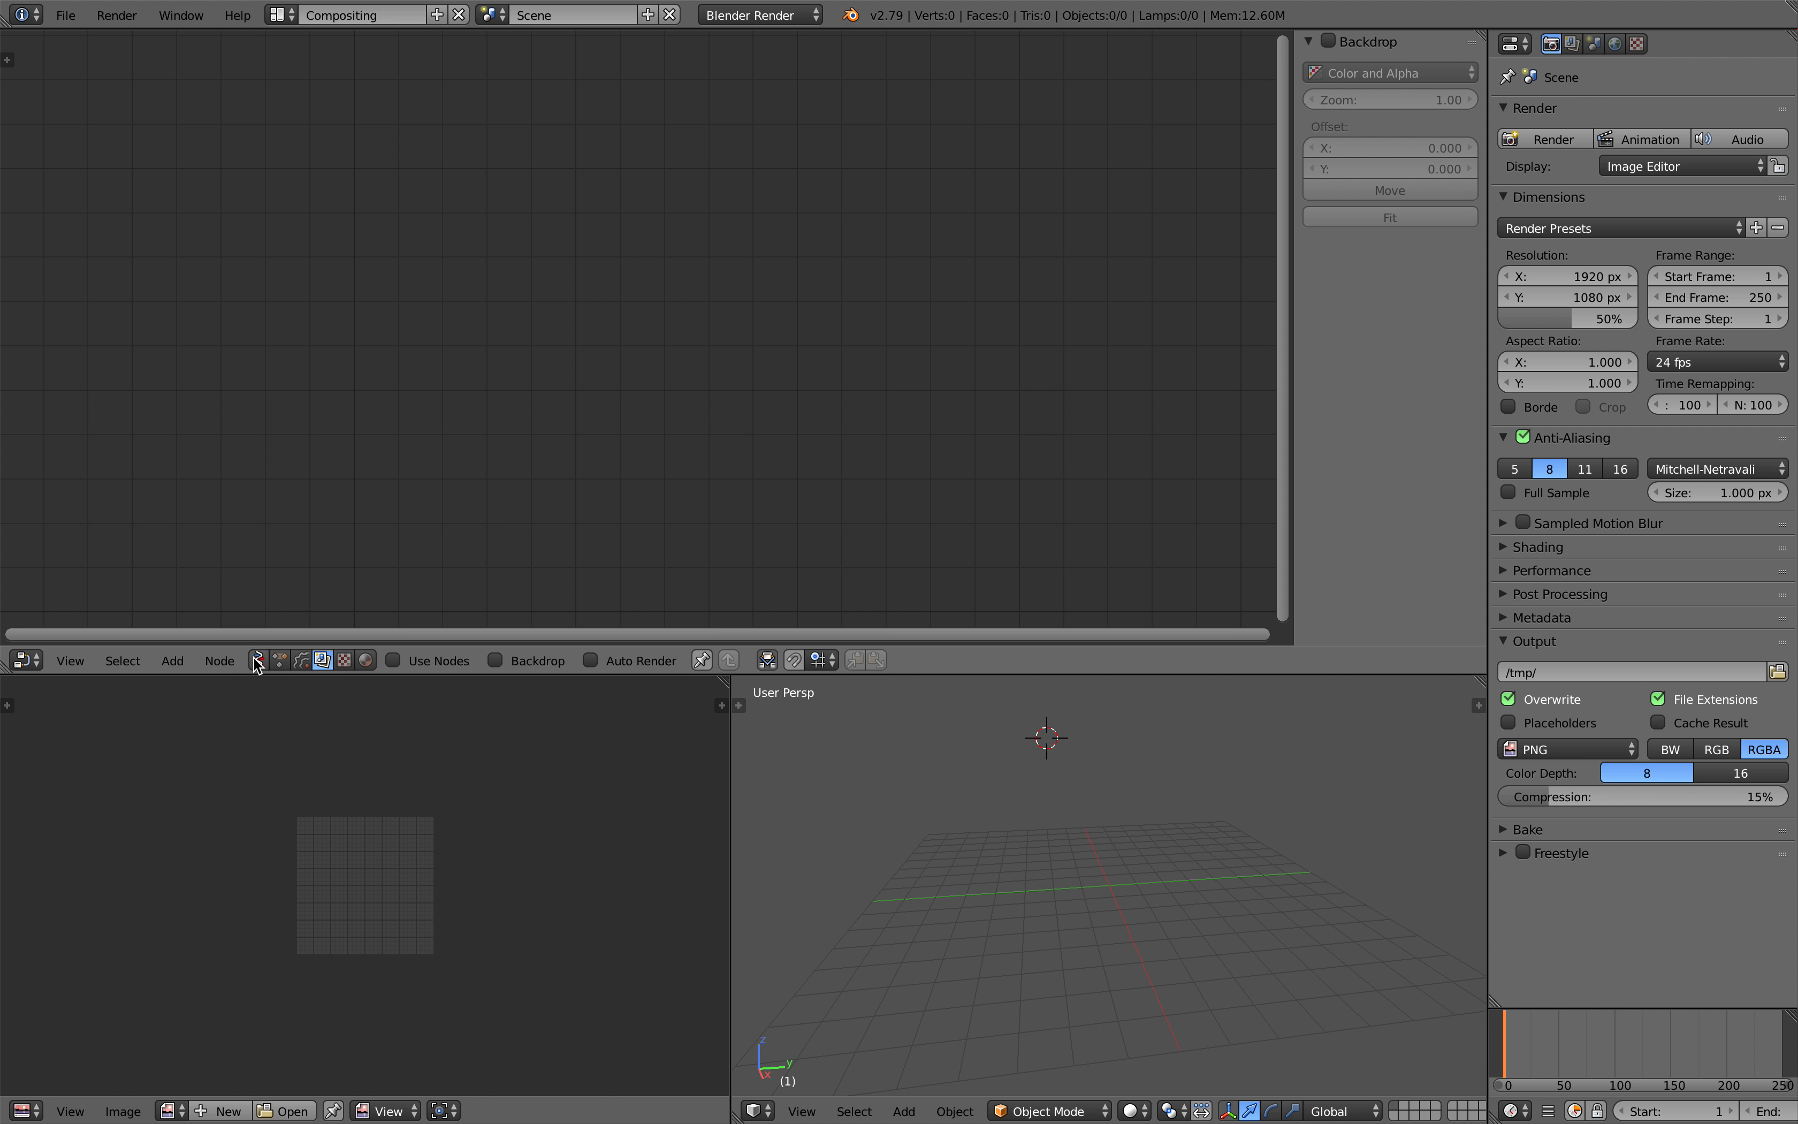
# - Start a new Sverchok node tree in the node editor and add a Note node to it
pyautogui.click(488, 660)
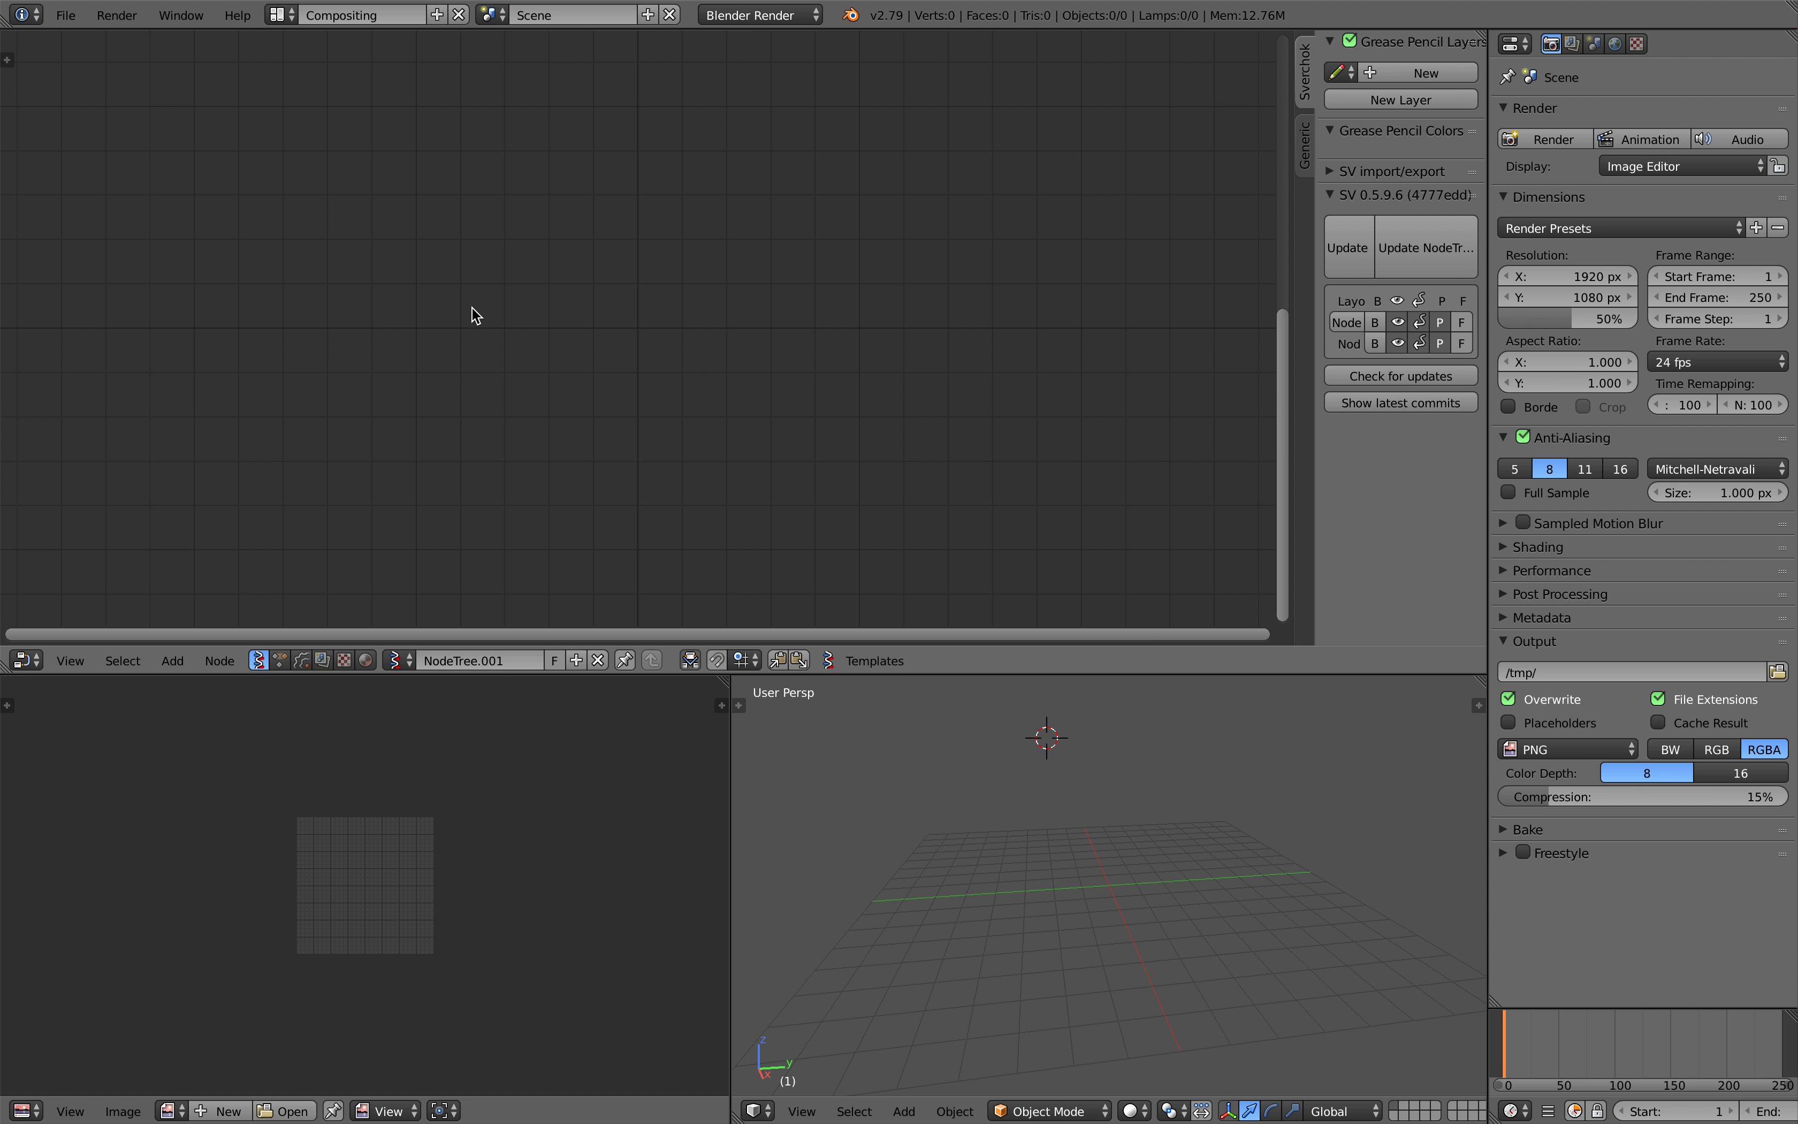
pyautogui.hotkey('alt', 'space')
pyautogui.write('note')
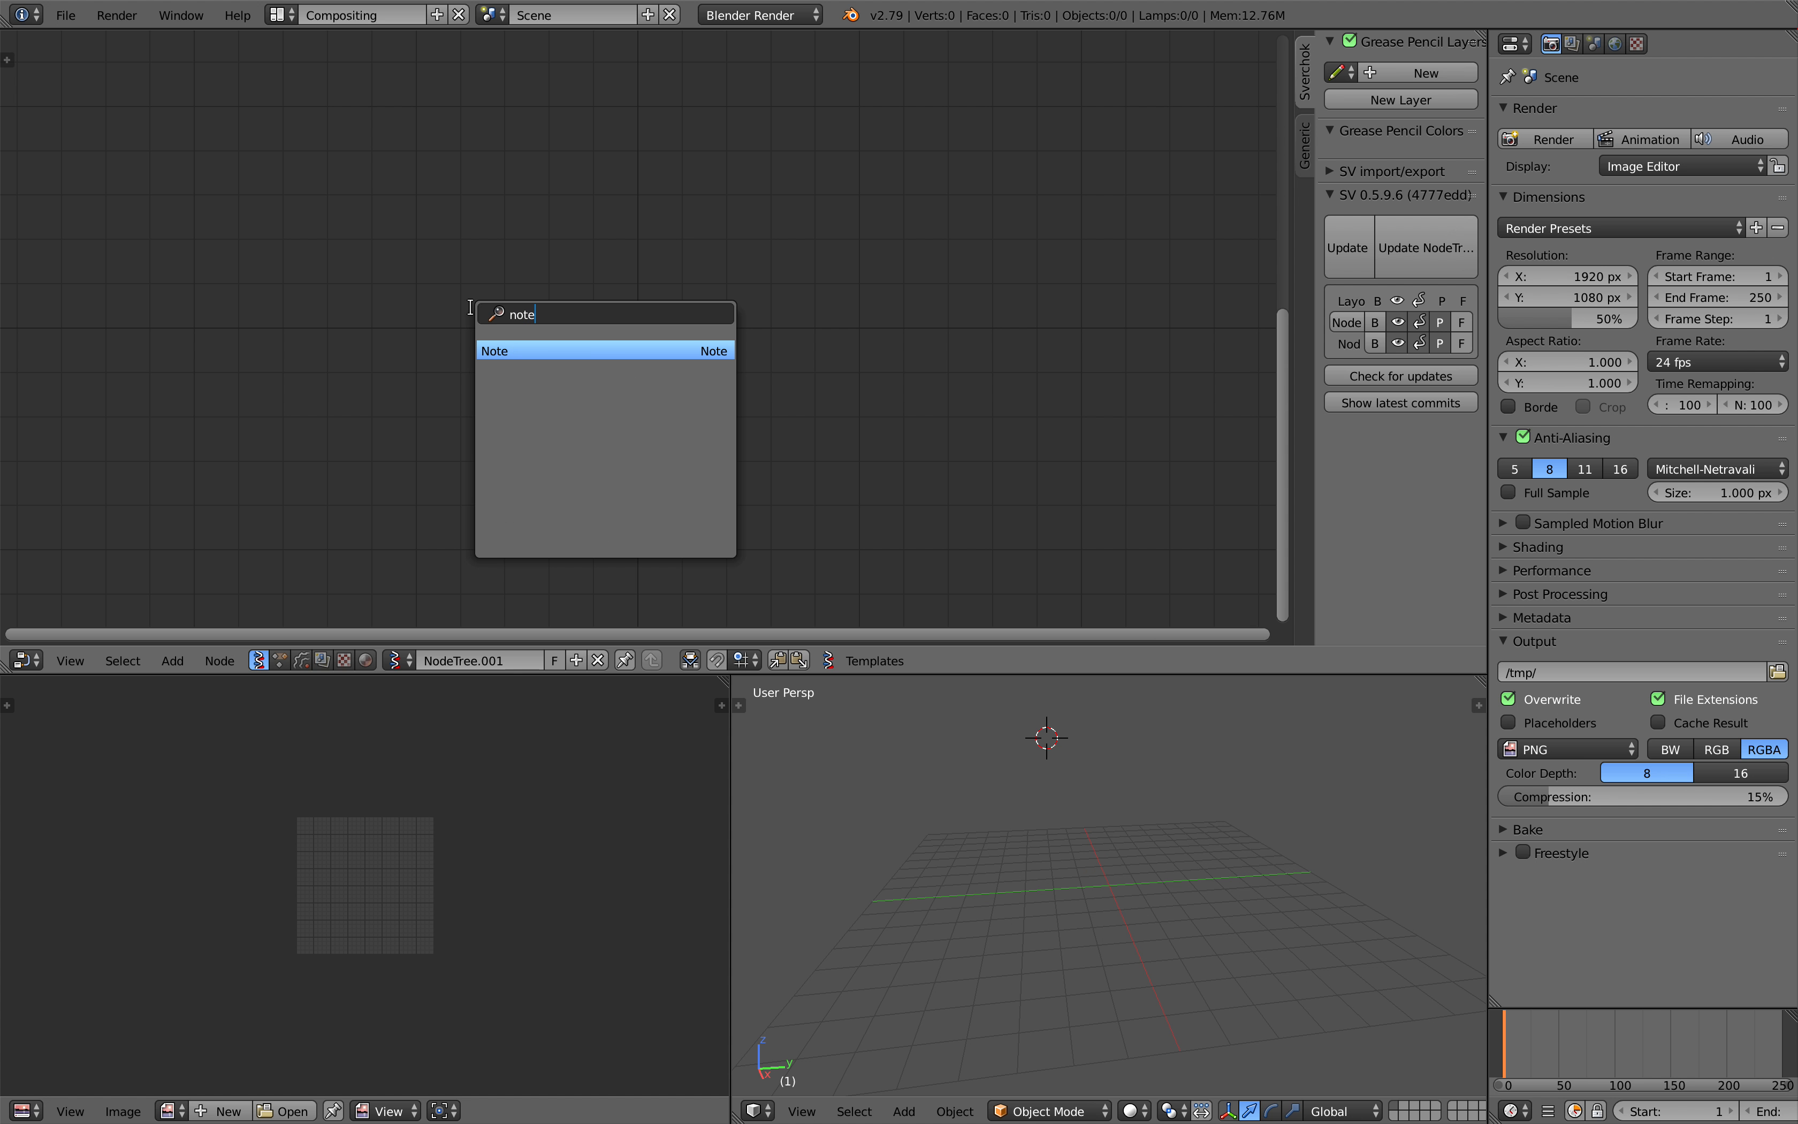
pyautogui.click(496, 350)
pyautogui.scroll(-2, 337, 224)
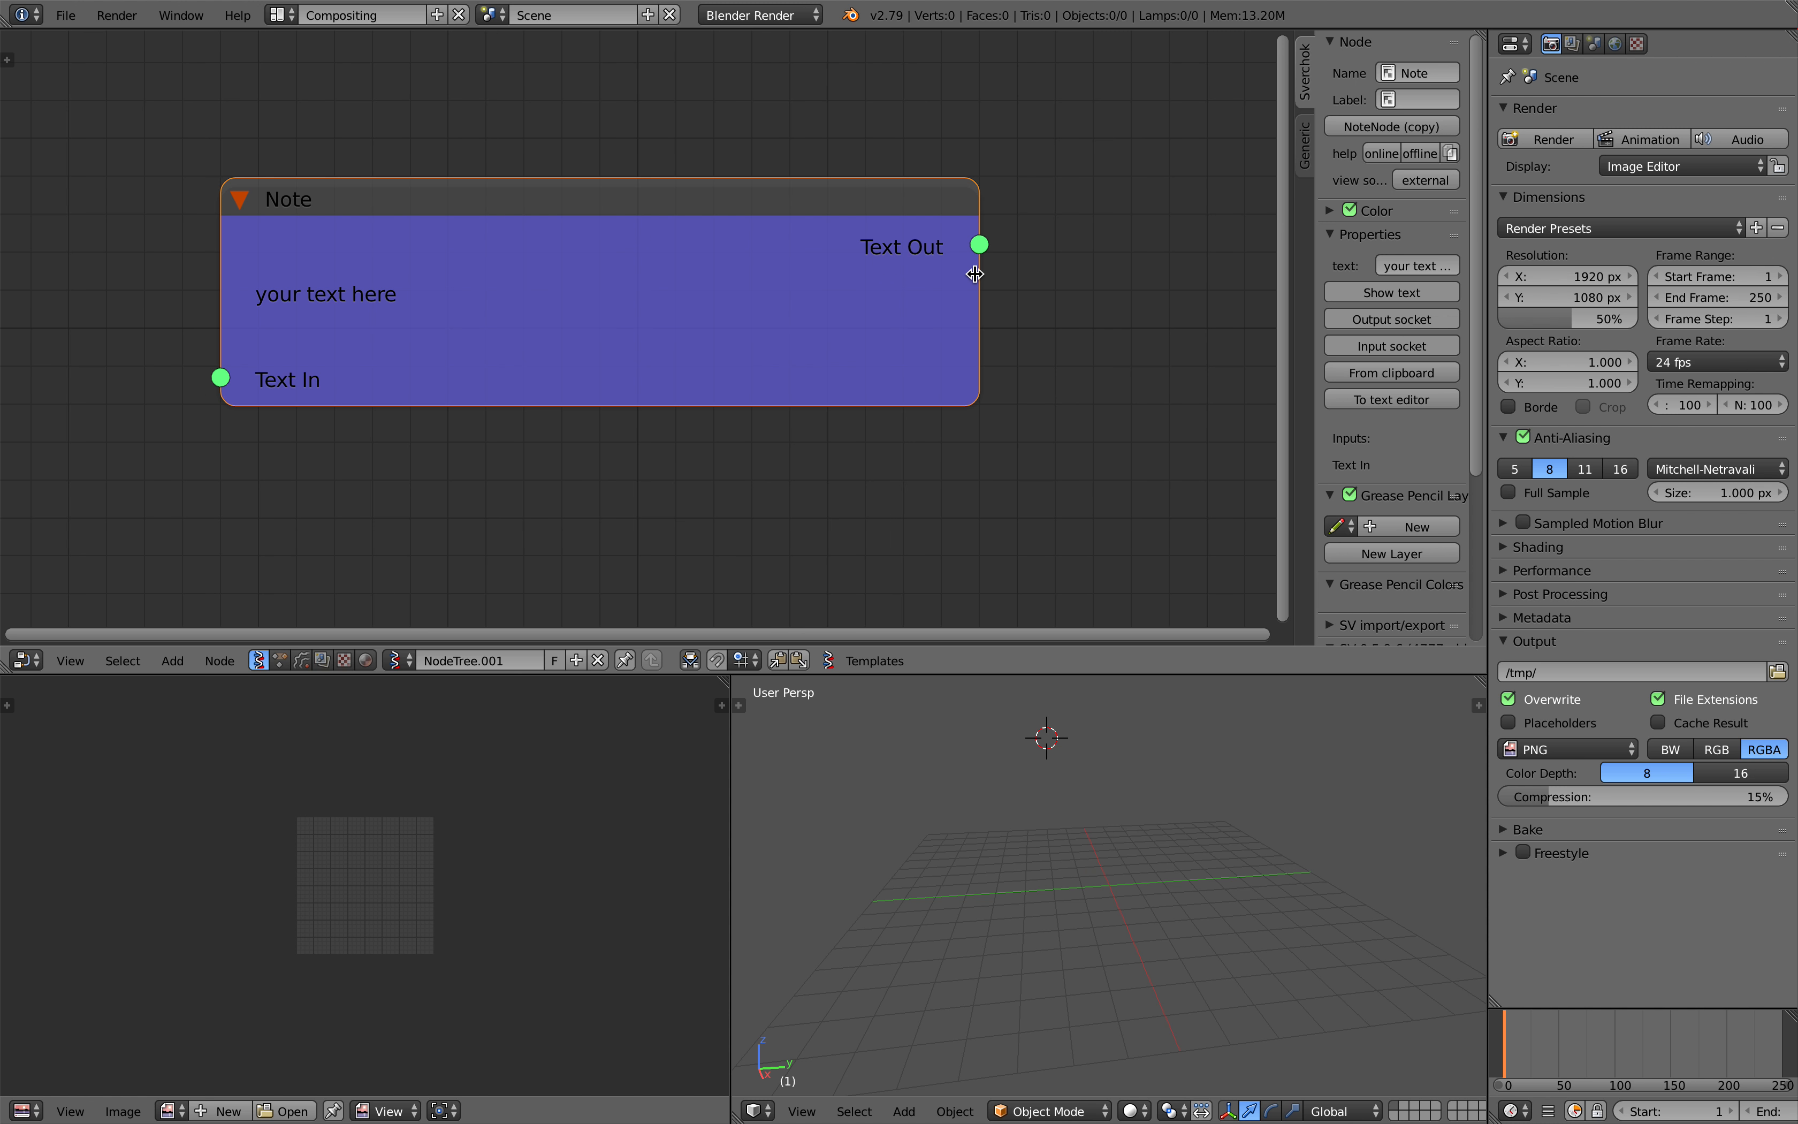
# - Narrow the Note node to roughly three quarters of its width
pyautogui.moveTo(978, 256); pyautogui.dragTo(774, 258)
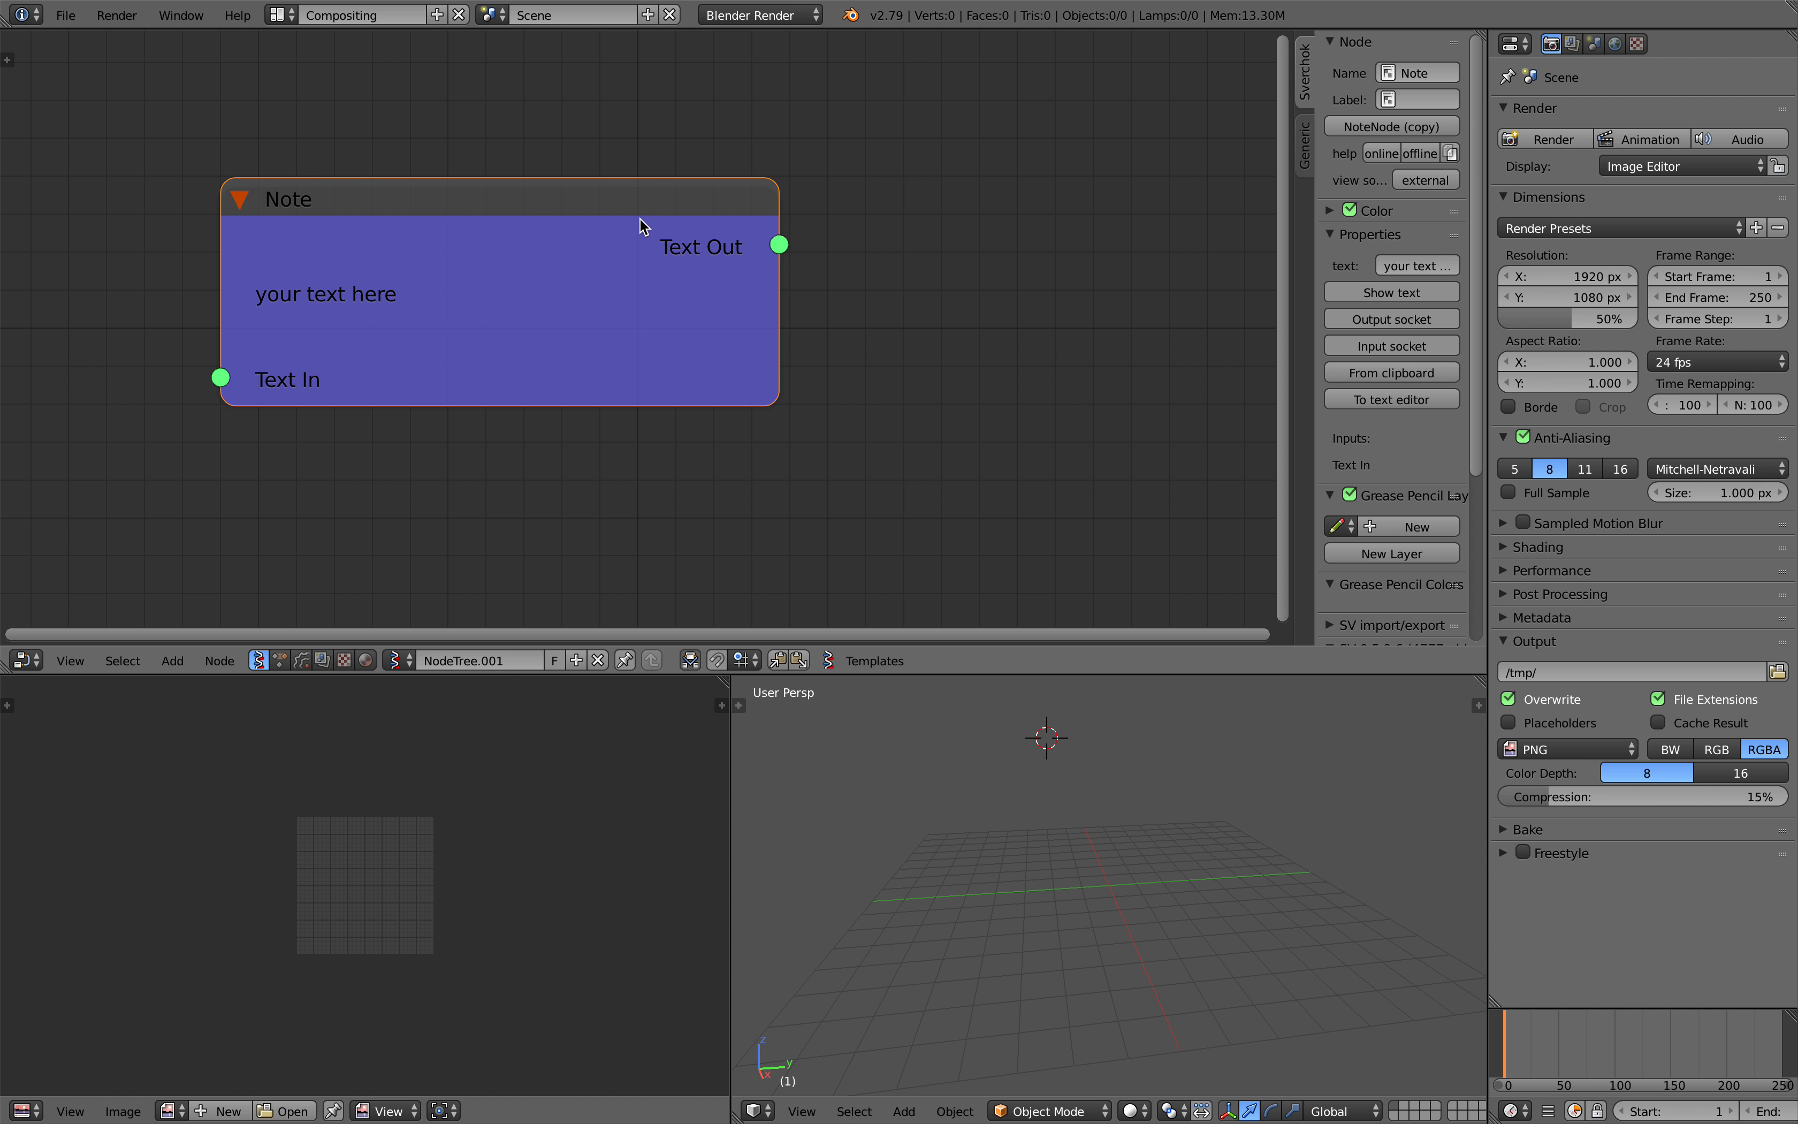
pyautogui.scroll(-2, 640, 218)
pyautogui.moveTo(698, 223); pyautogui.dragTo(669, 220, button='middle')
pyautogui.moveTo(793, 232); pyautogui.dragTo(733, 227, button='middle')
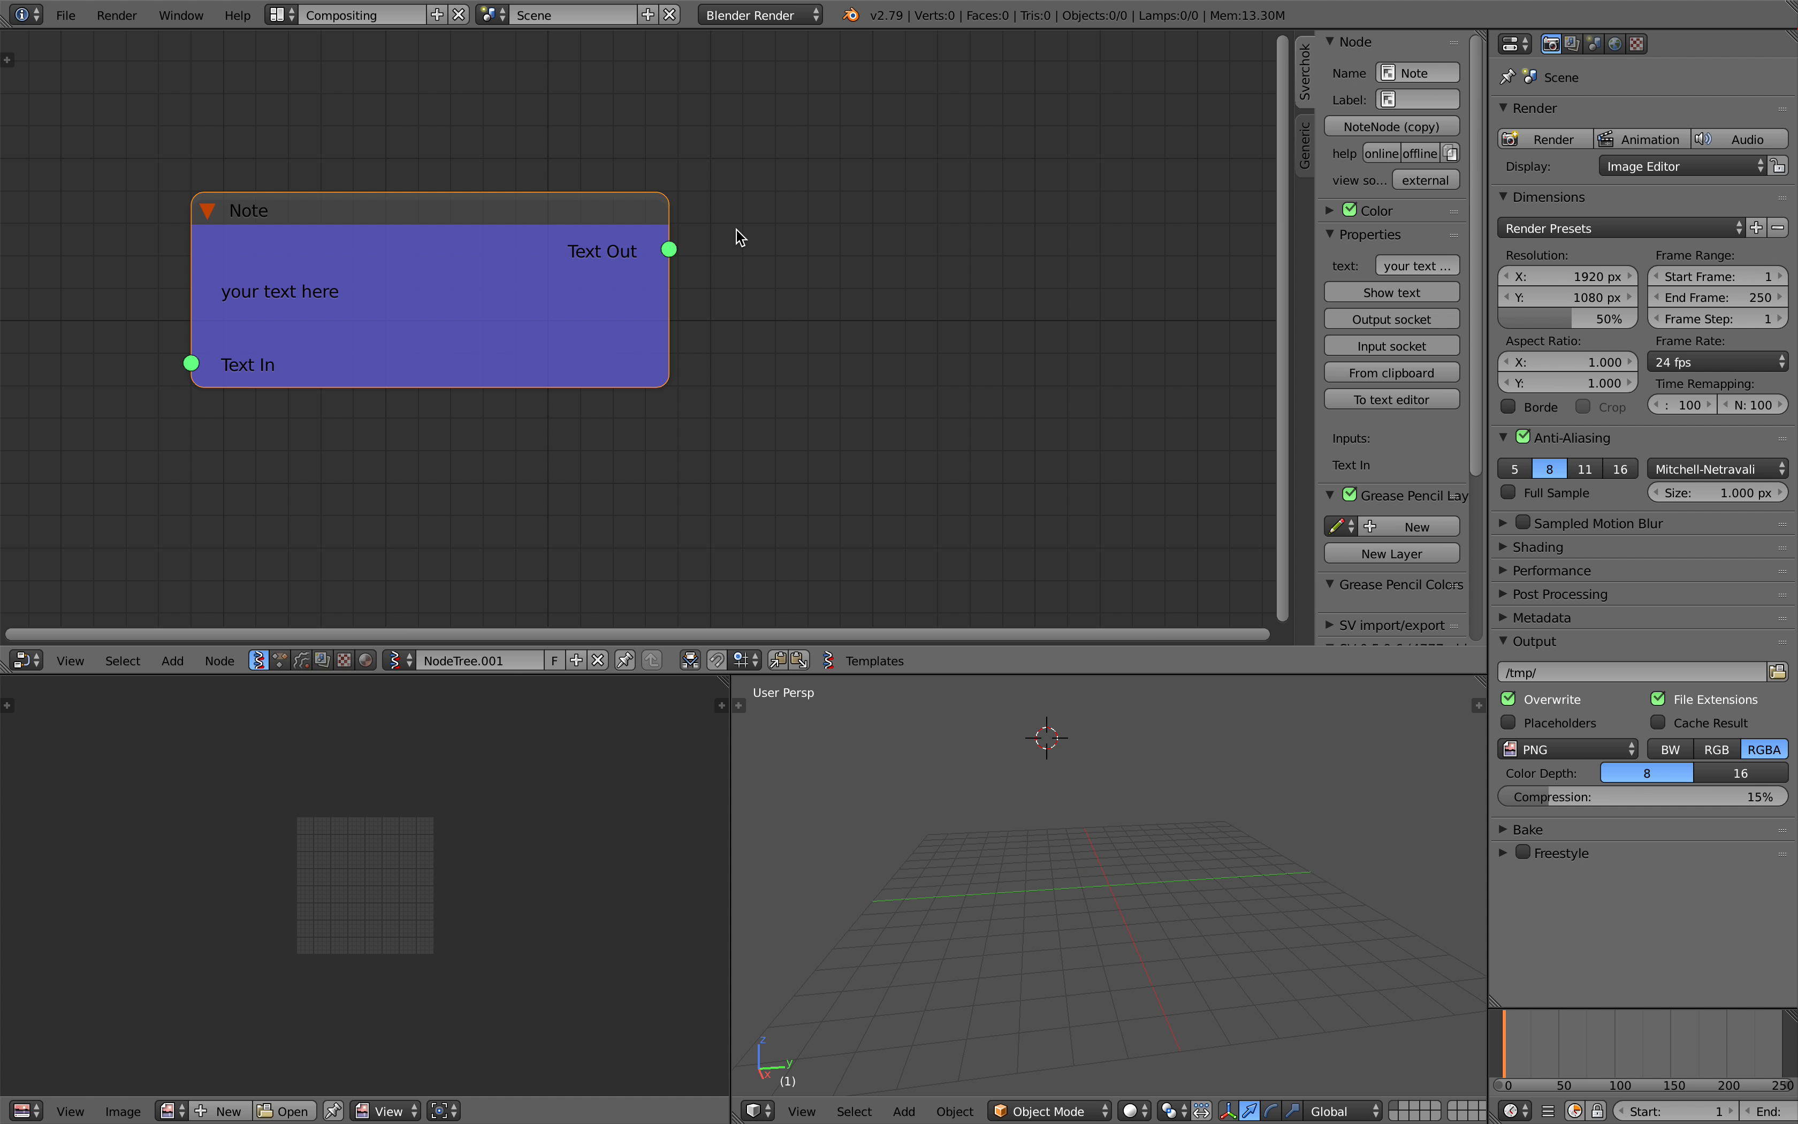
# - Save the Blender file to the Desktop as sv_note_001.blend
pyautogui.hotkey('ctrl', 's')
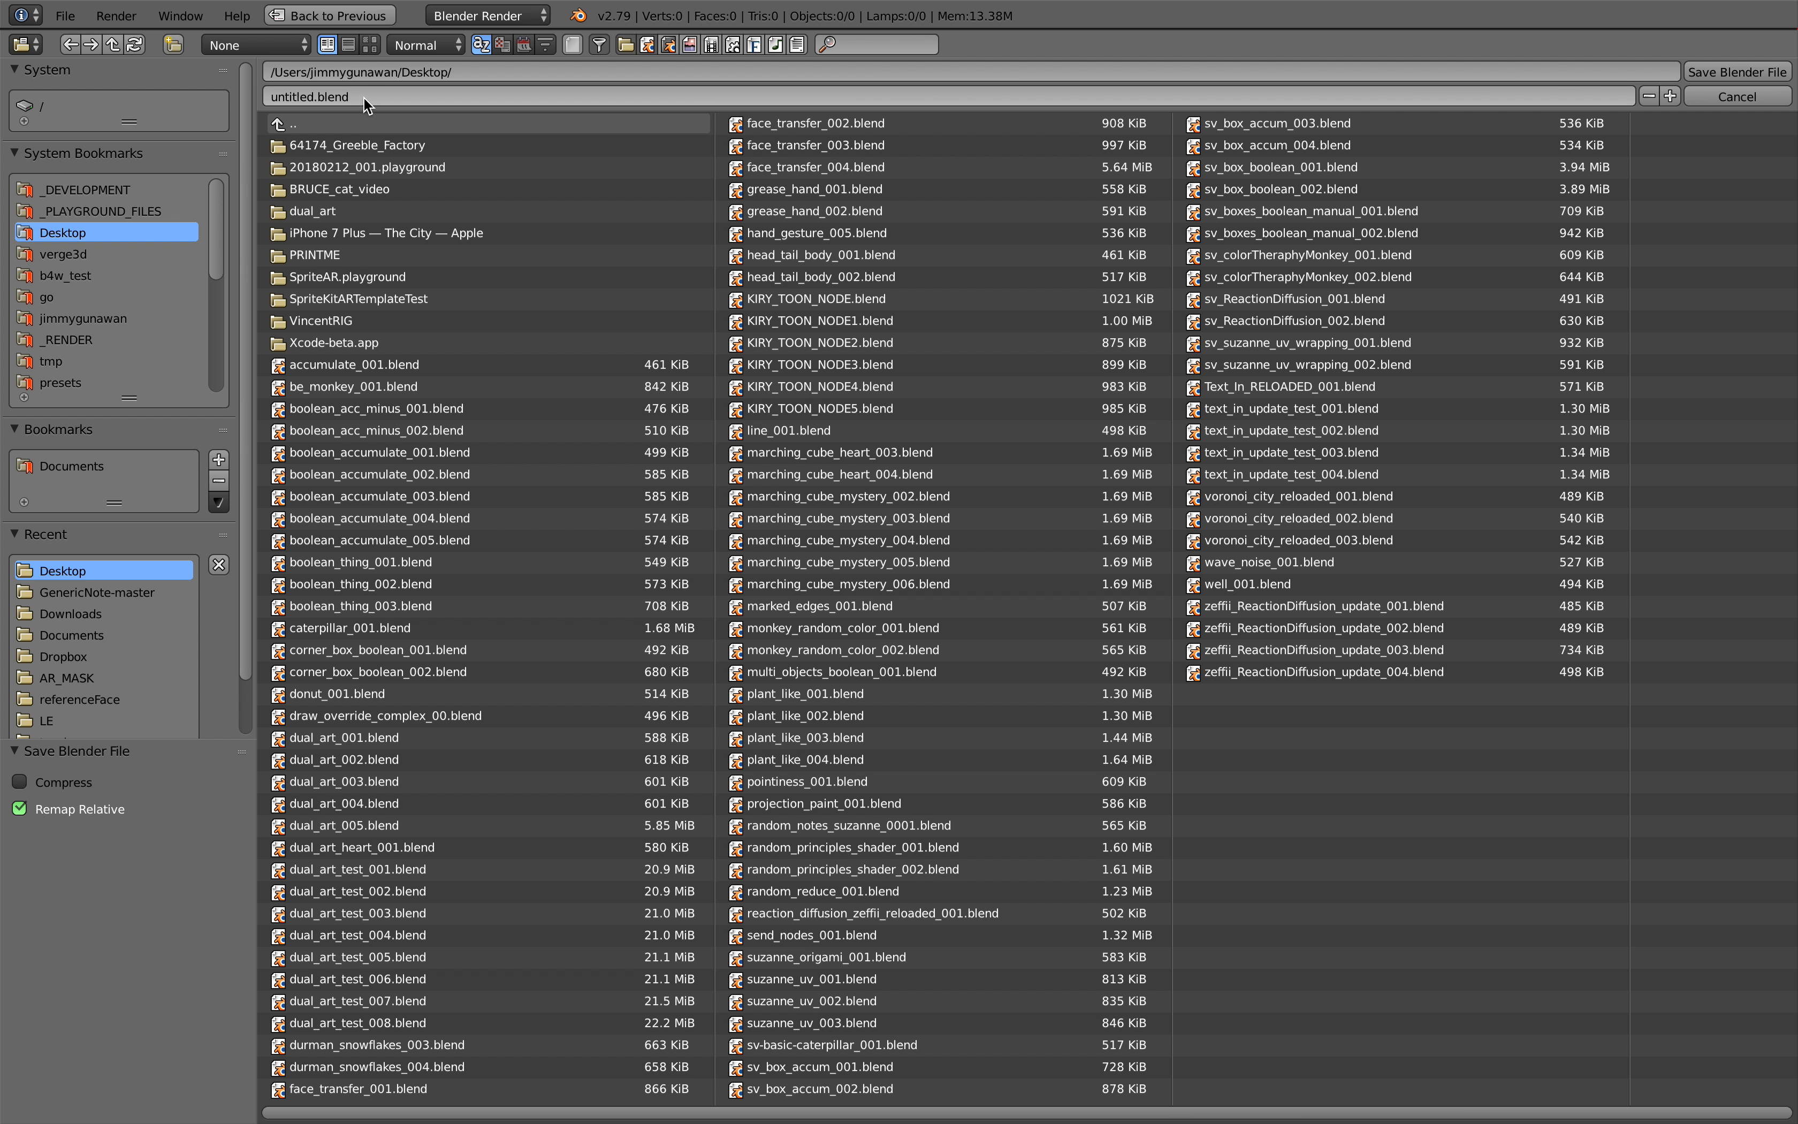
pyautogui.write('sv_note_001')
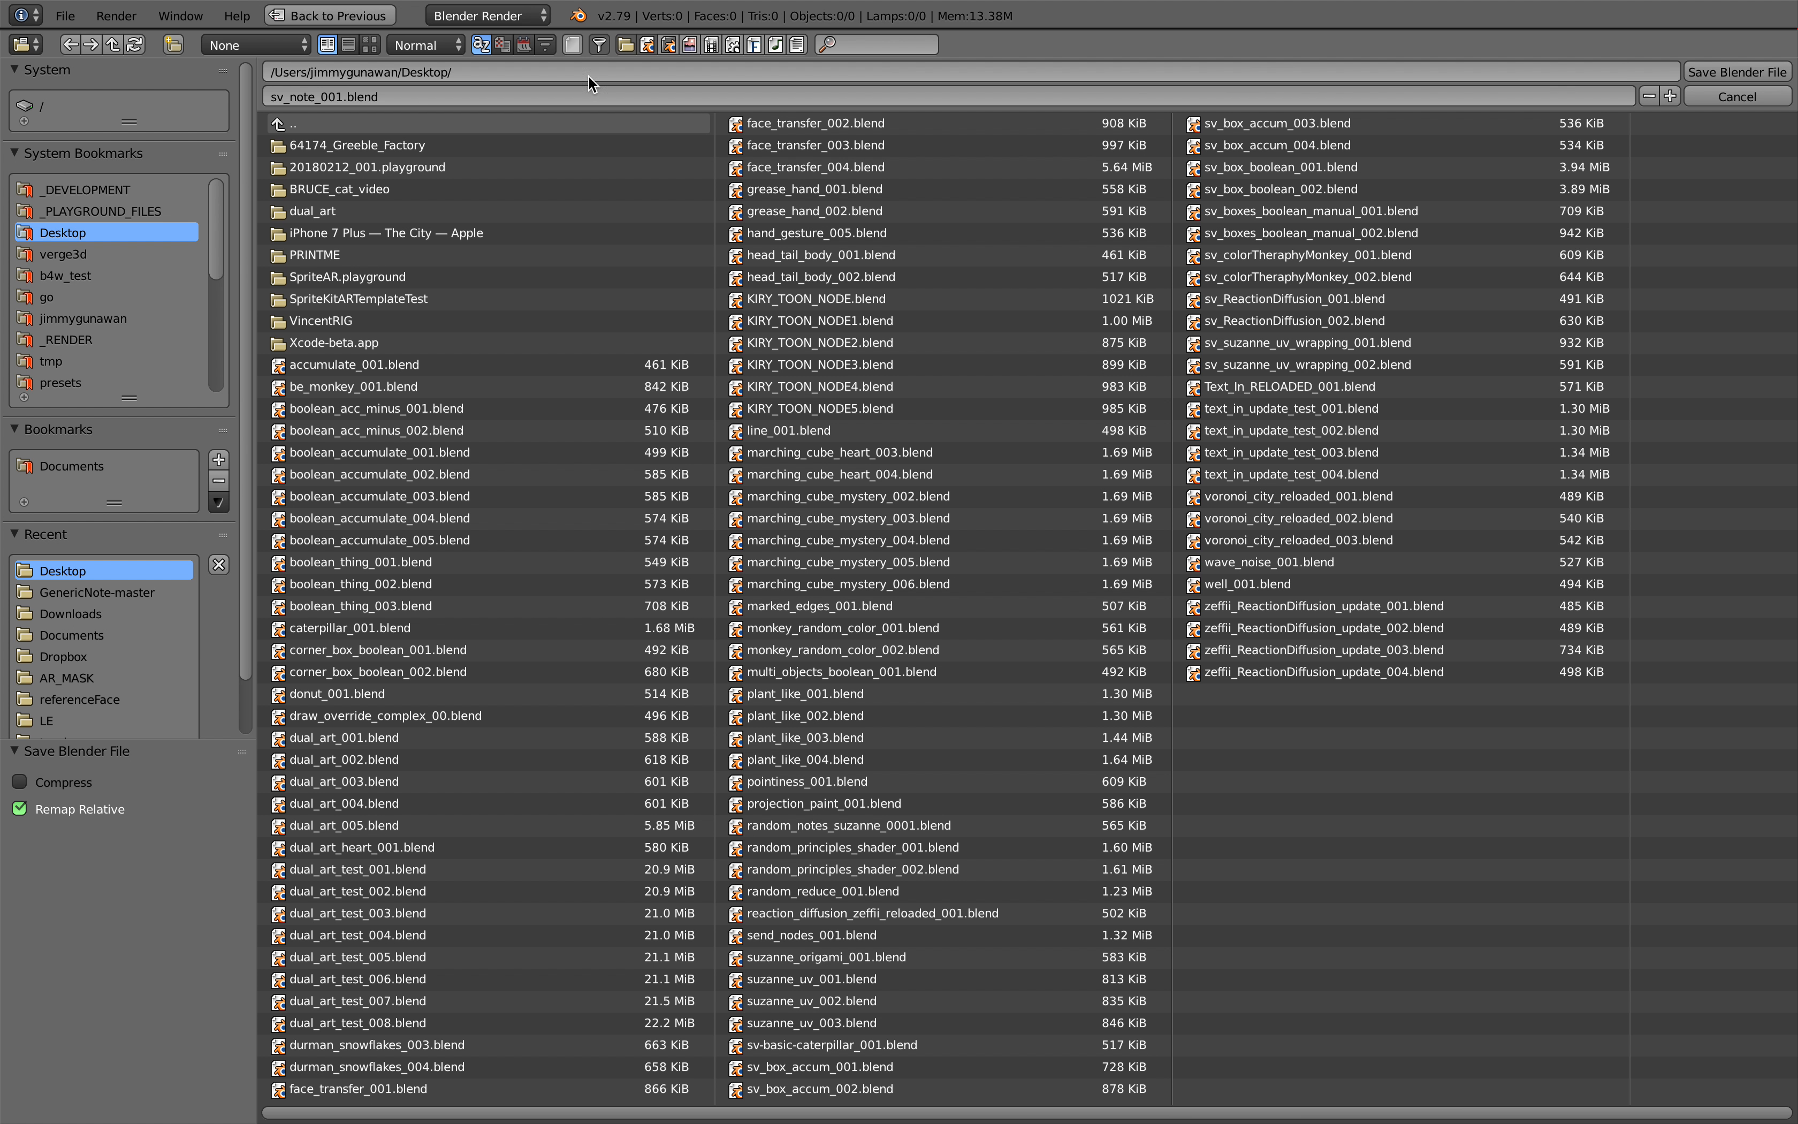
pyautogui.click(1736, 71)
pyautogui.click(836, 280)
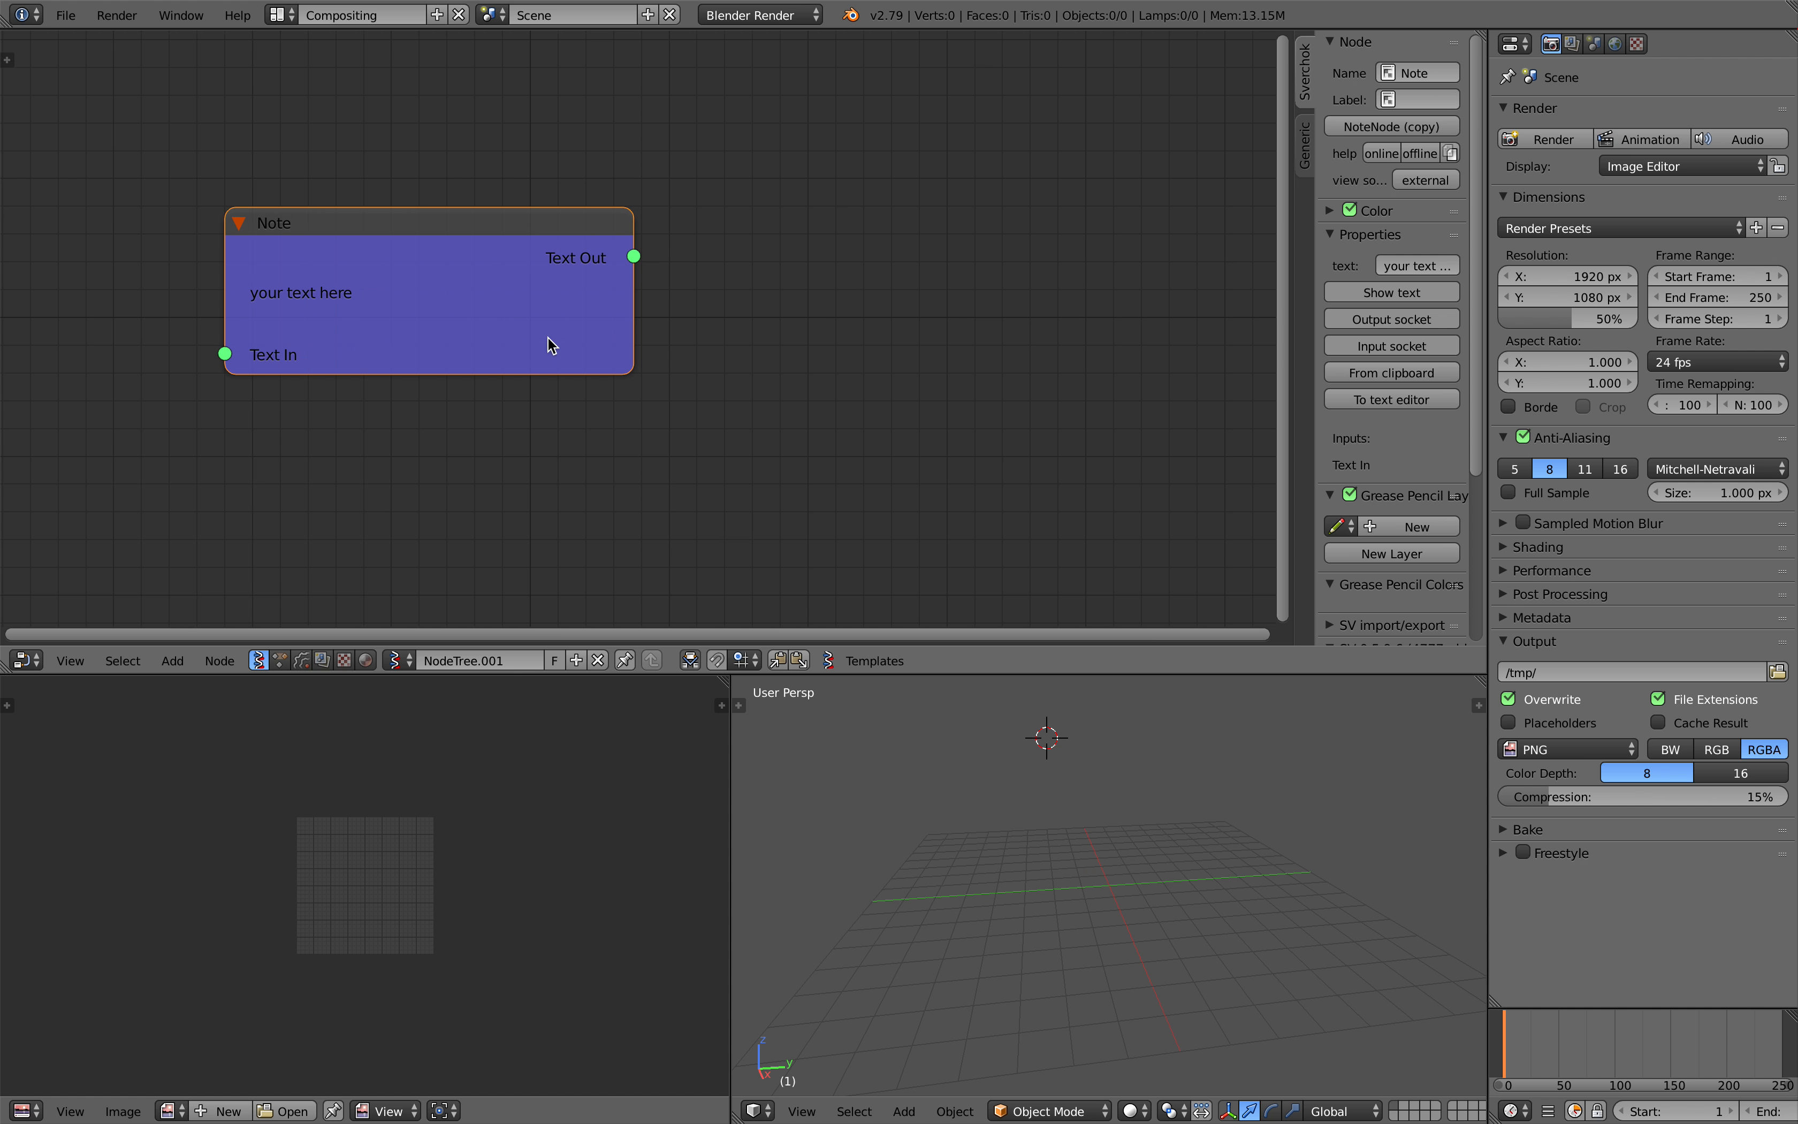
# - Reposition the Note node within the node editor
pyautogui.scroll(2, 513, 245)
pyautogui.moveTo(528, 220); pyautogui.dragTo(619, 181)
pyautogui.scroll(1, 645, 205)
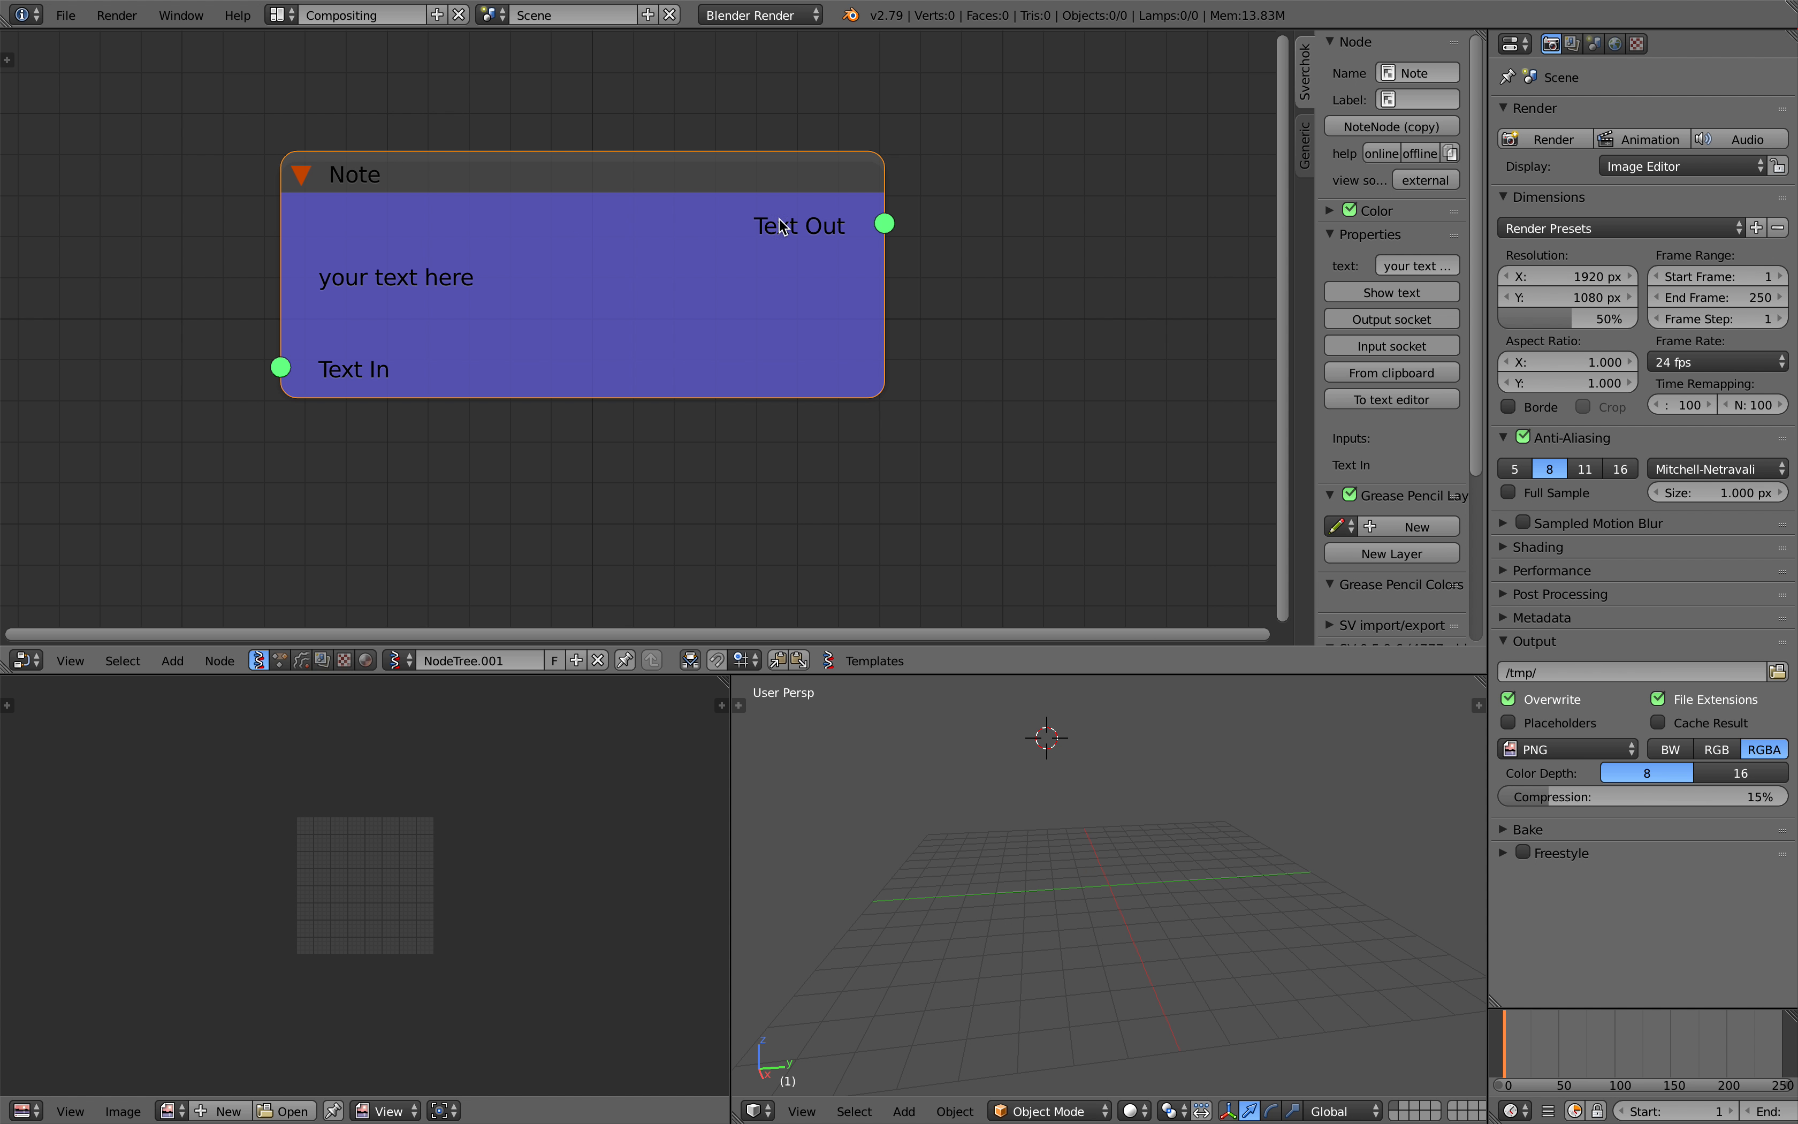
pyautogui.moveTo(784, 197); pyautogui.dragTo(713, 195)
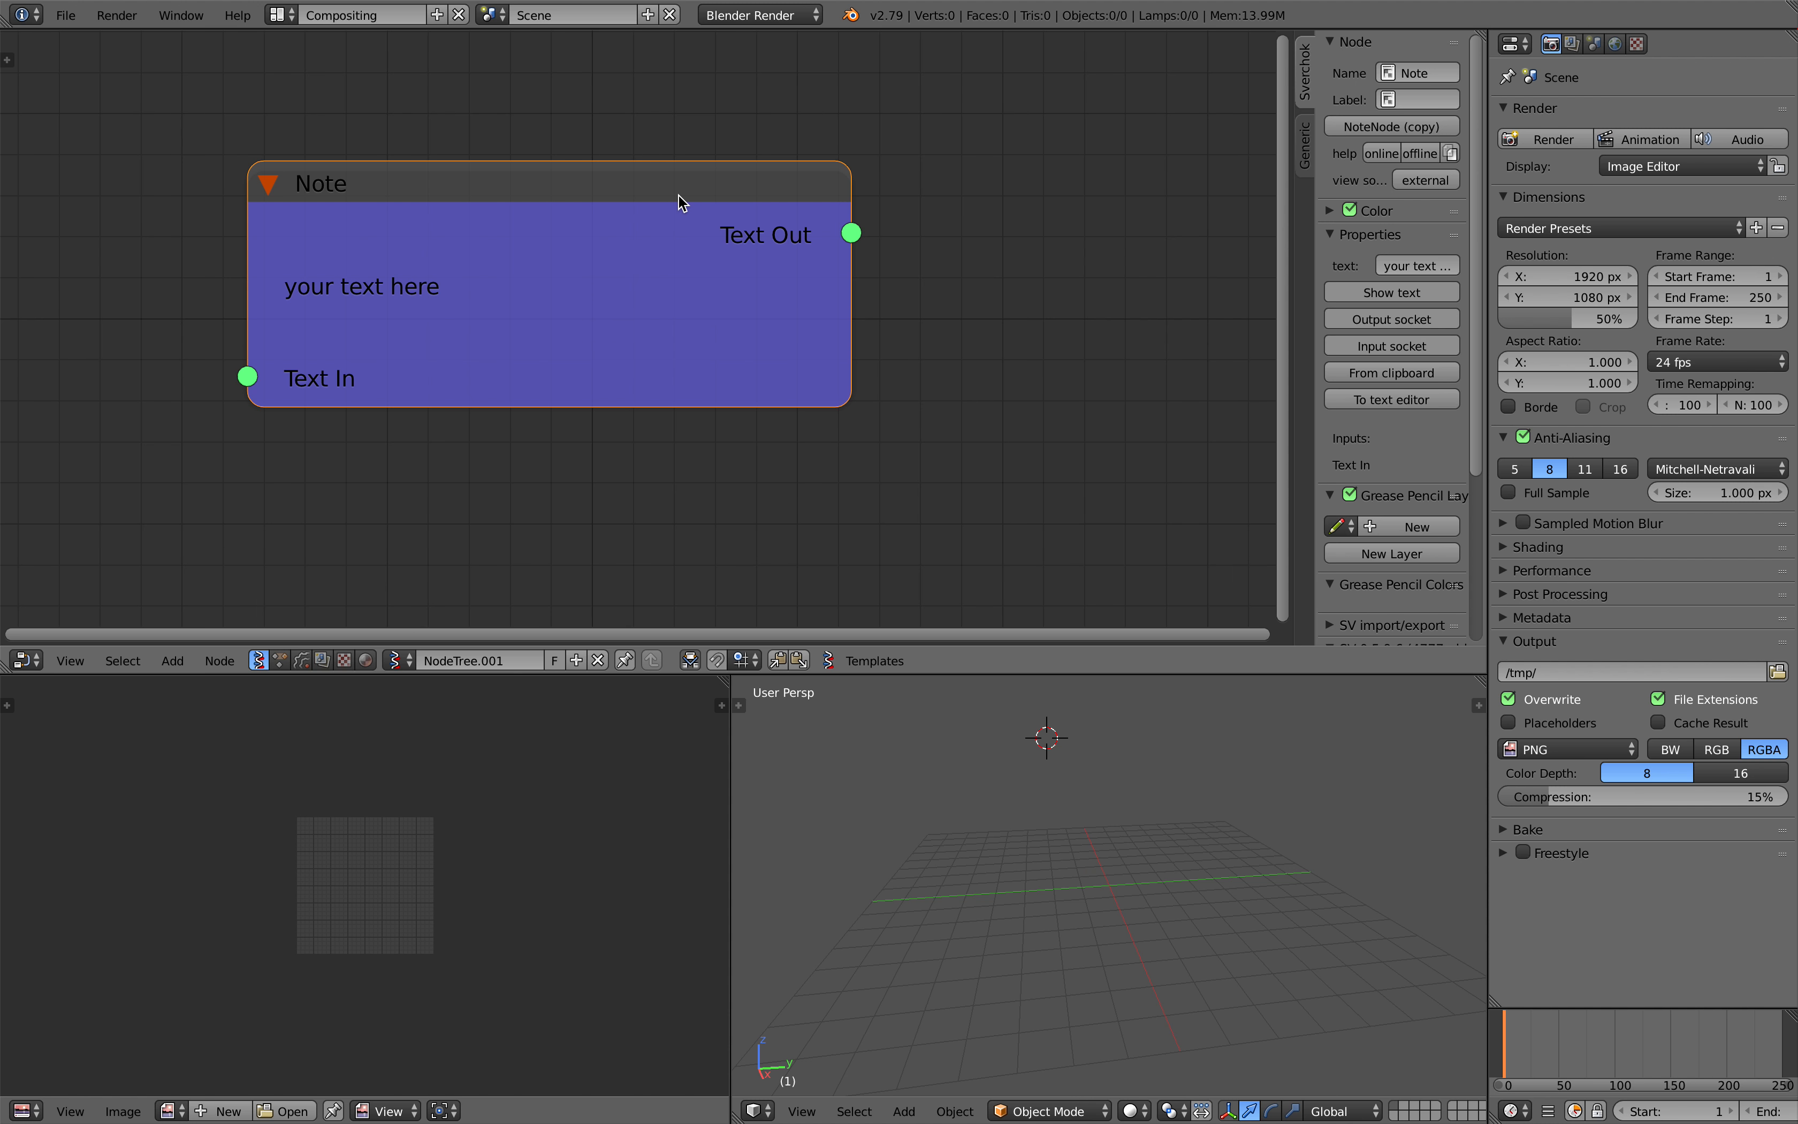
pyautogui.moveTo(349, 185); pyautogui.dragTo(344, 183)
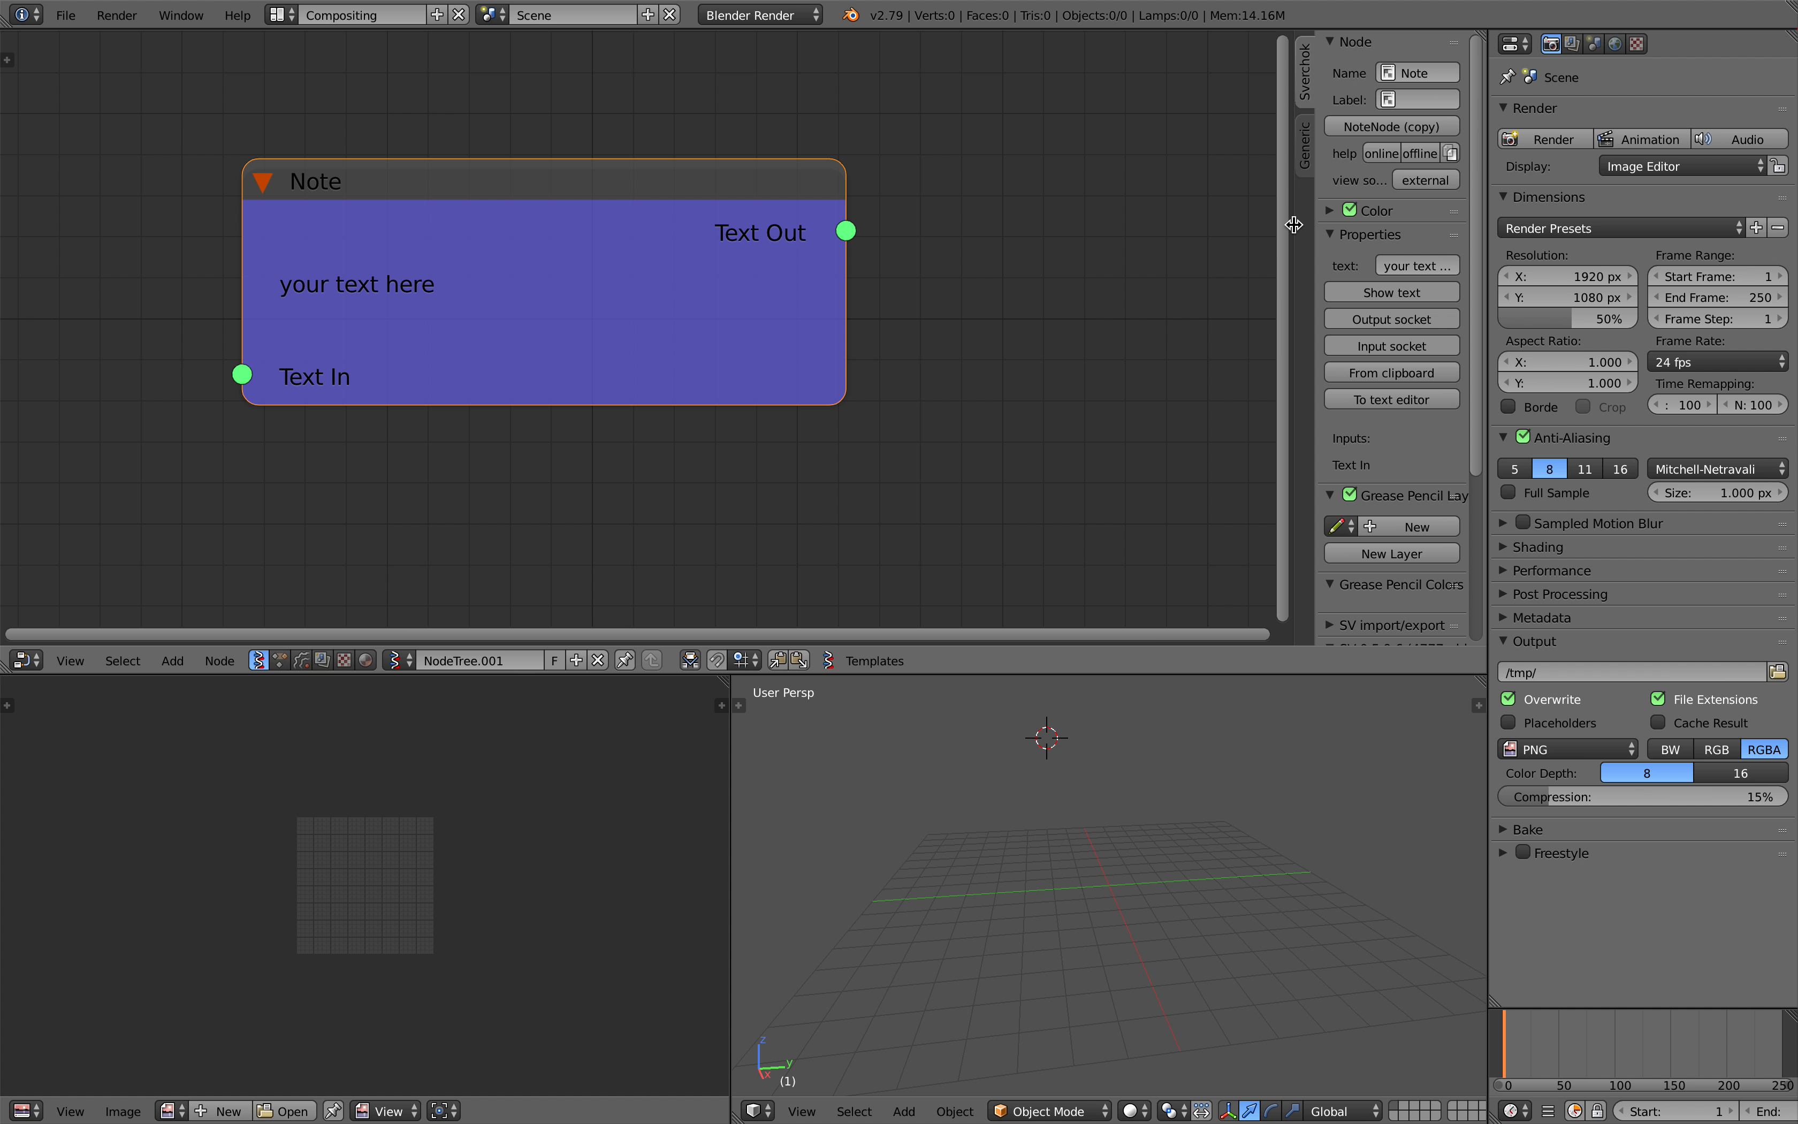
# - Widen the node properties sidebar and set the Note node's text to "apple banana carrot durian mango"
pyautogui.moveTo(1293, 224); pyautogui.dragTo(1061, 224)
pyautogui.click(1241, 279)
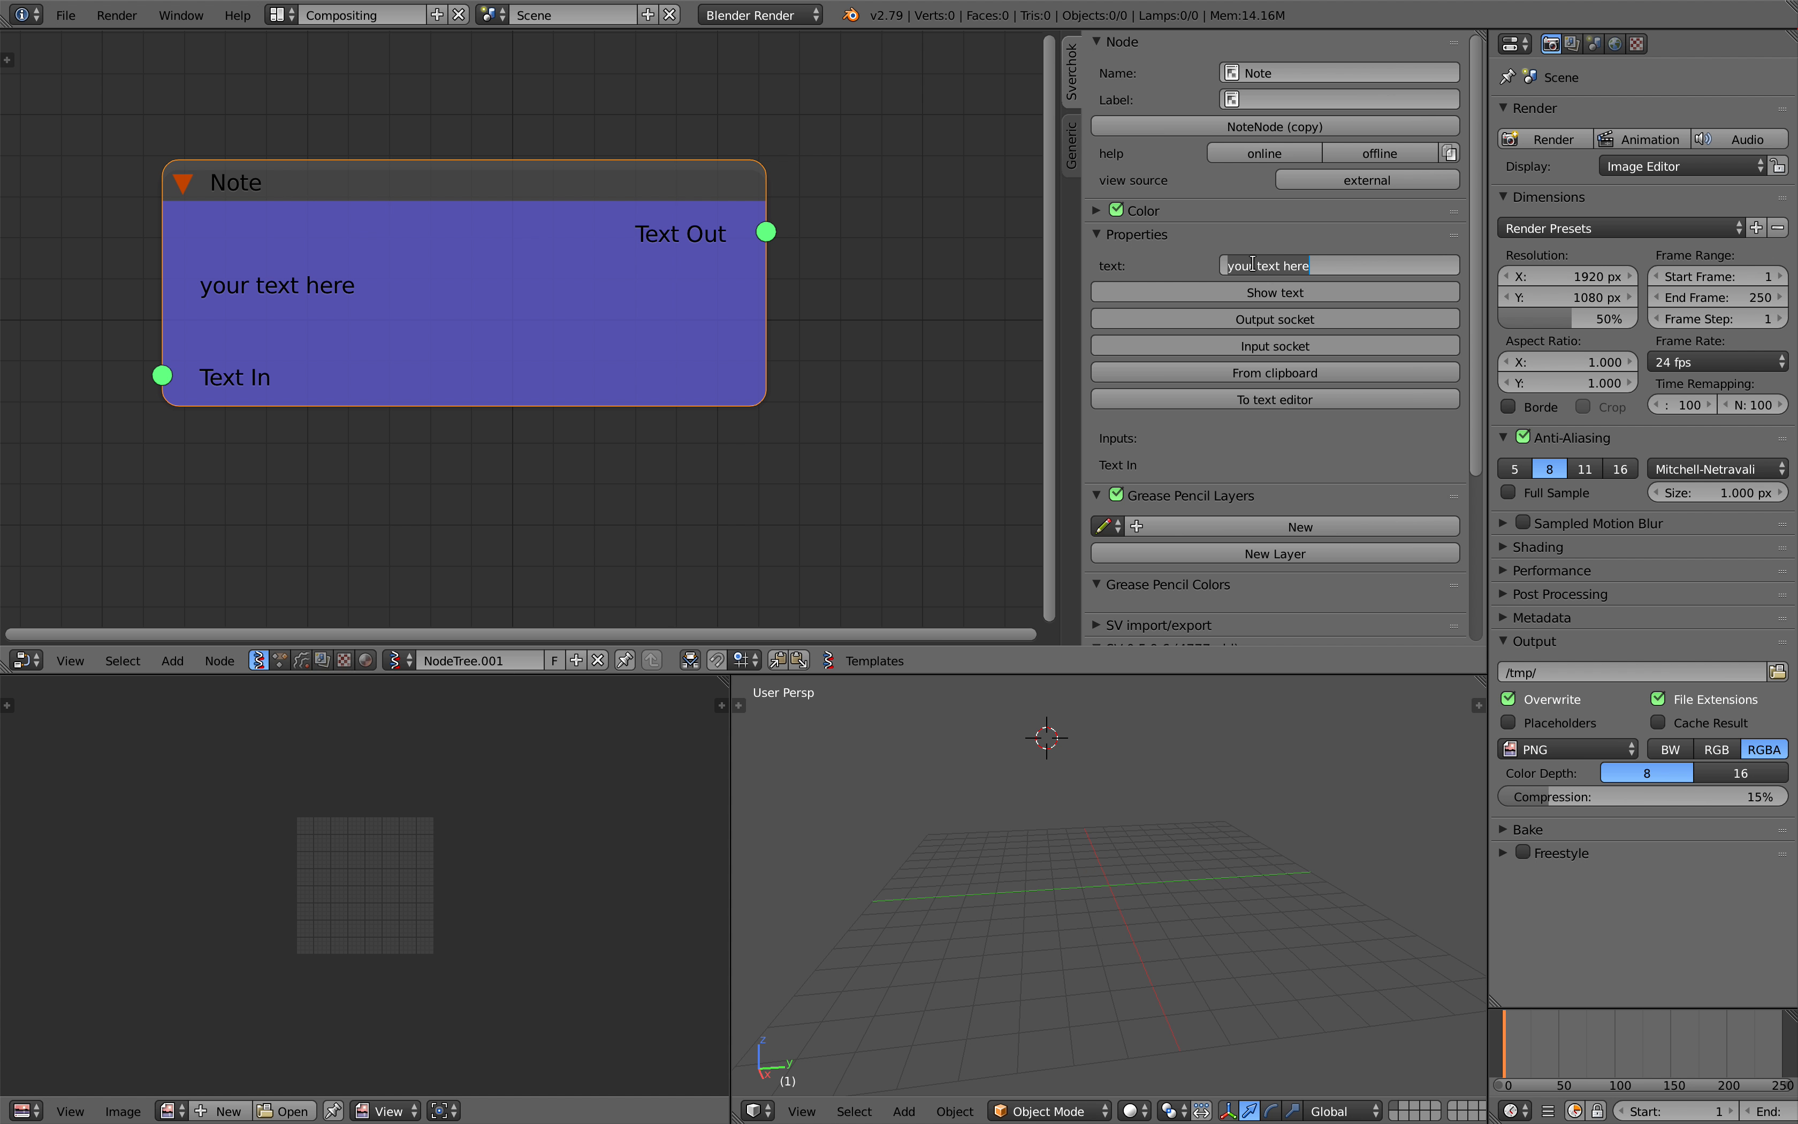
pyautogui.moveTo(1346, 265); pyautogui.dragTo(1222, 272)
pyautogui.write('apple banana carrot du')
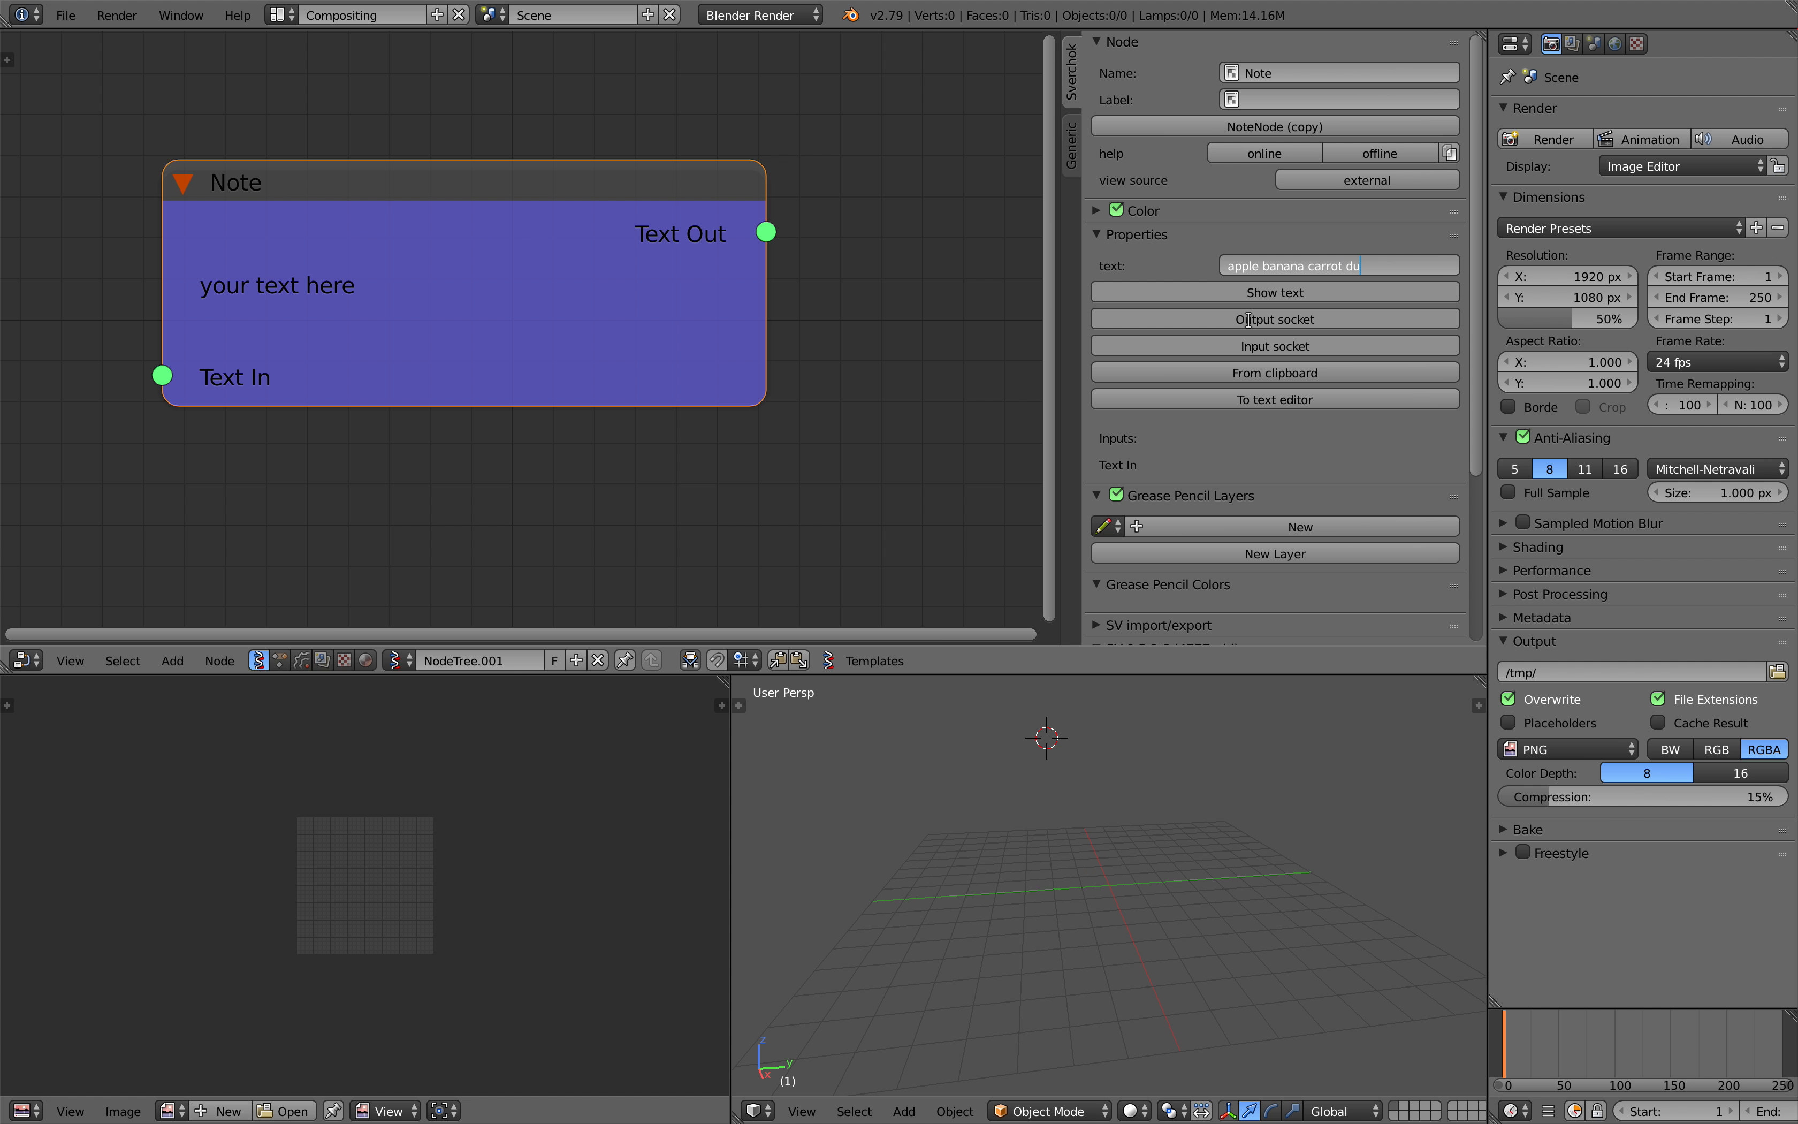
pyautogui.write('rian mango')
pyautogui.press('Return')
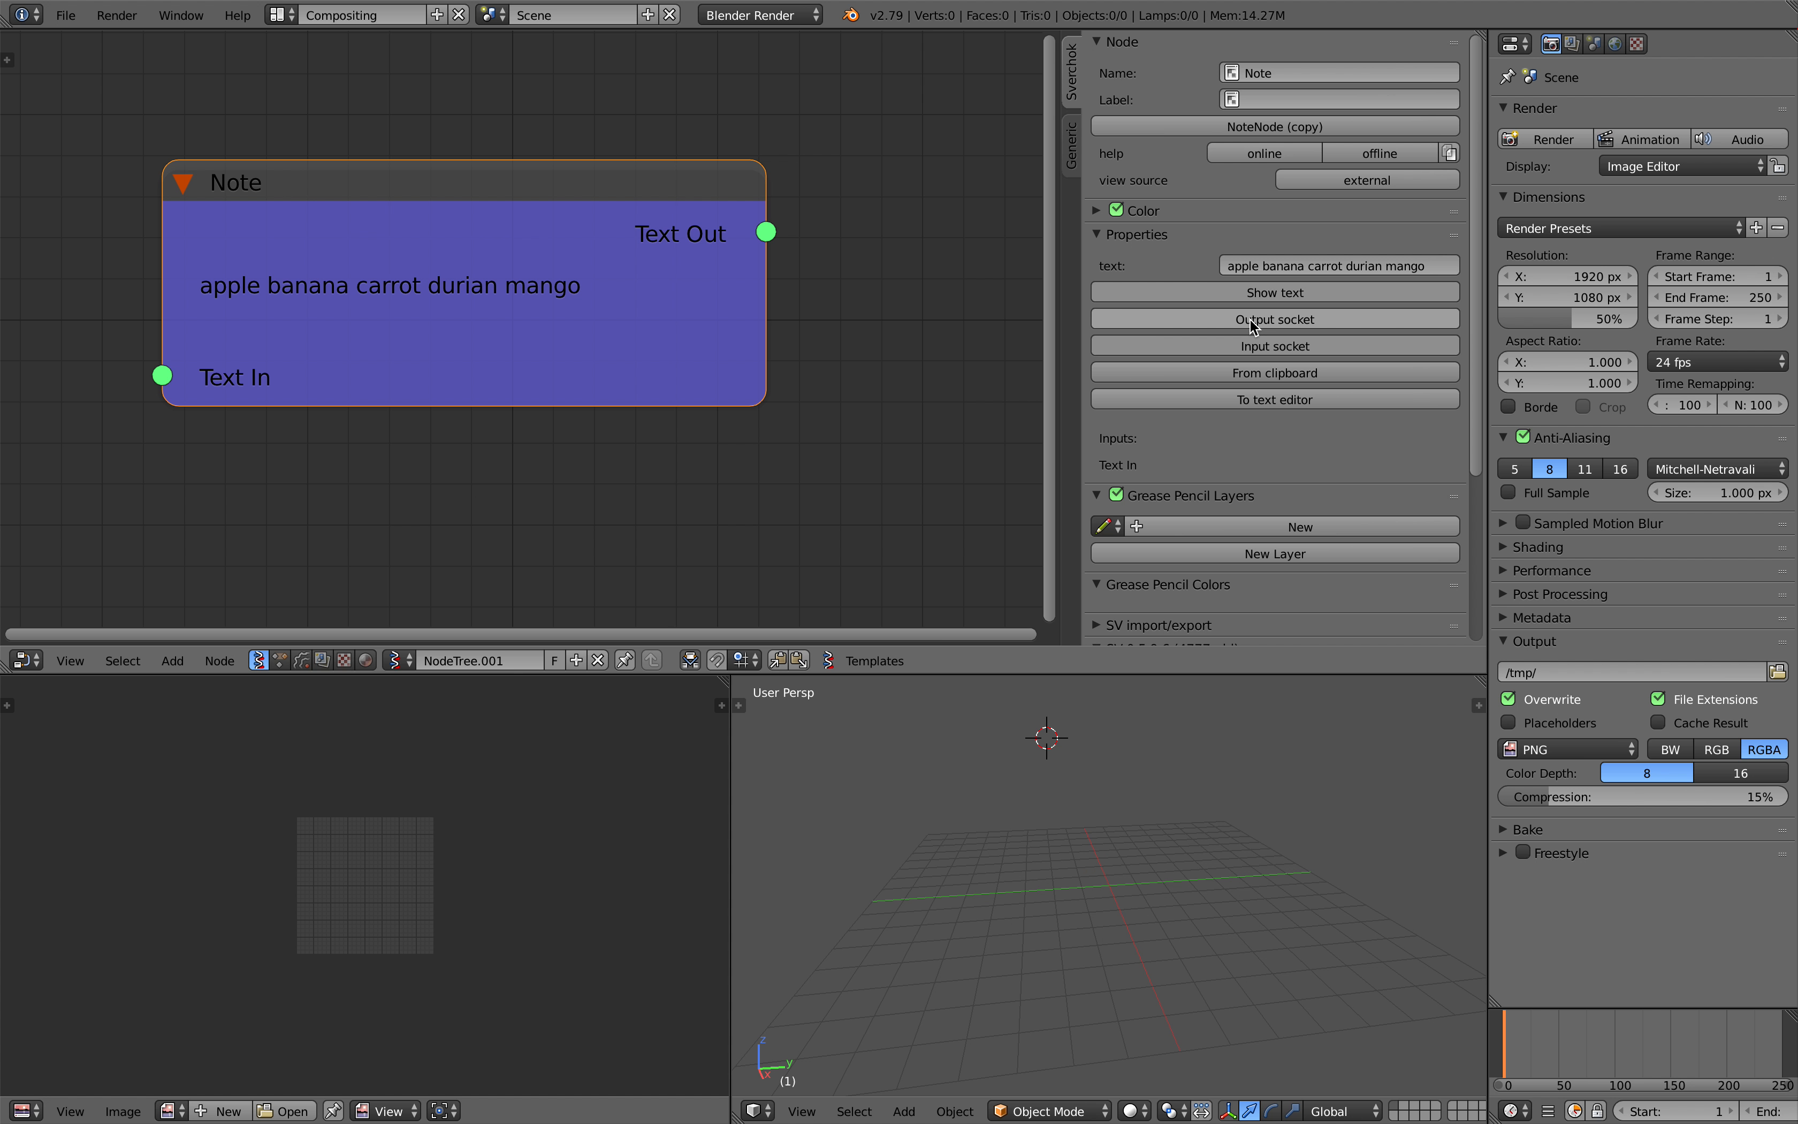
# - Try to attach a stethoscope to the Note node with the Sverchok Connect stethoscope command
pyautogui.moveTo(405, 227)
pyautogui.mouseDown()
pyautogui.moveTo(350, 225)
pyautogui.moveTo(387, 205)
pyautogui.mouseUp()
pyautogui.scroll(-1, 549, 276)
pyautogui.rightClick(434, 197)
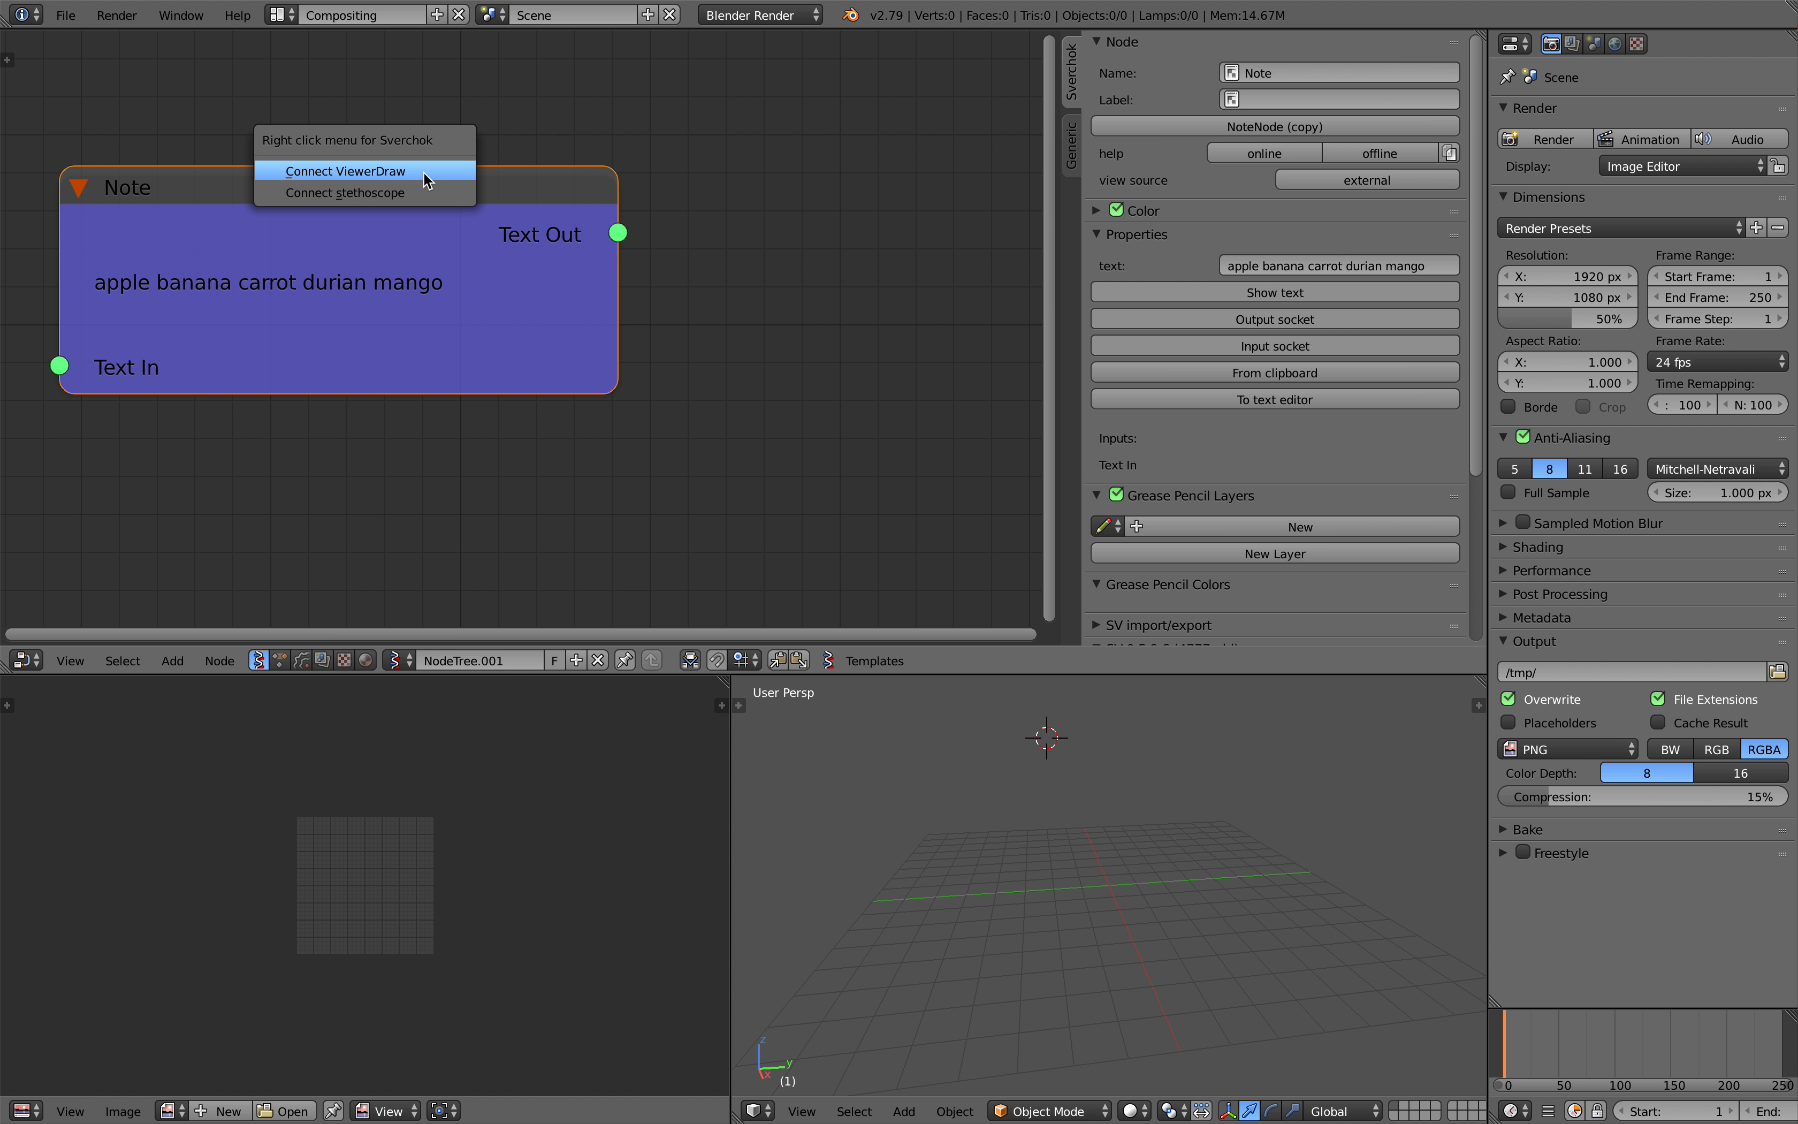
pyautogui.click(434, 192)
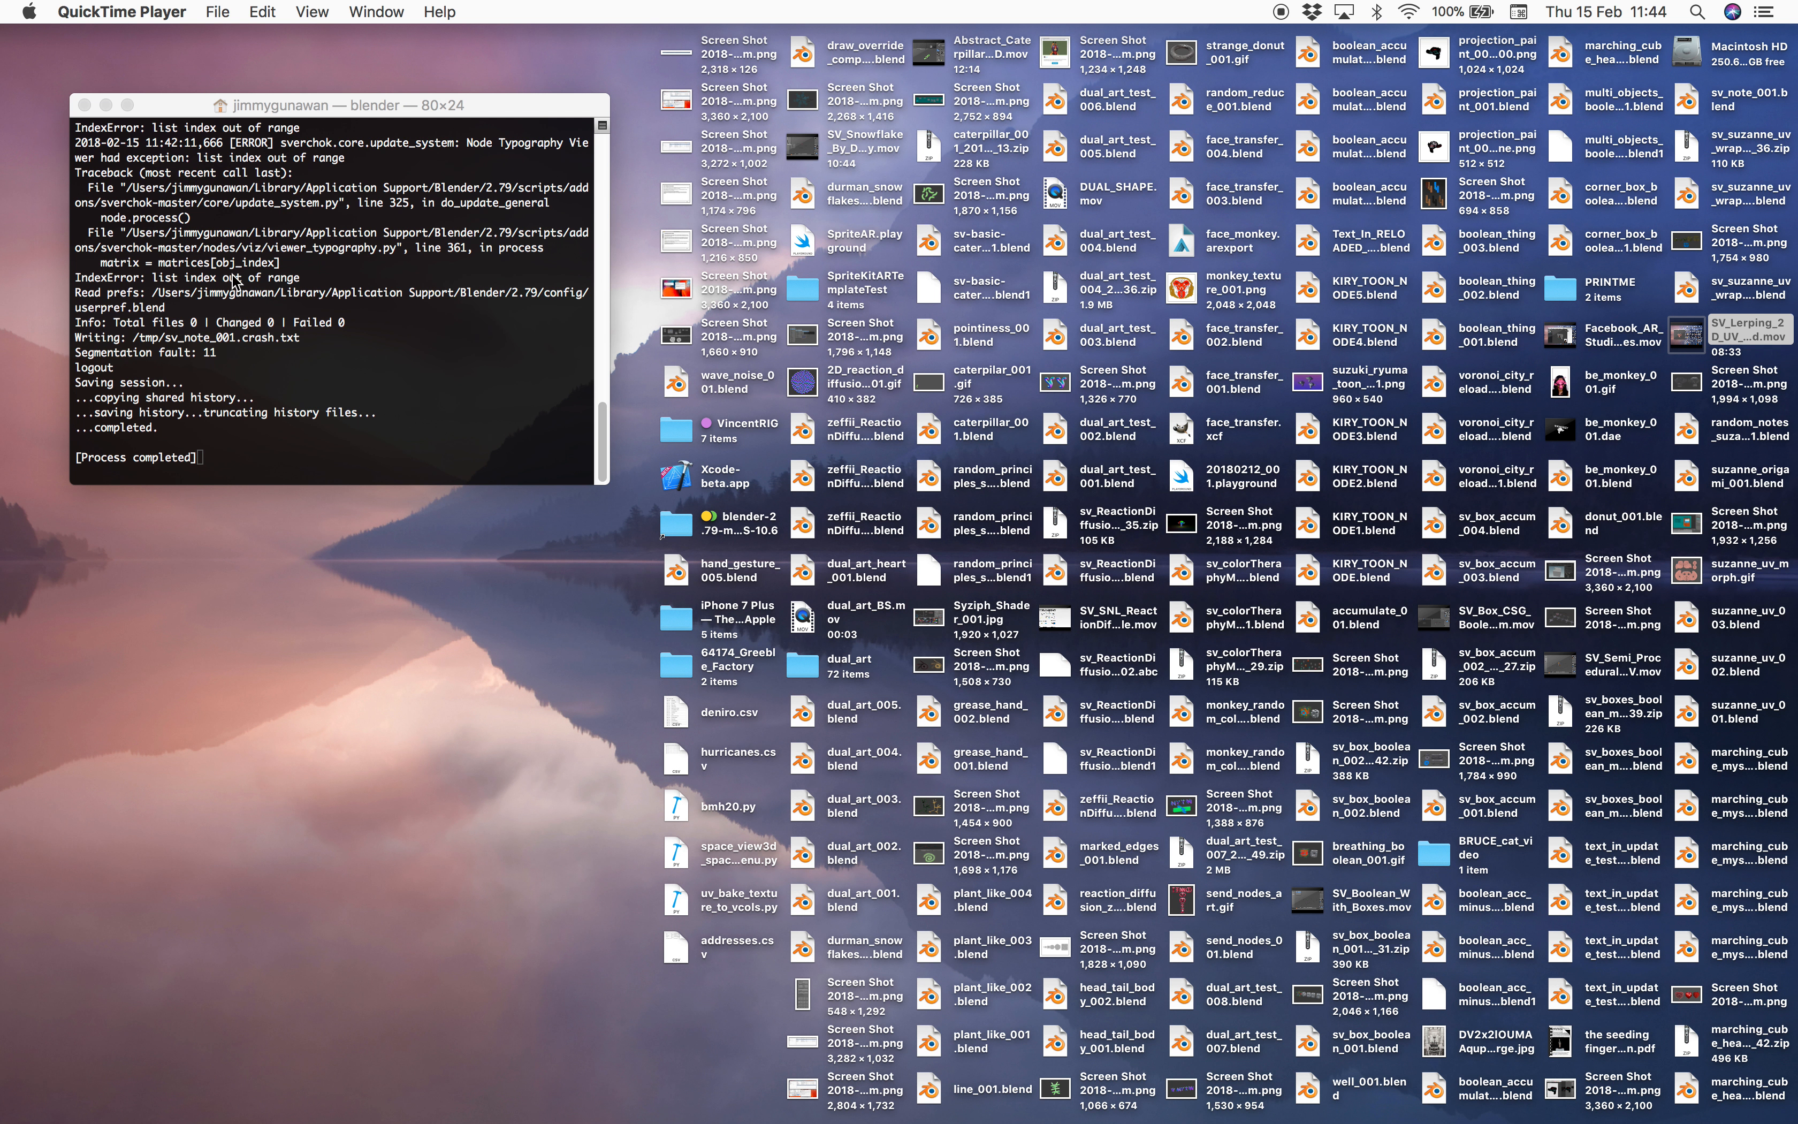
# - Close the terminal window, ignore the crash report, and relaunch Blender from the executable inside the blender.app package in blender-2.79-macOS-10.6
pyautogui.click(84, 105)
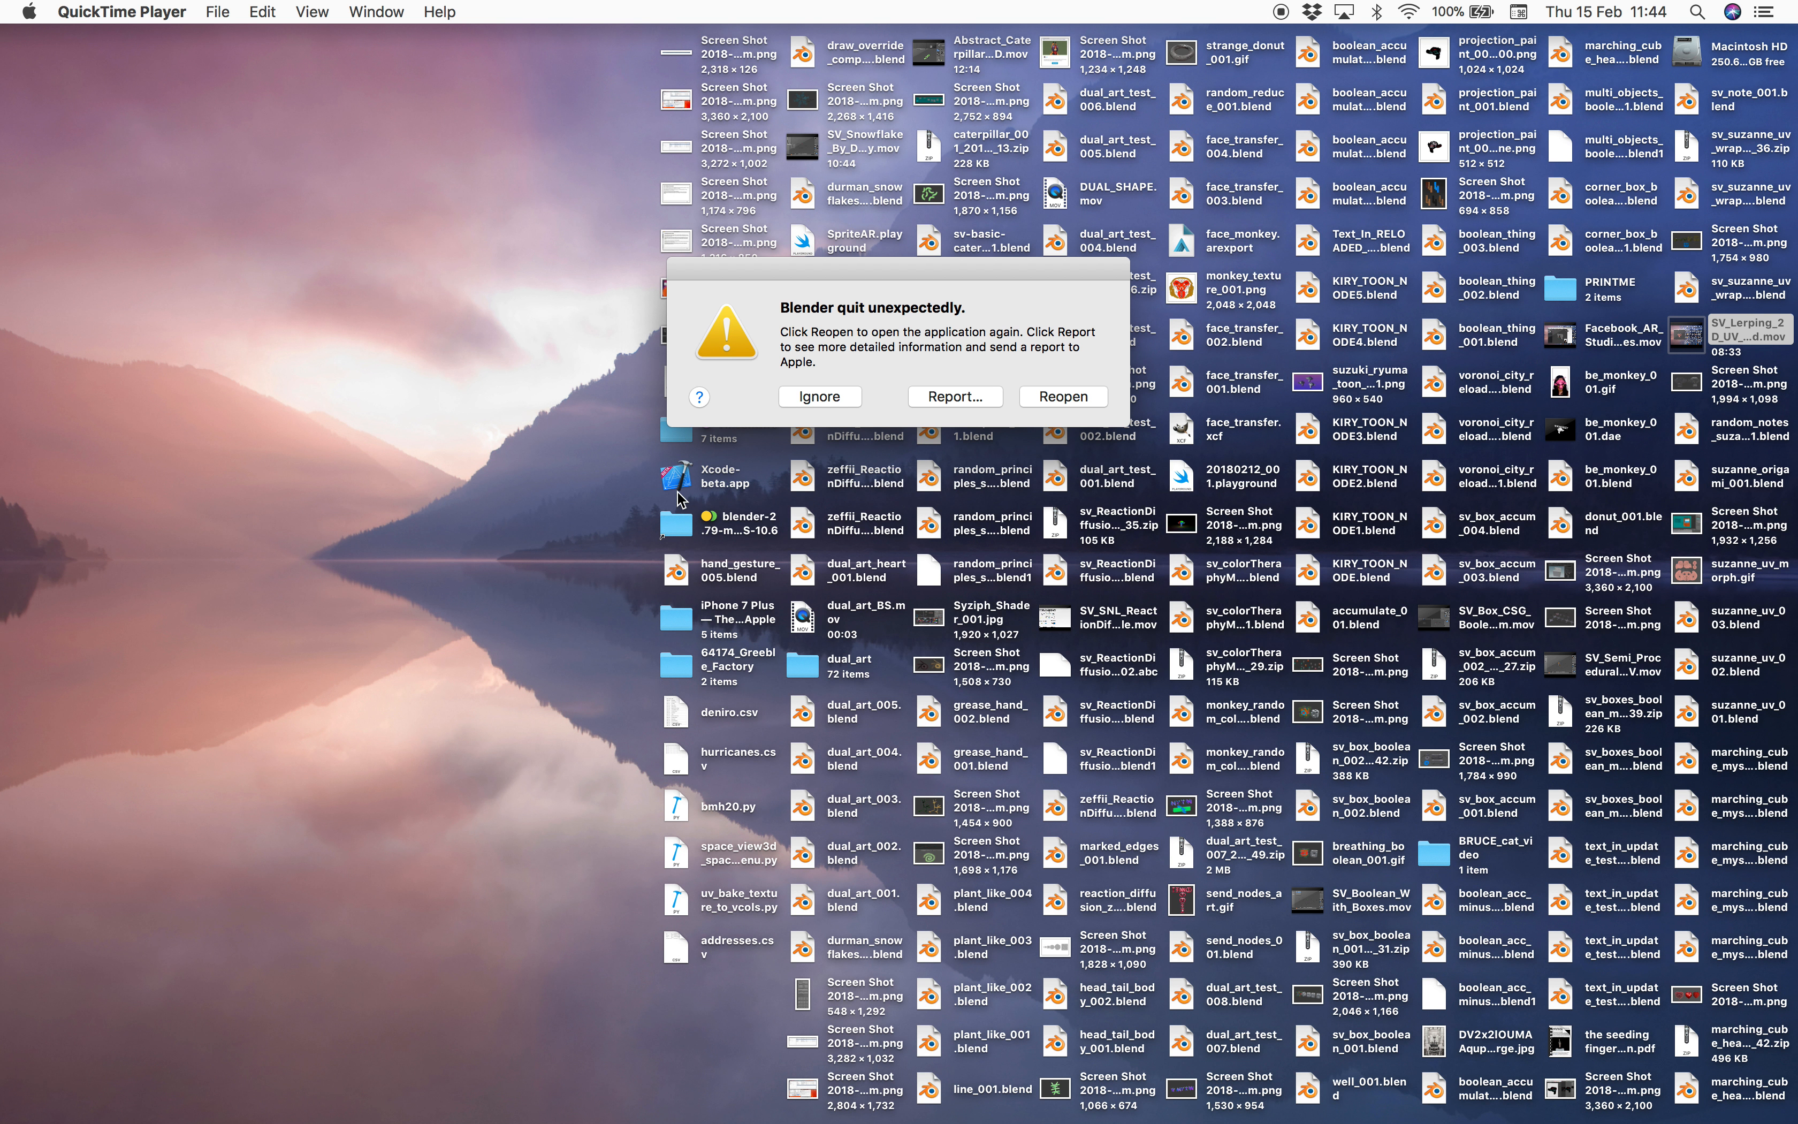
pyautogui.click(836, 398)
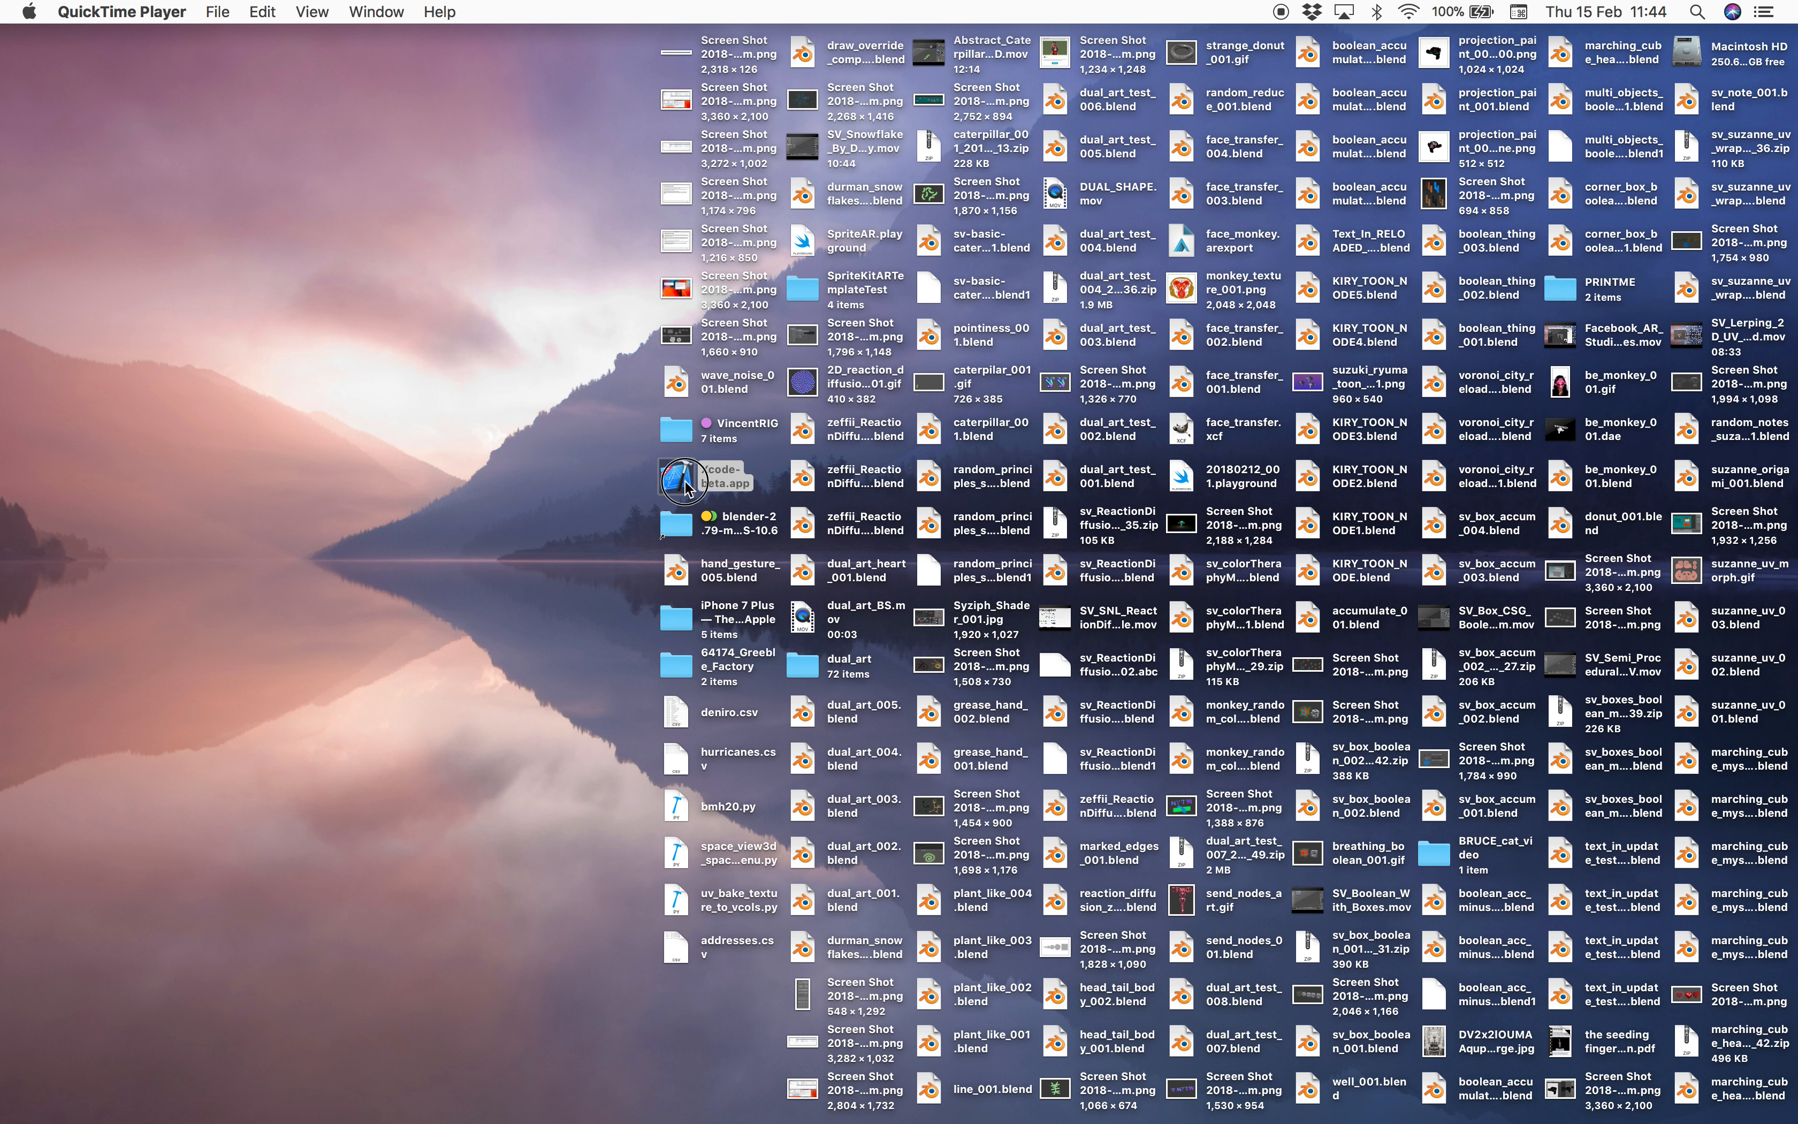
pyautogui.doubleClick(675, 518)
pyautogui.rightClick(468, 209)
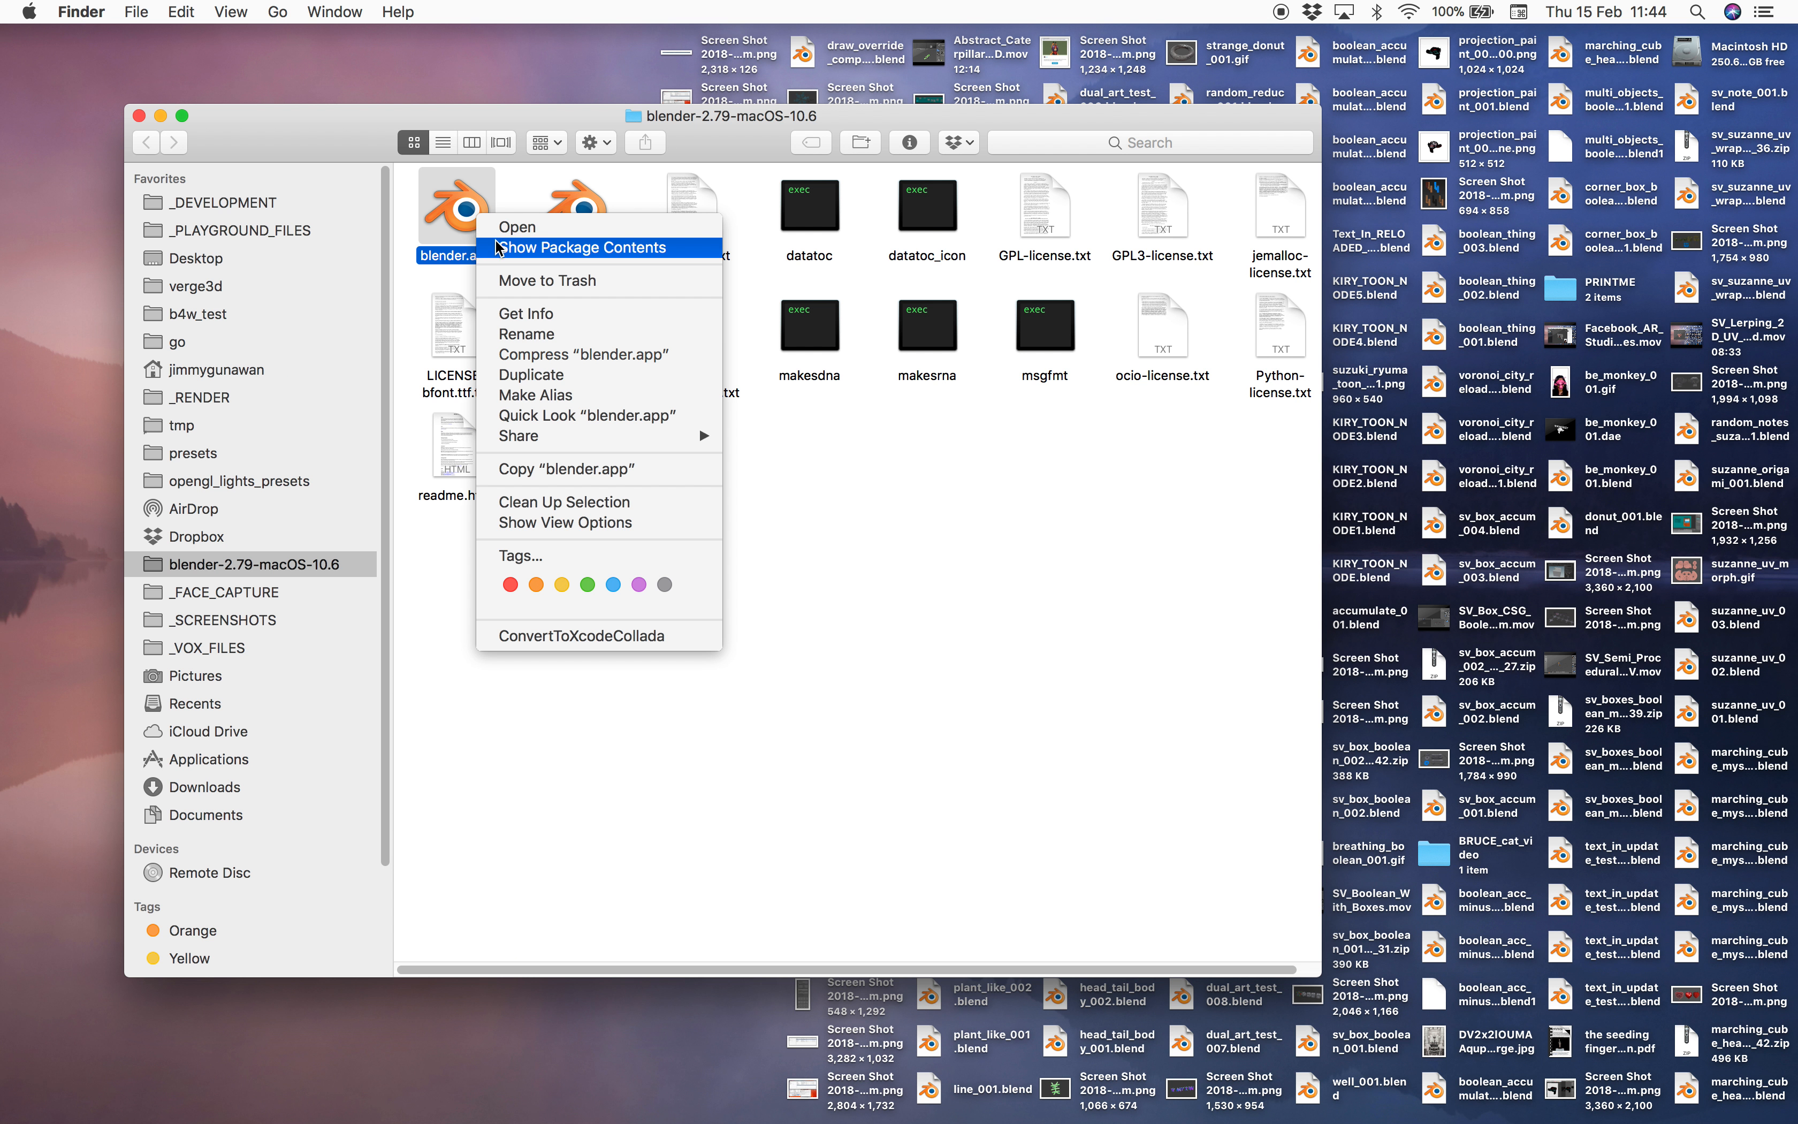
pyautogui.click(564, 247)
pyautogui.doubleClick(476, 223)
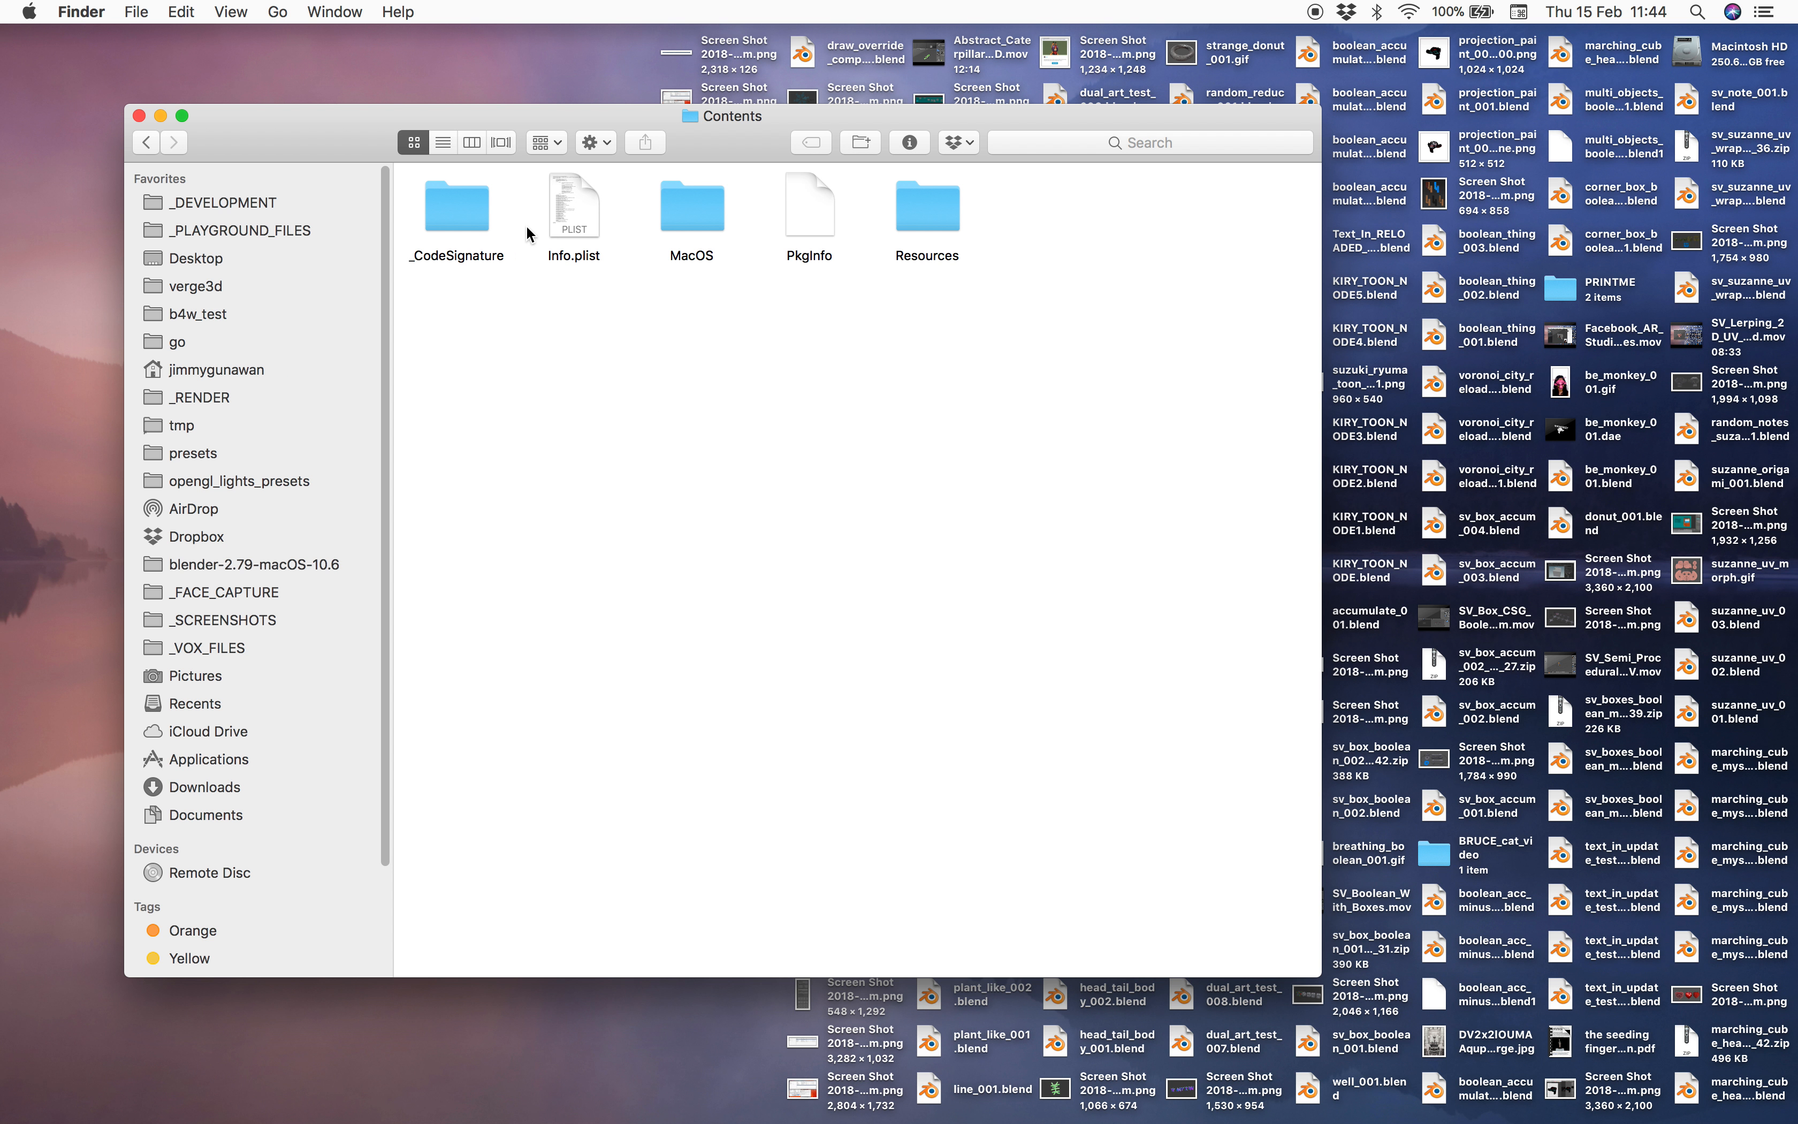
pyautogui.doubleClick(682, 216)
pyautogui.doubleClick(456, 206)
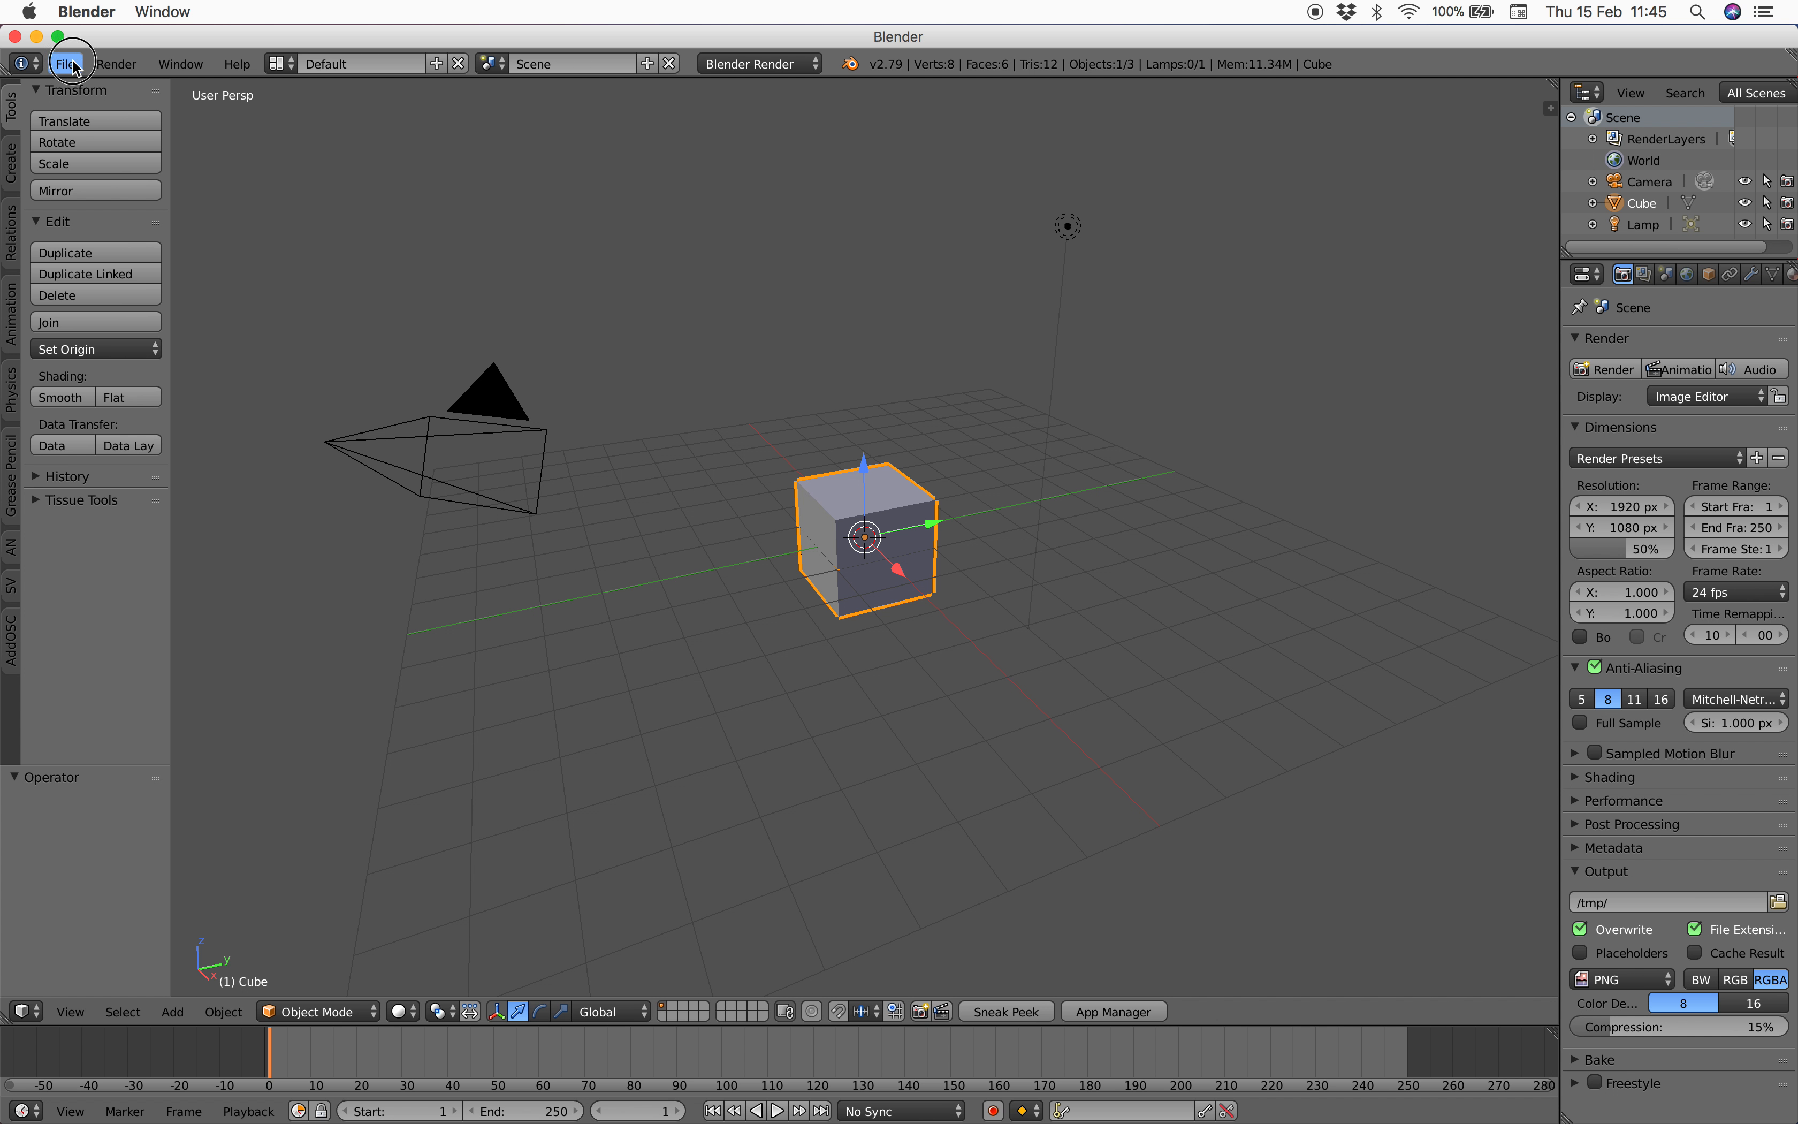
# - Reopen sv_note_001.blend from the recent files
pyautogui.click(64, 63)
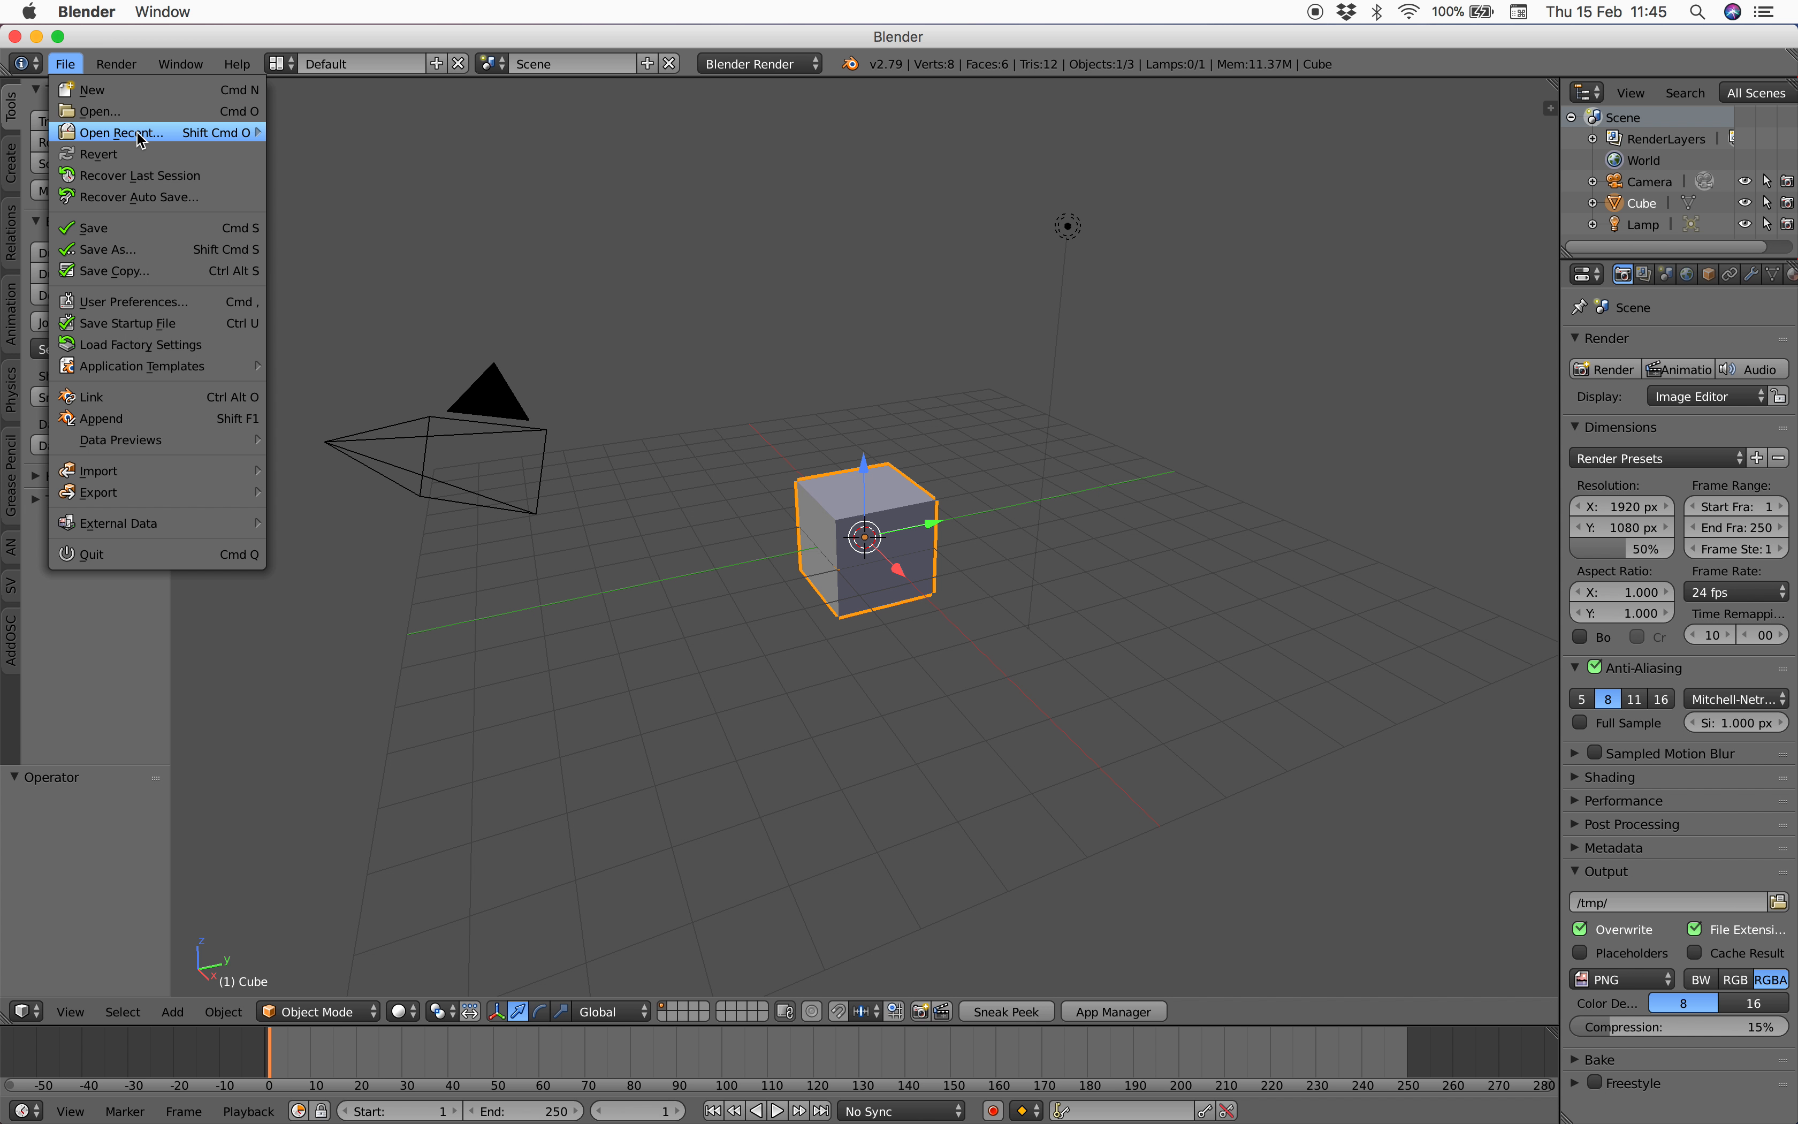
pyautogui.moveTo(140, 138)
pyautogui.click(345, 134)
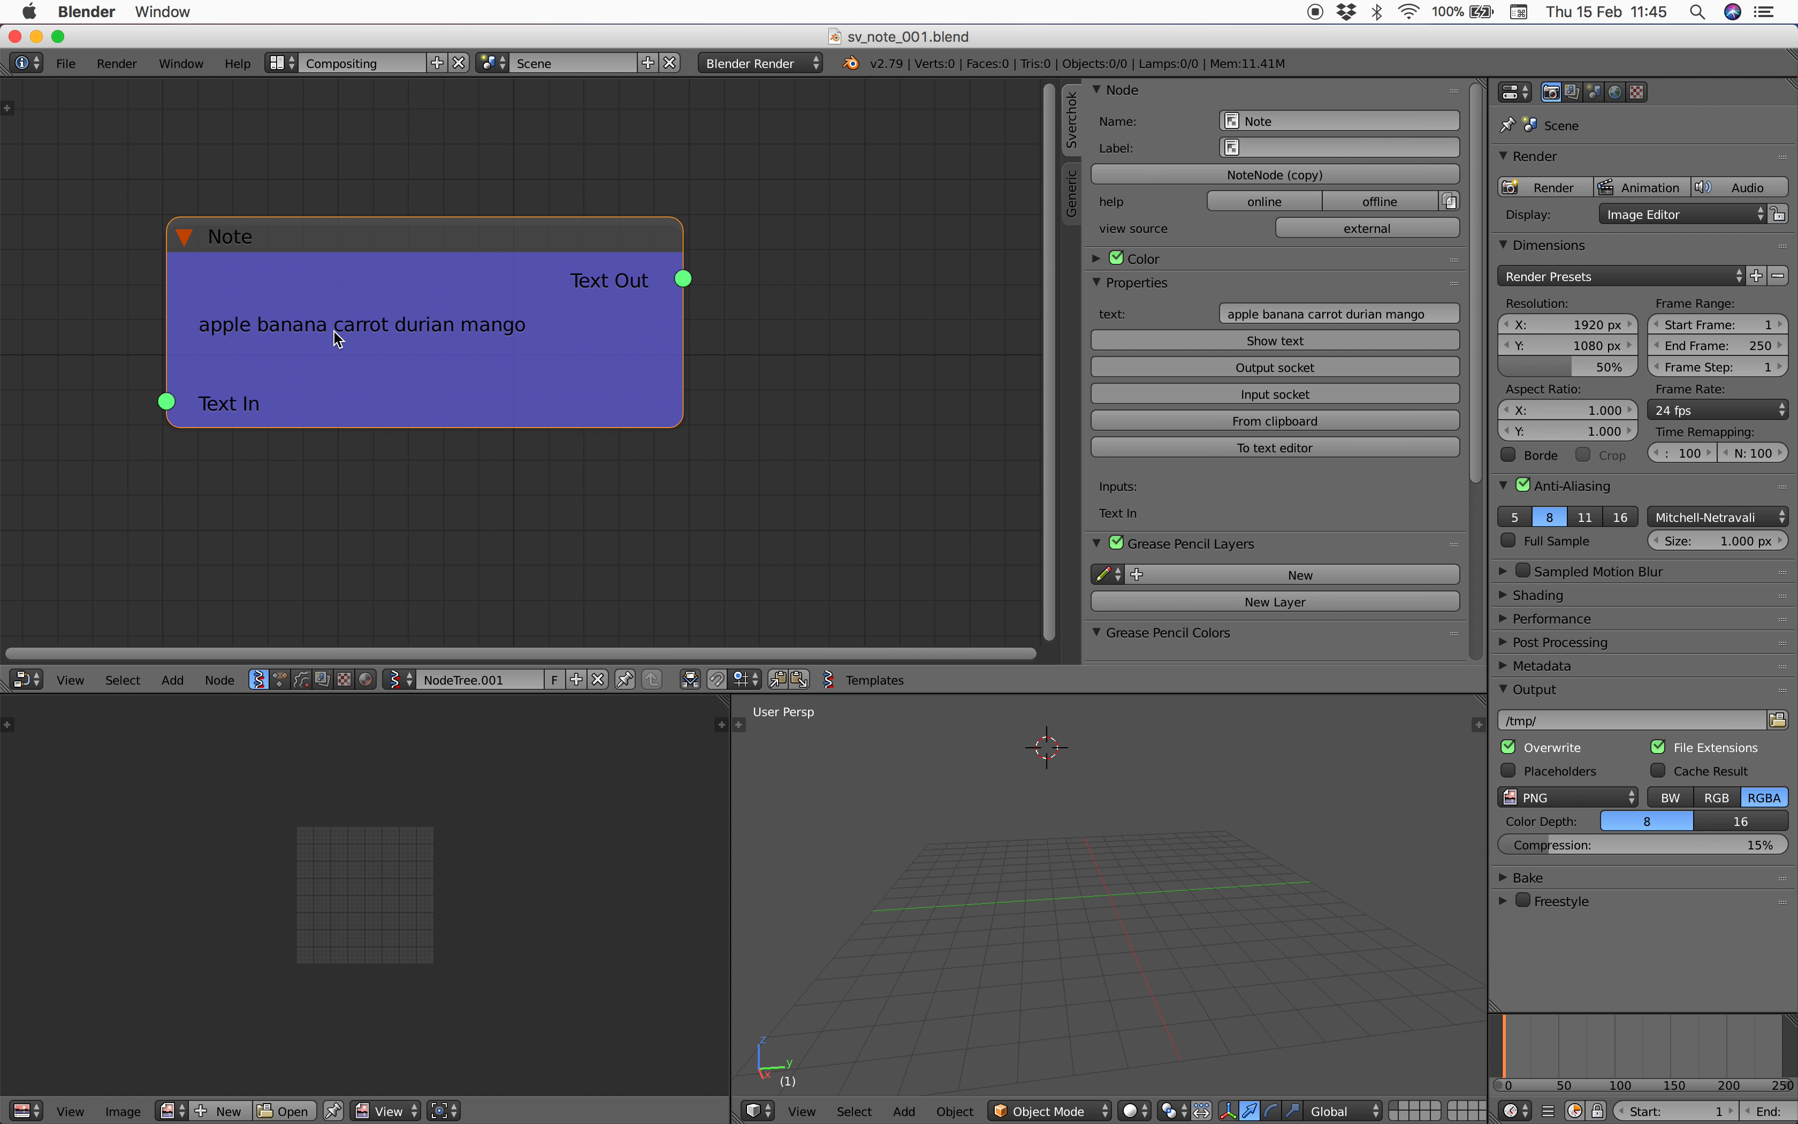
# - Add a Stethoscope MK2 node beside the Note node and connect the Note's Text Out to its Data input
pyautogui.moveTo(459, 269); pyautogui.dragTo(351, 261)
pyautogui.hotkey('alt', 'space')
pyautogui.write('ste')
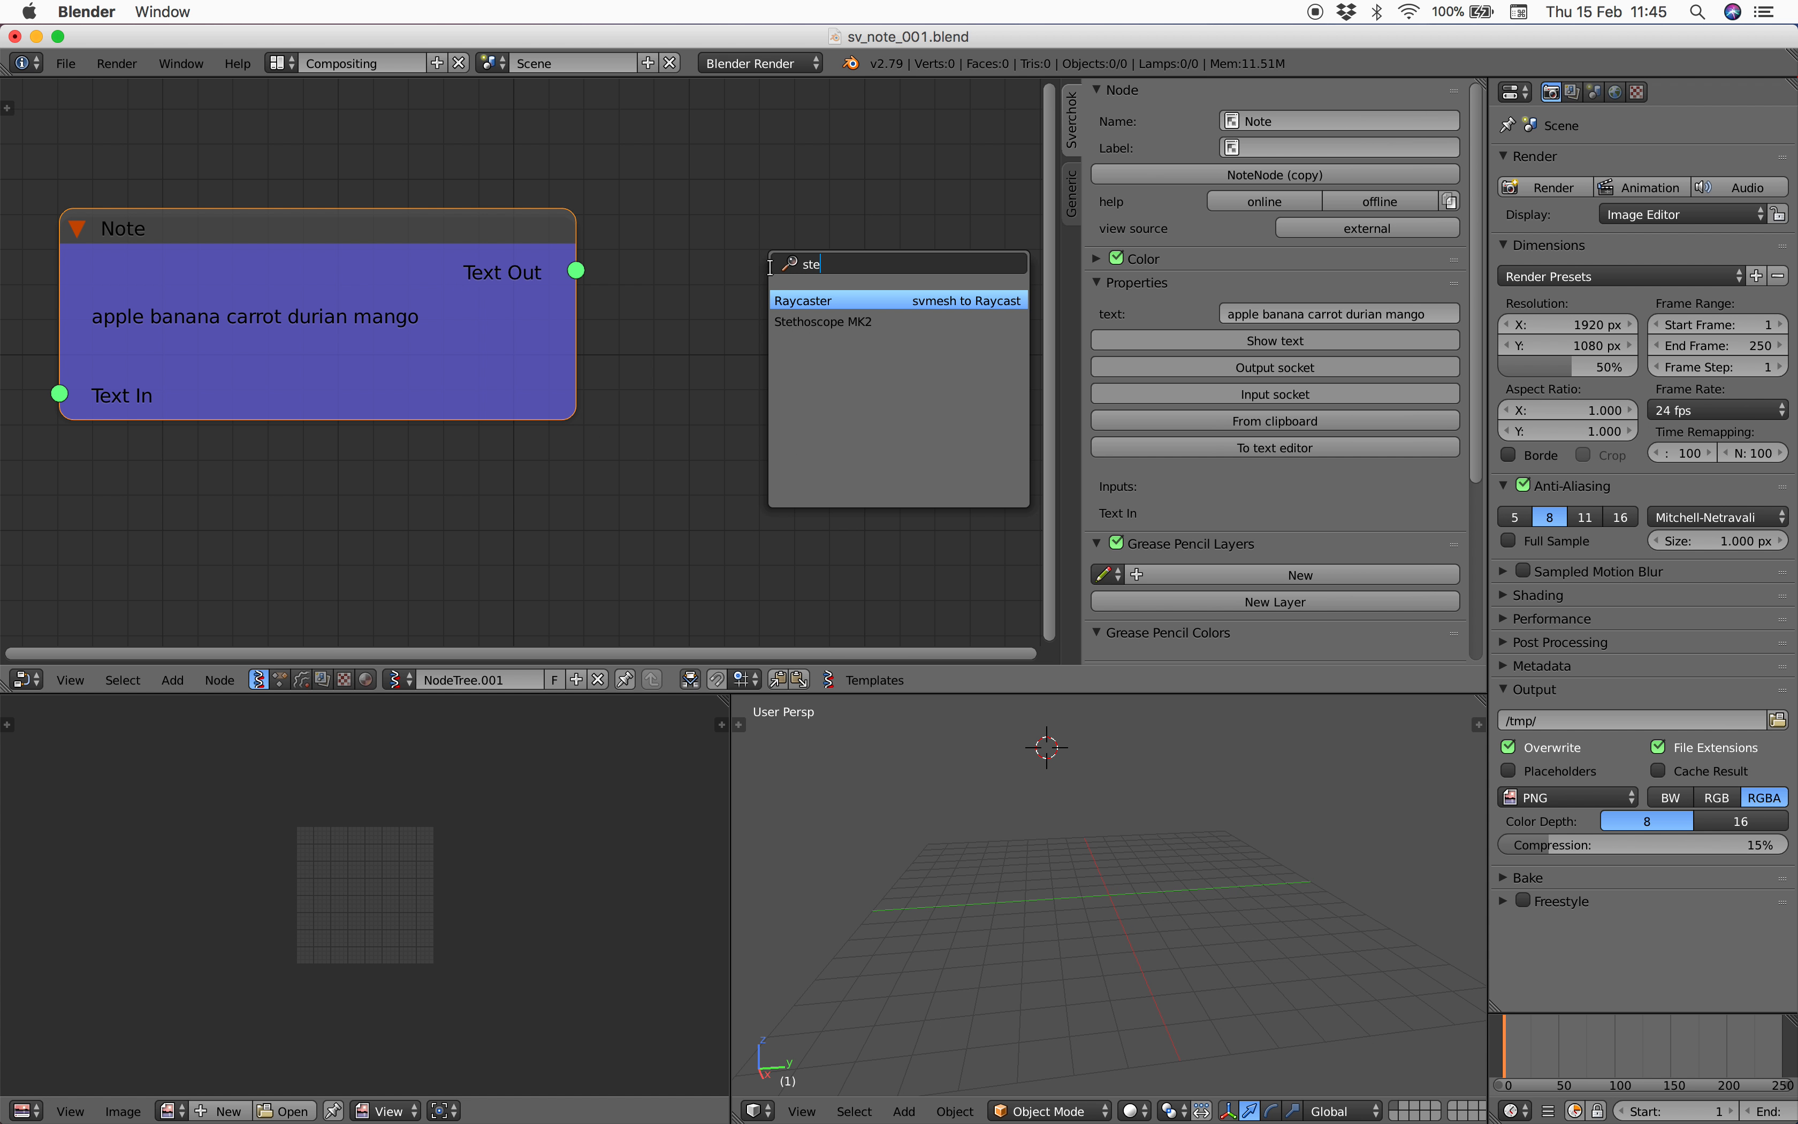
pyautogui.click(803, 321)
pyautogui.click(696, 199)
pyautogui.moveTo(577, 270); pyautogui.dragTo(689, 493)
# - Move the Stethoscope MK2 node beside the Note node and examine the list it reads out
pyautogui.moveTo(678, 437); pyautogui.dragTo(463, 444, button='middle')
pyautogui.moveTo(642, 220); pyautogui.dragTo(631, 374)
pyautogui.scroll(2, 615, 336)
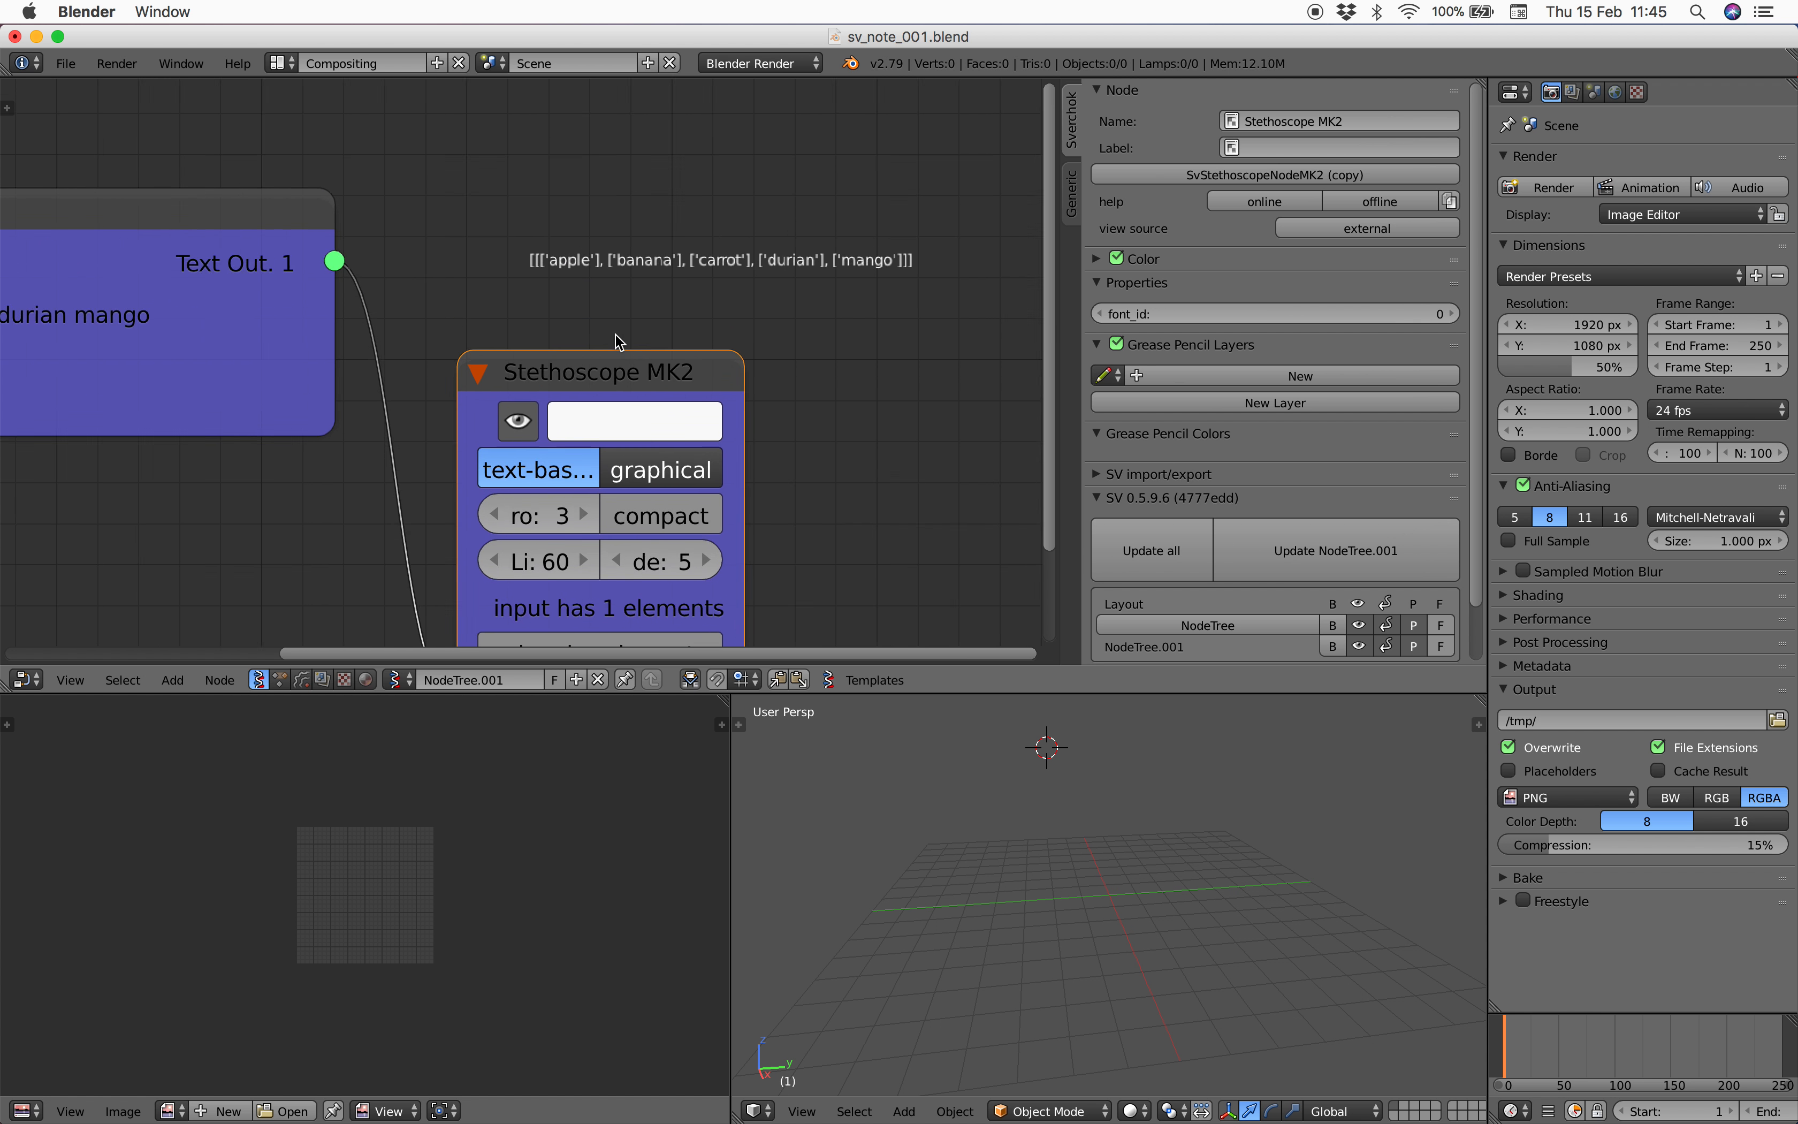
pyautogui.scroll(1, 615, 334)
pyautogui.moveTo(570, 300); pyautogui.dragTo(482, 306, button='middle')
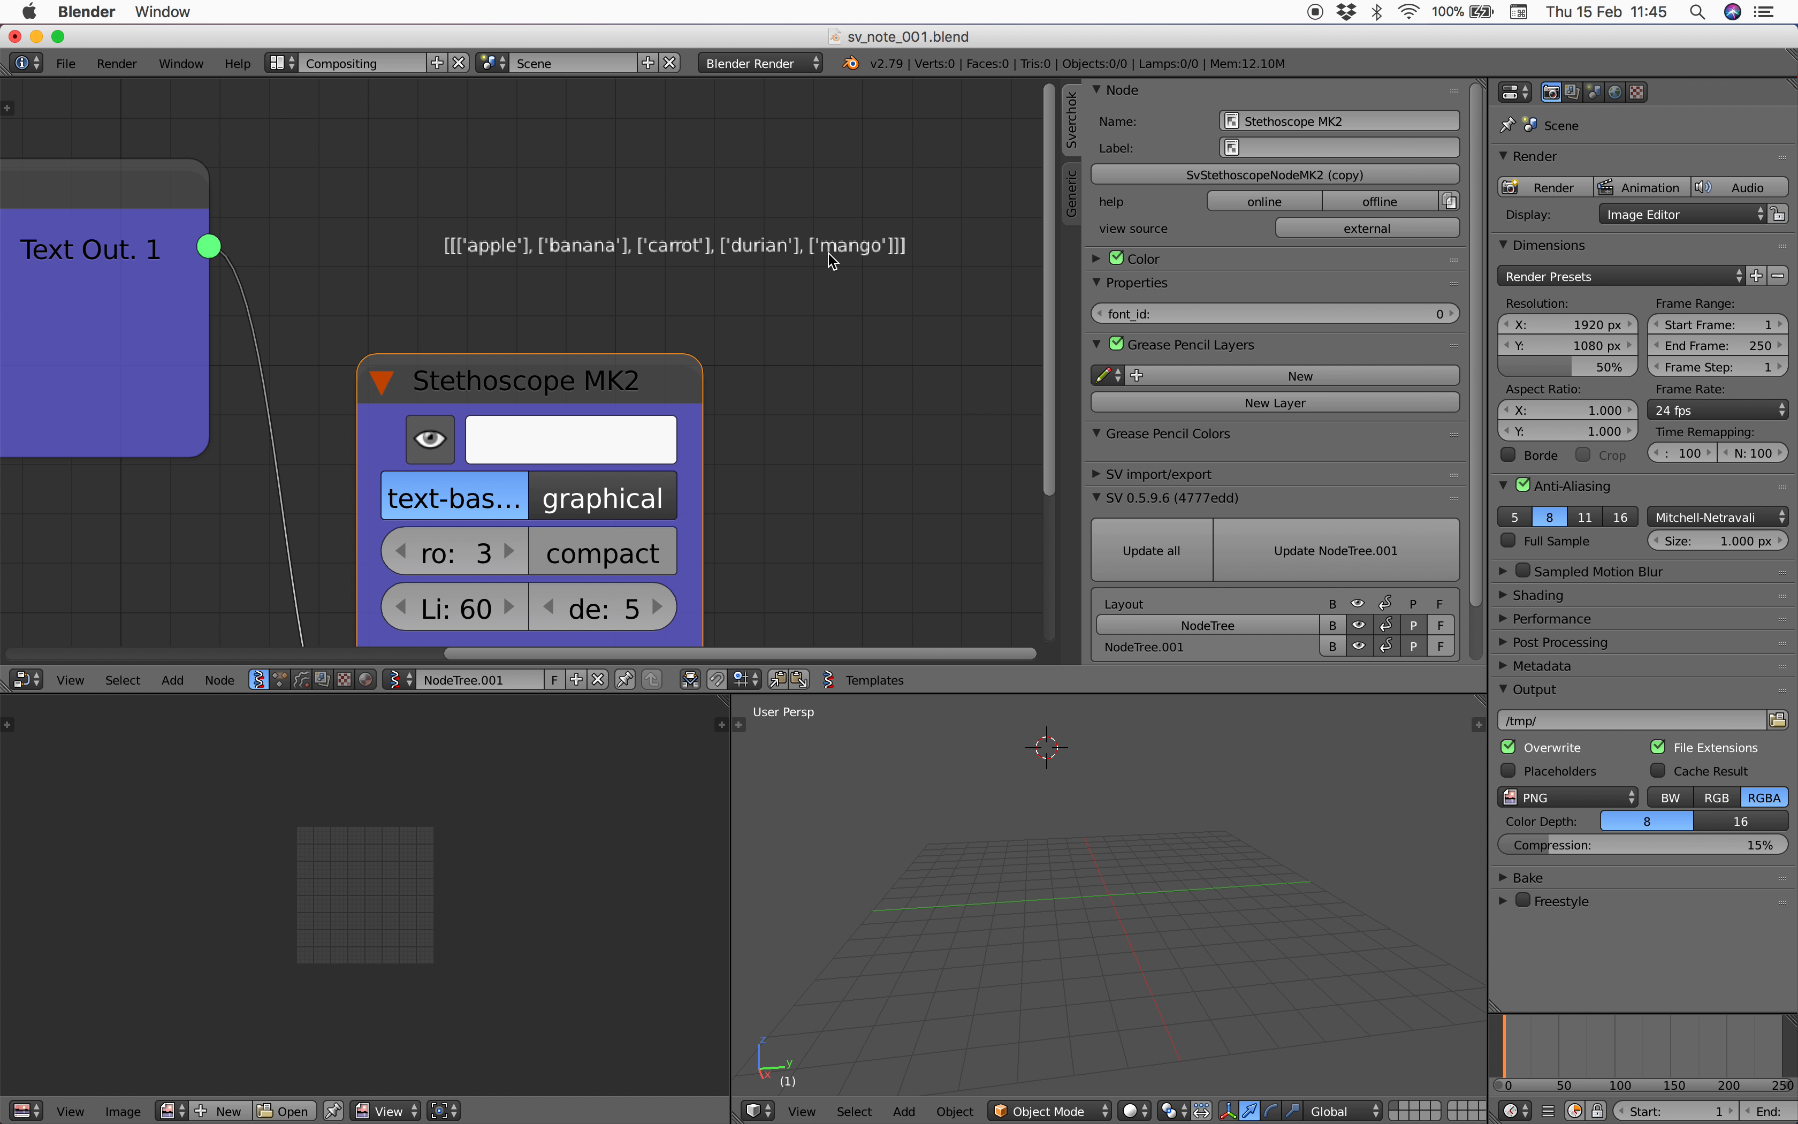
pyautogui.scroll(-4, 731, 206)
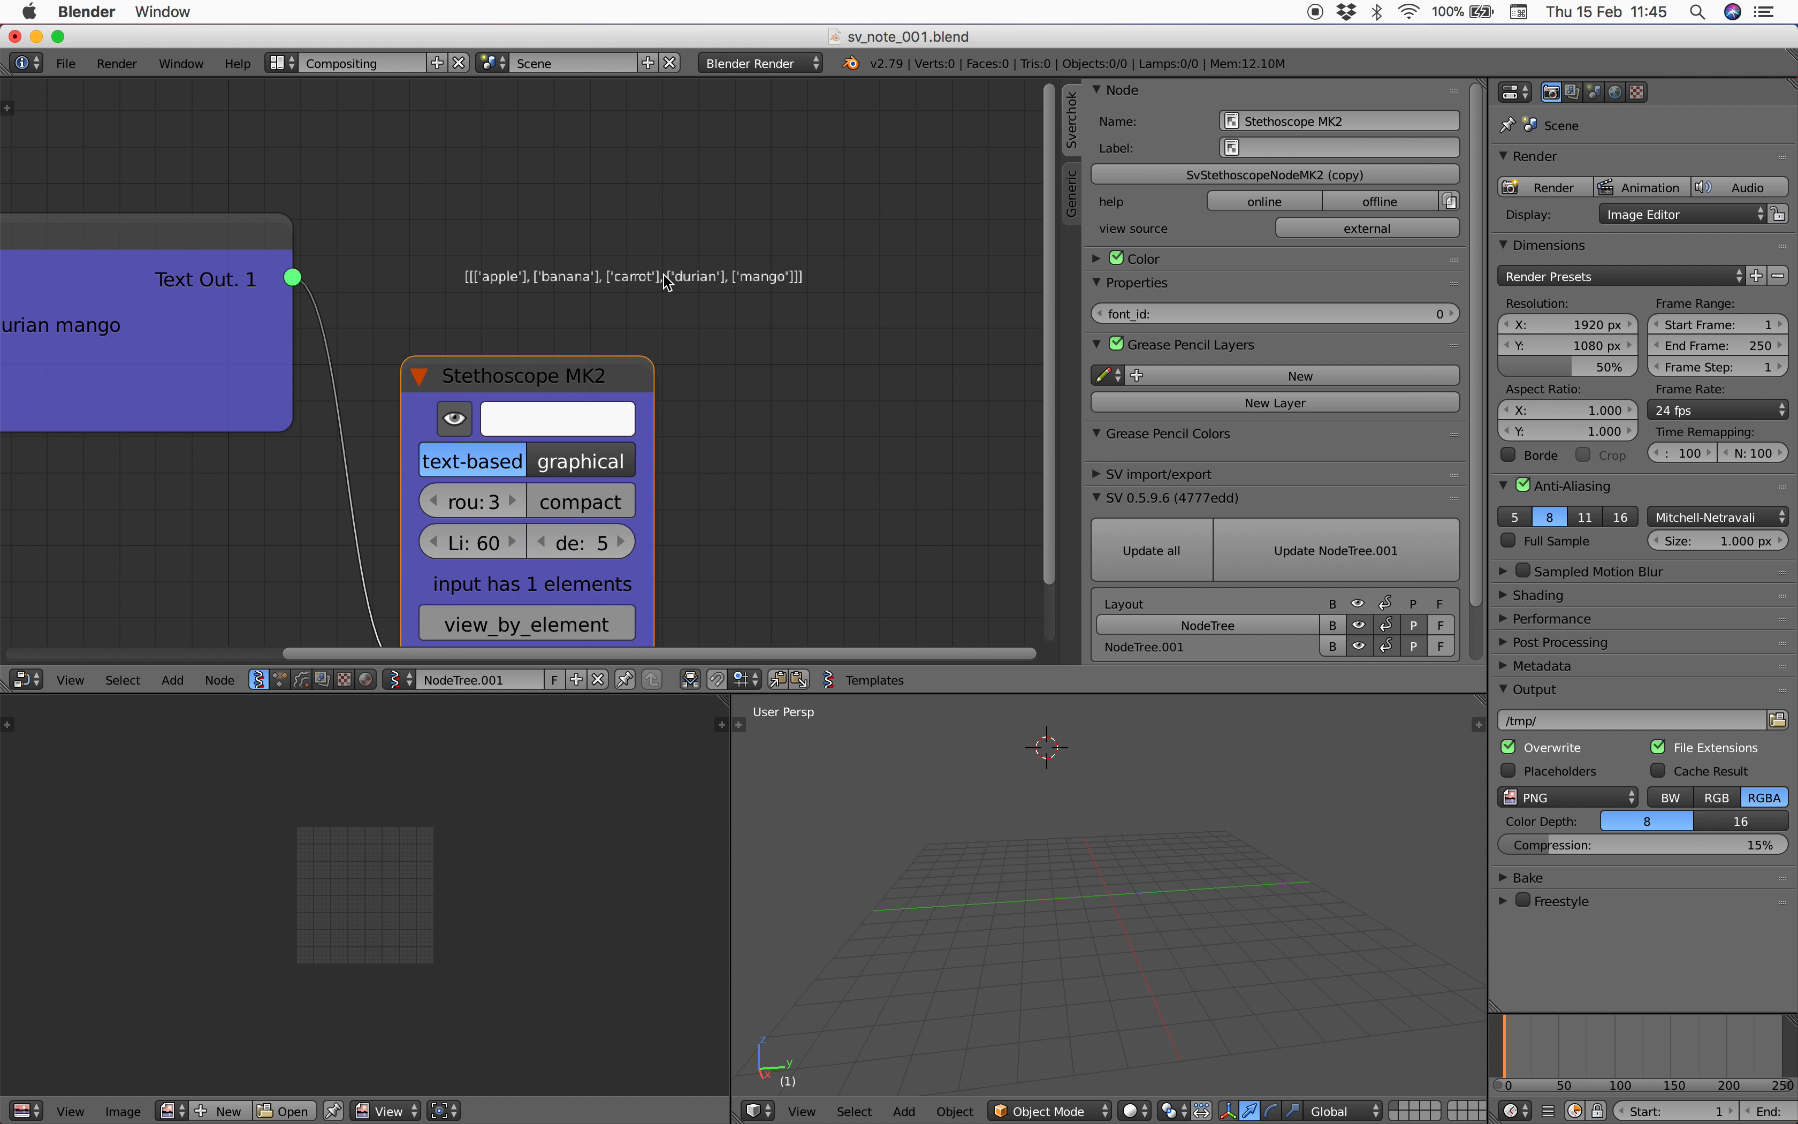
pyautogui.moveTo(660, 272); pyautogui.dragTo(758, 213, button='middle')
pyautogui.moveTo(692, 317); pyautogui.dragTo(747, 267)
pyautogui.scroll(-2, 646, 325)
pyautogui.moveTo(646, 325); pyautogui.dragTo(740, 330, button='middle')
# - Add a Formula node below the Note node
pyautogui.moveTo(159, 434); pyautogui.dragTo(216, 441, button='middle')
pyautogui.hotkey('shift', 'a')
pyautogui.click(212, 441)
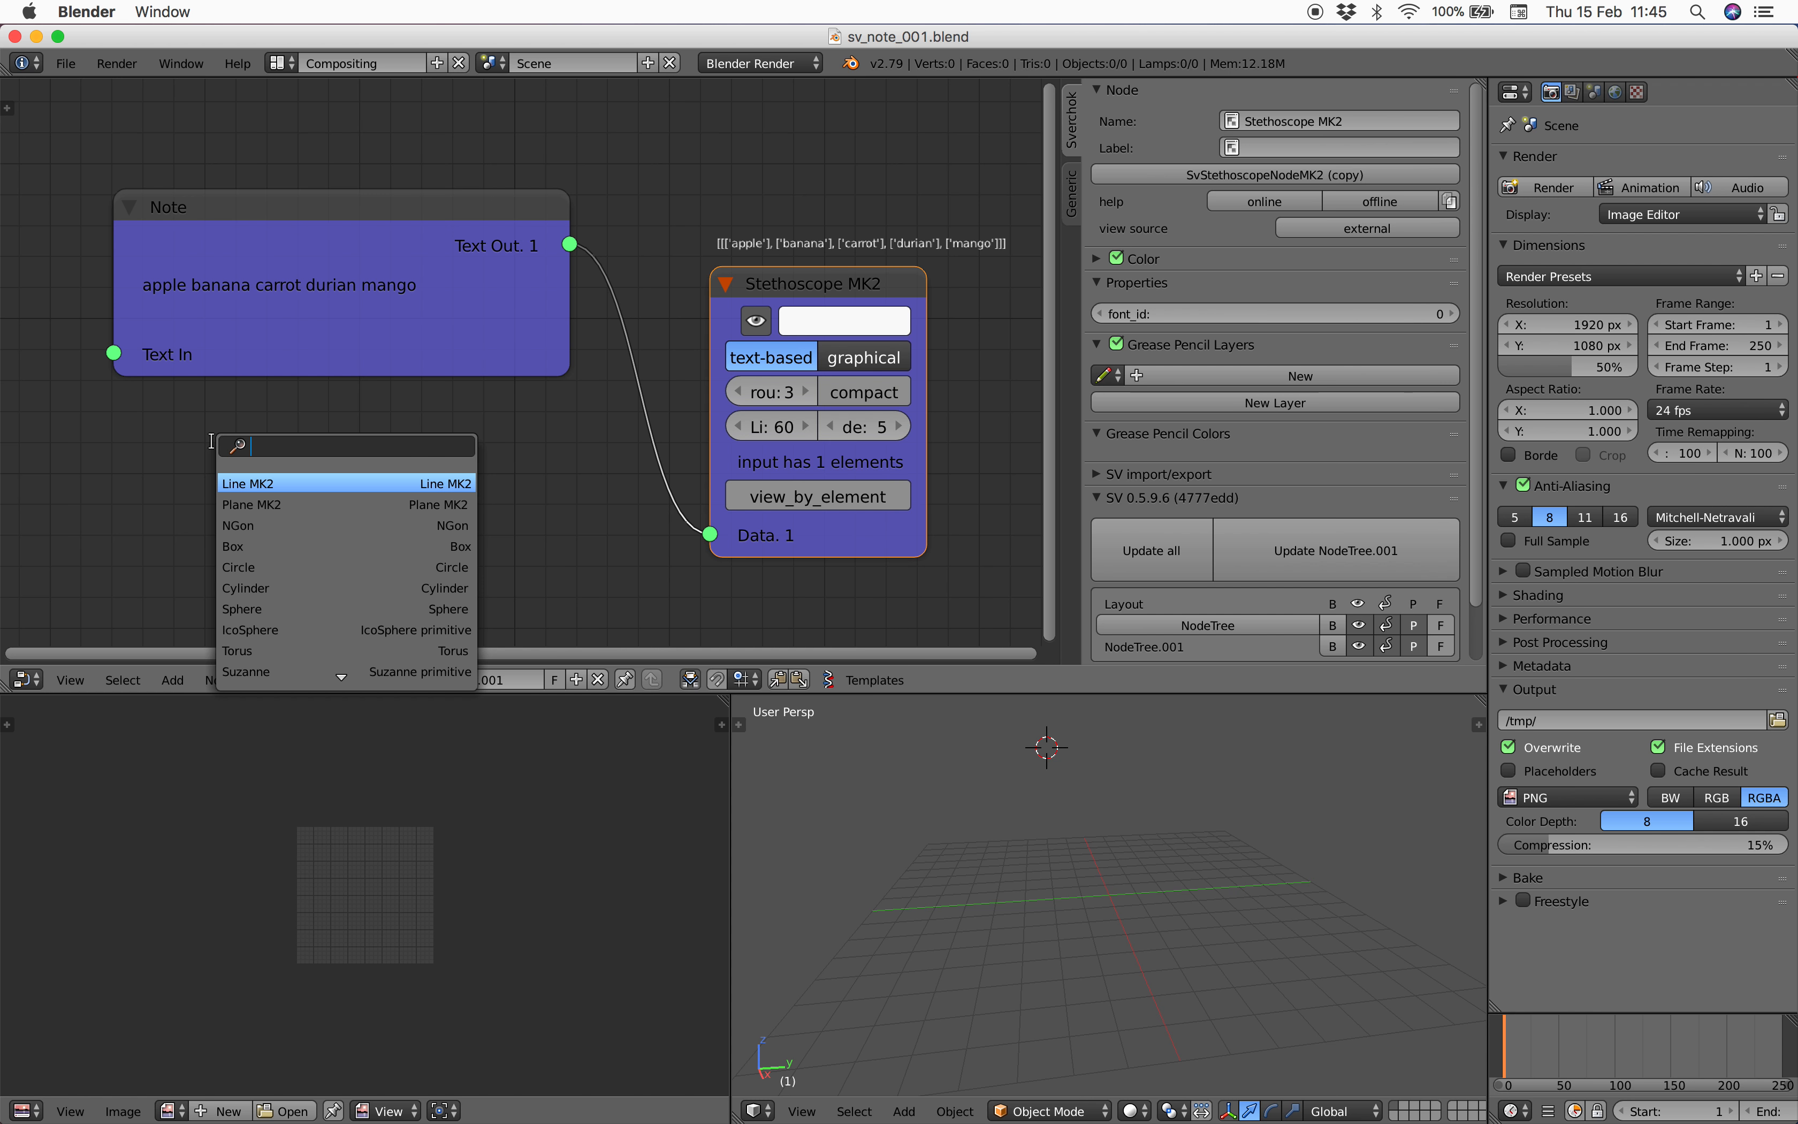
pyautogui.write('formu')
pyautogui.press('Return')
pyautogui.click(214, 442)
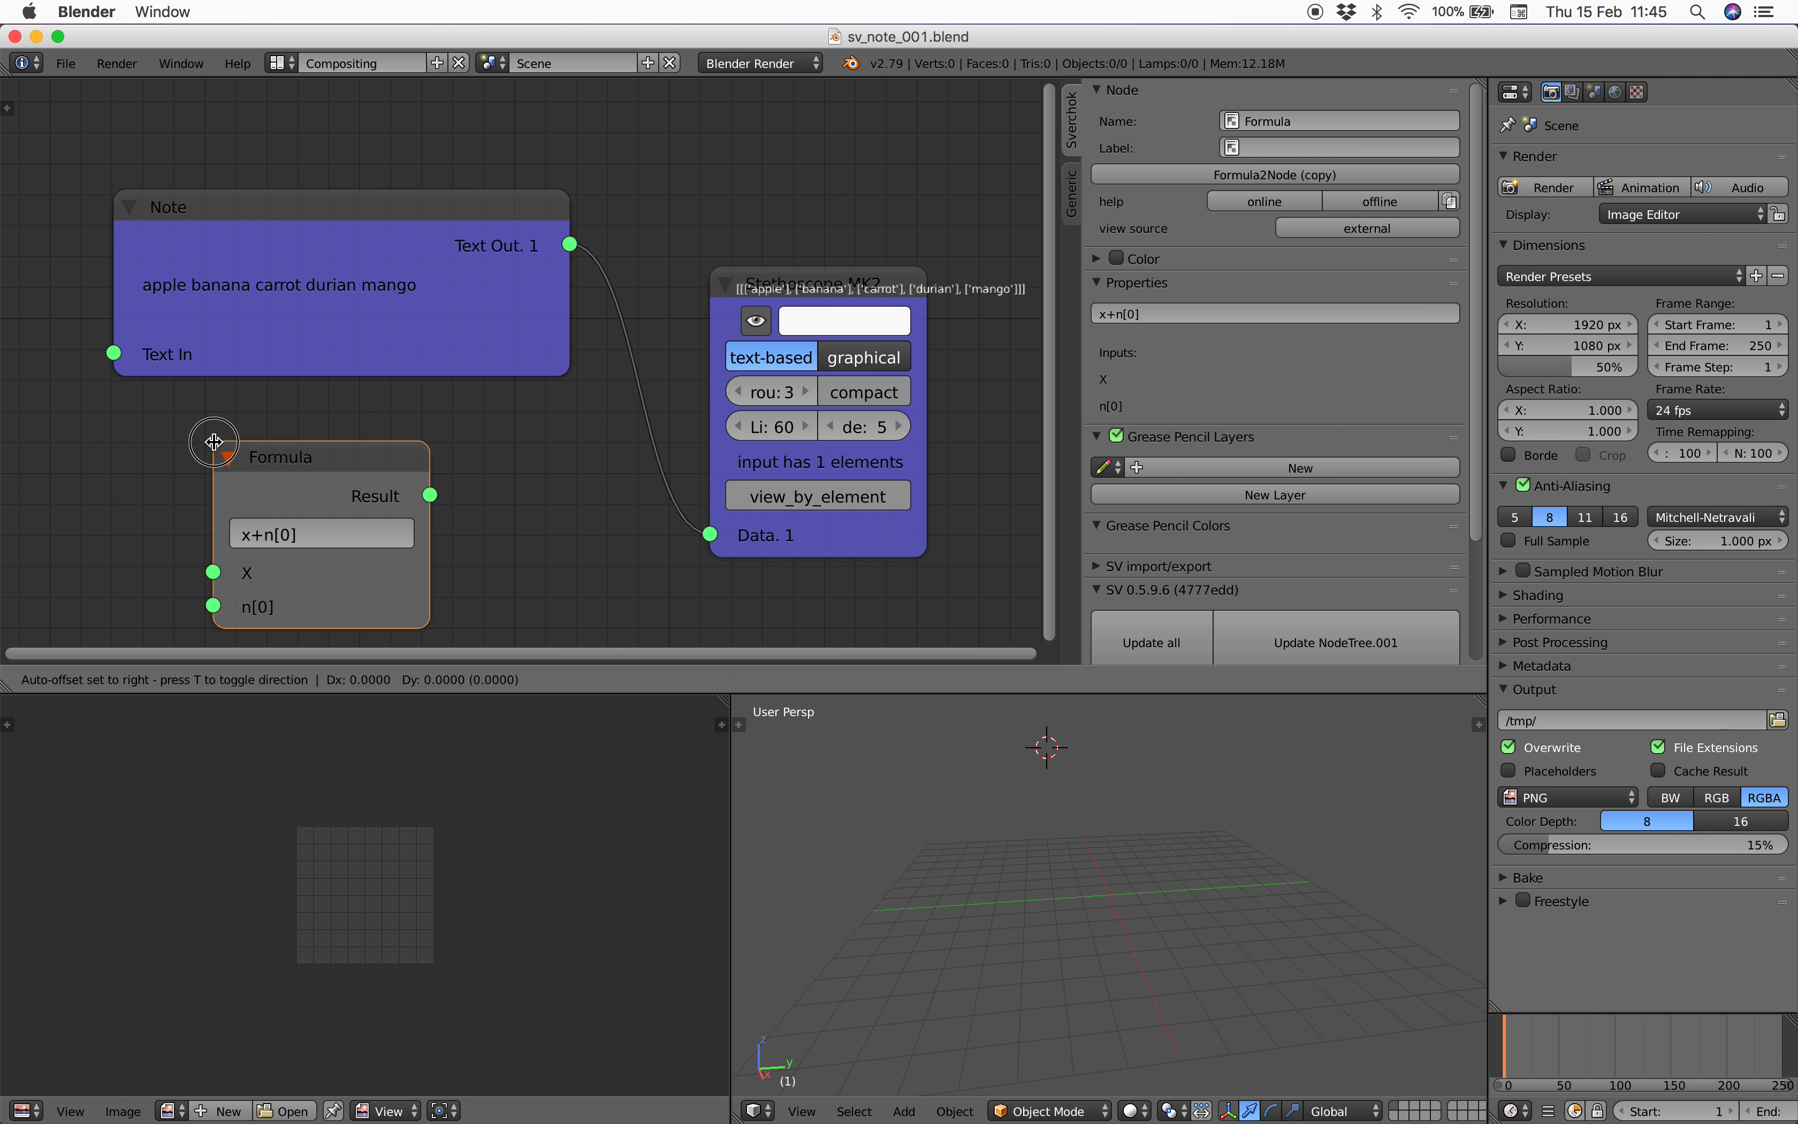
pyautogui.moveTo(214, 442); pyautogui.dragTo(257, 420, button='middle')
# - Set the Formula node's expression to "apple banana carrot"
pyautogui.click(377, 505)
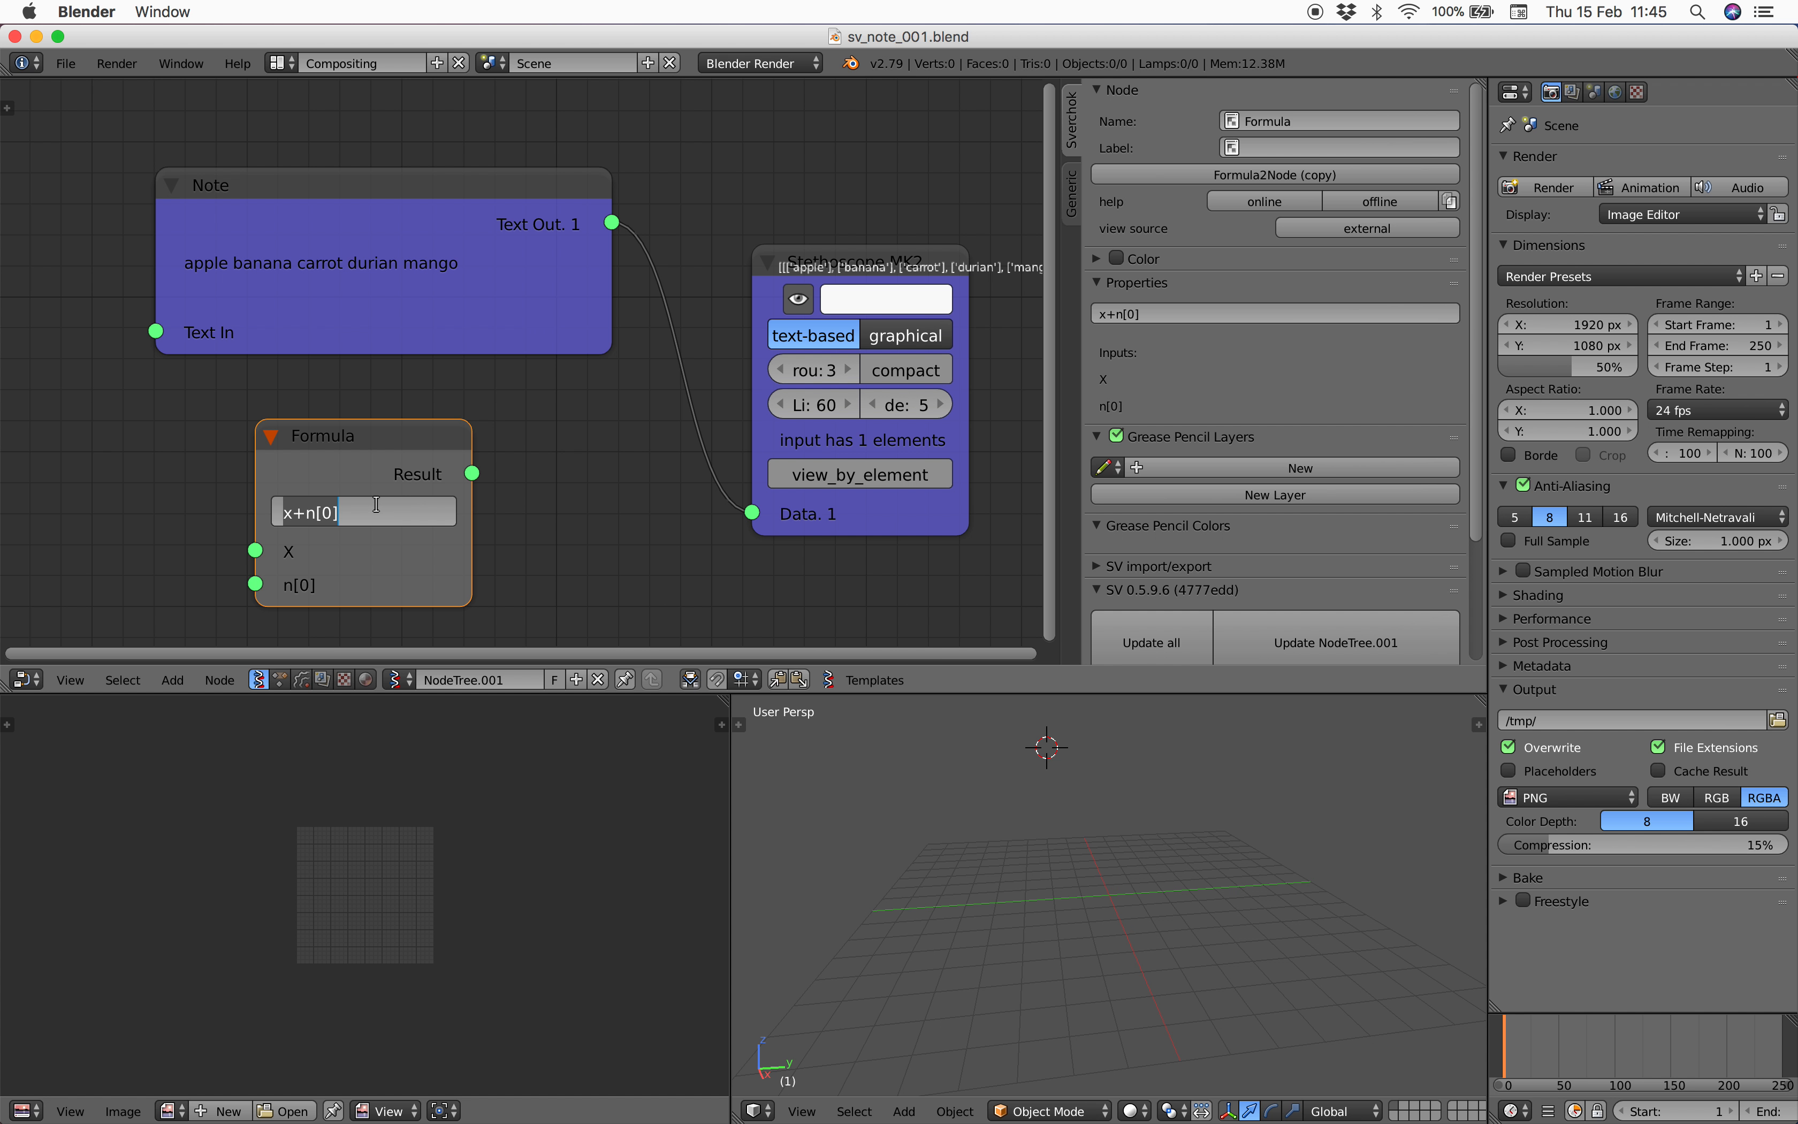
pyautogui.write('apple banana carrot')
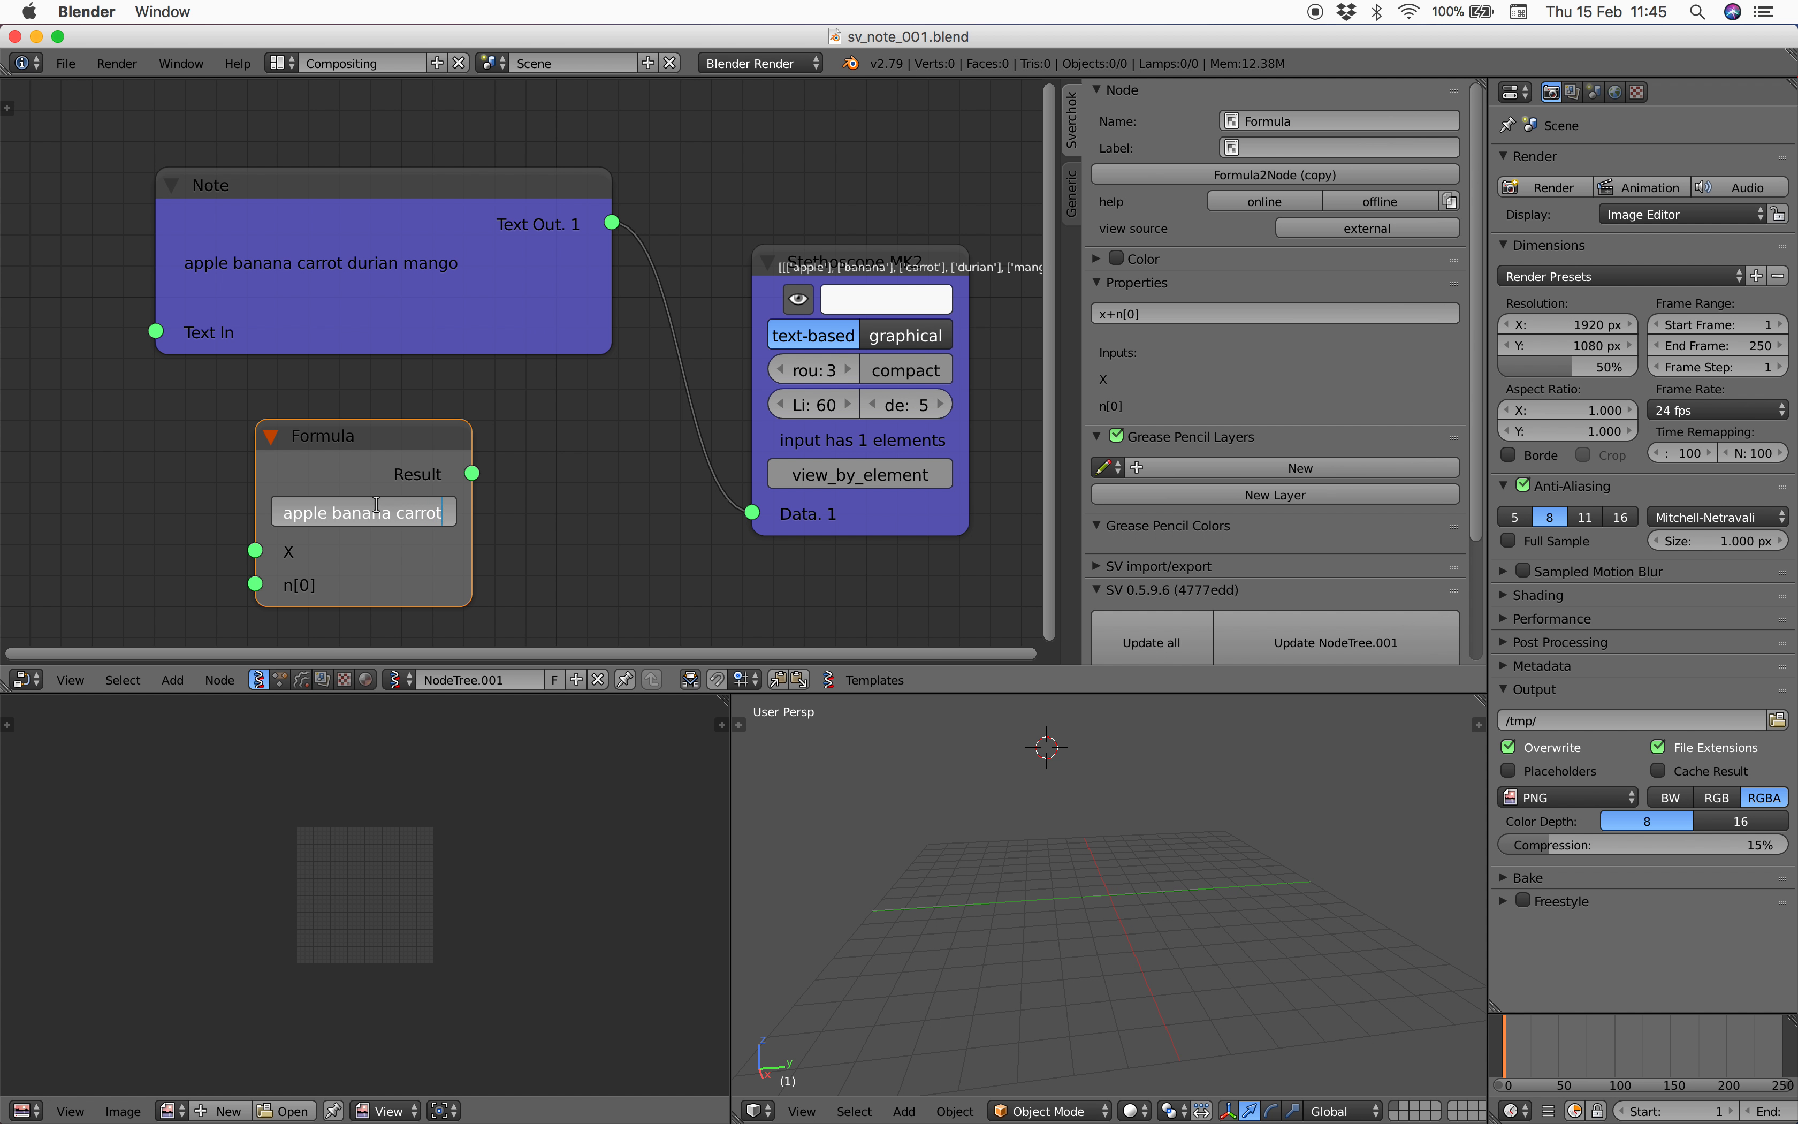
pyautogui.press('Return')
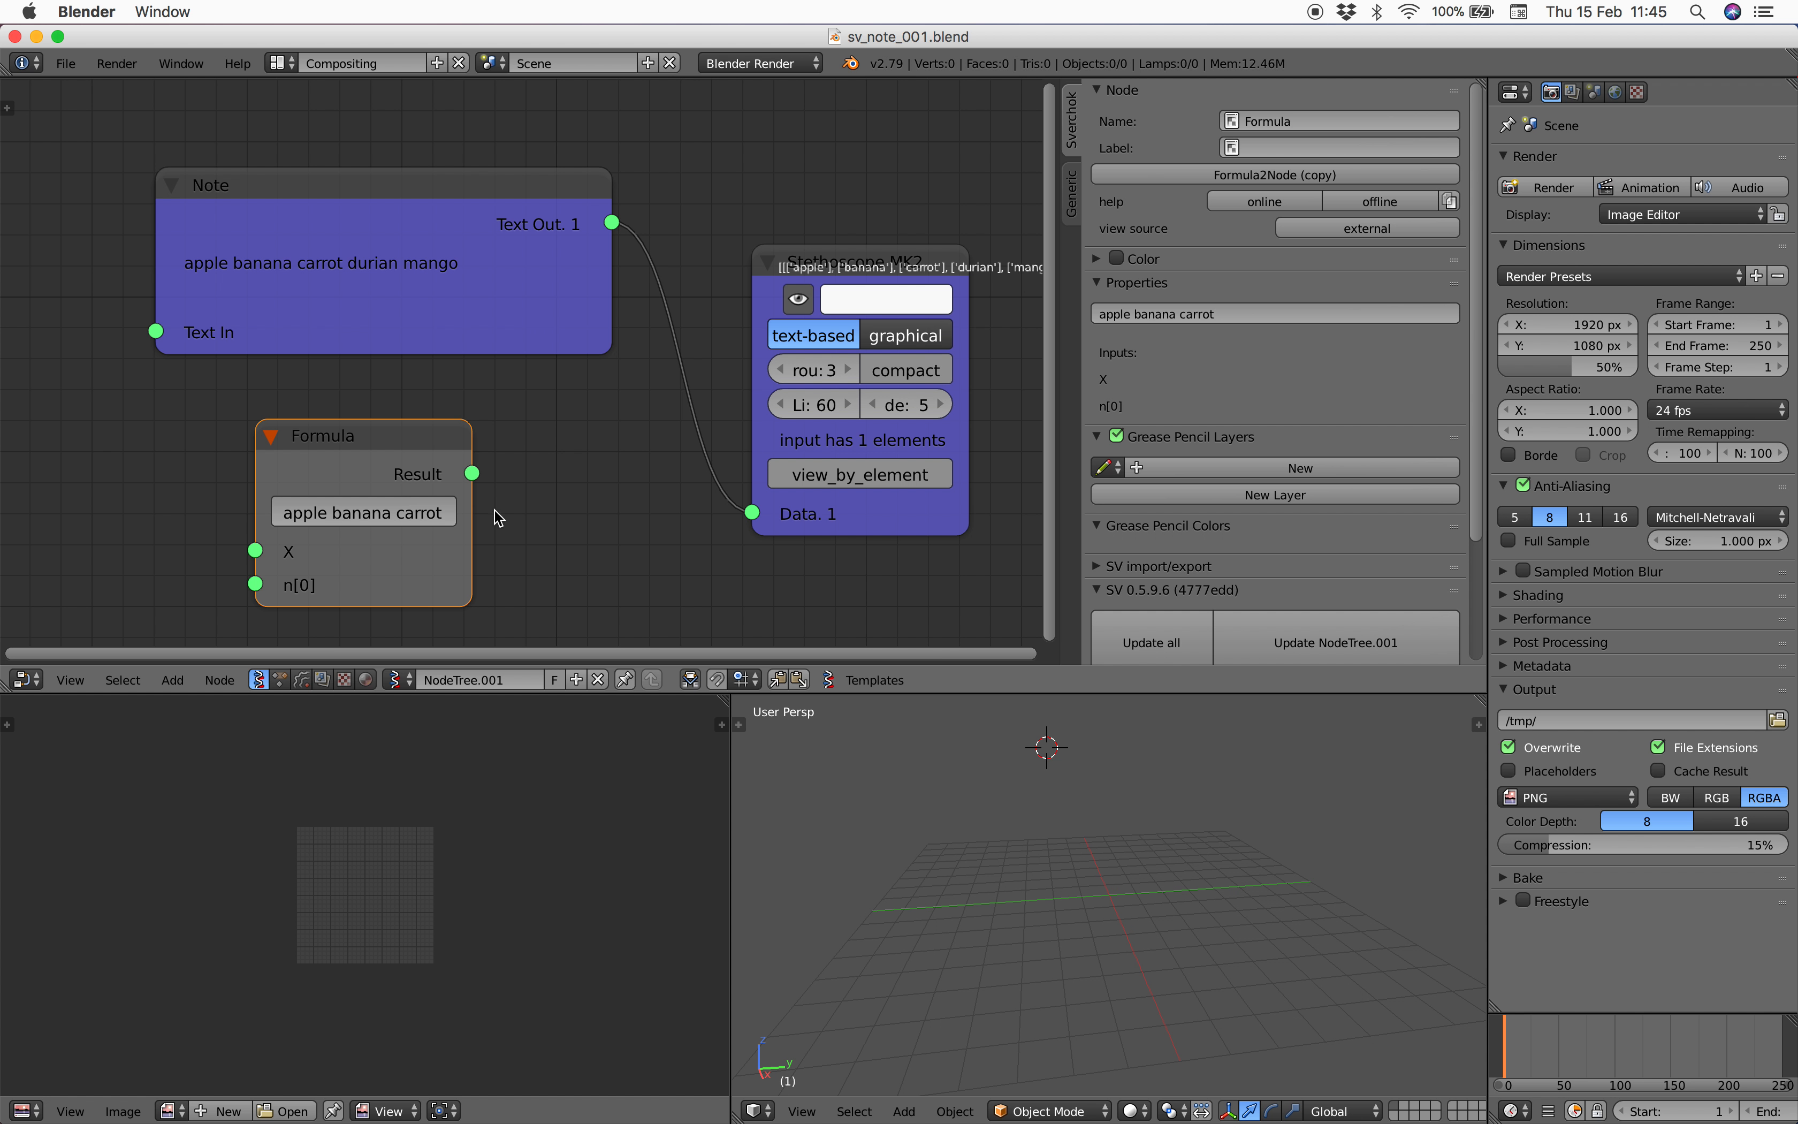
# - Connect the Formula node's Result output to the Stethoscope MK2's Data input, replacing the Note's link
pyautogui.moveTo(473, 474); pyautogui.dragTo(740, 512)
pyautogui.moveTo(711, 393); pyautogui.dragTo(285, 399, button='middle')
pyautogui.scroll(3, 285, 400)
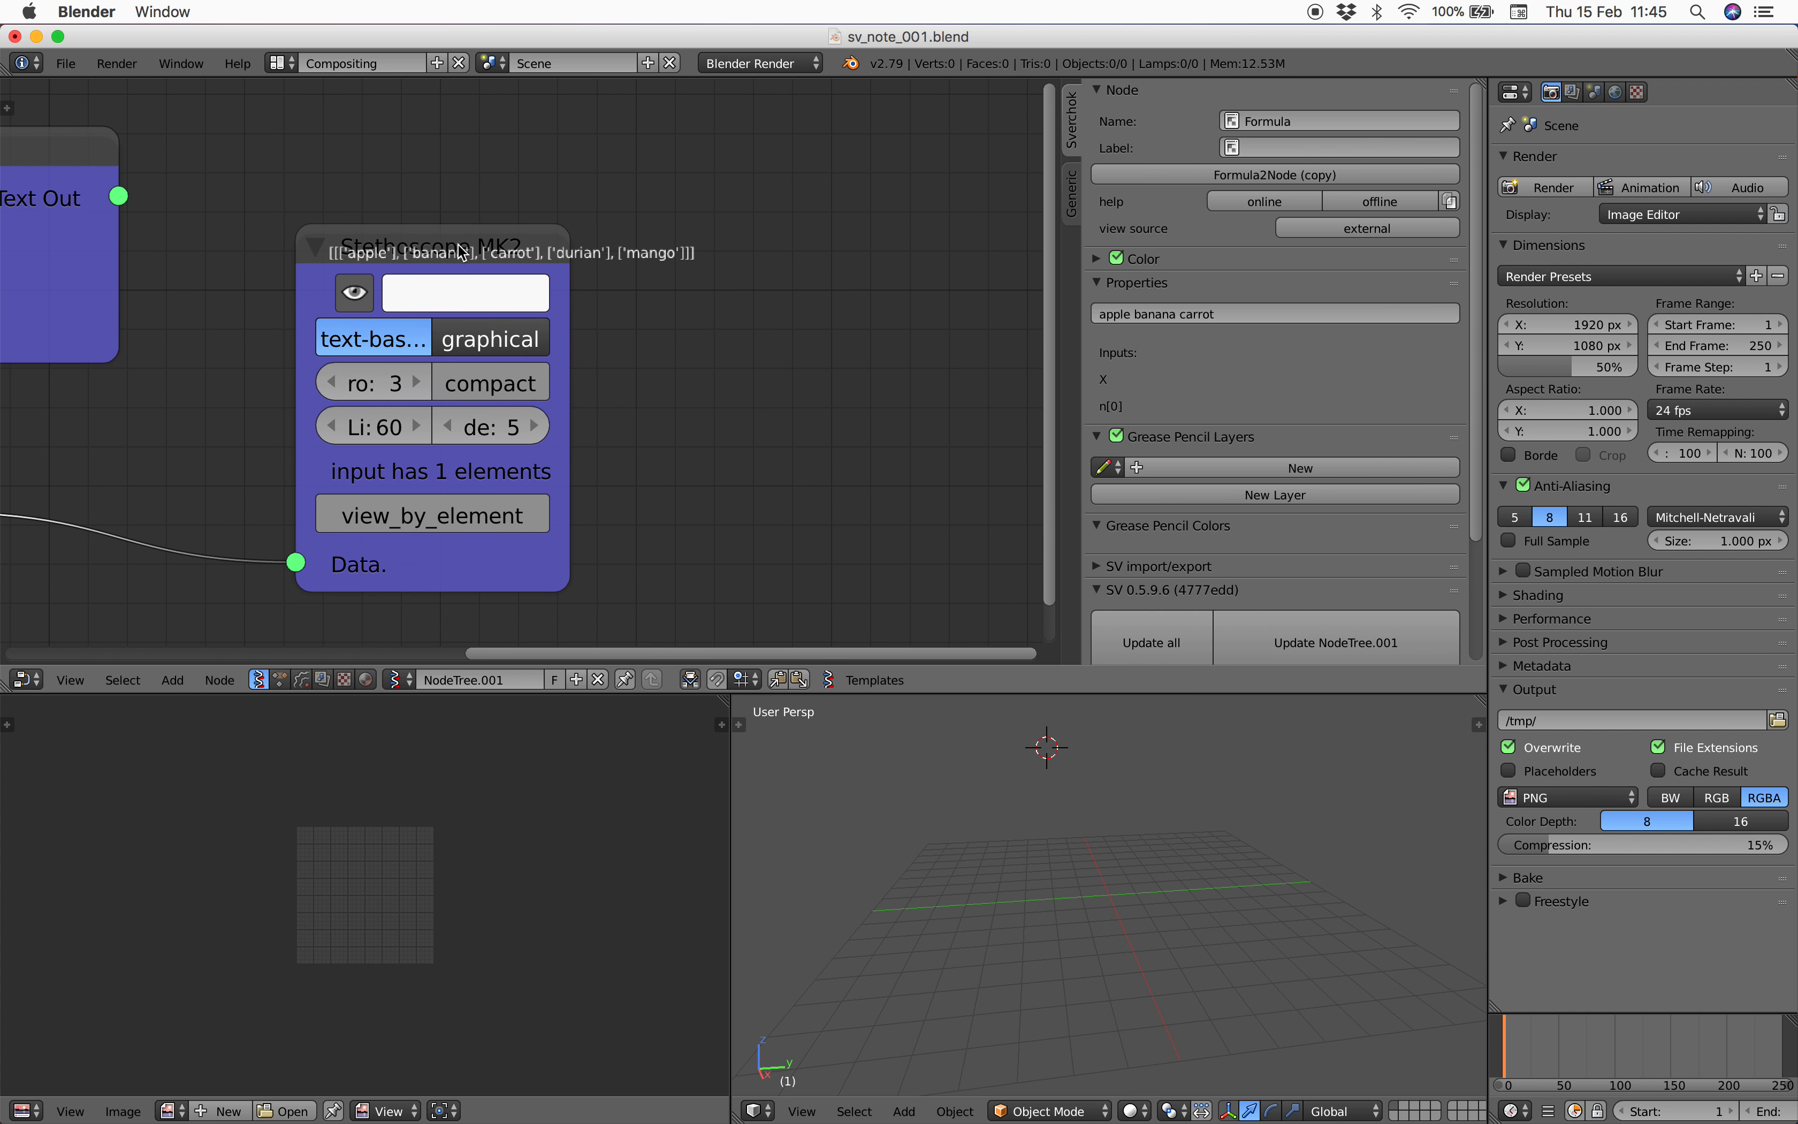
# - Move the Stethoscope MK2 node clear of its readout and widen the Formula node to fit its whole expression
pyautogui.moveTo(455, 249); pyautogui.dragTo(507, 348)
pyautogui.moveTo(328, 418); pyautogui.dragTo(511, 419, button='middle')
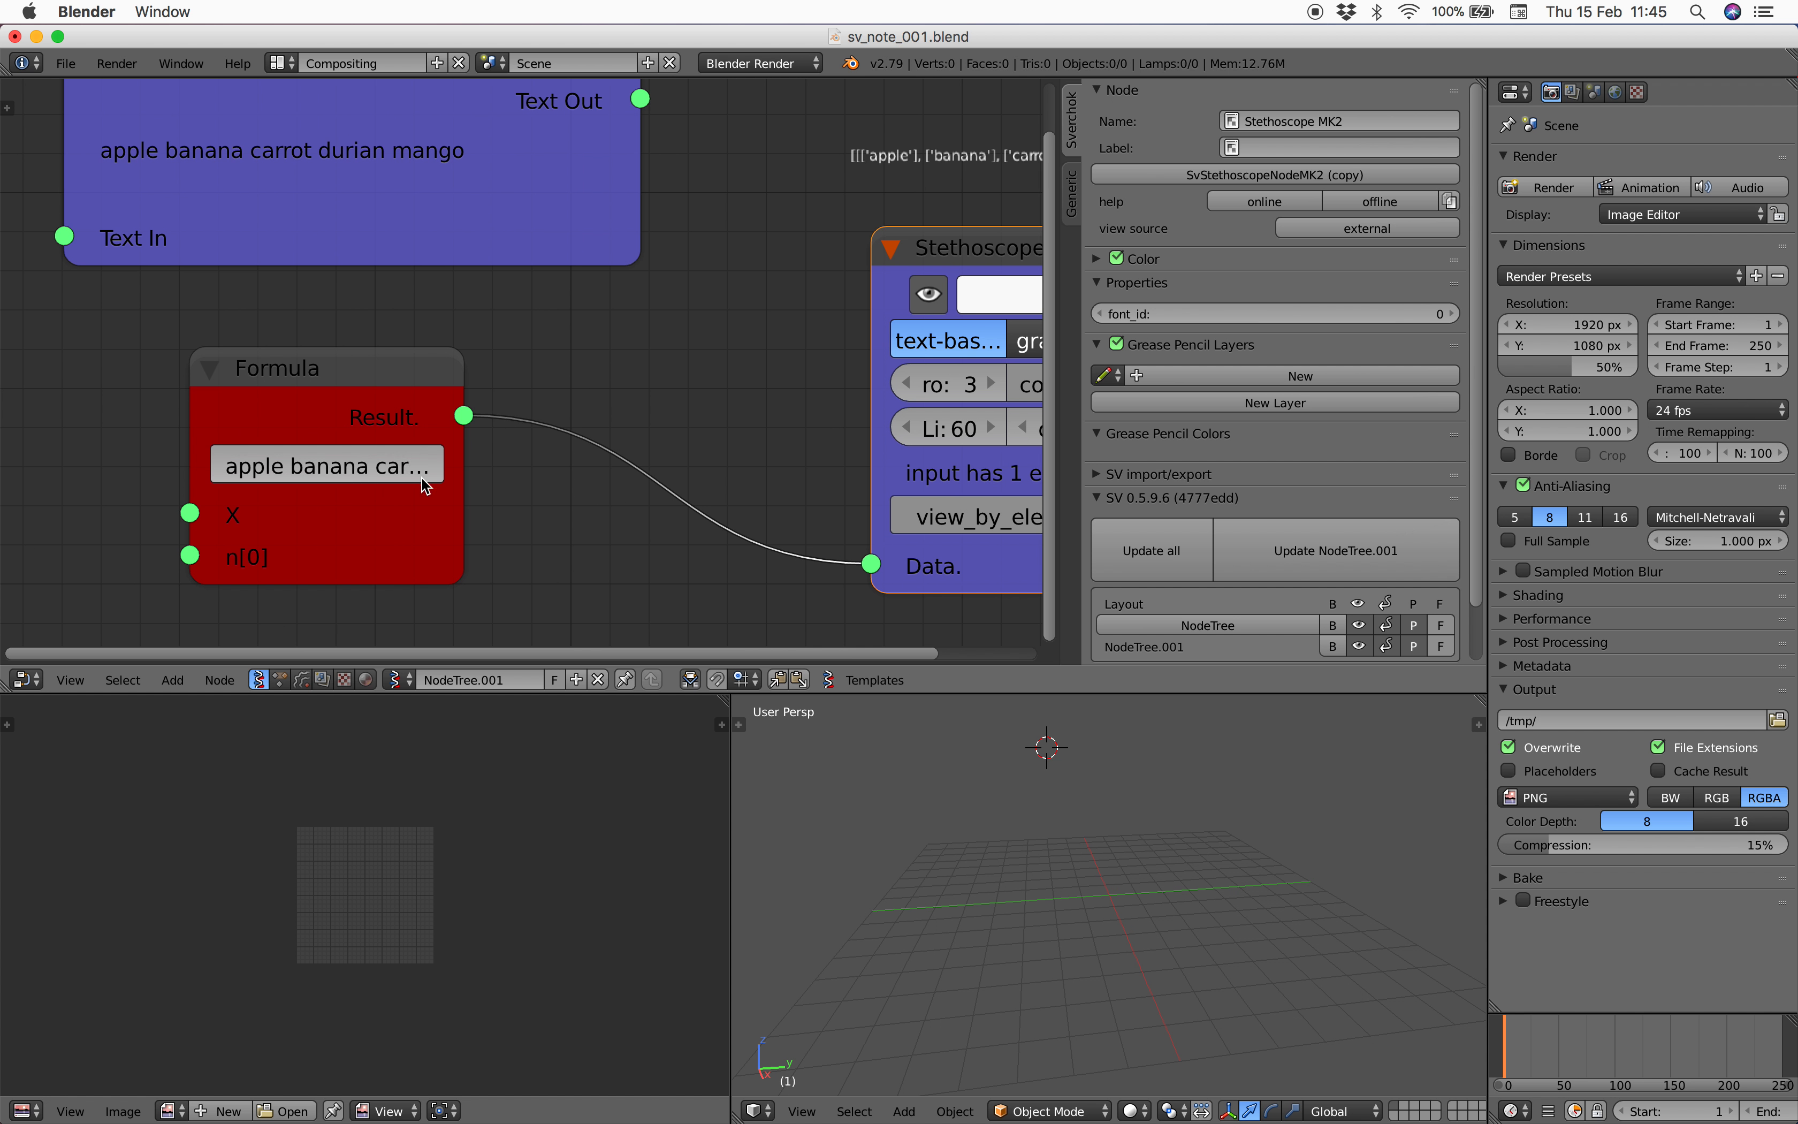
pyautogui.moveTo(463, 468); pyautogui.dragTo(673, 467)
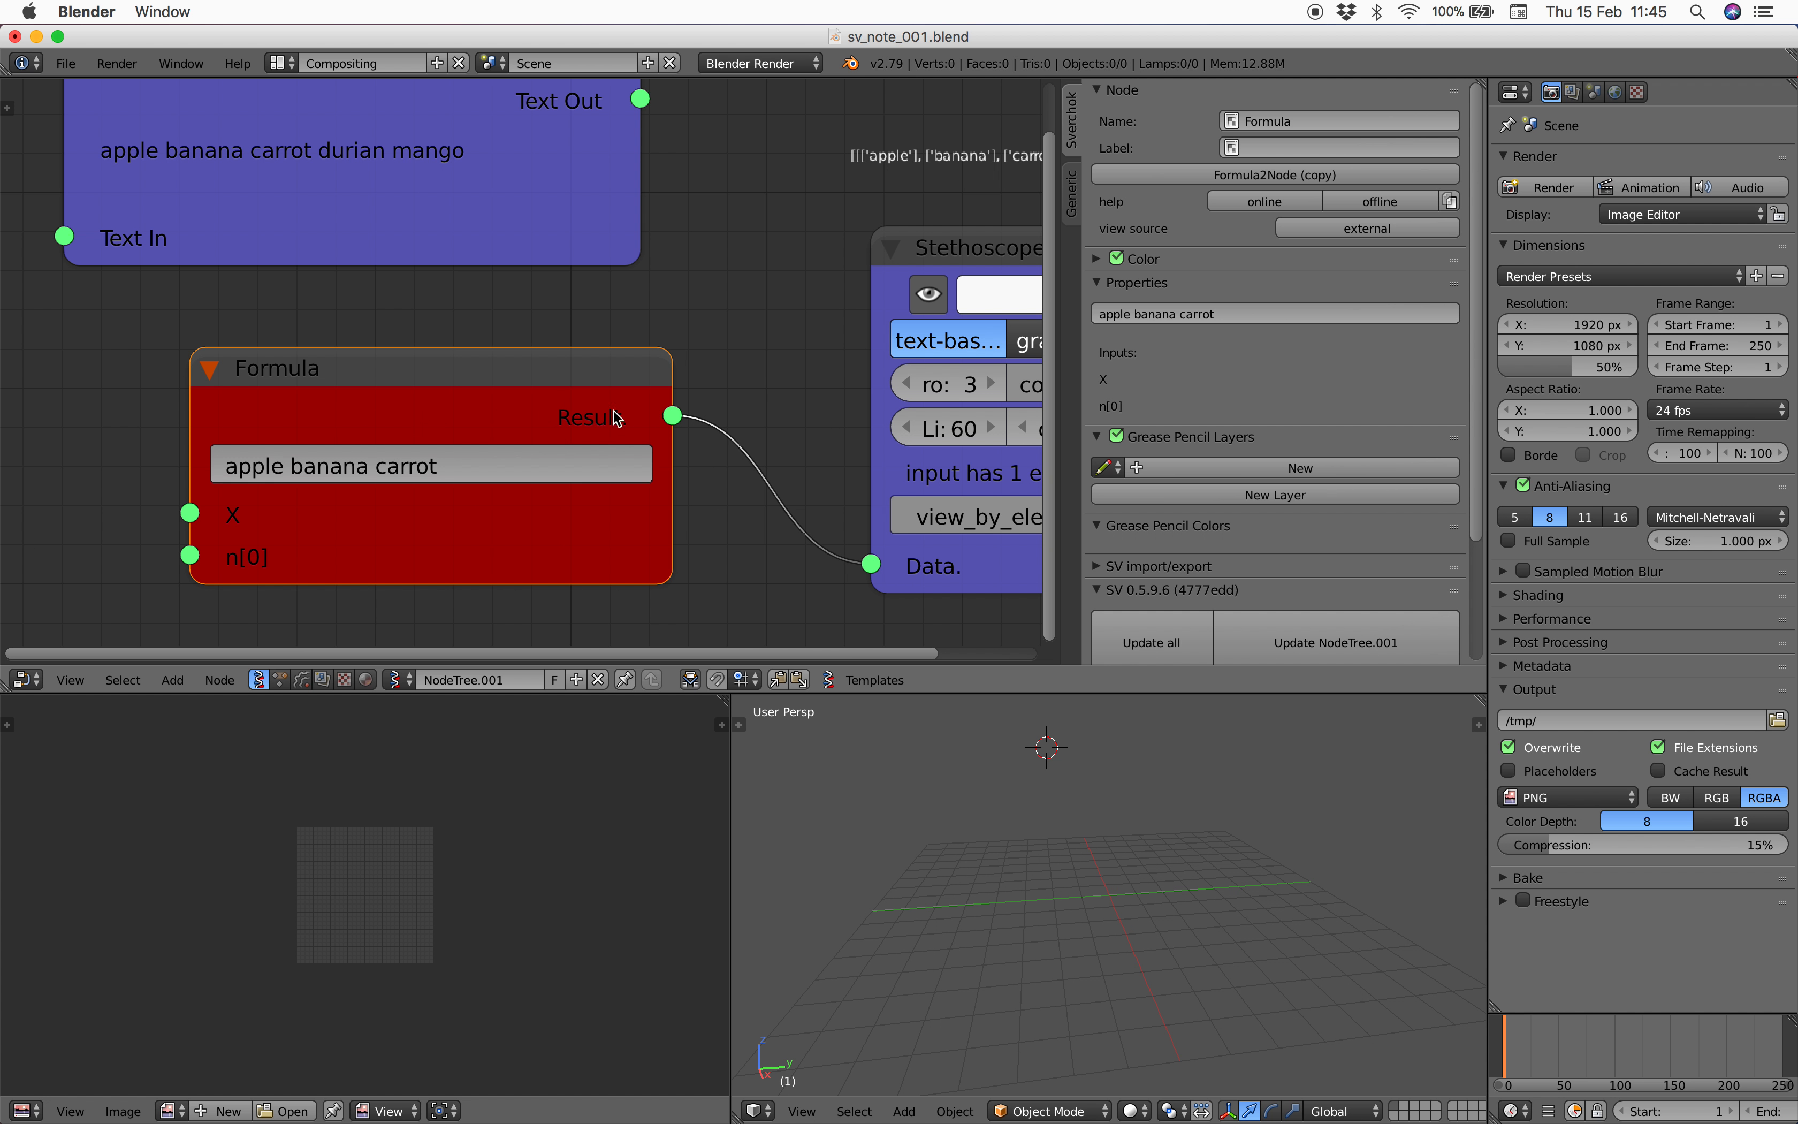
# - Enclose the Formula node's expression in double quotes so it reads "apple banana carrot" as a string
pyautogui.scroll(-2, 520, 428)
pyautogui.moveTo(497, 432); pyautogui.dragTo(506, 417, button='middle')
pyautogui.scroll(2, 507, 419)
pyautogui.doubleClick(530, 445)
pyautogui.write('"')
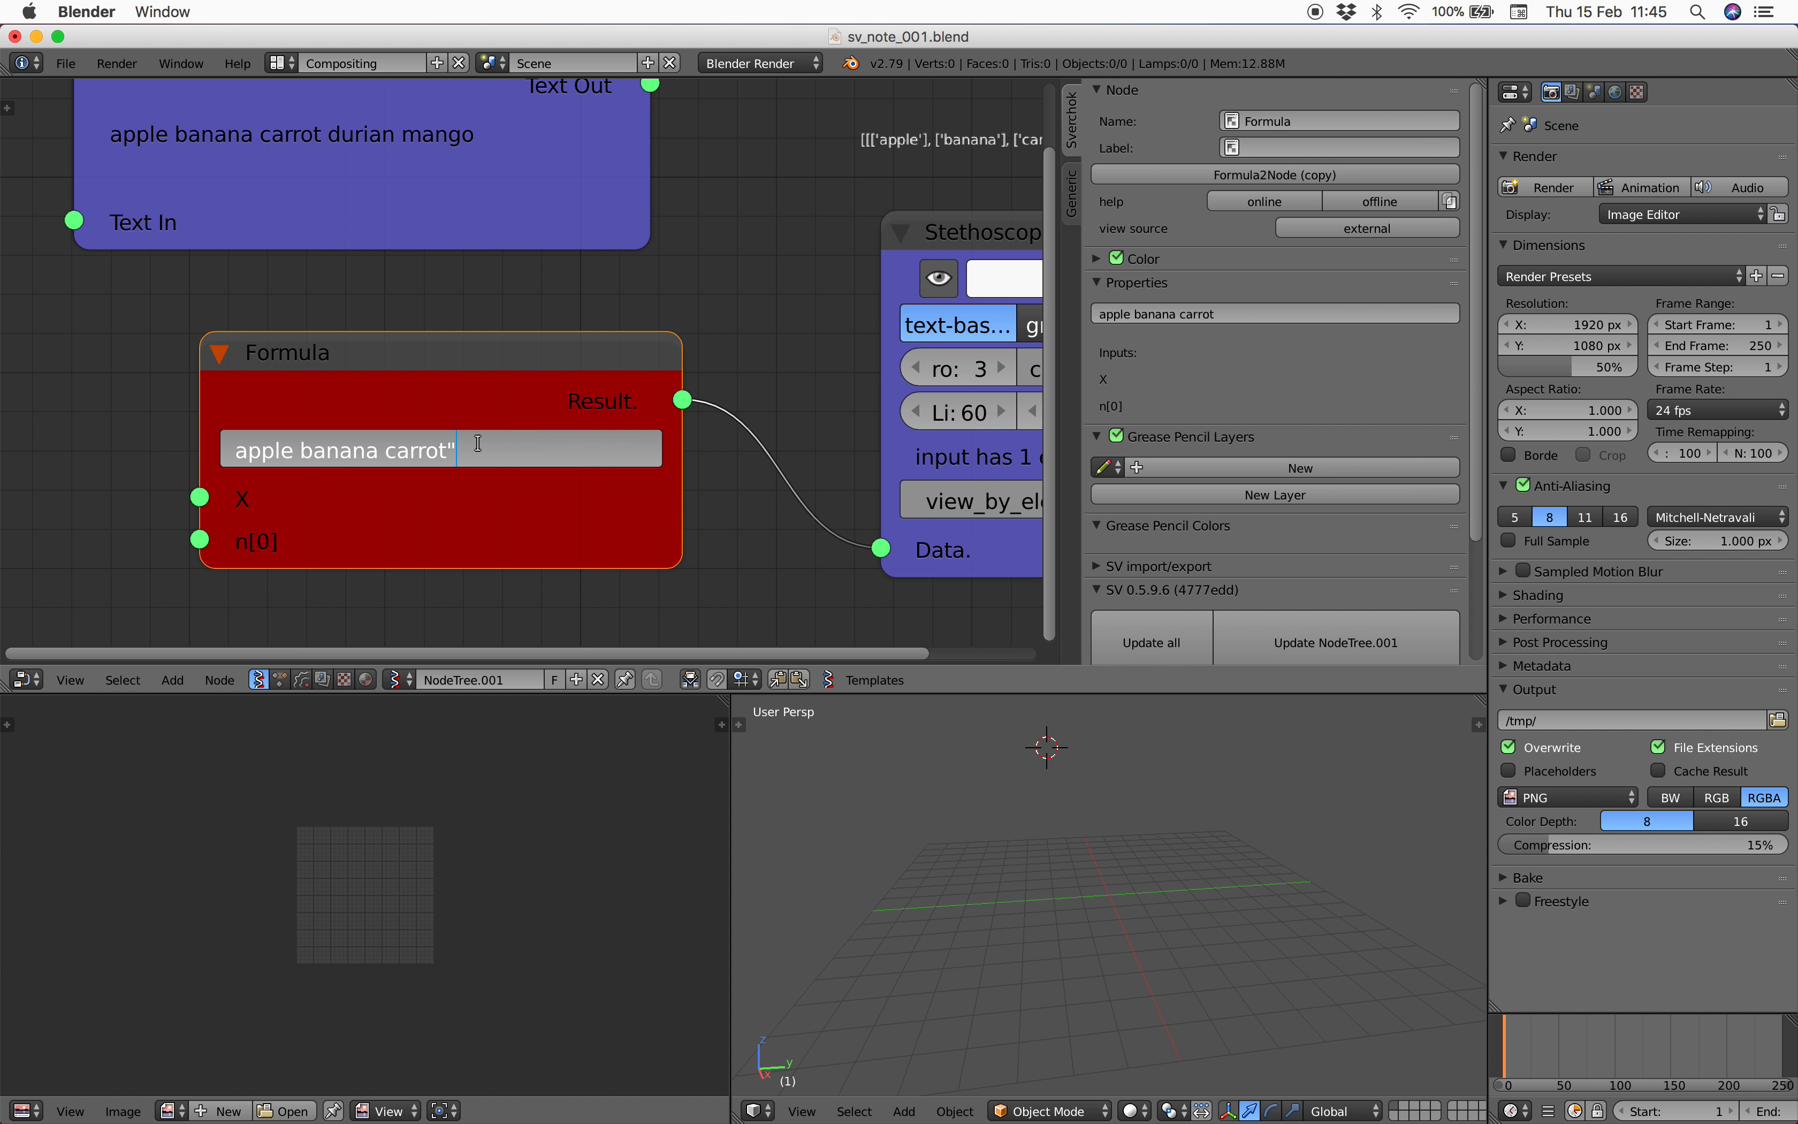
pyautogui.click(220, 446)
pyautogui.write('"')
pyautogui.press('Return')
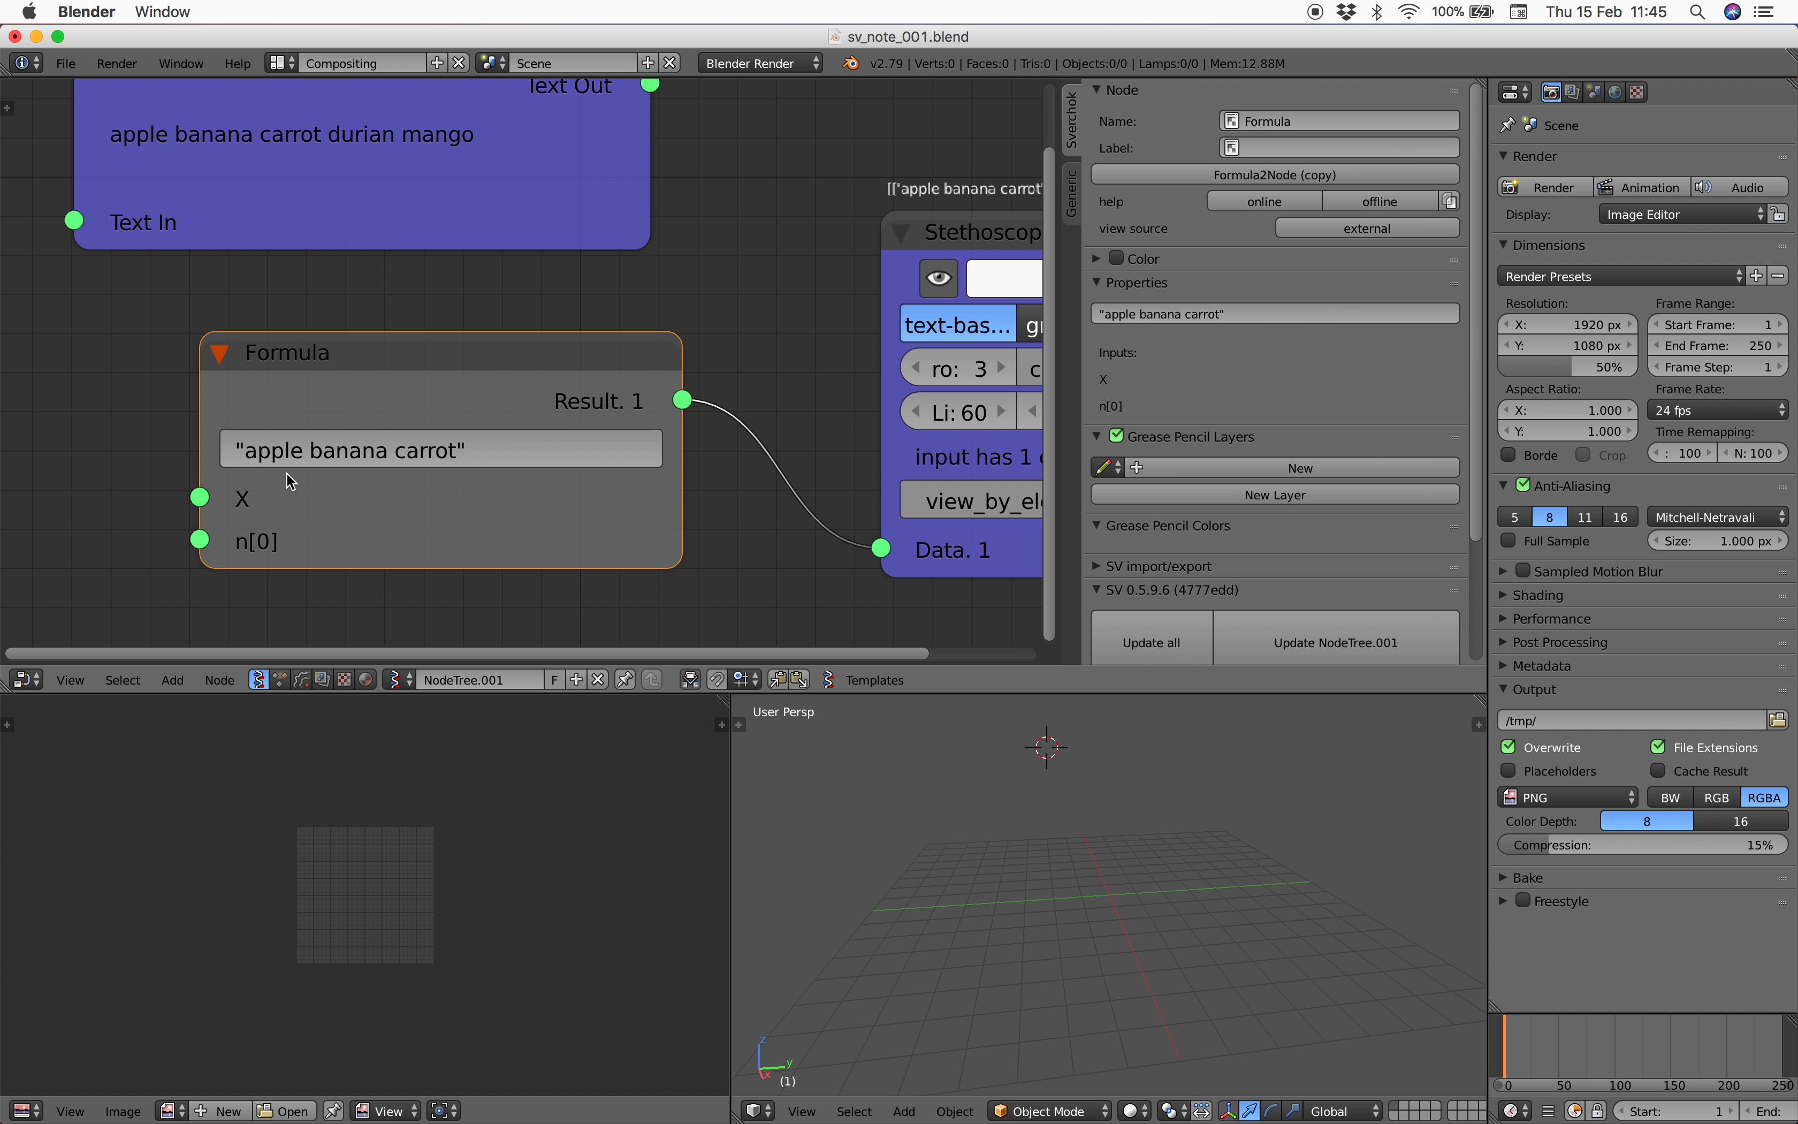
# - Examine the Stethoscope MK2 readout of the Formula's string and shift the Stethoscope node upward
pyautogui.moveTo(704, 334); pyautogui.dragTo(343, 376, button='middle')
pyautogui.scroll(1, 486, 290)
pyautogui.scroll(1, 565, 204)
pyautogui.moveTo(565, 215); pyautogui.dragTo(578, 278, button='middle')
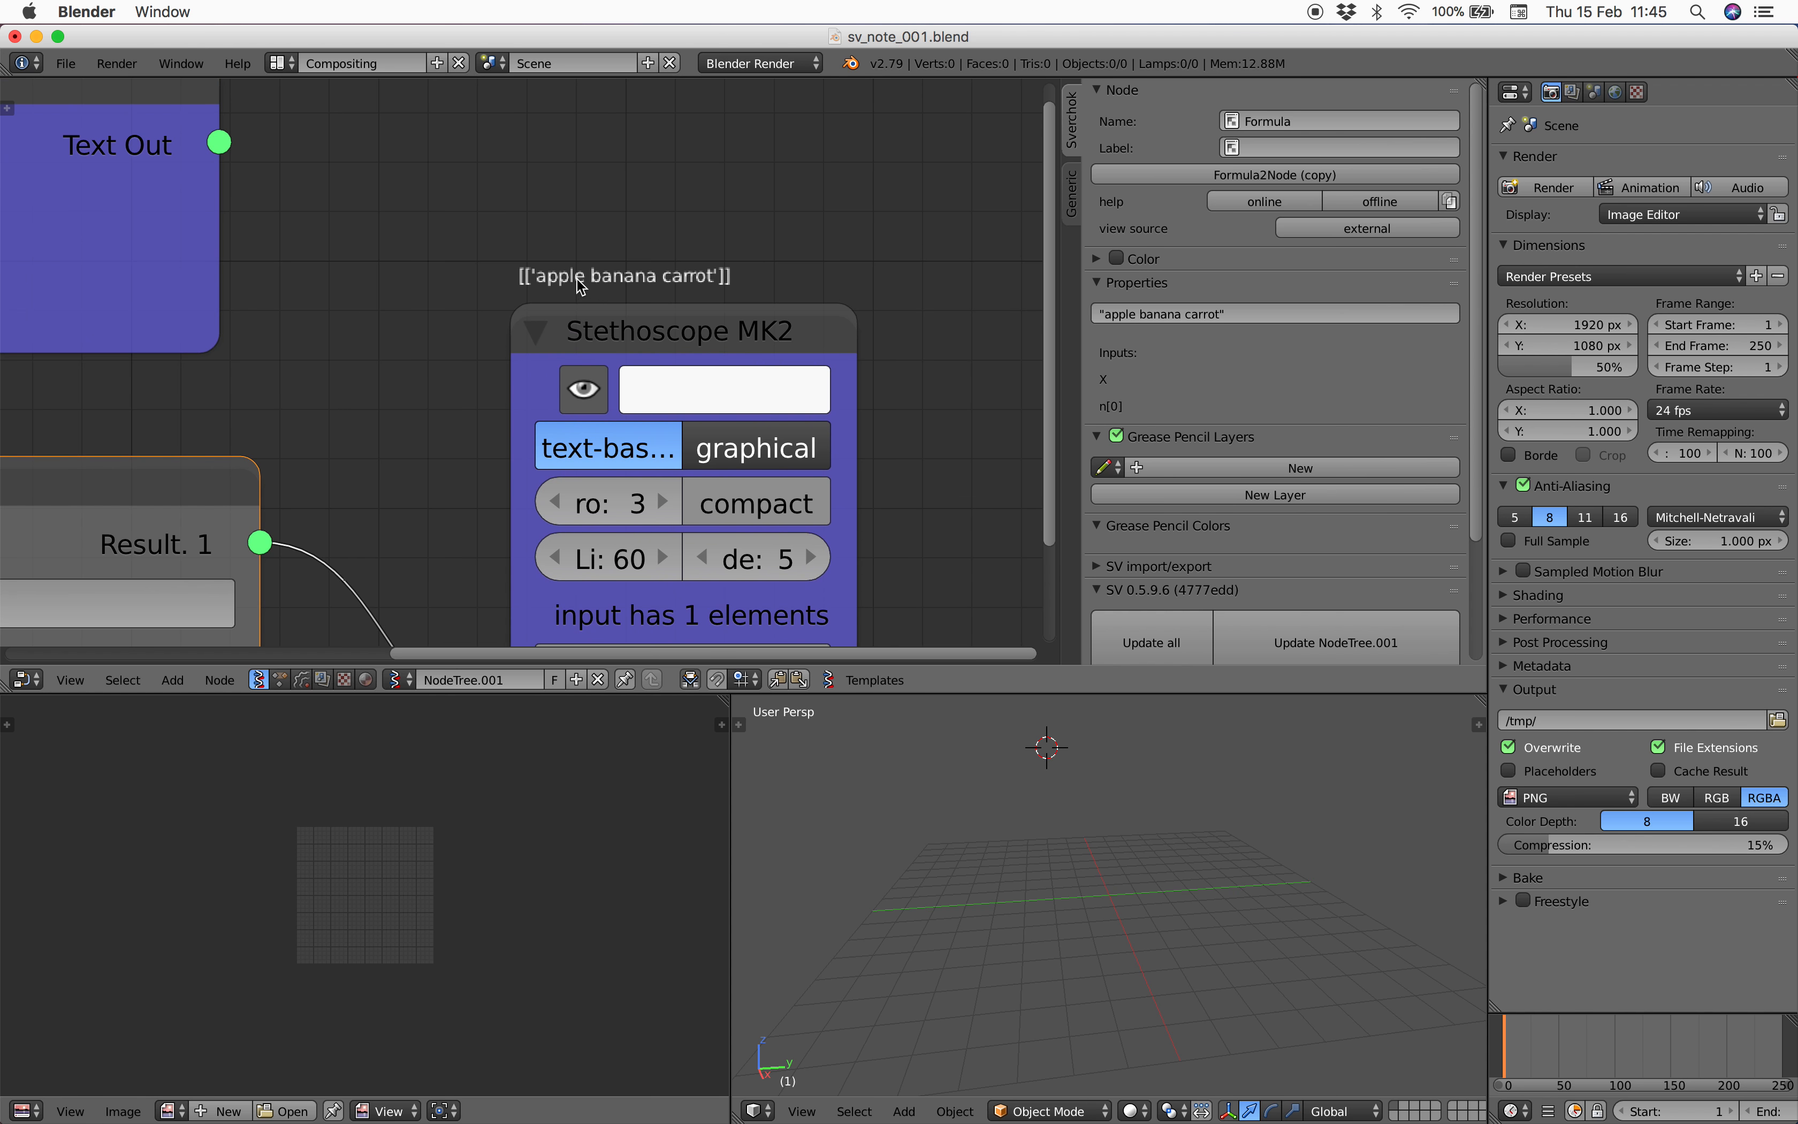
pyautogui.moveTo(602, 329); pyautogui.dragTo(638, 270)
pyautogui.moveTo(638, 270); pyautogui.dragTo(603, 348, button='middle')
pyautogui.scroll(-3, 600, 350)
pyautogui.moveTo(590, 351); pyautogui.dragTo(607, 293)
pyautogui.scroll(3, 514, 389)
pyautogui.scroll(-1, 572, 353)
pyautogui.scroll(-2, 606, 277)
# - Connect the Note node's Text Out to the Stethoscope MK2's Data input and move the Stethoscope below its readout
pyautogui.moveTo(275, 317); pyautogui.dragTo(519, 223, button='middle')
pyautogui.scroll(-2, 425, 208)
pyautogui.moveTo(530, 188); pyautogui.dragTo(733, 516)
pyautogui.moveTo(617, 403); pyautogui.dragTo(647, 411, button='middle')
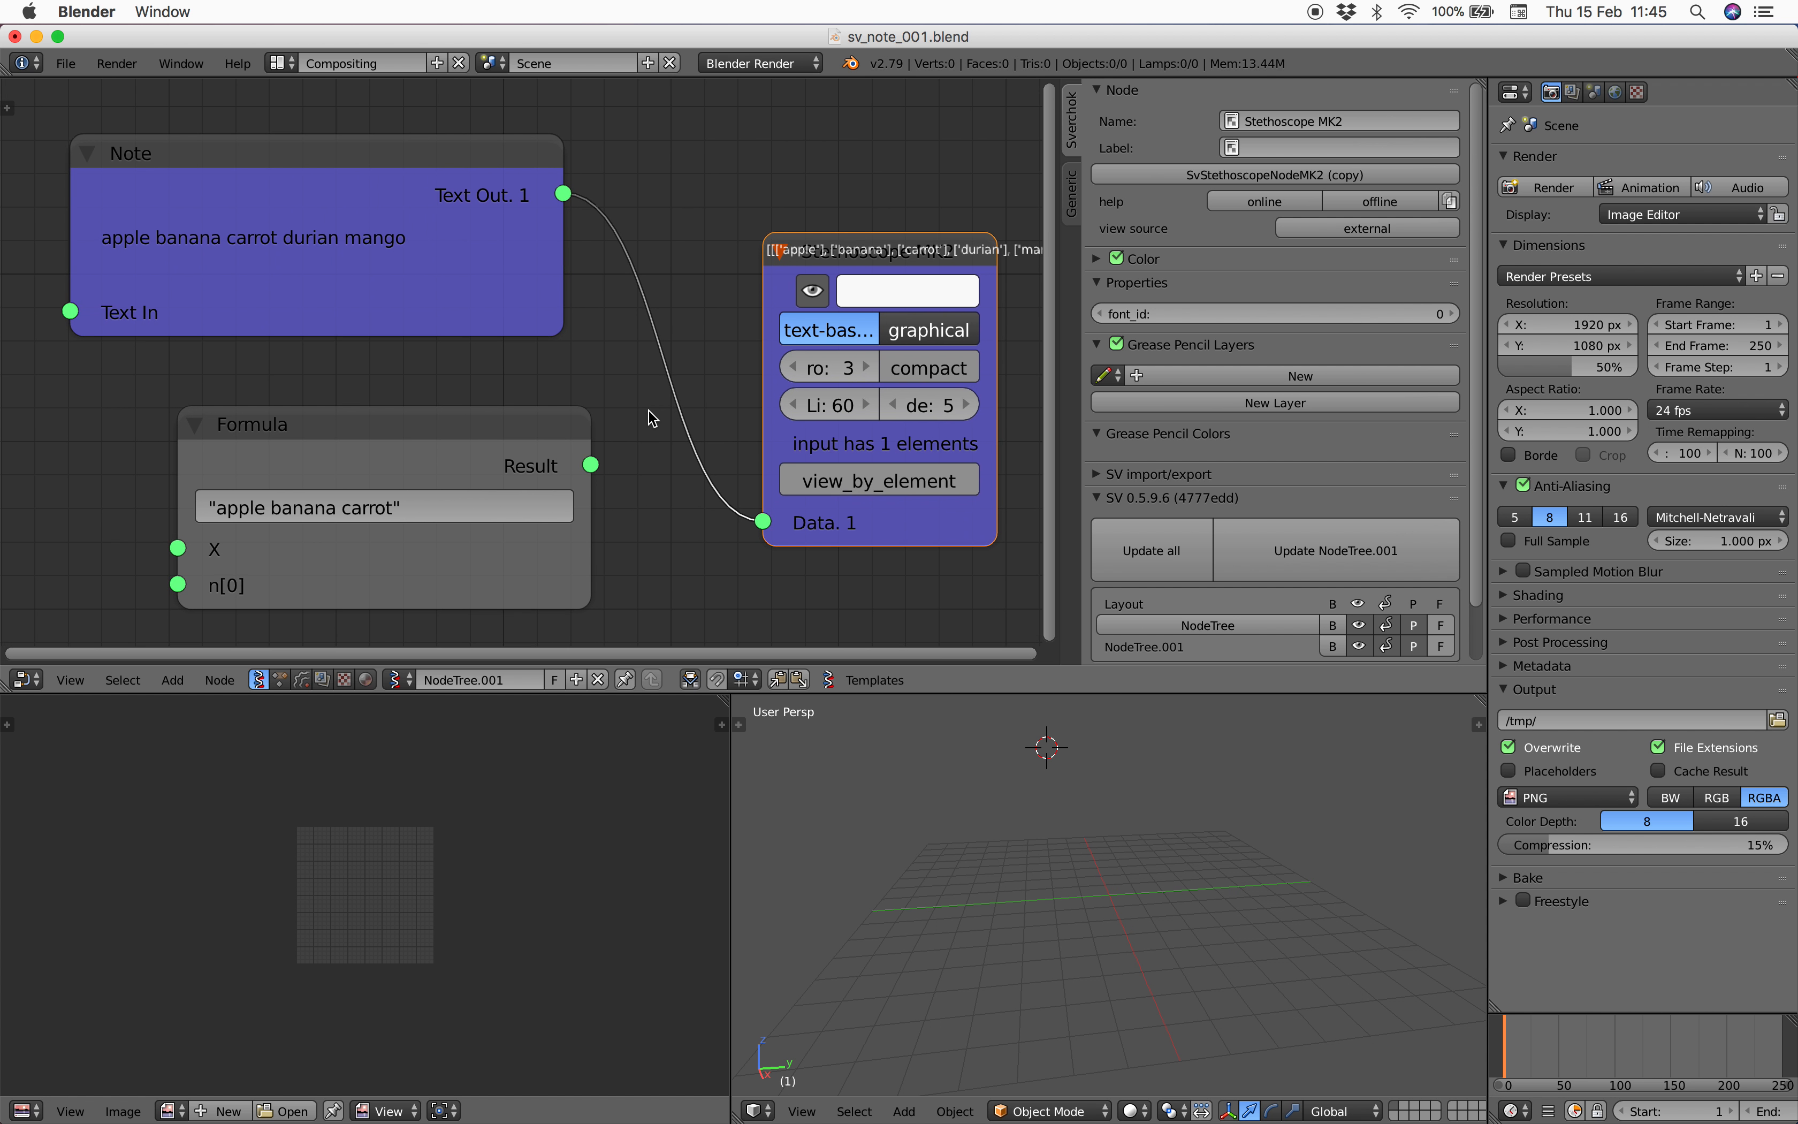
pyautogui.moveTo(967, 251); pyautogui.dragTo(941, 291)
# - Narrow the node editor's sidebar to give the node tree more room
pyautogui.moveTo(1061, 274); pyautogui.dragTo(1255, 269)
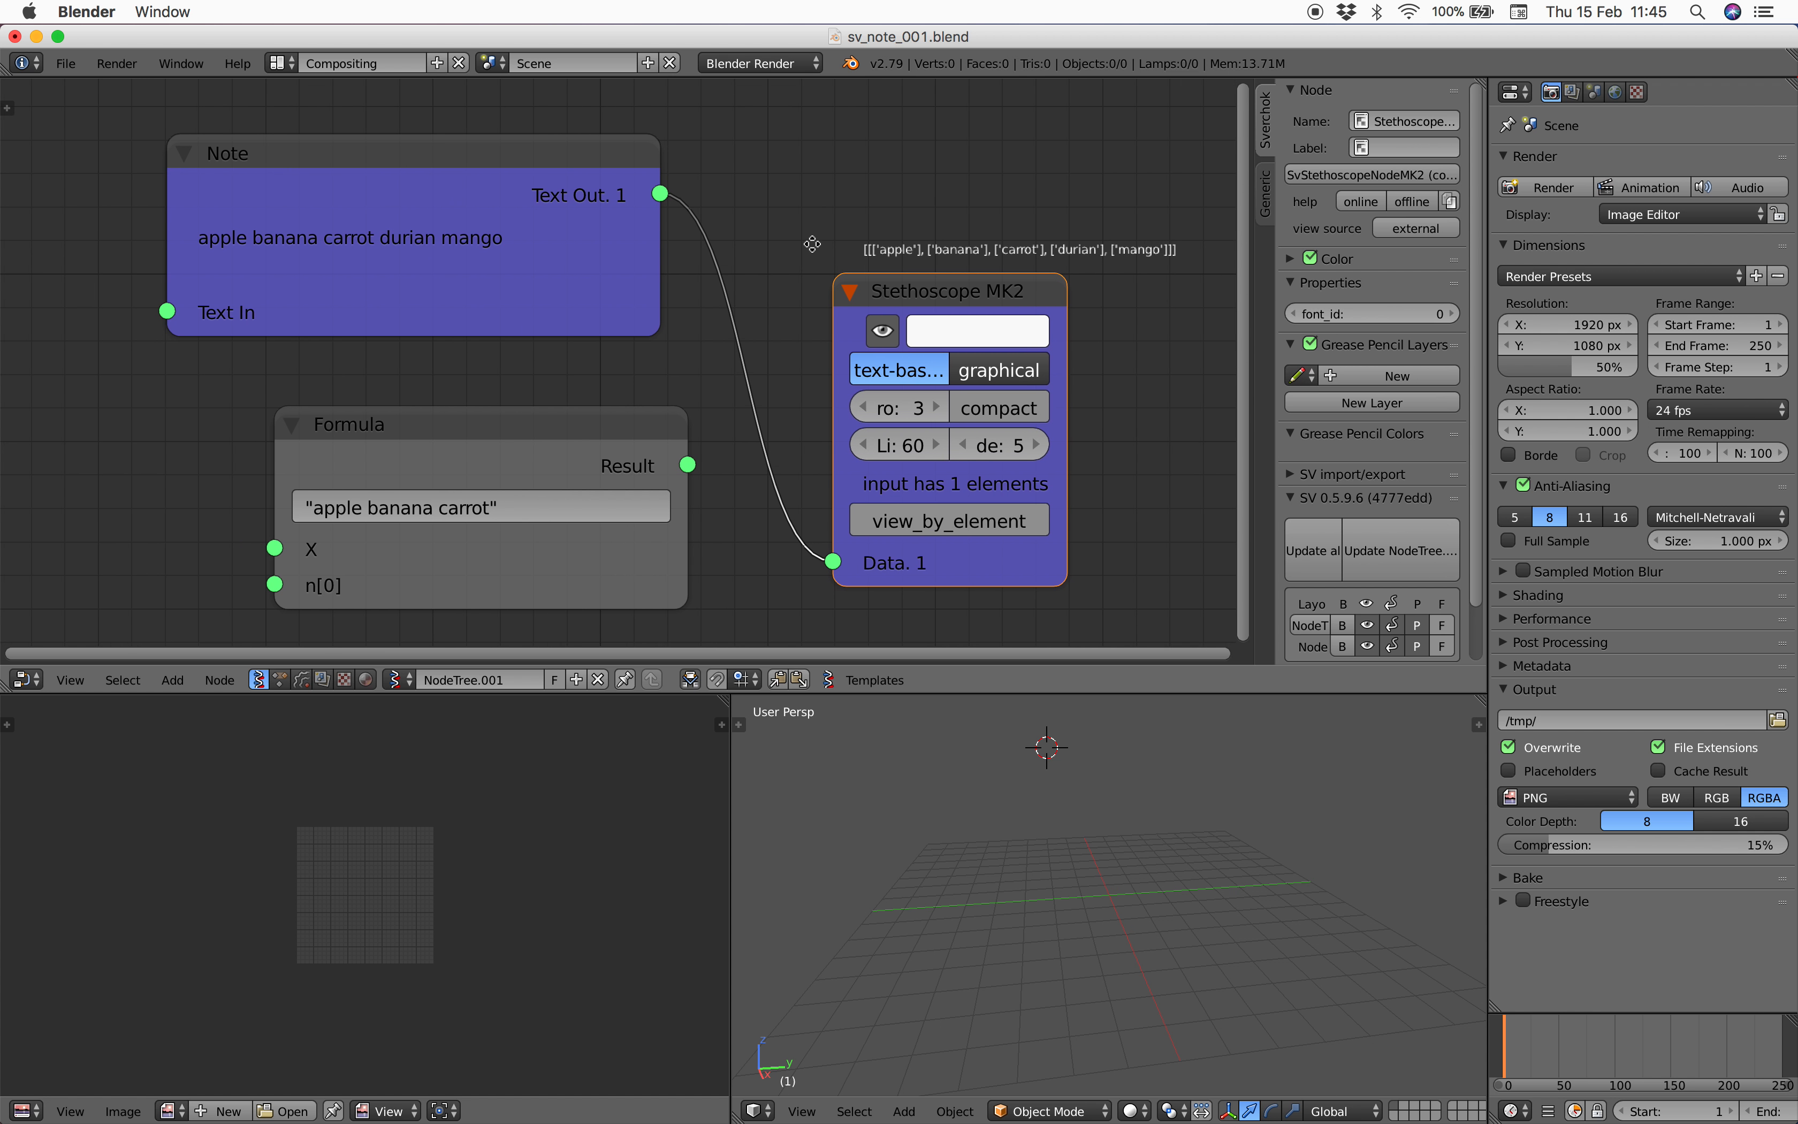
pyautogui.moveTo(811, 244); pyautogui.dragTo(1058, 203, button='middle')
pyautogui.scroll(-1, 819, 261)
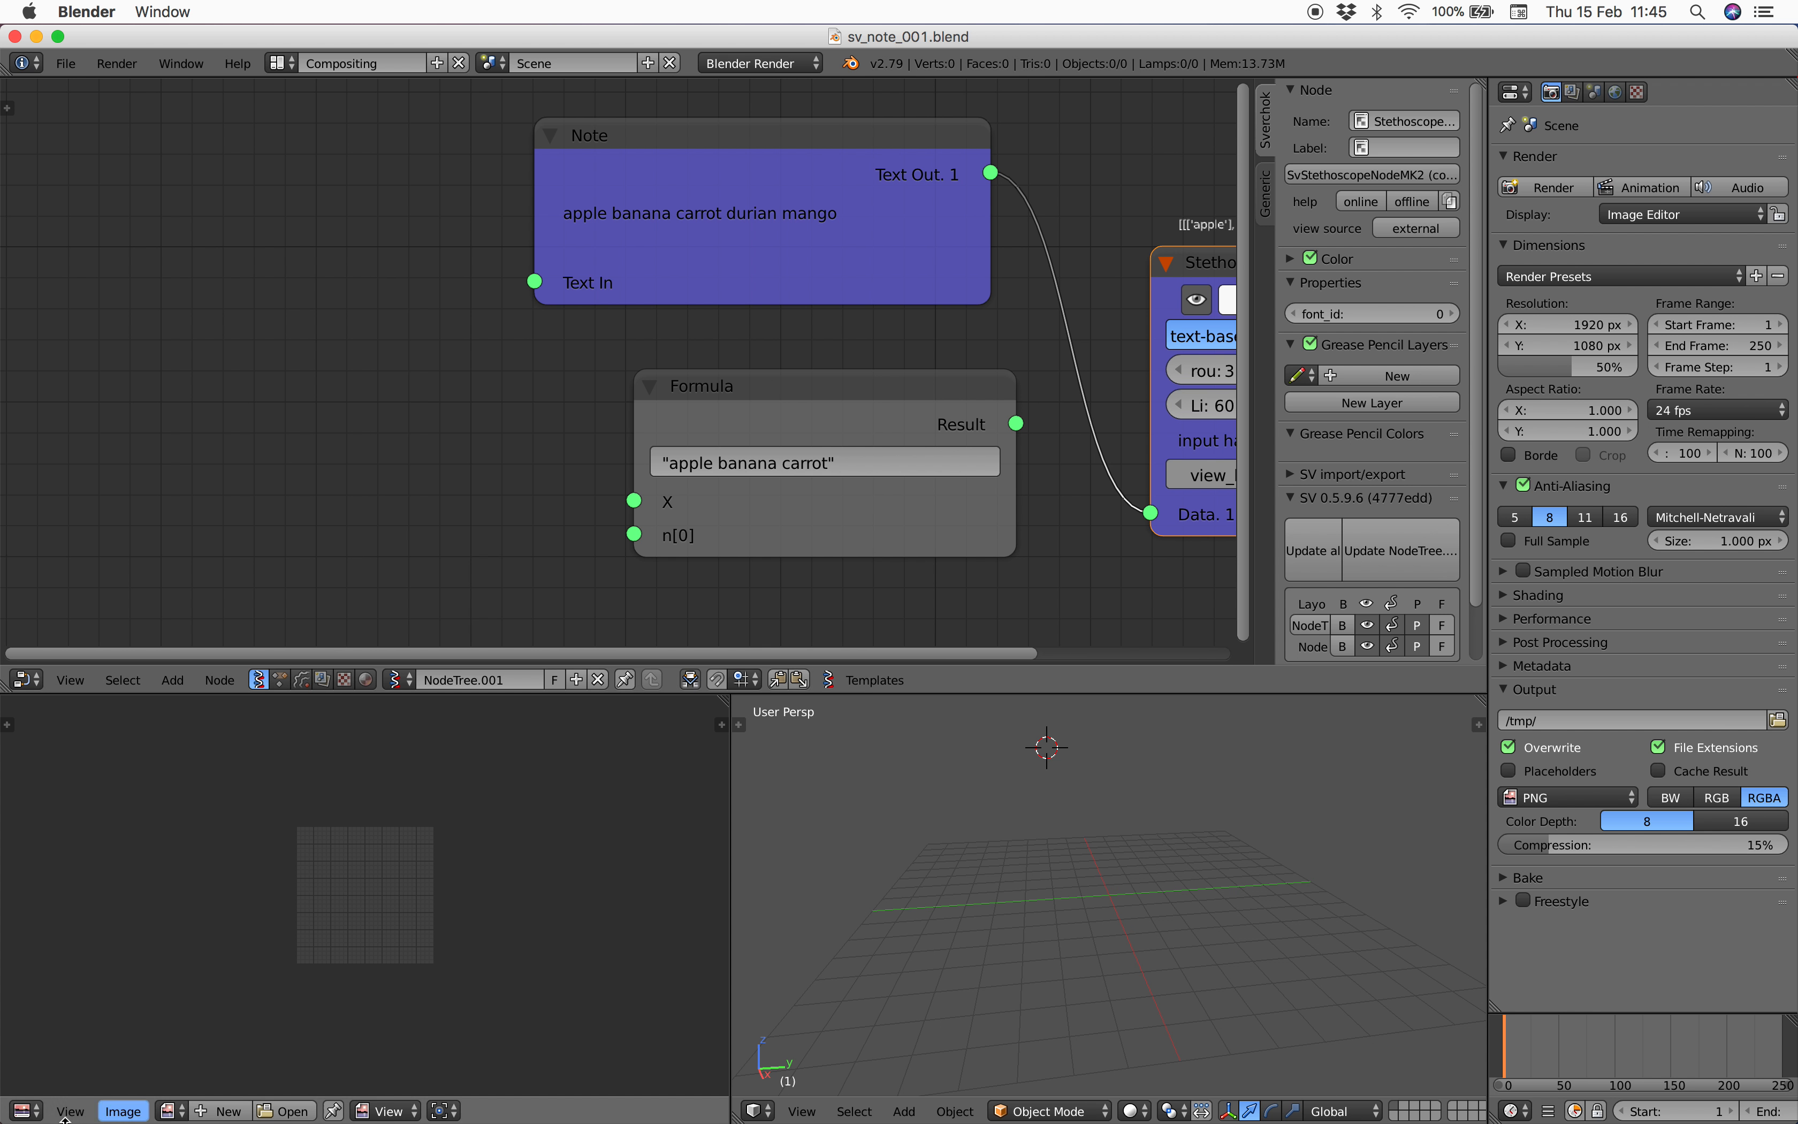
# - Turn the image editor area into a Text Editor and create a new text block
pyautogui.click(26, 1110)
pyautogui.click(89, 849)
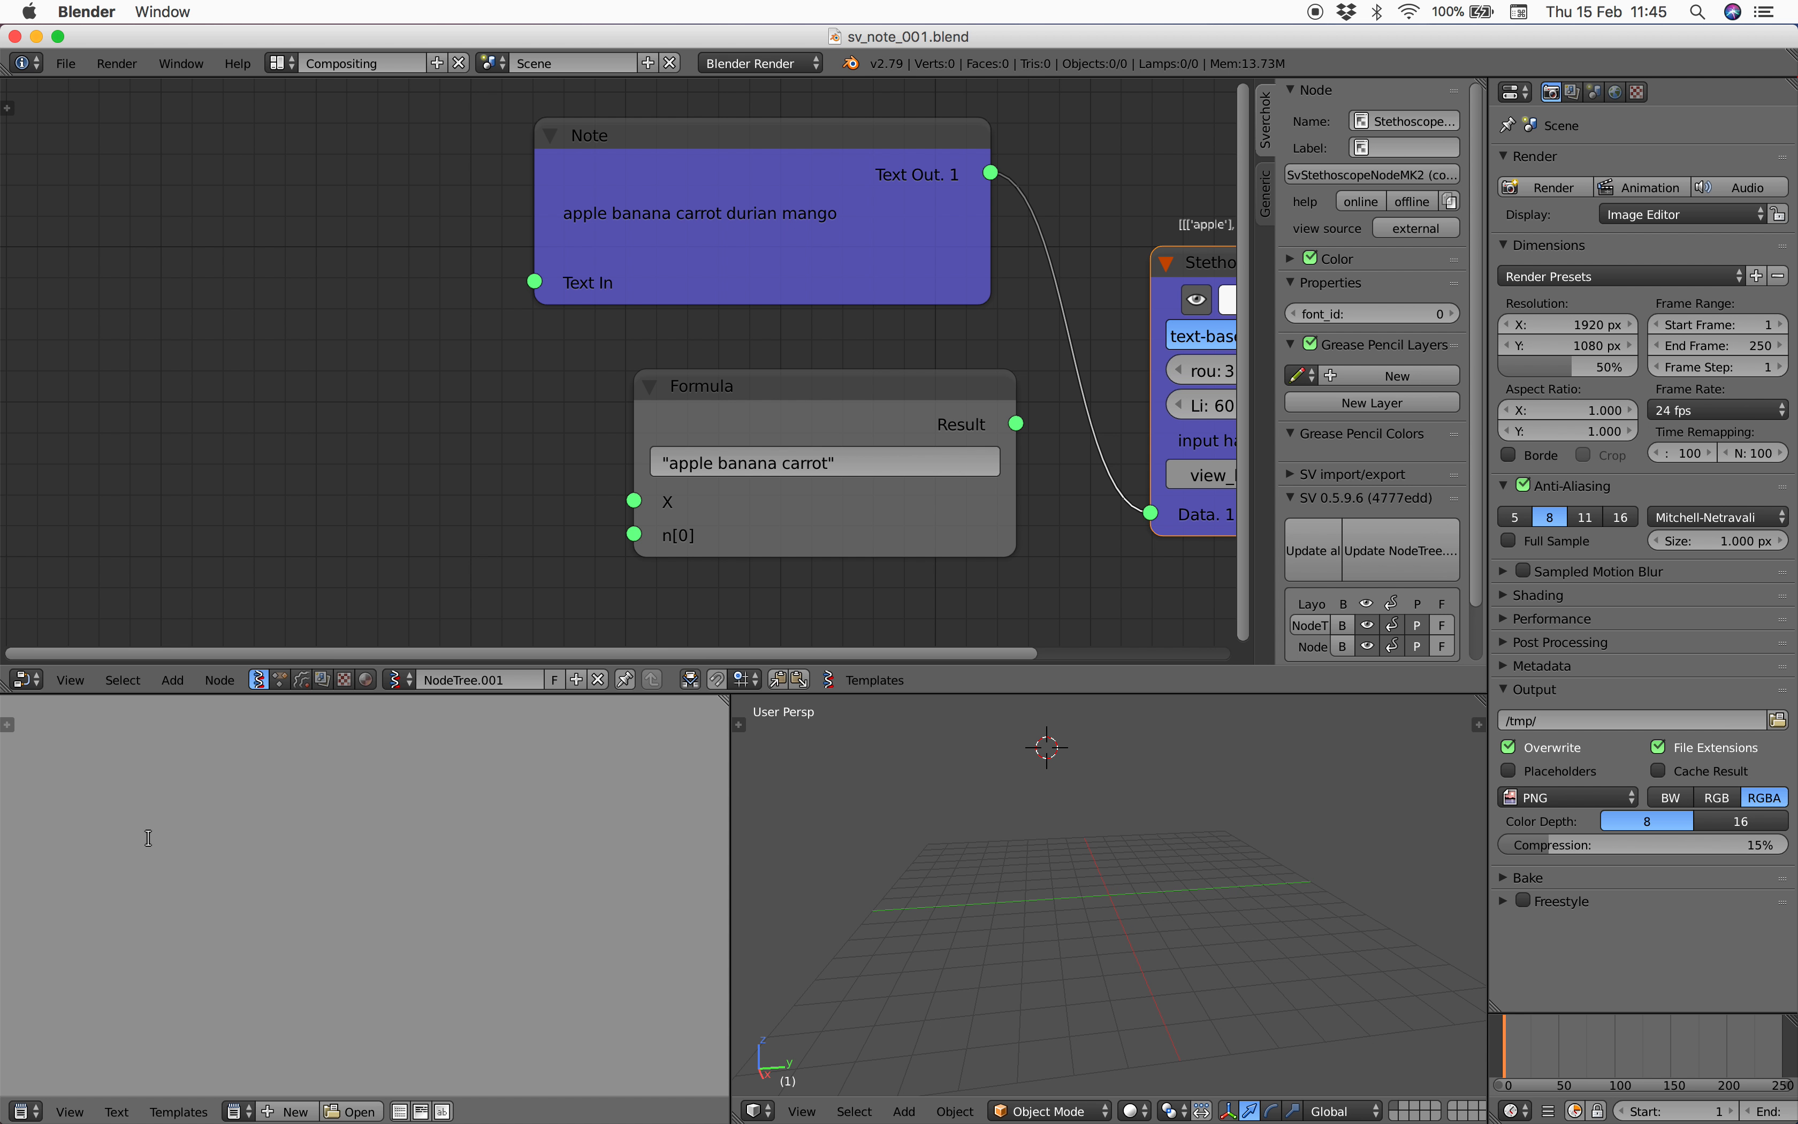
pyautogui.click(282, 1109)
# - Add a Text in+ node beside the Formula node and widen it
pyautogui.moveTo(193, 442); pyautogui.dragTo(274, 424, button='middle')
pyautogui.hotkey('shift', 'a')
pyautogui.click(236, 408)
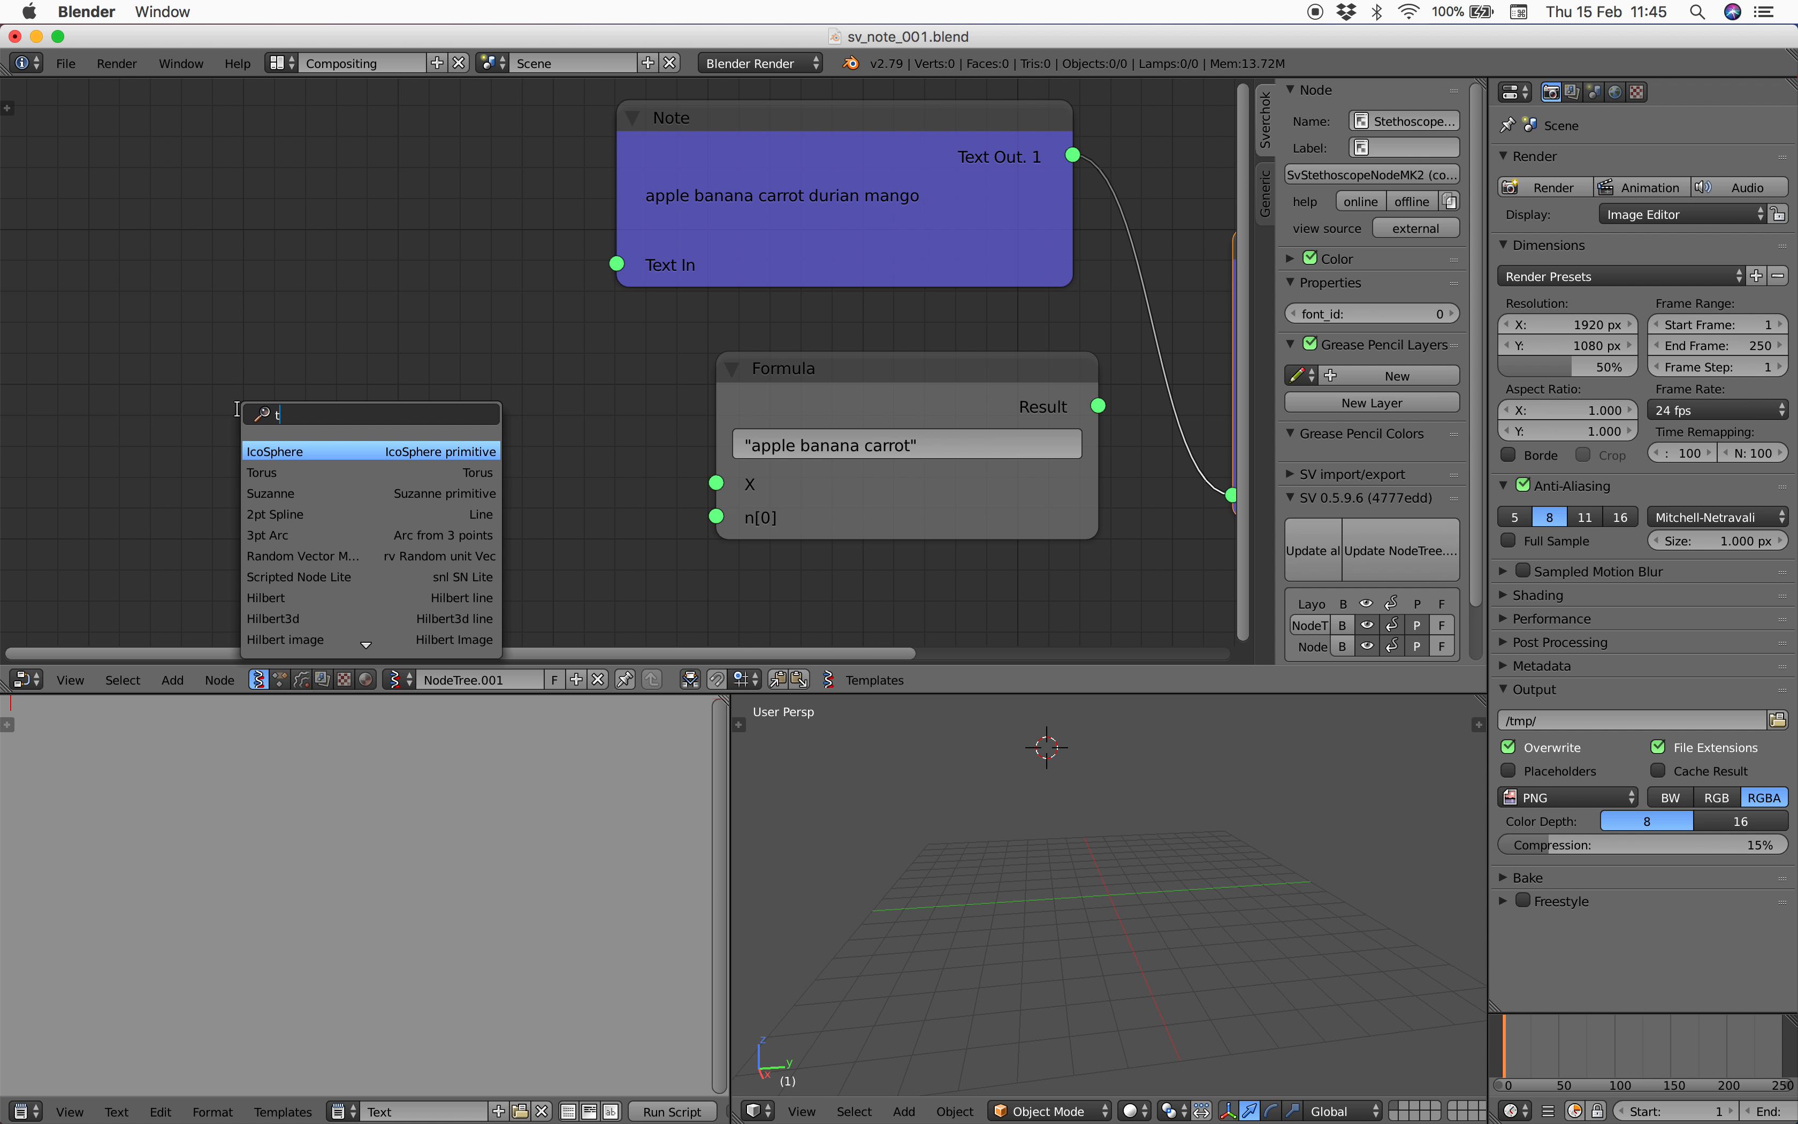
pyautogui.write('e')
pyautogui.press('BackSpace')
pyautogui.write('text i')
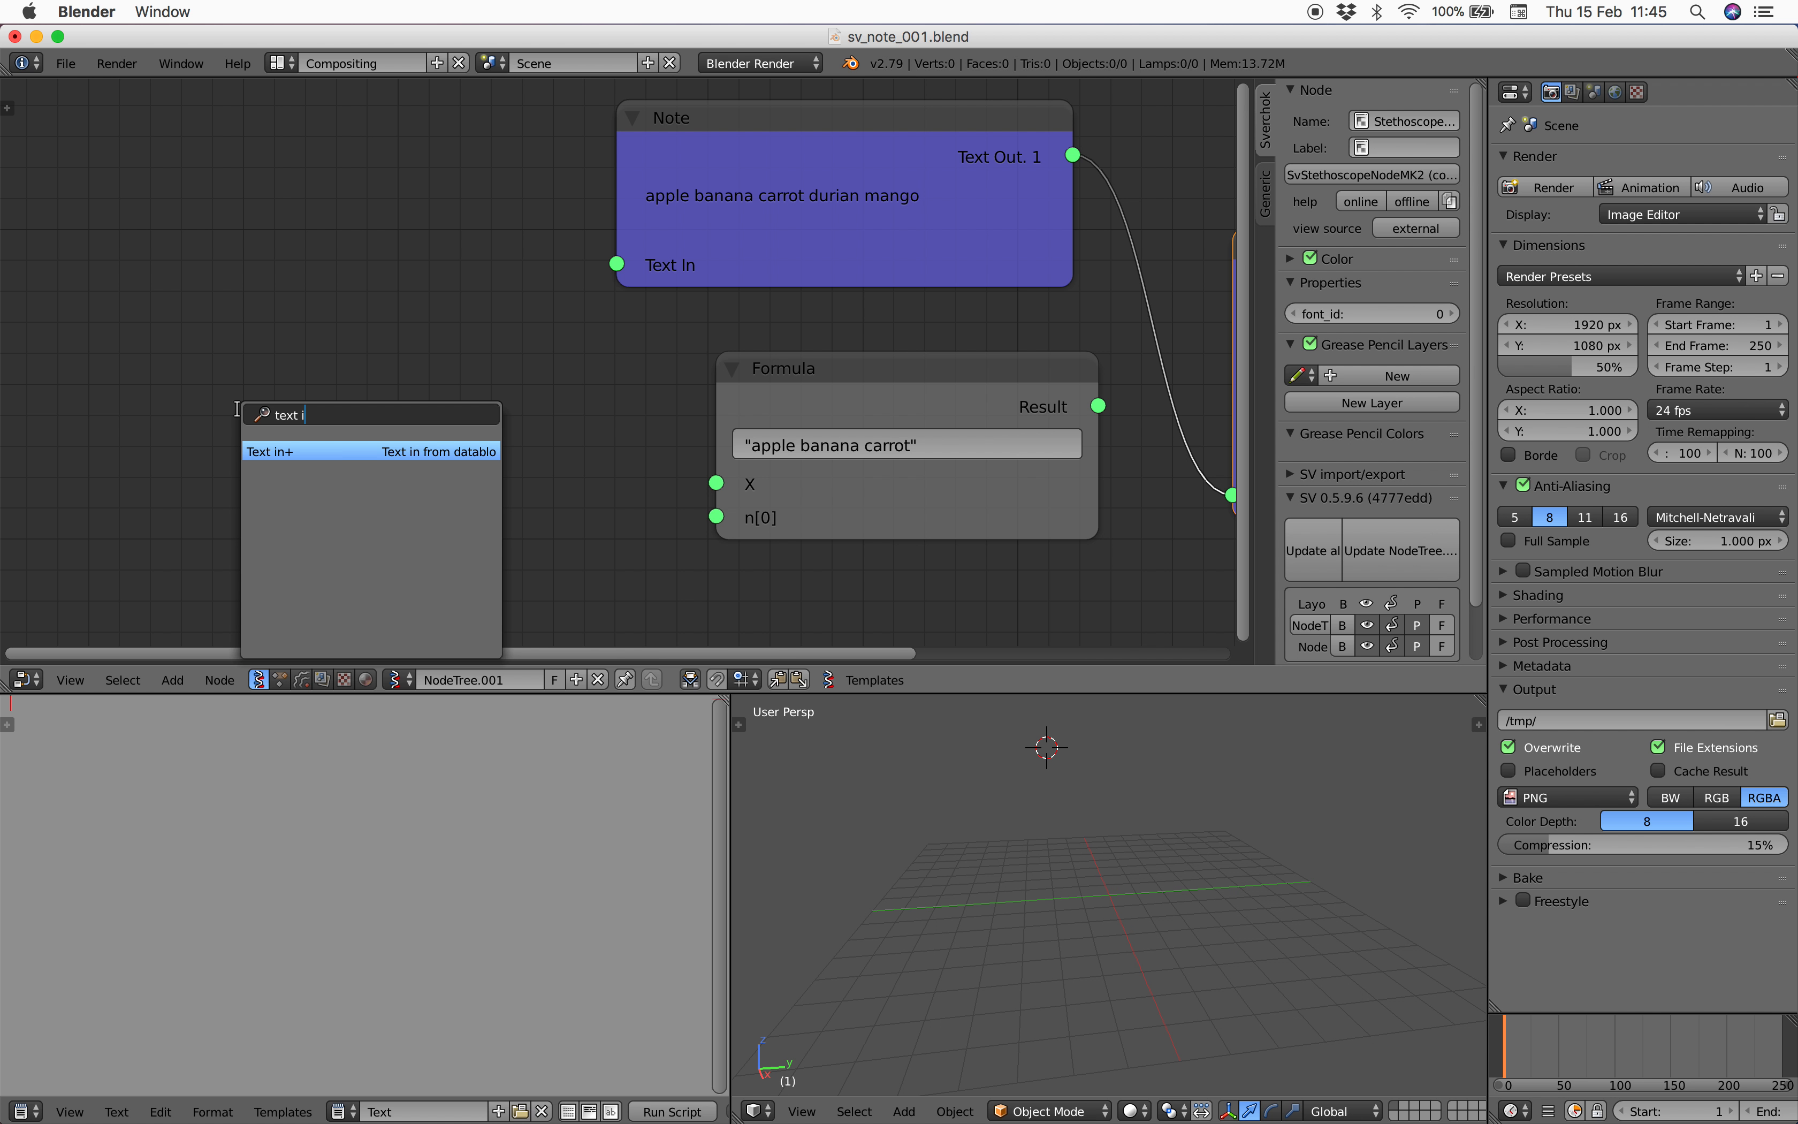
pyautogui.press('Return')
pyautogui.click(345, 373)
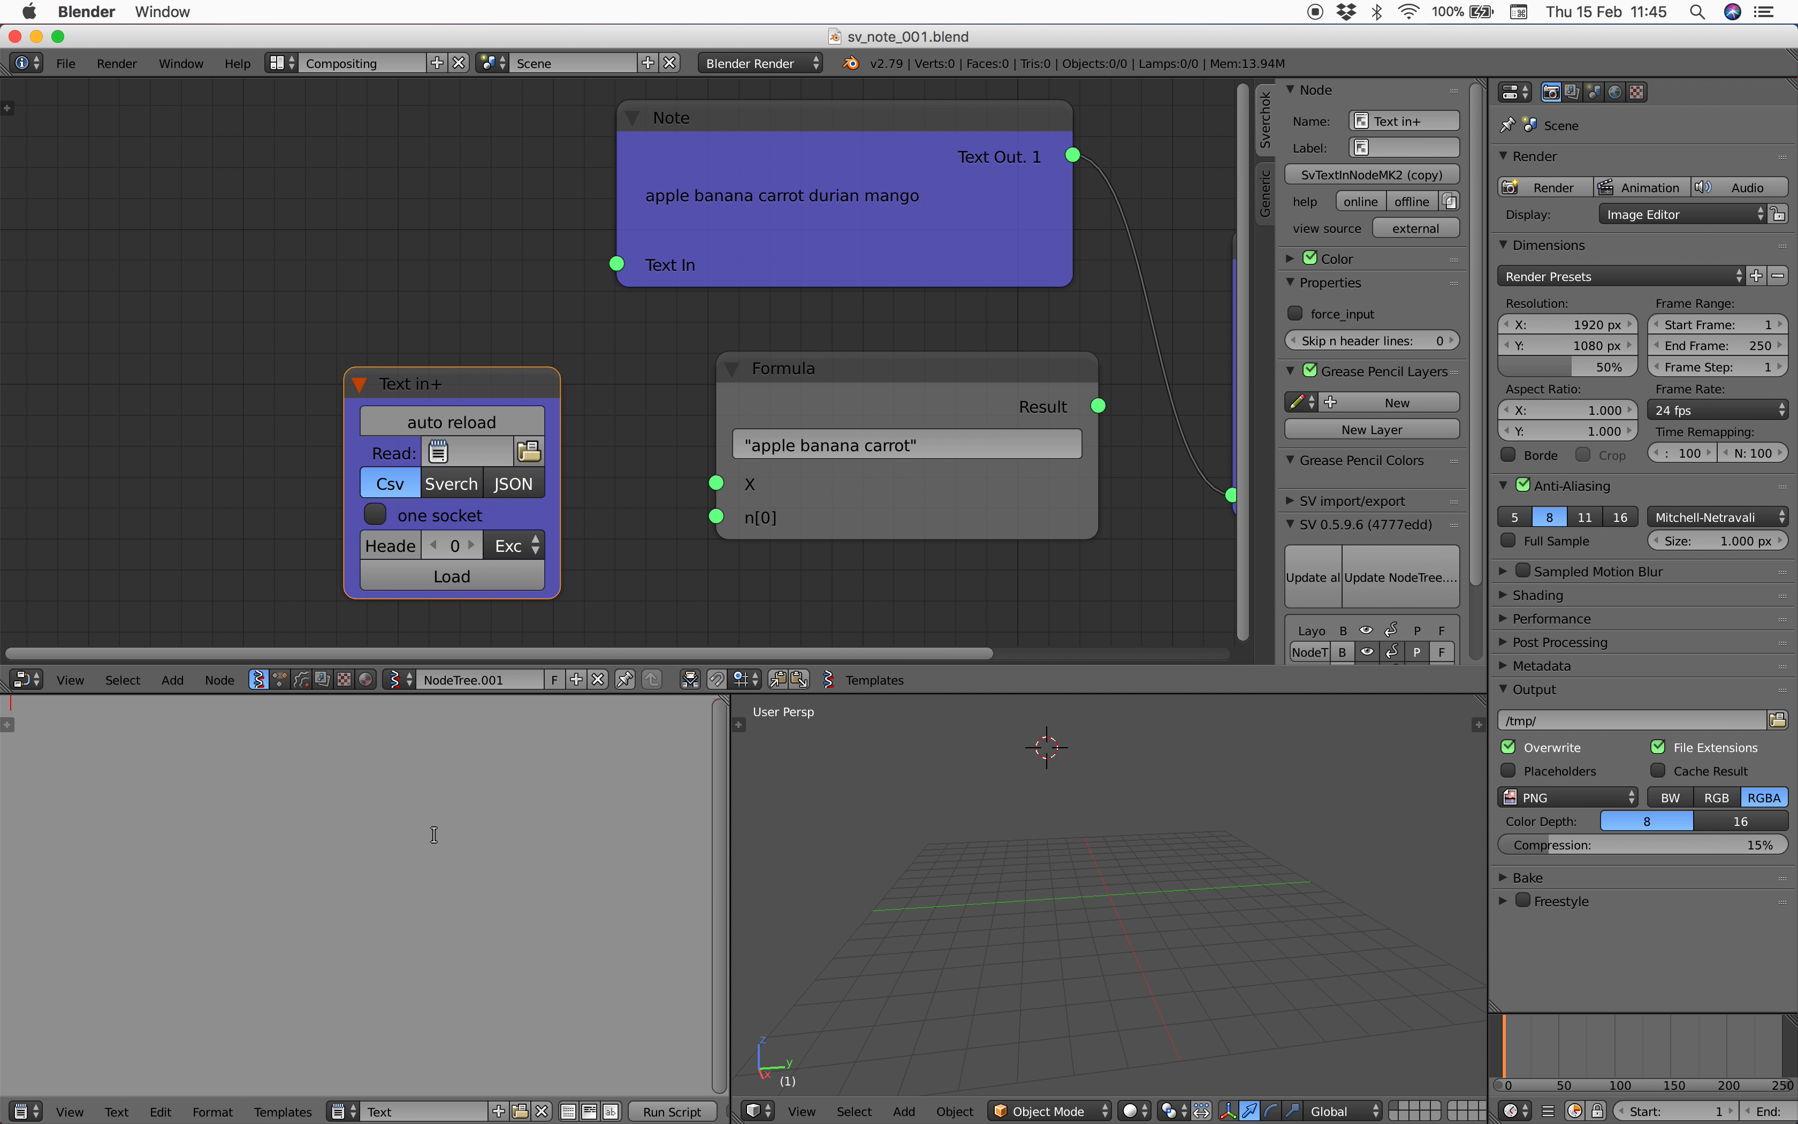
pyautogui.moveTo(345, 450); pyautogui.dragTo(254, 451)
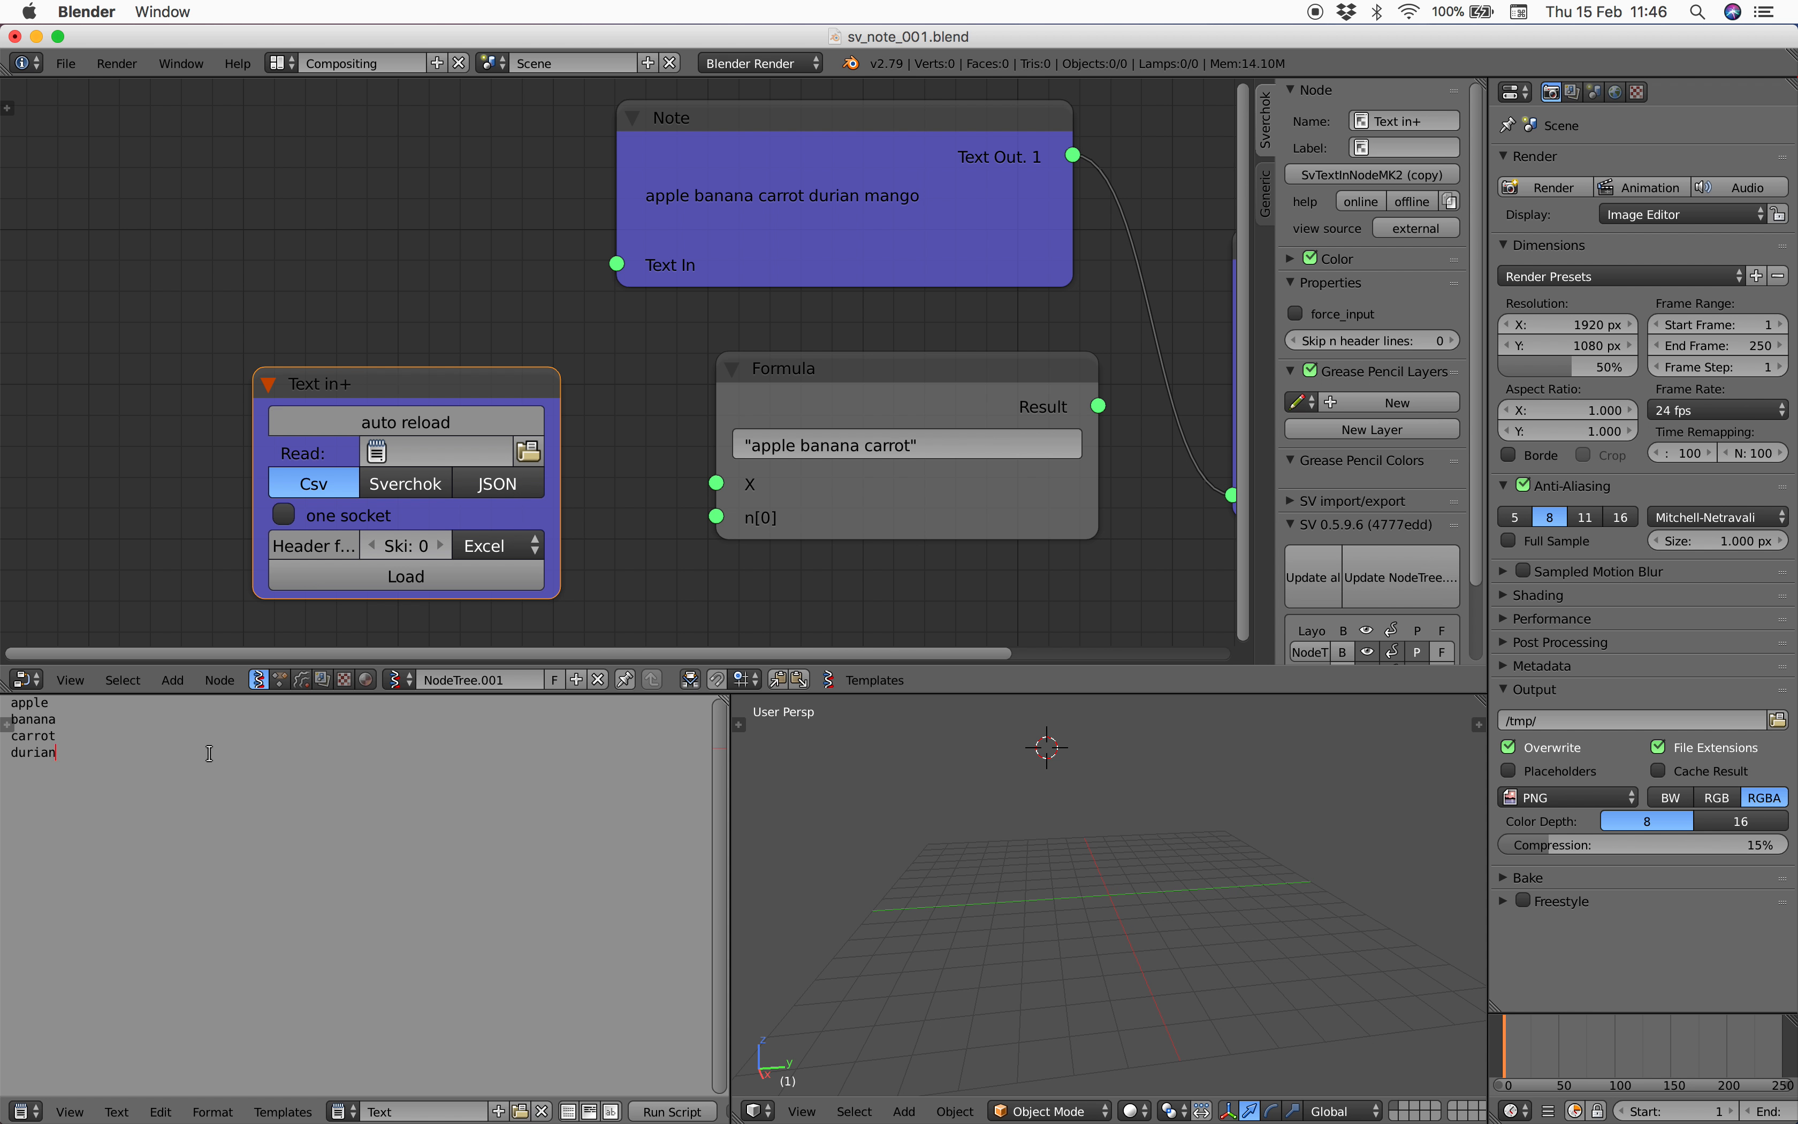
# - List apple, banana, carrot, durian and mango on separate lines in the text block and set Text as the Text in+ source
pyautogui.hotkey('ctrl', 's')
pyautogui.click(204, 750)
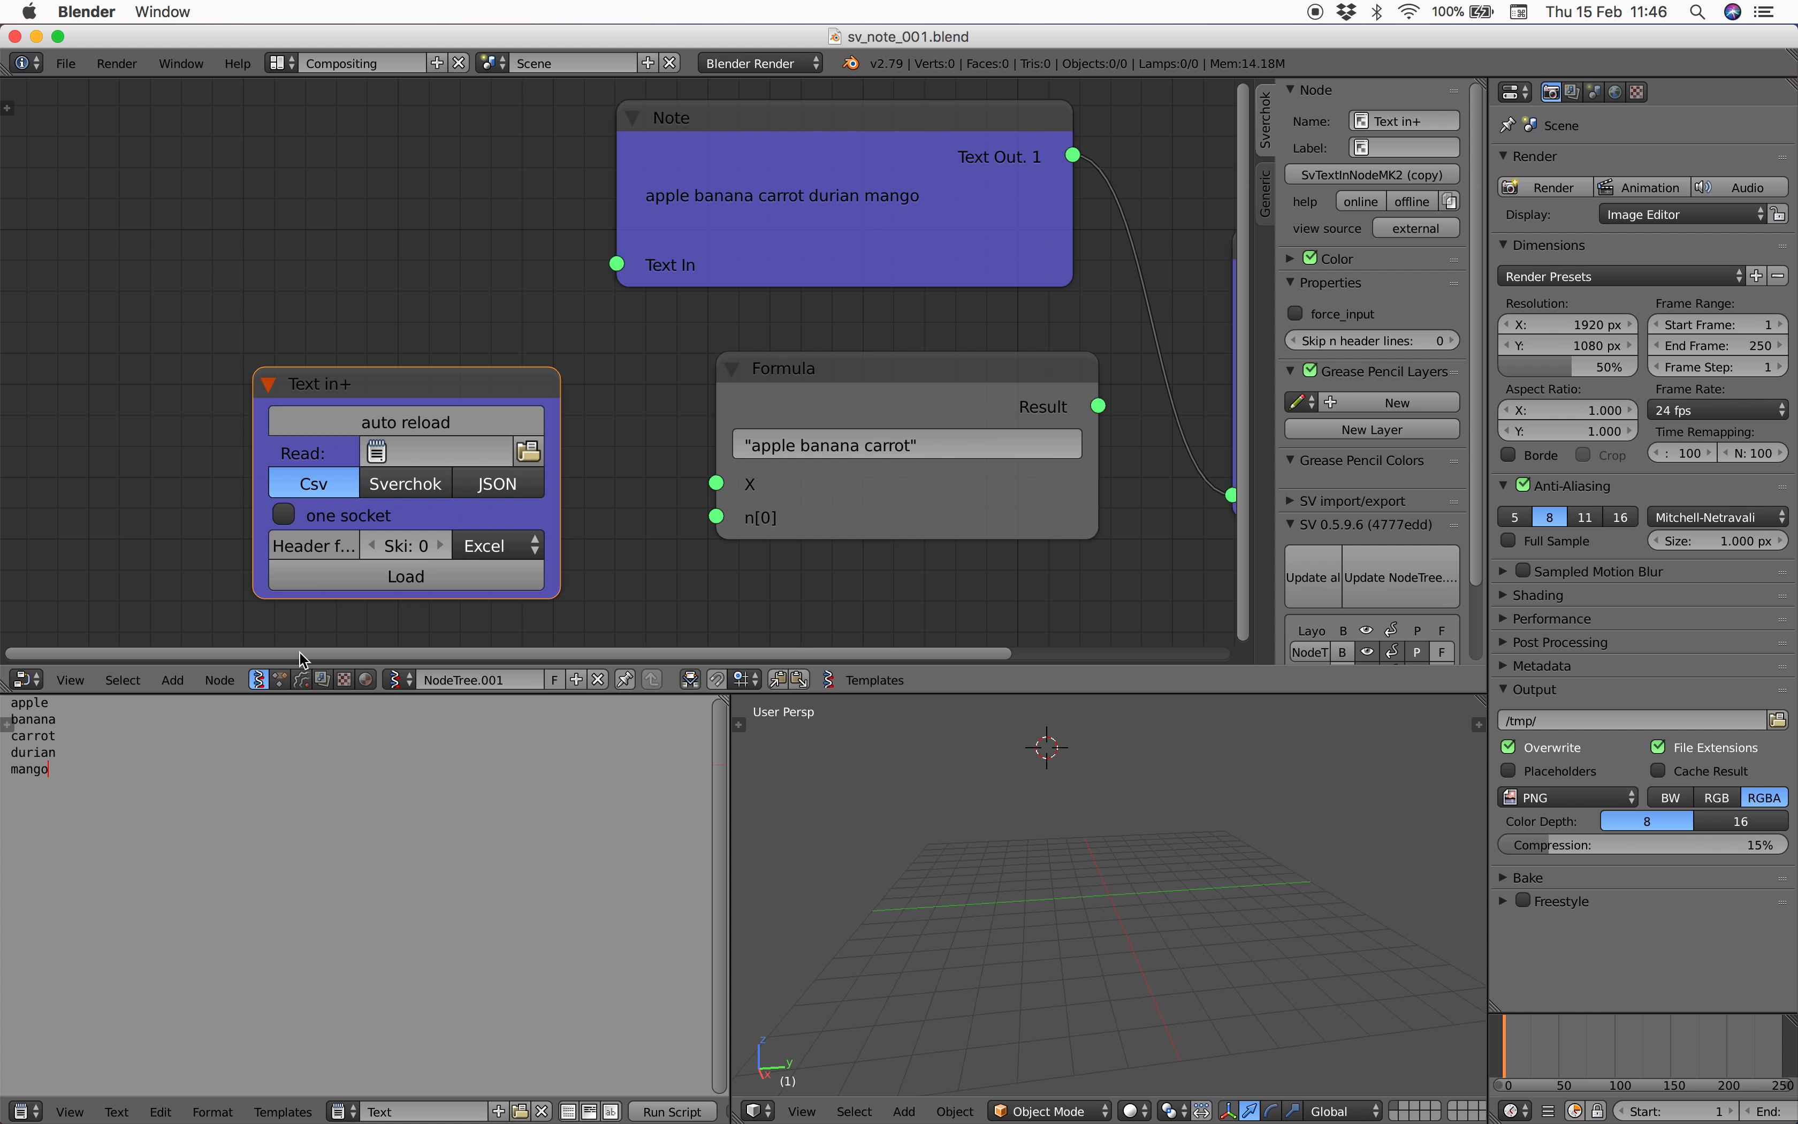
pyautogui.click(379, 451)
pyautogui.click(383, 522)
pyautogui.moveTo(392, 394); pyautogui.dragTo(387, 390)
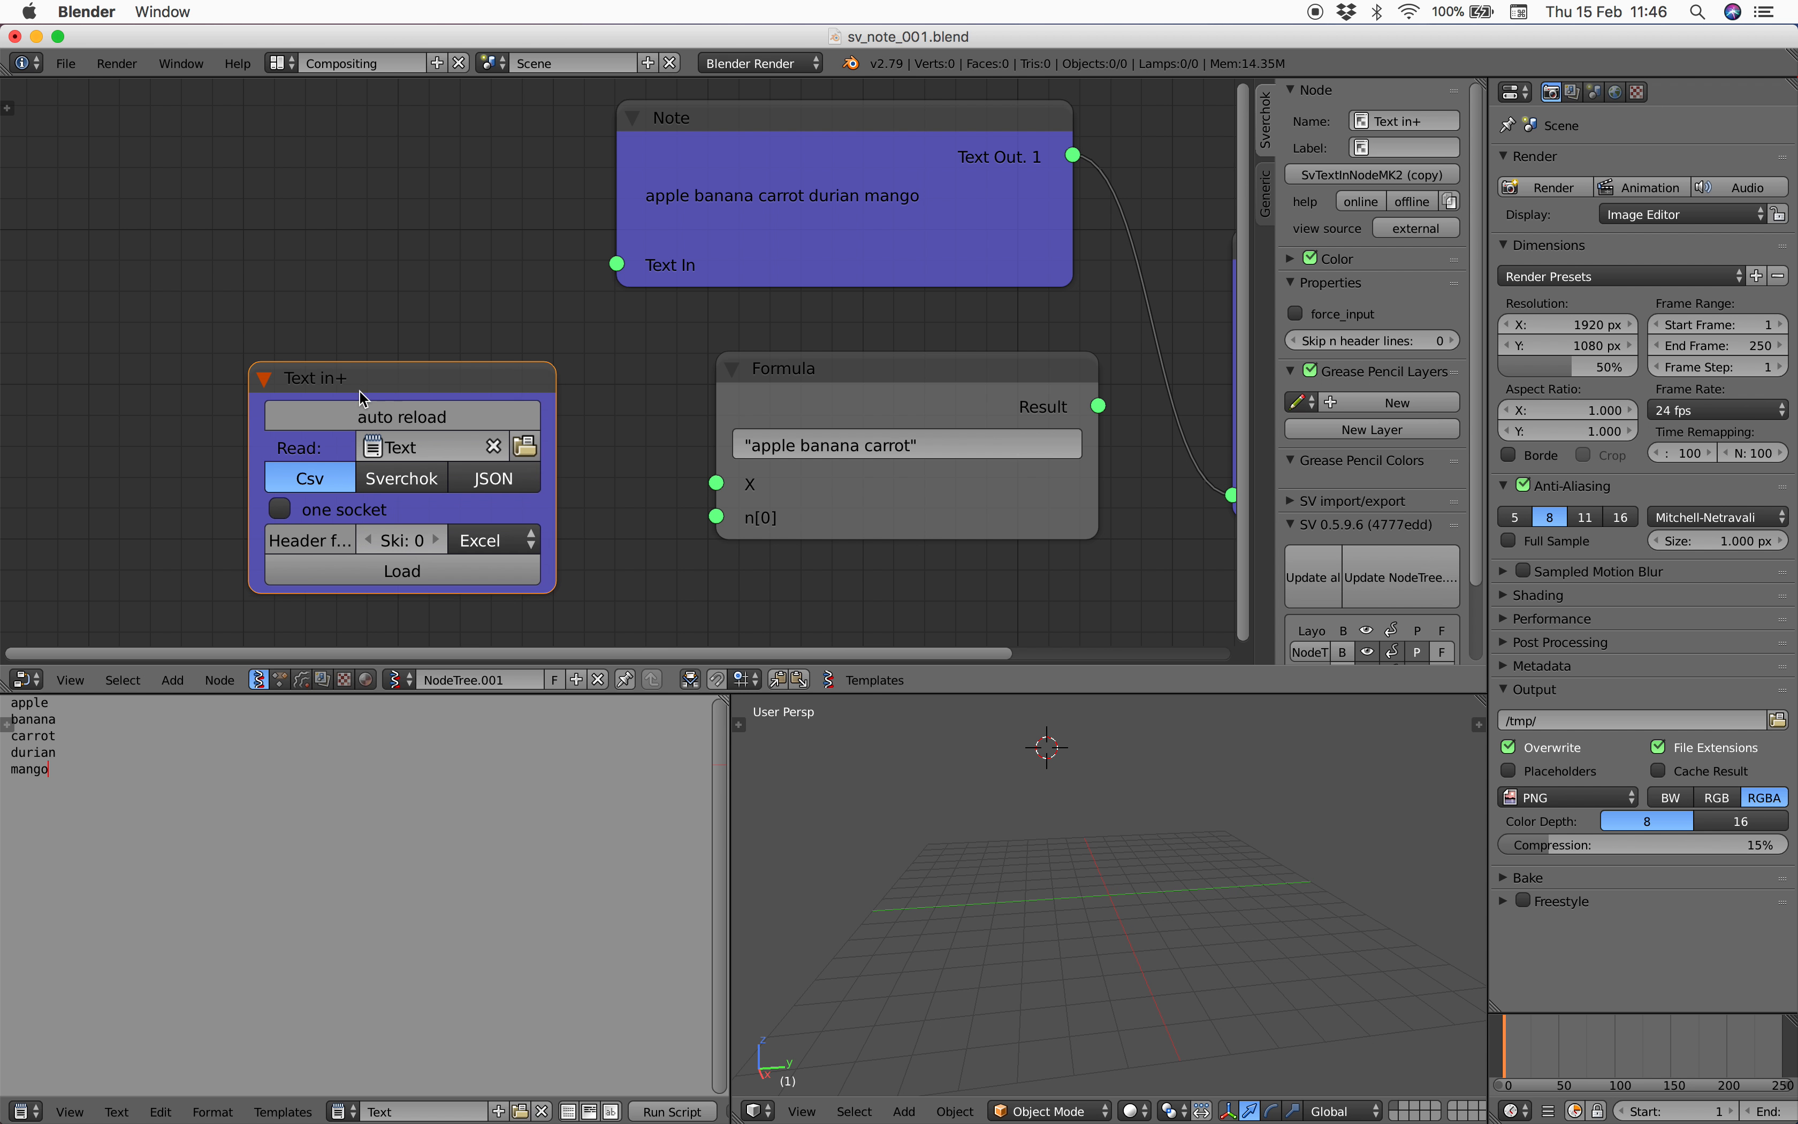
pyautogui.hotkey('ctrl', 's')
pyautogui.click(363, 398)
# - Widen the Text in+ node further and try to load its text as Csv
pyautogui.hscroll(1, 401, 480)
pyautogui.scroll(-1, 402, 480)
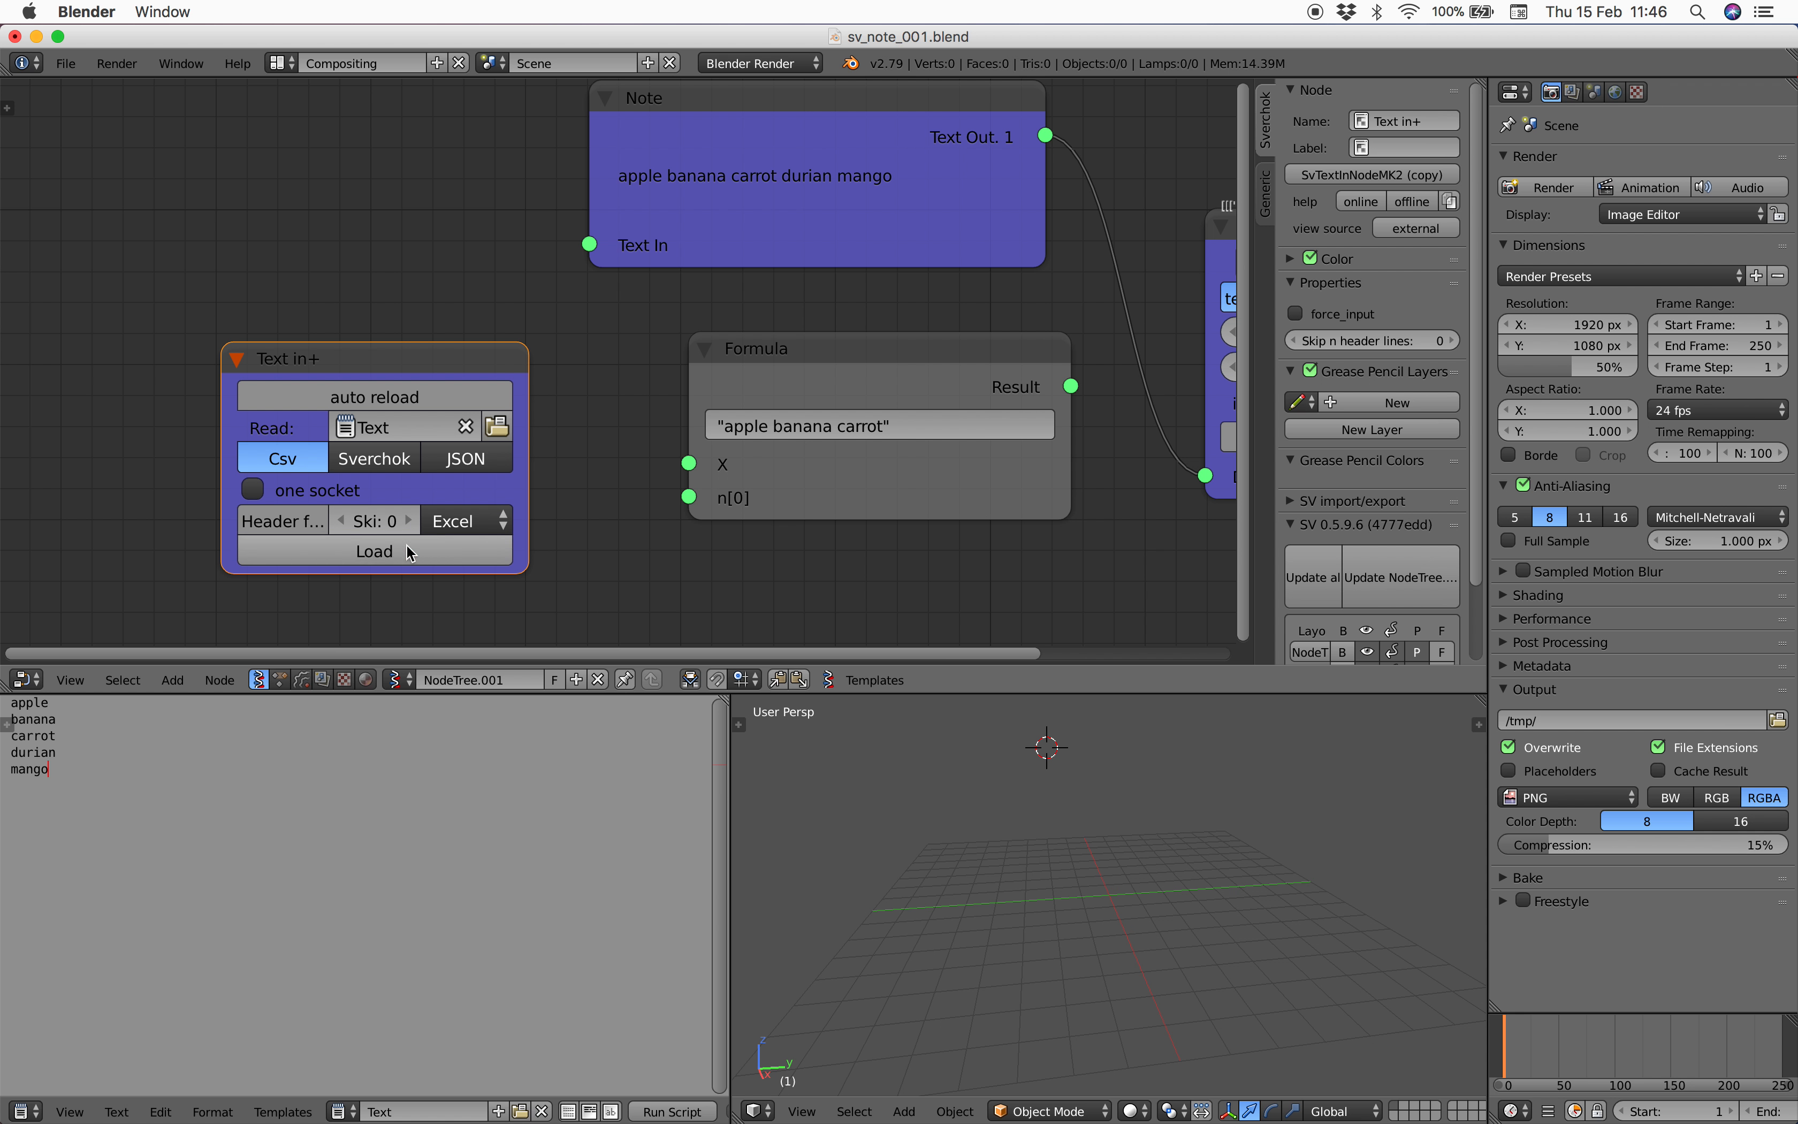
pyautogui.moveTo(223, 413); pyautogui.dragTo(138, 417)
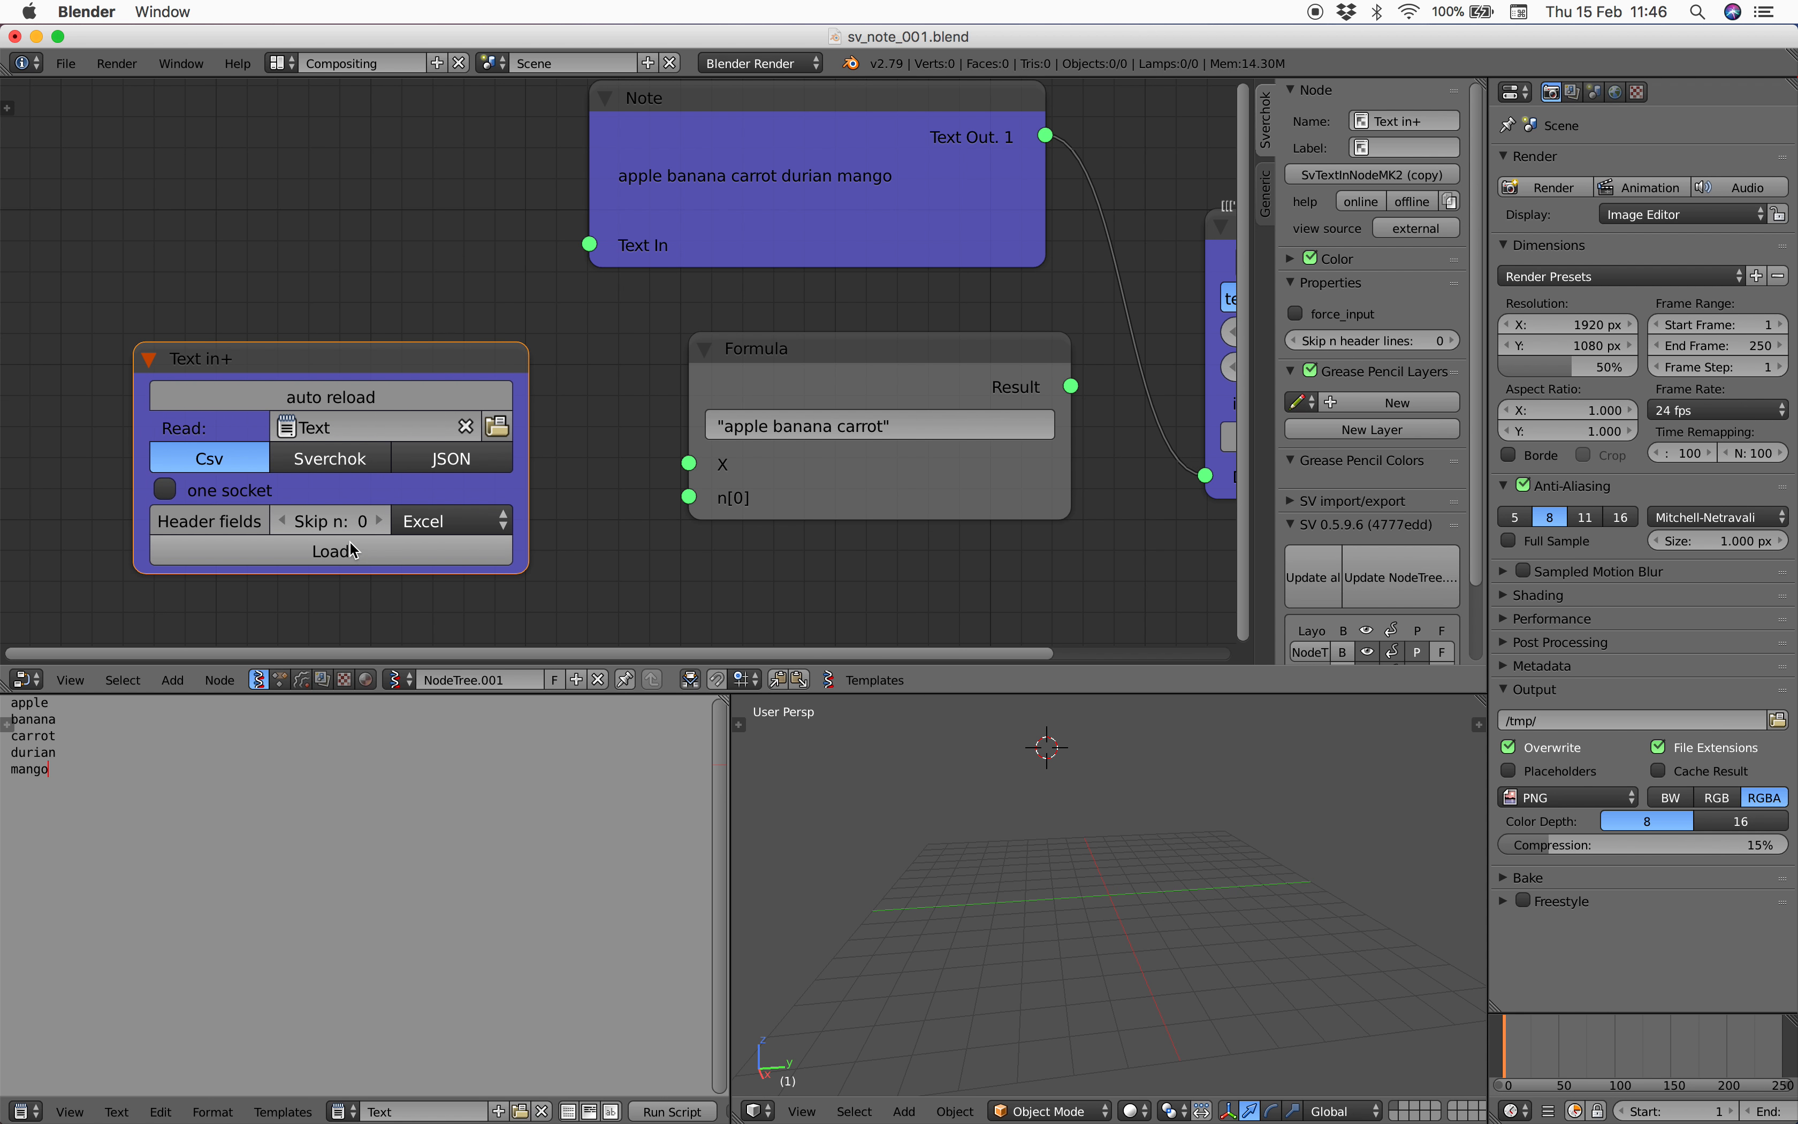
pyautogui.click(342, 546)
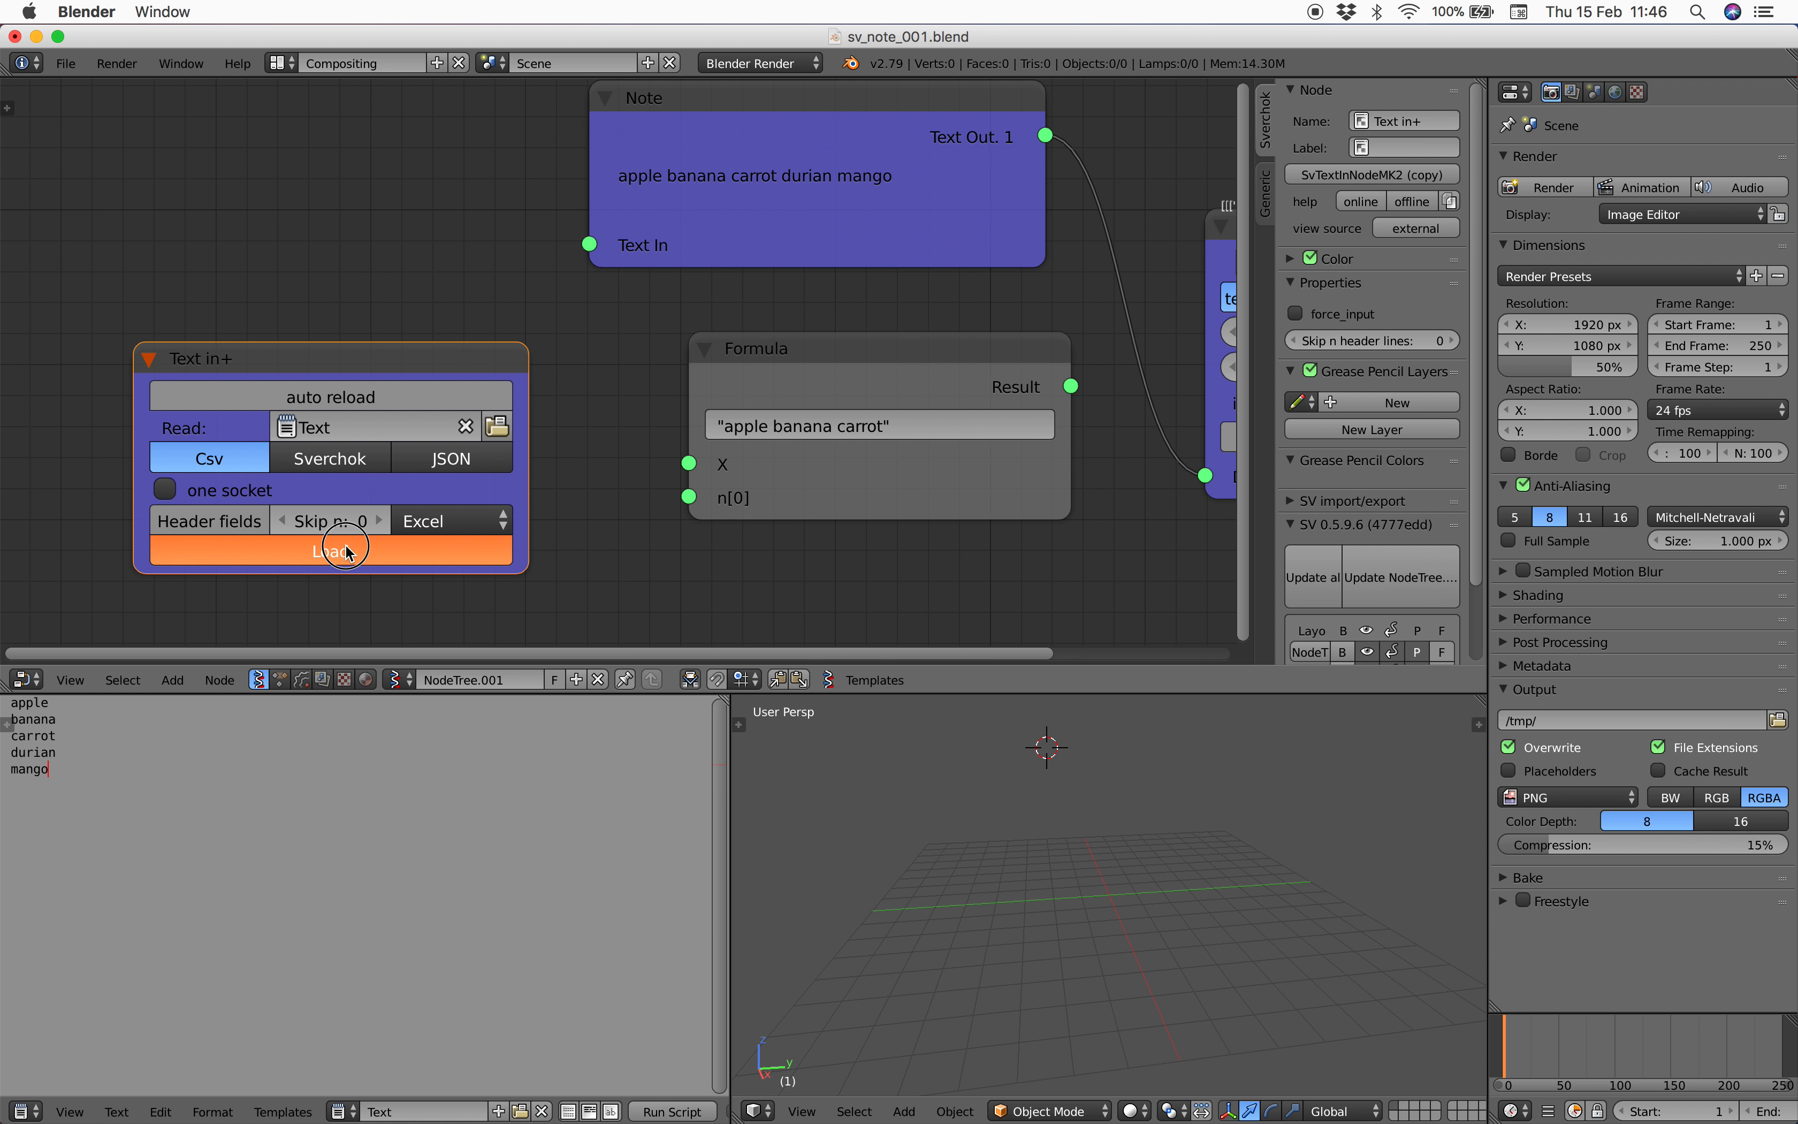
# - Make the Blender window full screen and check the console output in Terminal before returning to Blender
pyautogui.click(57, 36)
pyautogui.hotkey('ctrl', 'Left')
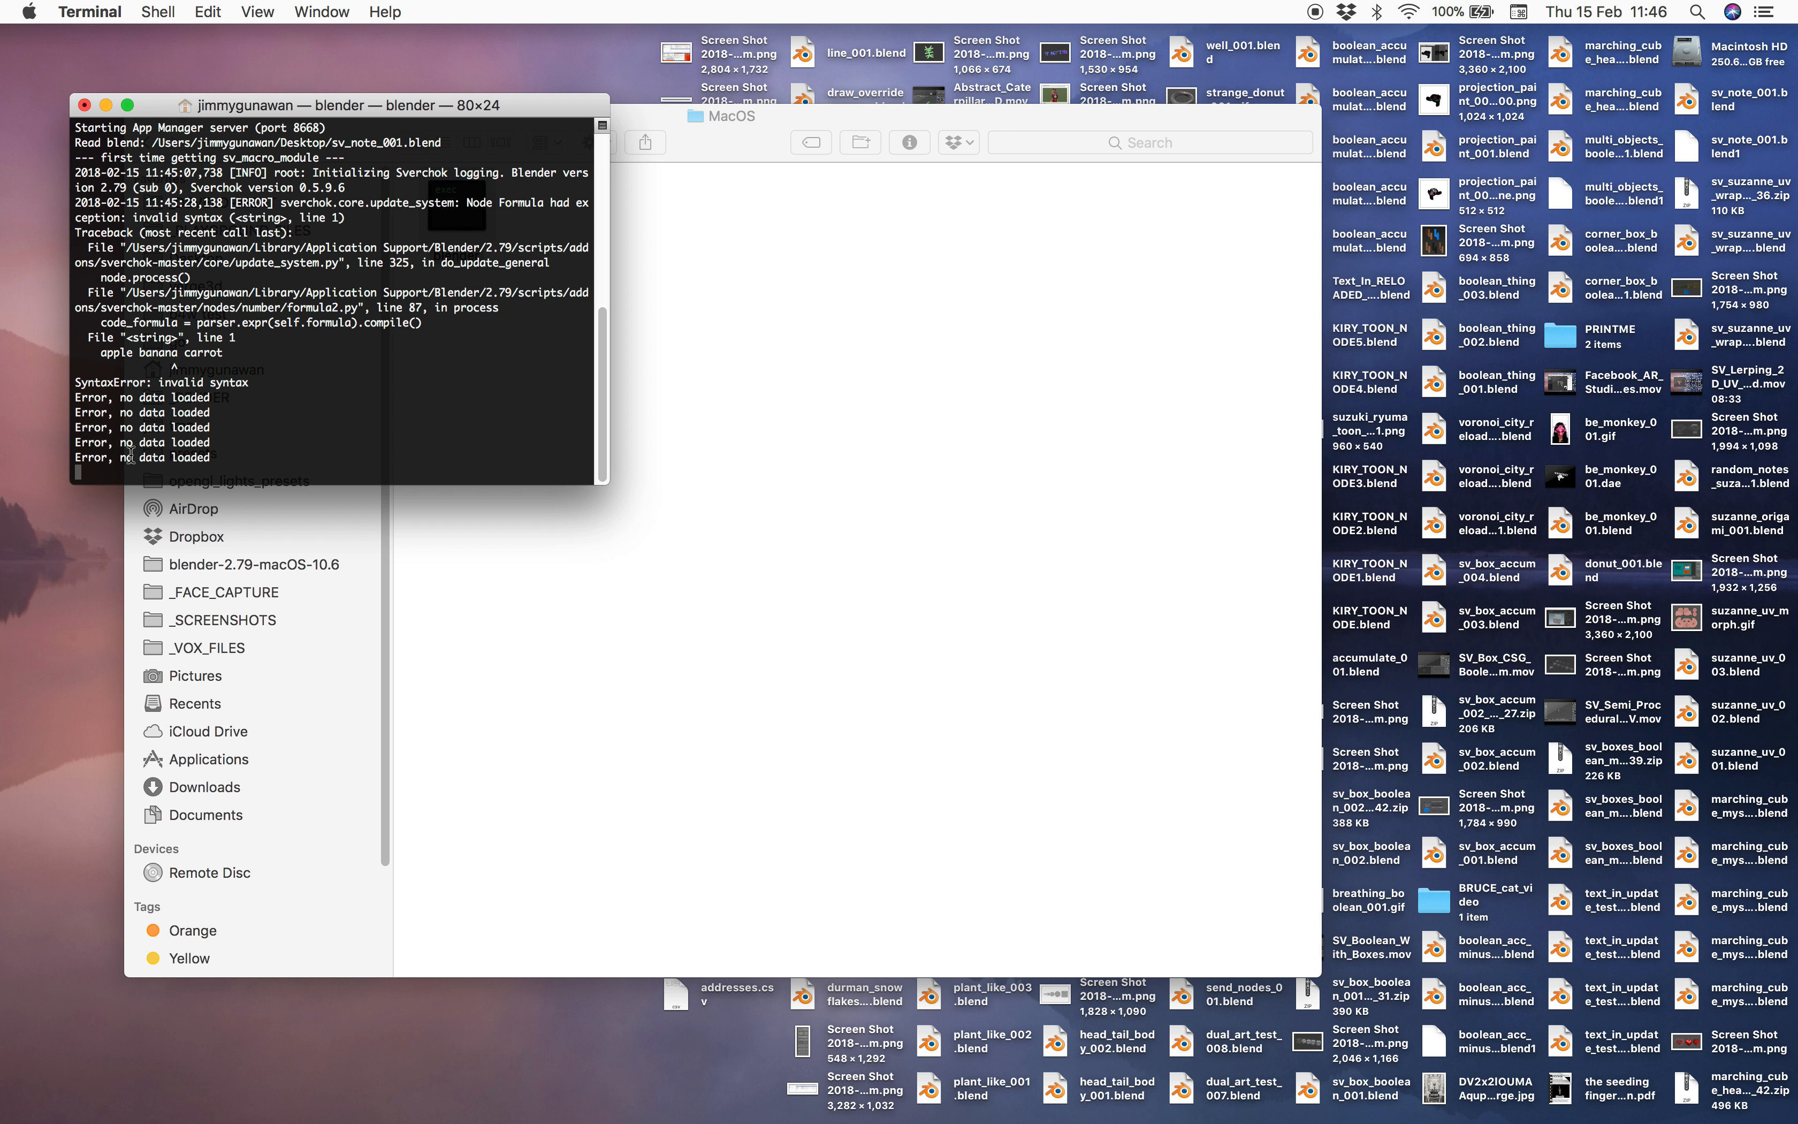
pyautogui.hotkey('ctrl', 'Right')
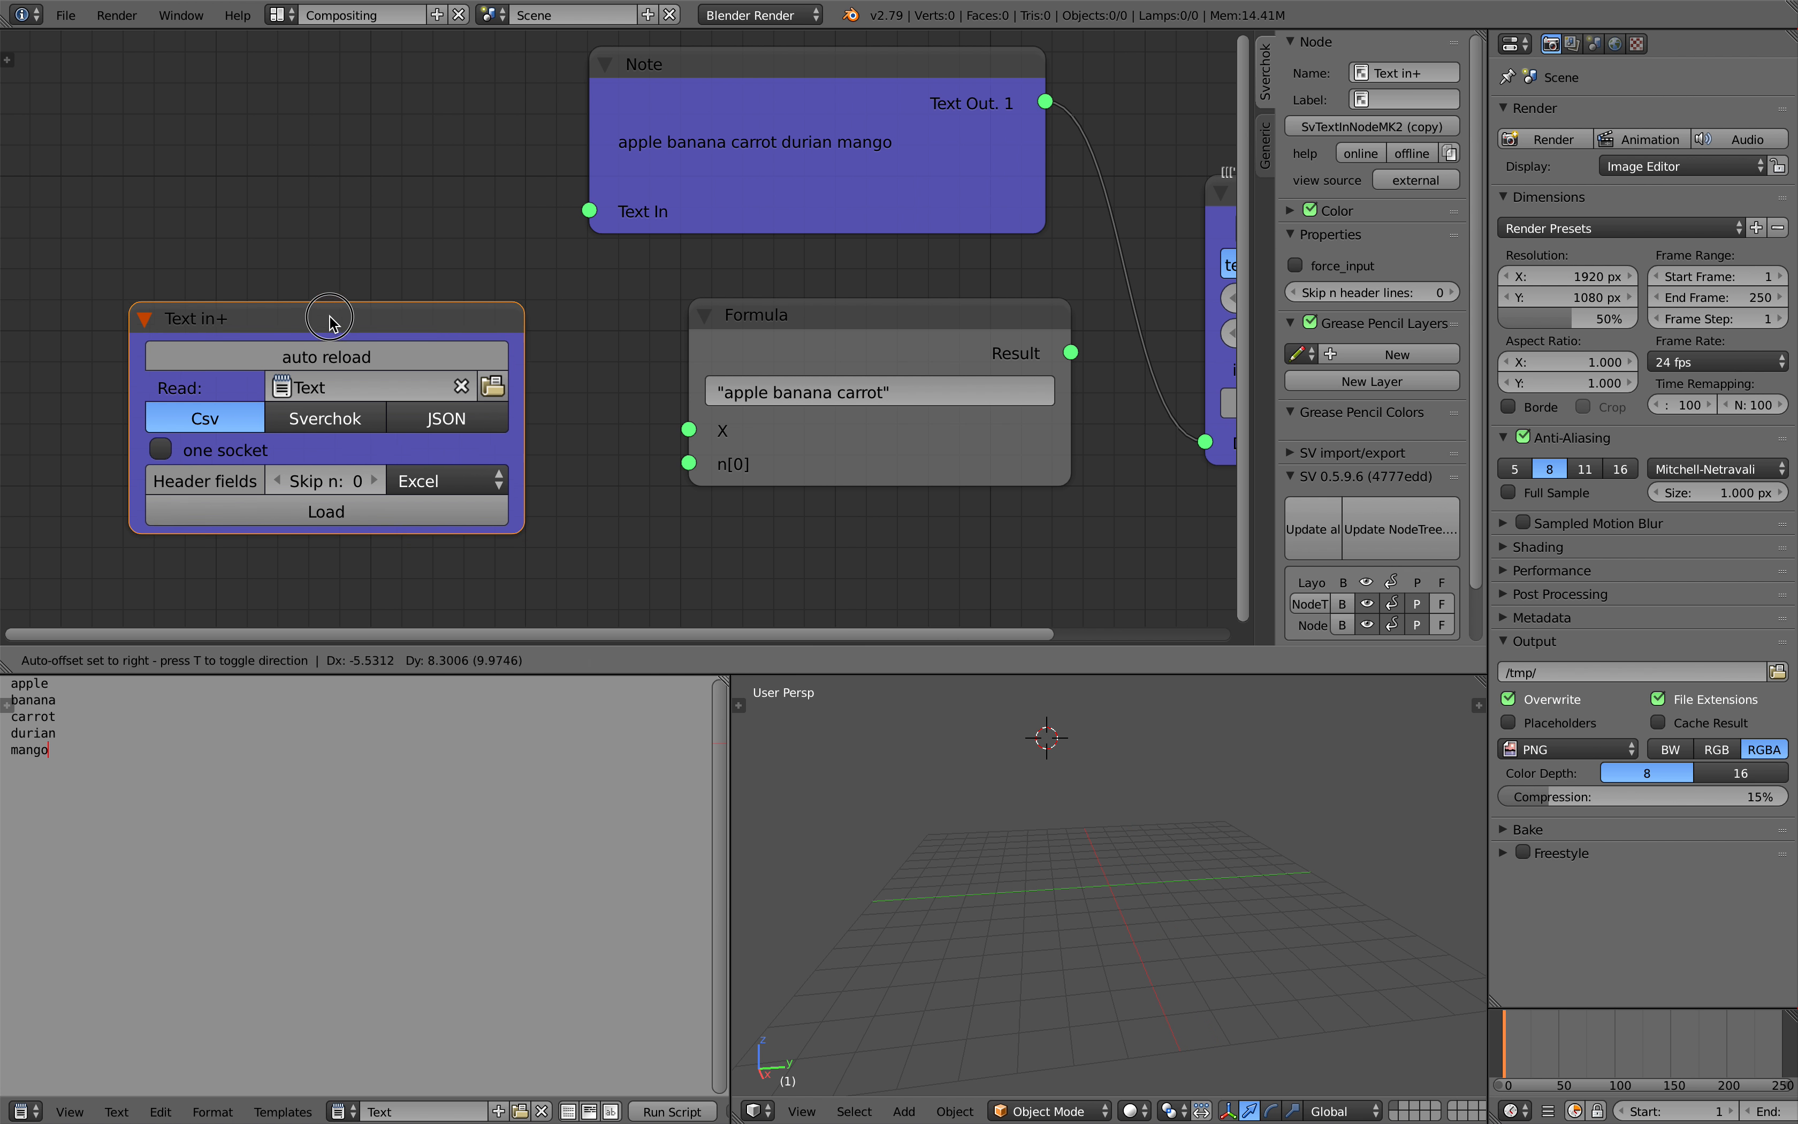
# - Enable force_input on the Text in+ node and load its text
pyautogui.click(1295, 265)
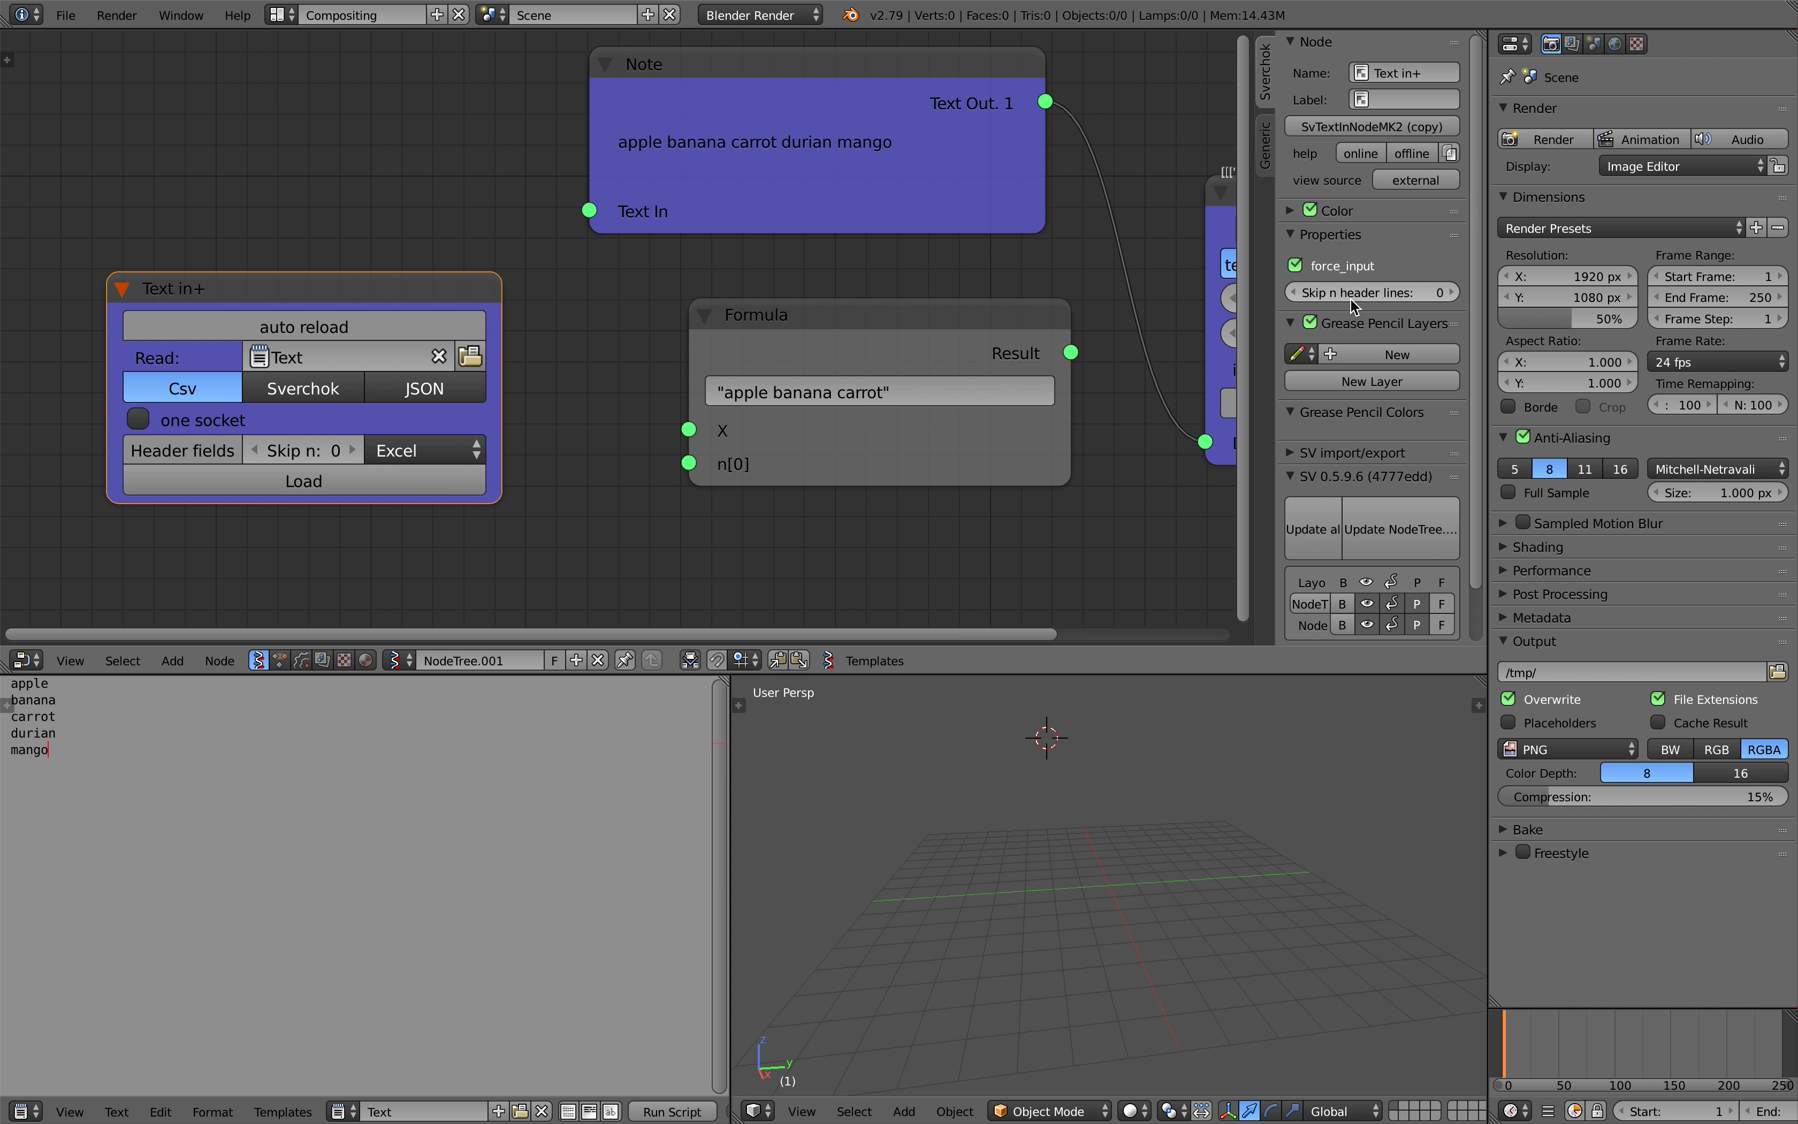
pyautogui.click(310, 481)
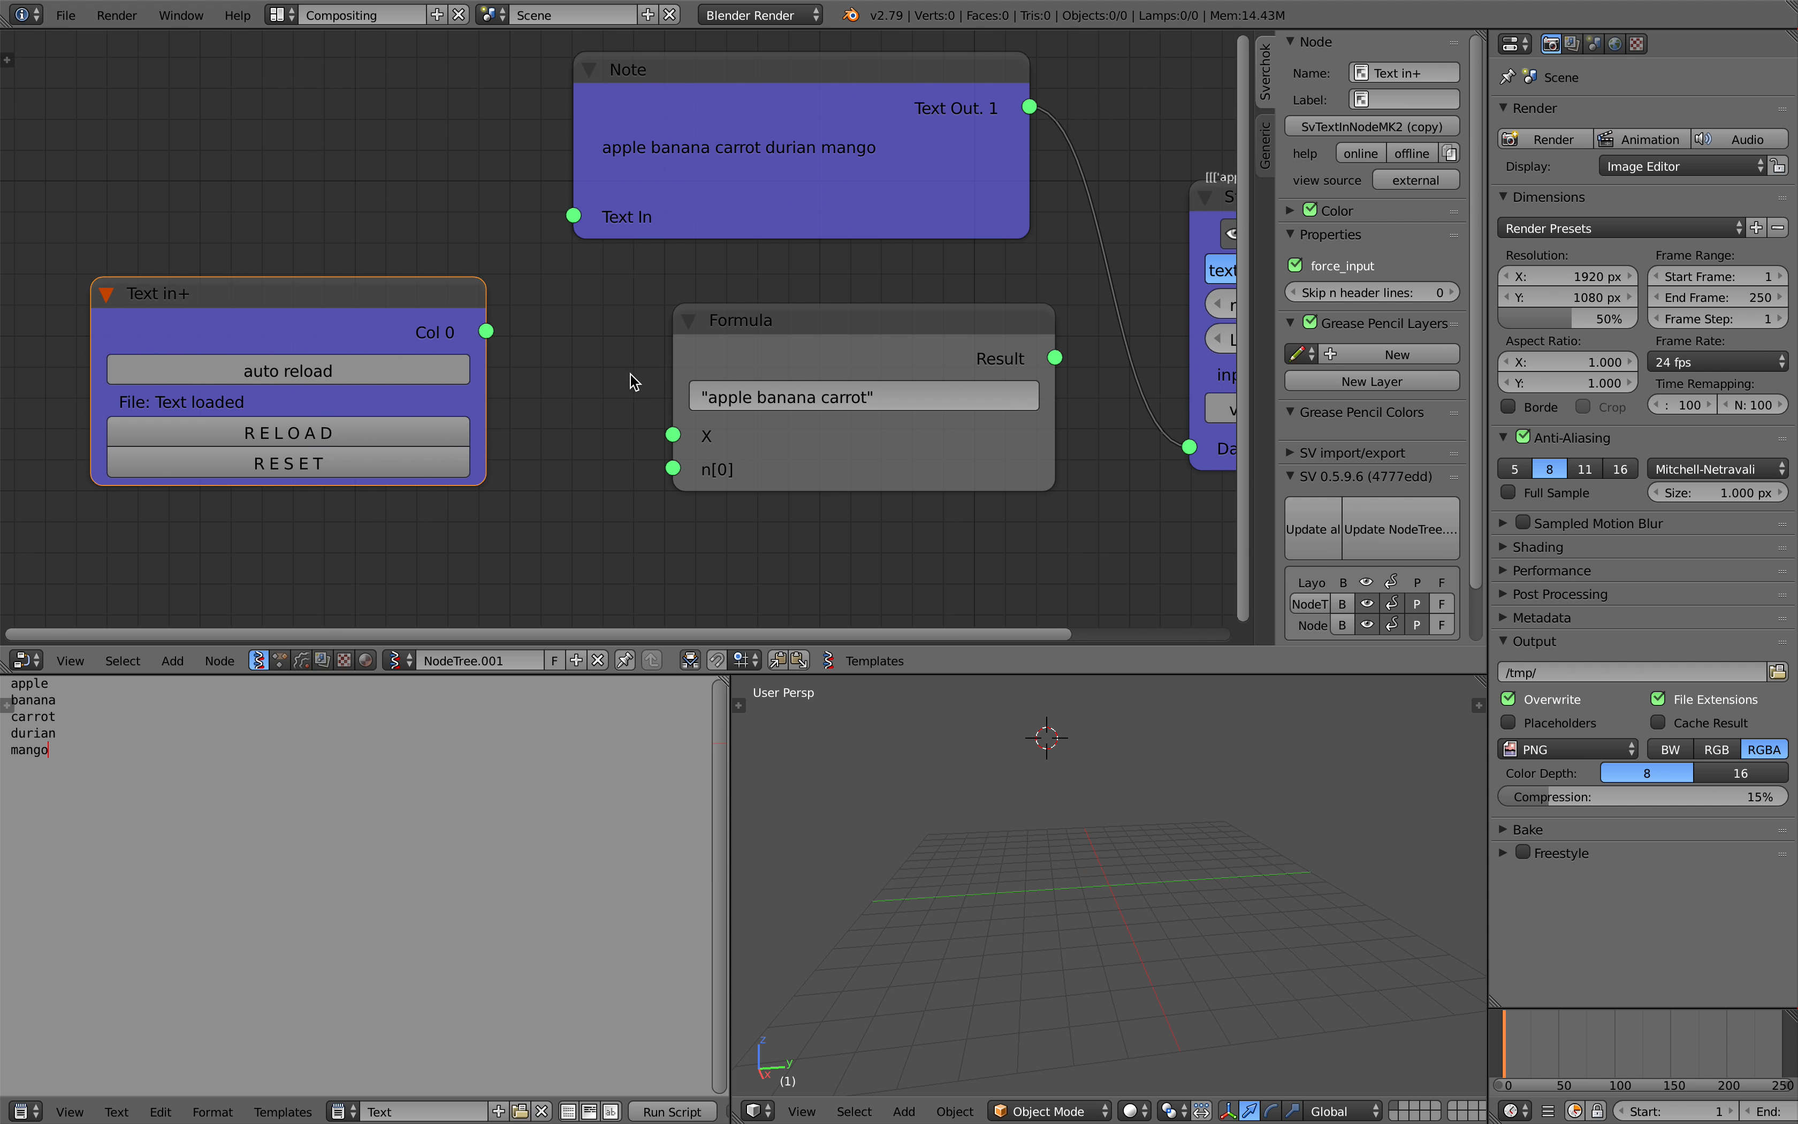
# - Connect the Text in+ node's Col 0 output to the Stethoscope MK2's Data input and move the Stethoscope below its readout
pyautogui.scroll(-2, 570, 384)
pyautogui.moveTo(566, 375); pyautogui.dragTo(462, 396, button='middle')
pyautogui.moveTo(410, 350); pyautogui.dragTo(962, 442)
pyautogui.moveTo(843, 329); pyautogui.dragTo(524, 445, button='middle')
pyautogui.scroll(6, 594, 418)
pyautogui.moveTo(774, 340); pyautogui.dragTo(854, 365)
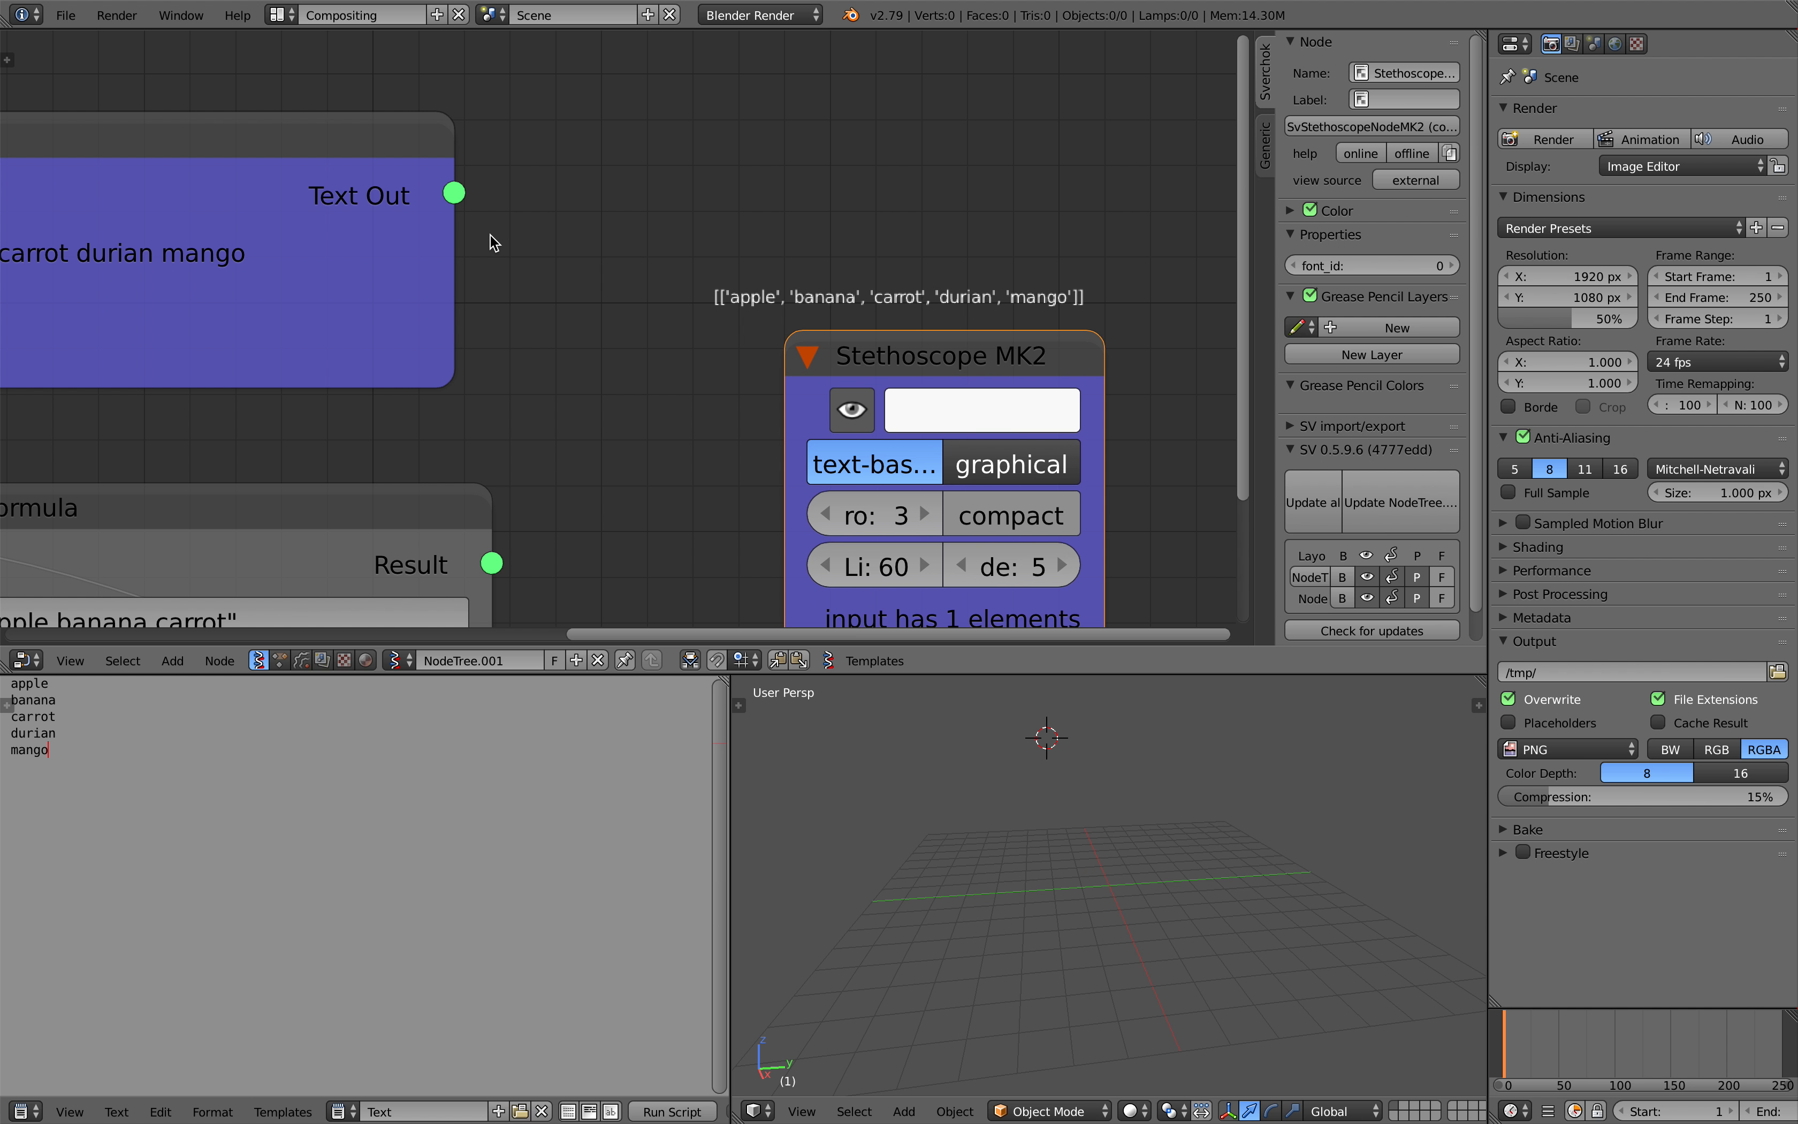
# - Reconnect the Note's Text Out to the Stethoscope MK2's Data input and compare its list nesting with the Text in+ readout
pyautogui.moveTo(411, 269); pyautogui.dragTo(638, 258, button='middle')
pyautogui.moveTo(392, 178); pyautogui.dragTo(407, 180)
pyautogui.moveTo(635, 250); pyautogui.dragTo(299, 180, button='middle')
pyautogui.scroll(3, 636, 275)
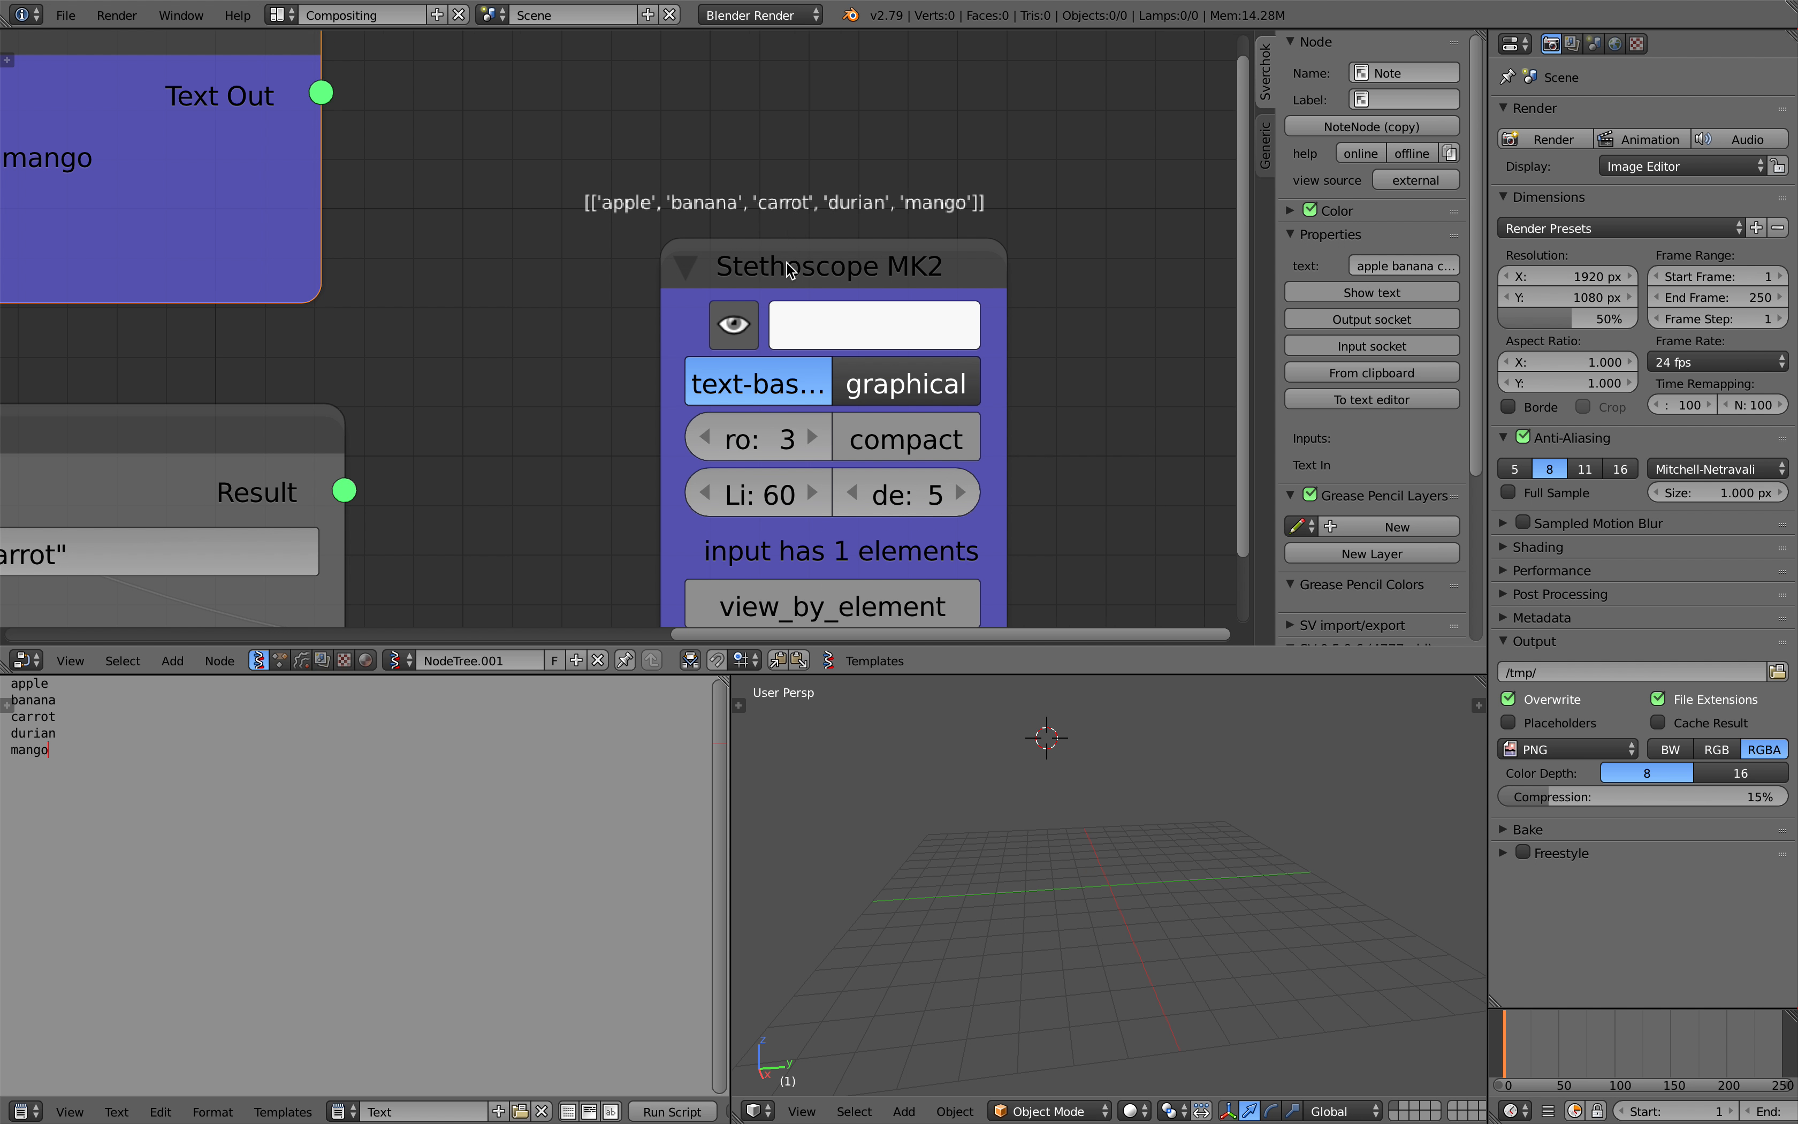
pyautogui.scroll(-2, 789, 269)
pyautogui.moveTo(417, 171); pyautogui.dragTo(646, 556)
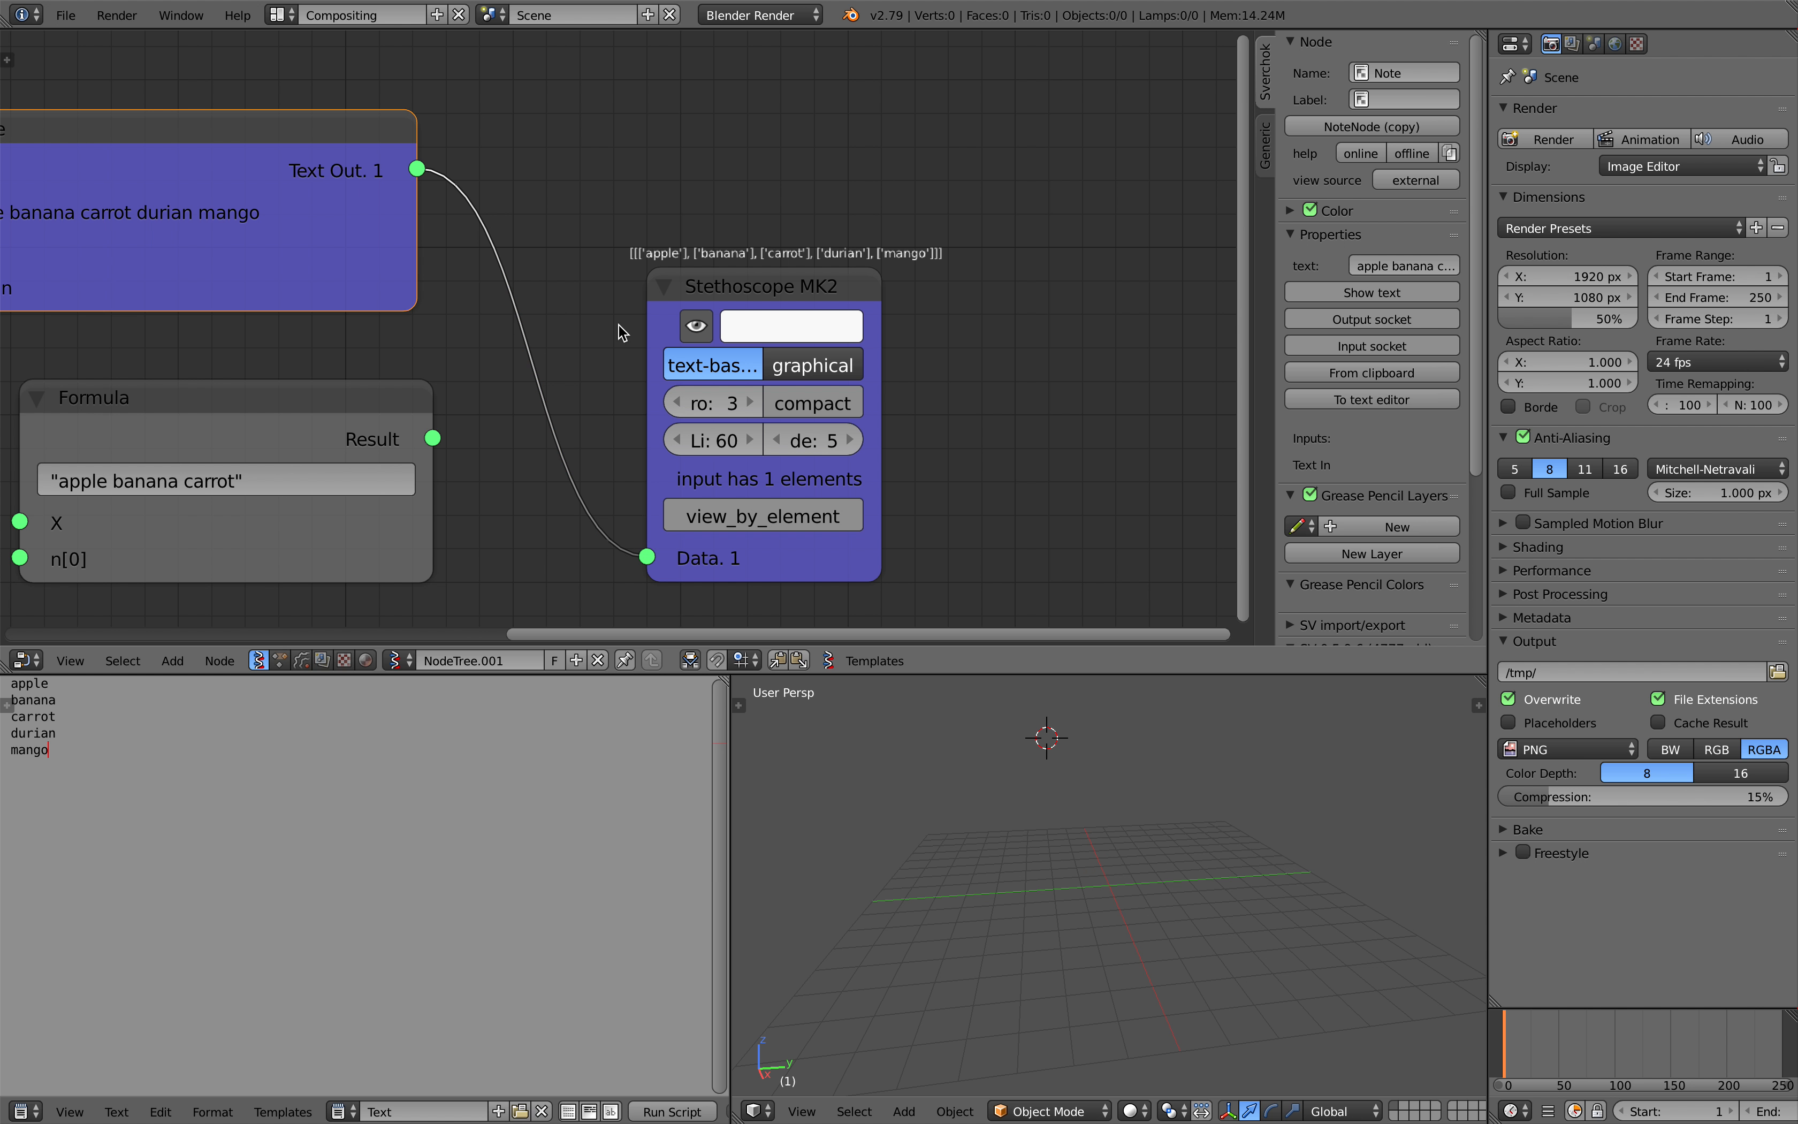
pyautogui.scroll(2, 619, 328)
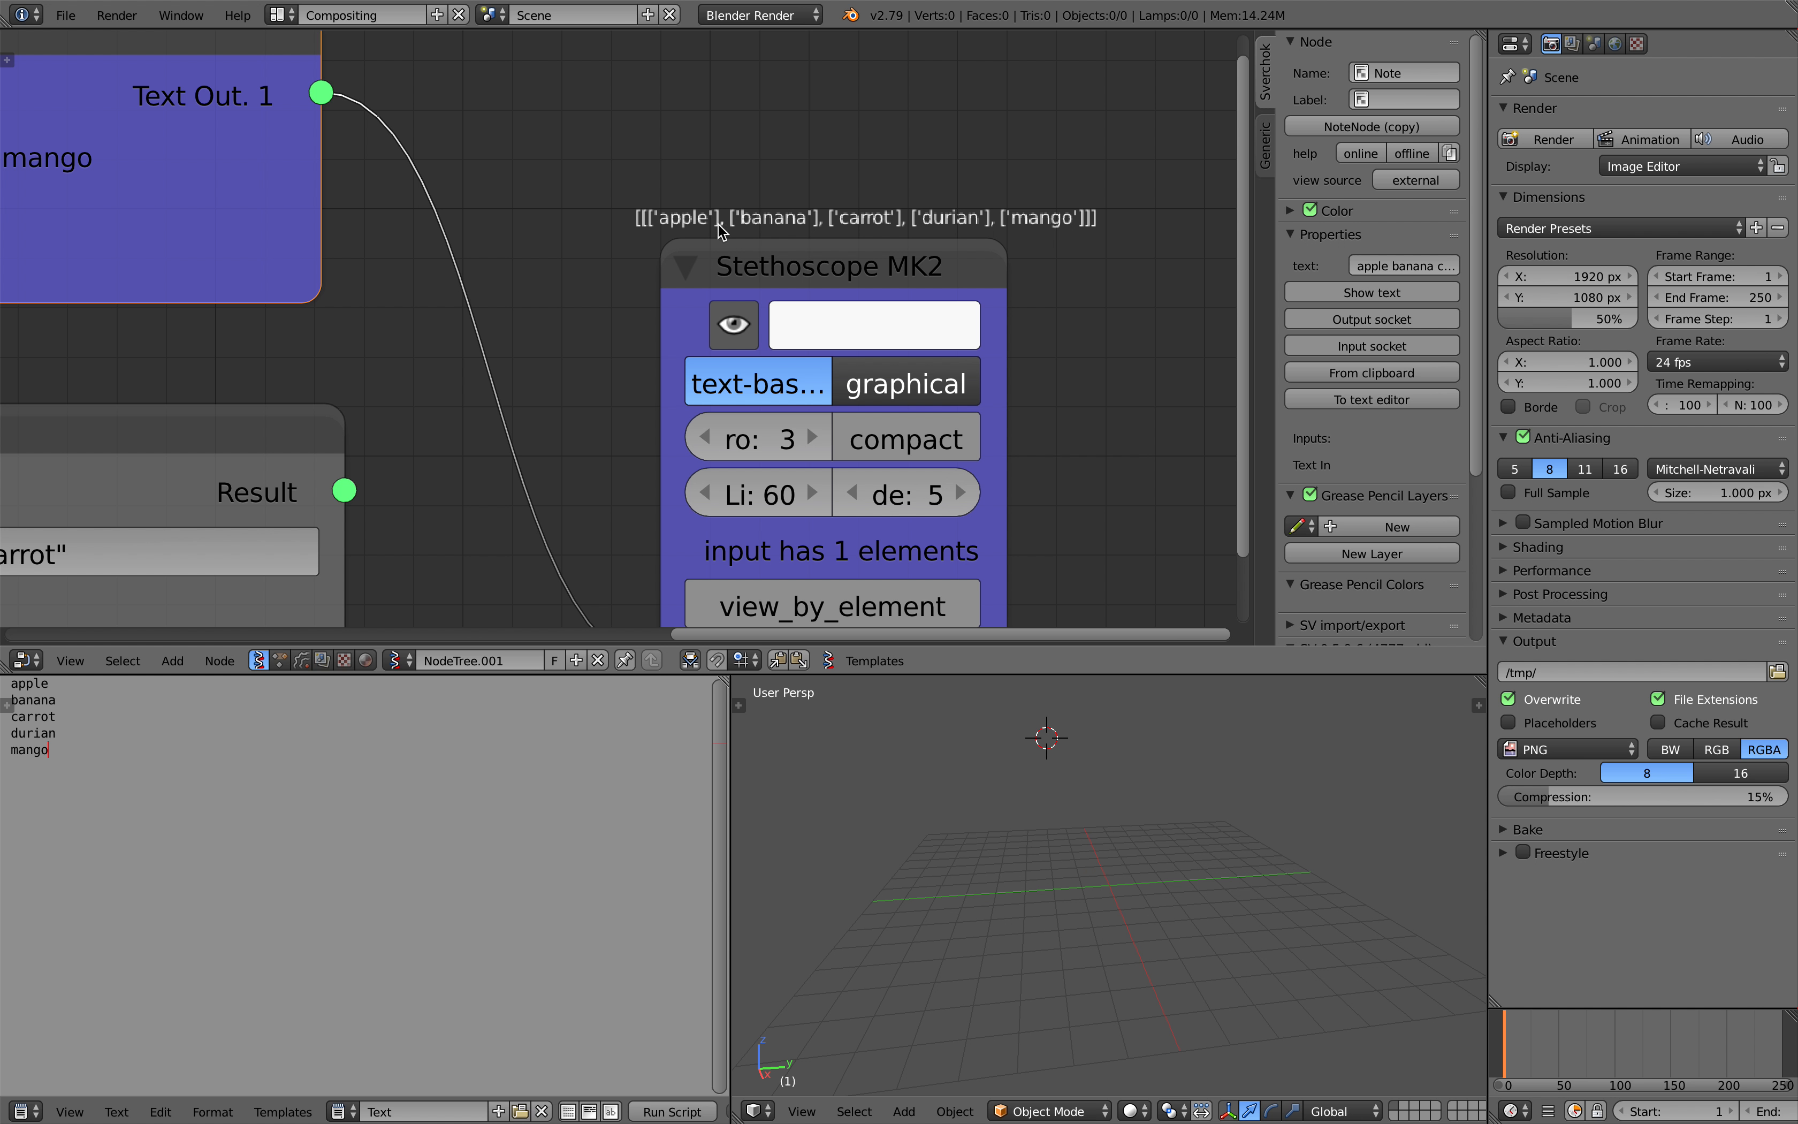
pyautogui.scroll(-6, 784, 220)
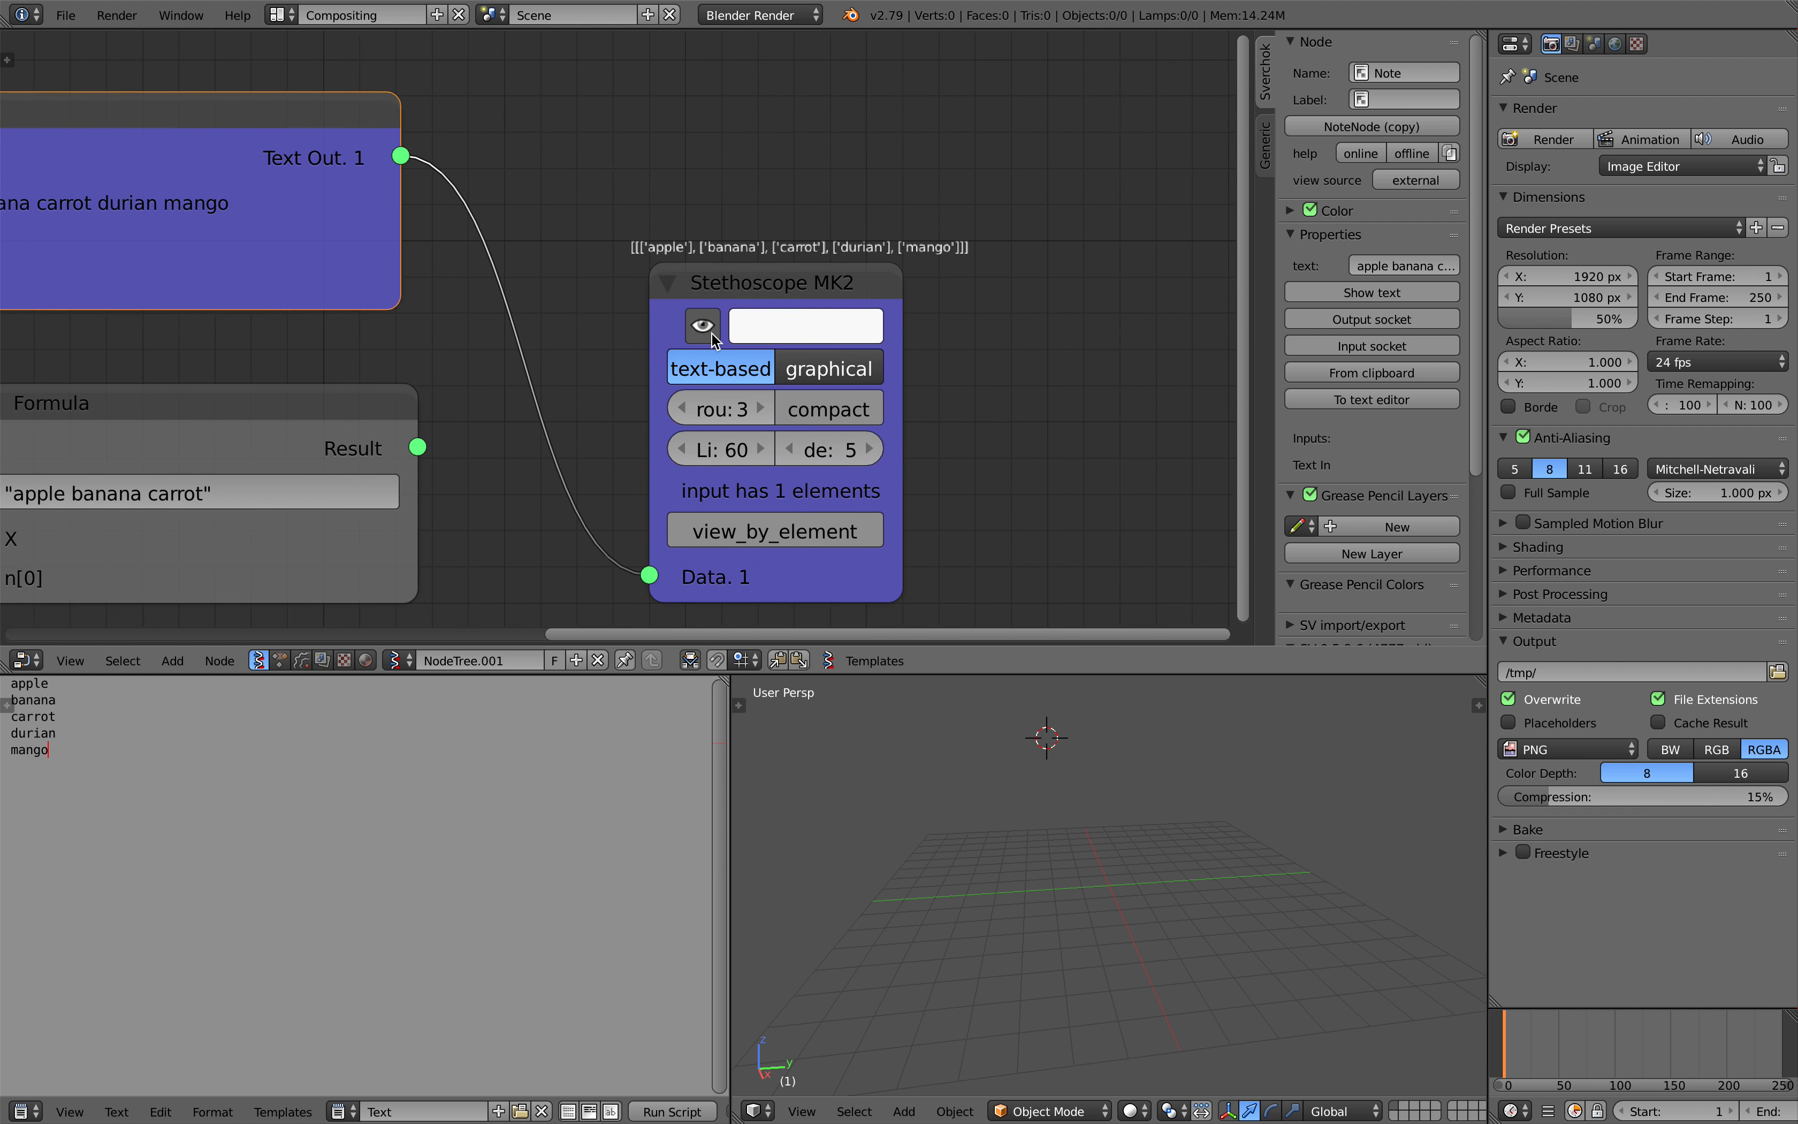
# - Save the blend file and delete the Text in+ and Formula nodes
pyautogui.moveTo(660, 331); pyautogui.dragTo(855, 297, button='middle')
pyautogui.hotkey('ctrl', 's')
pyautogui.click(854, 297)
pyautogui.scroll(-3, 743, 291)
pyautogui.moveTo(677, 283); pyautogui.dragTo(774, 252, button='middle')
pyautogui.click(178, 298)
pyautogui.press('x')
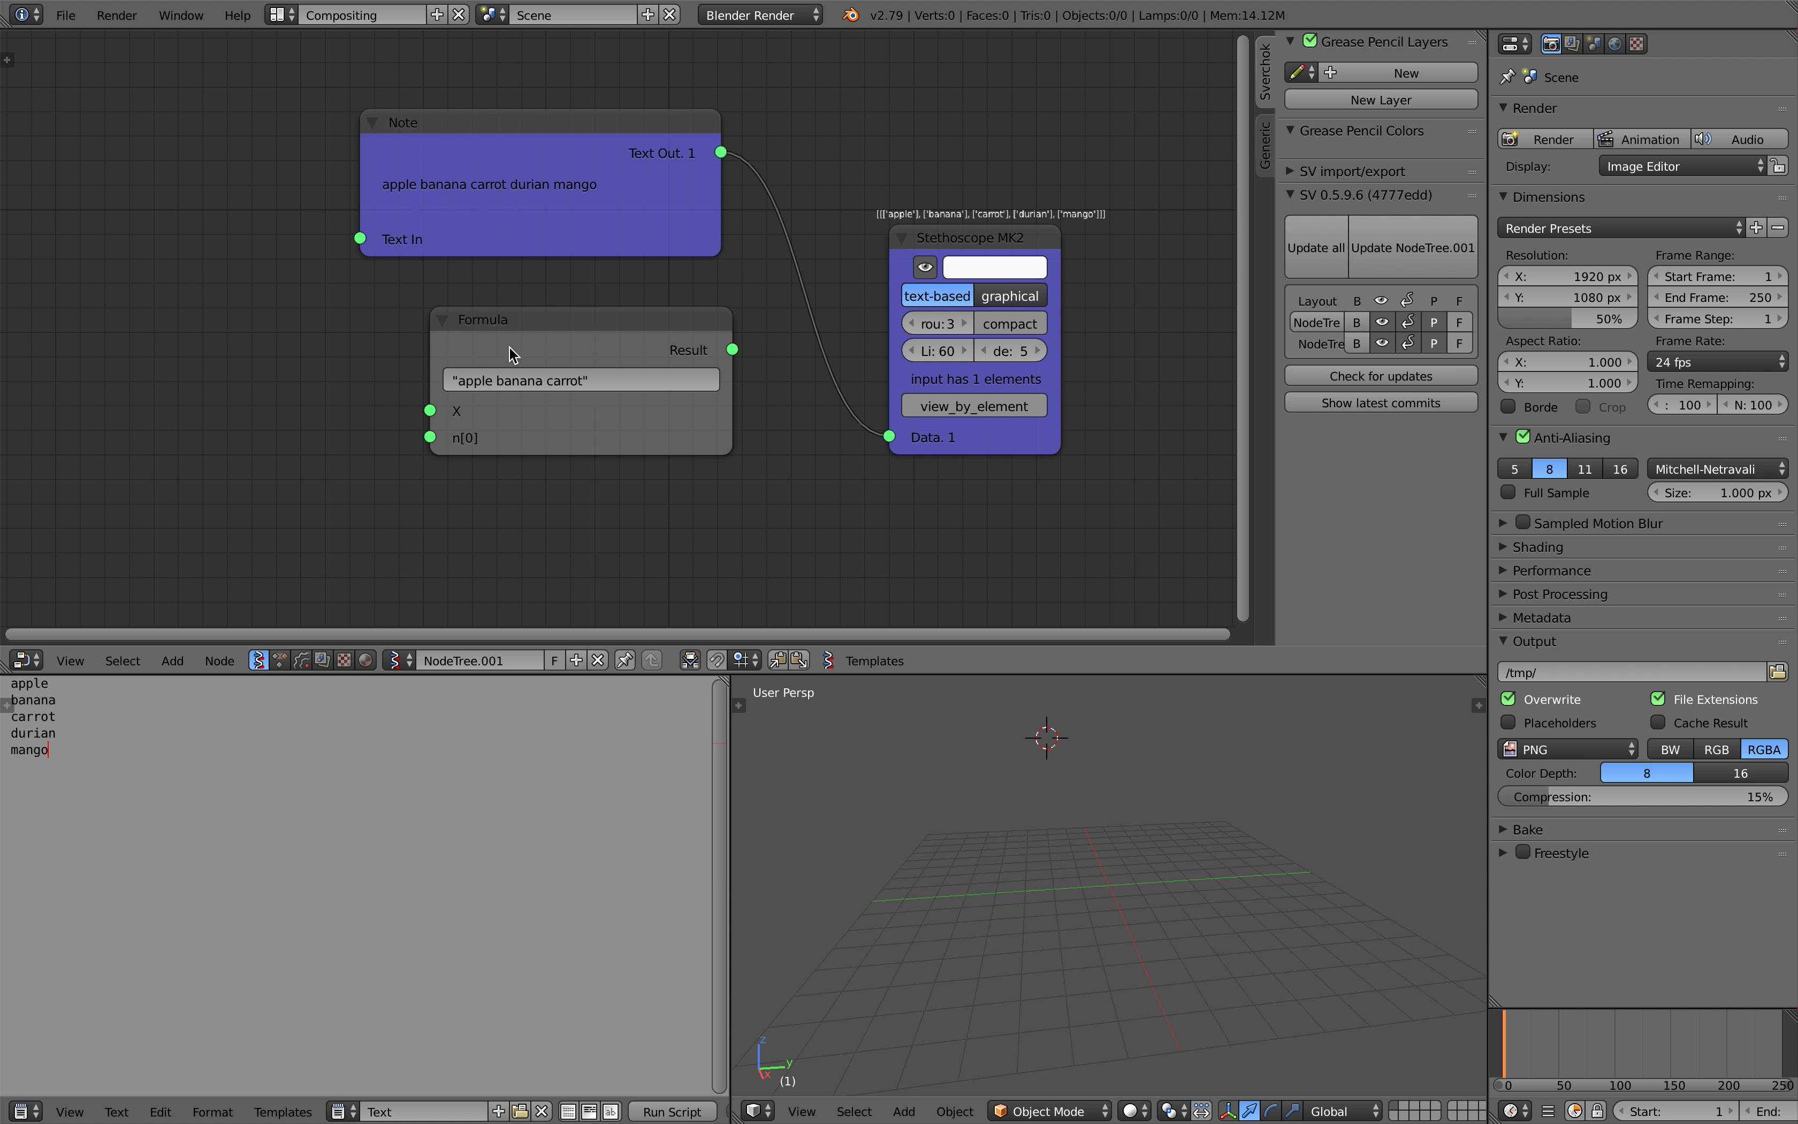
pyautogui.click(507, 324)
pyautogui.press('x')
# - Rearrange the Note and Stethoscope MK2 nodes closer together and save the blend file
pyautogui.moveTo(505, 320); pyautogui.dragTo(469, 361, button='middle')
pyautogui.scroll(5, 469, 361)
pyautogui.hotkey('ctrl', 's')
pyautogui.click(469, 362)
pyautogui.moveTo(406, 123); pyautogui.dragTo(350, 153)
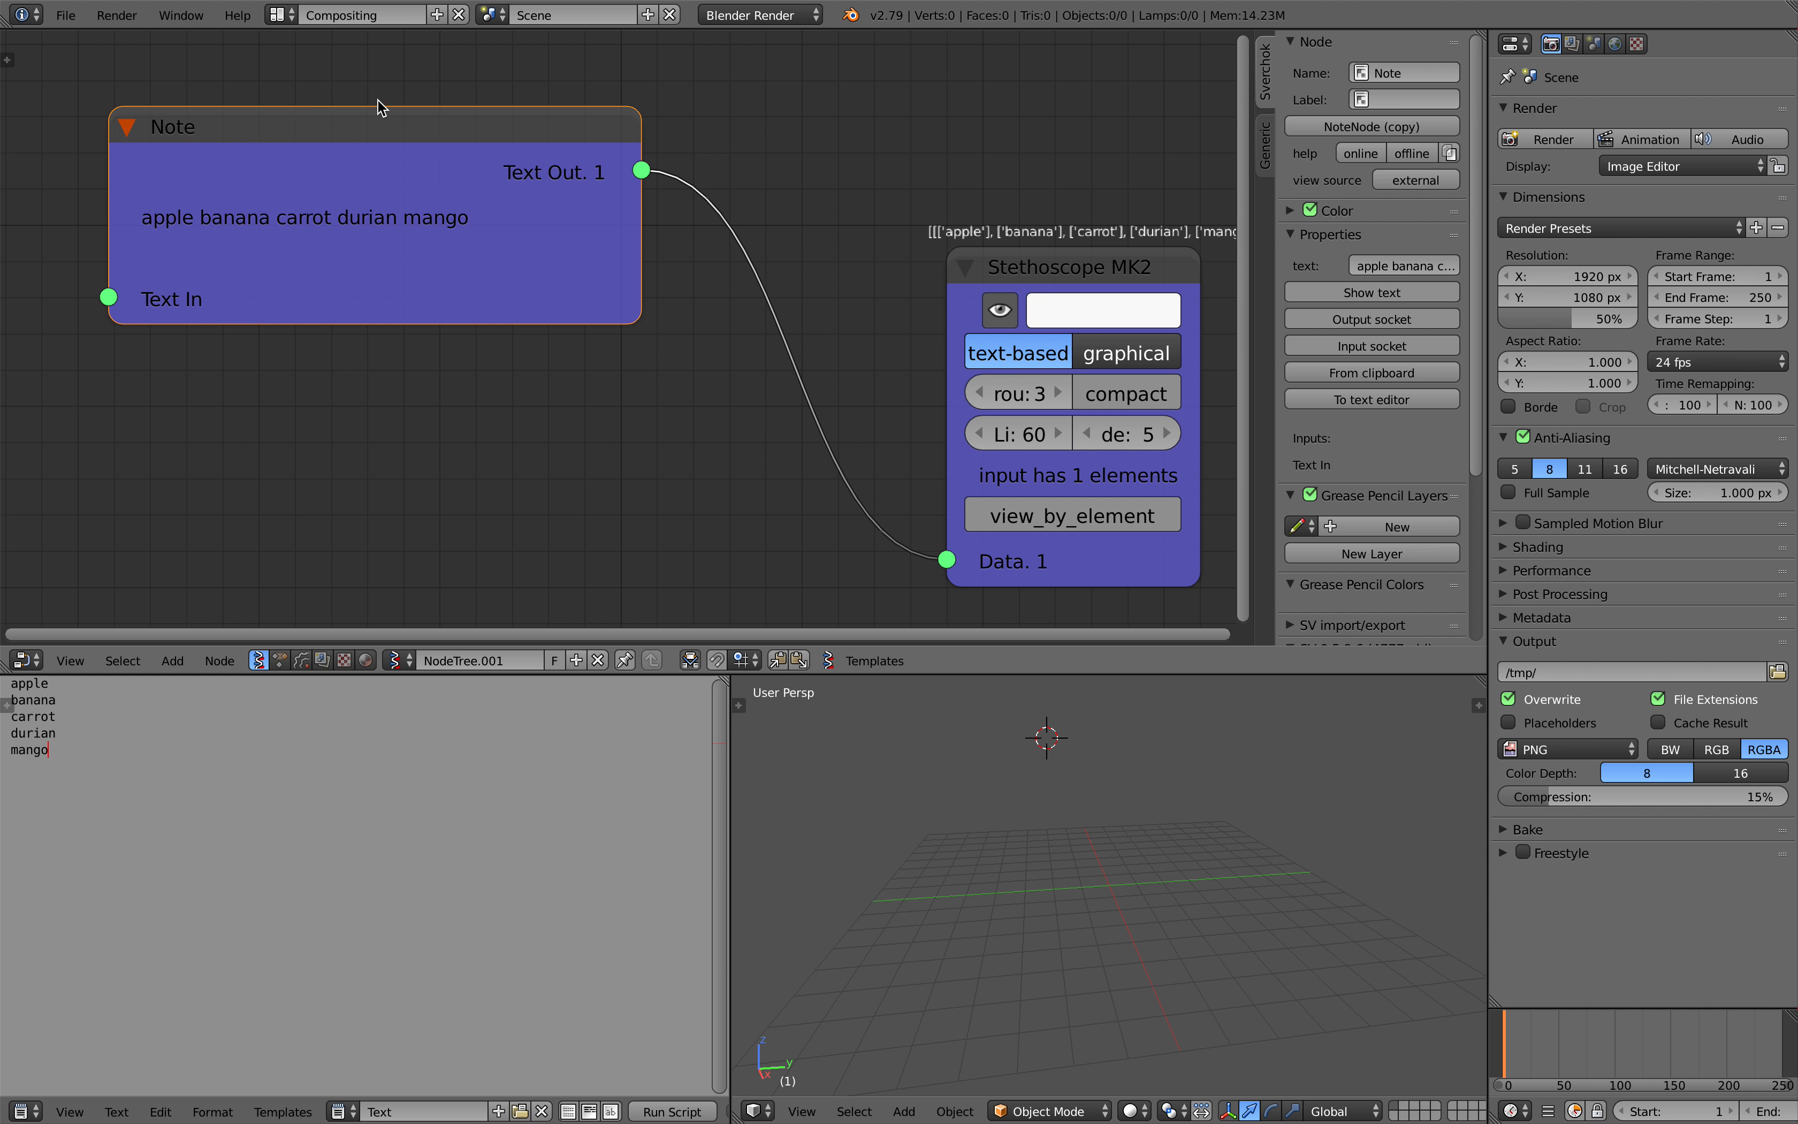
pyautogui.scroll(-4, 405, 192)
pyautogui.moveTo(807, 266); pyautogui.dragTo(749, 251, button='middle')
pyautogui.moveTo(868, 264); pyautogui.dragTo(757, 256)
pyautogui.hotkey('ctrl', 's')
pyautogui.click(760, 258)
pyautogui.moveTo(338, 254); pyautogui.dragTo(309, 277)
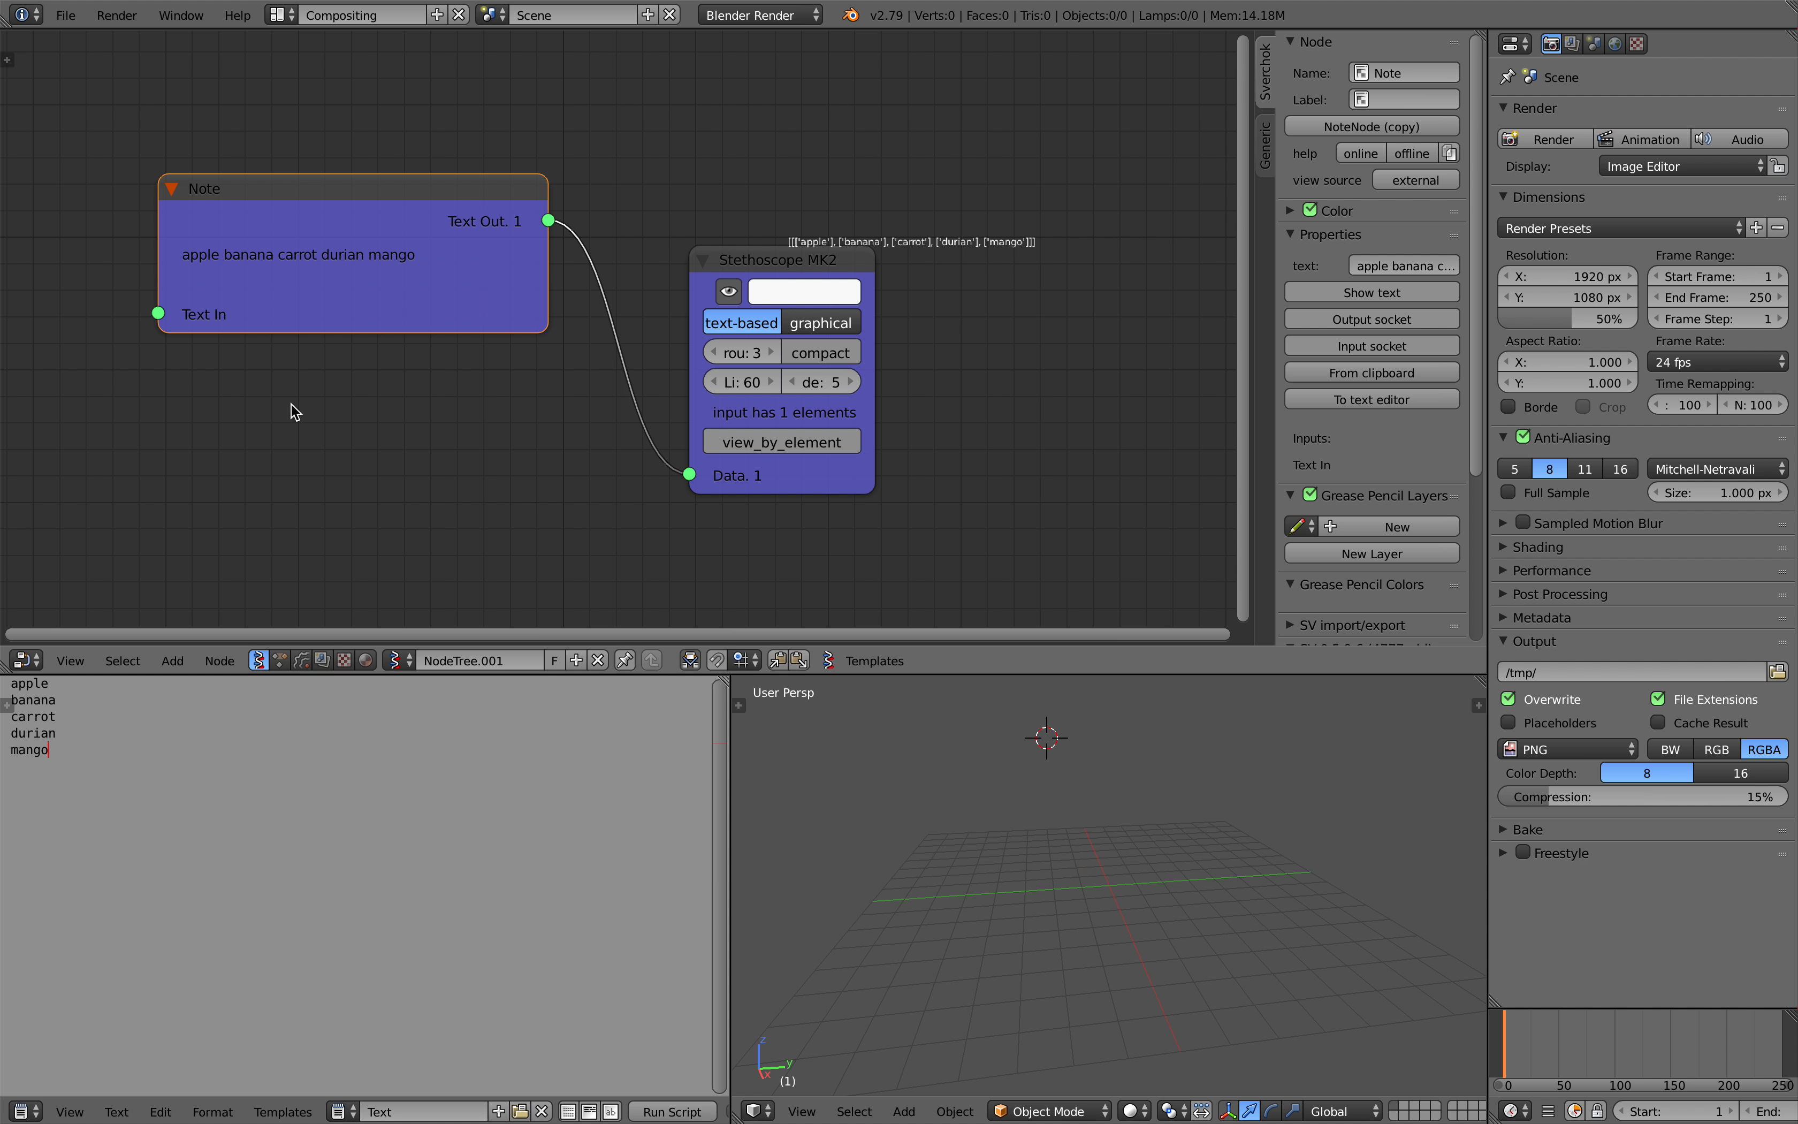
# - Copy the whole five-line fruit list from the text block and fill the Note node from the clipboard
pyautogui.hotkey('ctrl', 'a')
pyautogui.hotkey('ctrl', 'c')
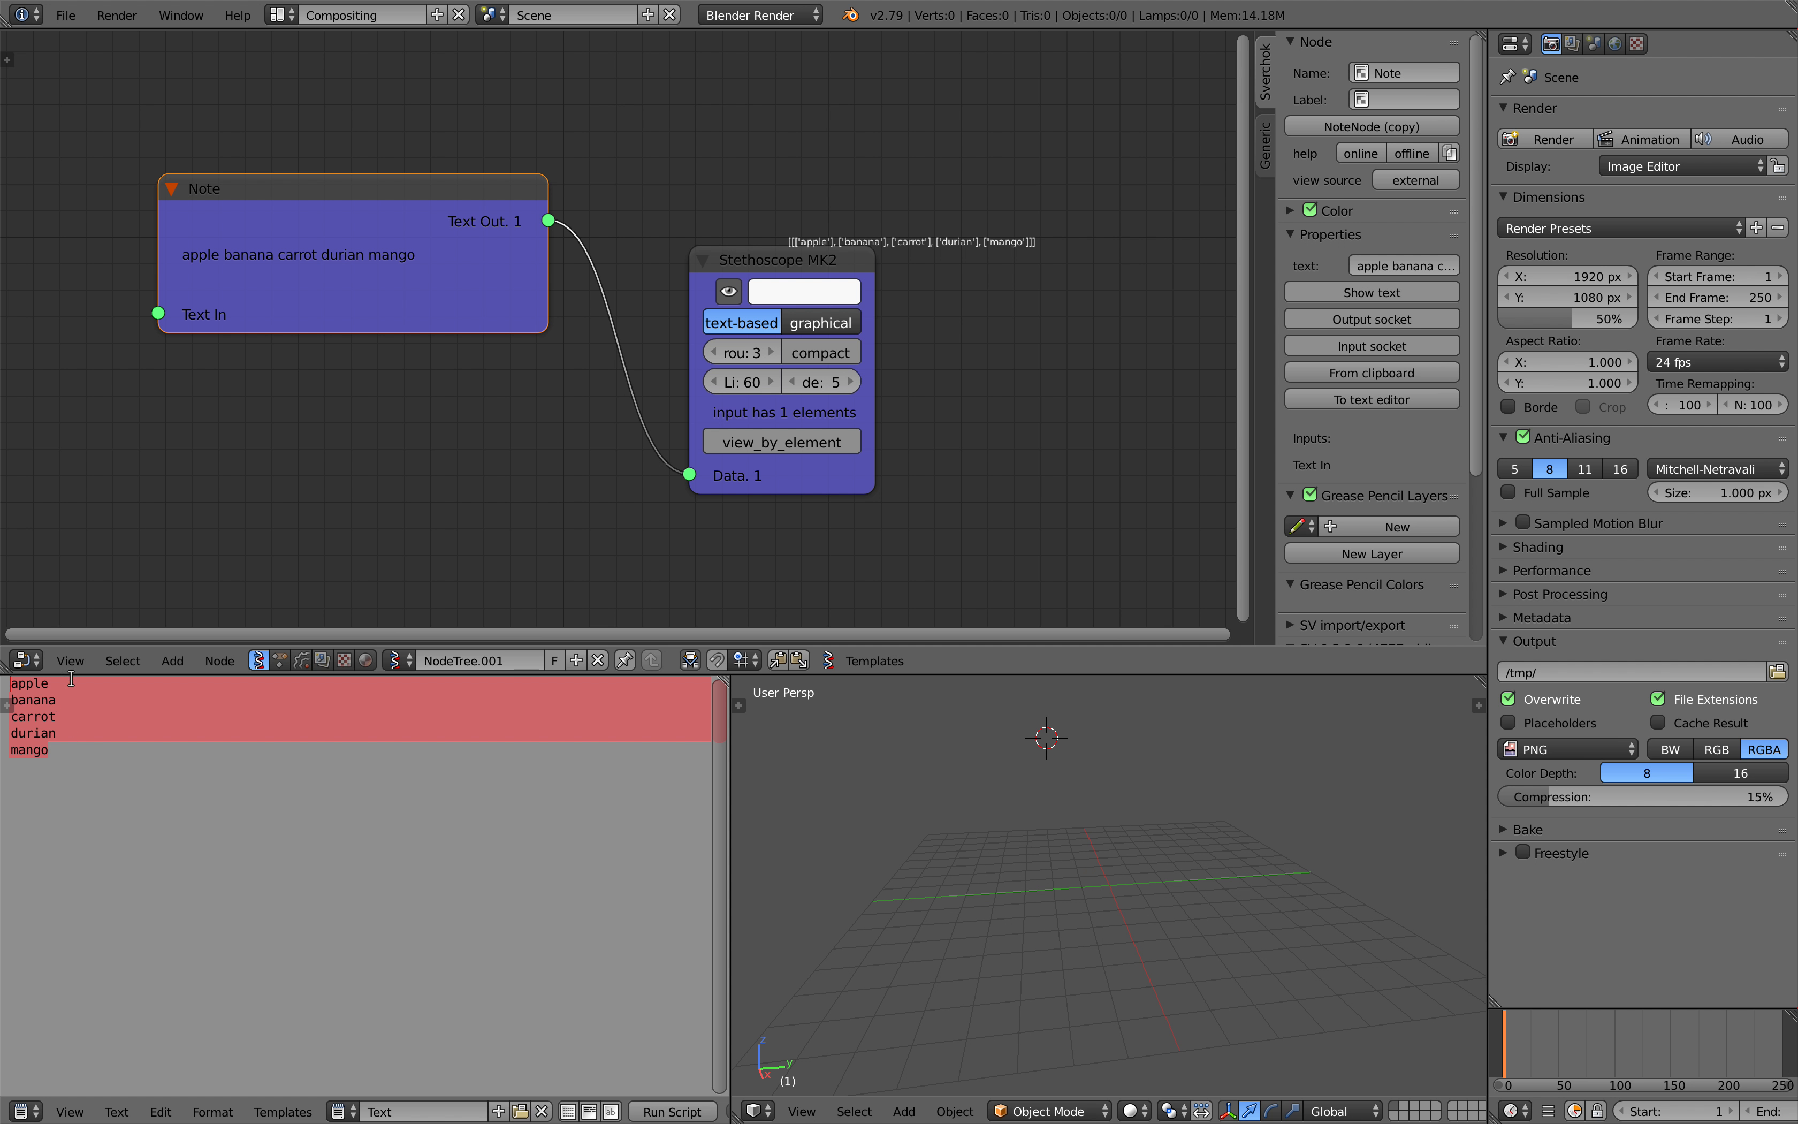
pyautogui.moveTo(608, 439); pyautogui.dragTo(662, 432, button='middle')
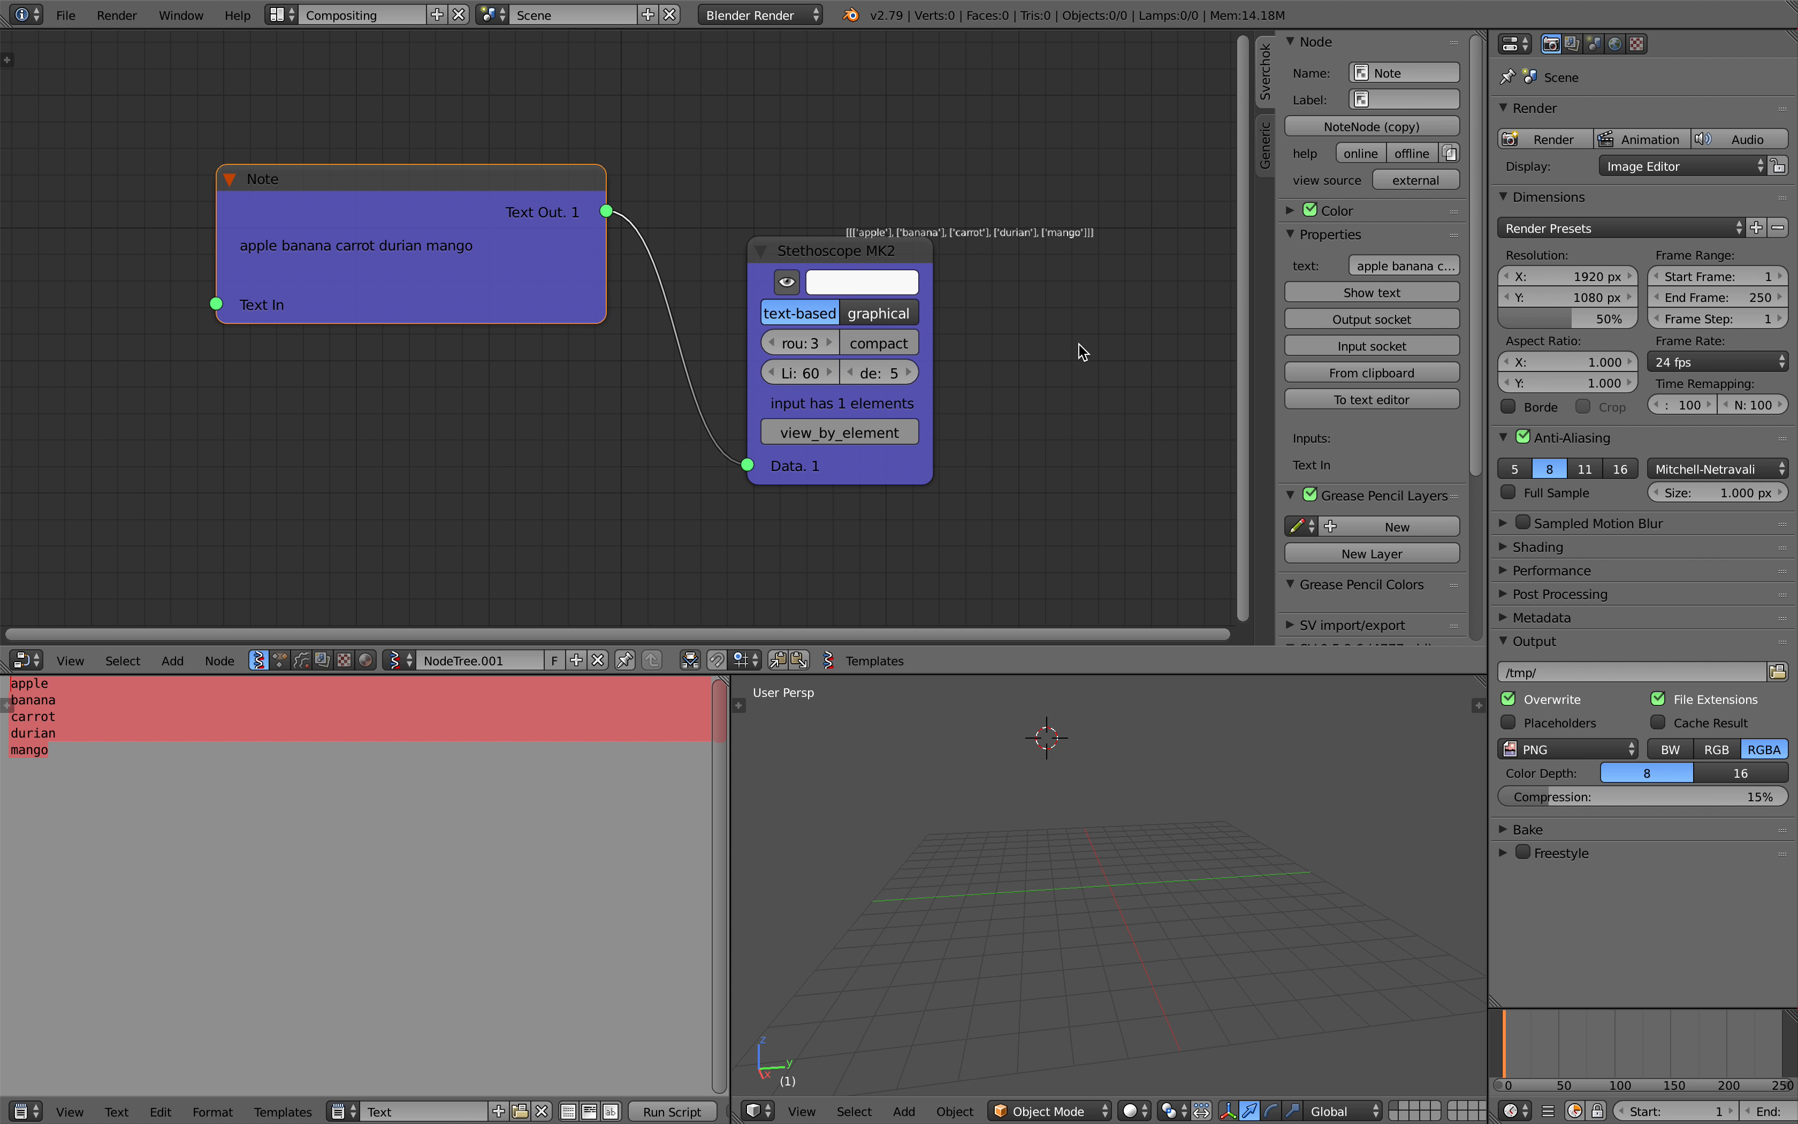
pyautogui.moveTo(425, 176); pyautogui.dragTo(425, 195)
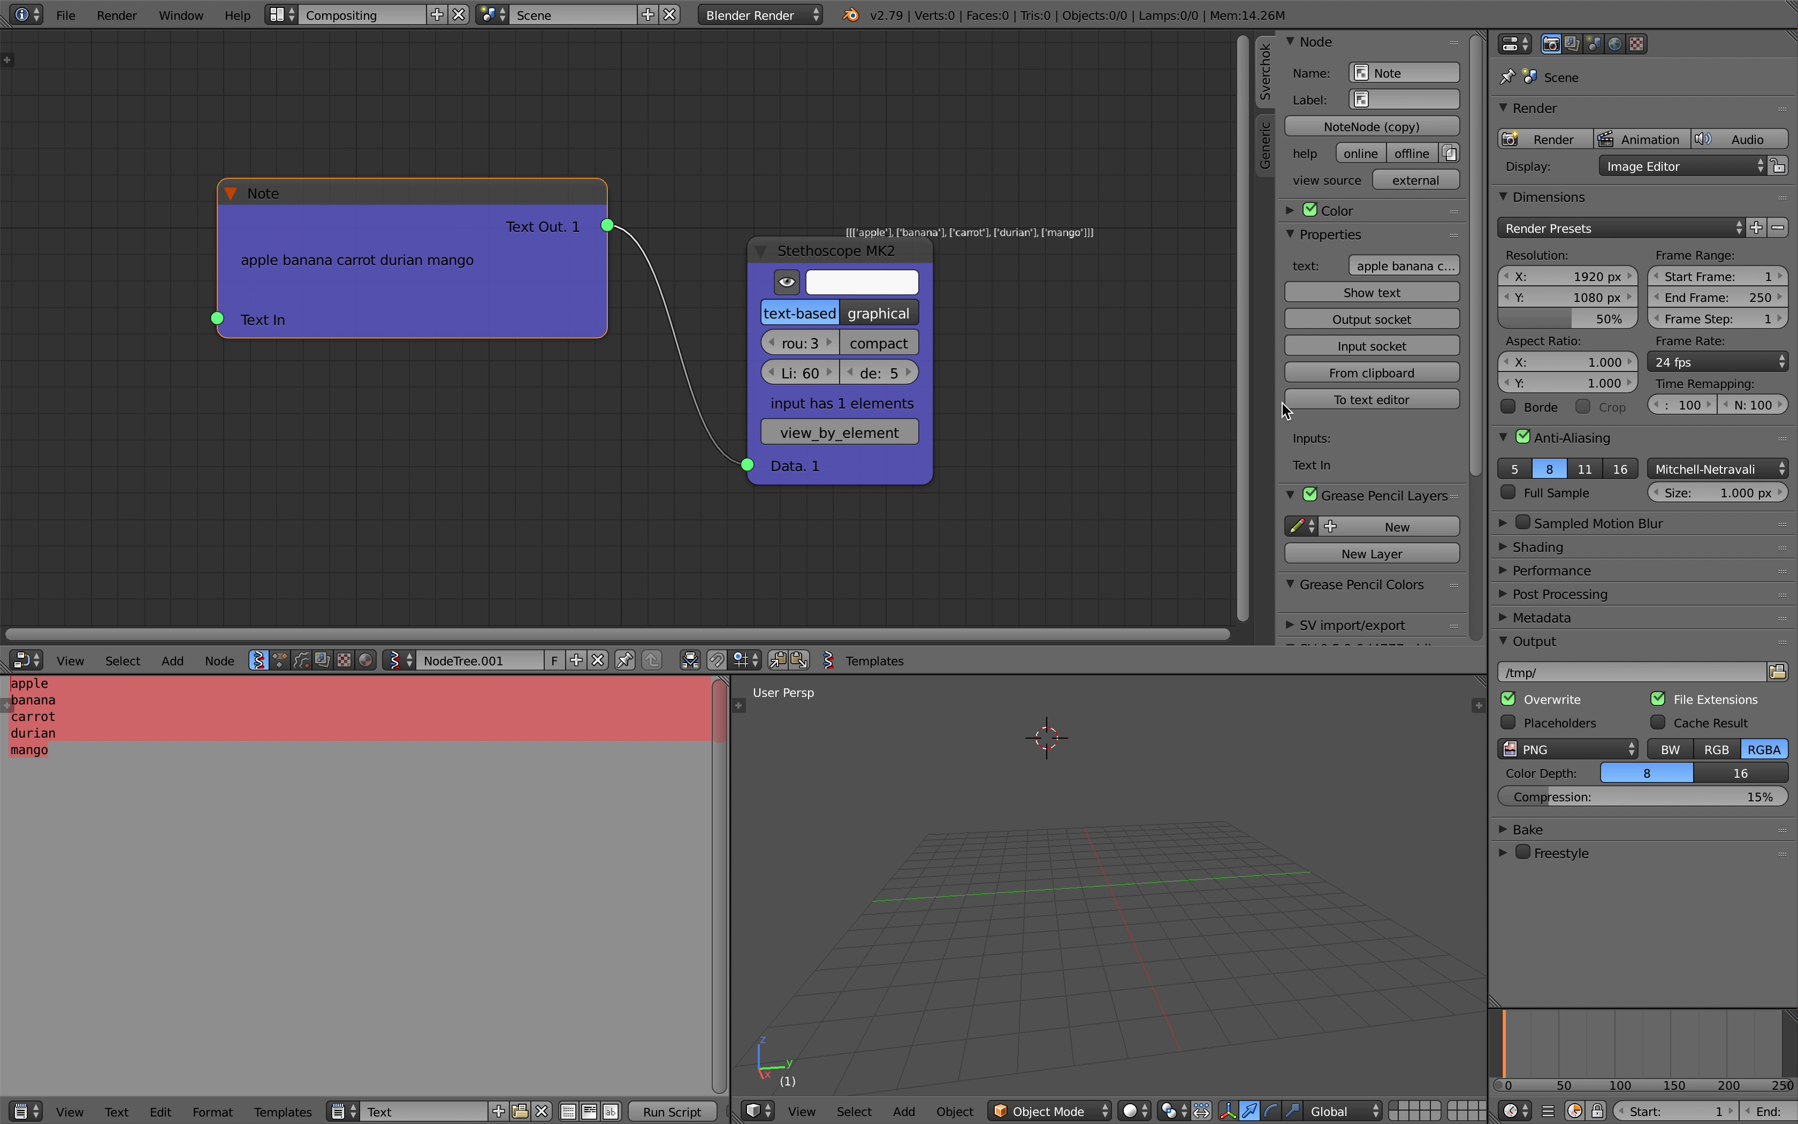
pyautogui.click(1350, 373)
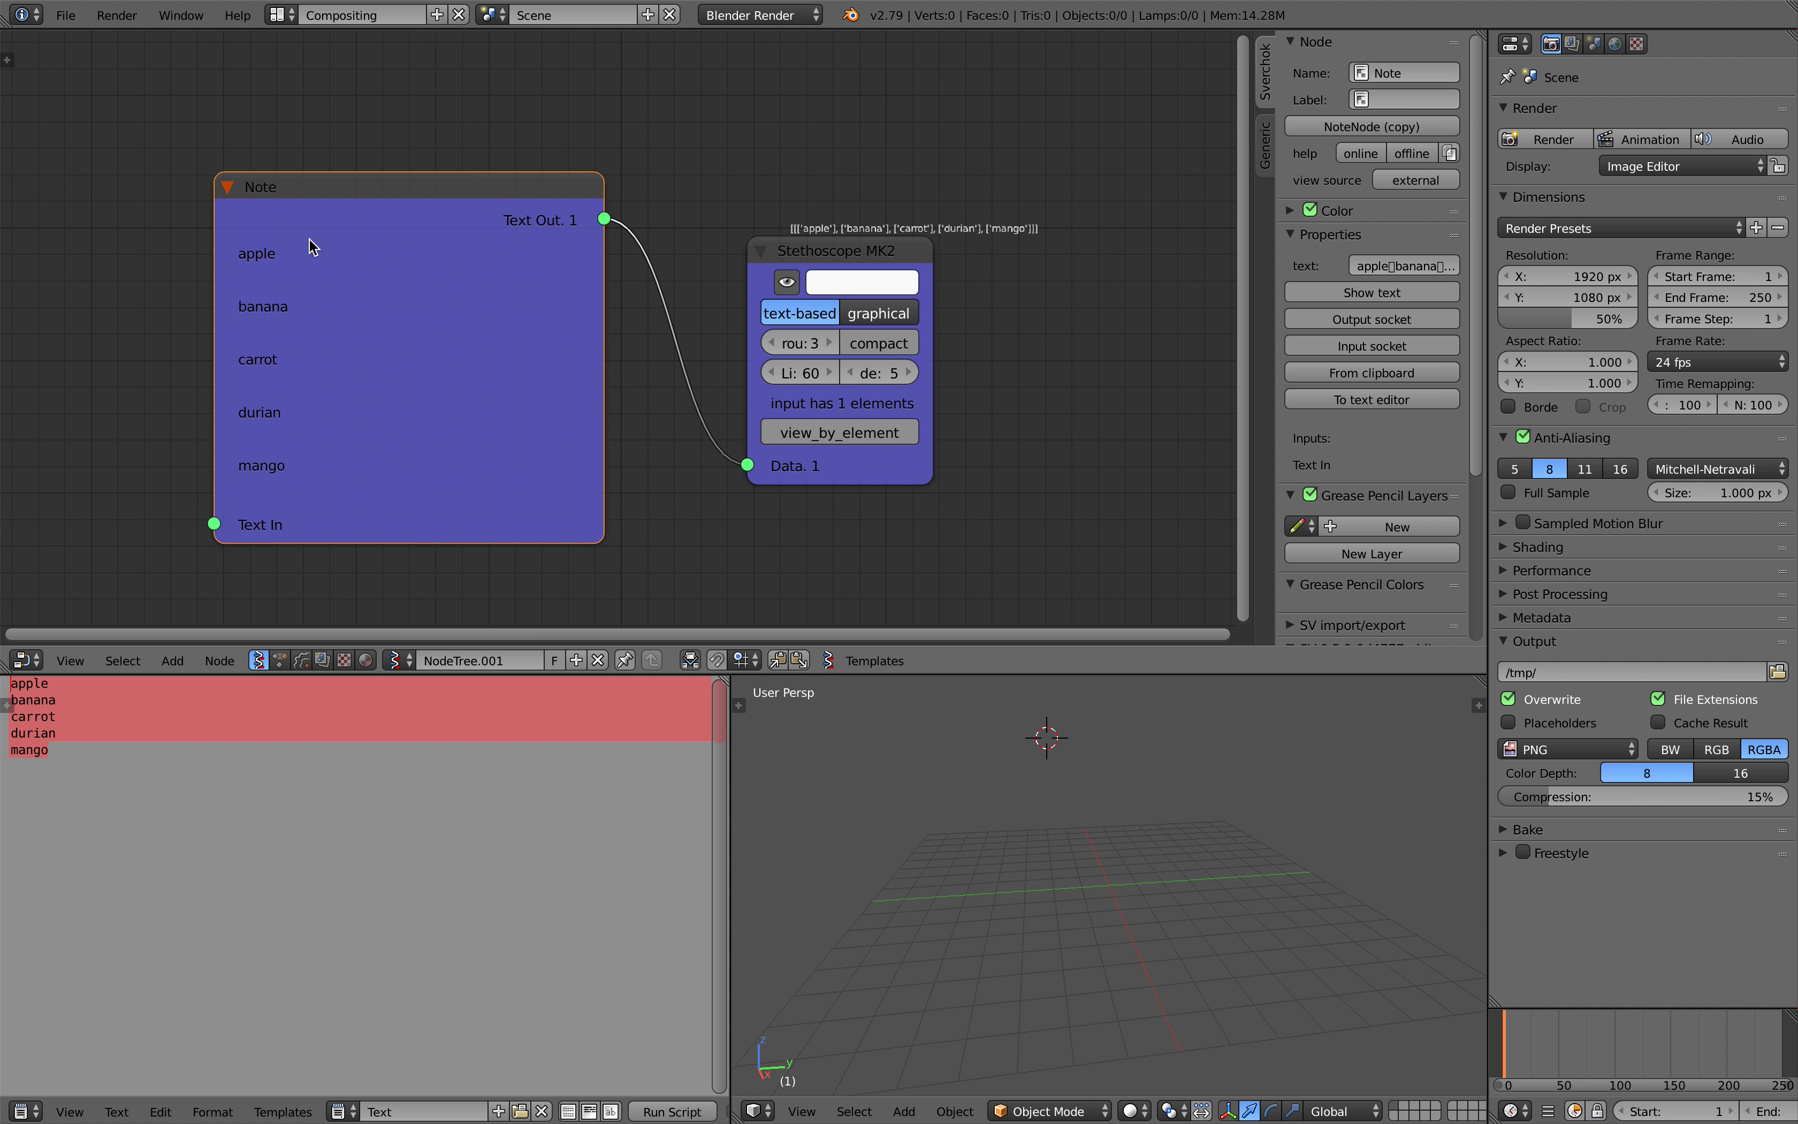
# - Examine the Stethoscope MK2 readout of the multi-line Note and move the Stethoscope farther from the Note
pyautogui.moveTo(562, 371); pyautogui.dragTo(468, 448, button='middle')
pyautogui.scroll(6, 631, 334)
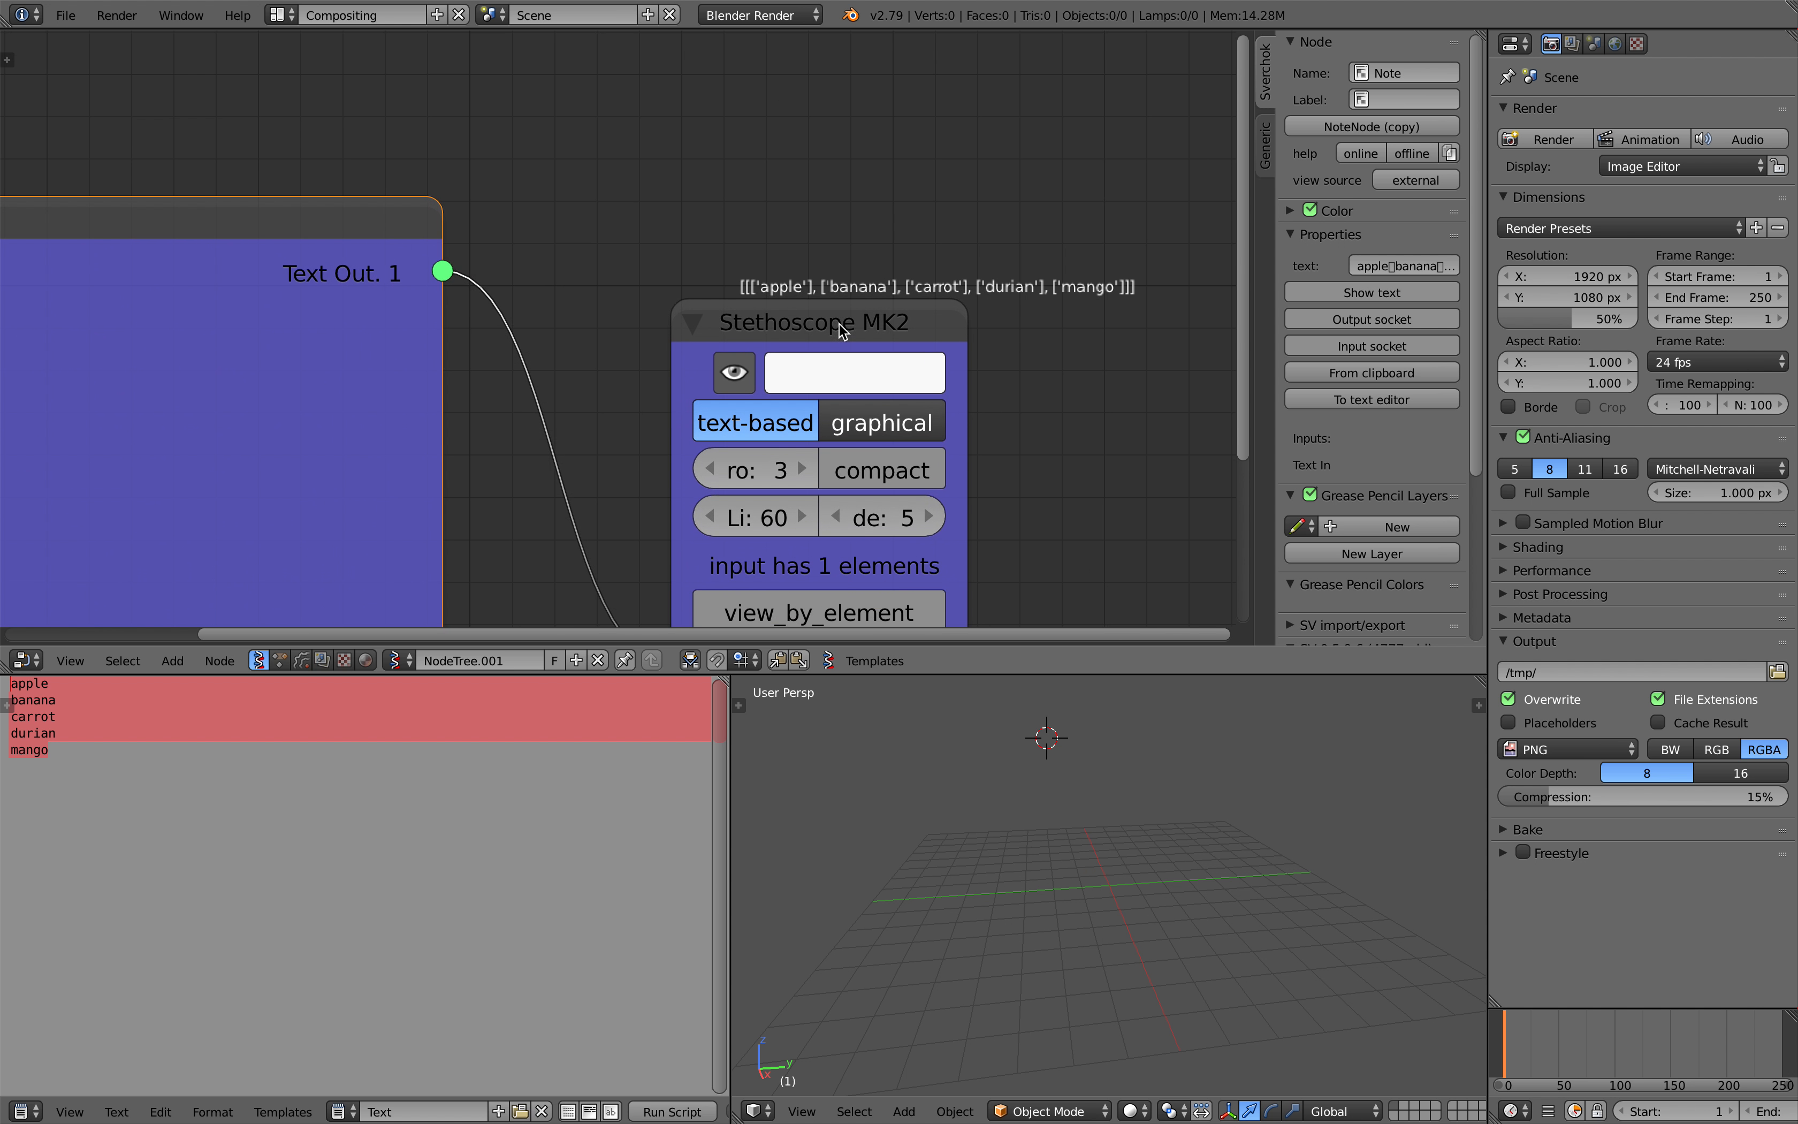
pyautogui.scroll(-3, 1000, 311)
pyautogui.moveTo(895, 324); pyautogui.dragTo(1018, 343)
pyautogui.scroll(-1, 995, 344)
pyautogui.moveTo(619, 383); pyautogui.dragTo(742, 289, button='middle')
pyautogui.scroll(-2, 732, 303)
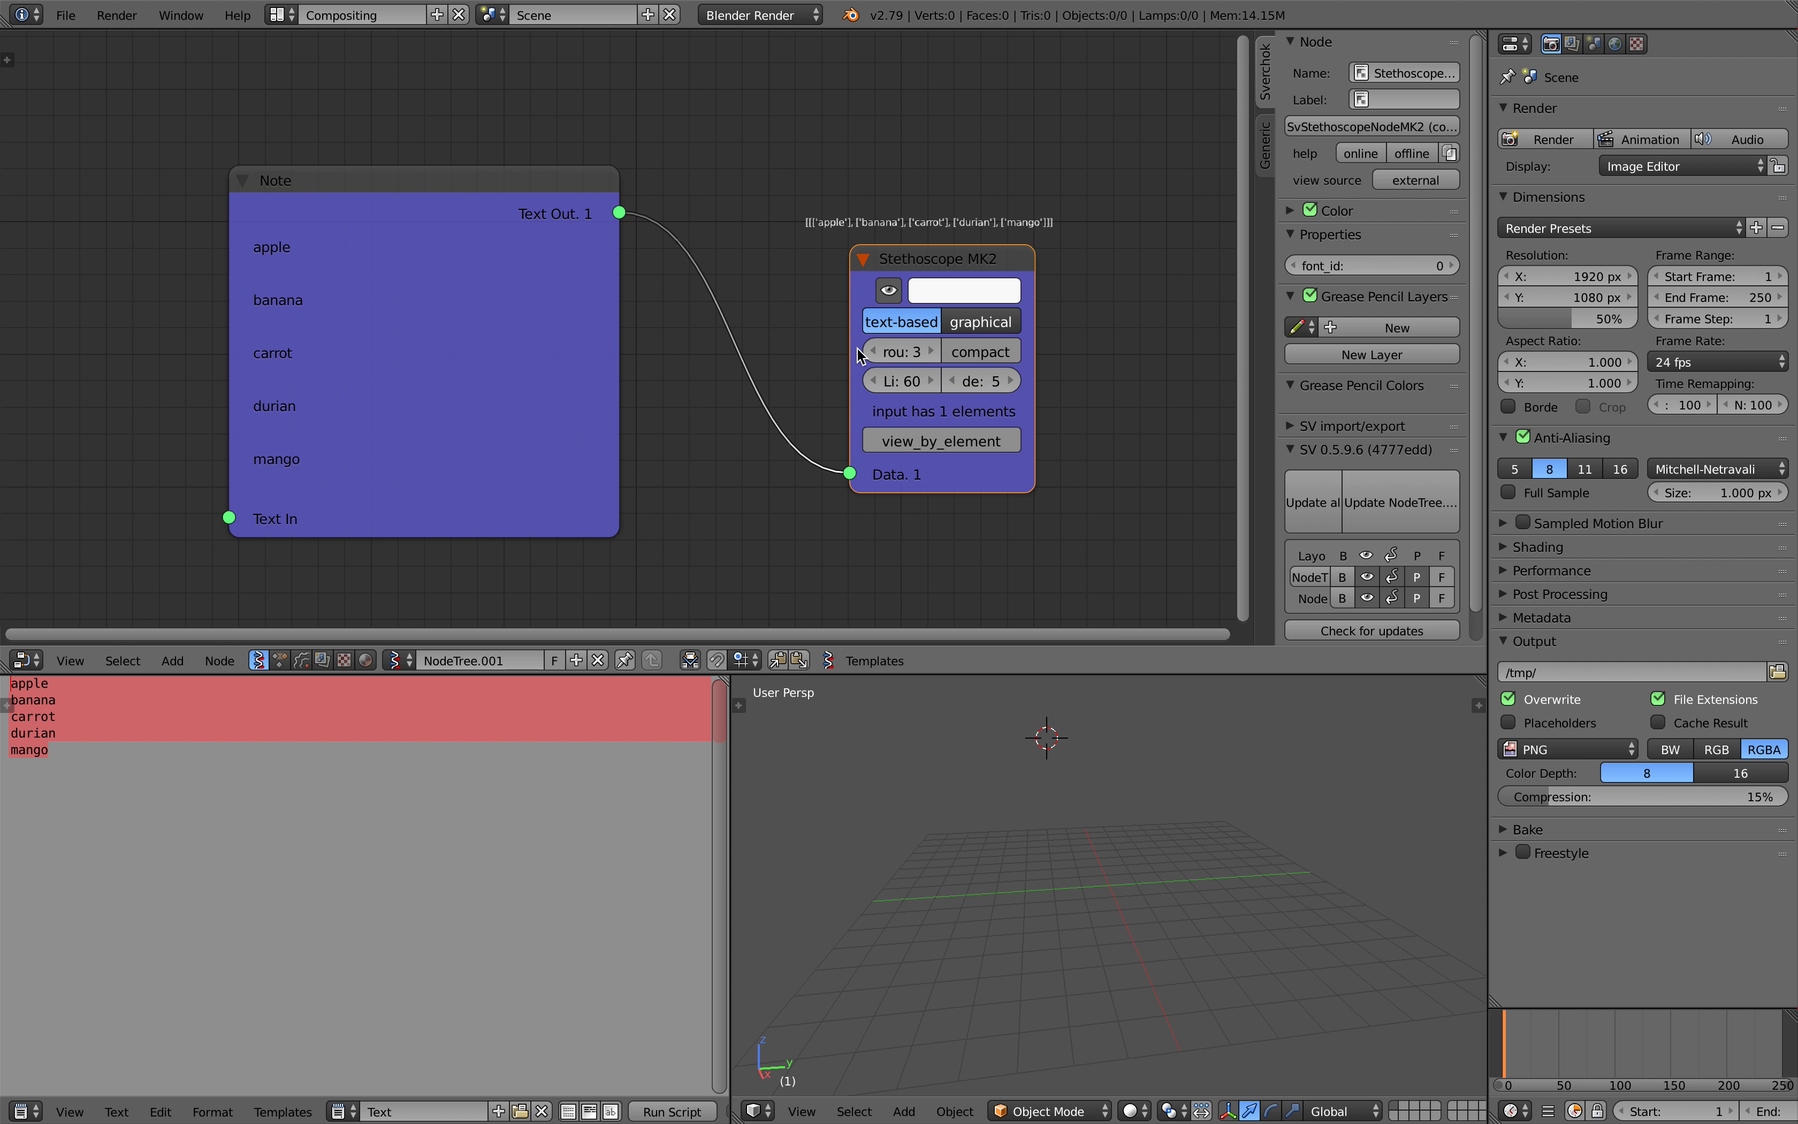
# - Switch to the Safari browser and open randomwordgenerator.com in a new tab
pyautogui.hotkey('ctrl', 'Right')
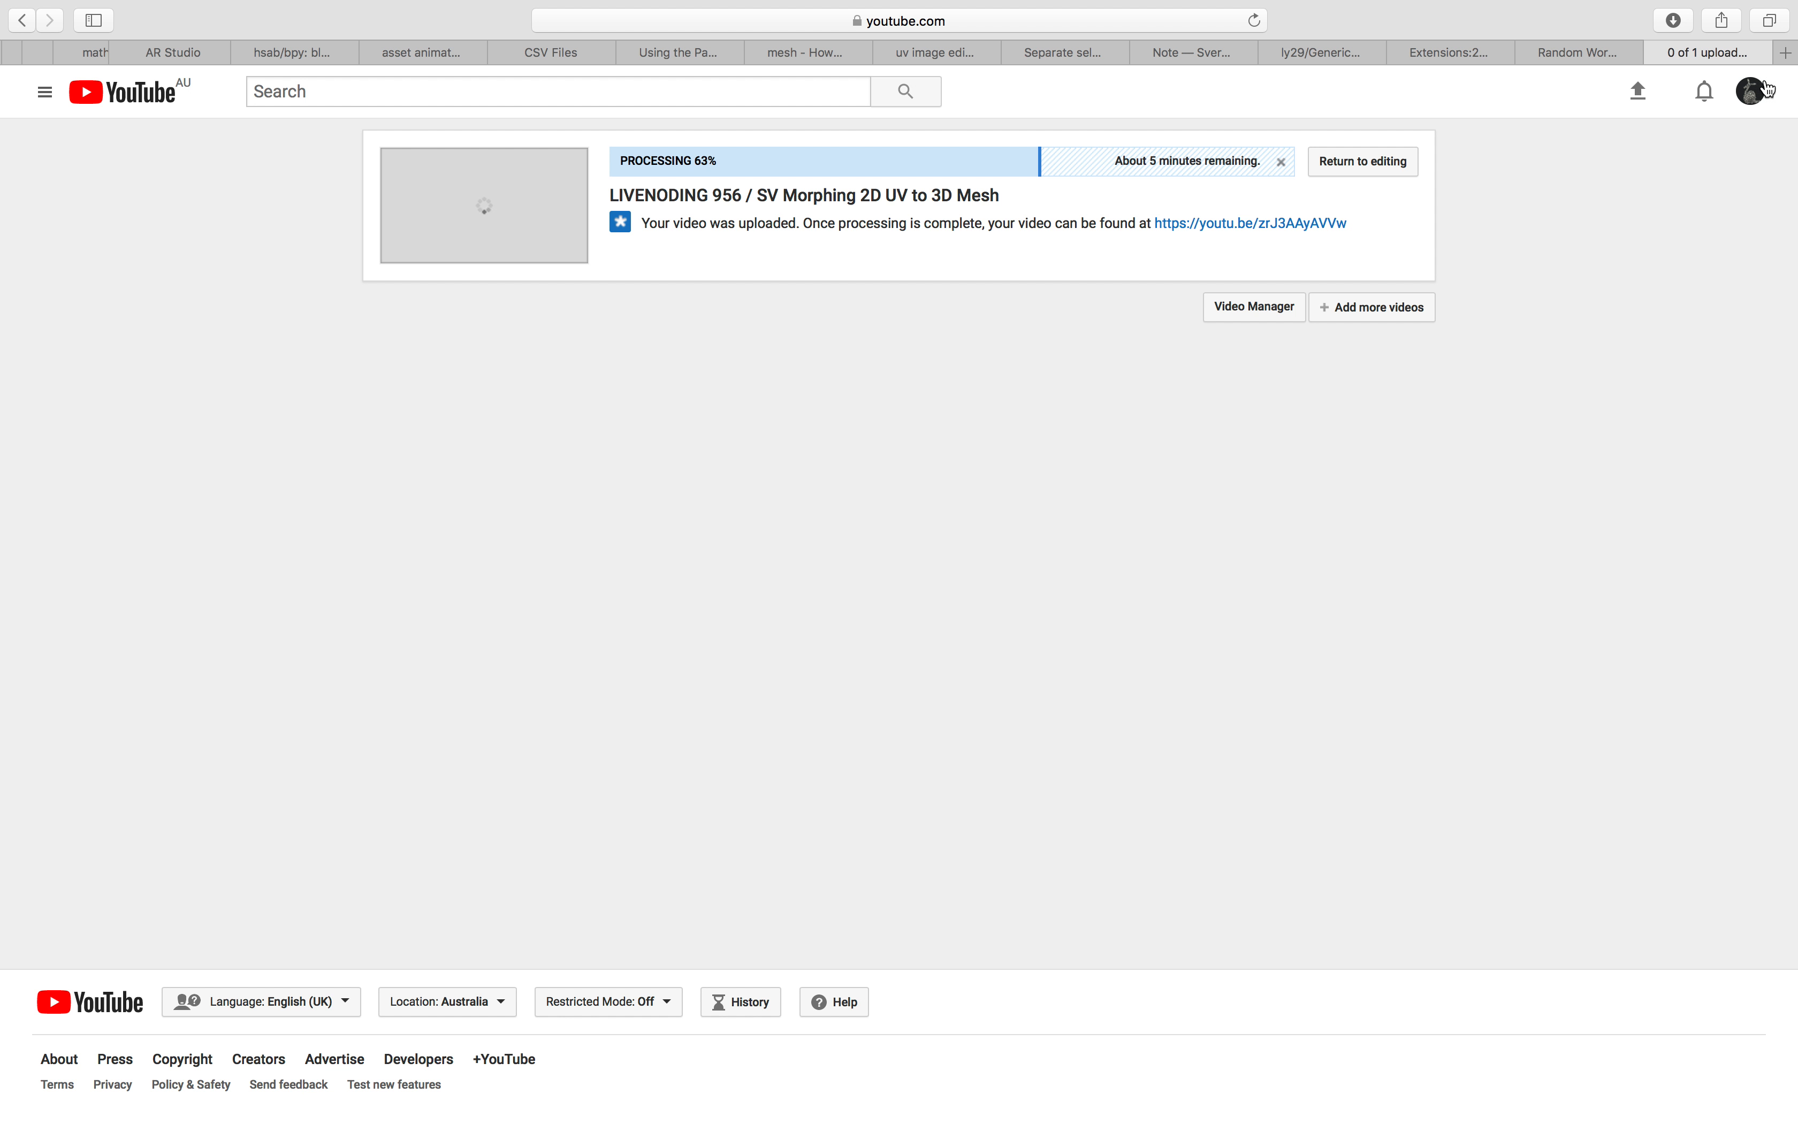
pyautogui.click(1786, 54)
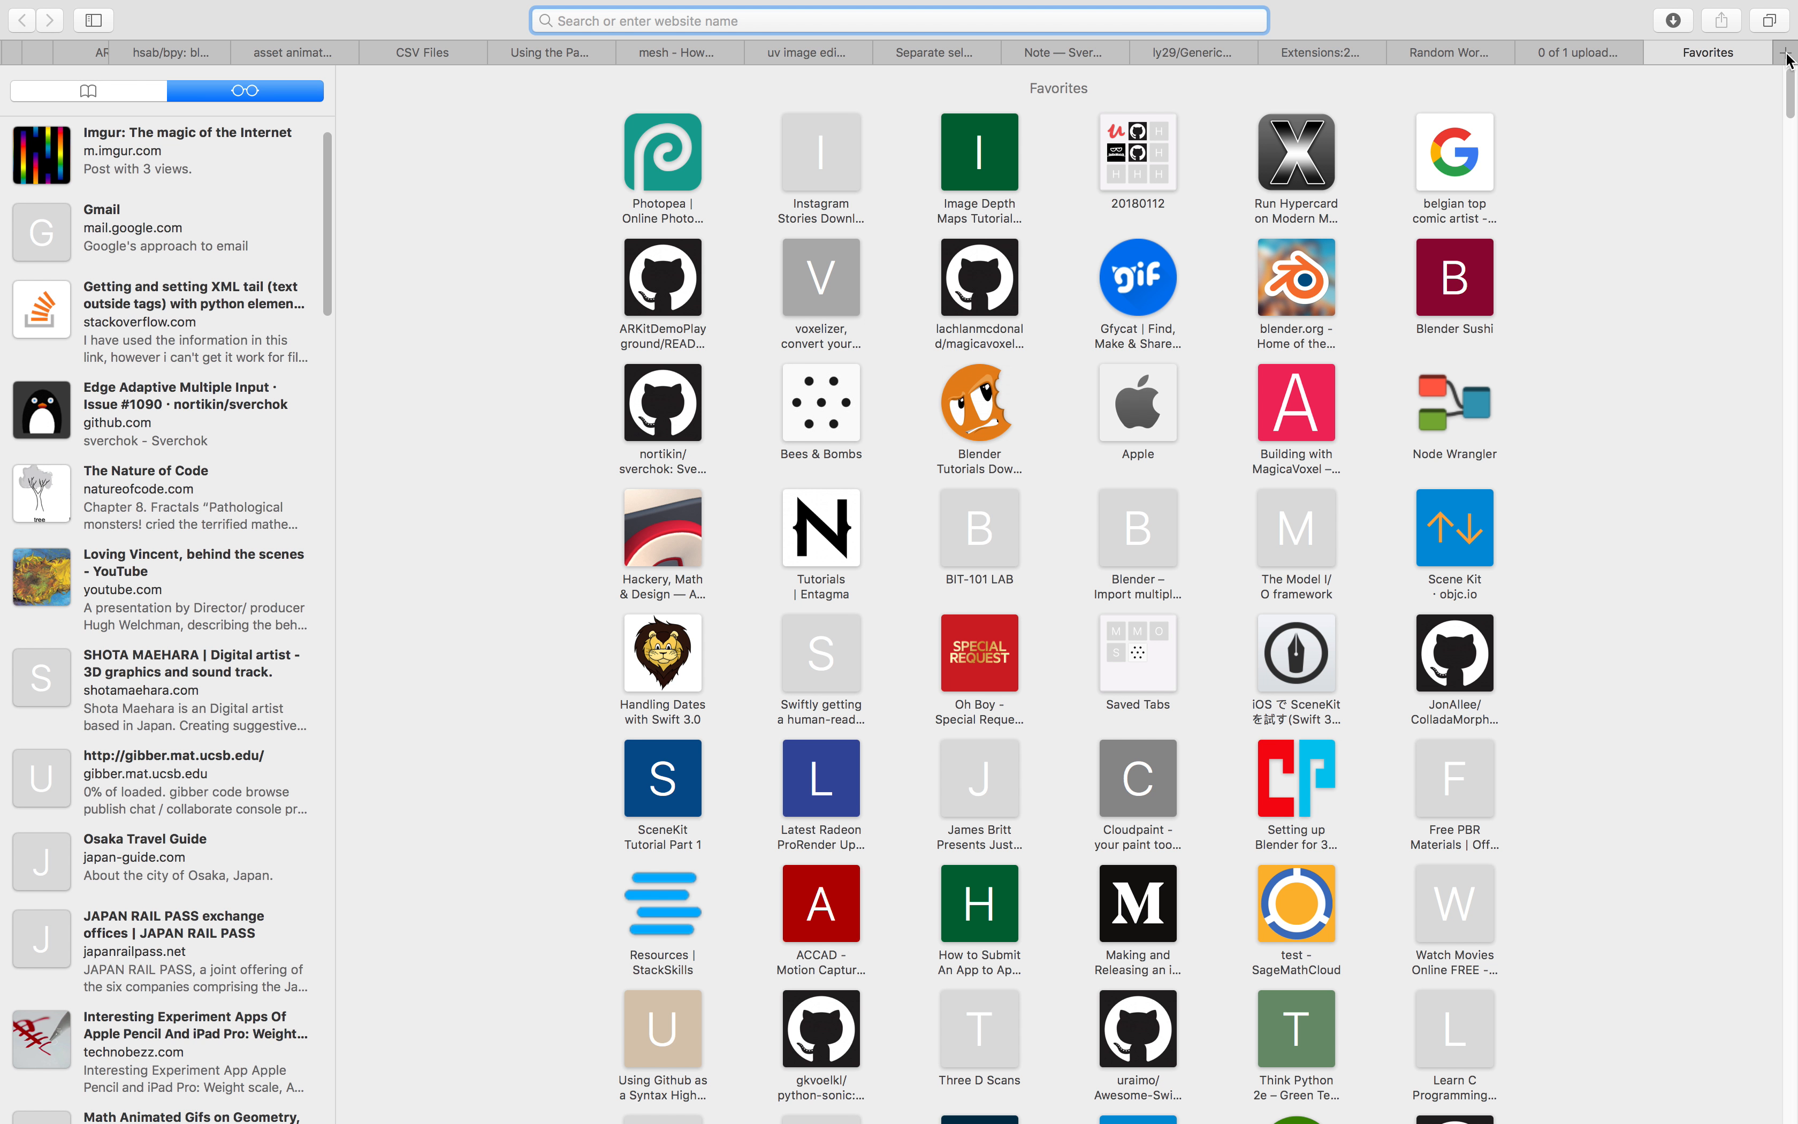
pyautogui.write('random word')
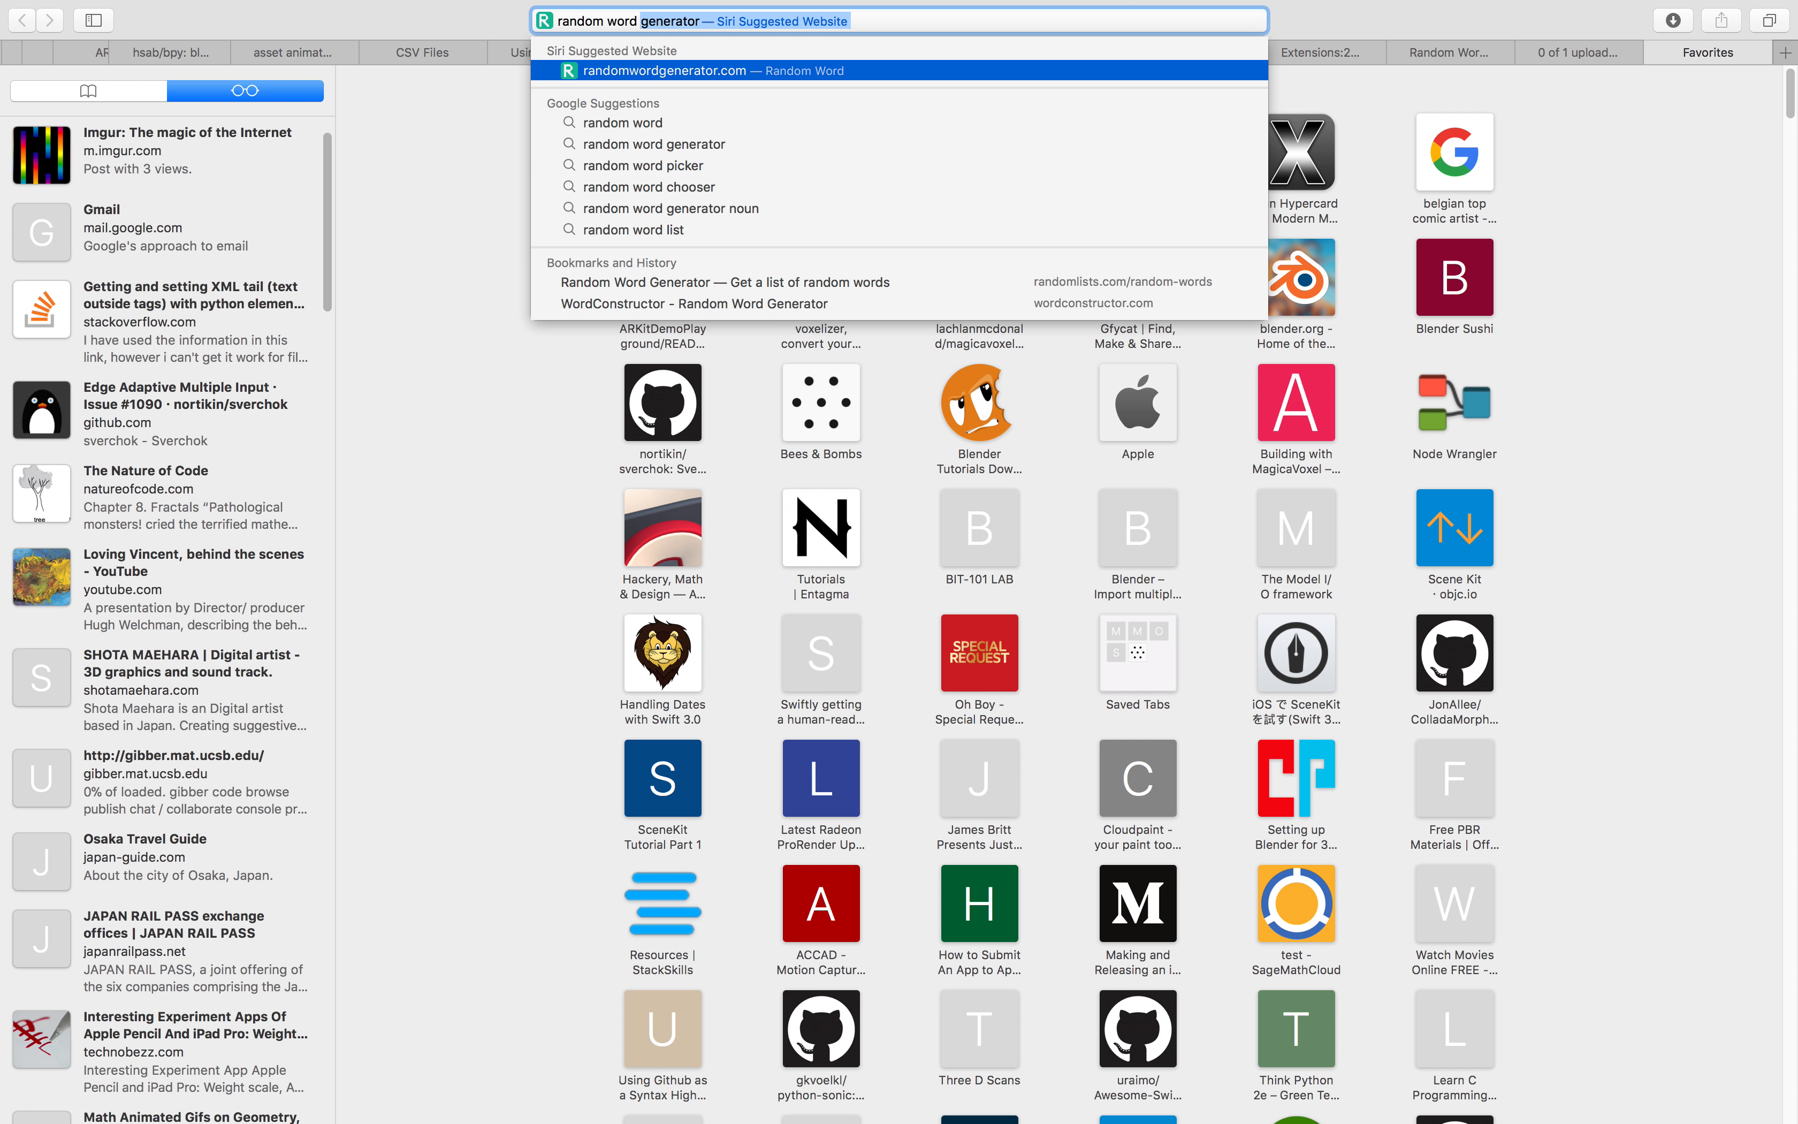
pyautogui.press('Return')
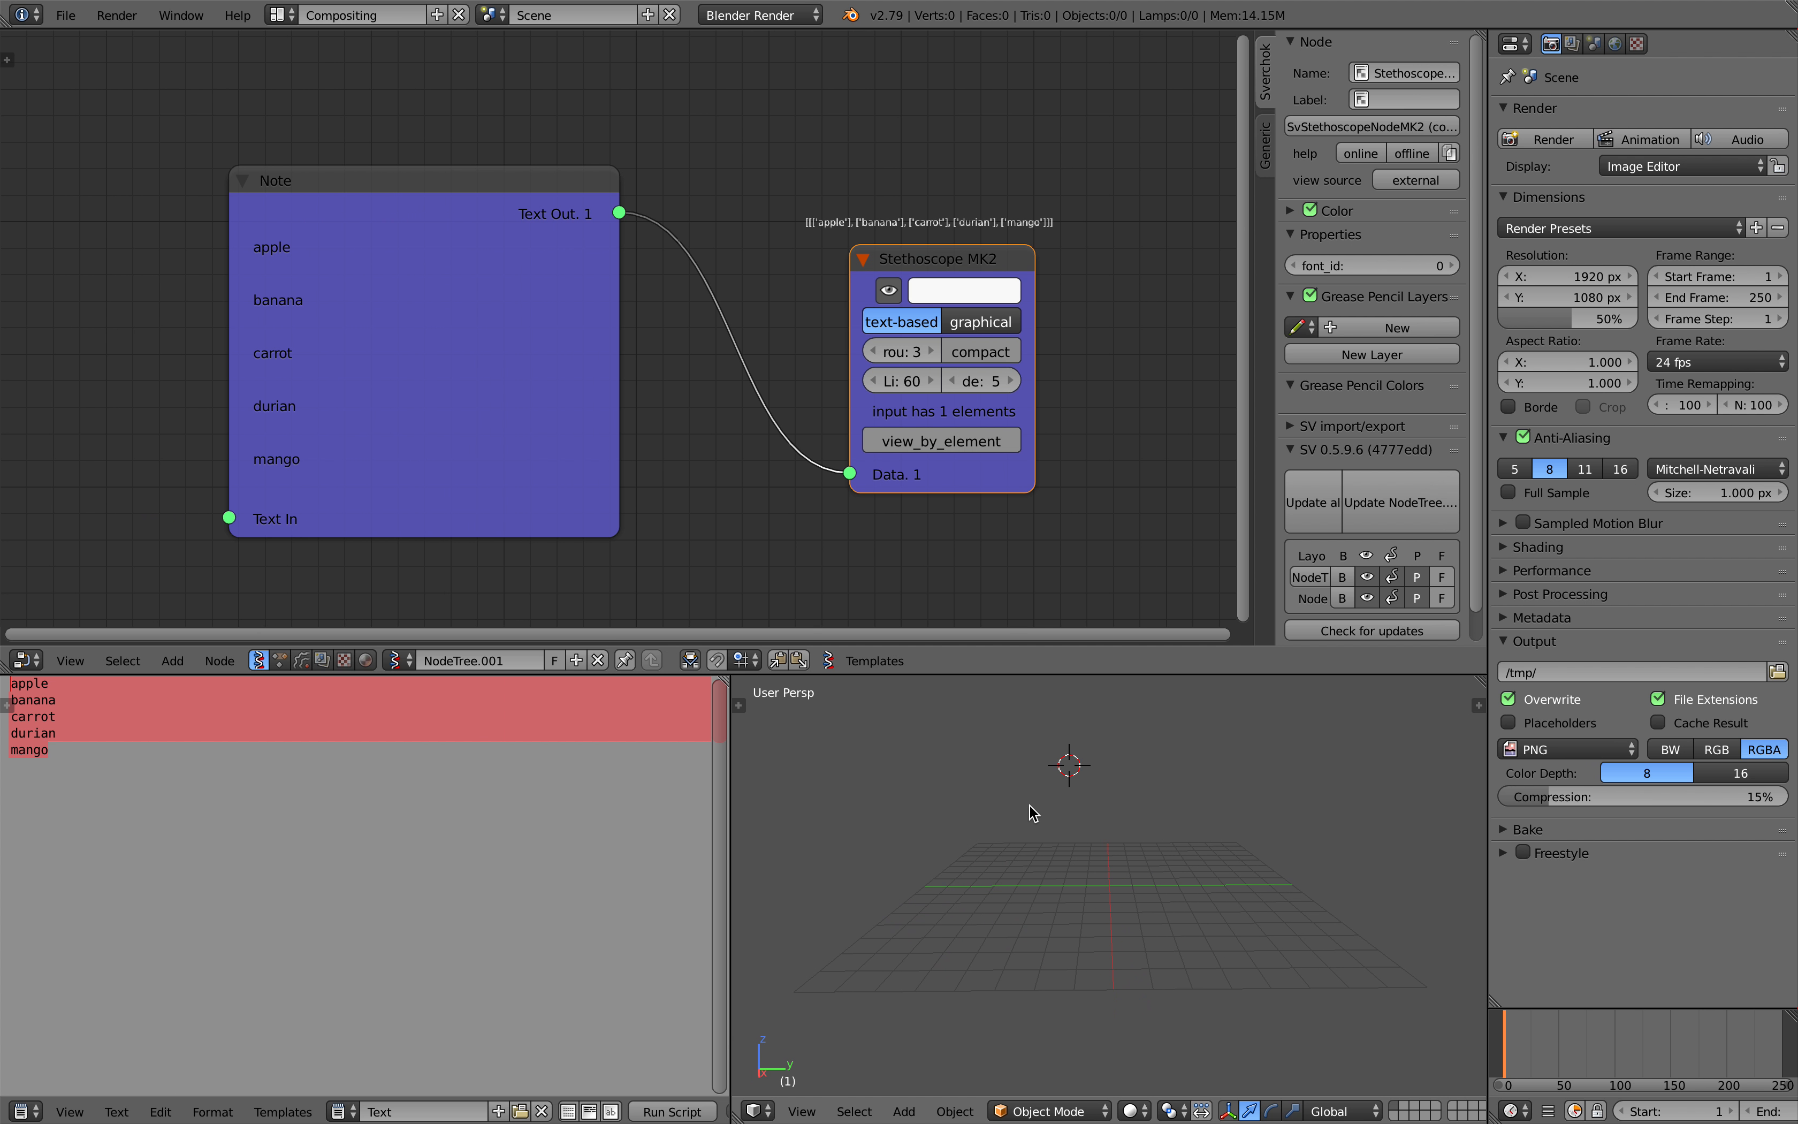
# - Back in Blender, add a torus mesh to the 3D scene and frame it in the viewport
pyautogui.hotkey('shift', 'a')
pyautogui.moveTo(1029, 808)
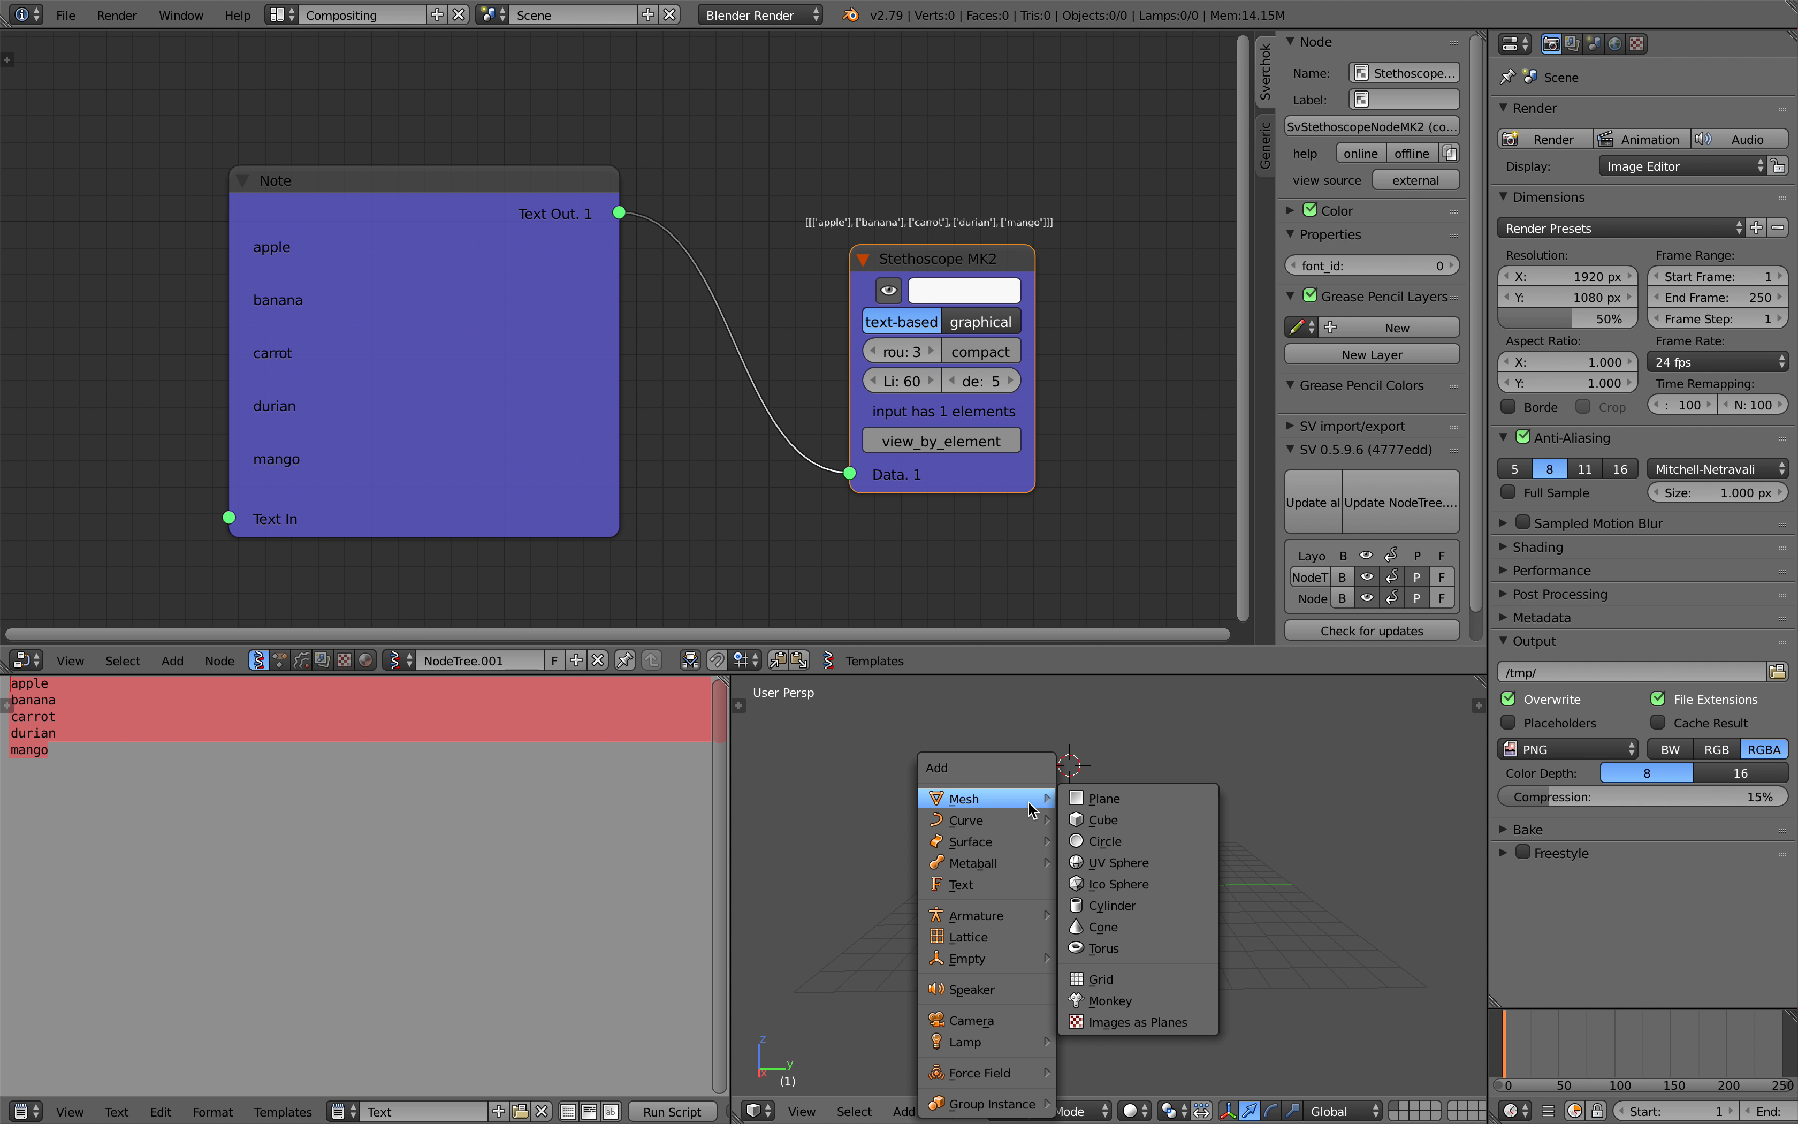
pyautogui.click(1103, 948)
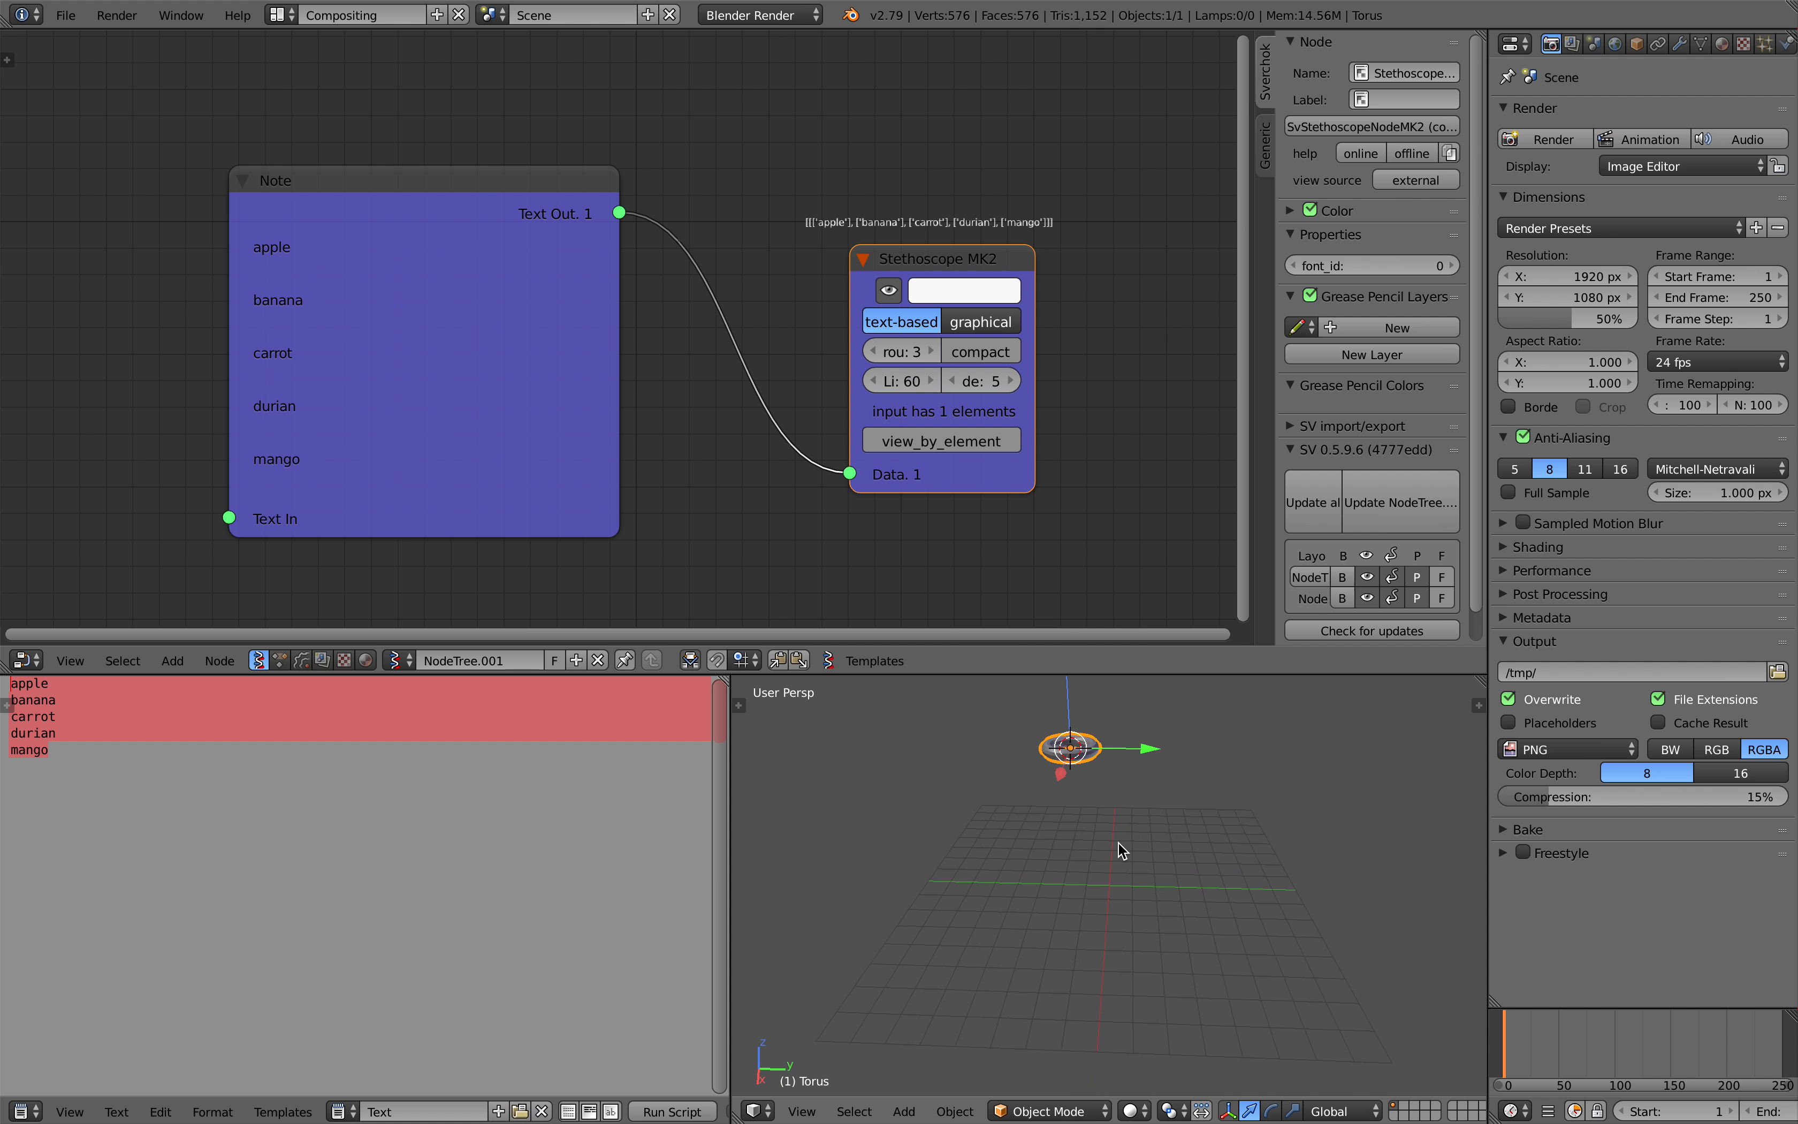
pyautogui.press('KP_Decimal')
pyautogui.scroll(2, 1112, 820)
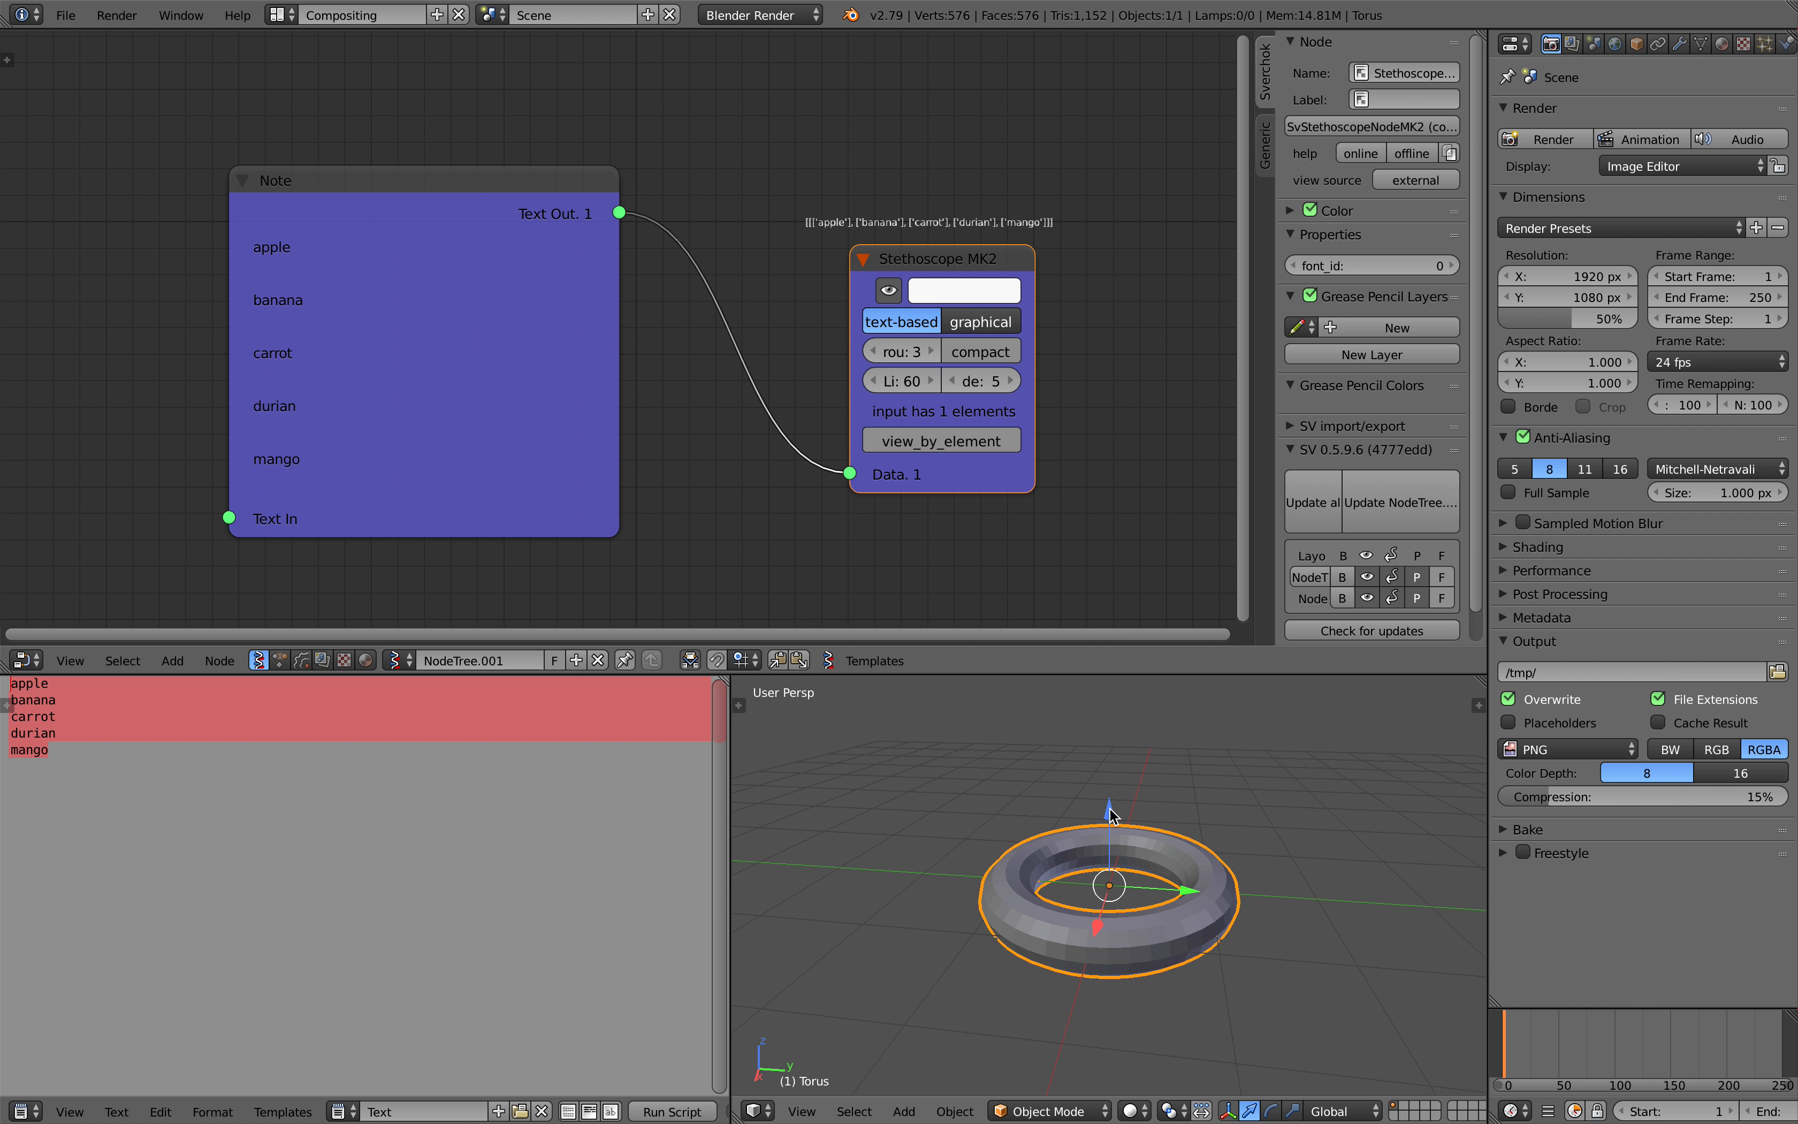
# - Check the torus's vertex count in Edit Mode and return to Object Mode
pyautogui.press('Tab')
pyautogui.click(1147, 809)
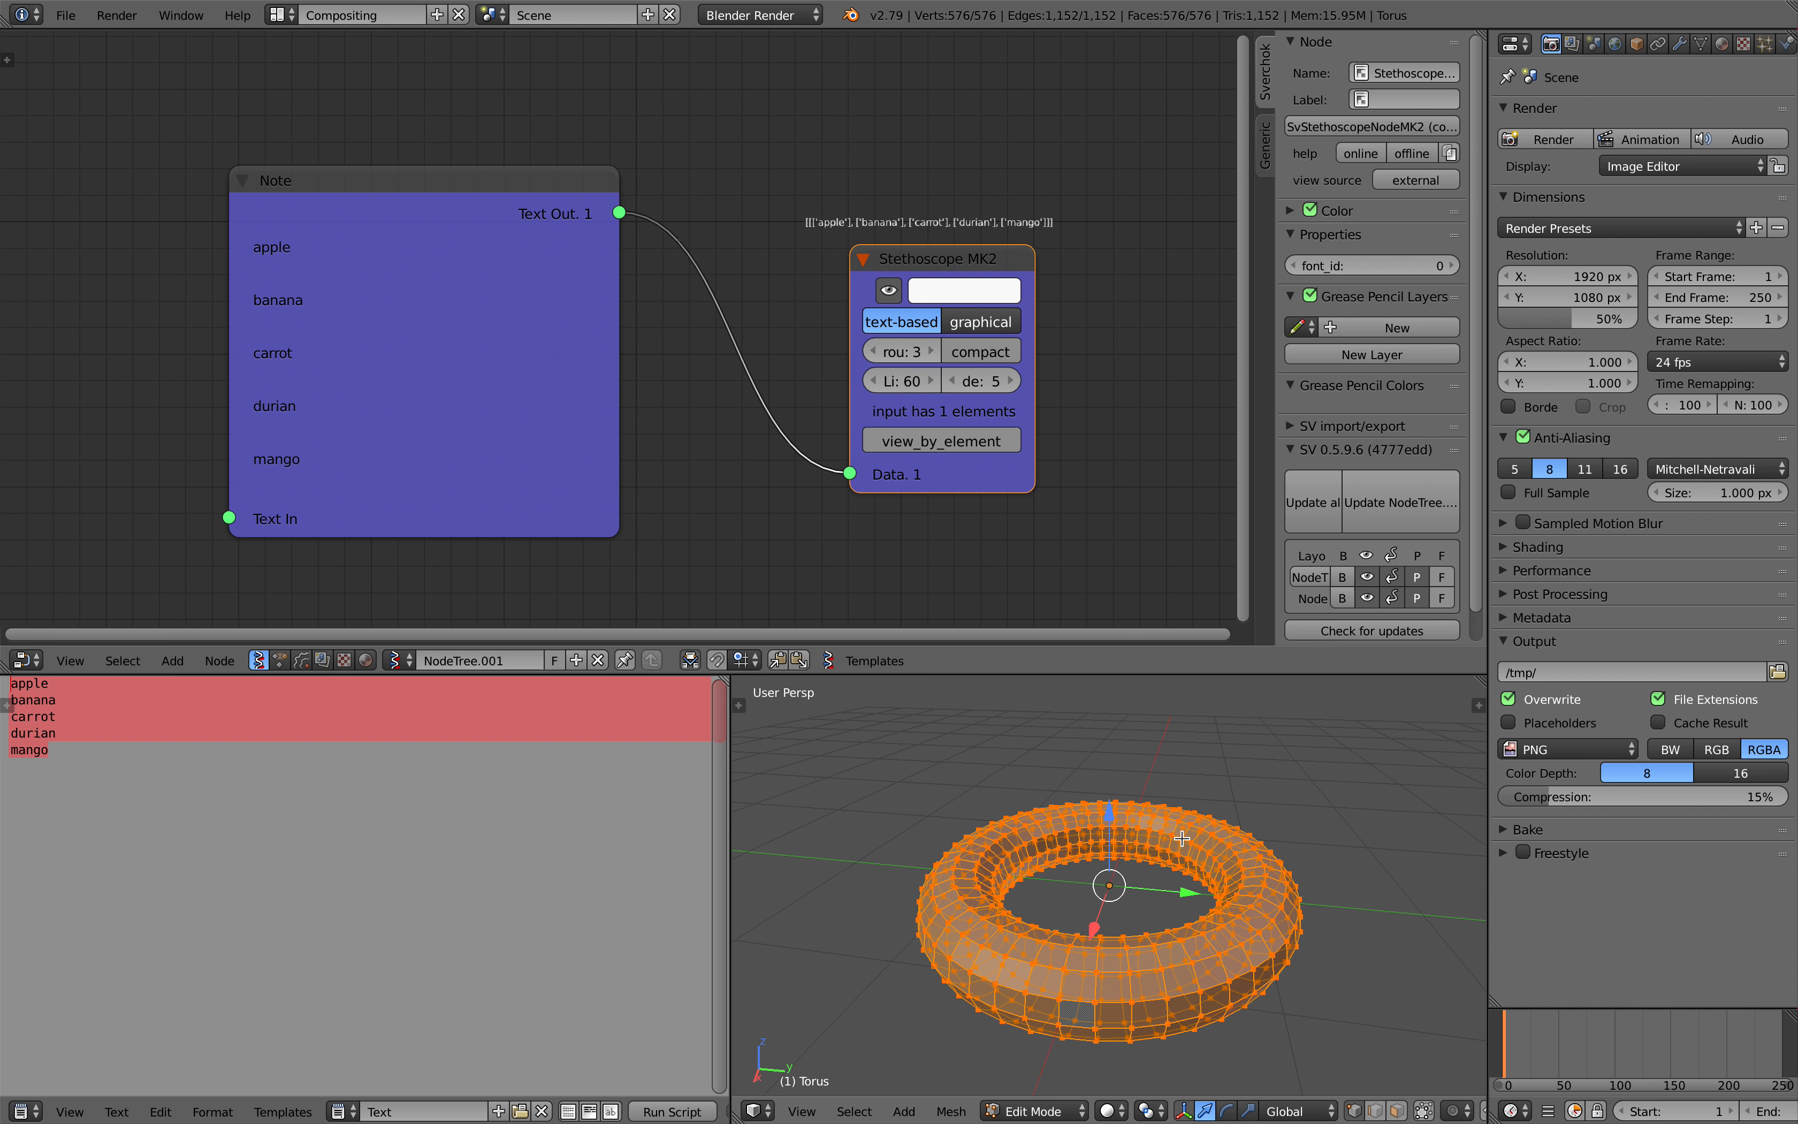
pyautogui.scroll(-2, 1111, 881)
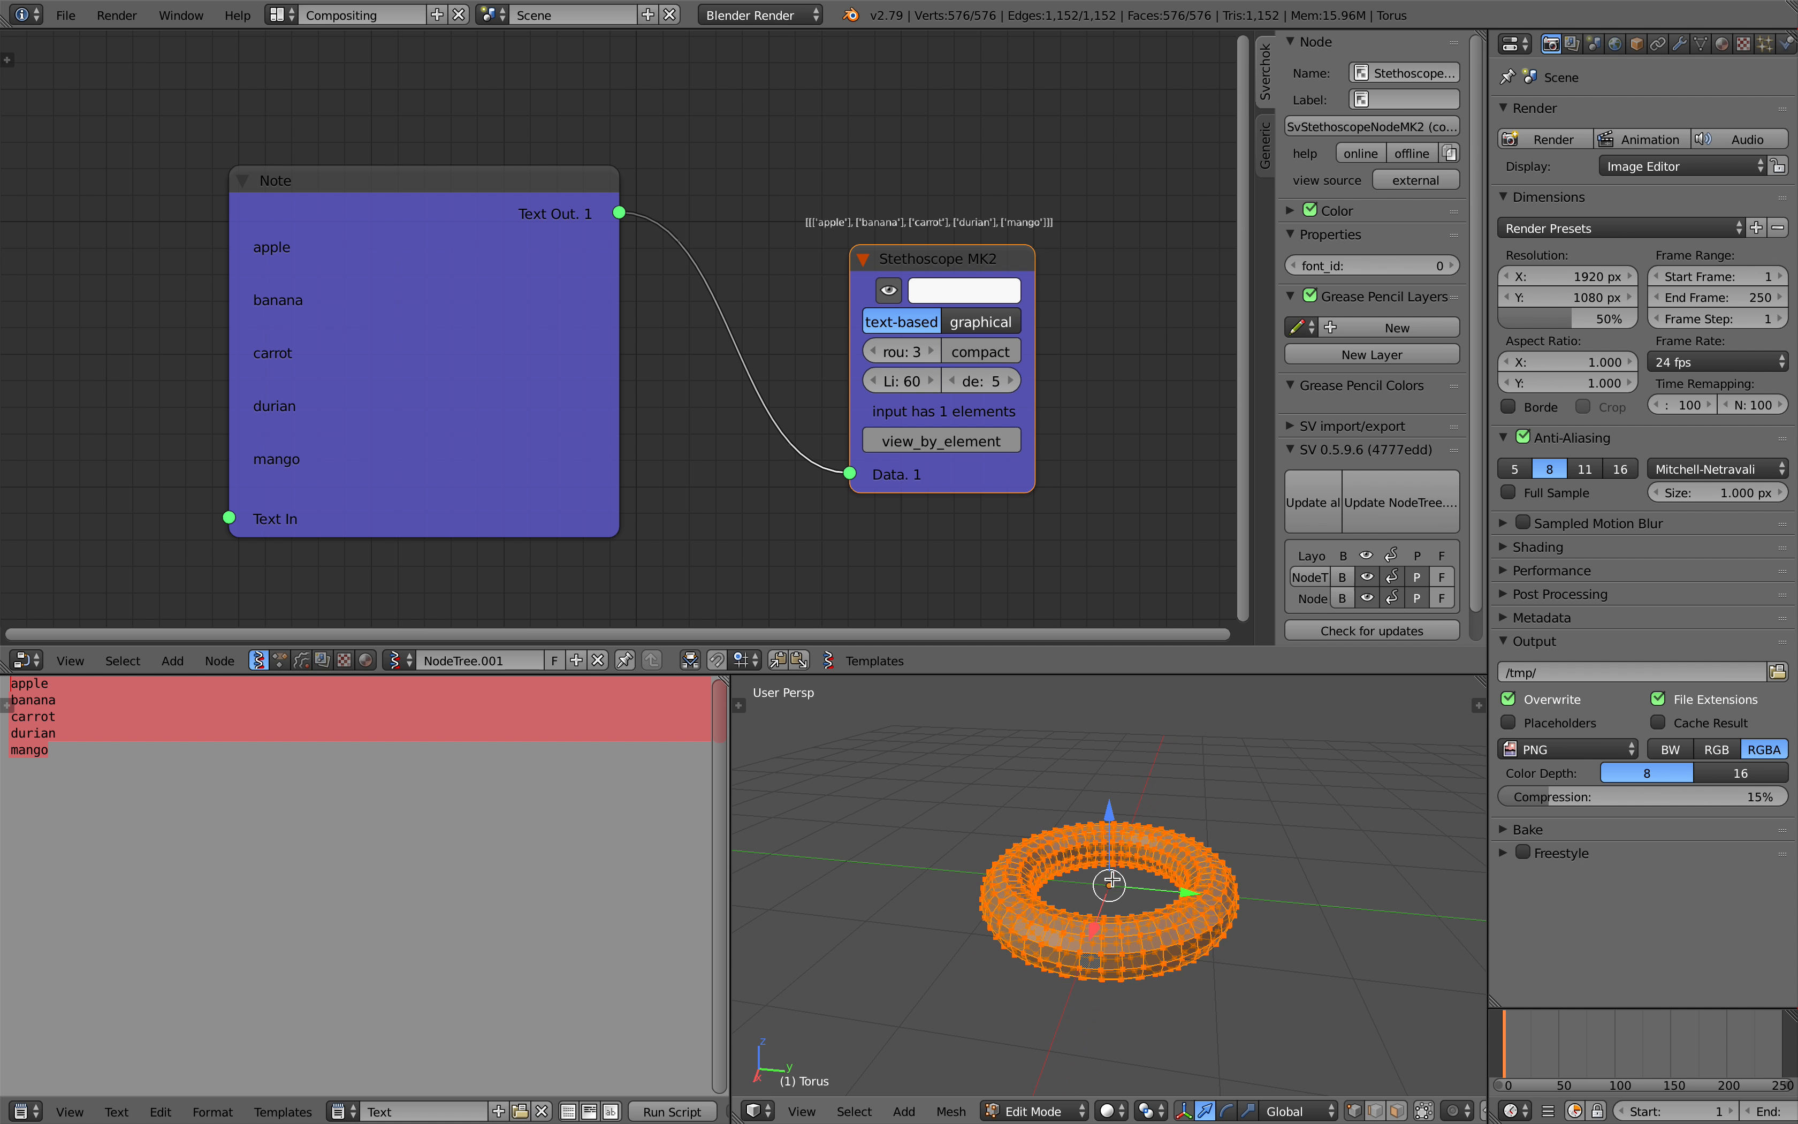
pyautogui.press('Tab')
pyautogui.click(930, 879)
# - On the Random Word Generator page in Safari, set the number of words to 576 and generate the list
pyautogui.hotkey('ctrl', 'Right')
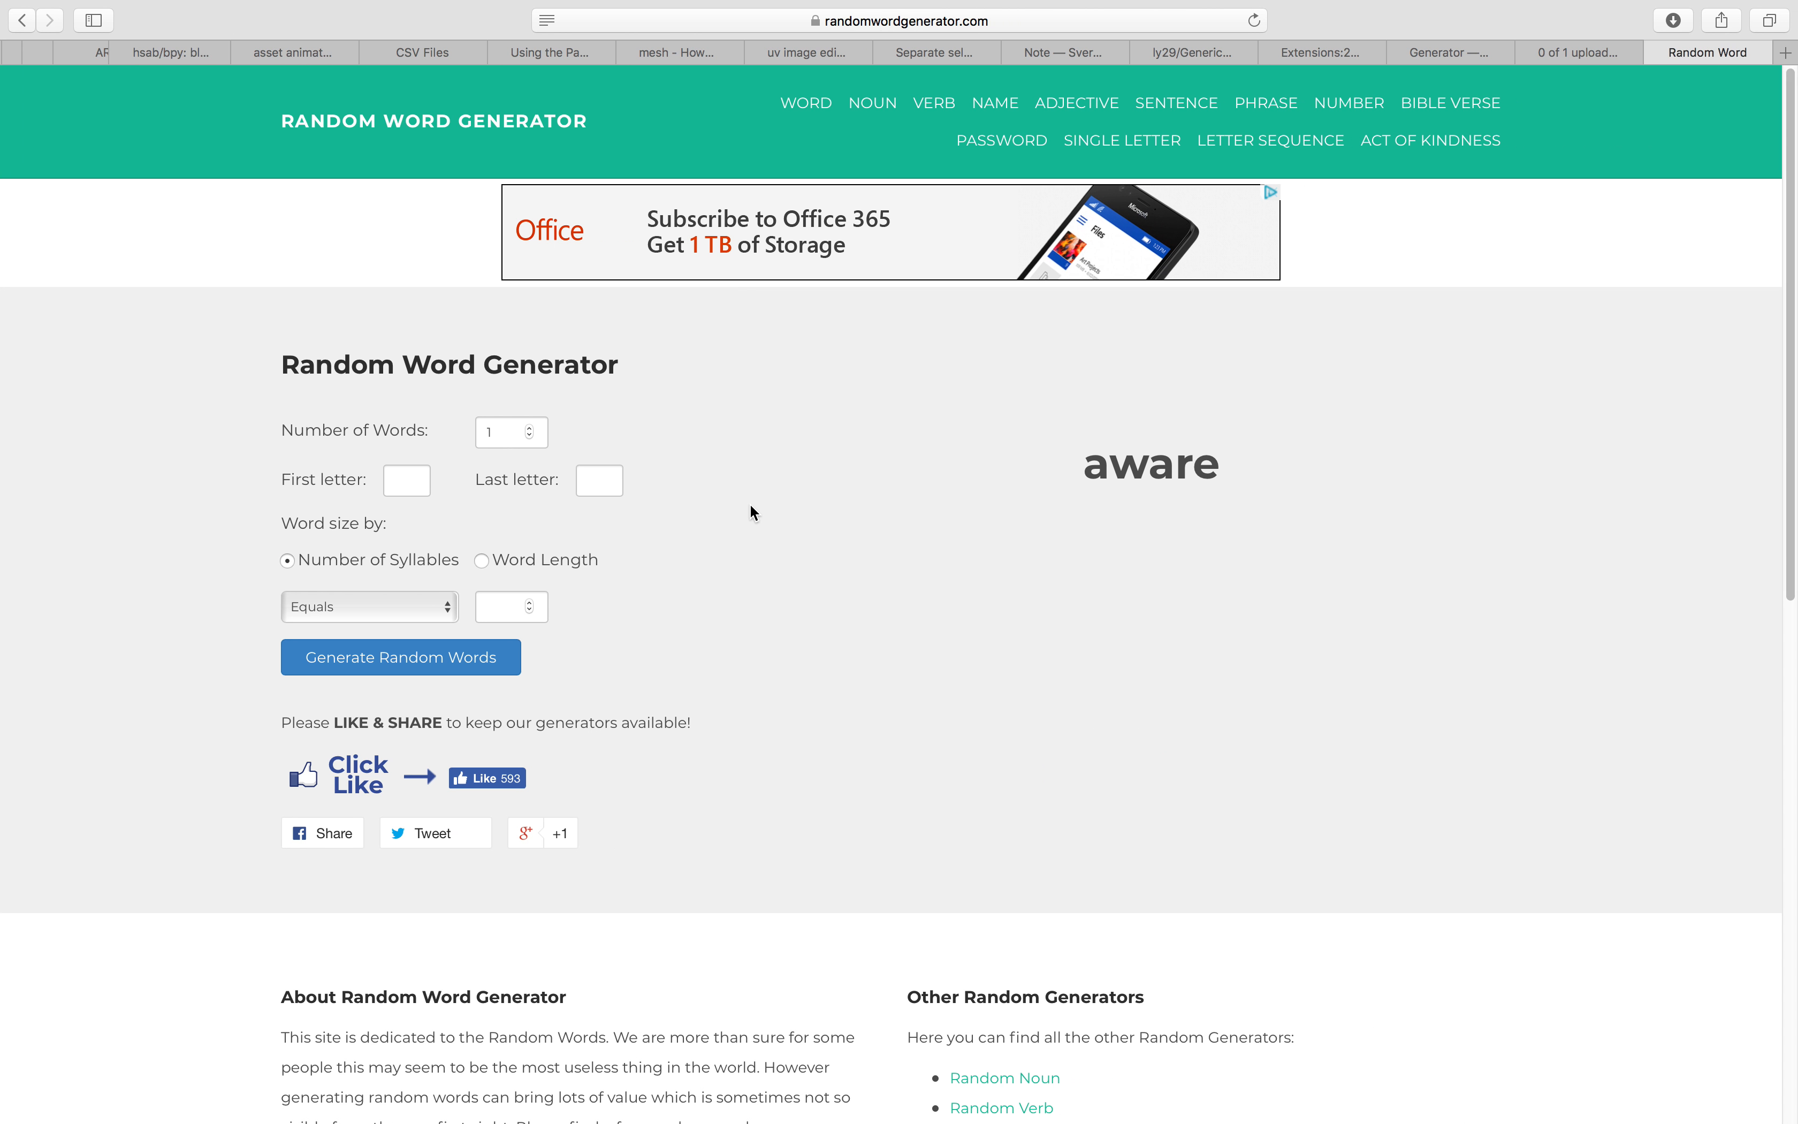
pyautogui.doubleClick(495, 432)
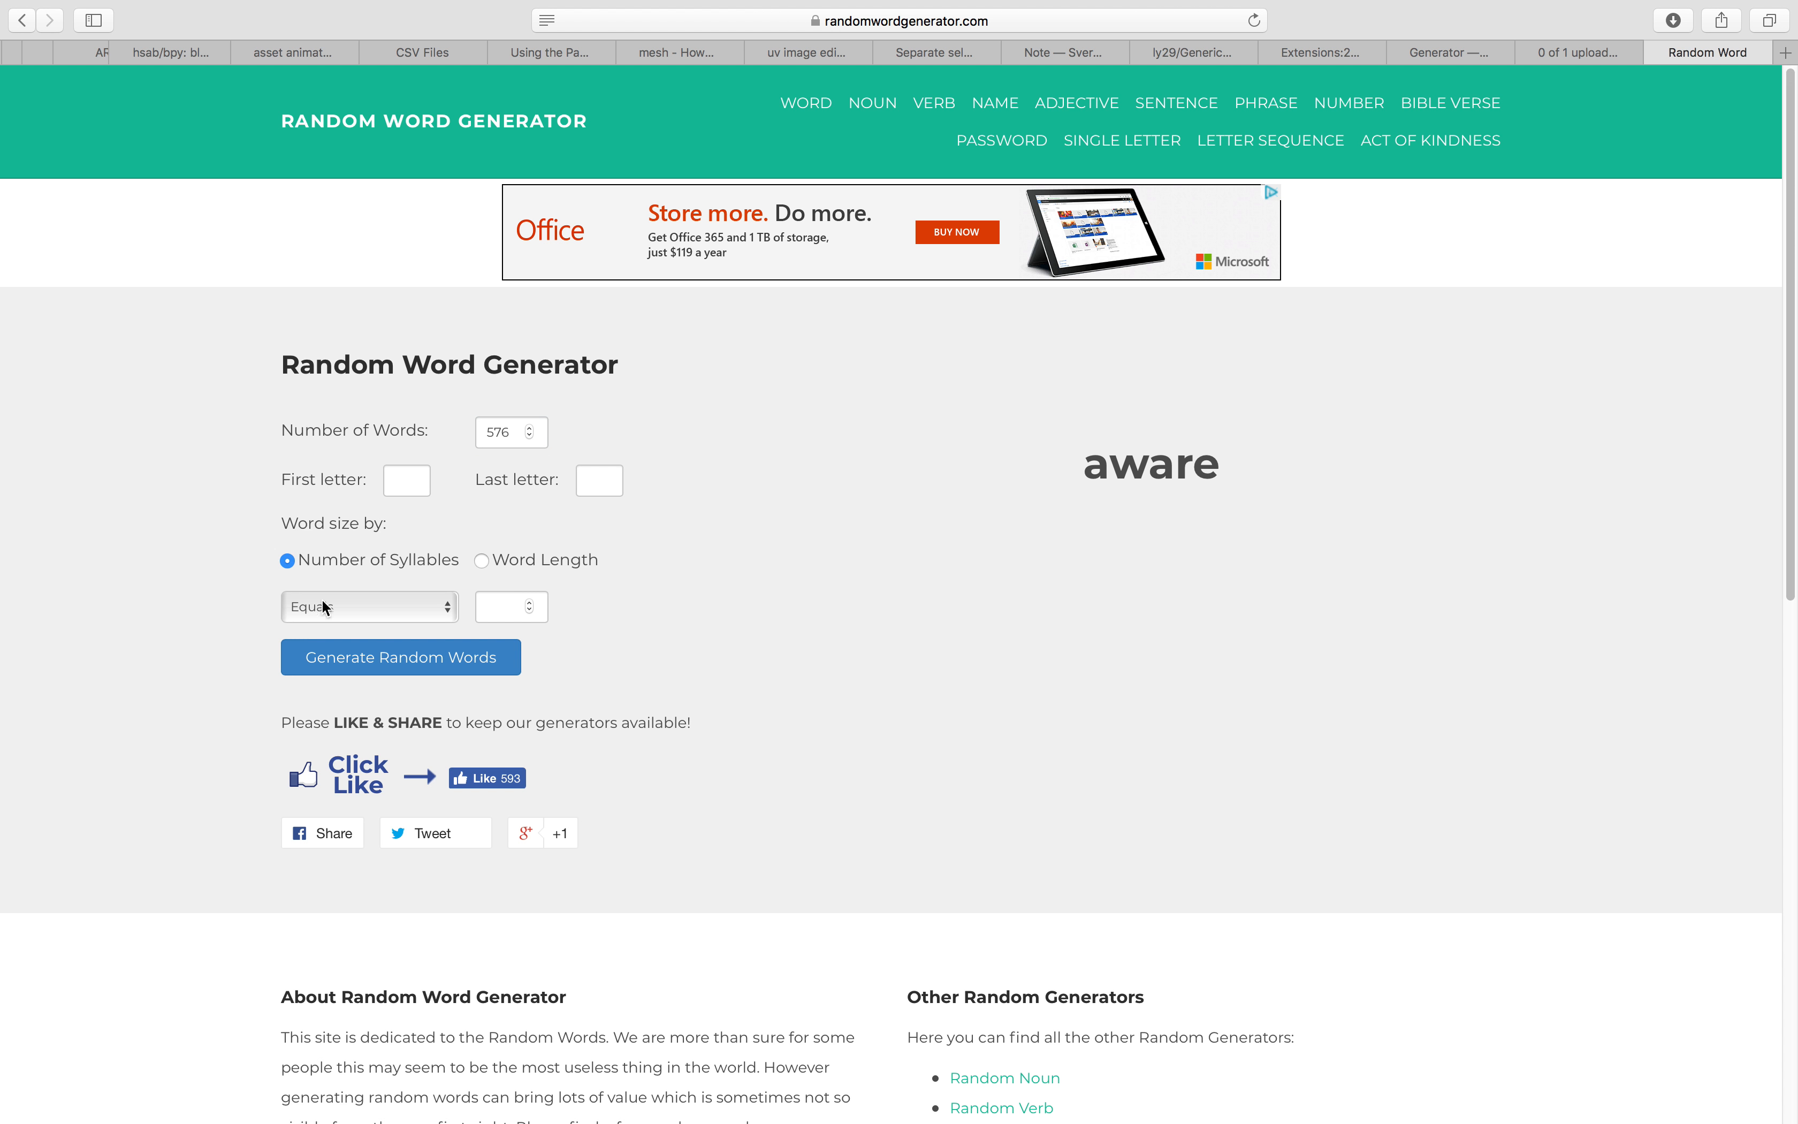
pyautogui.click(379, 667)
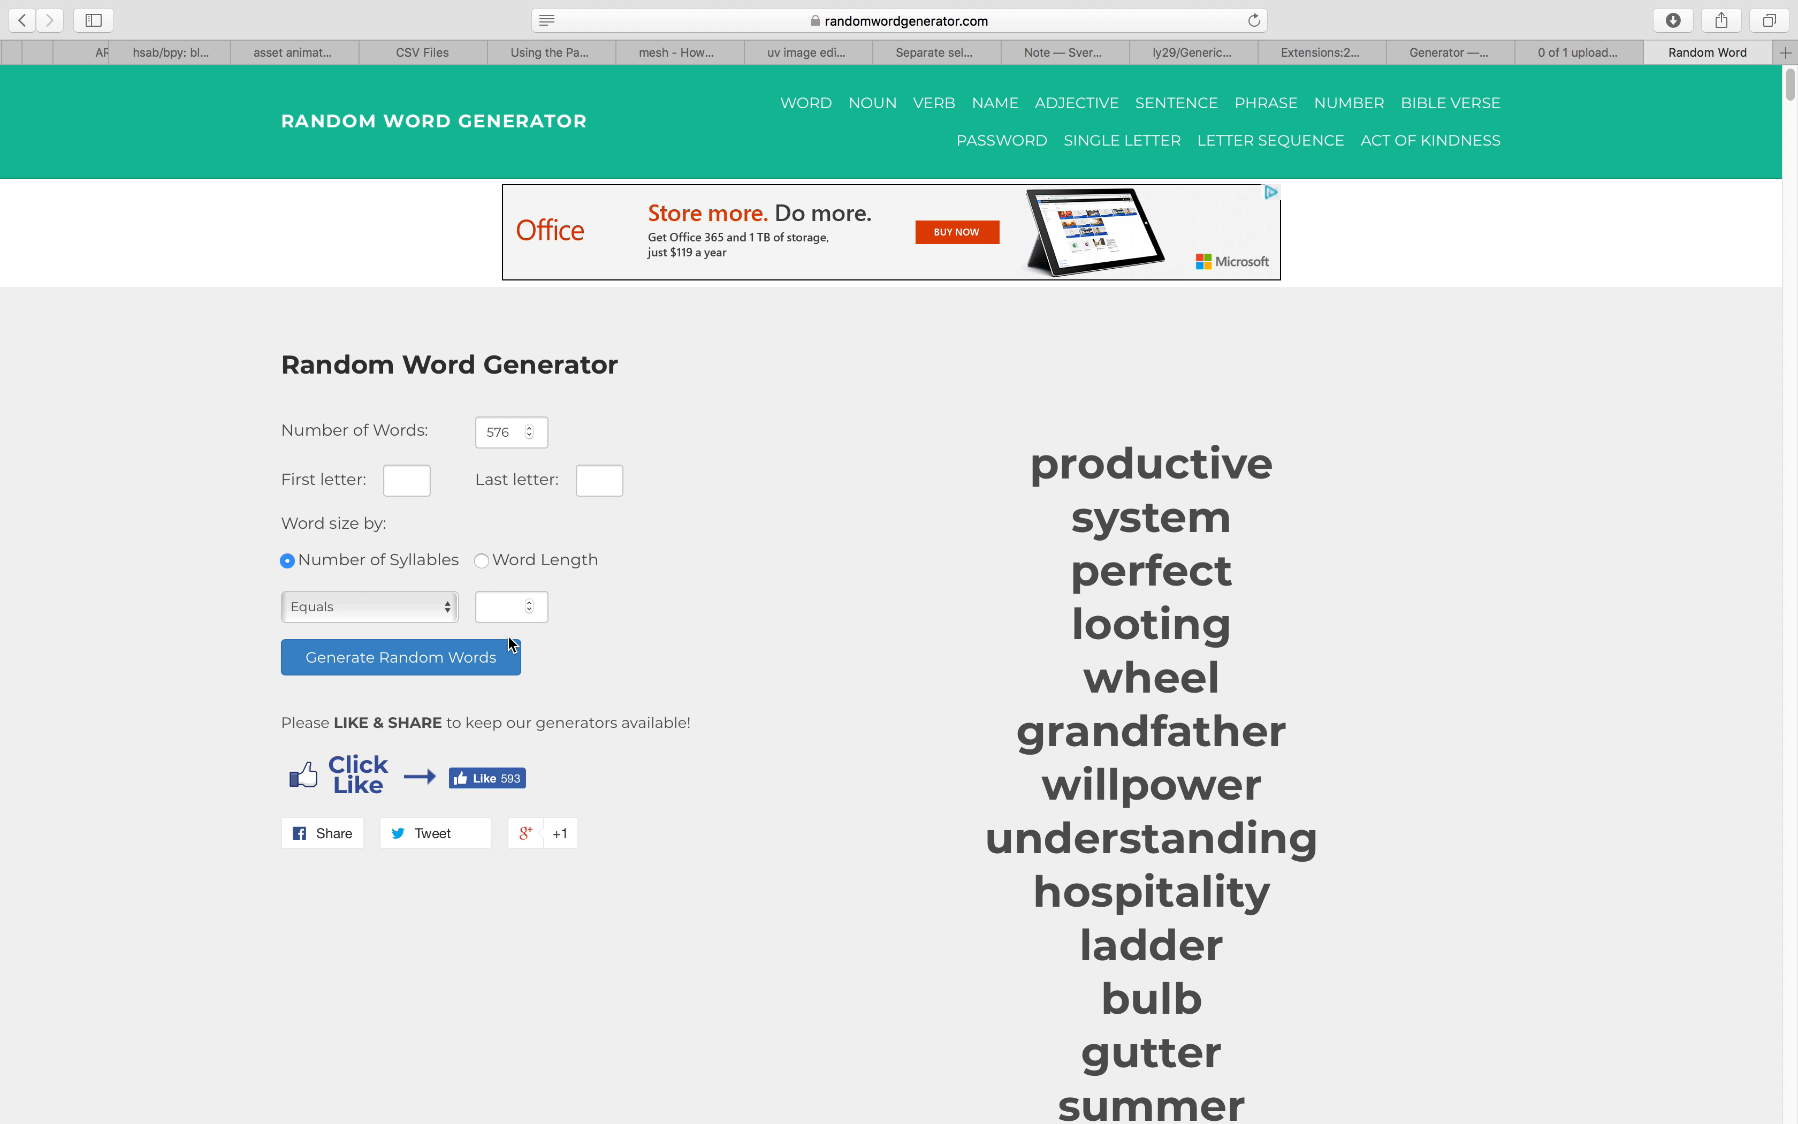
# - Copy the generated list from "productive" through "bite" and paste it over the fruit list in Blender's text block
pyautogui.scroll(-5, 1043, 546)
pyautogui.scroll(5, 1040, 446)
pyautogui.moveTo(1038, 403); pyautogui.dragTo(1209, 632)
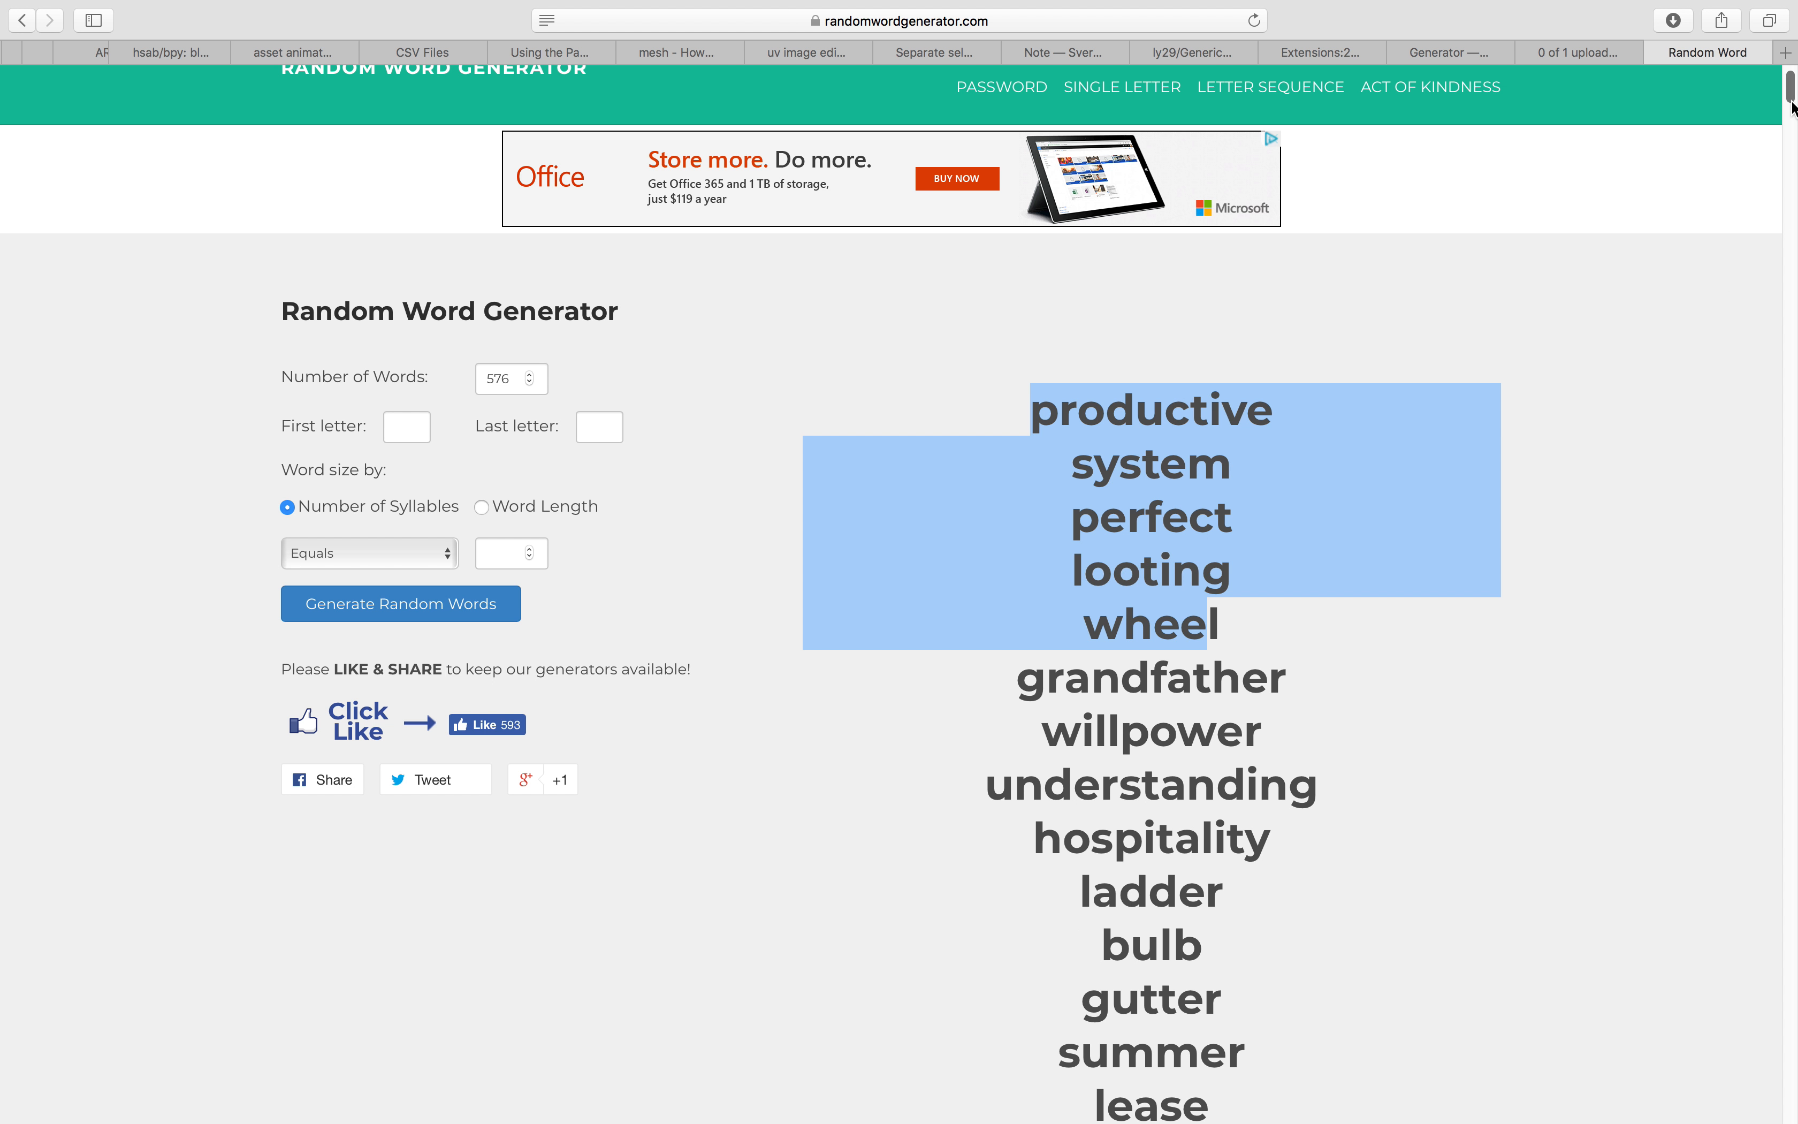
pyautogui.moveTo(1790, 107); pyautogui.dragTo(1790, 1078)
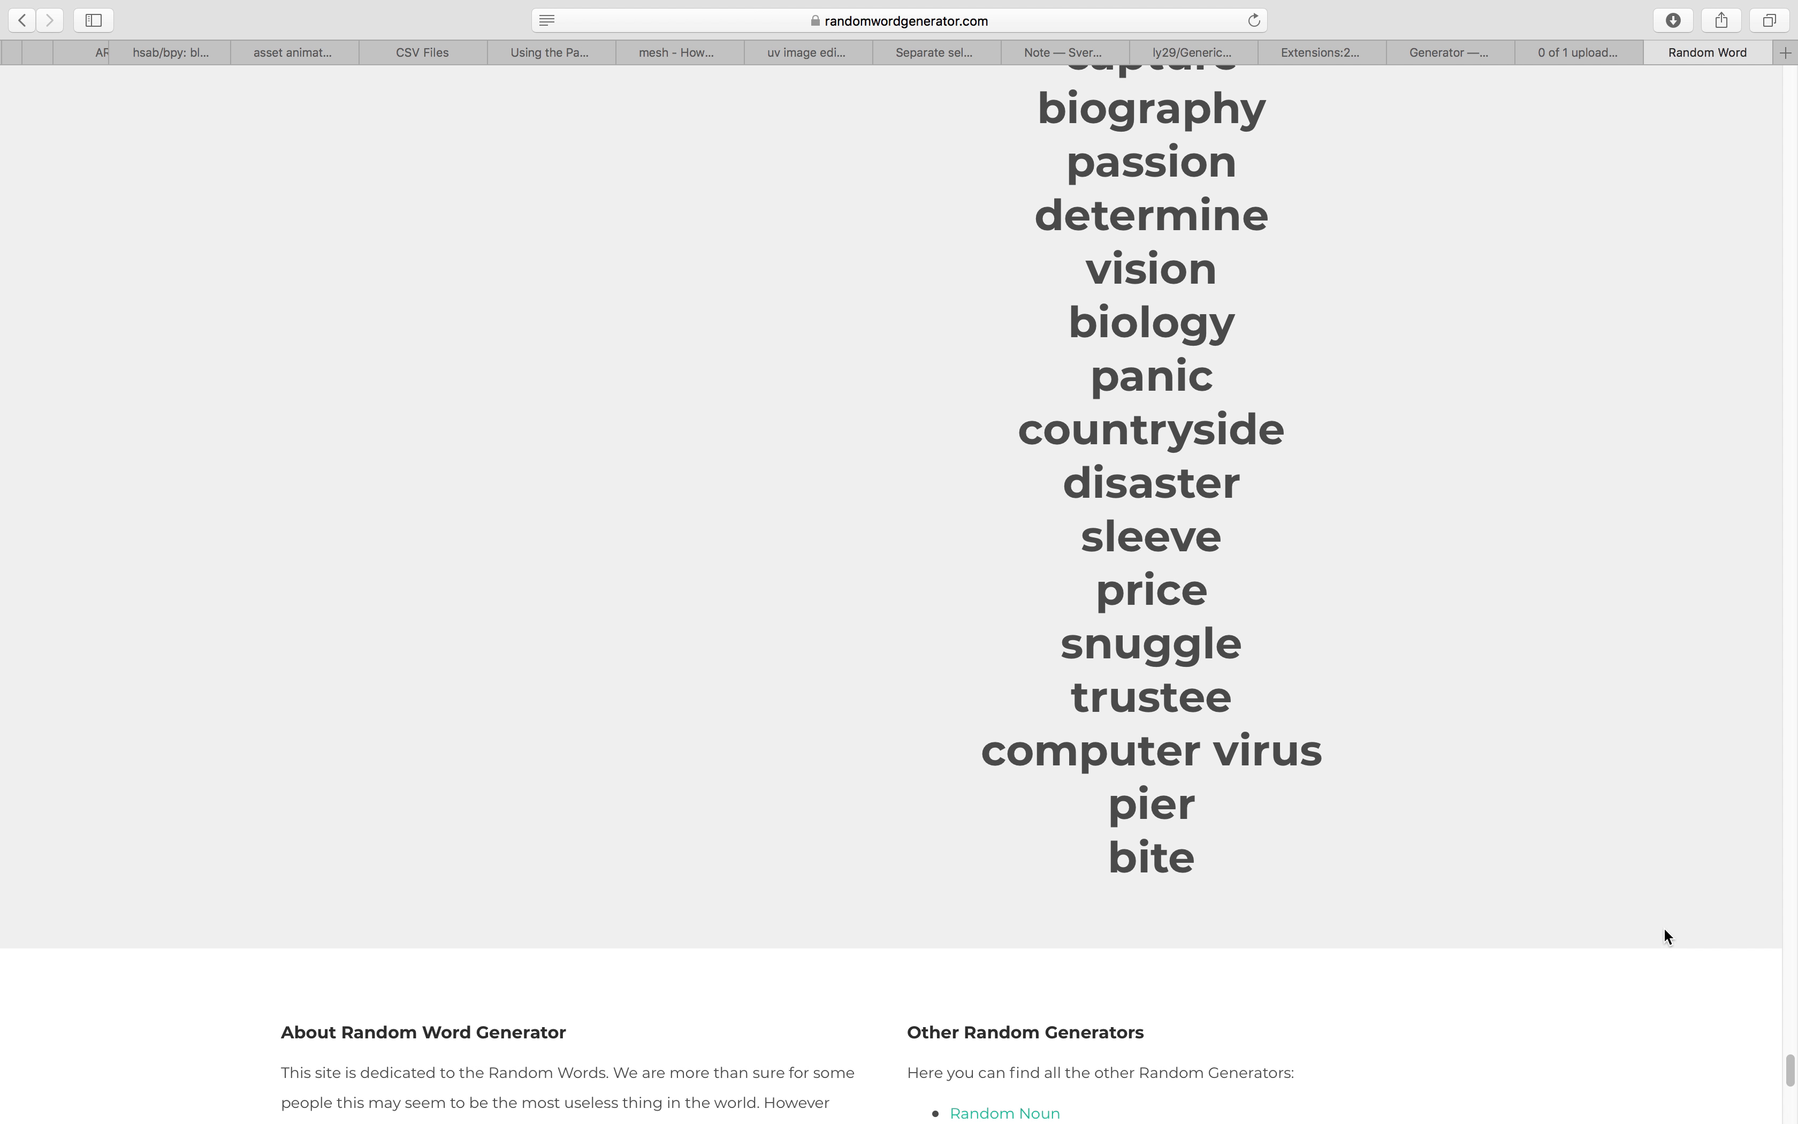
pyautogui.keyDown('shift'); pyautogui.click(1230, 879); pyautogui.keyUp('shift')
pyautogui.hotkey('ctrl', 'Left')
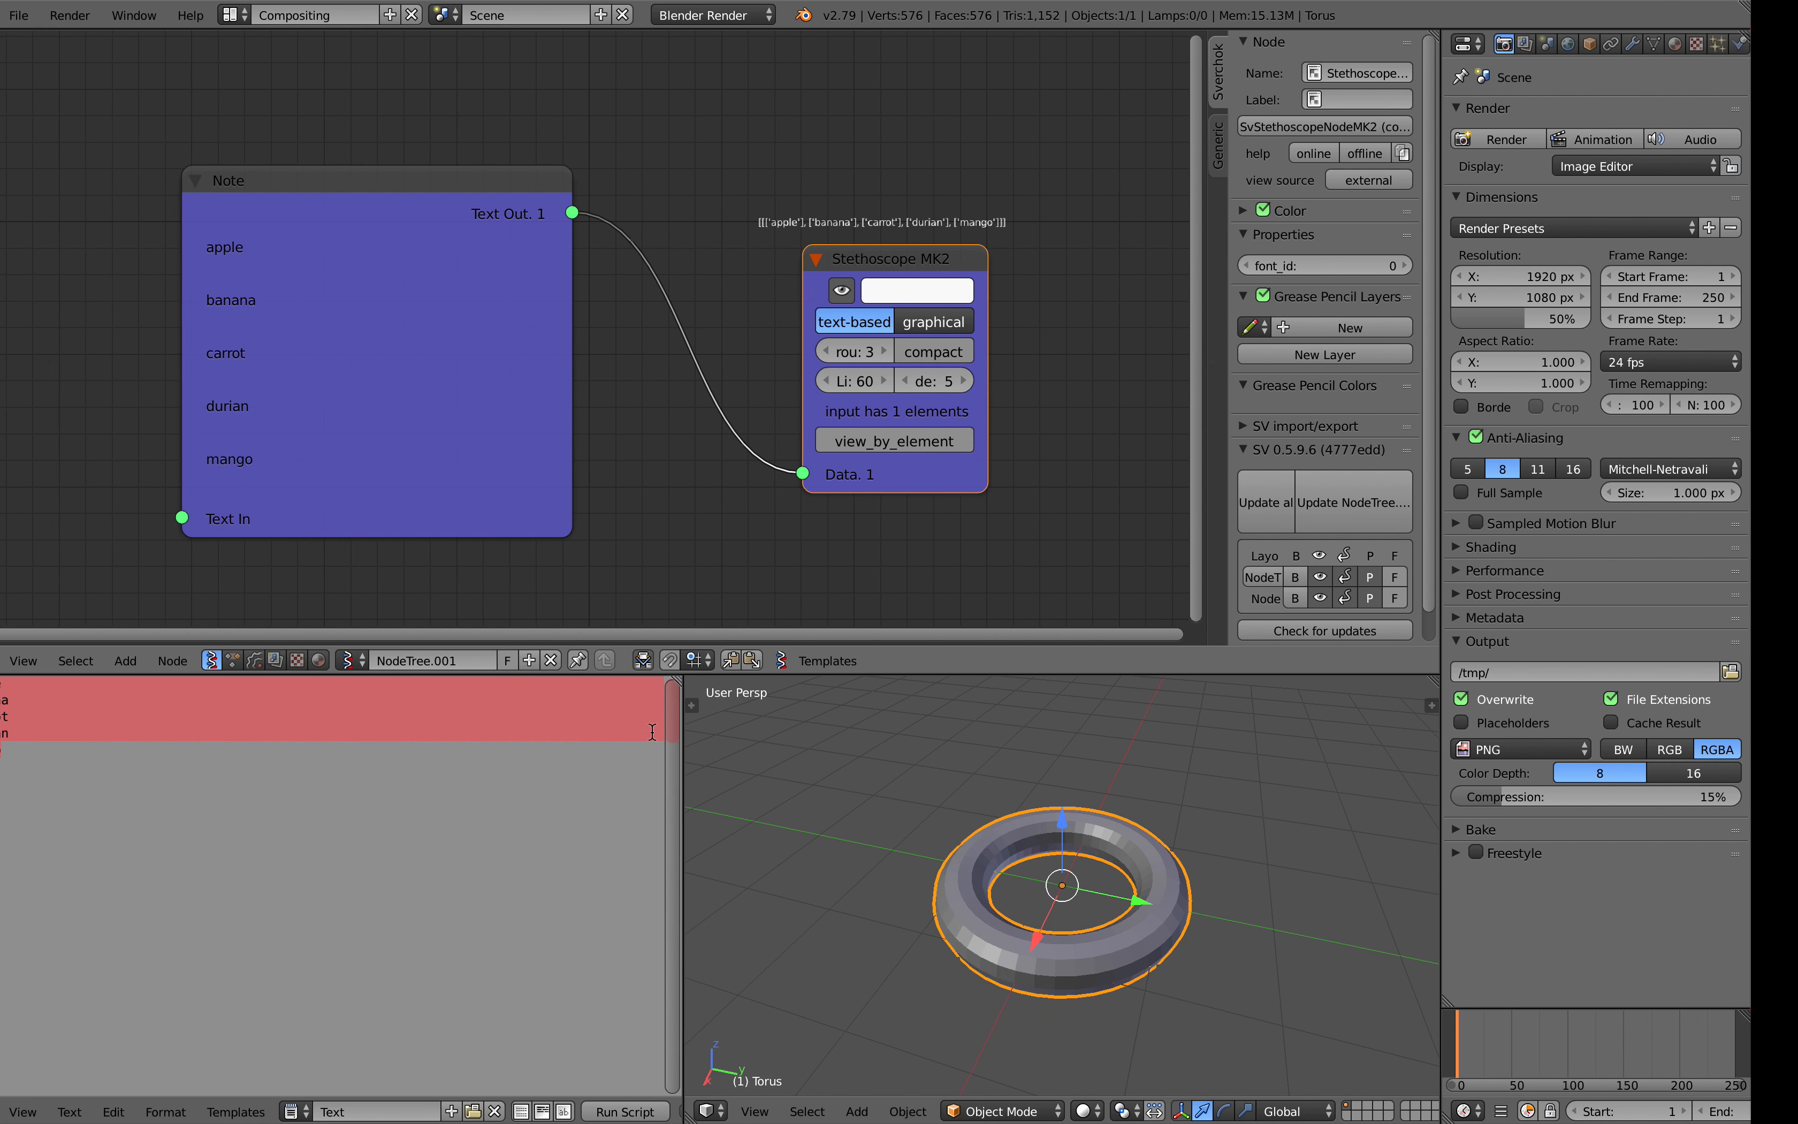
pyautogui.hotkey('ctrl', 'v')
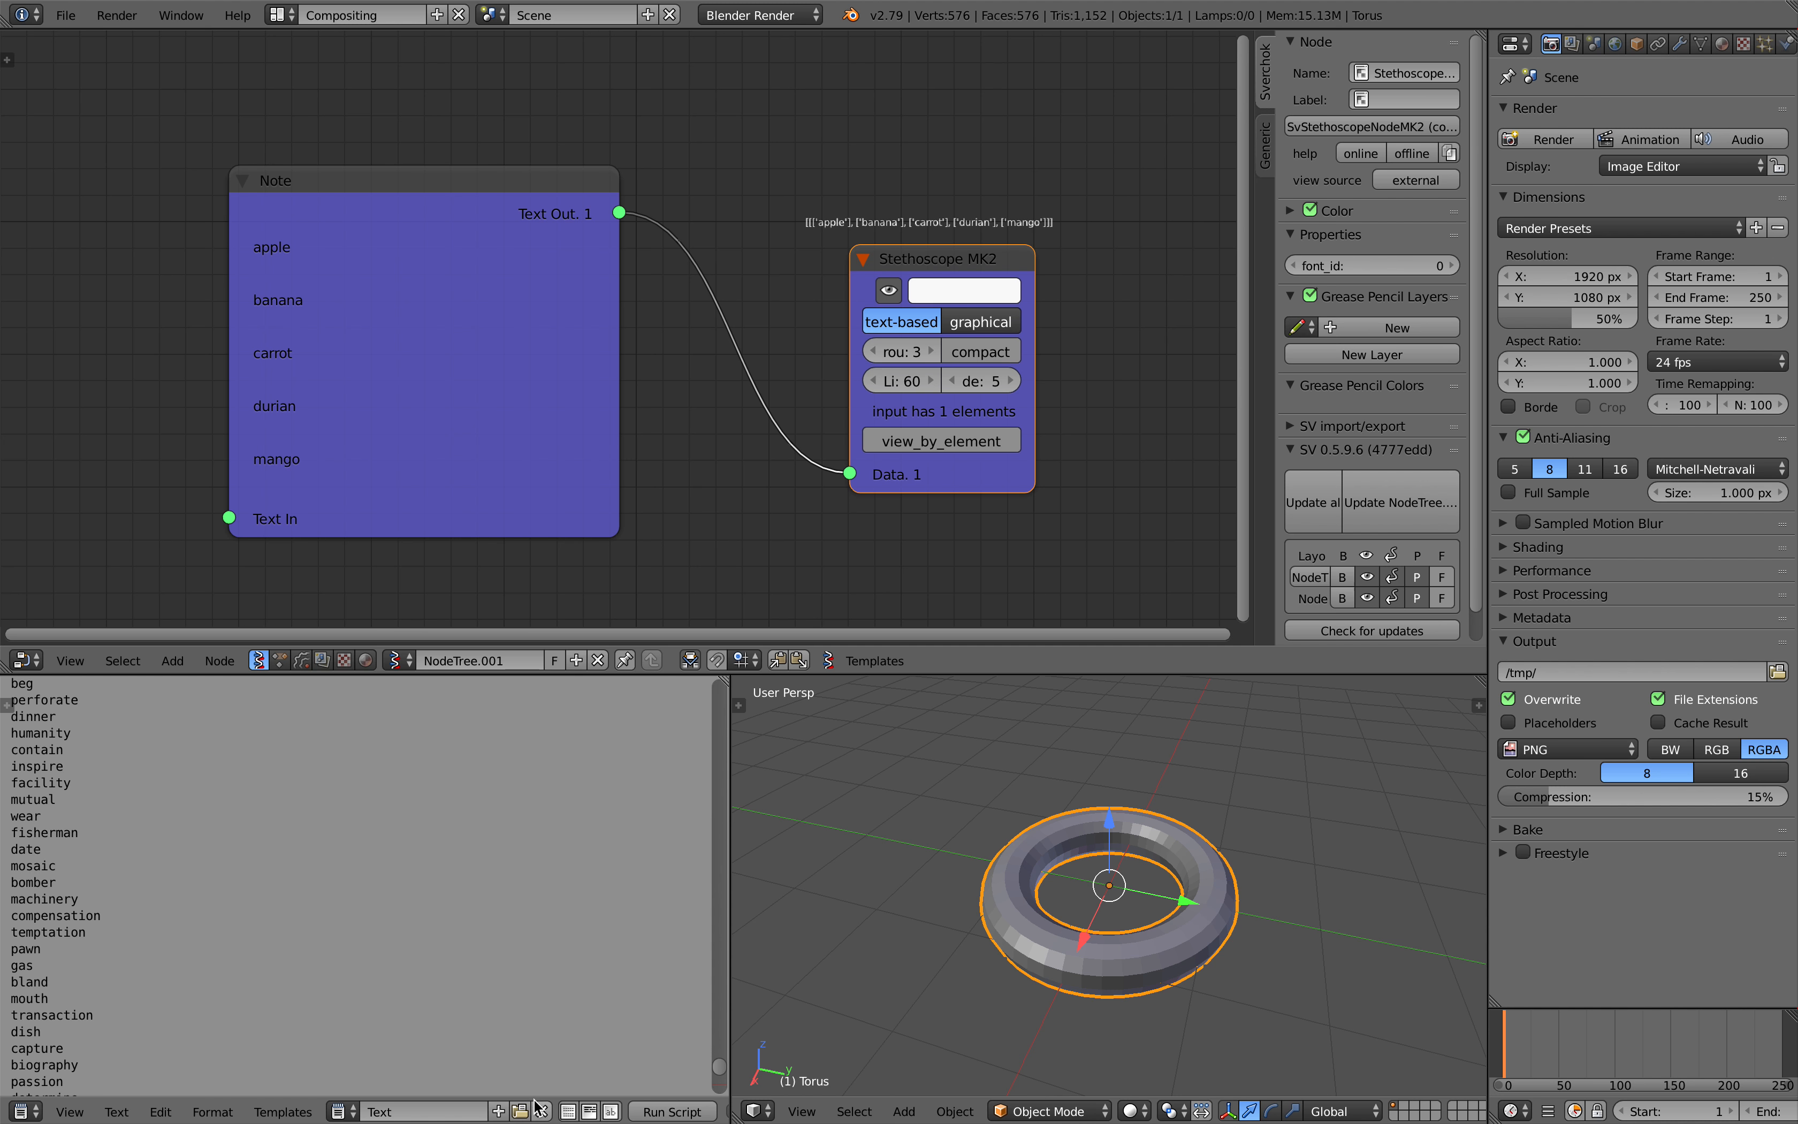
# - Turn on line numbers in the text editor and show the pasted word list from its first line
pyautogui.click(568, 1111)
pyautogui.moveTo(723, 1066); pyautogui.dragTo(719, 688)
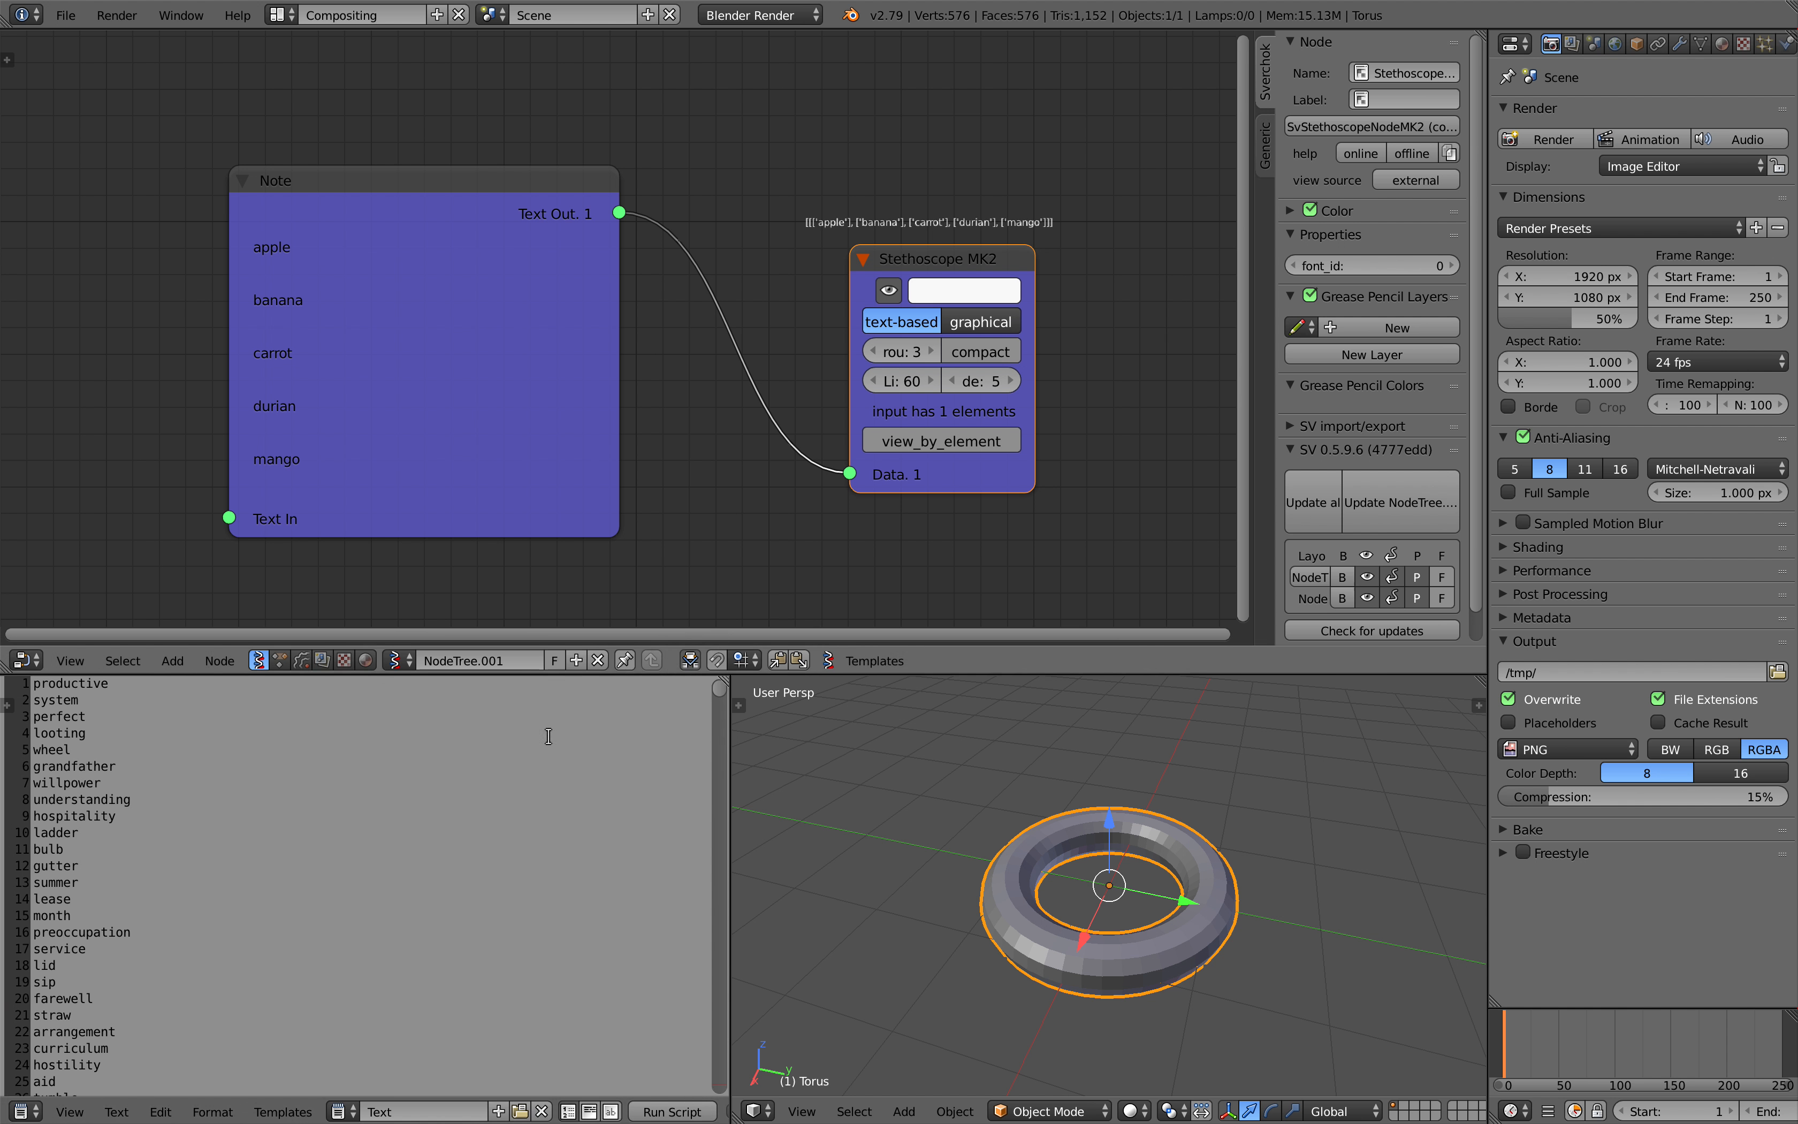
pyautogui.click(417, 799)
pyautogui.scroll(-1, 534, 433)
# - Copy the whole word list from the text block and fill the Note node from the clipboard
pyautogui.click(292, 694)
pyautogui.hotkey('ctrl', 'a')
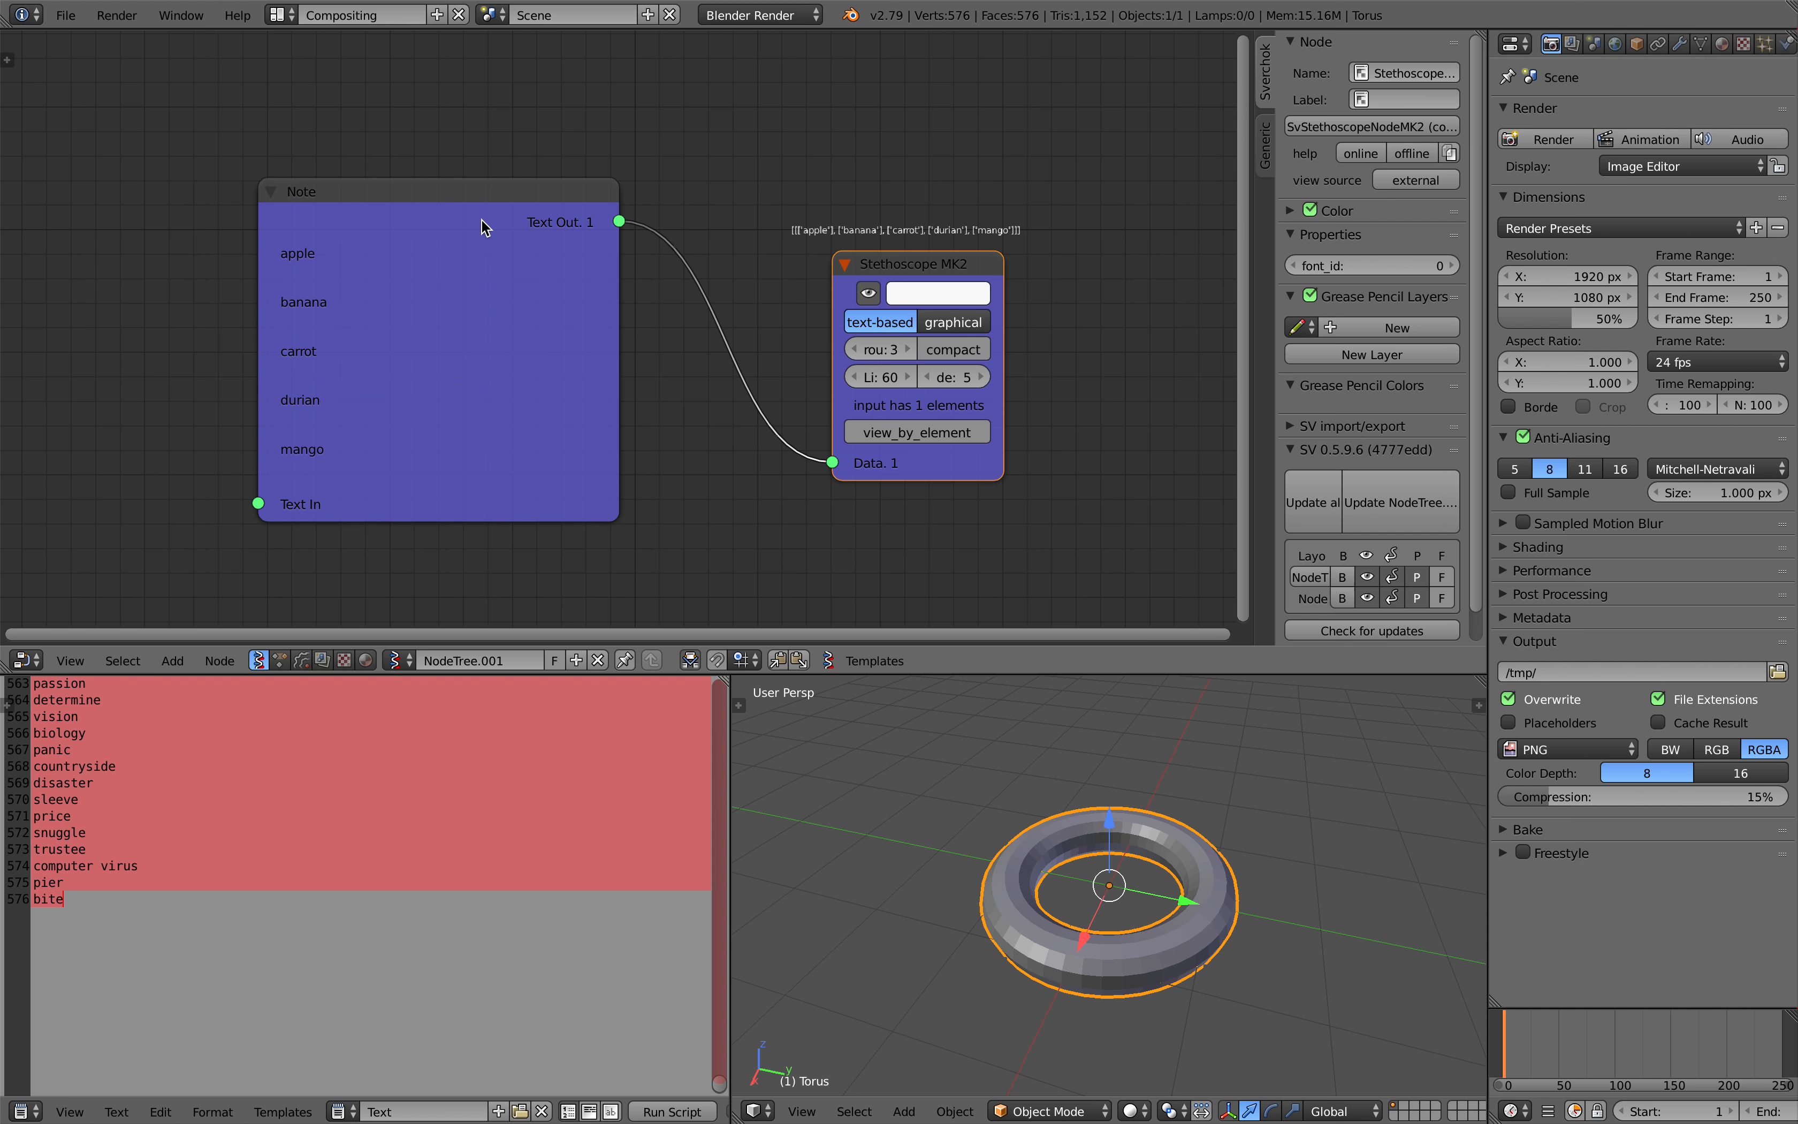
pyautogui.moveTo(393, 197); pyautogui.dragTo(421, 199)
pyautogui.click(1292, 380)
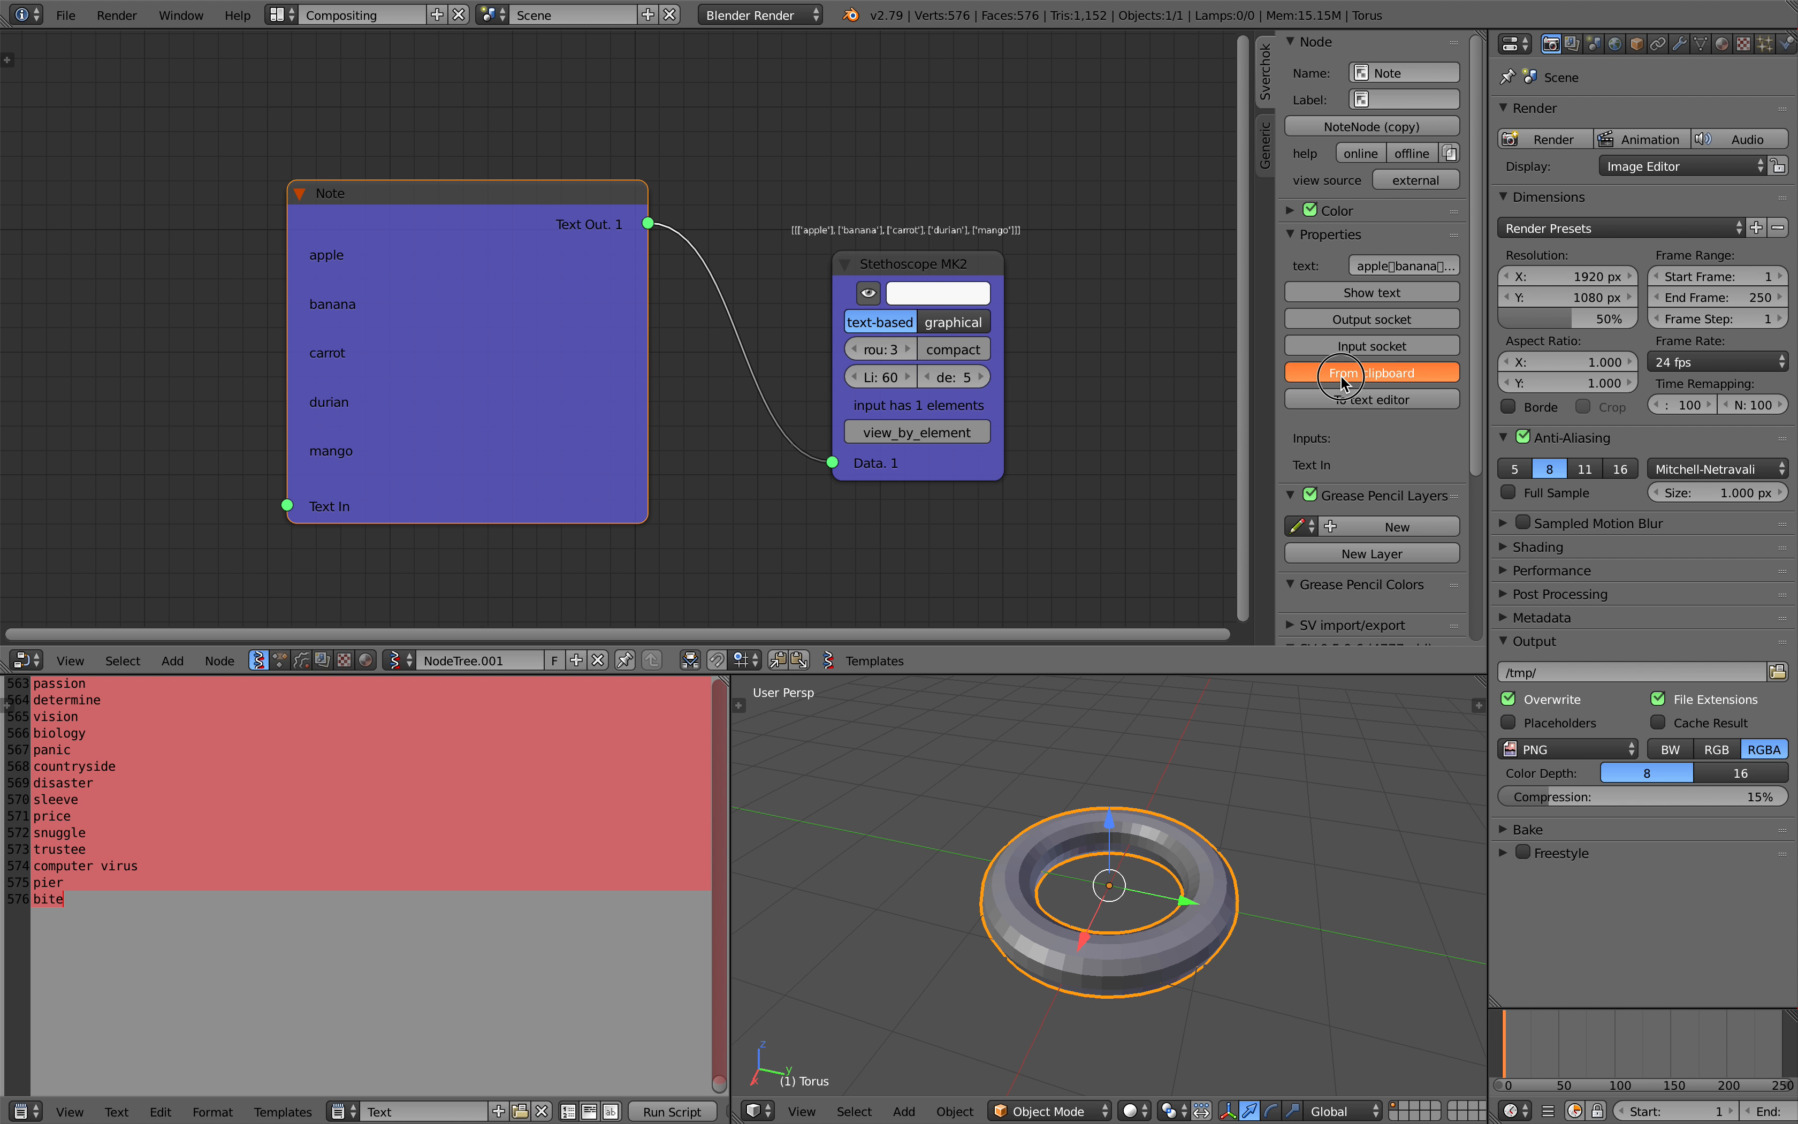
# - Move the Stethoscope MK2 node farther from the Note and examine its readout of the word list
pyautogui.scroll(2, 866, 275)
pyautogui.moveTo(866, 275); pyautogui.dragTo(1022, 276)
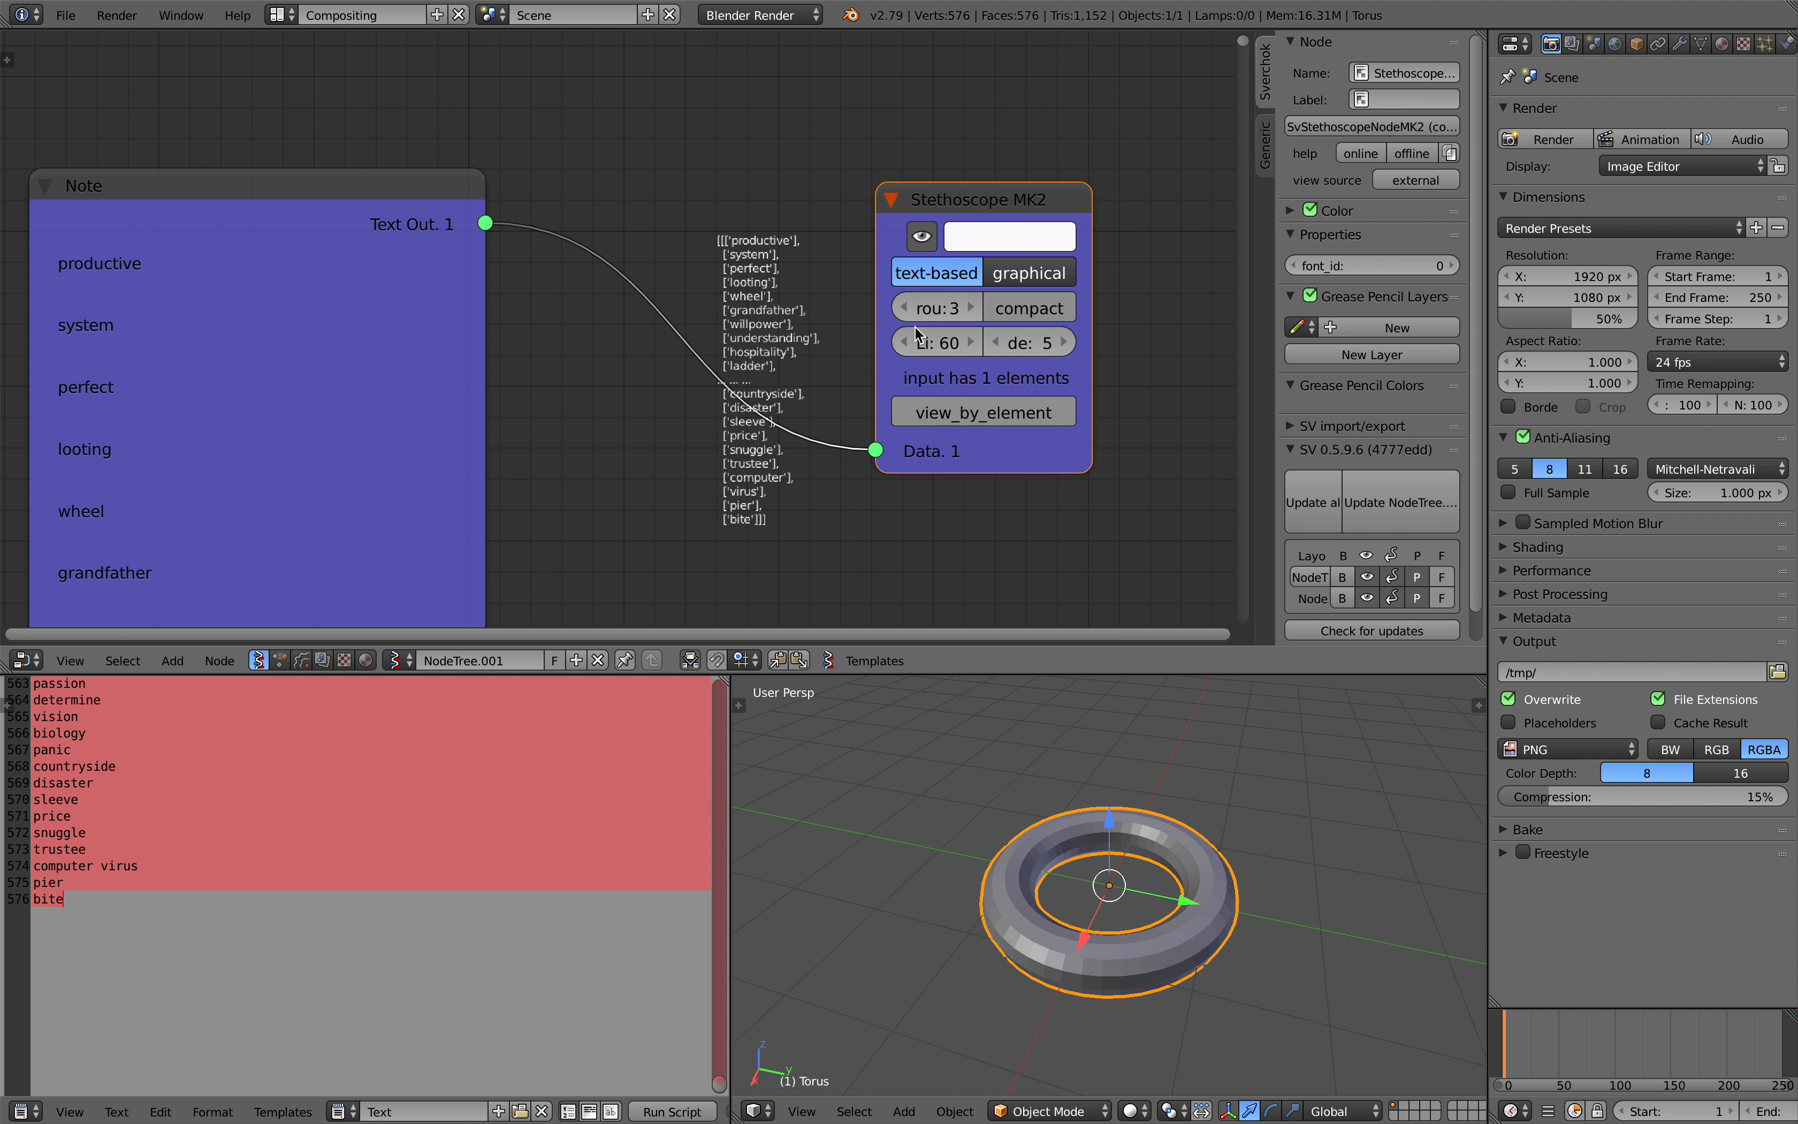
pyautogui.scroll(1, 858, 281)
pyautogui.scroll(-7, 770, 277)
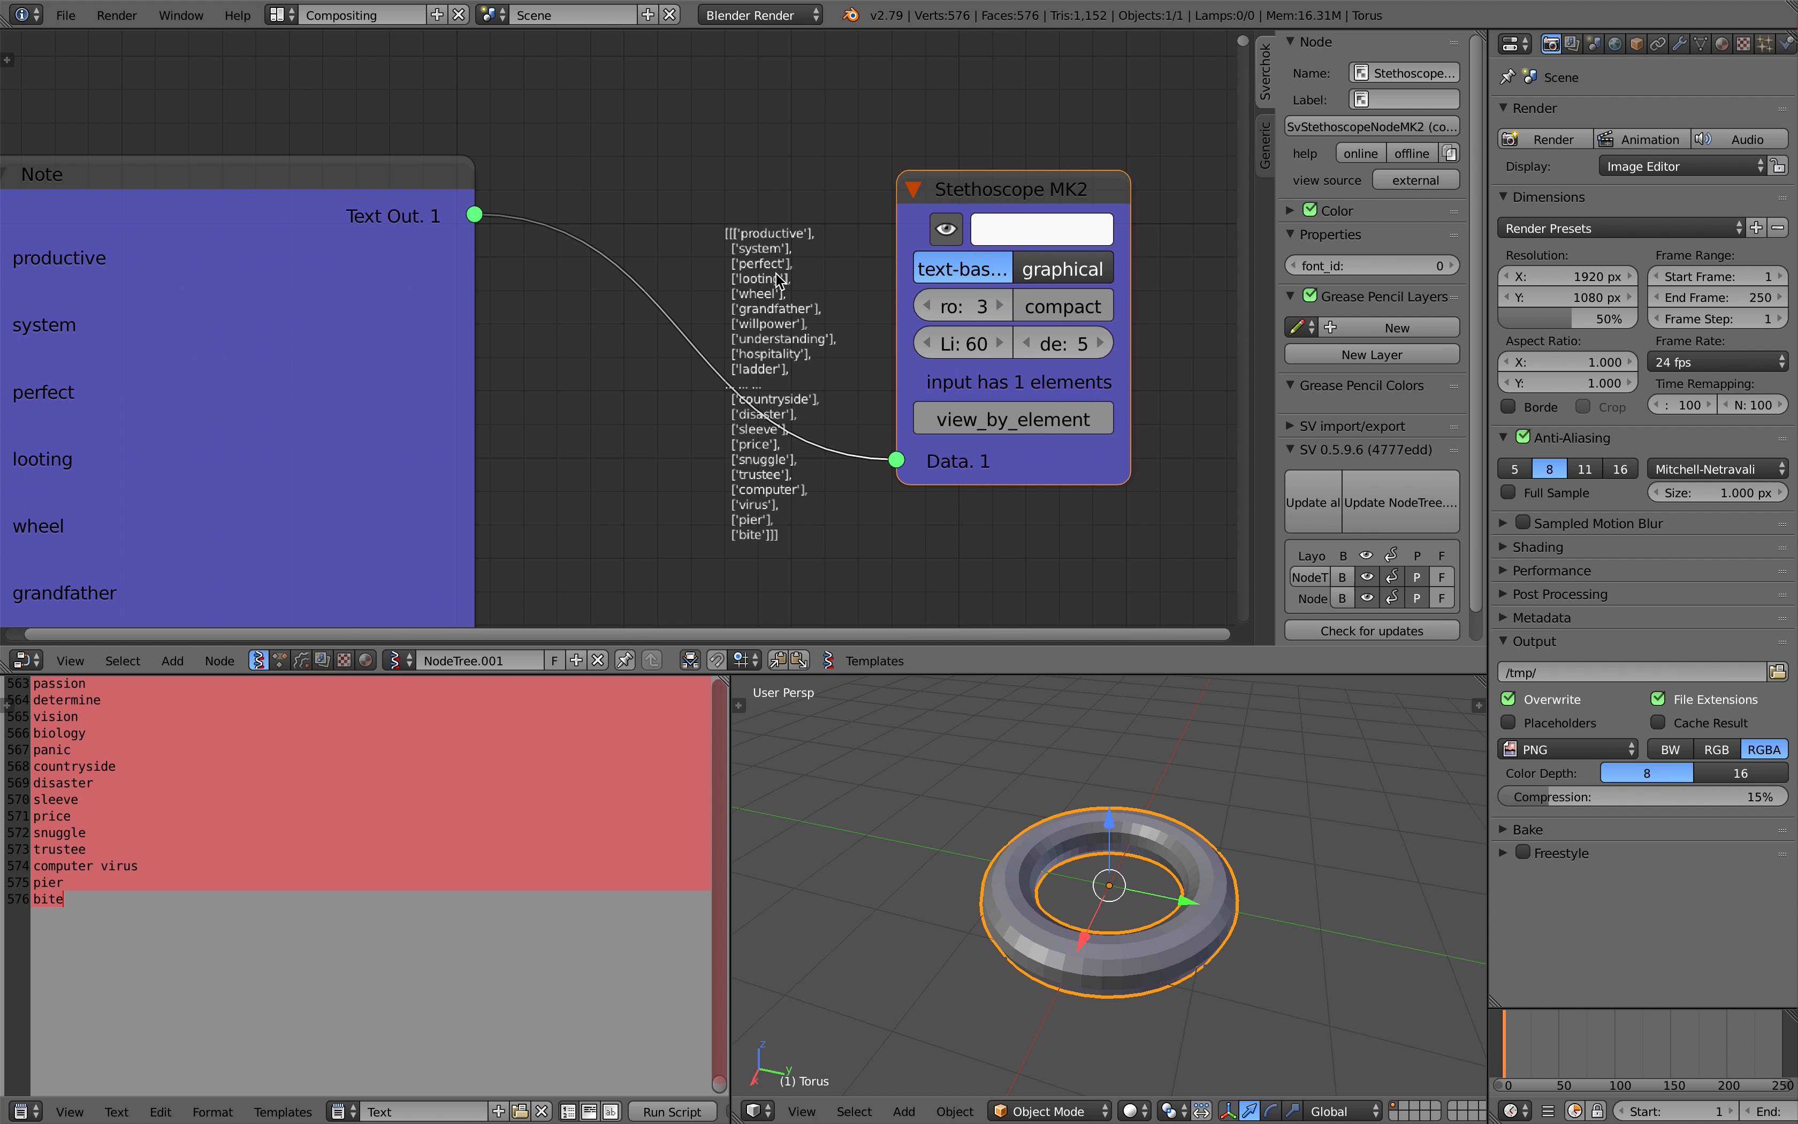
pyautogui.moveTo(789, 373); pyautogui.dragTo(790, 253, button='middle')
pyautogui.scroll(3, 836, 418)
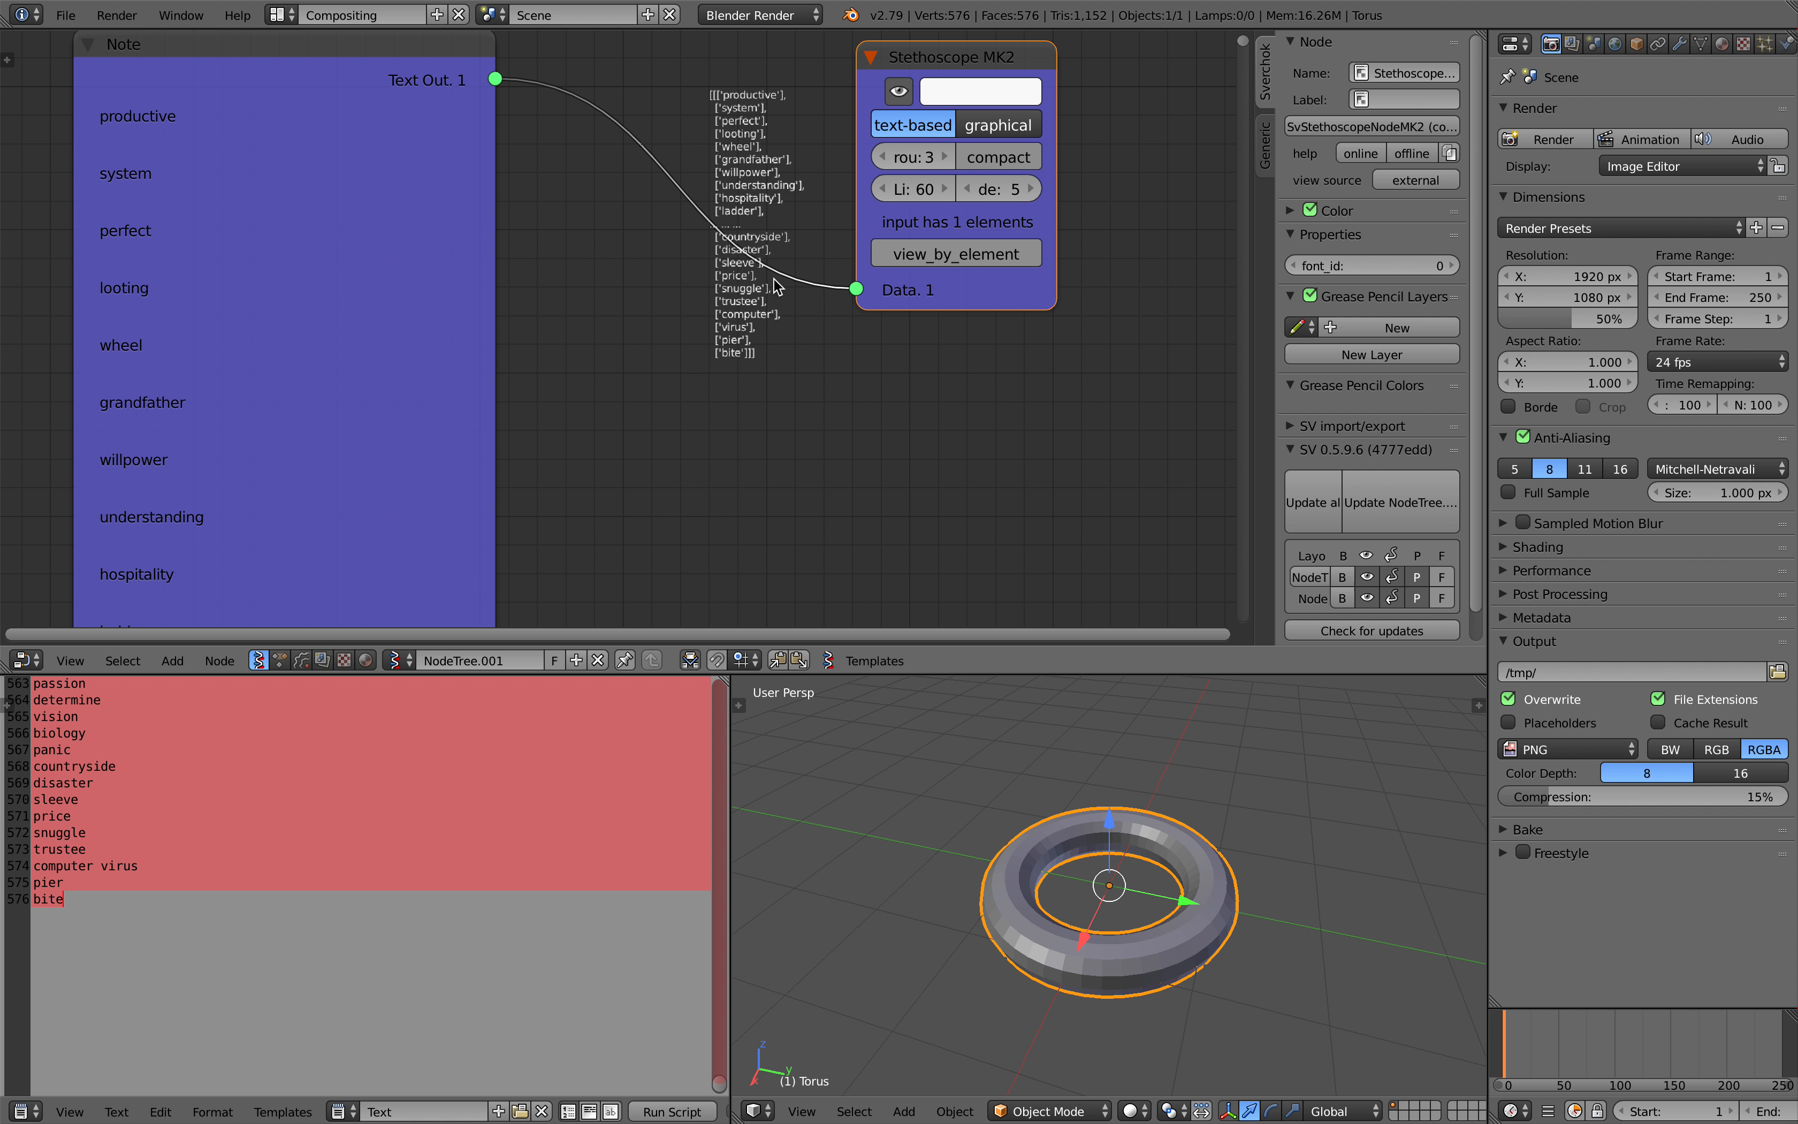
pyautogui.moveTo(866, 442); pyautogui.dragTo(842, 424, button='middle')
# - Hide the node editor's properties sidebar
pyautogui.moveTo(1254, 441); pyautogui.dragTo(1315, 444)
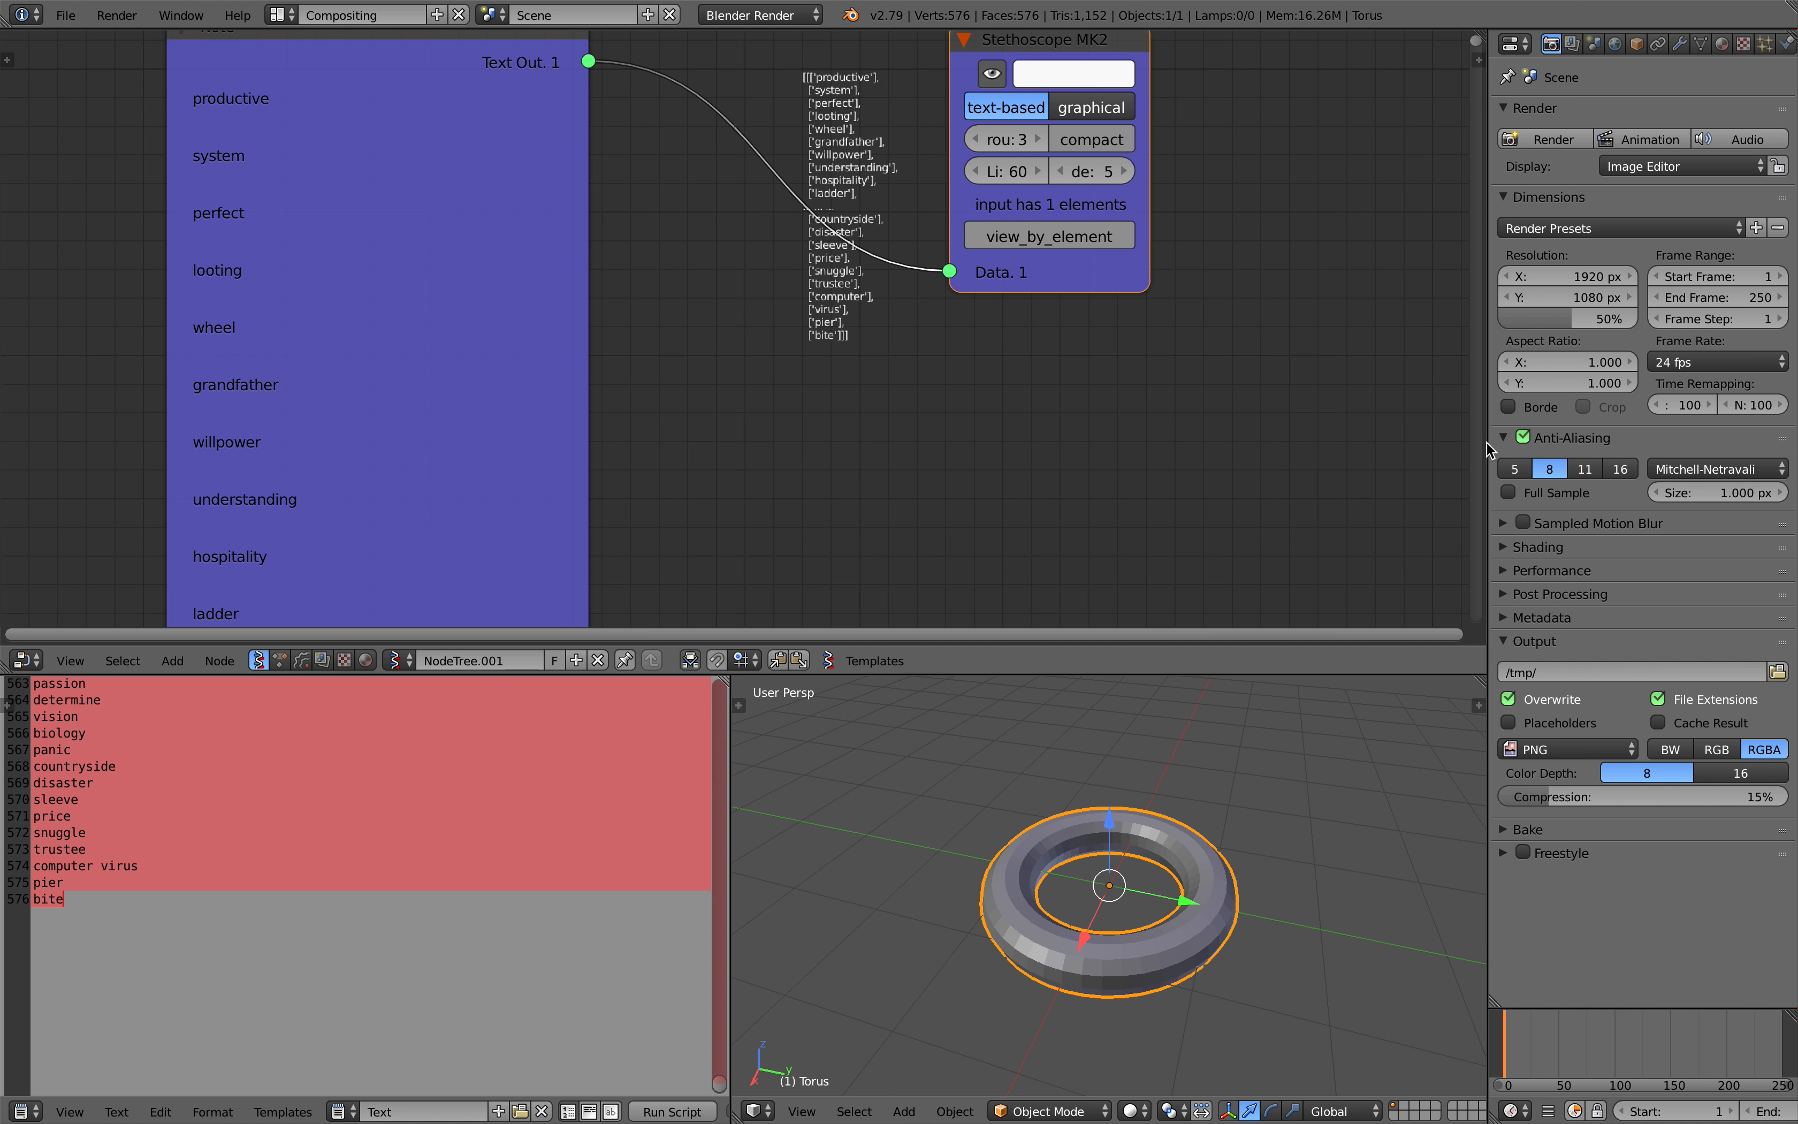
pyautogui.scroll(2, 1068, 888)
pyautogui.scroll(-2, 1067, 888)
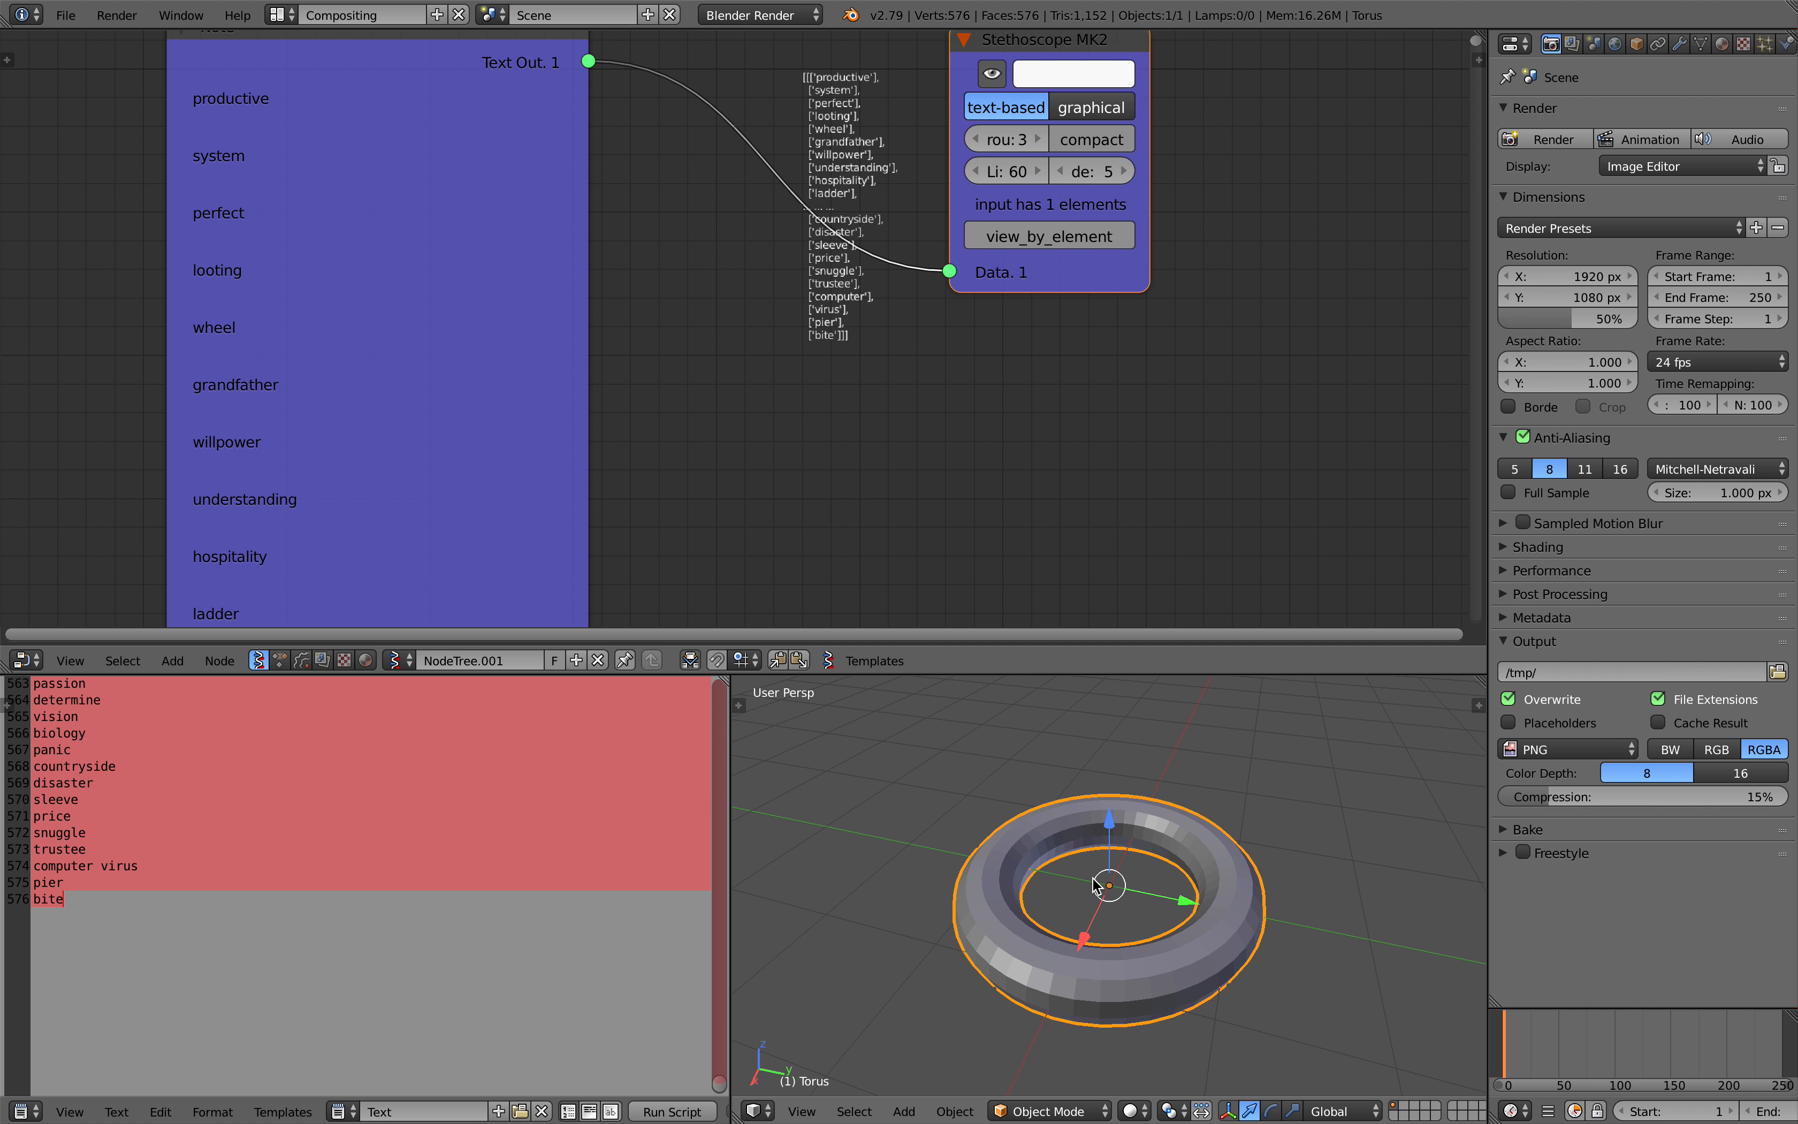
# - Add an Objects in mk3 node below the Stethoscope MK2 and load the selected torus into it
pyautogui.moveTo(835, 485); pyautogui.dragTo(815, 381, button='middle')
pyautogui.hotkey('alt', 'space')
pyautogui.write('o')
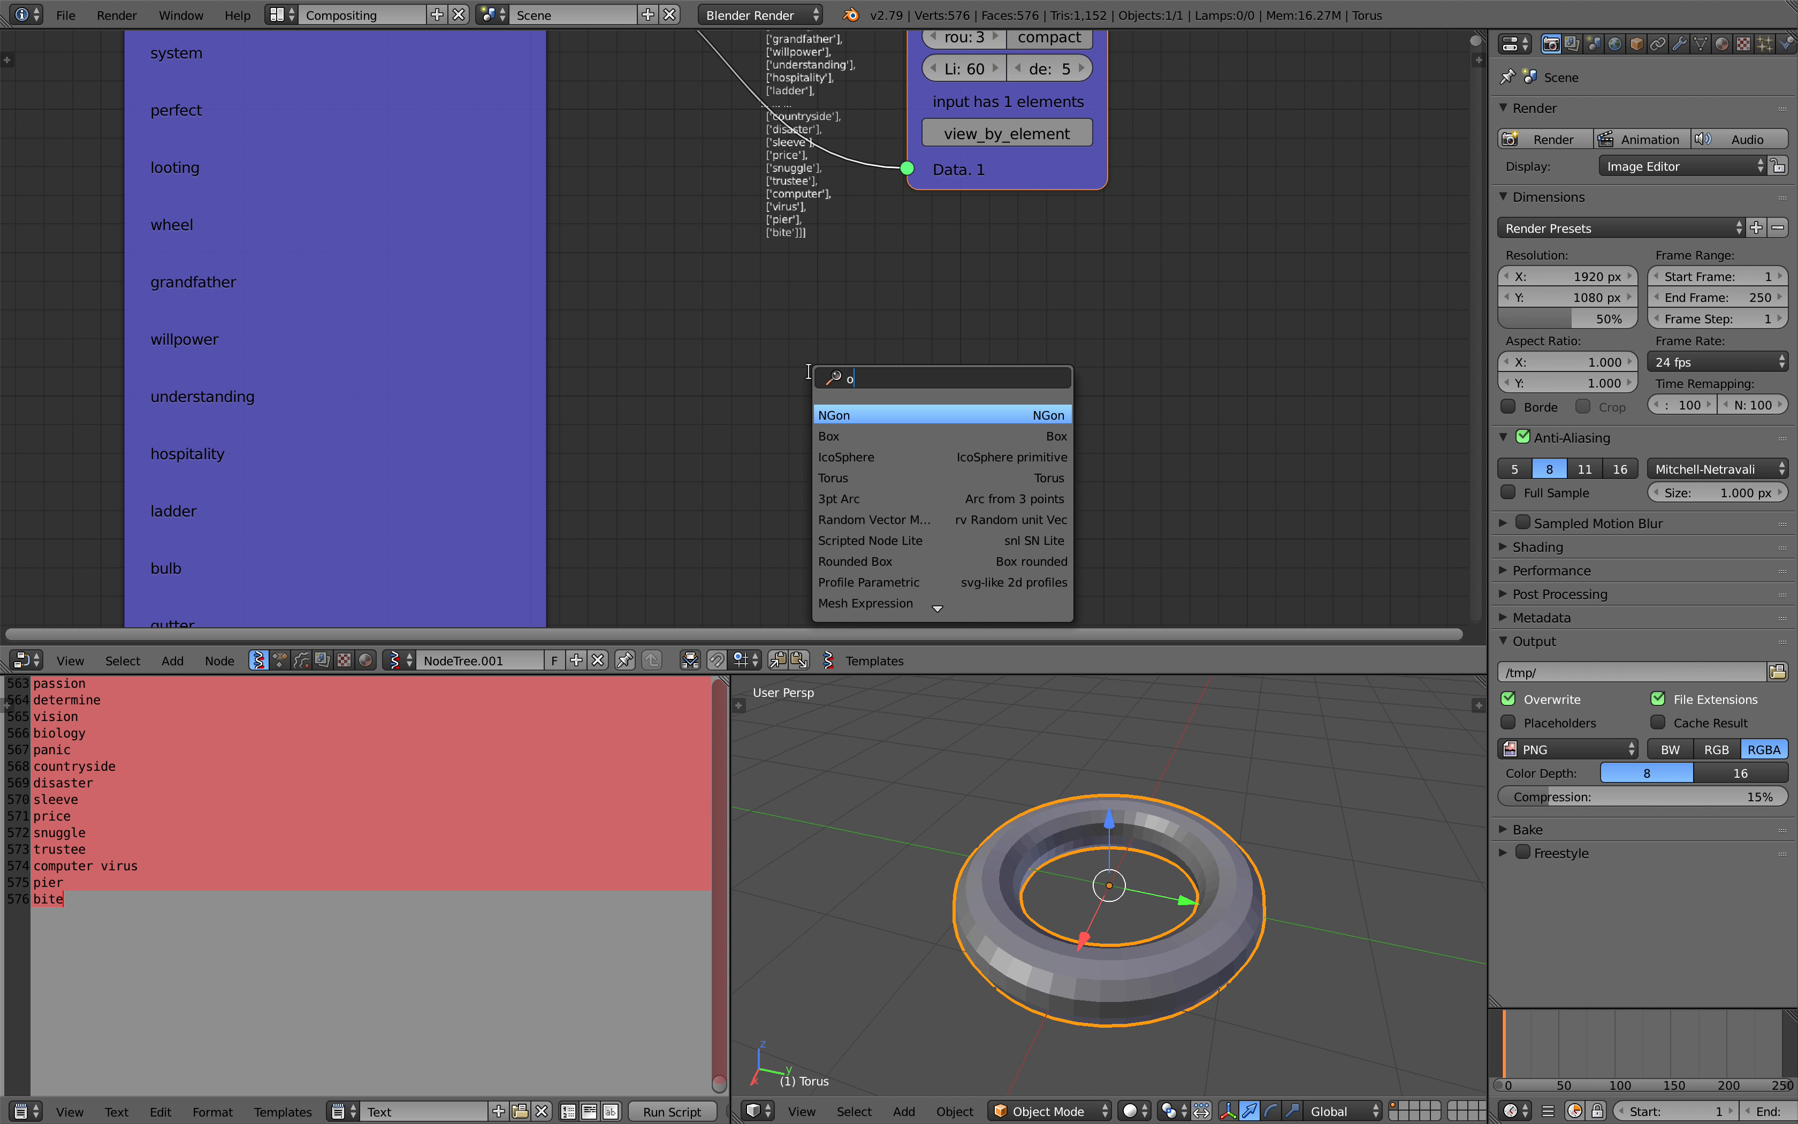
pyautogui.write('bjects i')
pyautogui.press('Return')
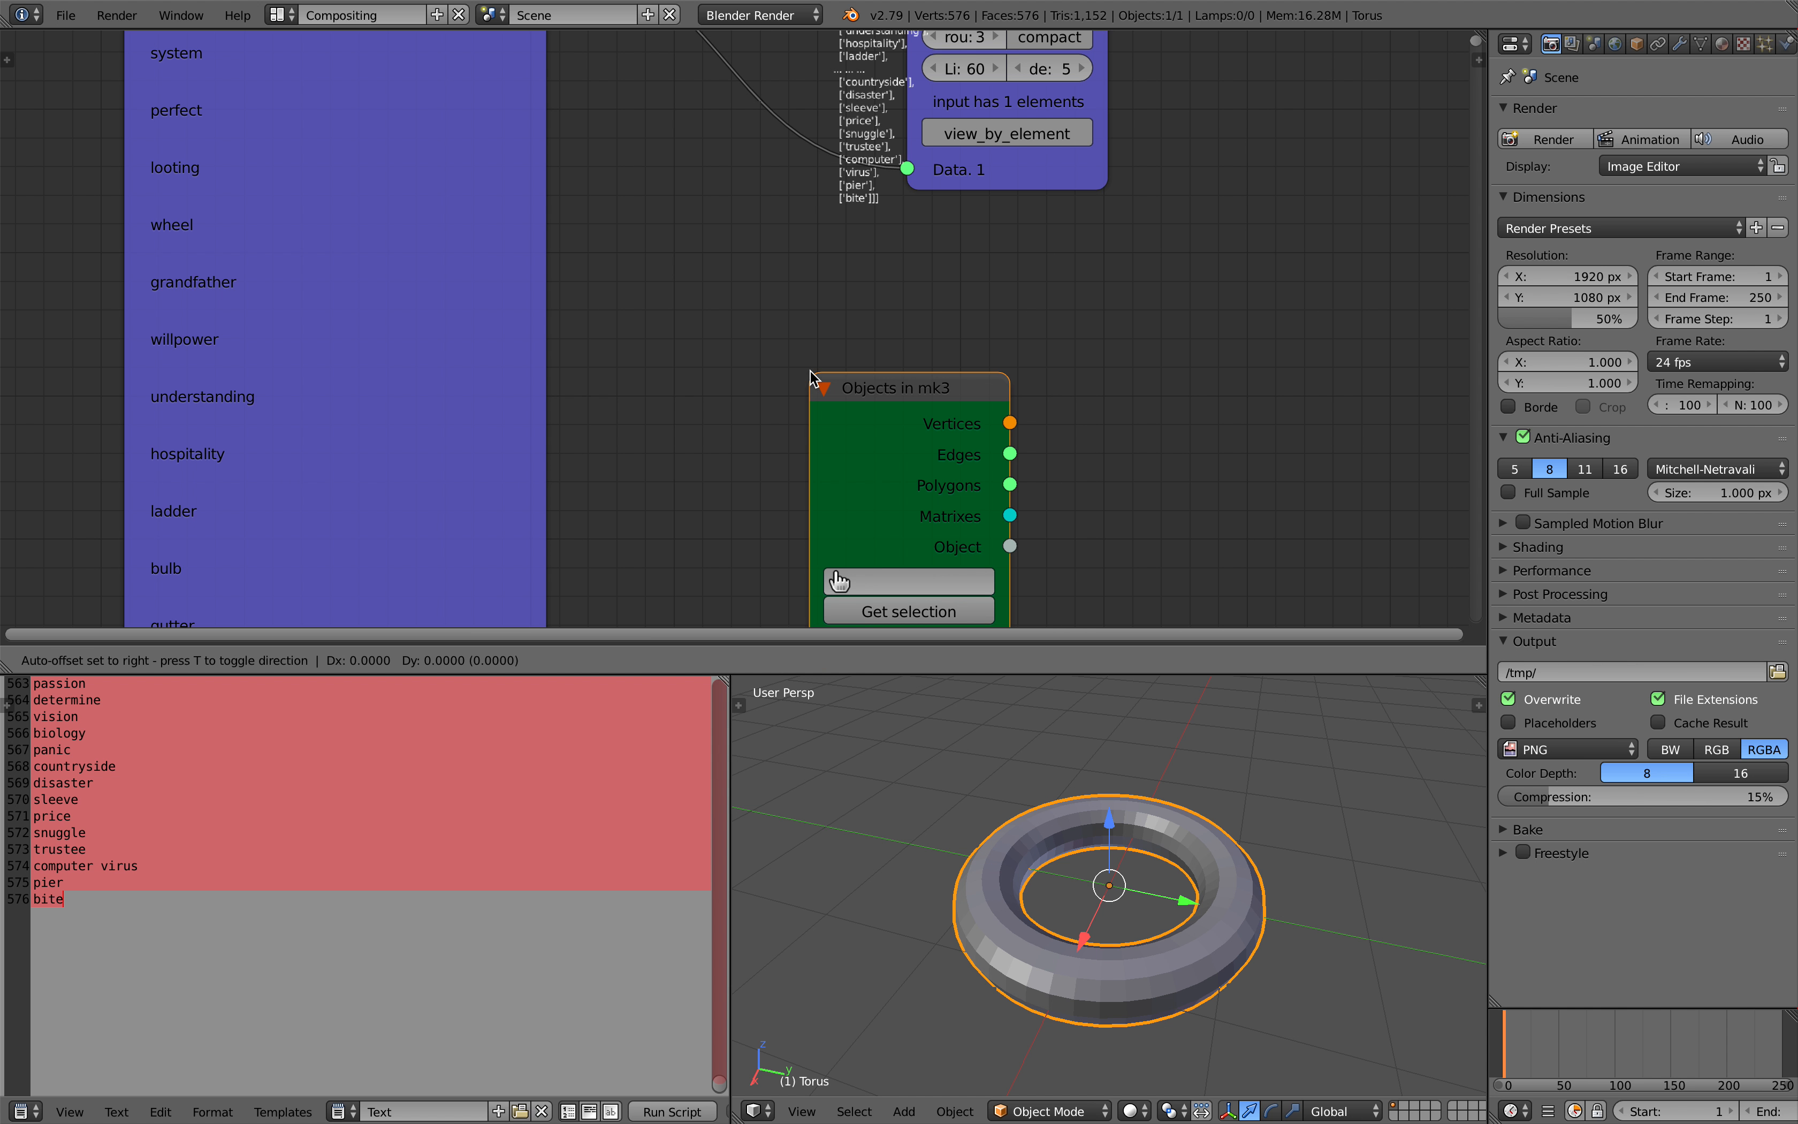
pyautogui.click(717, 285)
pyautogui.click(789, 519)
# - Move the Stethoscope MK2 farther from the Note and enlarge the node editor area downward
pyautogui.moveTo(963, 525); pyautogui.dragTo(918, 485, button='middle')
pyautogui.moveTo(981, 129); pyautogui.dragTo(1232, 157)
pyautogui.moveTo(1183, 232); pyautogui.dragTo(1182, 320, button='middle')
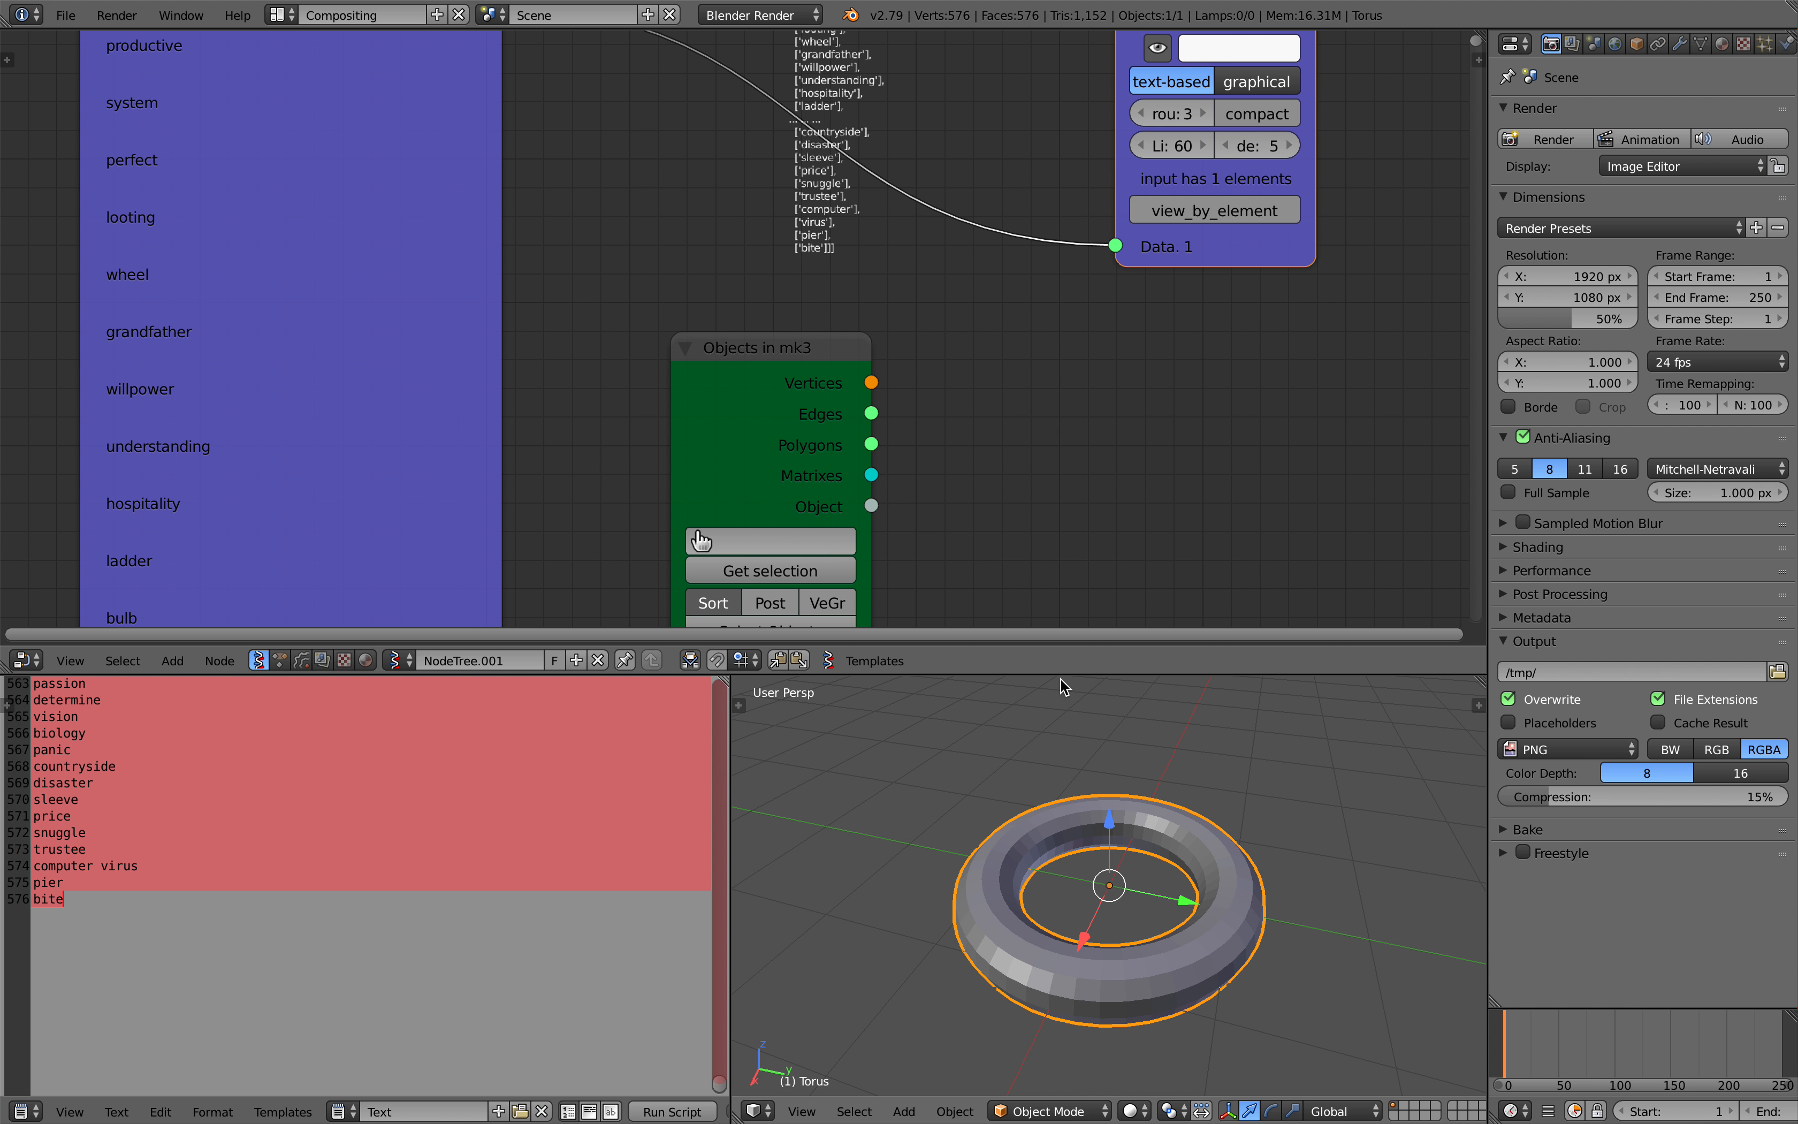
pyautogui.moveTo(1060, 674); pyautogui.dragTo(1055, 796)
# - Add a Viewer Index node beside the Objects in mk3 node
pyautogui.moveTo(994, 438); pyautogui.dragTo(847, 455, button='middle')
pyautogui.scroll(-1, 847, 455)
pyautogui.press('space')
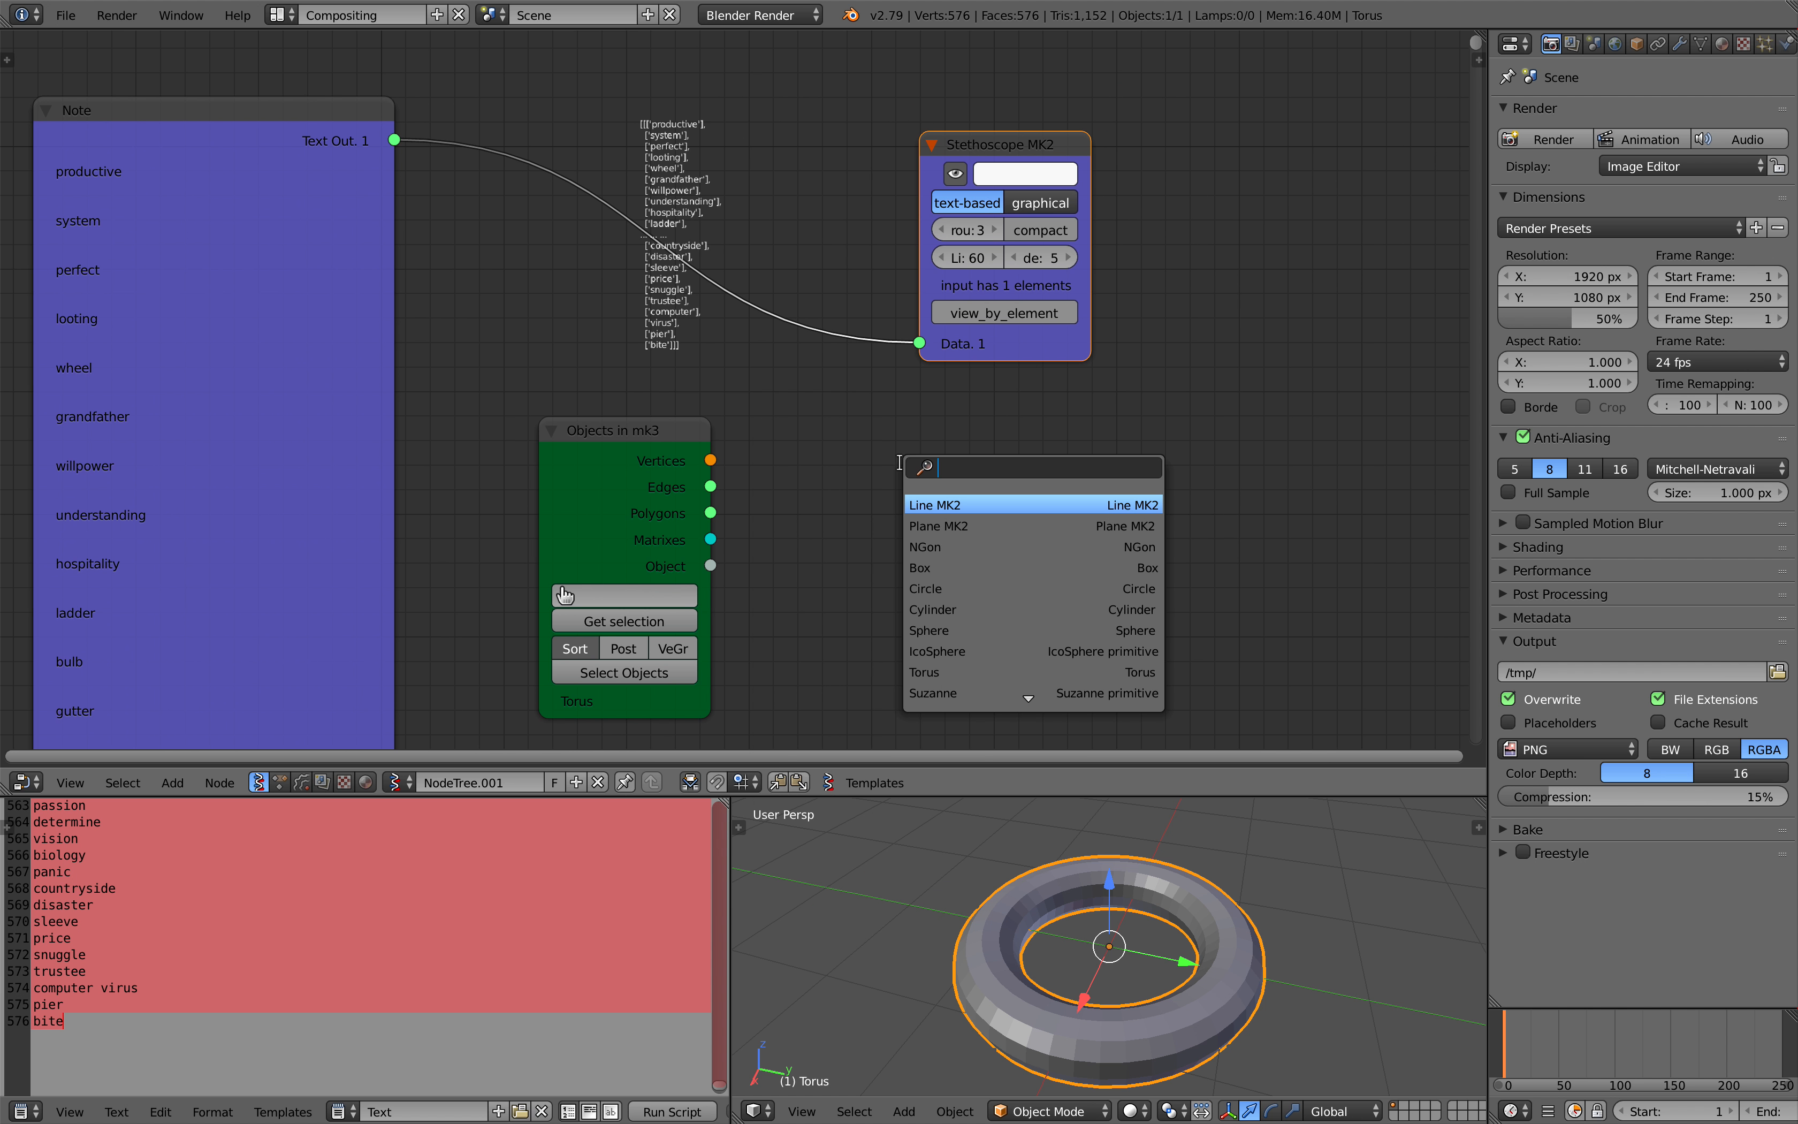
pyautogui.write('index')
pyautogui.press('Return')
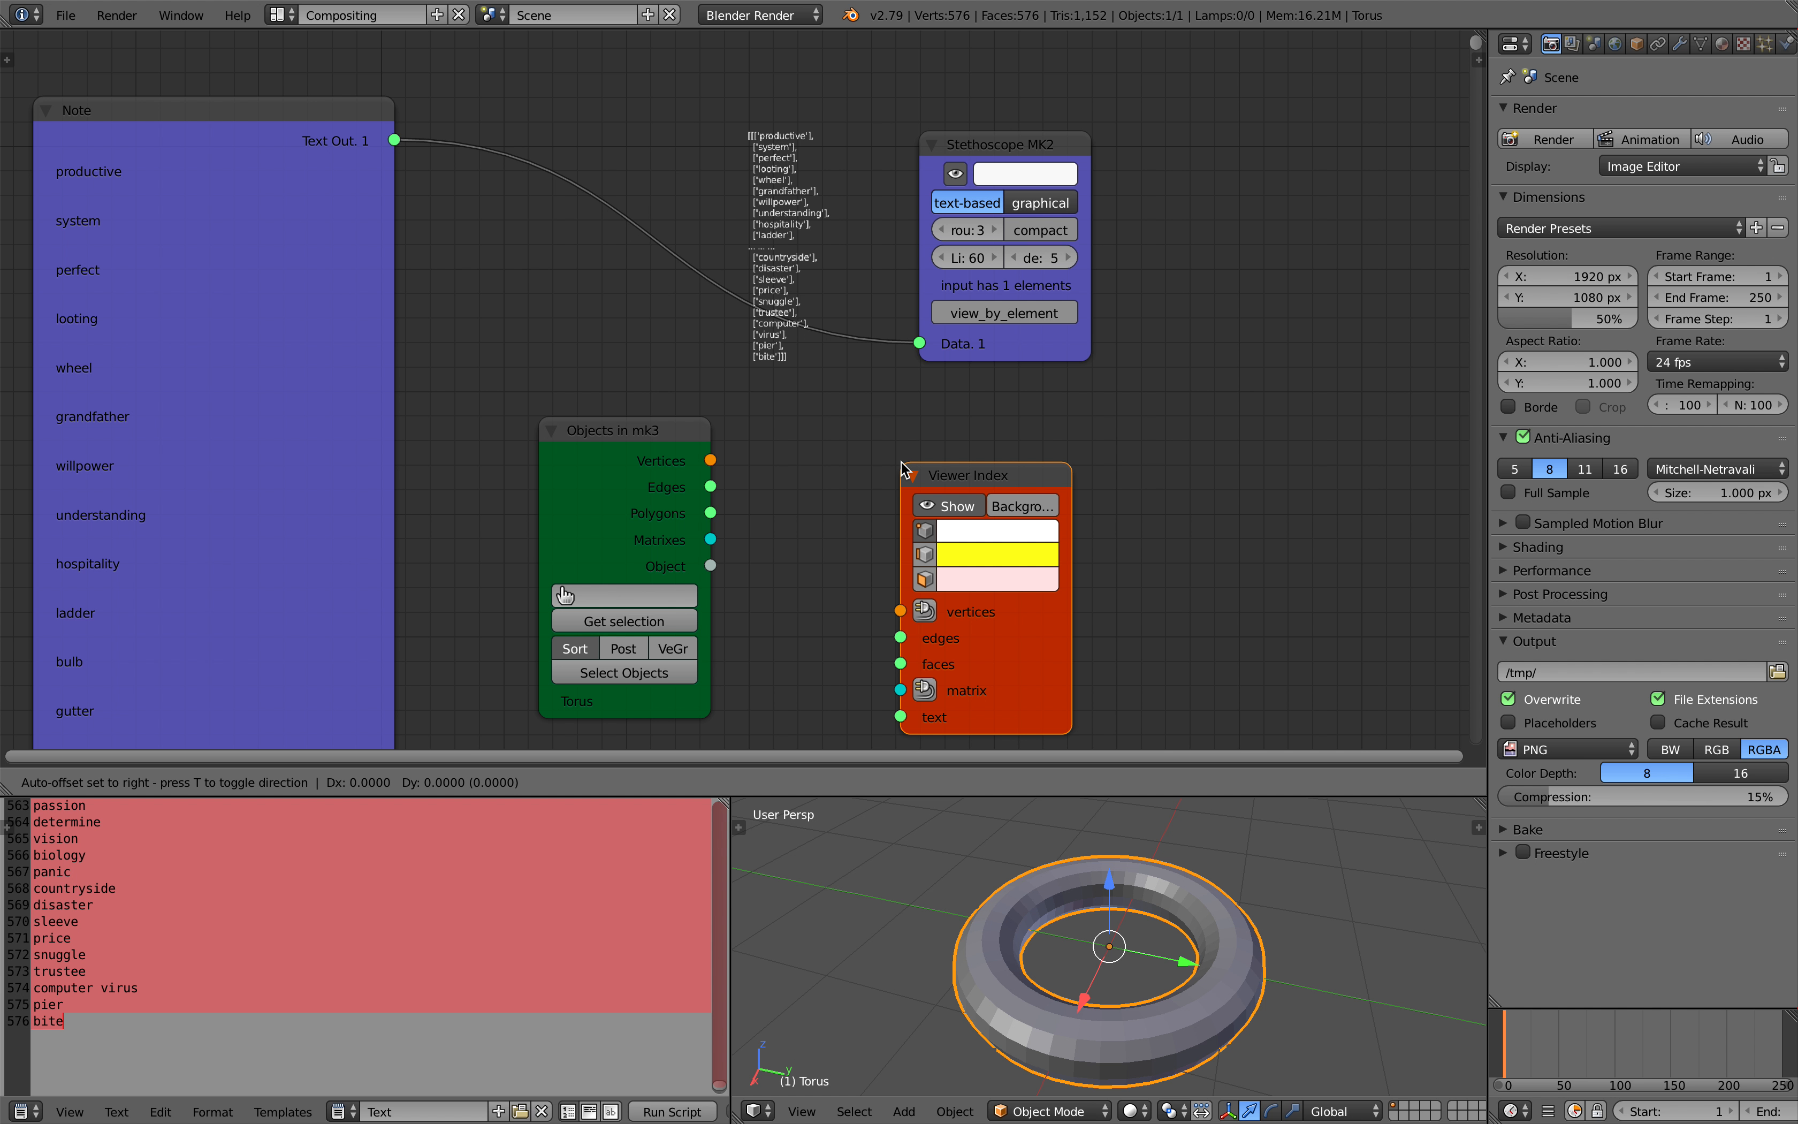
pyautogui.click(919, 456)
# - Connect the Vertices and Matrixes outputs of Objects in mk3 to the Viewer Index vertices and matrix inputs, spacing the two nodes apart
pyautogui.moveTo(738, 543); pyautogui.dragTo(750, 554)
pyautogui.moveTo(687, 465); pyautogui.dragTo(729, 497)
pyautogui.moveTo(913, 606); pyautogui.dragTo(919, 600)
pyautogui.moveTo(669, 545); pyautogui.dragTo(1078, 636)
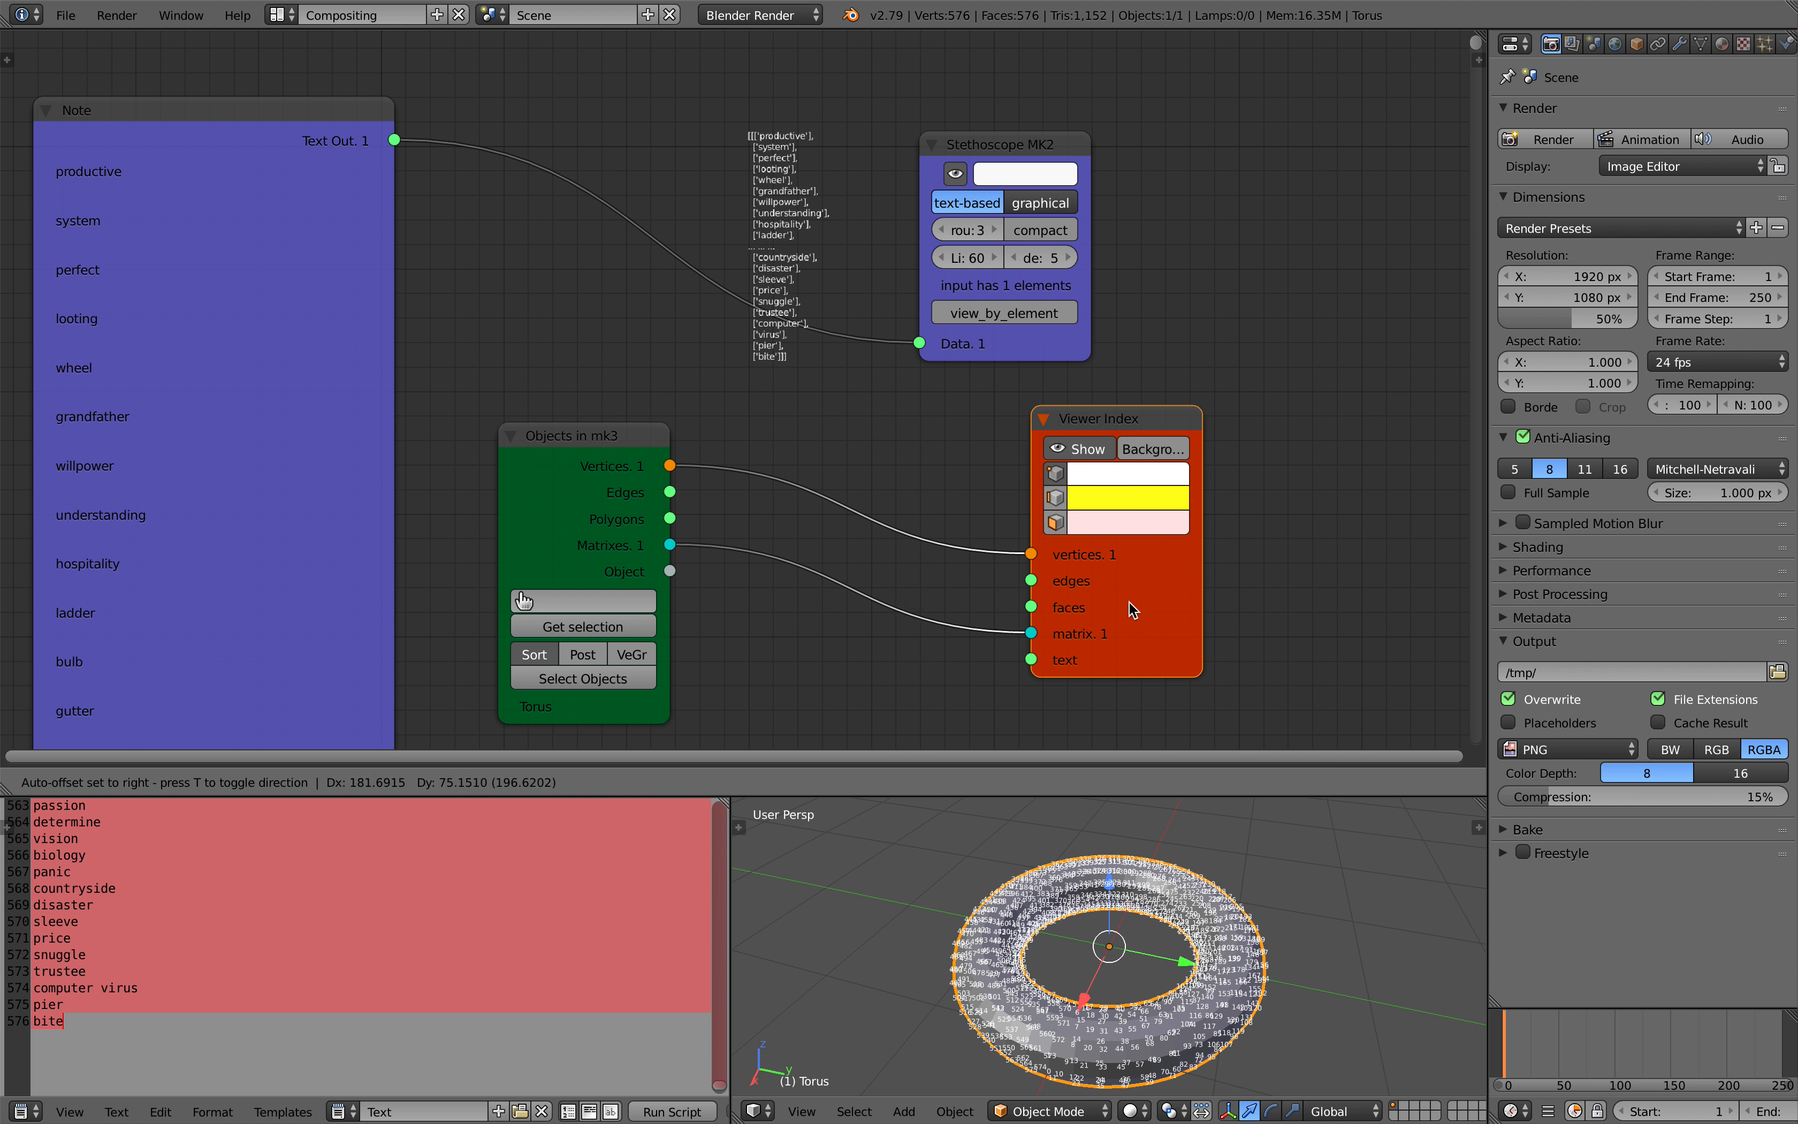
# - Connect the Note's Text Out to the Viewer Index text input and enable the label Background option
pyautogui.scroll(3, 831, 363)
pyautogui.scroll(-2, 392, 105)
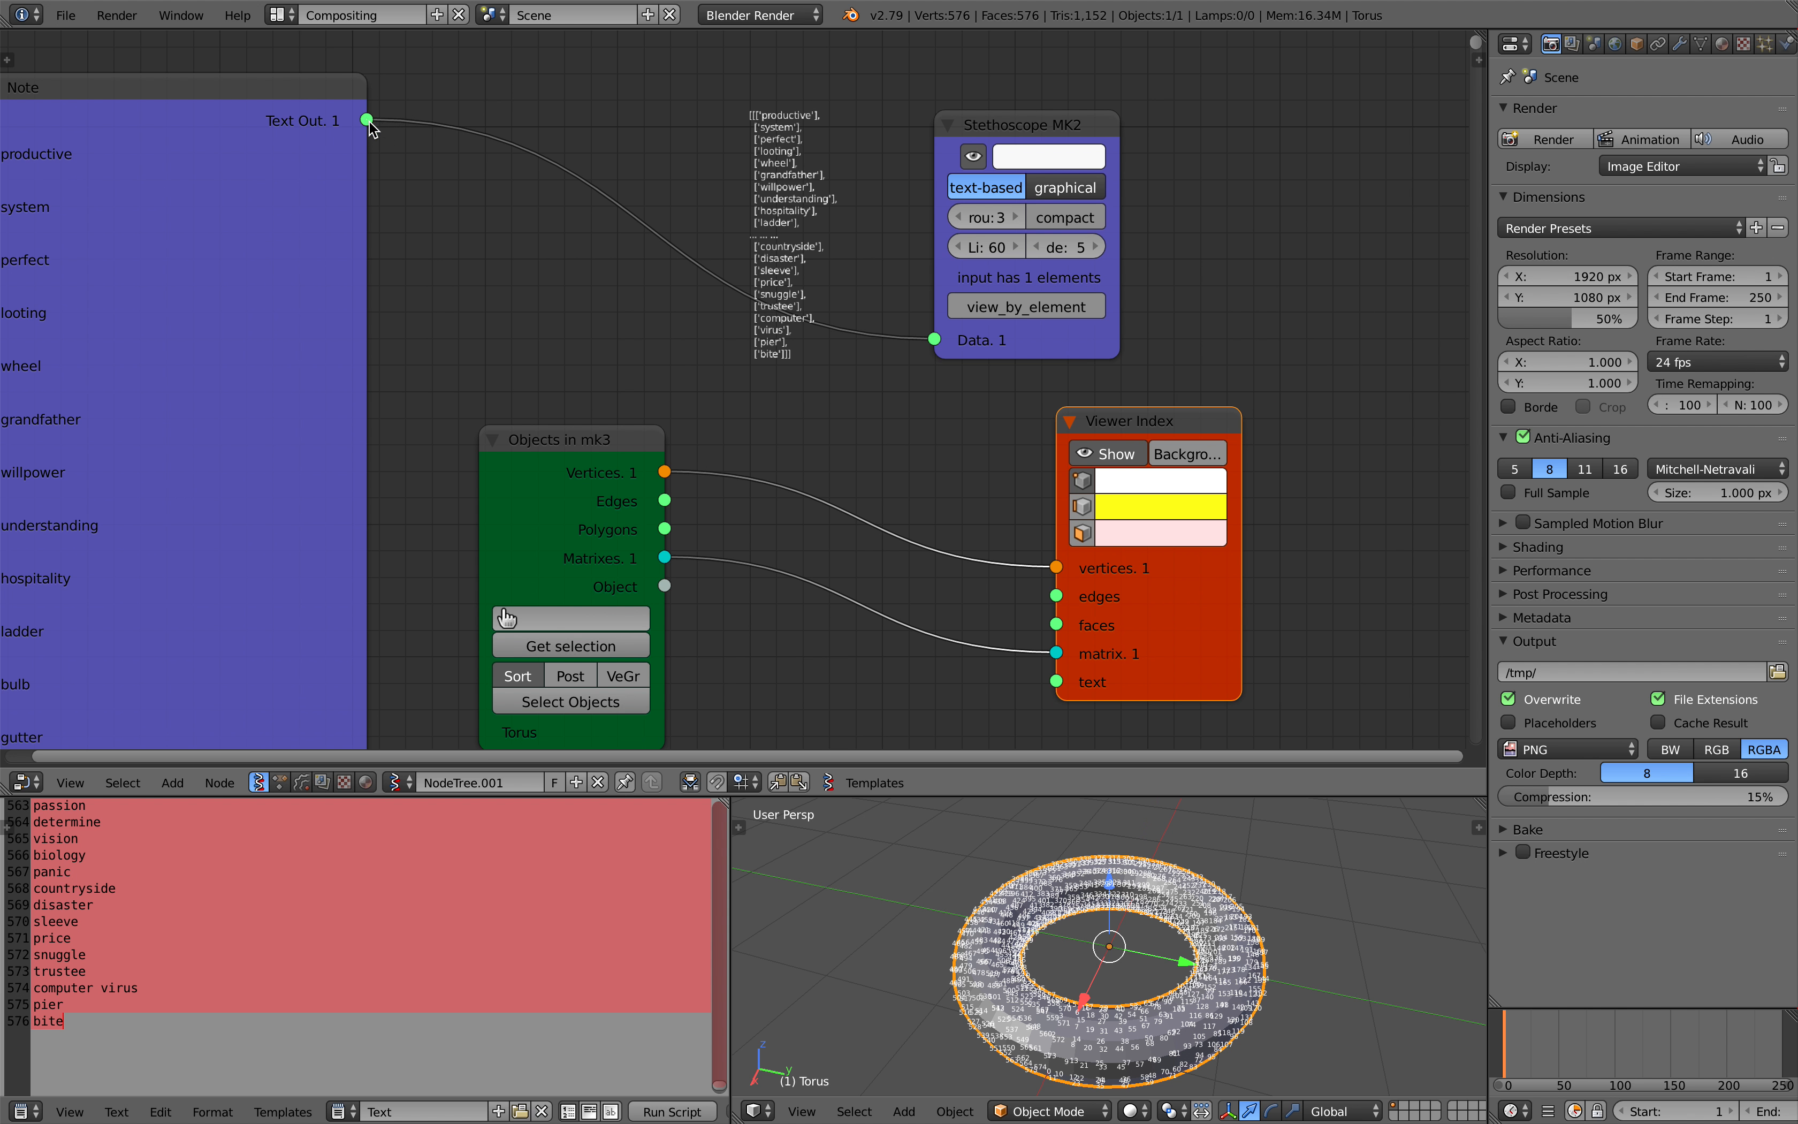
pyautogui.moveTo(368, 122); pyautogui.dragTo(1054, 681)
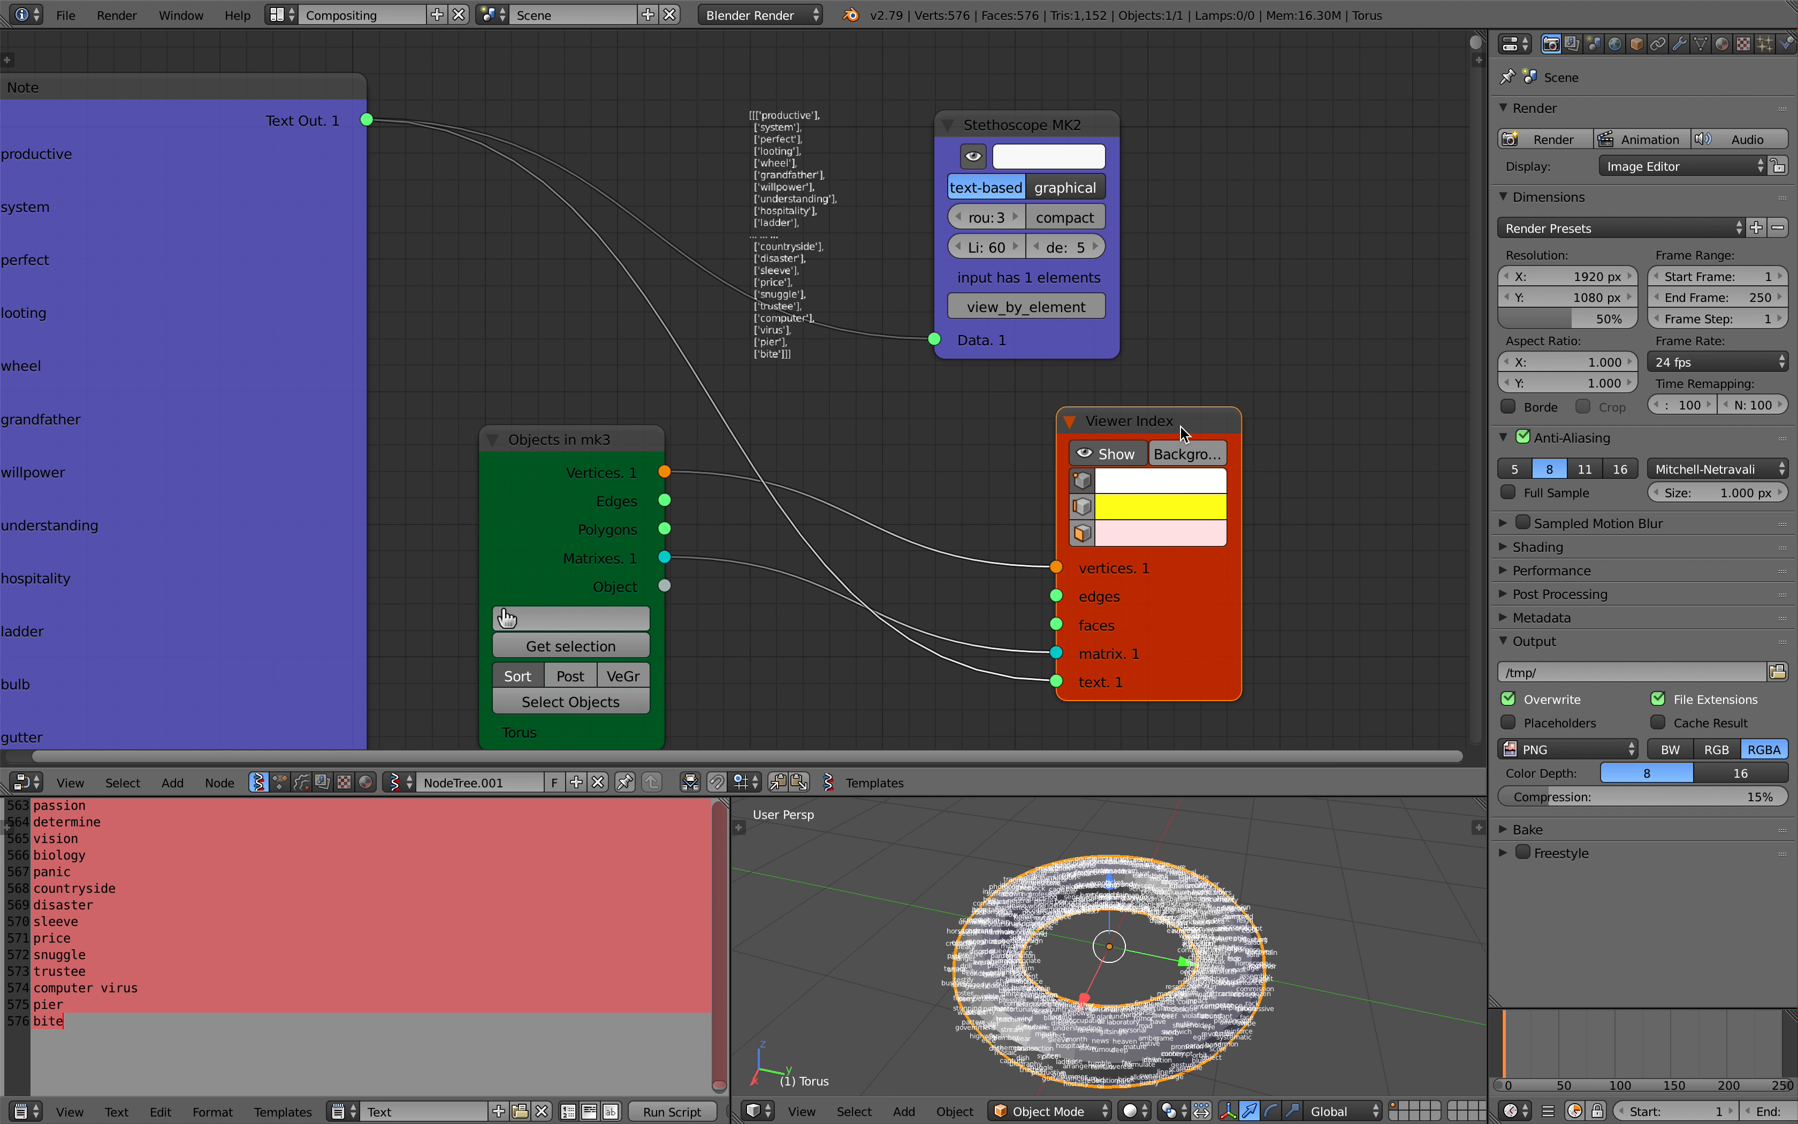
pyautogui.click(1186, 454)
# - Maximize the 3D viewport and examine the word labels on the torus vertices from several angles
pyautogui.hotkey('shift', 'space')
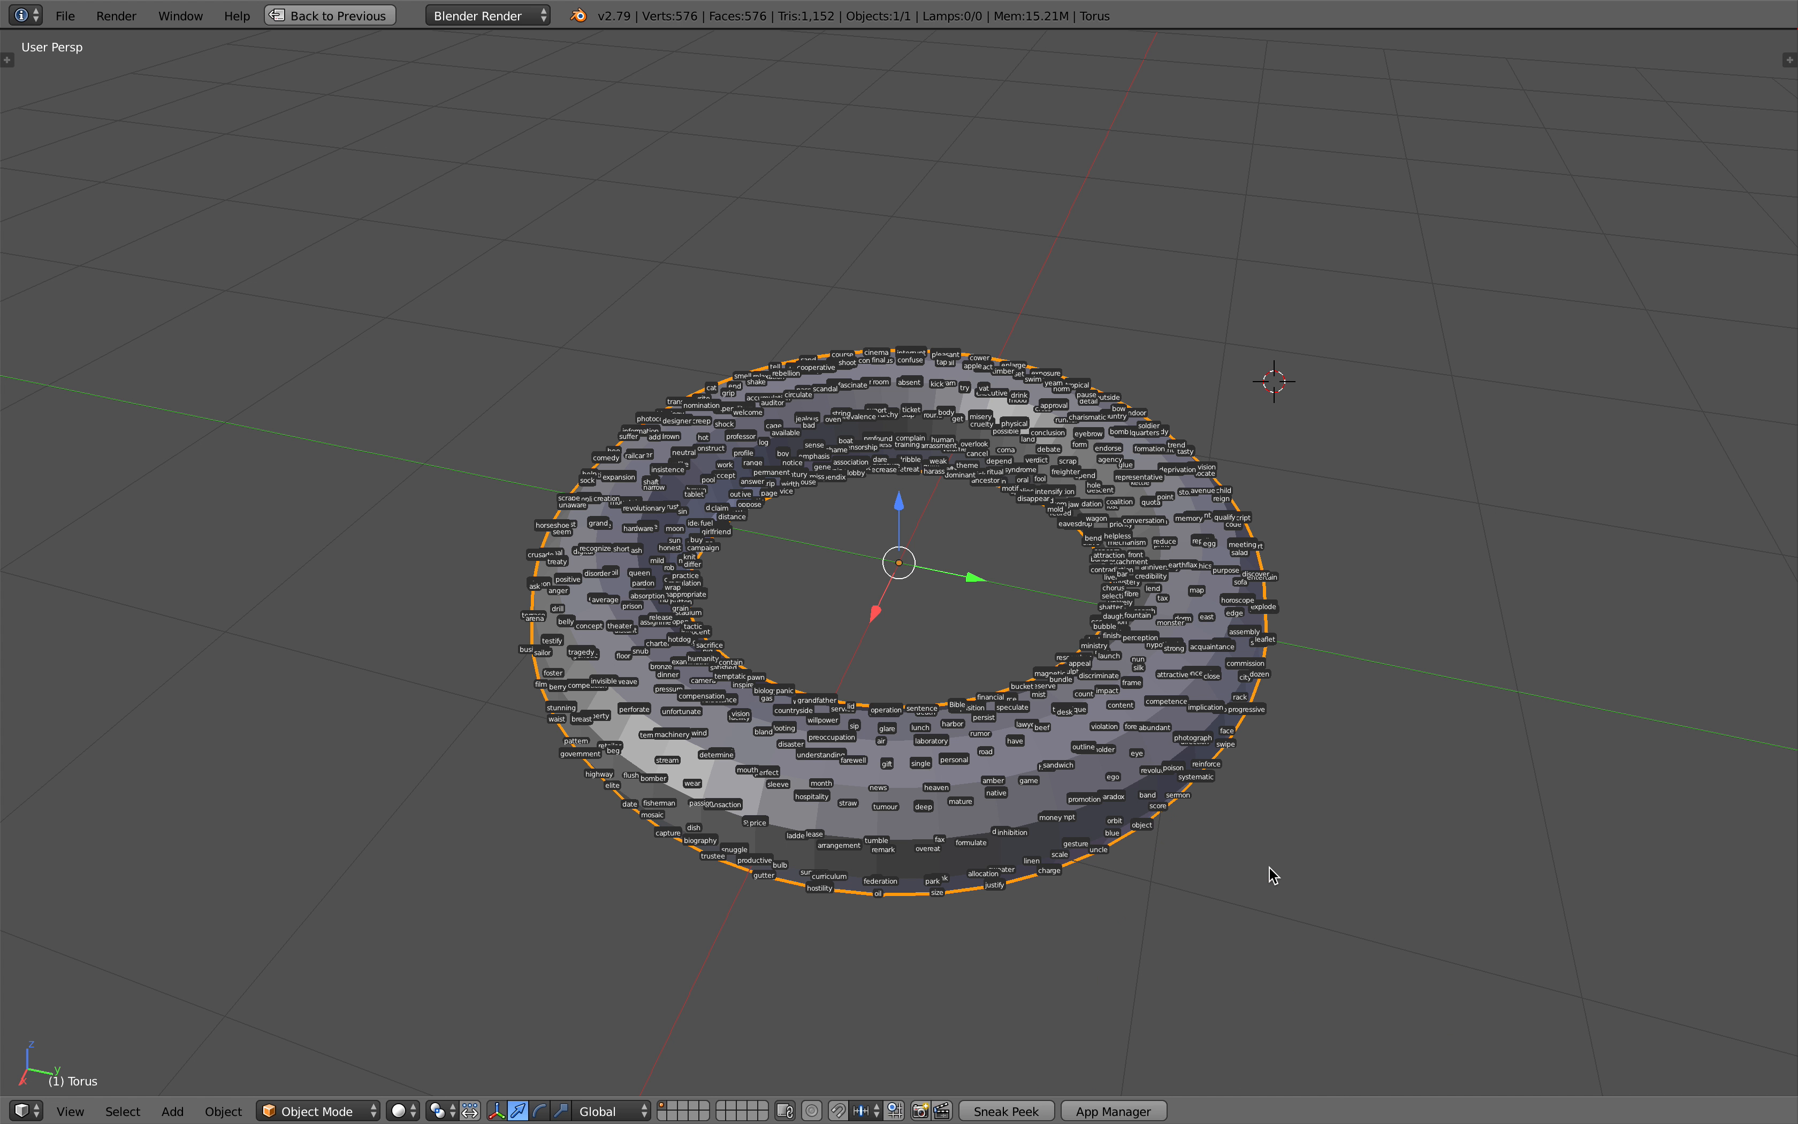
pyautogui.scroll(3, 990, 611)
pyautogui.moveTo(991, 611)
pyautogui.mouseDown(button='middle')
pyautogui.moveTo(1016, 685)
pyautogui.moveTo(969, 602)
pyautogui.mouseUp(button='middle')
pyautogui.scroll(3, 968, 605)
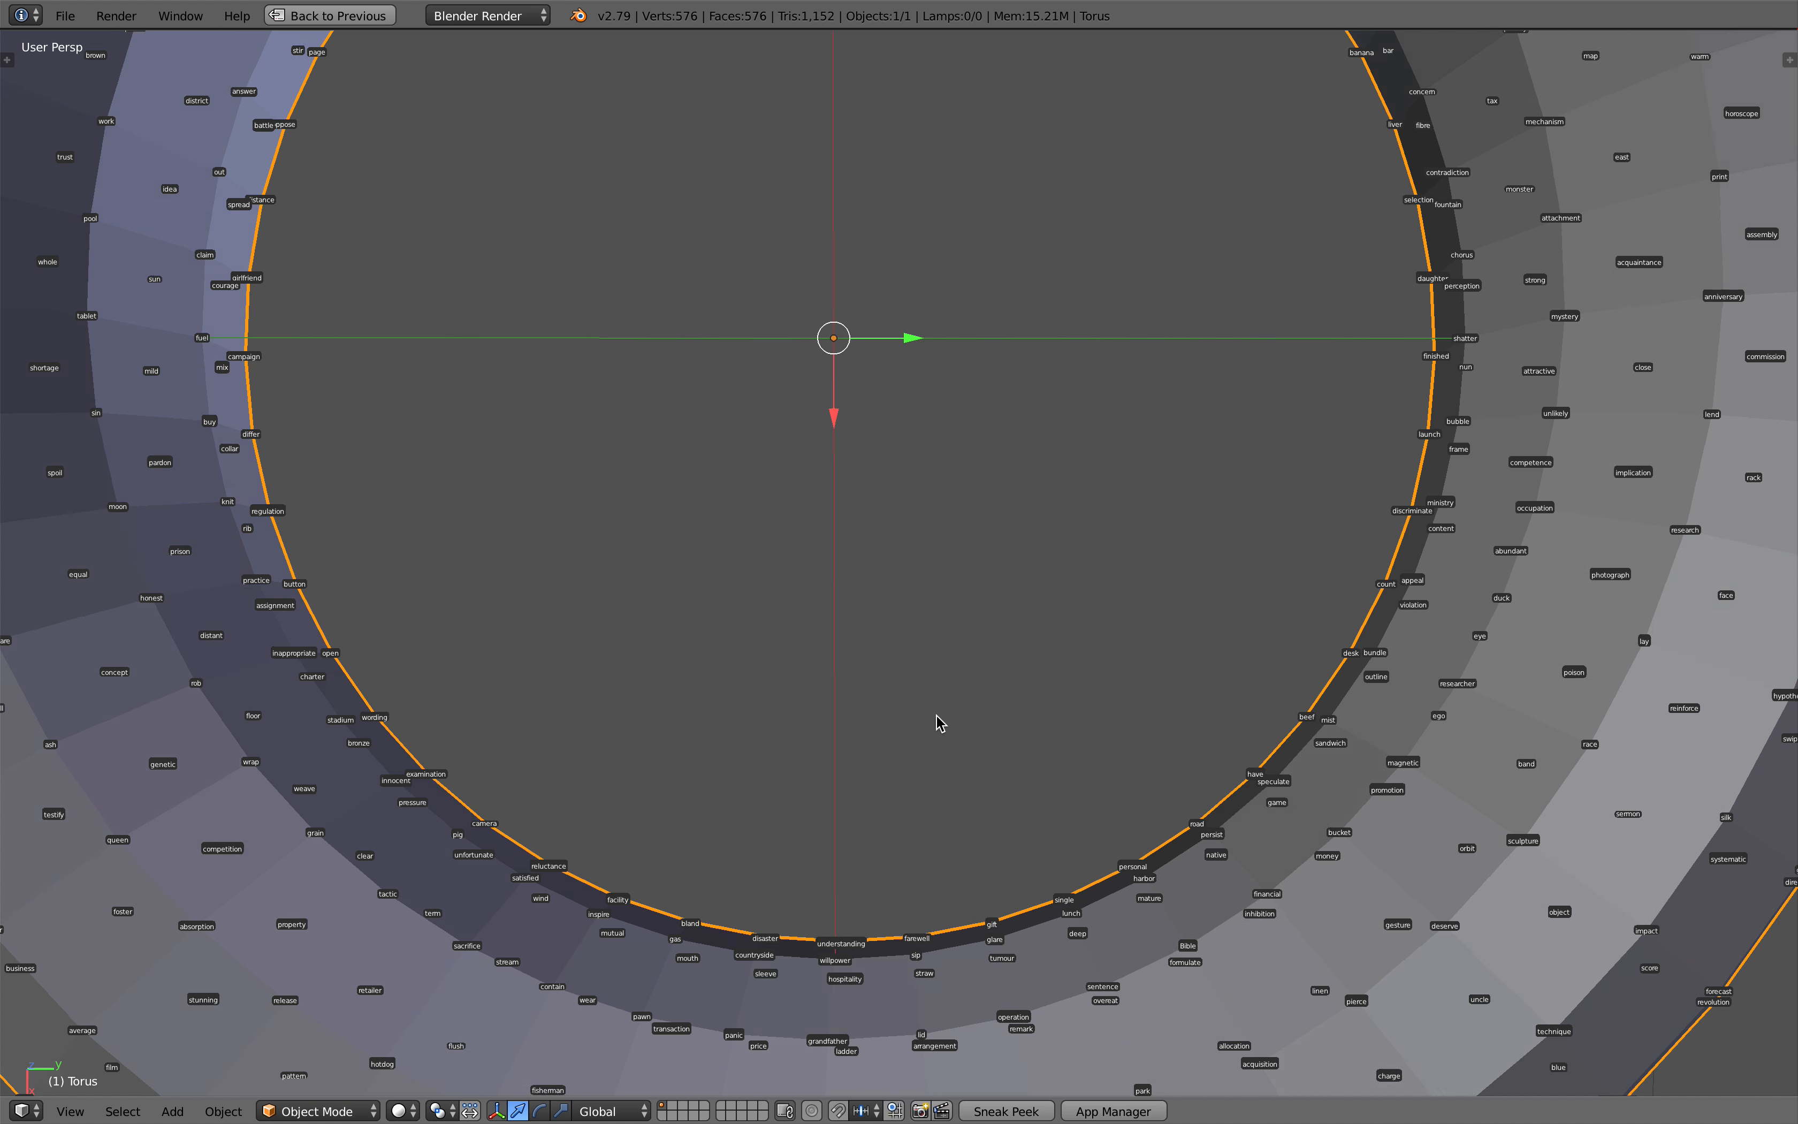
pyautogui.moveTo(935, 713); pyautogui.dragTo(1089, 664, button='middle')
pyautogui.scroll(-2, 987, 686)
pyautogui.scroll(-2, 1033, 684)
pyautogui.scroll(3, 1090, 664)
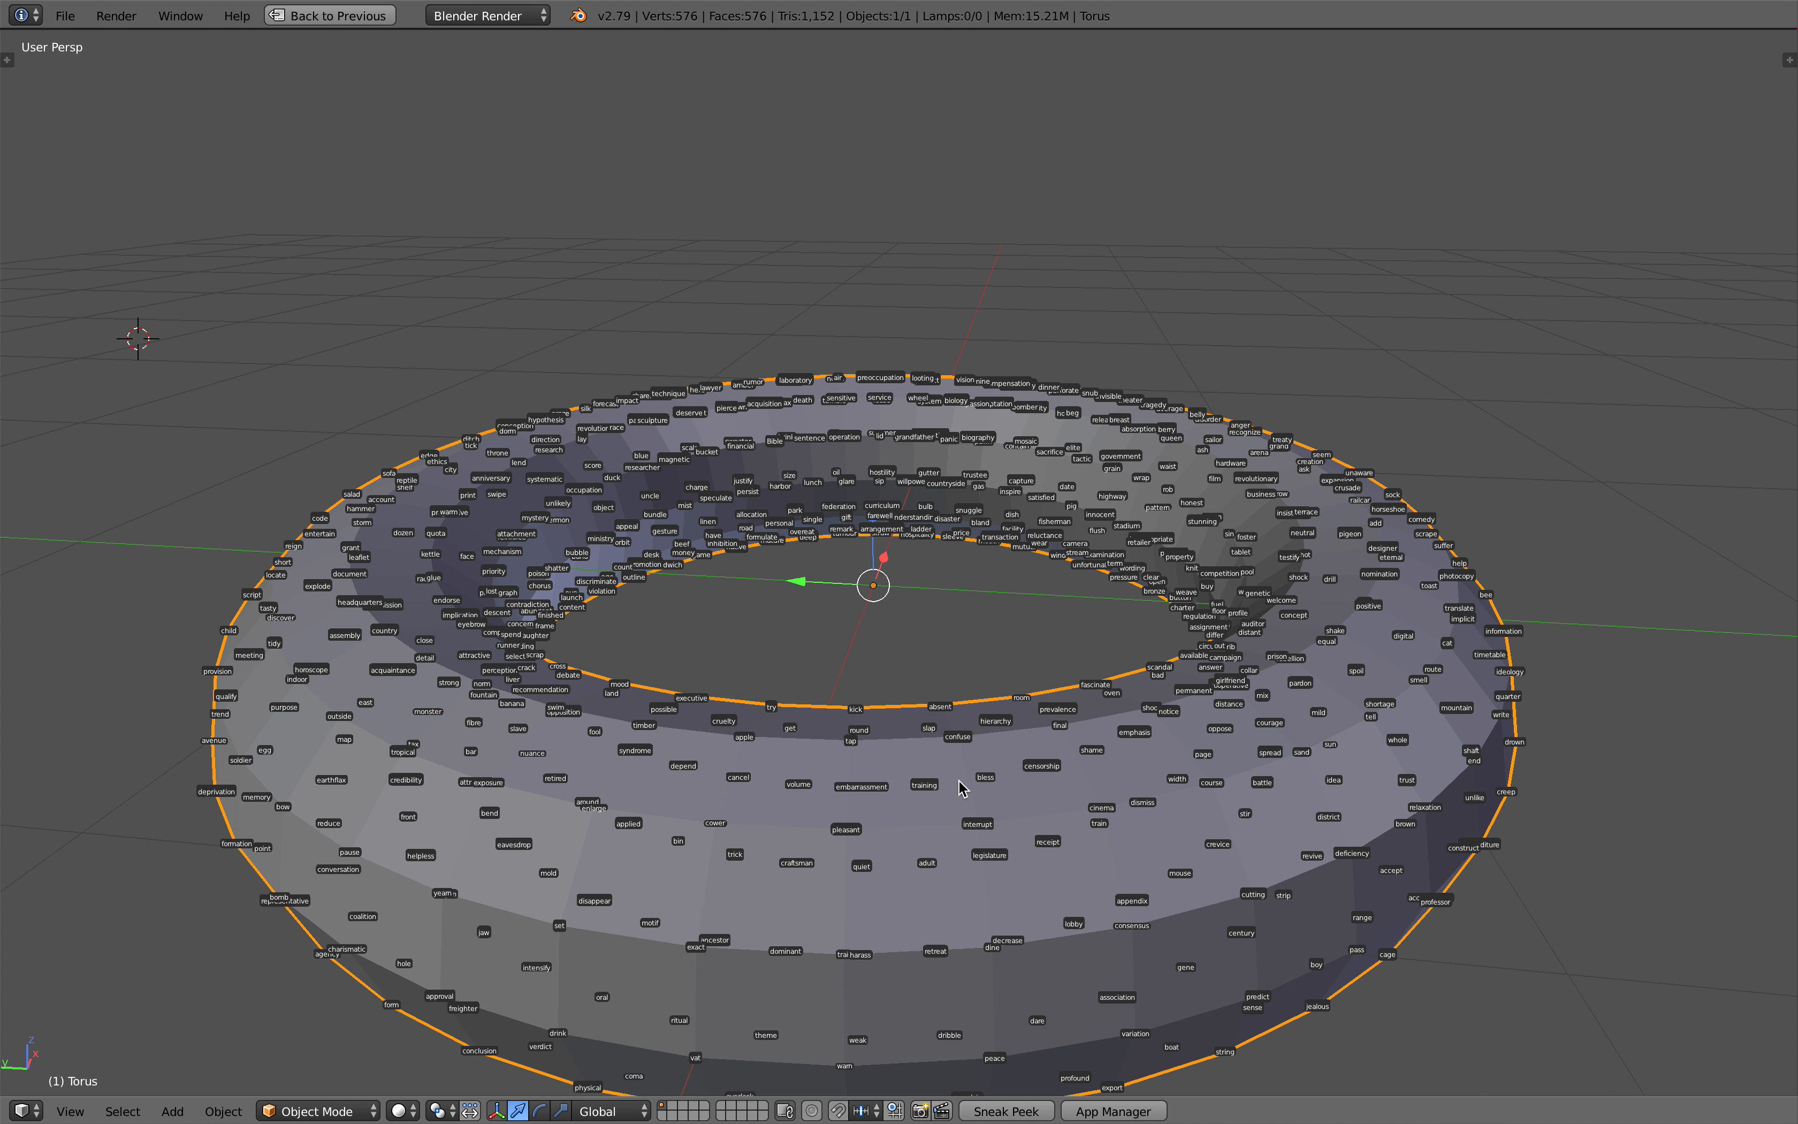
# - Inspect the torus's word labels at different distances and angles, and return from the maximized viewport to the multi-editor layout
pyautogui.moveTo(962, 787); pyautogui.dragTo(882, 725, button='middle')
pyautogui.scroll(-1, 879, 746)
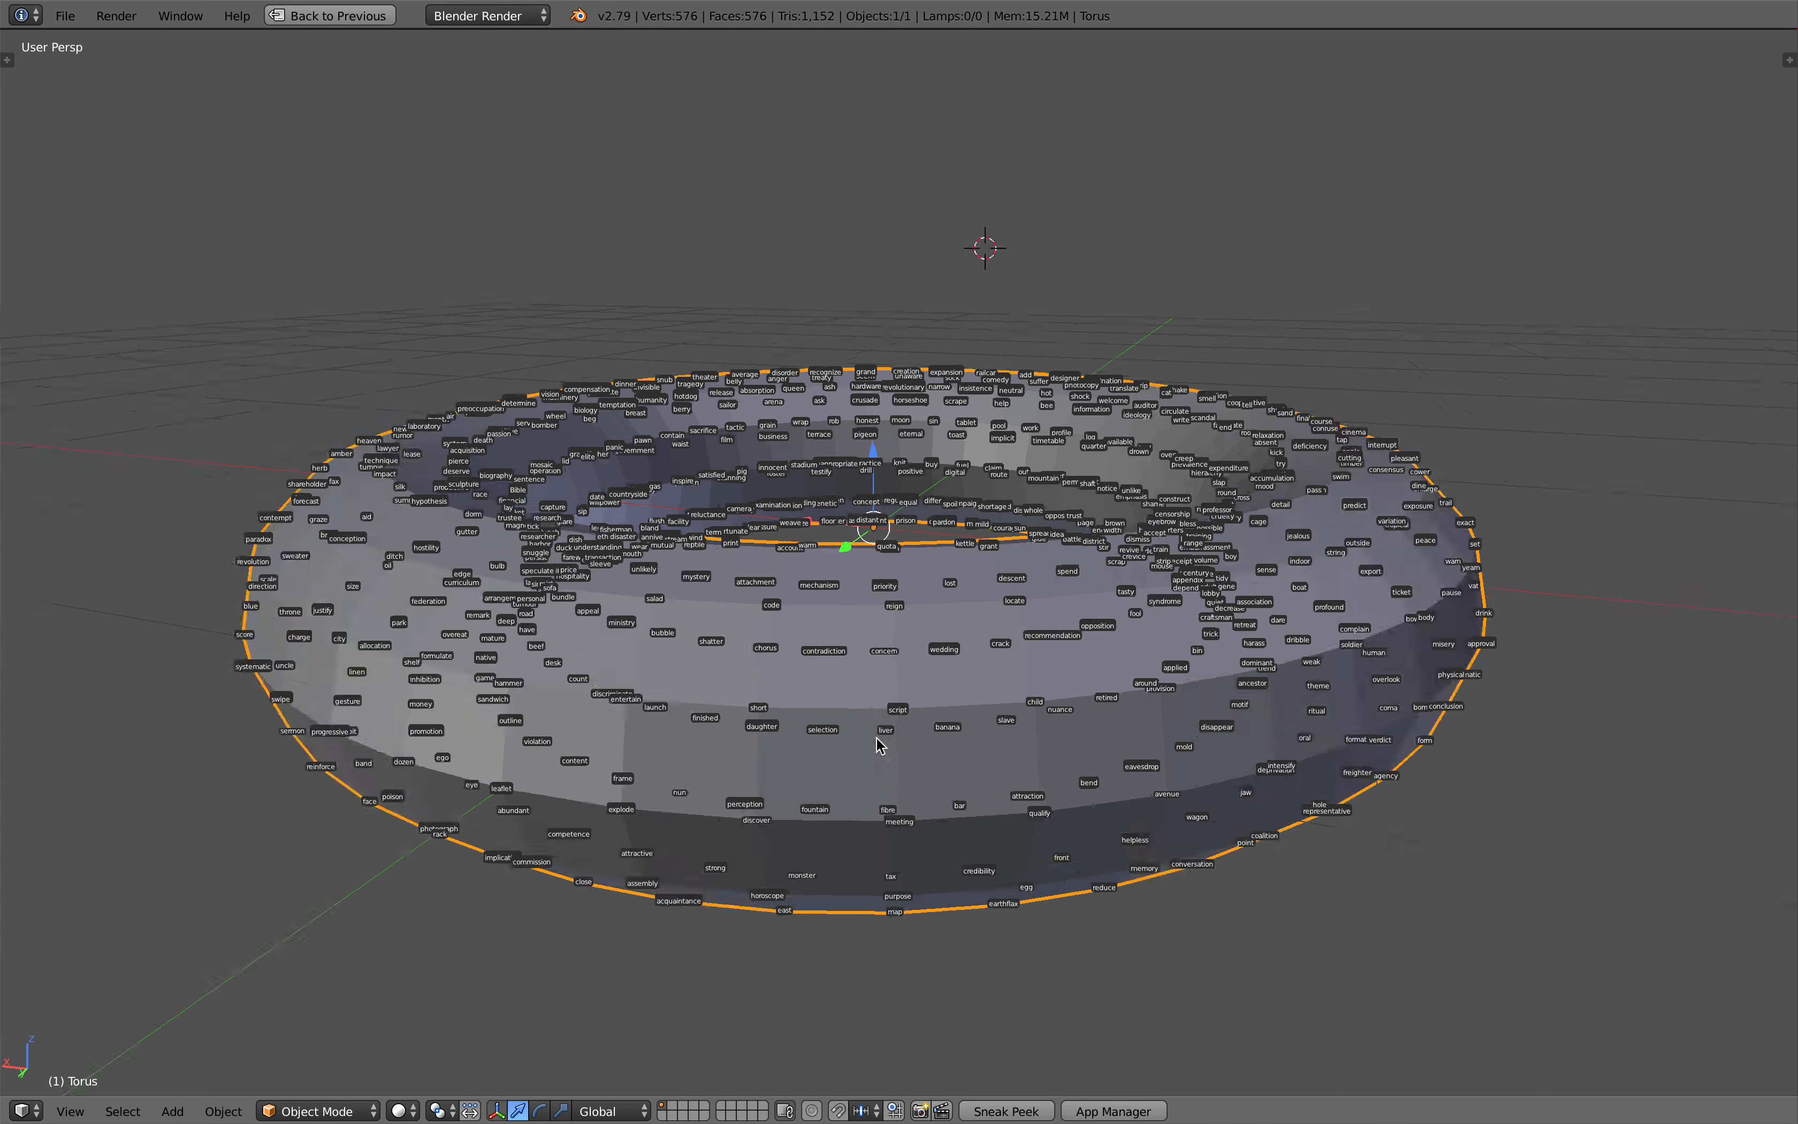
pyautogui.scroll(-2, 876, 745)
pyautogui.moveTo(876, 654); pyautogui.dragTo(914, 566, button='middle')
pyautogui.scroll(-2, 851, 701)
pyautogui.scroll(2, 879, 689)
pyautogui.scroll(2, 826, 674)
pyautogui.scroll(2, 1010, 789)
pyautogui.scroll(-4, 1066, 743)
pyautogui.scroll(-3, 948, 624)
pyautogui.scroll(2, 981, 654)
pyautogui.scroll(2, 979, 583)
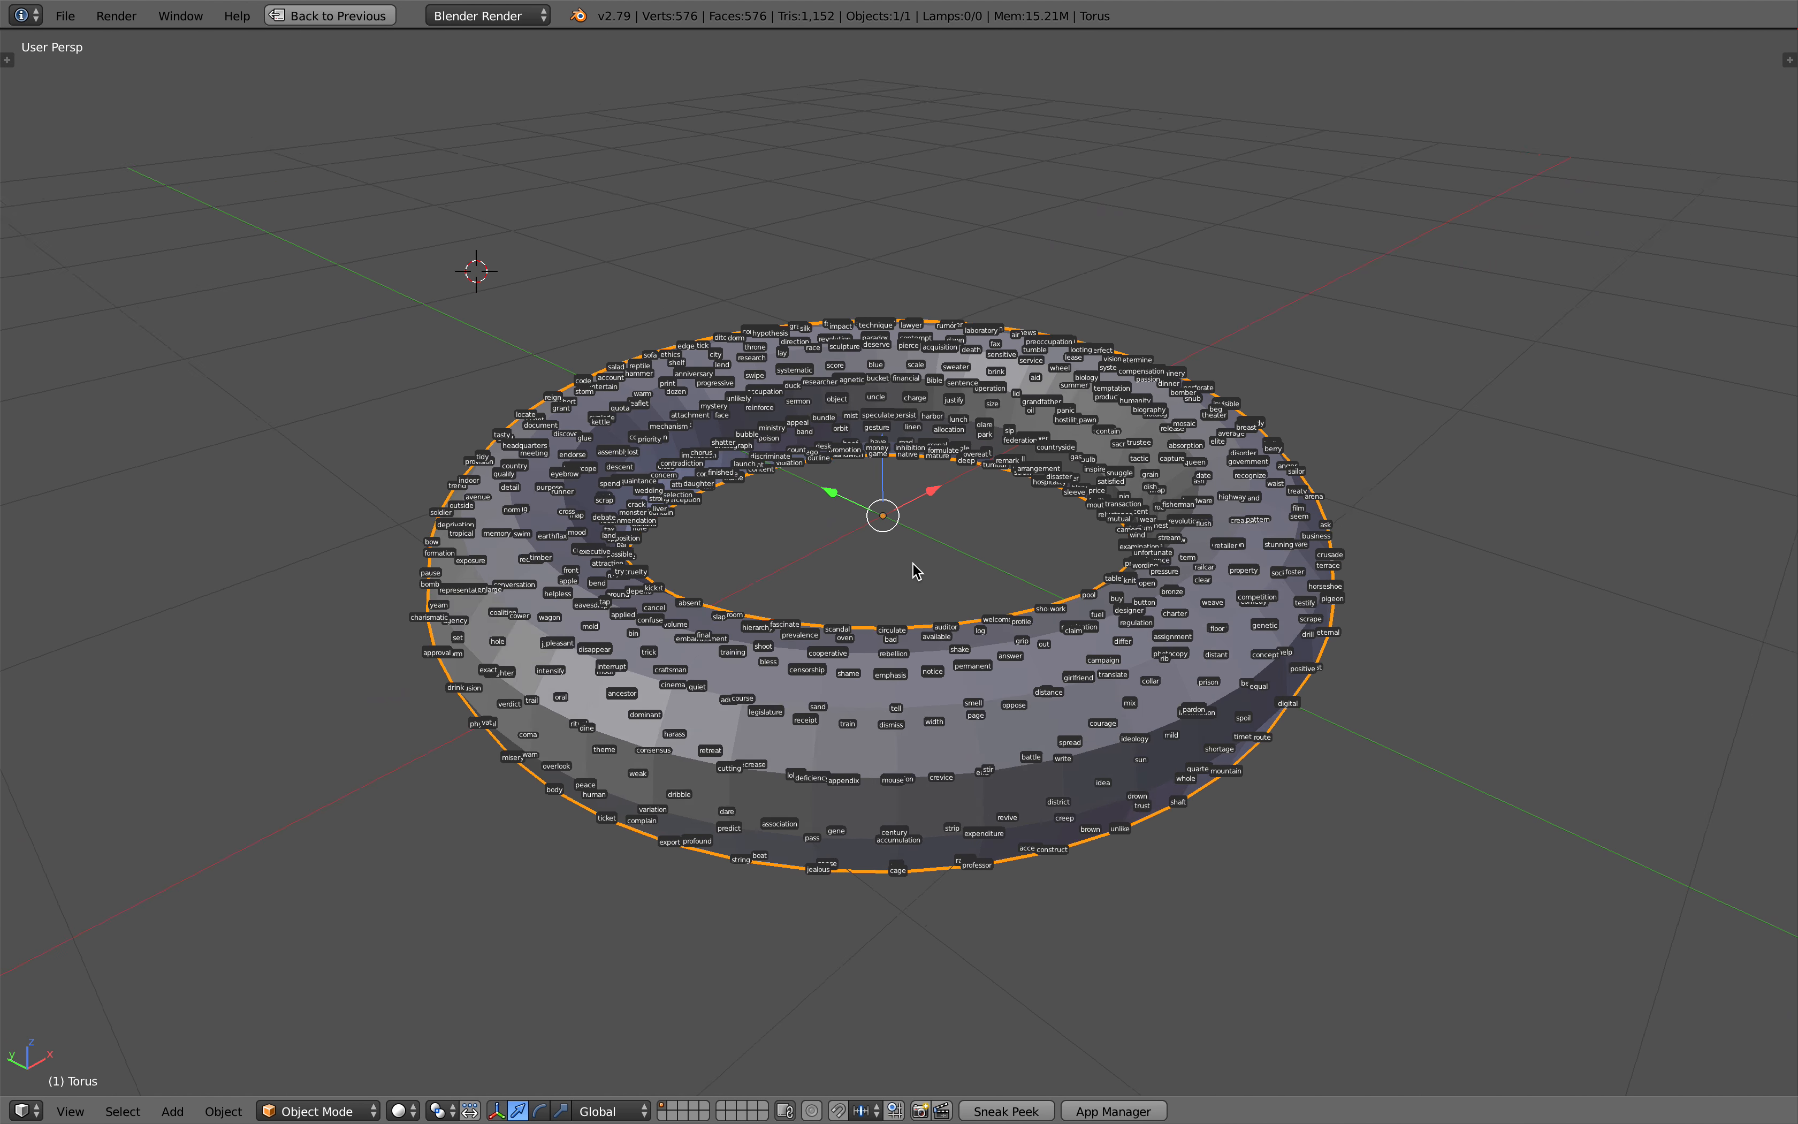
pyautogui.click(333, 16)
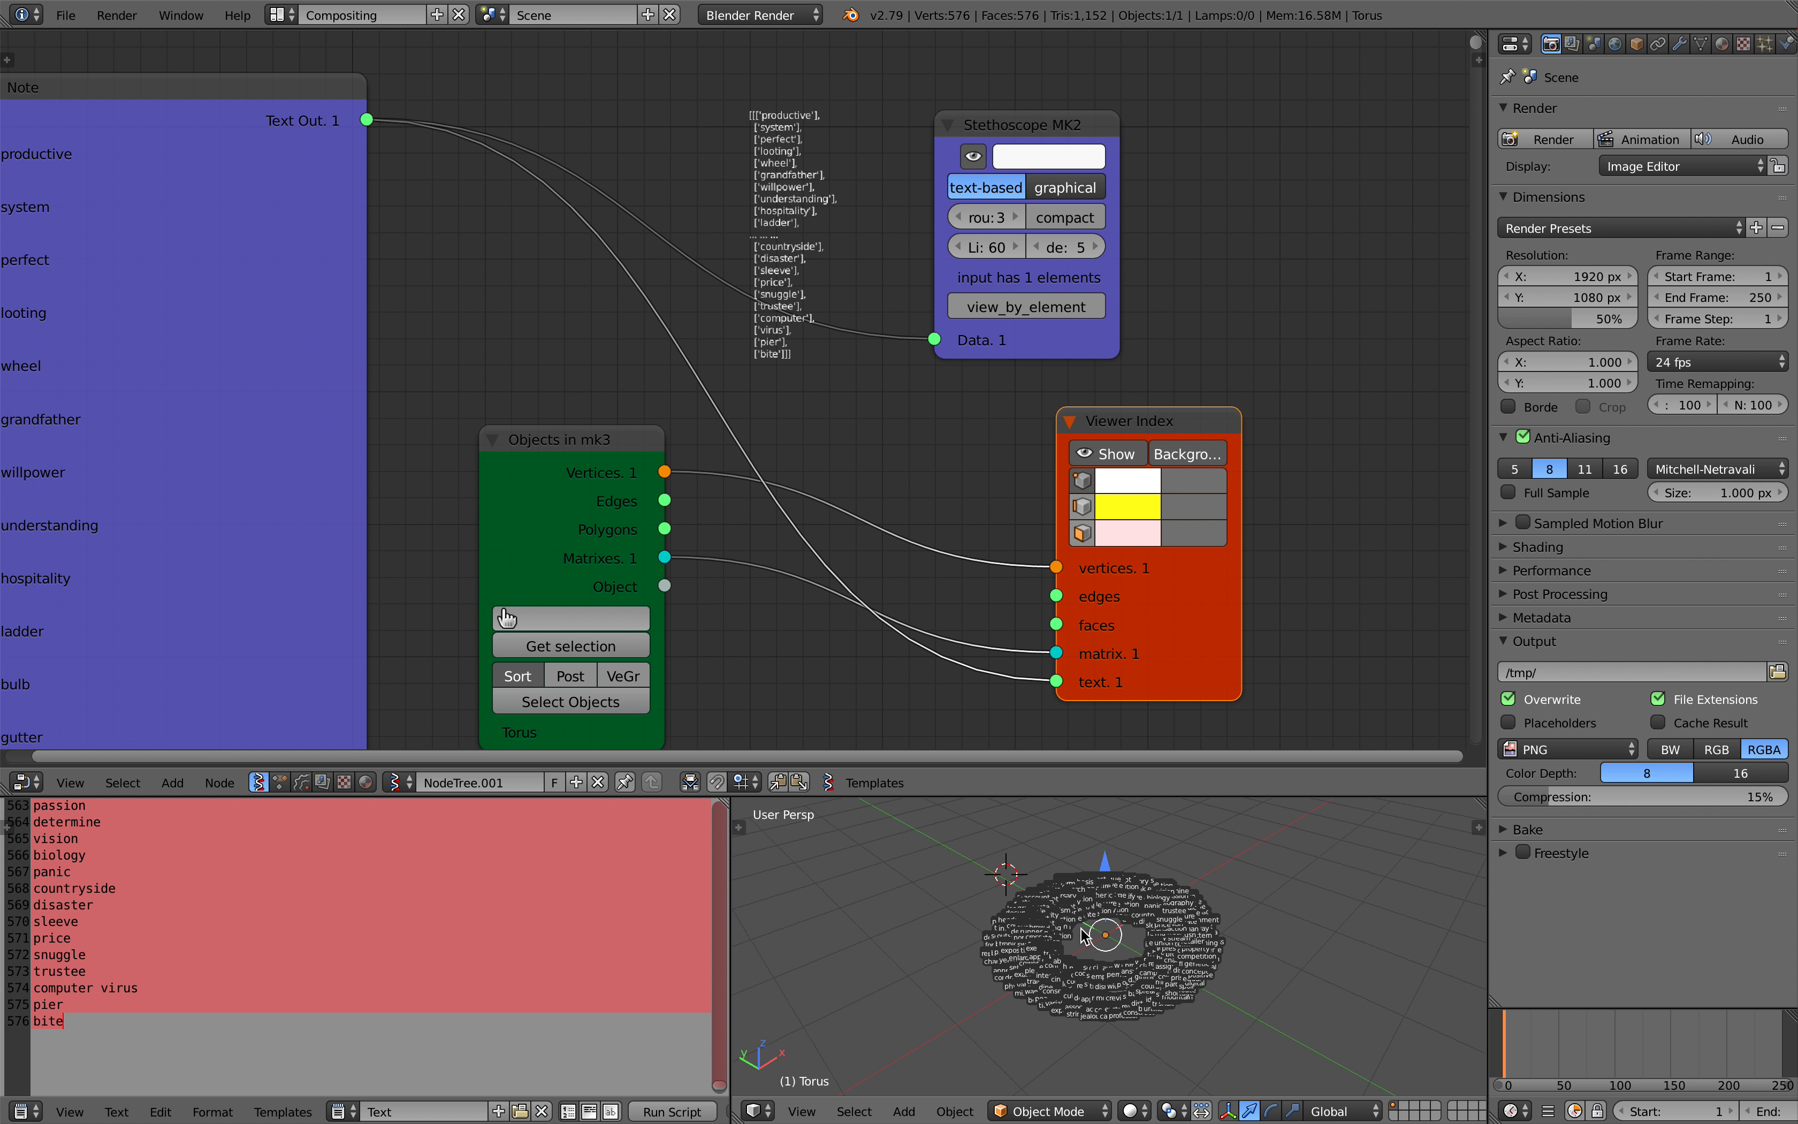
pyautogui.moveTo(1084, 936); pyautogui.dragTo(1068, 946, button='middle')
pyautogui.scroll(2, 1066, 946)
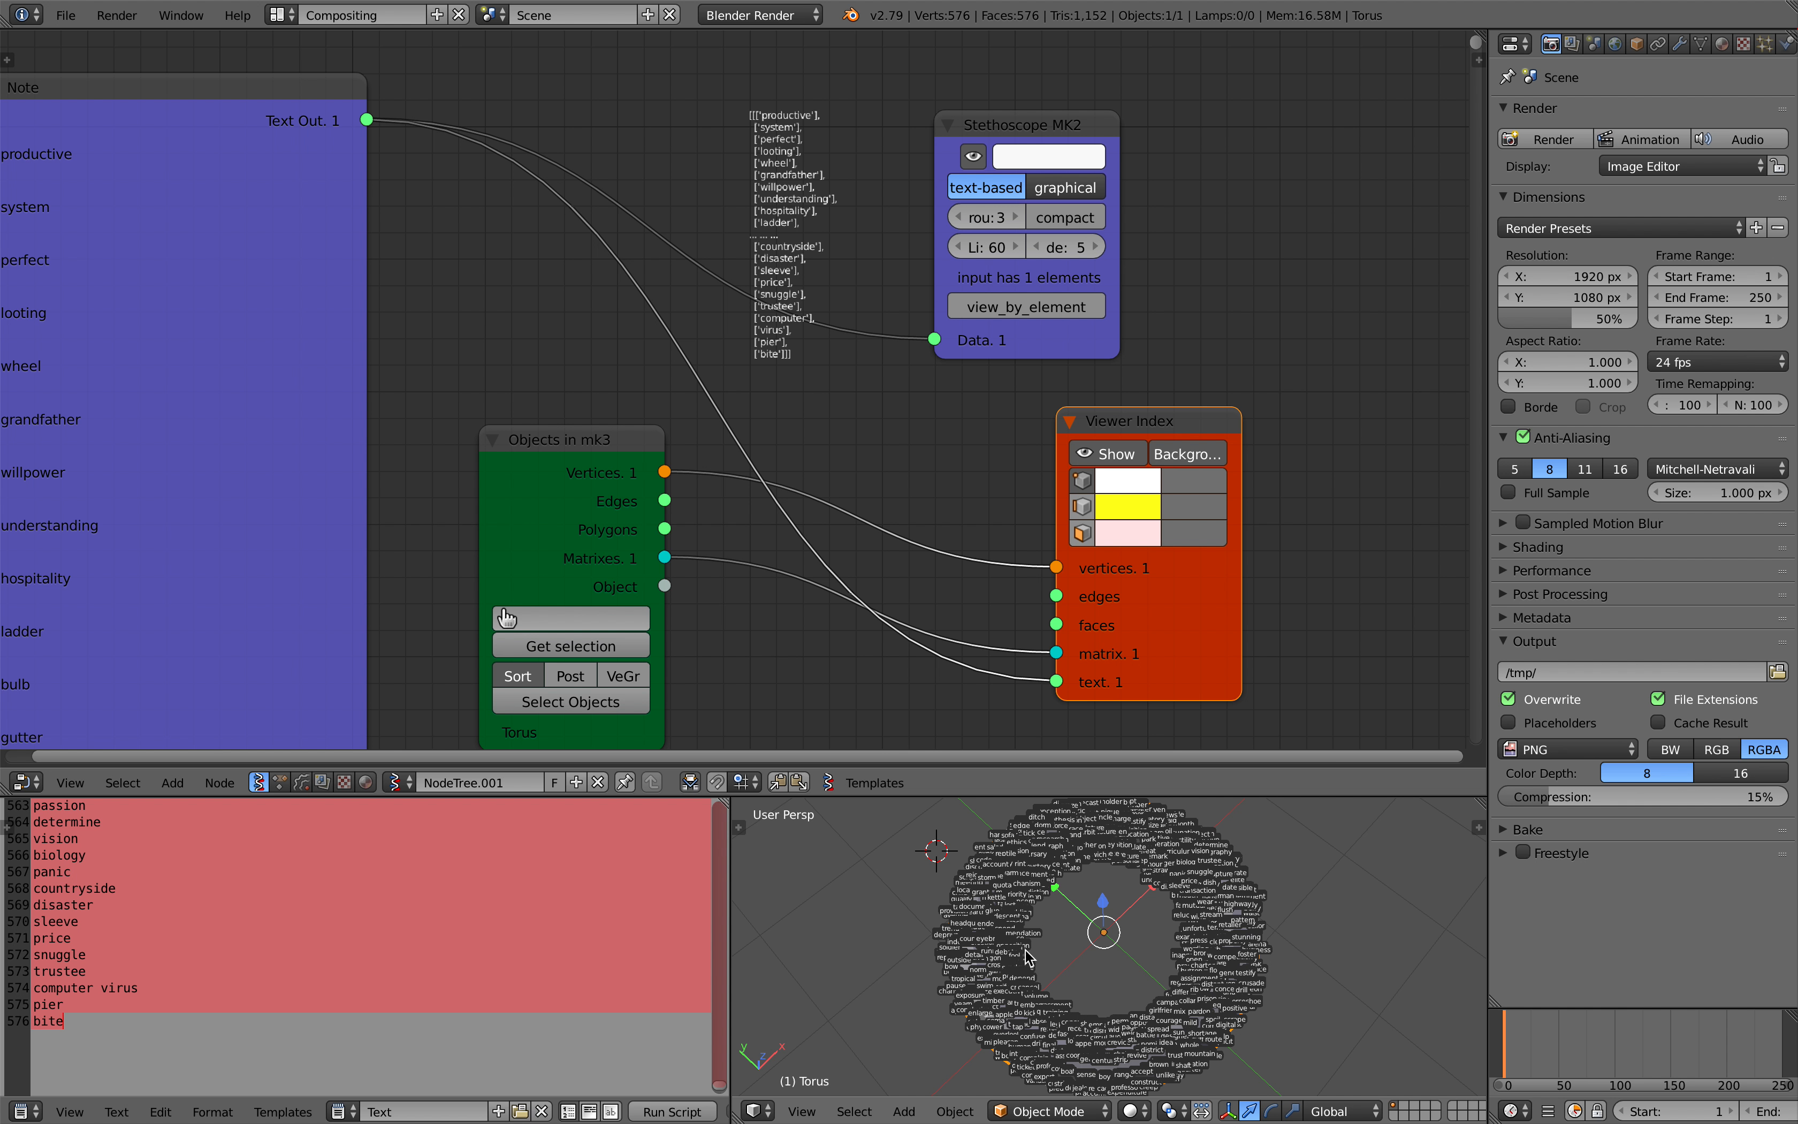
# - Move the Viewer Index node to make room and add a Typography Viewer node beside it
pyautogui.moveTo(1072, 563); pyautogui.dragTo(962, 581, button='middle')
pyautogui.scroll(-1, 1007, 525)
pyautogui.moveTo(963, 580); pyautogui.dragTo(1111, 457)
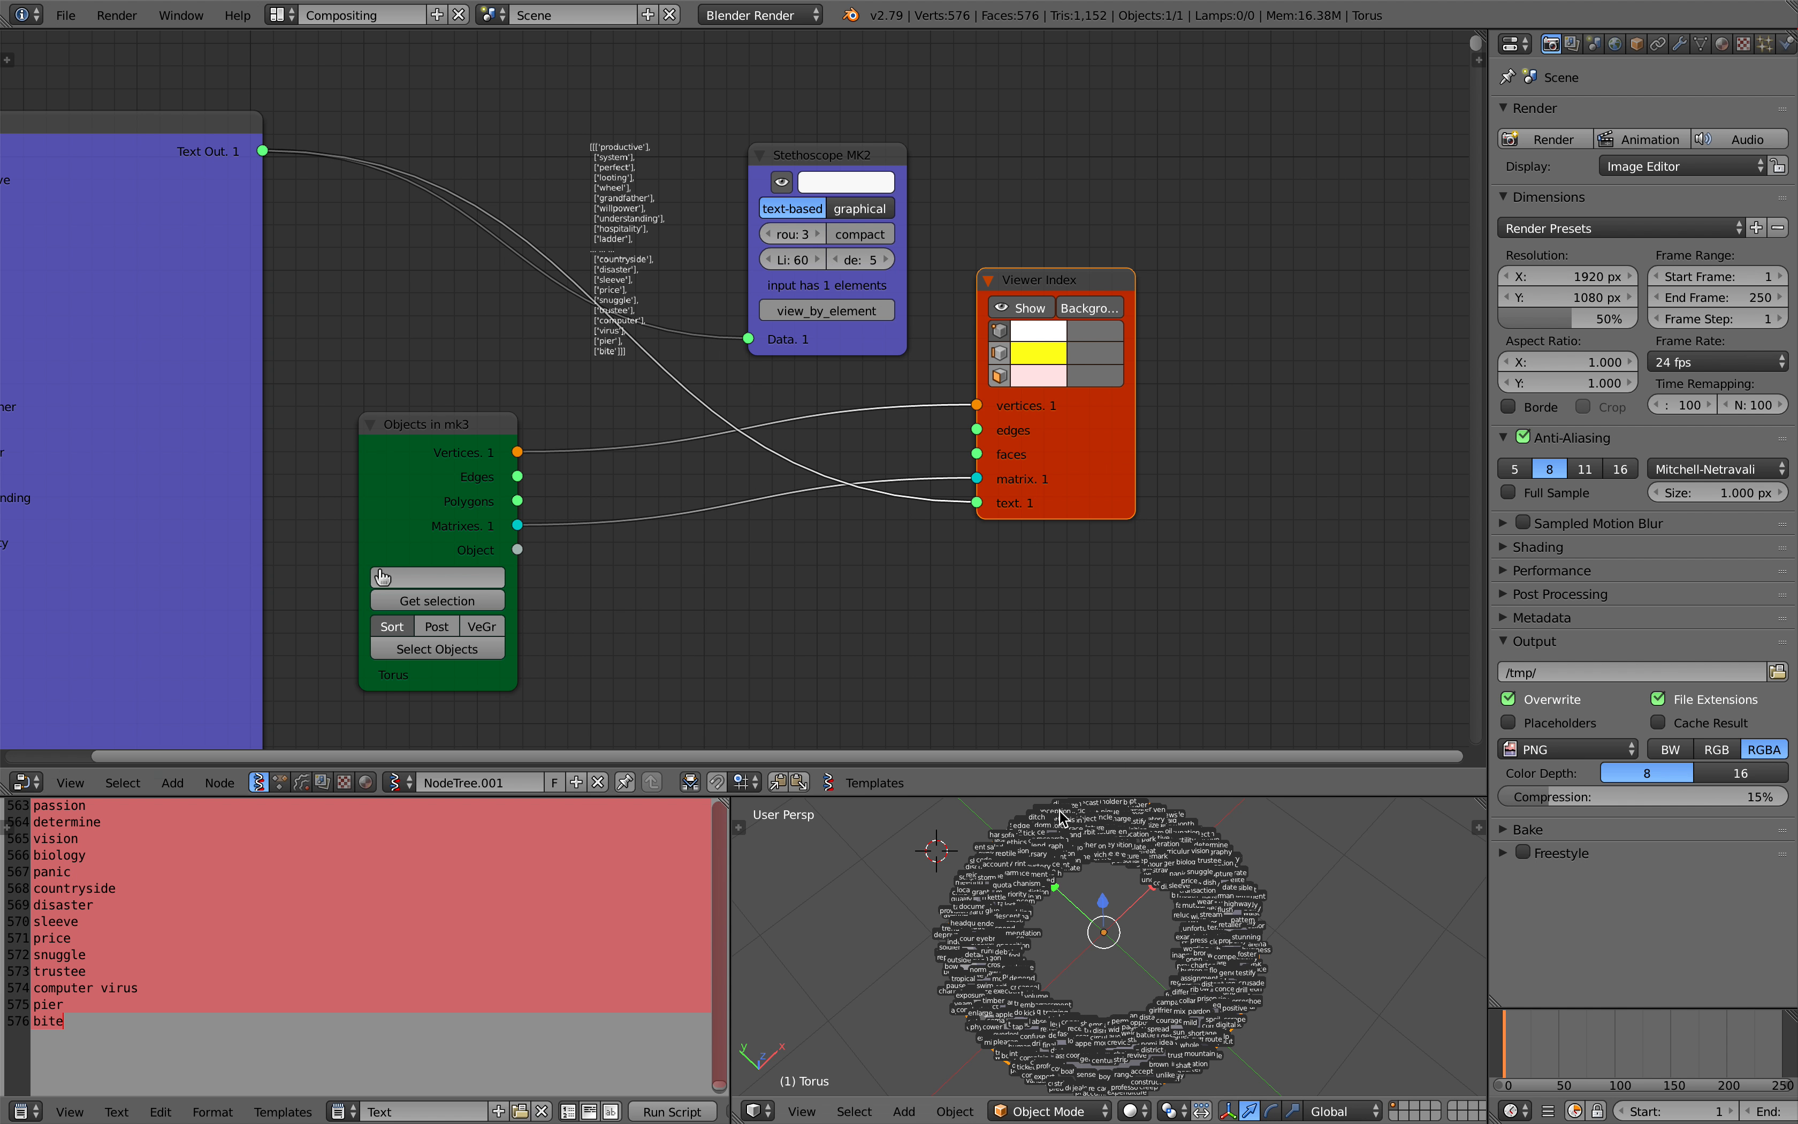
pyautogui.scroll(2, 1059, 424)
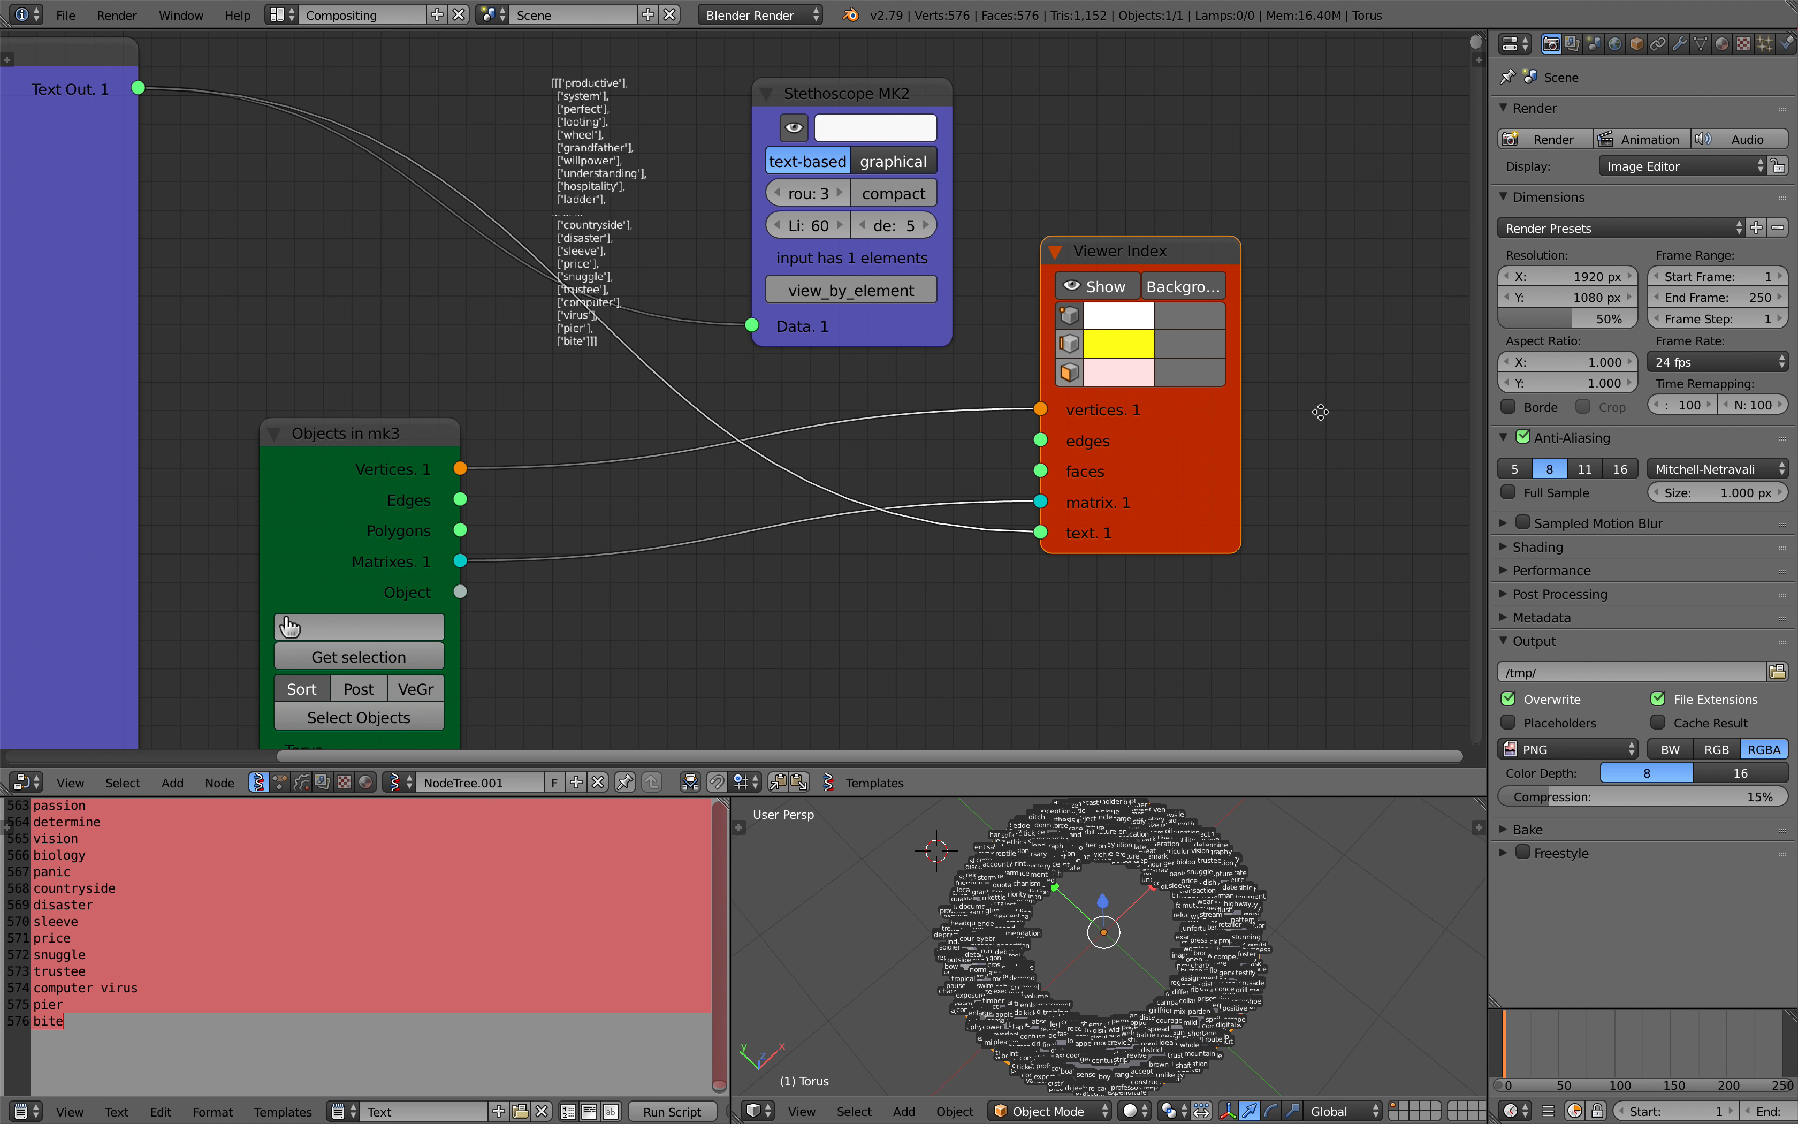
pyautogui.moveTo(1320, 411); pyautogui.dragTo(1105, 396, button='middle')
pyautogui.hotkey('alt', 'space')
pyautogui.write('typo')
pyautogui.press('Return')
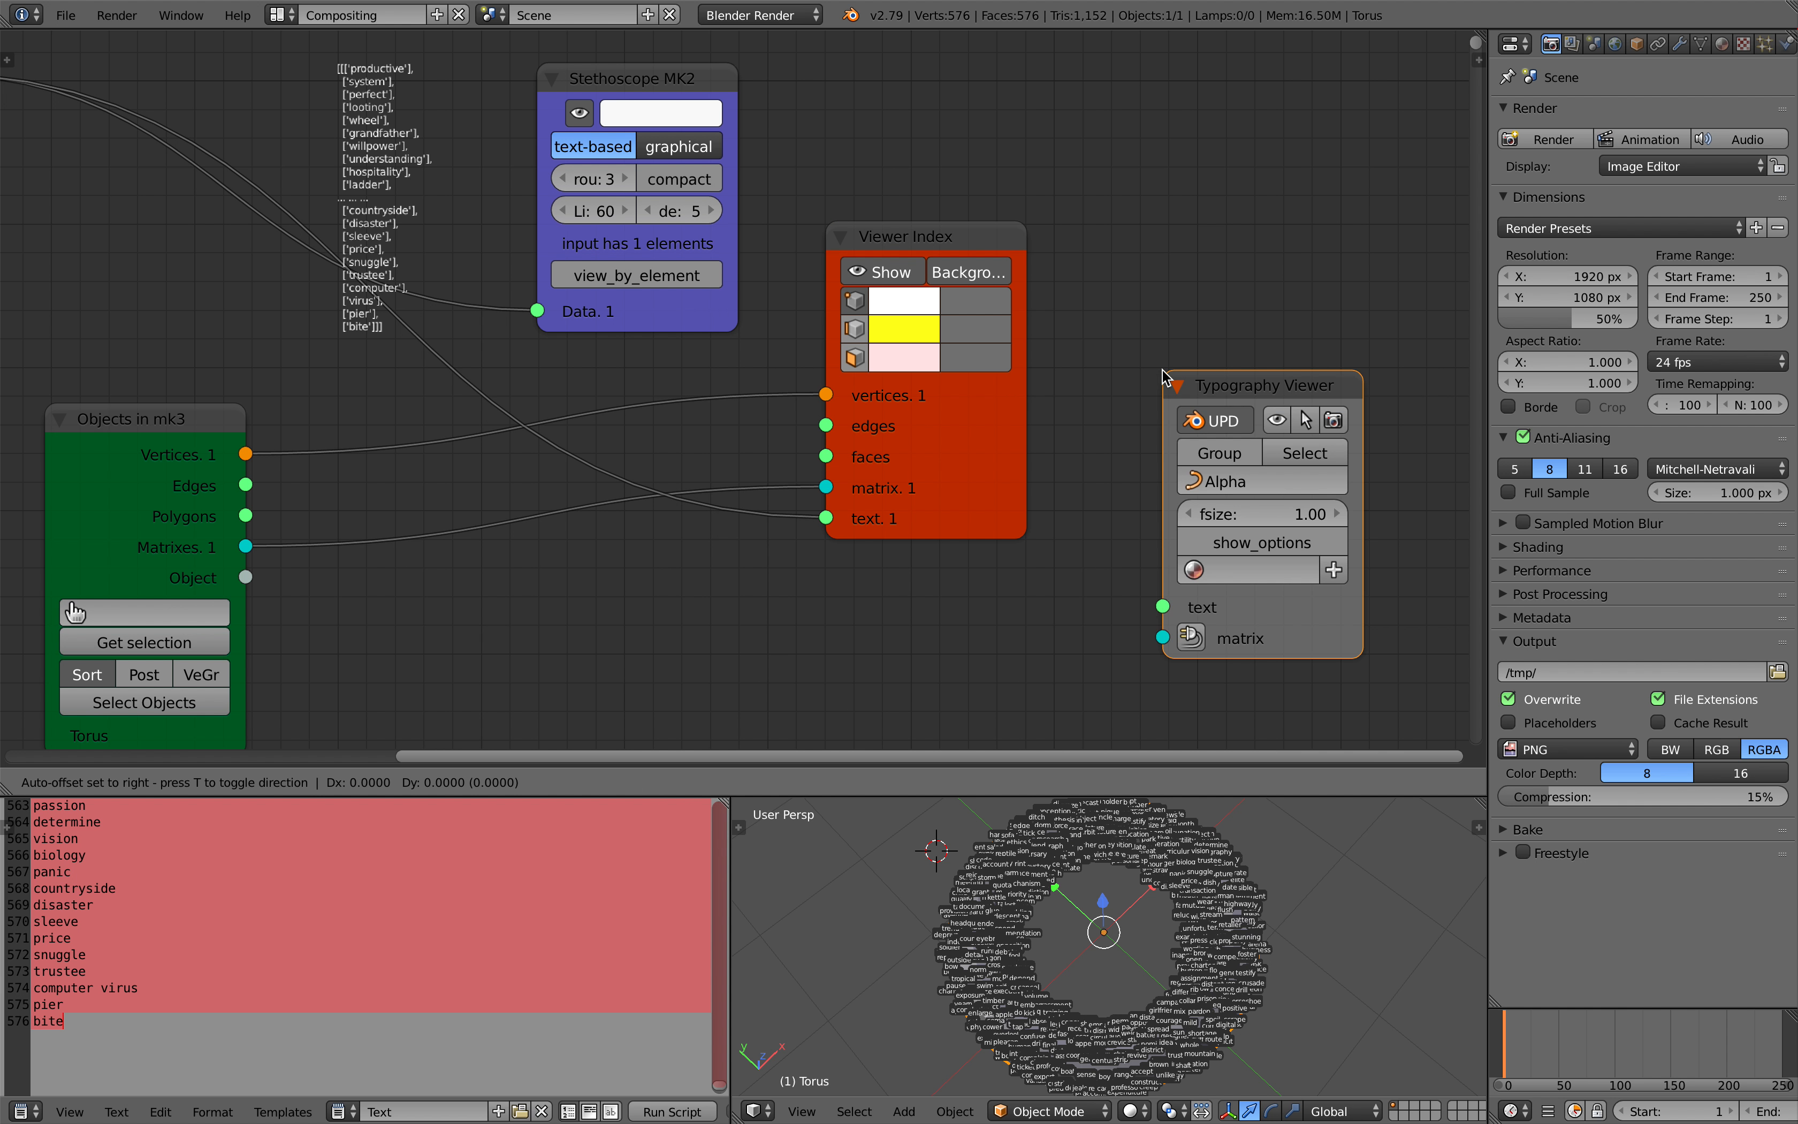
pyautogui.click(1165, 377)
pyautogui.scroll(-4, 1153, 478)
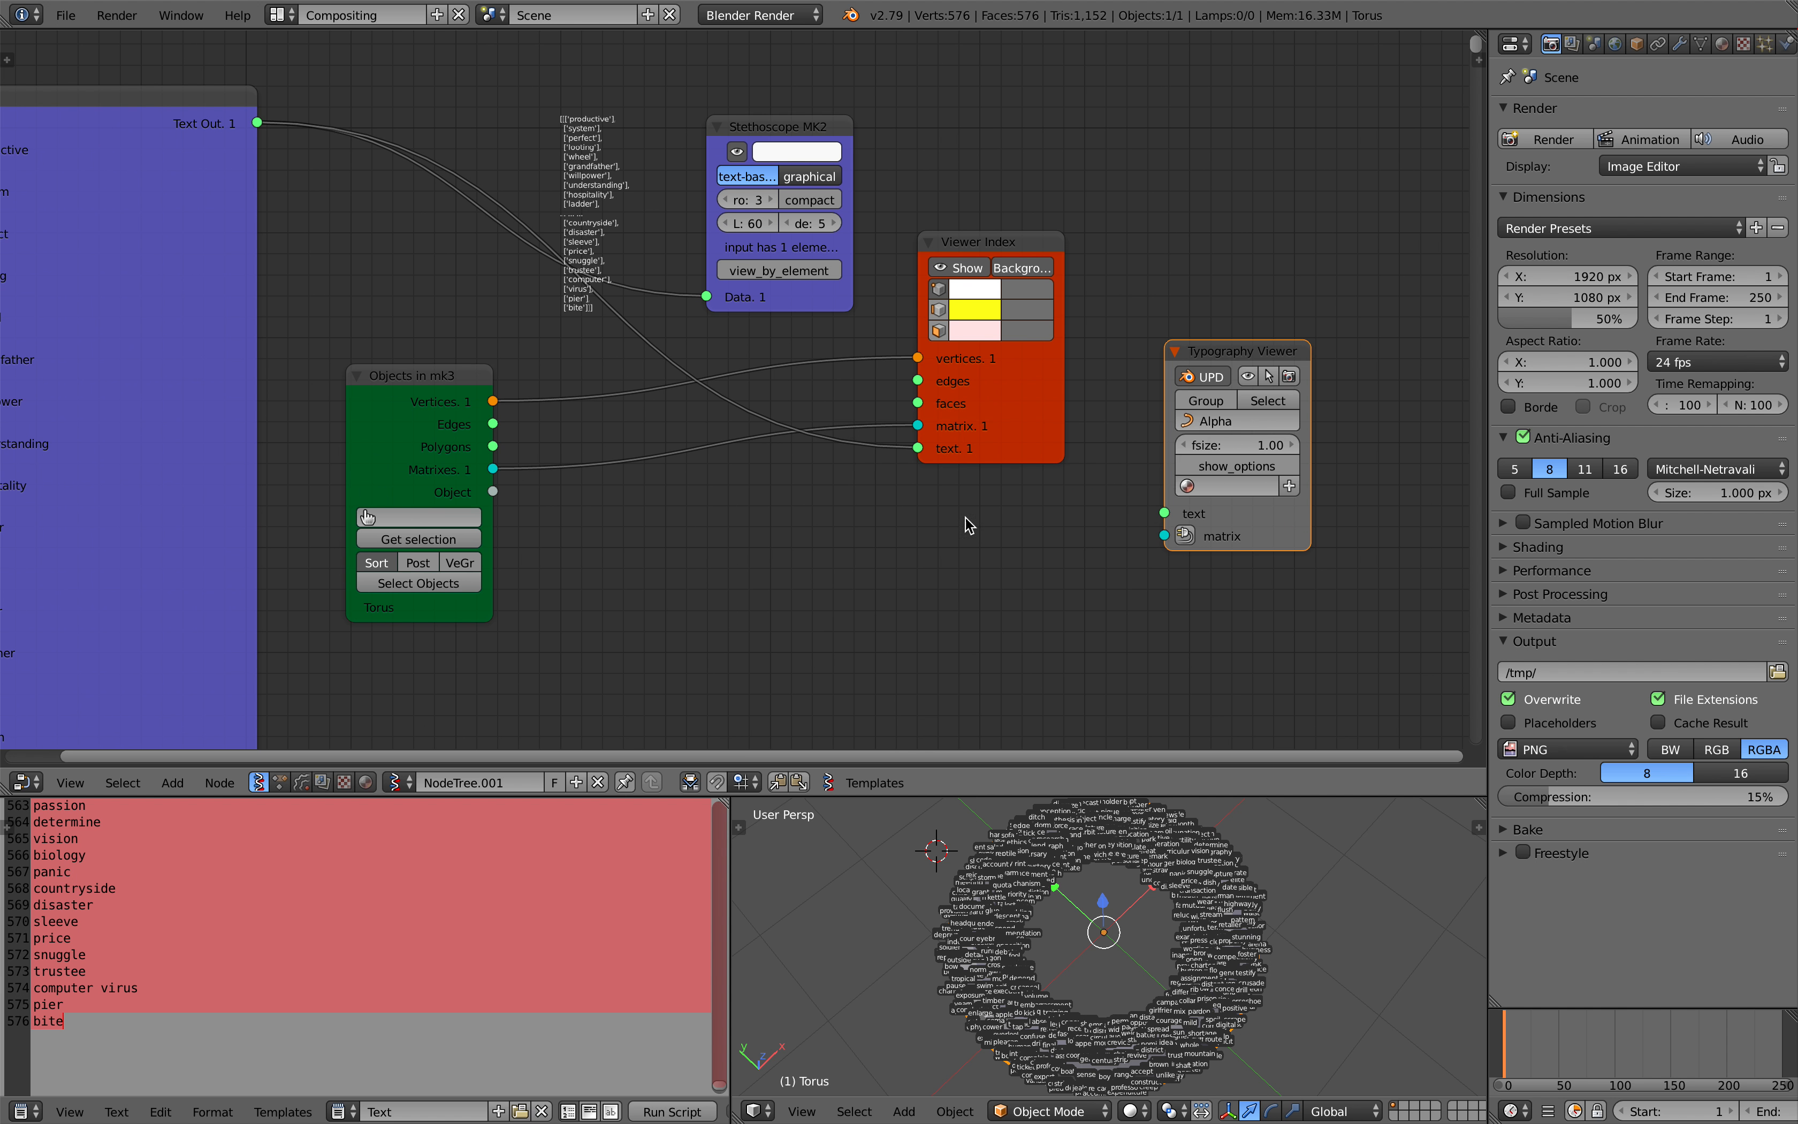
# - Connect the Note's Text Out and the Objects in mk3 Matrixes output to the Typography Viewer's text and matrix inputs, spacing the node out
pyautogui.scroll(-3, 964, 521)
pyautogui.scroll(3, 631, 427)
pyautogui.moveTo(329, 136); pyautogui.dragTo(1210, 531)
pyautogui.moveTo(563, 478); pyautogui.dragTo(1235, 548)
pyautogui.moveTo(1168, 886)
pyautogui.mouseDown(button='middle')
pyautogui.moveTo(1163, 858)
pyautogui.moveTo(1144, 880)
pyautogui.mouseUp(button='middle')
pyautogui.scroll(-3, 1144, 879)
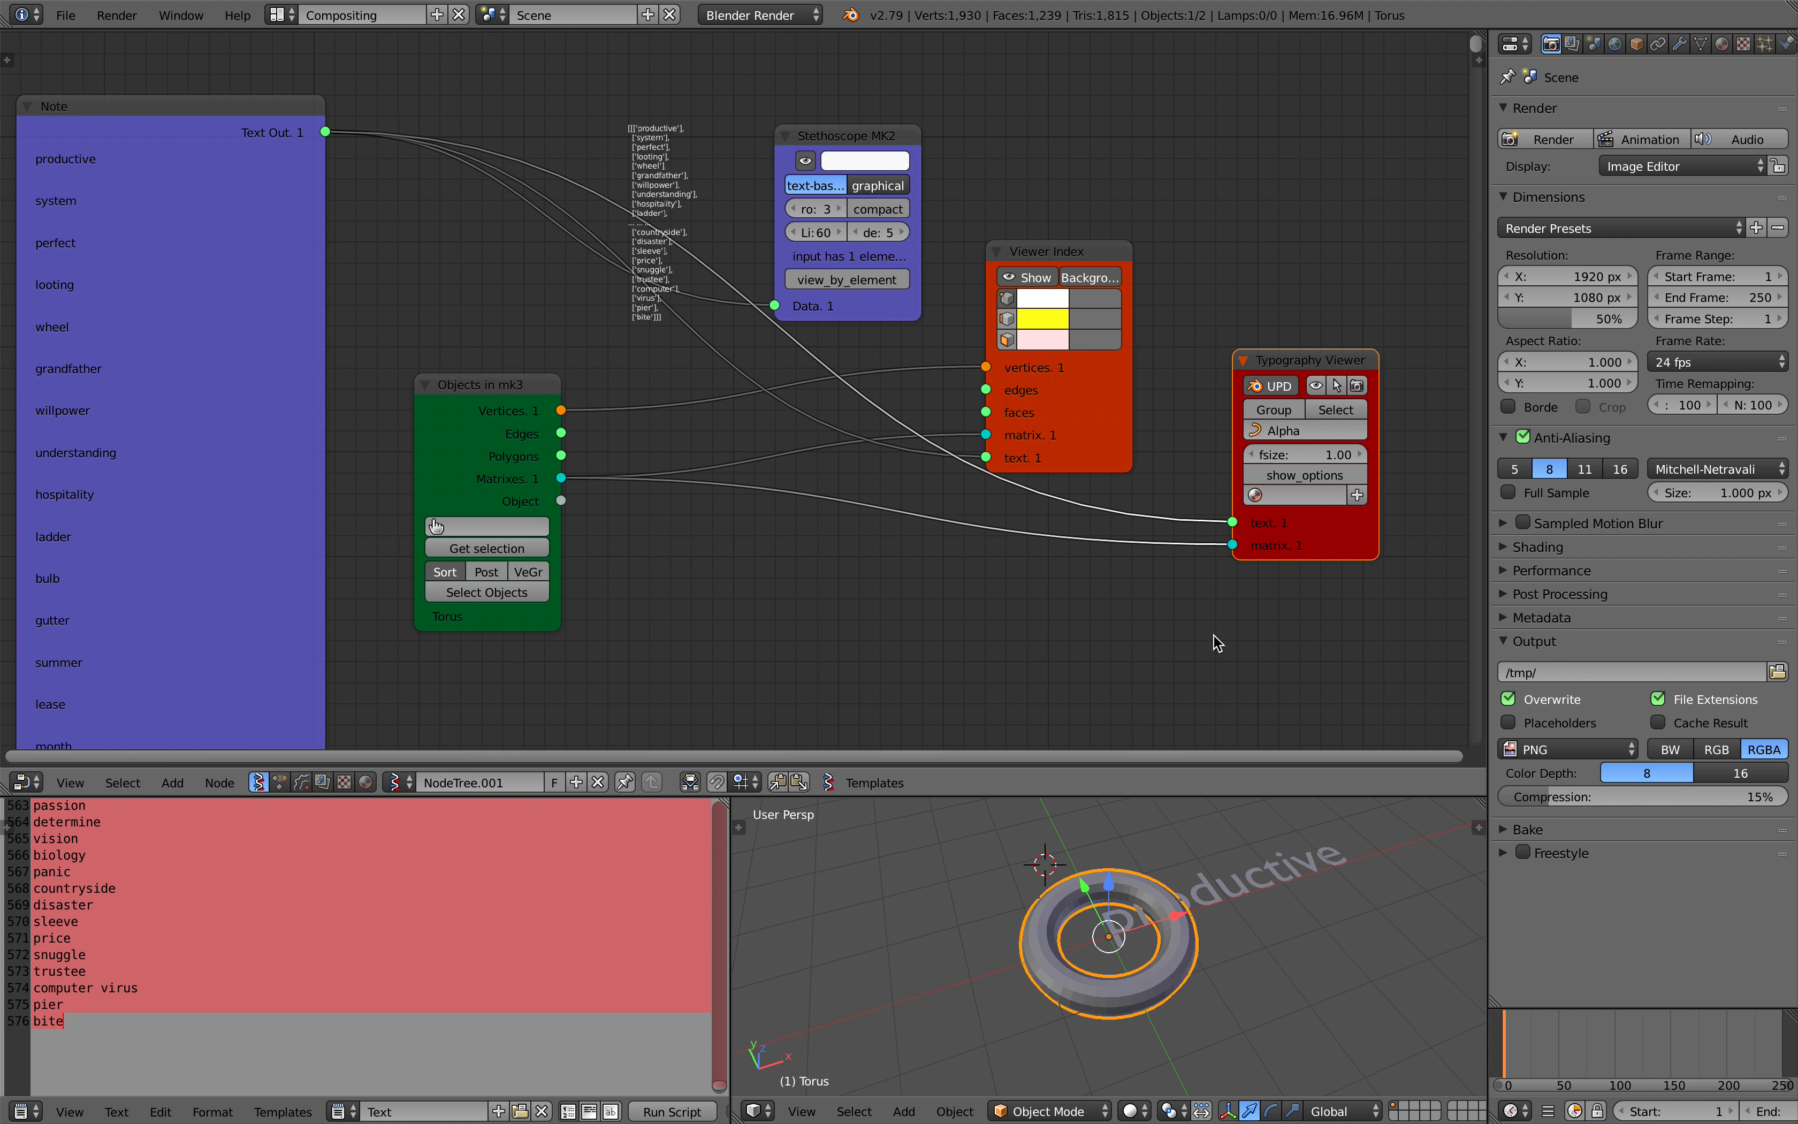
pyautogui.moveTo(1297, 533); pyautogui.dragTo(1348, 541)
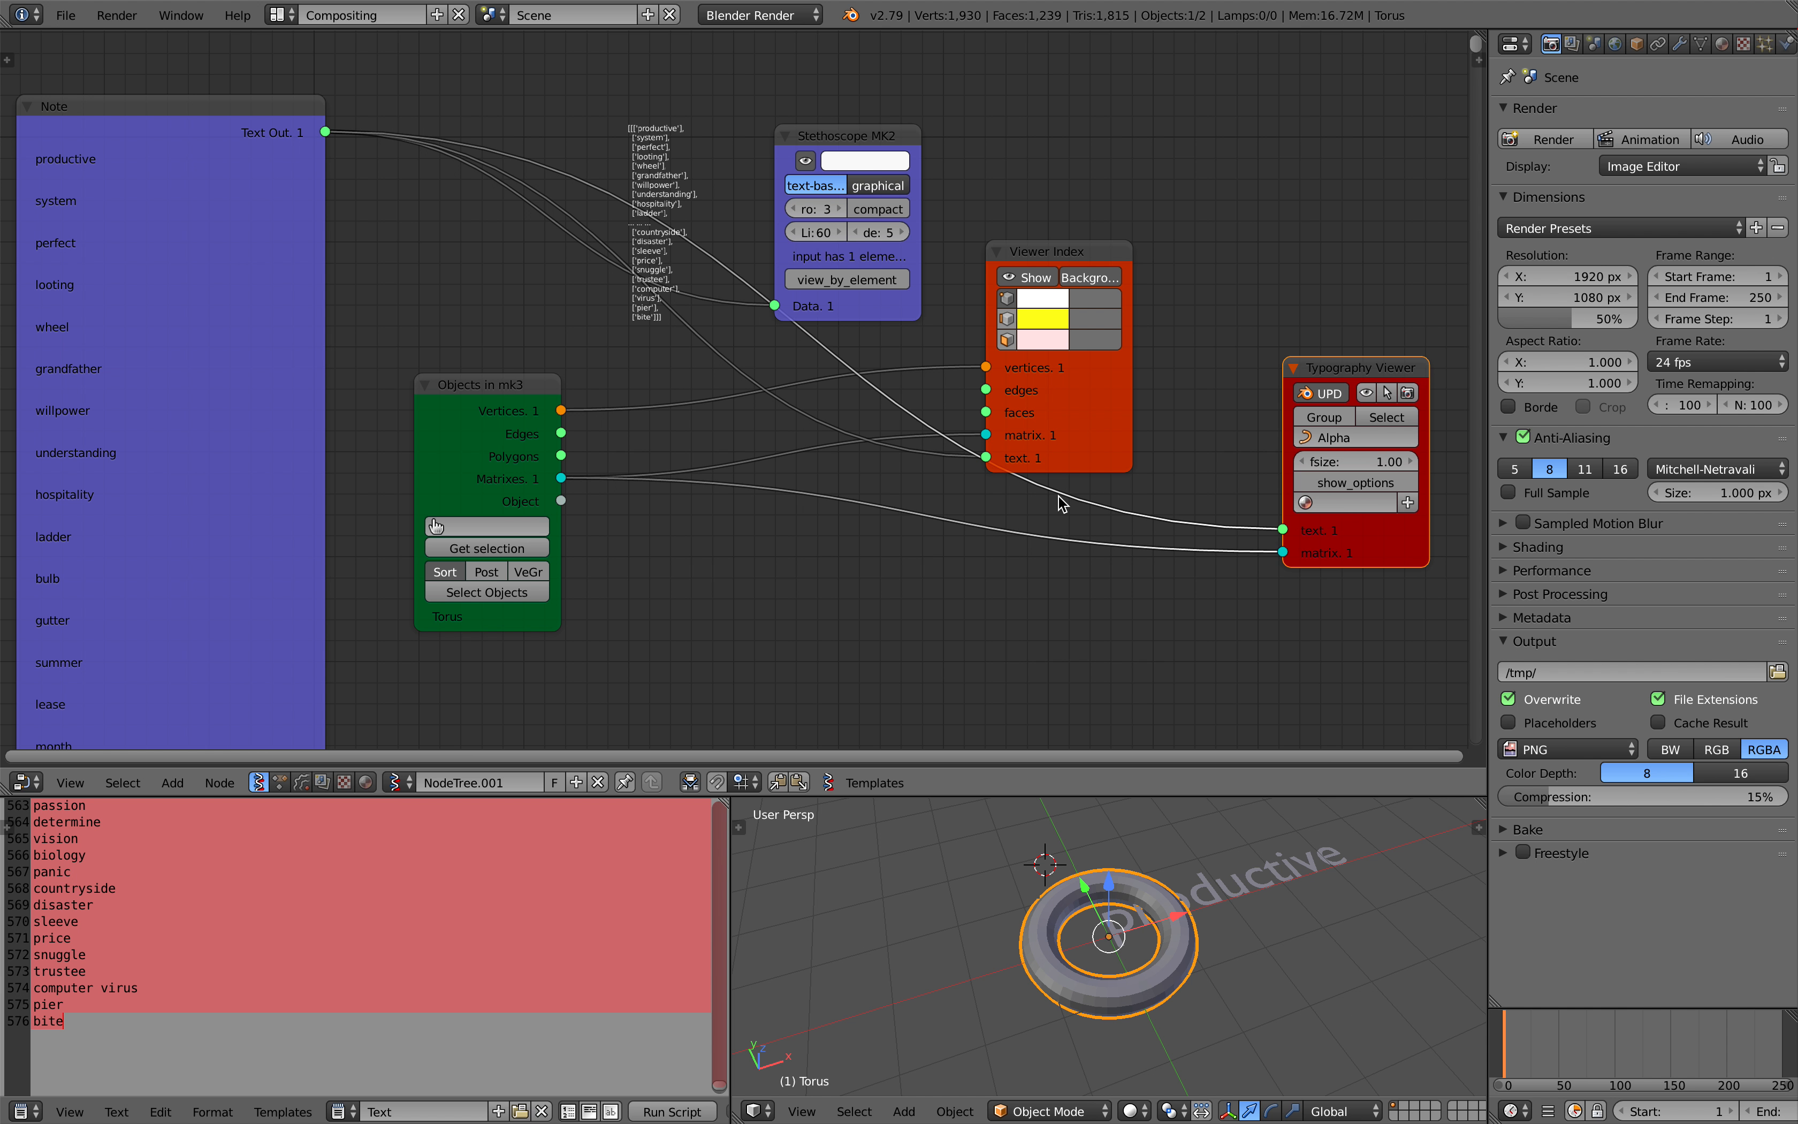
# - Add a List Del Levels node and insert it into the link between the Note and the Typography Viewer's text input
pyautogui.moveTo(1215, 467); pyautogui.dragTo(1088, 454, button='middle')
pyautogui.hotkey('shift', 'a')
pyautogui.click(1078, 447)
pyautogui.write('del')
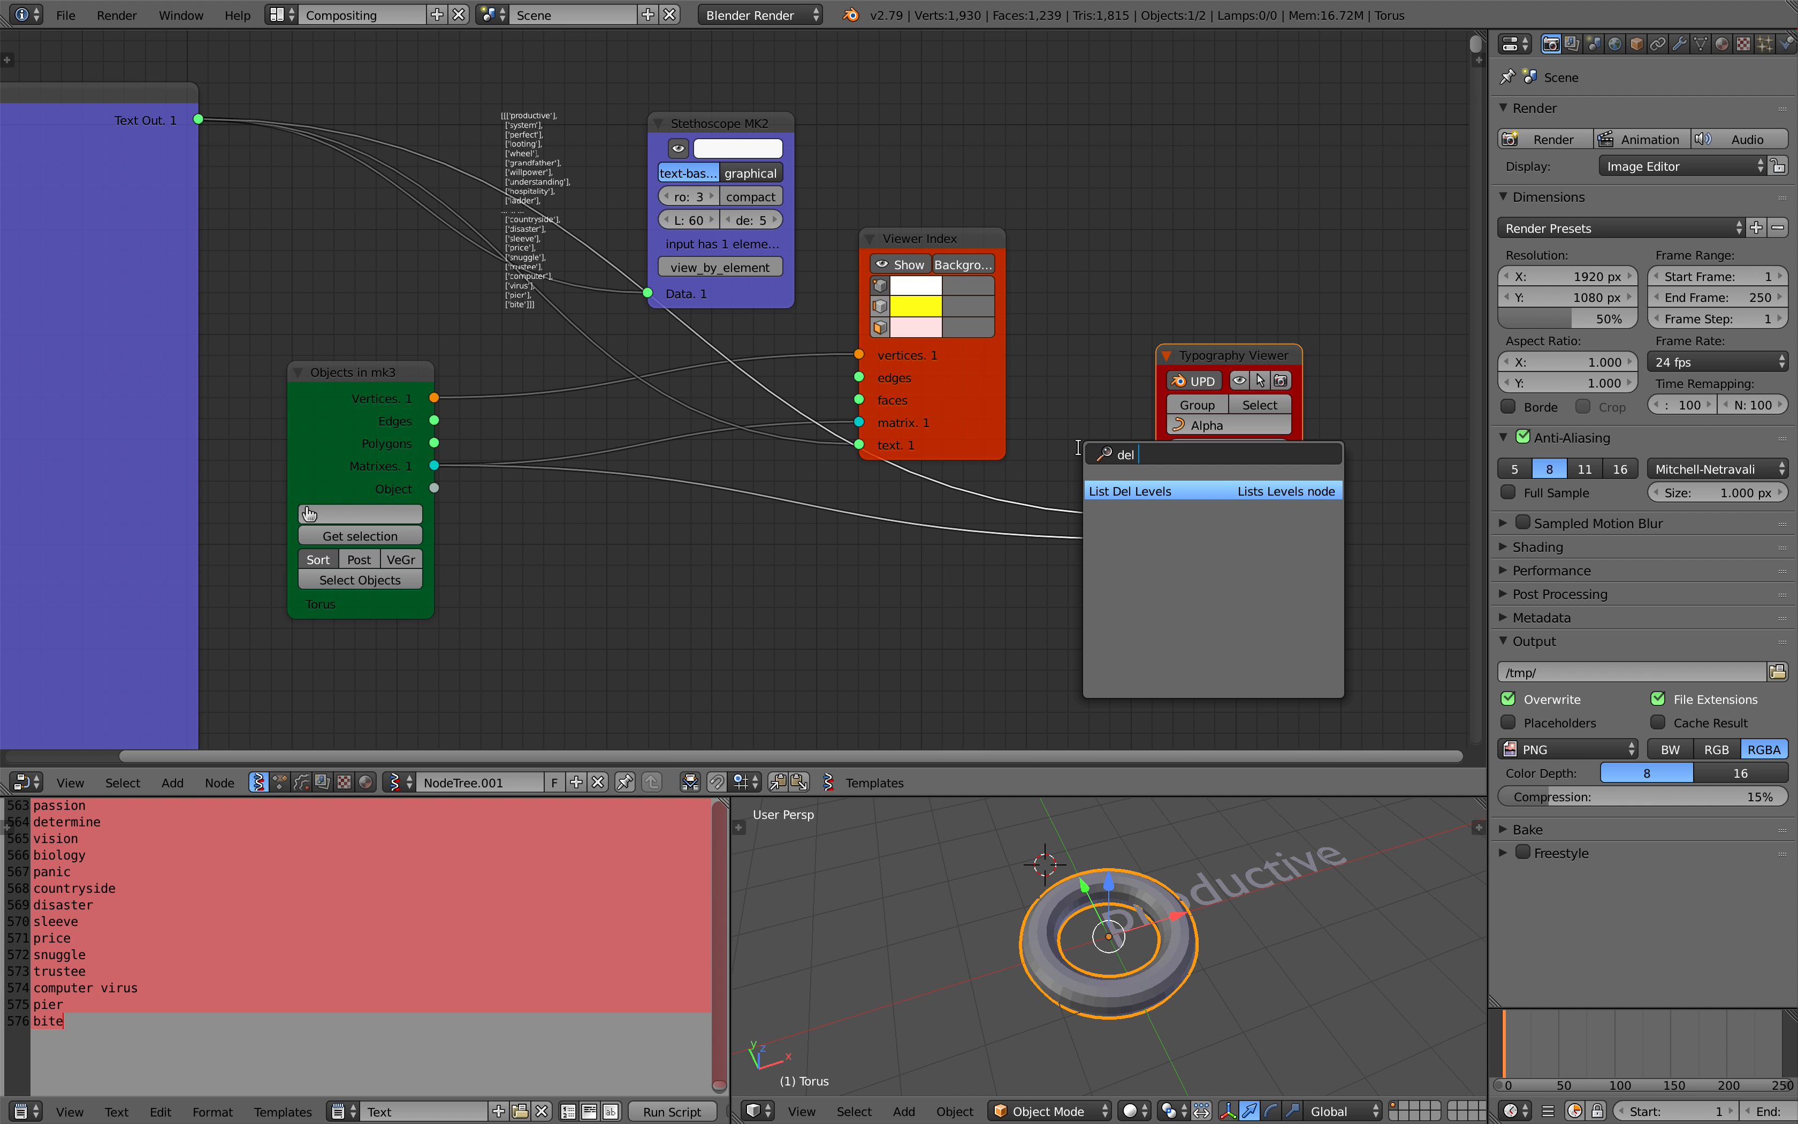
pyautogui.press('Return')
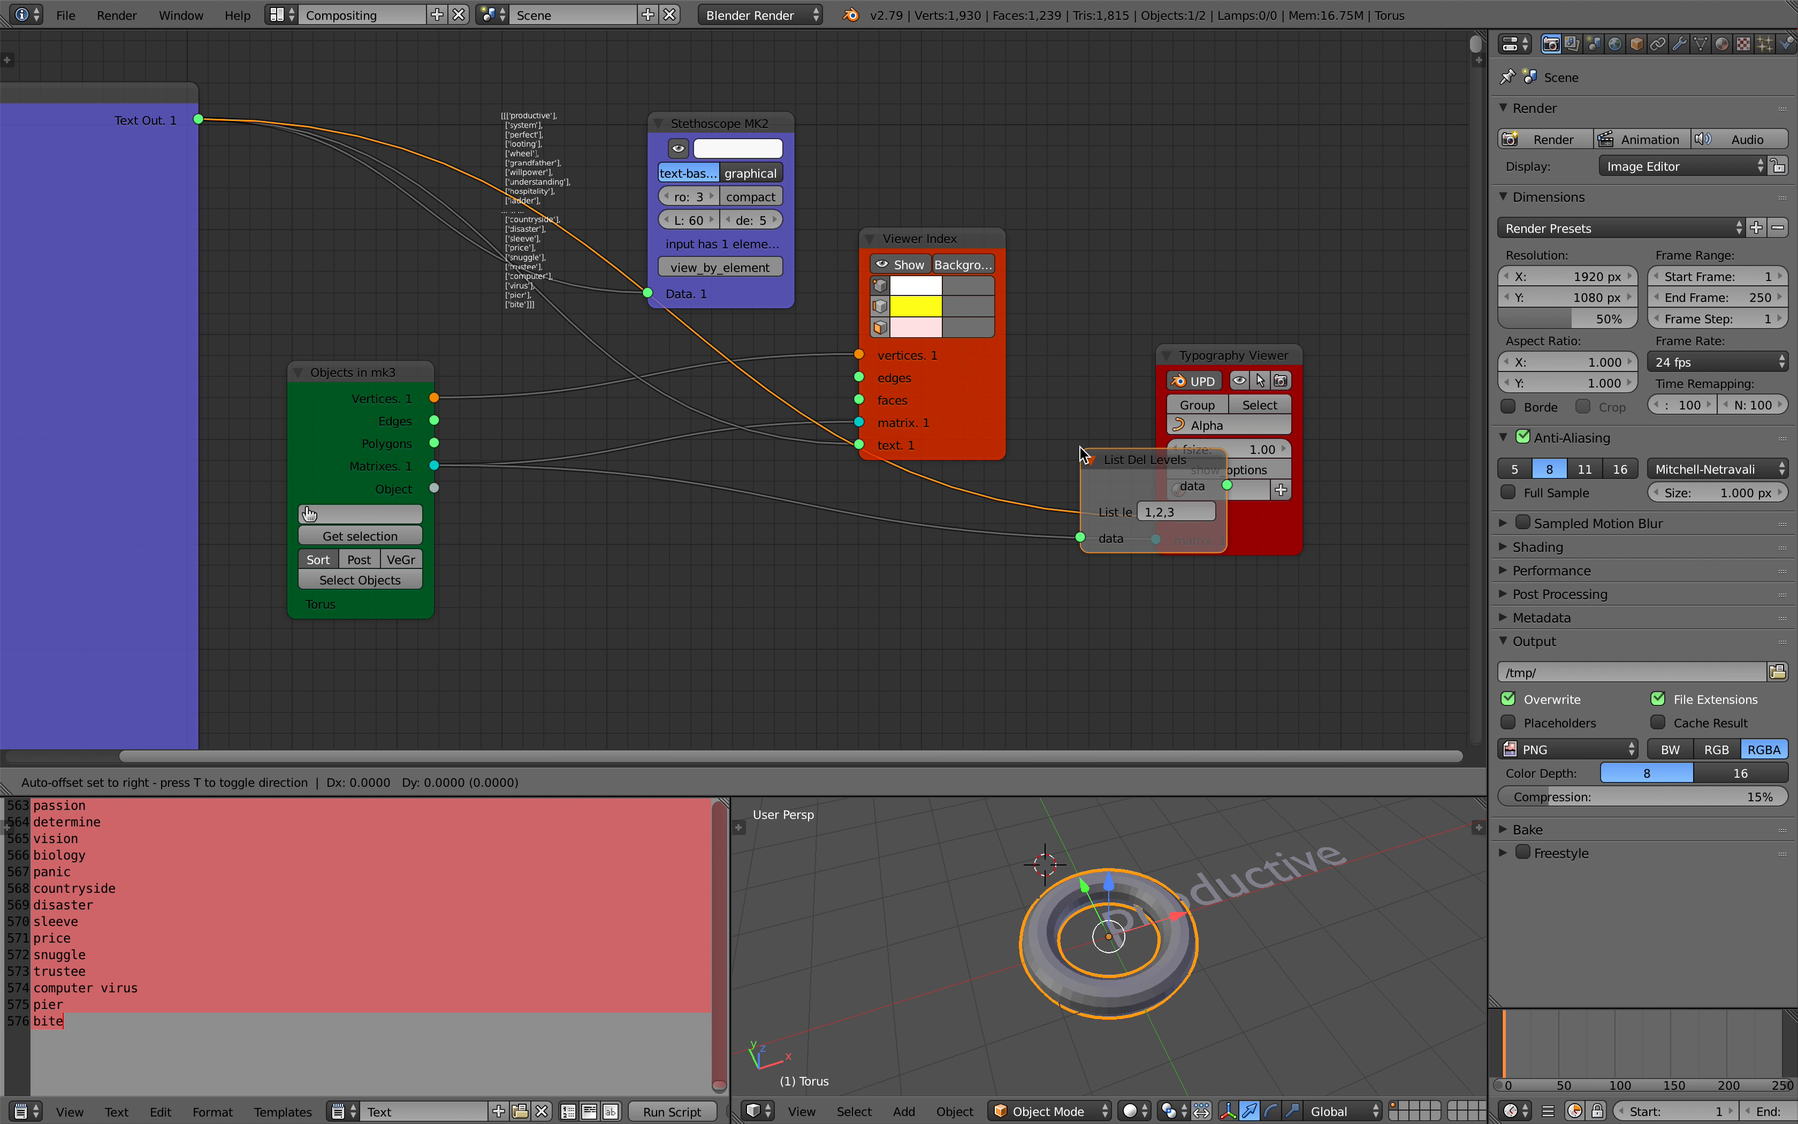
pyautogui.click(1062, 431)
pyautogui.scroll(3, 1123, 857)
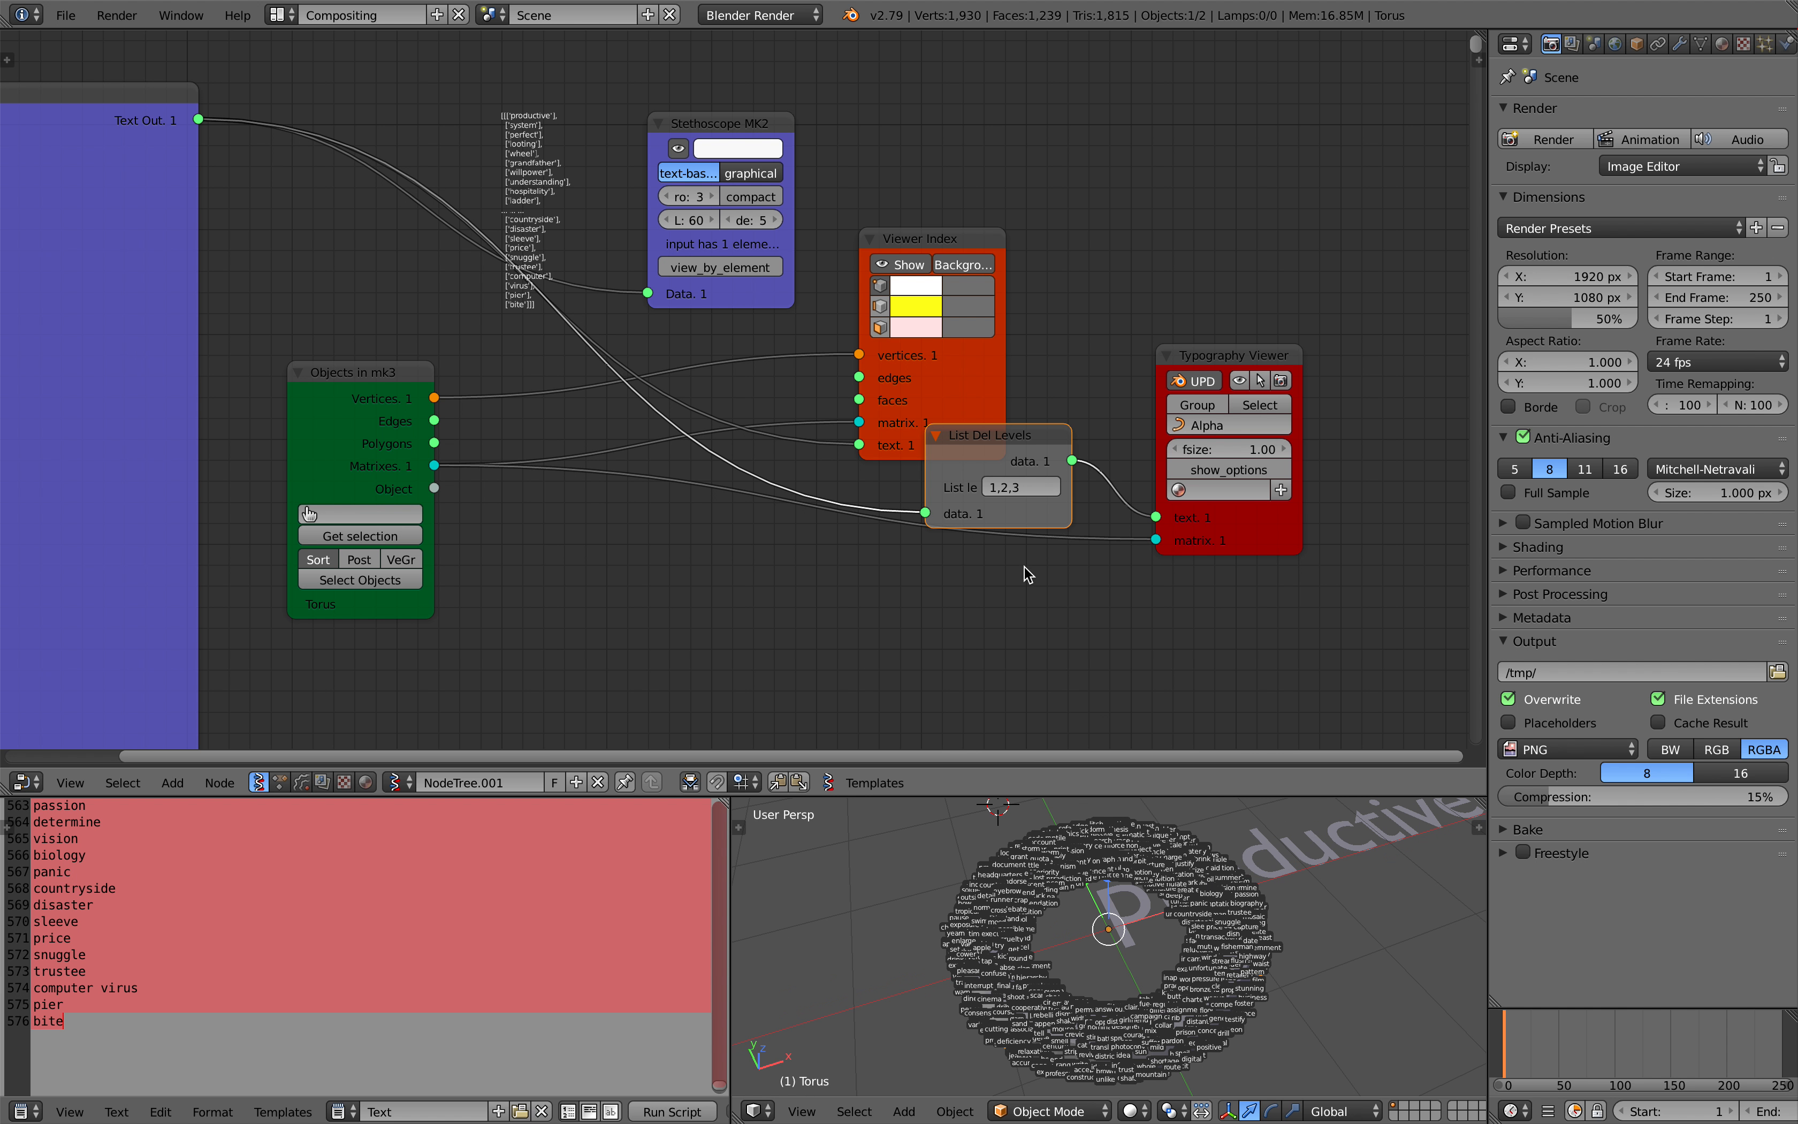
# - Try level values 2 and 3 in the List Del Levels node
pyautogui.click(1020, 488)
pyautogui.write('2')
pyautogui.press('Return')
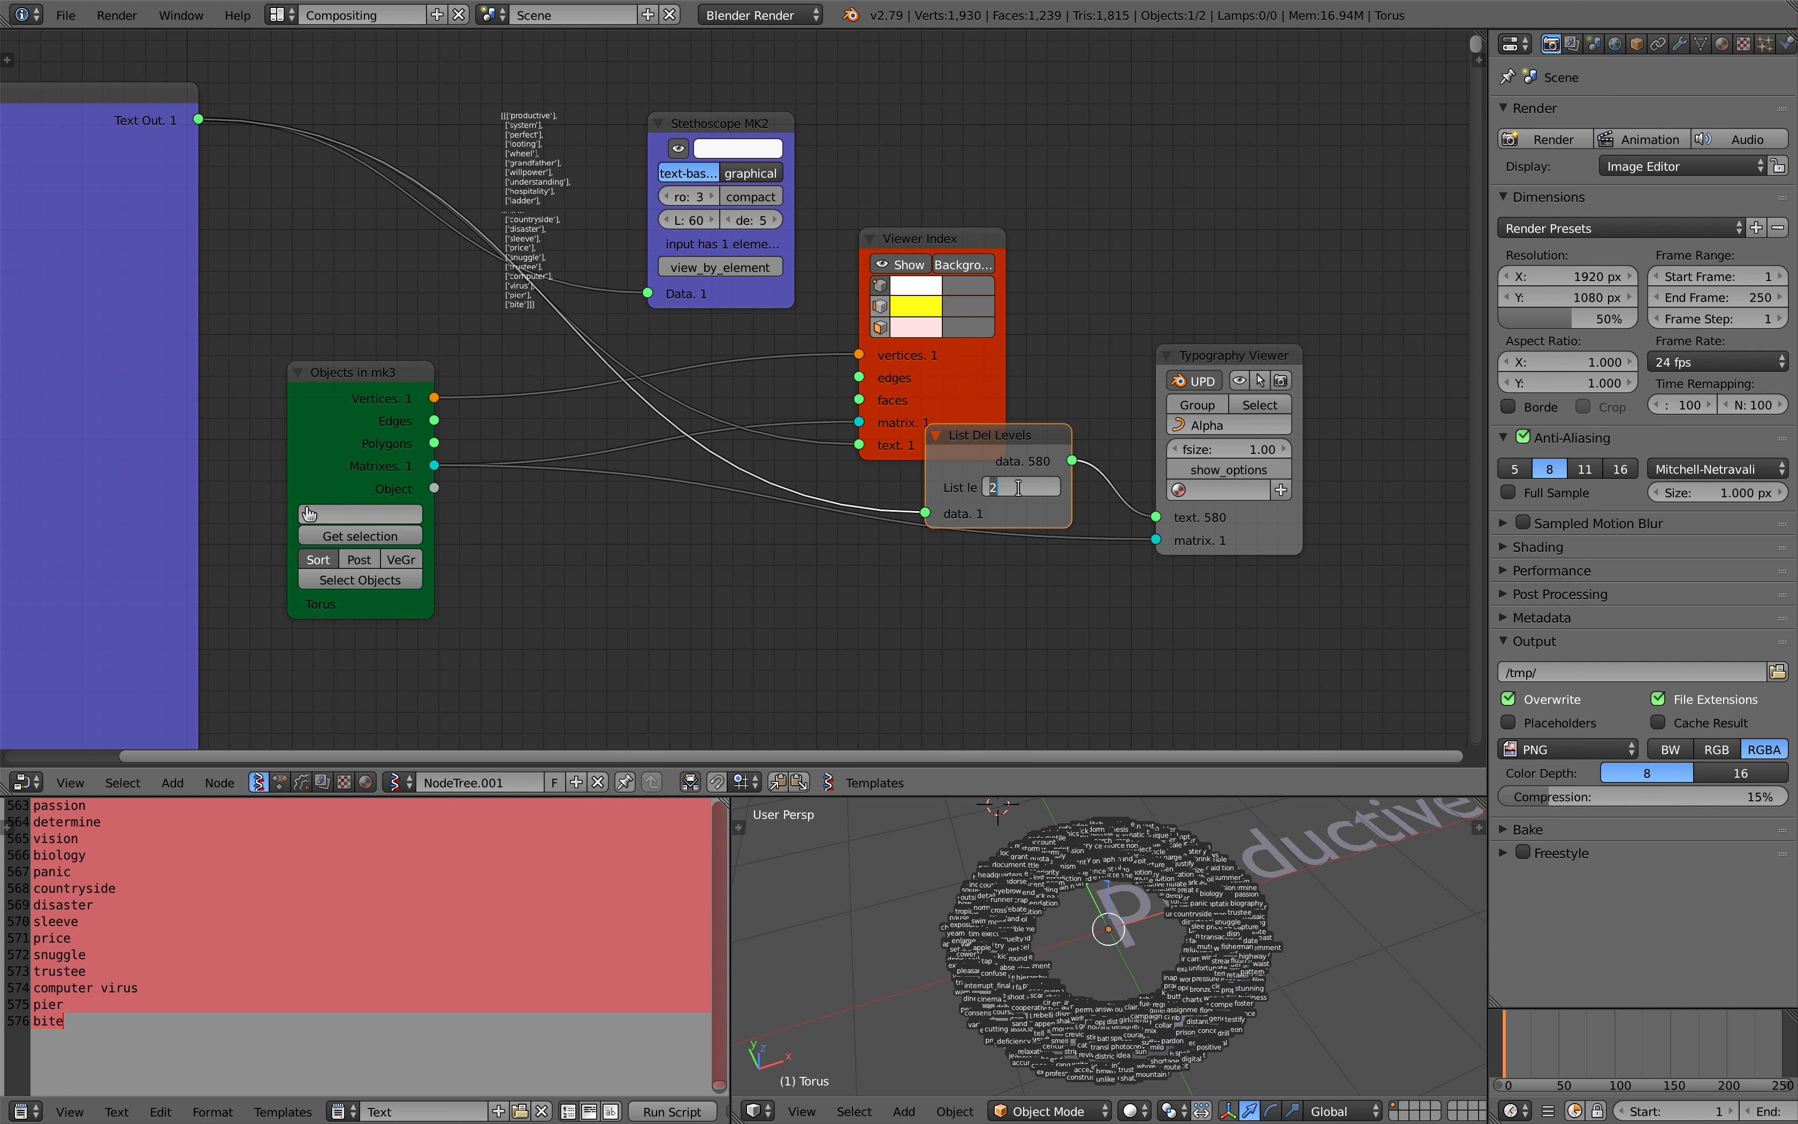
pyautogui.write('3')
pyautogui.press('Return')
pyautogui.press('Return')
# - Replace the Typography Viewer's matrix input link with the Vertices output of Objects in mk3
pyautogui.scroll(-2, 983, 584)
pyautogui.moveTo(480, 392); pyautogui.dragTo(1193, 559)
pyautogui.scroll(-3, 1247, 900)
pyautogui.moveTo(1246, 899); pyautogui.dragTo(1207, 902, button='middle')
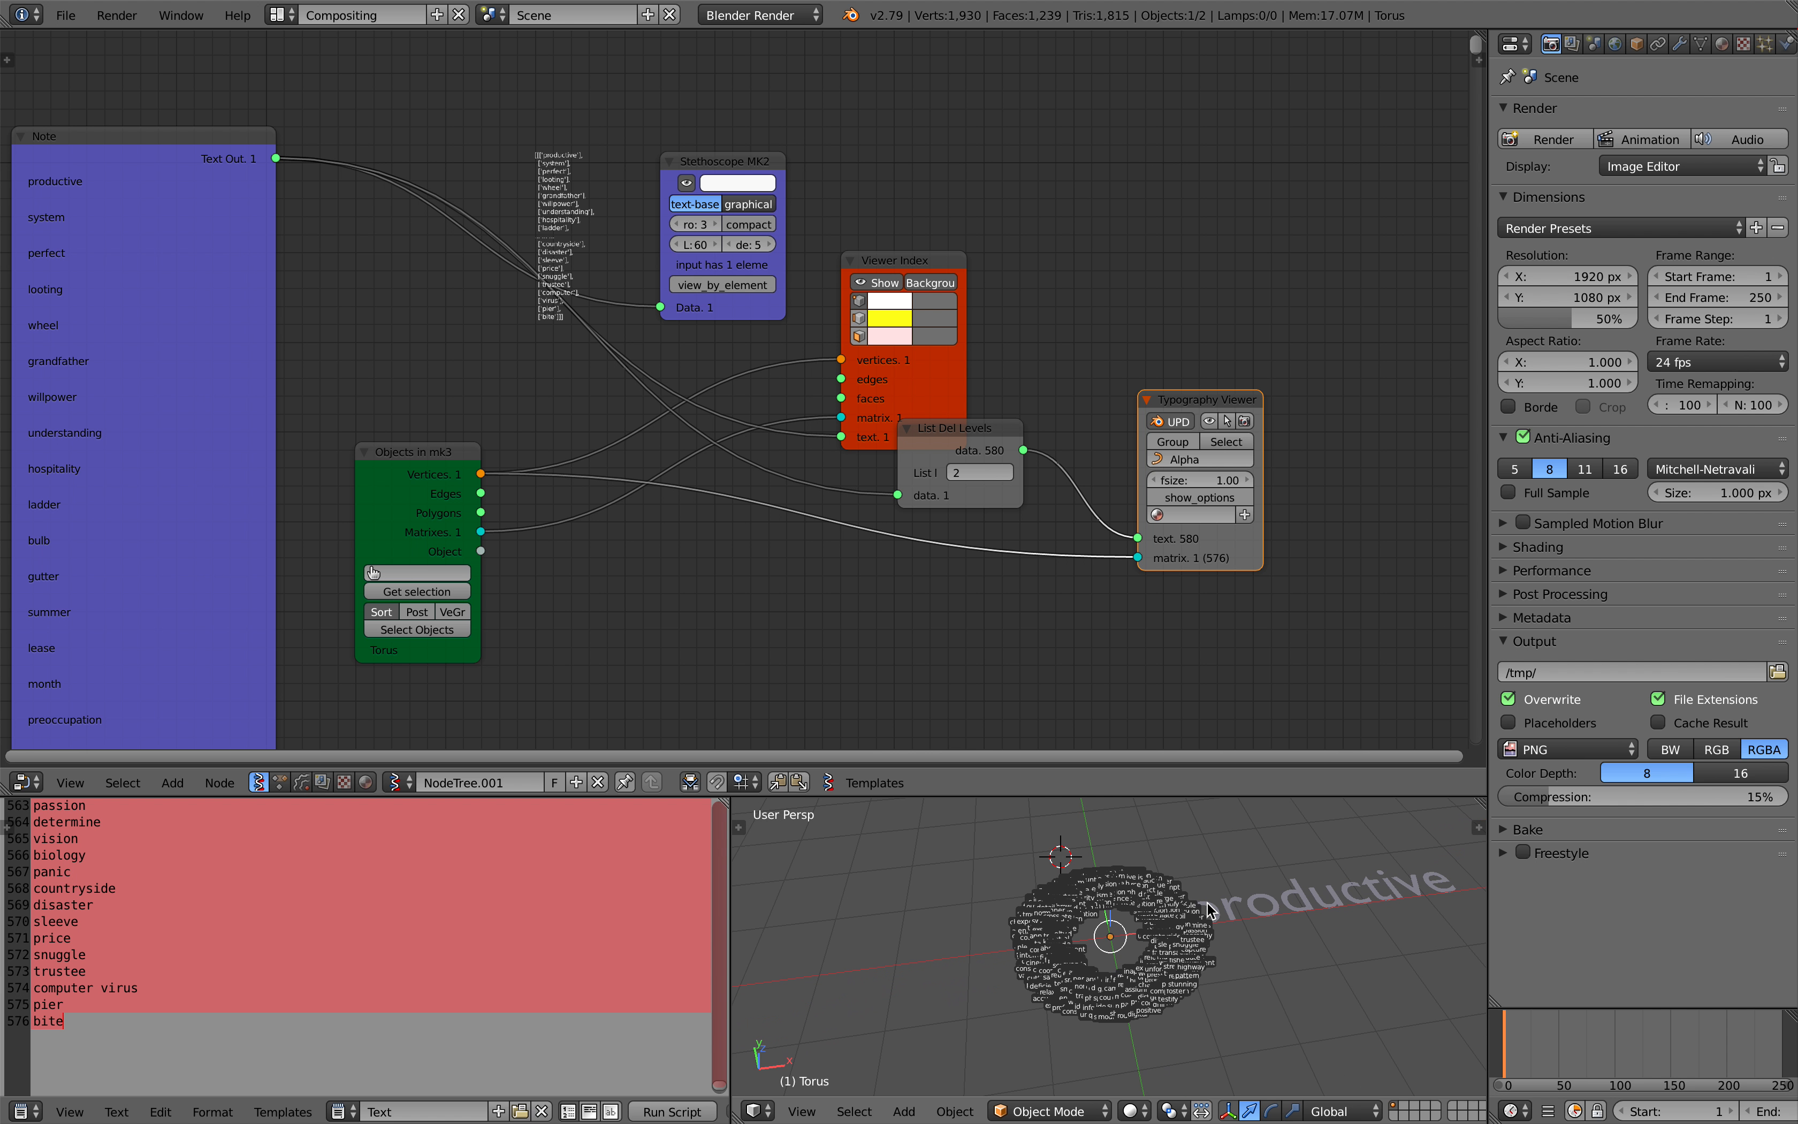
# - Set the List Del Levels level to 1 and select one of the generated word objects in the 3D viewport
pyautogui.scroll(-1, 1207, 903)
pyautogui.scroll(1, 1029, 482)
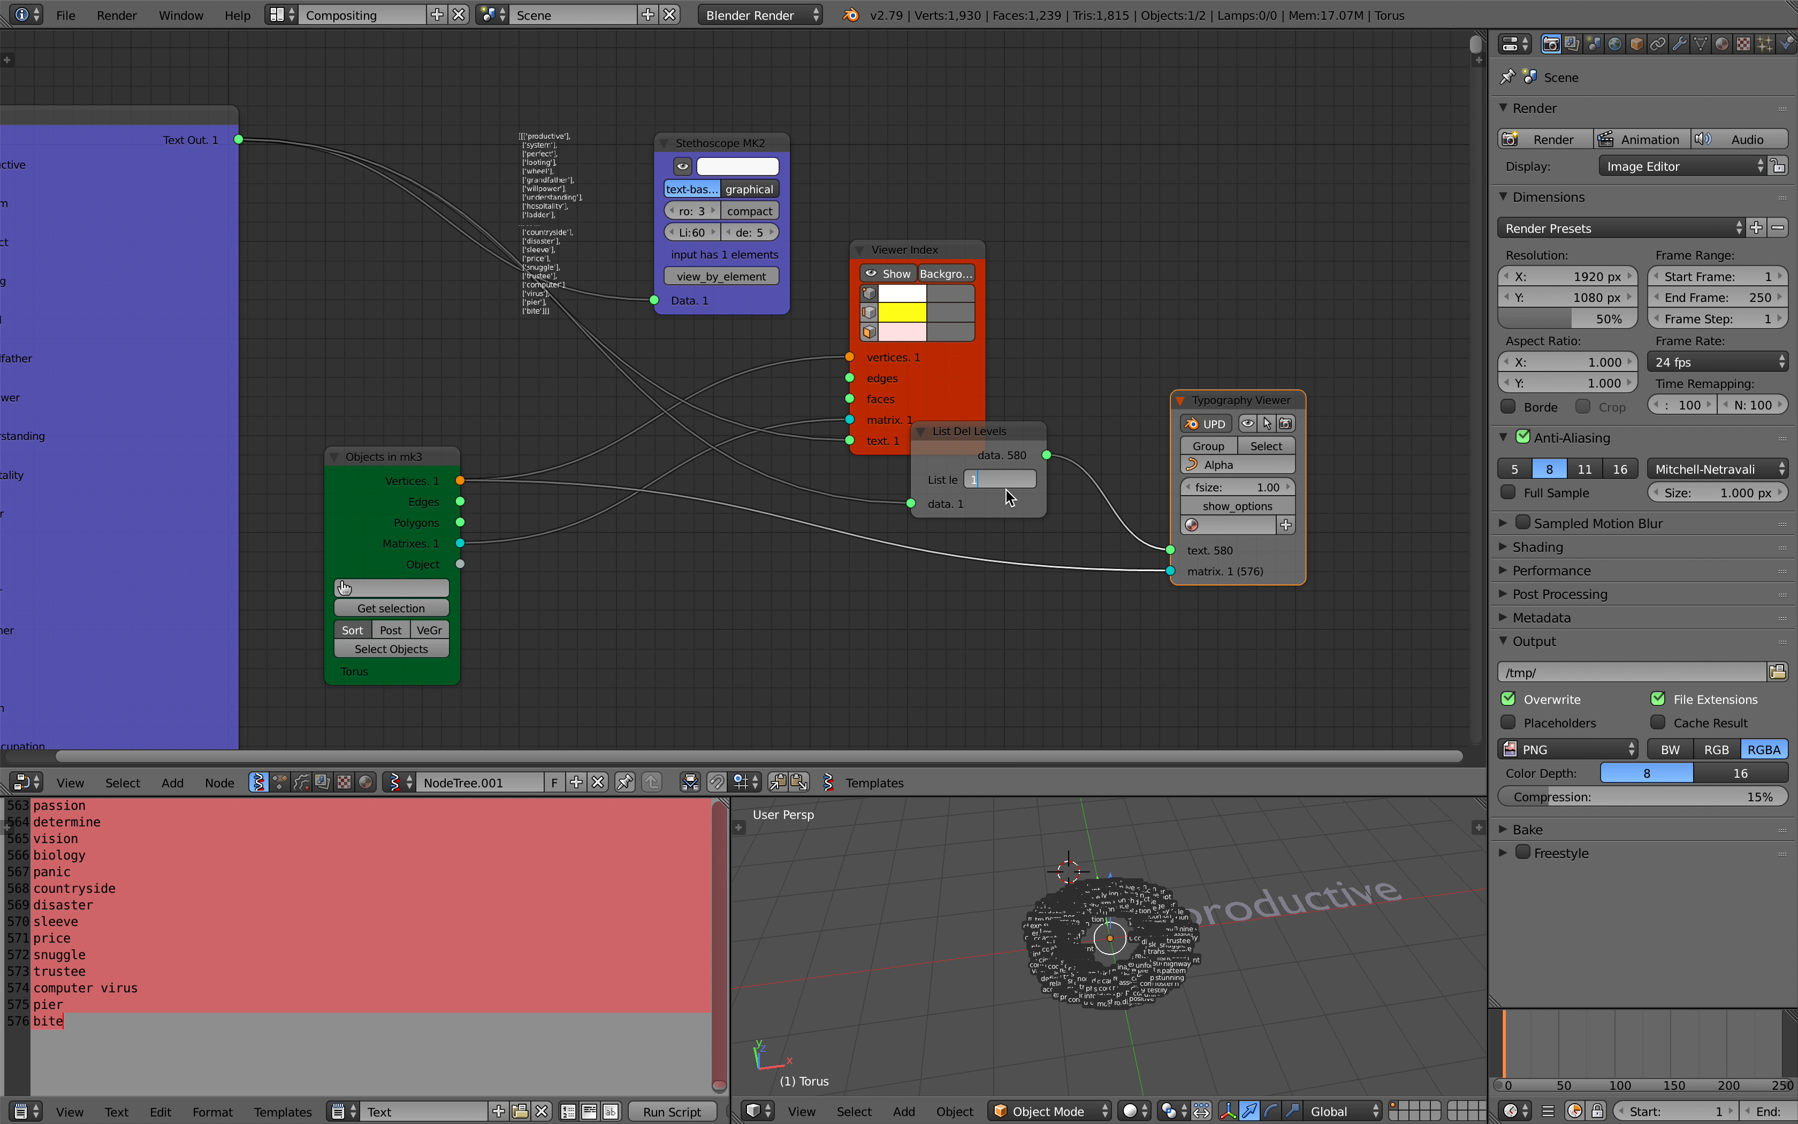
pyautogui.press('Return')
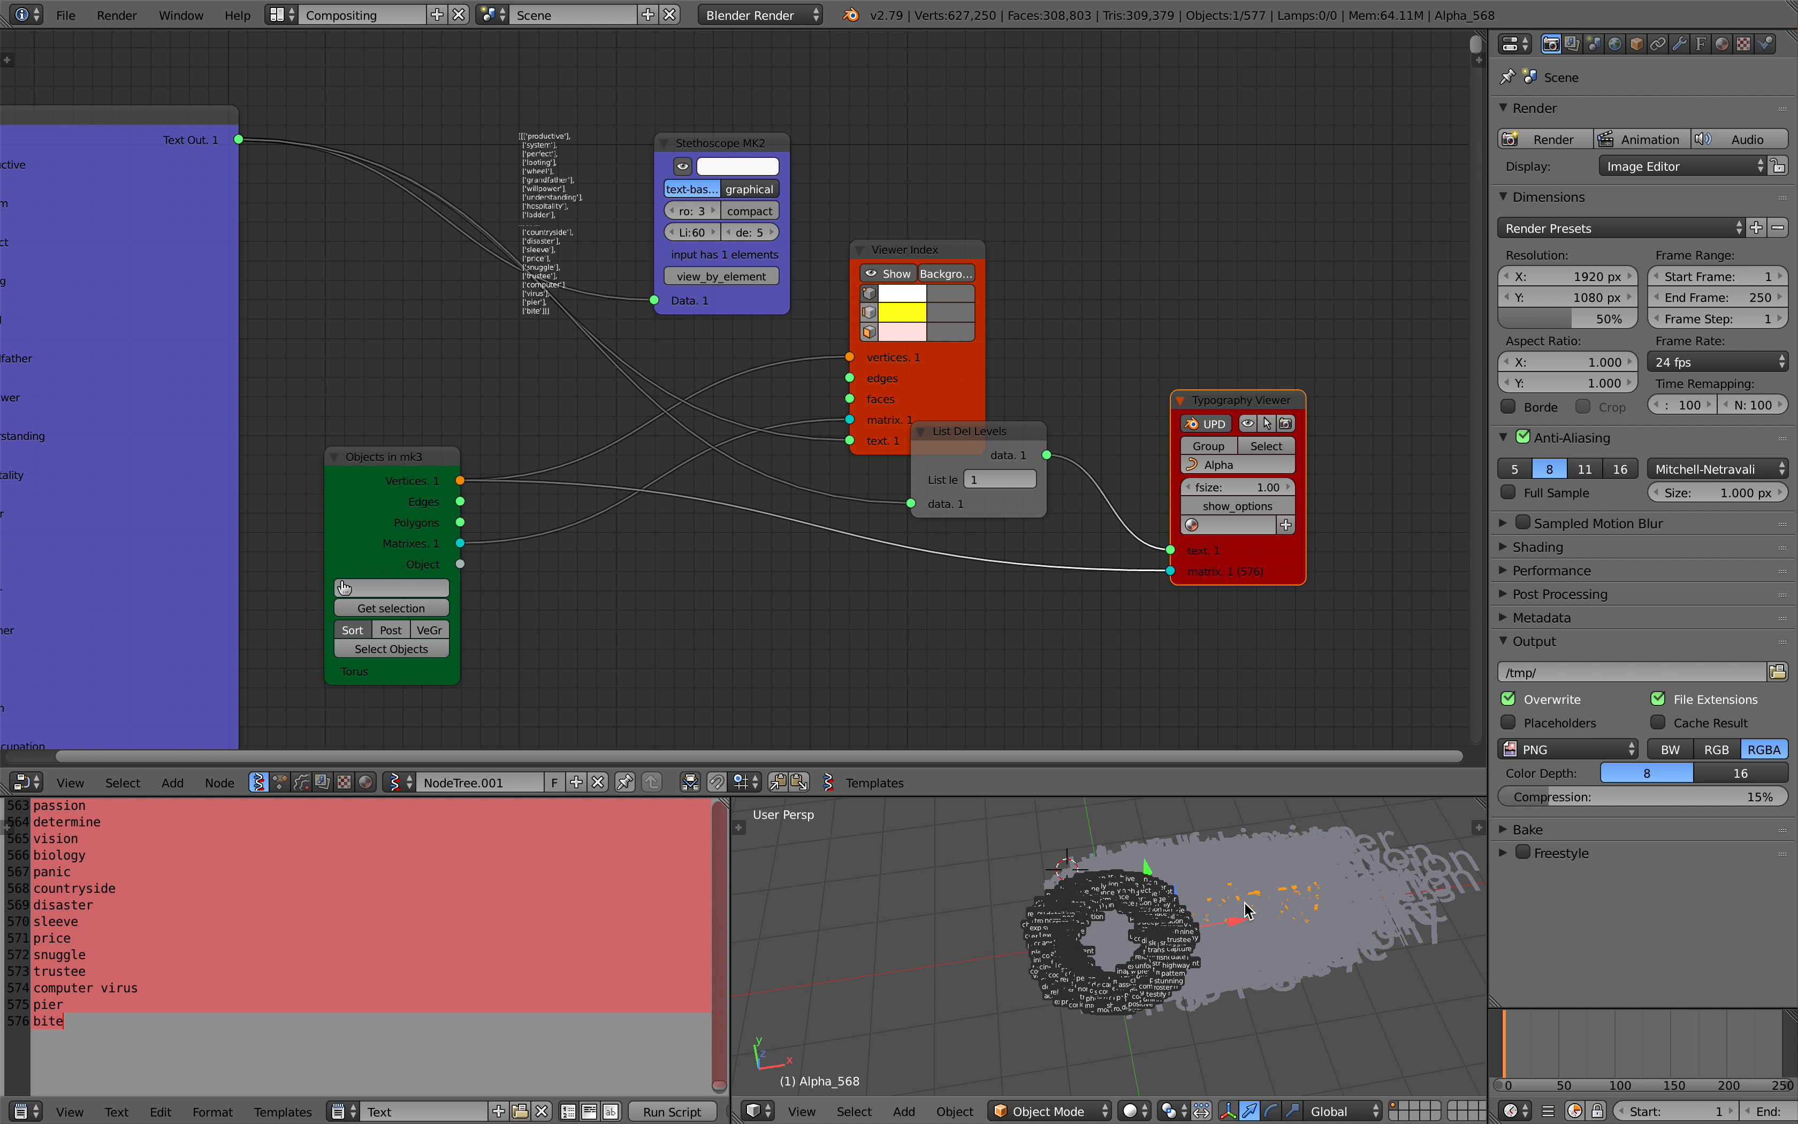
pyautogui.moveTo(1247, 908); pyautogui.dragTo(1280, 901, button='middle')
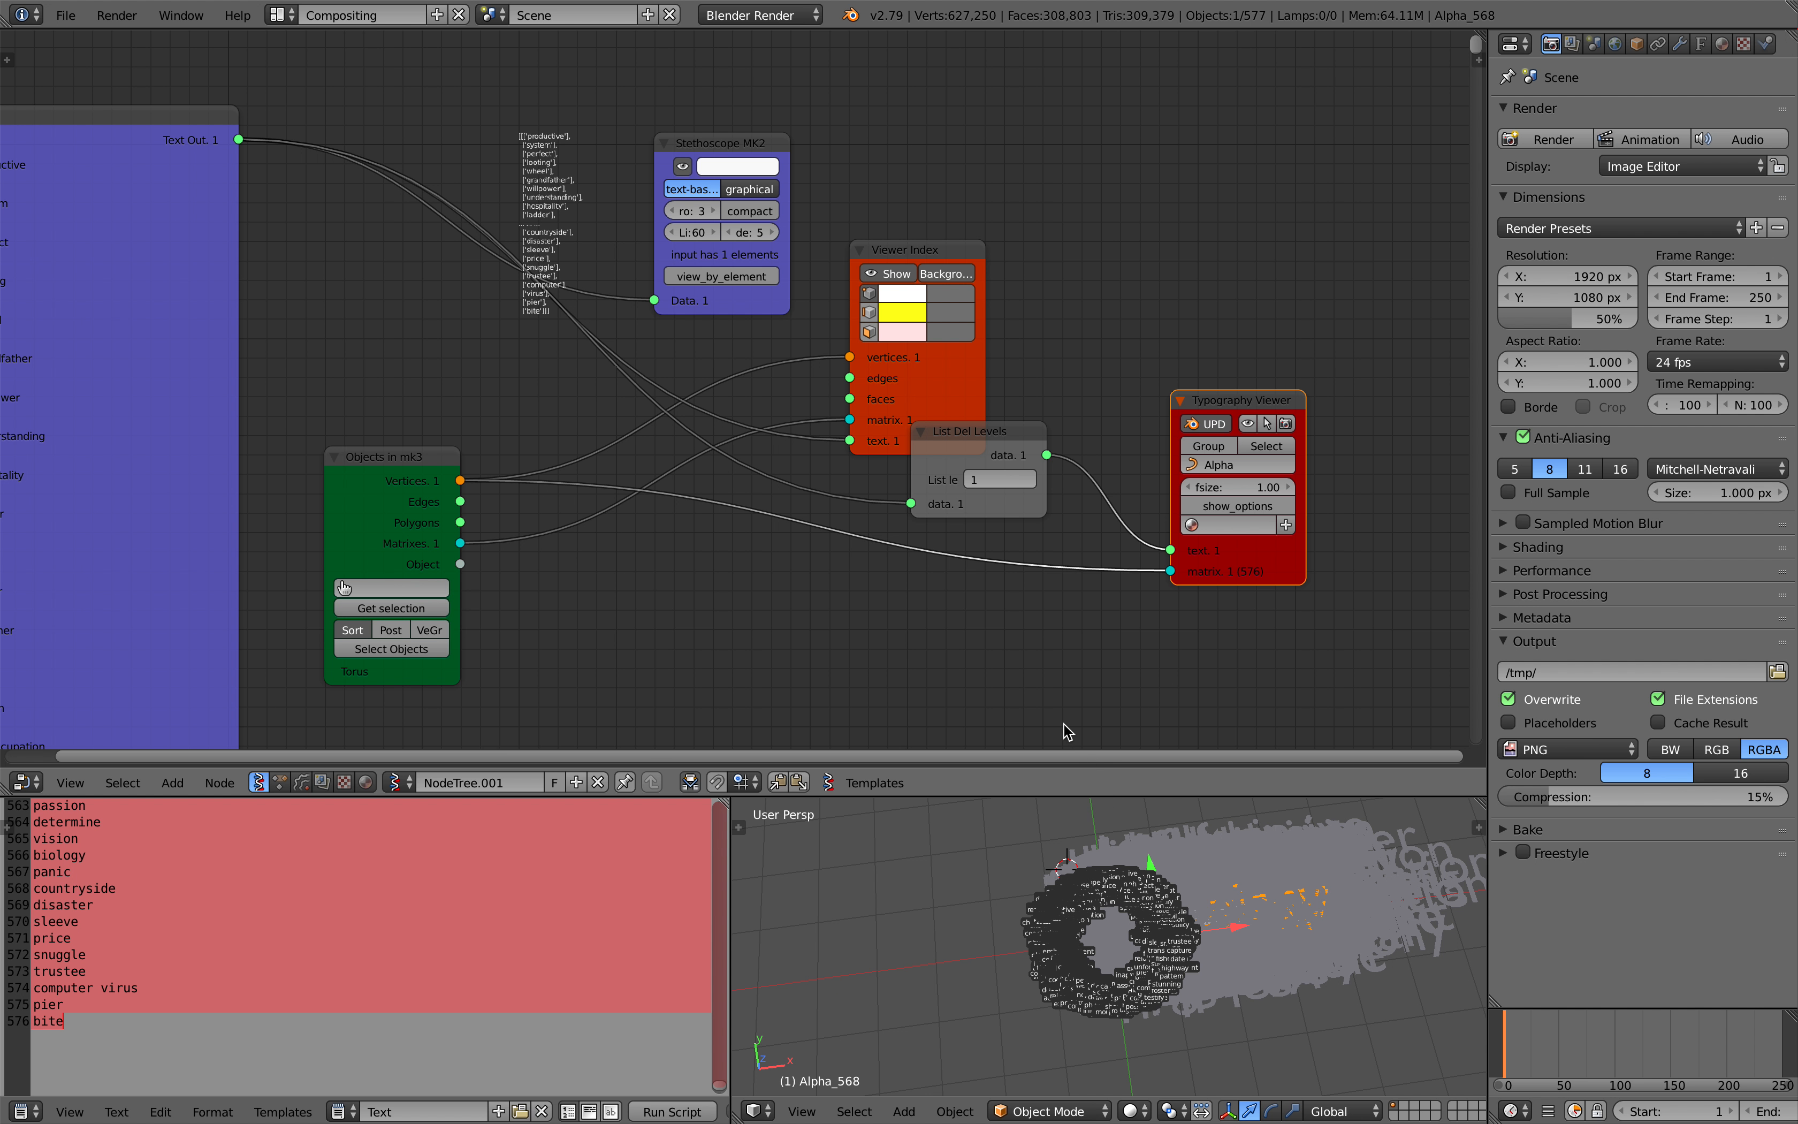
pyautogui.rightClick(1239, 854)
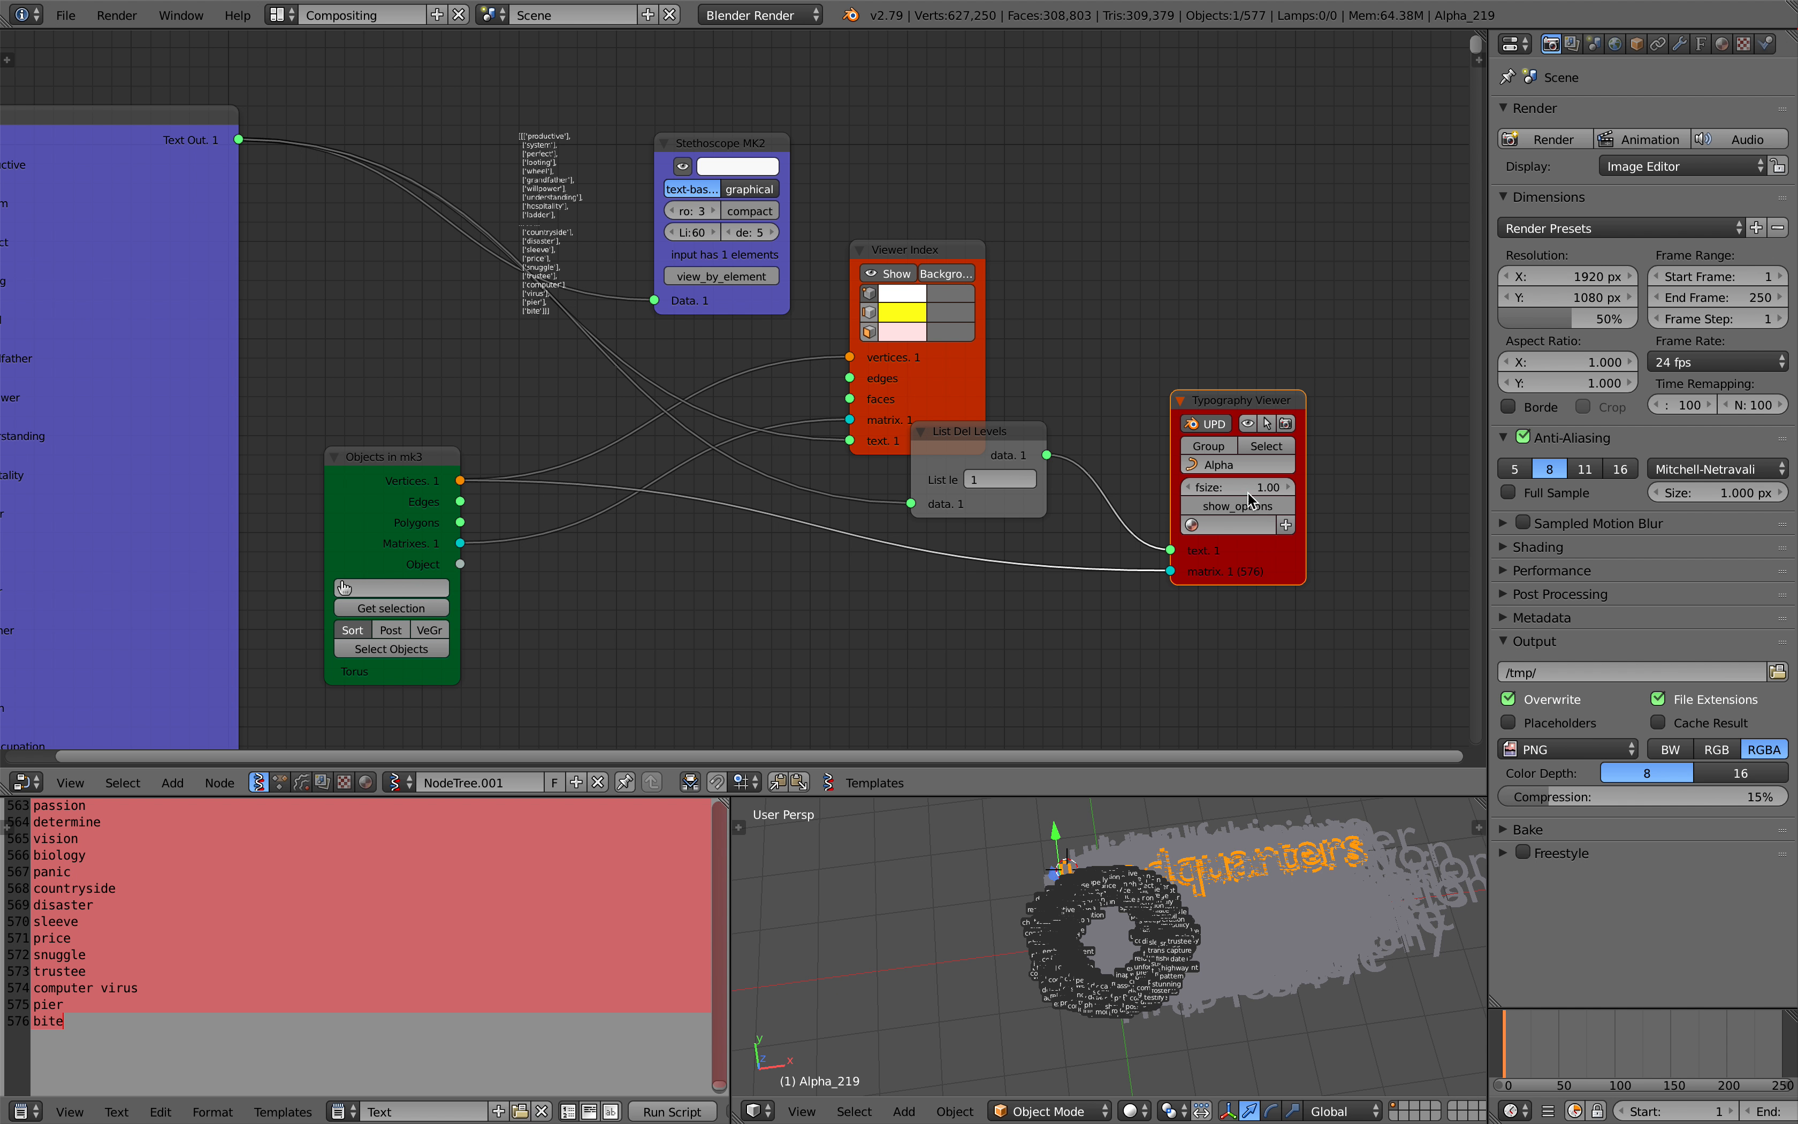
# - Set the Typography Viewer's fsize to 0.02, and hide the Viewer Index labels and move that node off List Del Levels
pyautogui.write('02')
pyautogui.press('Return')
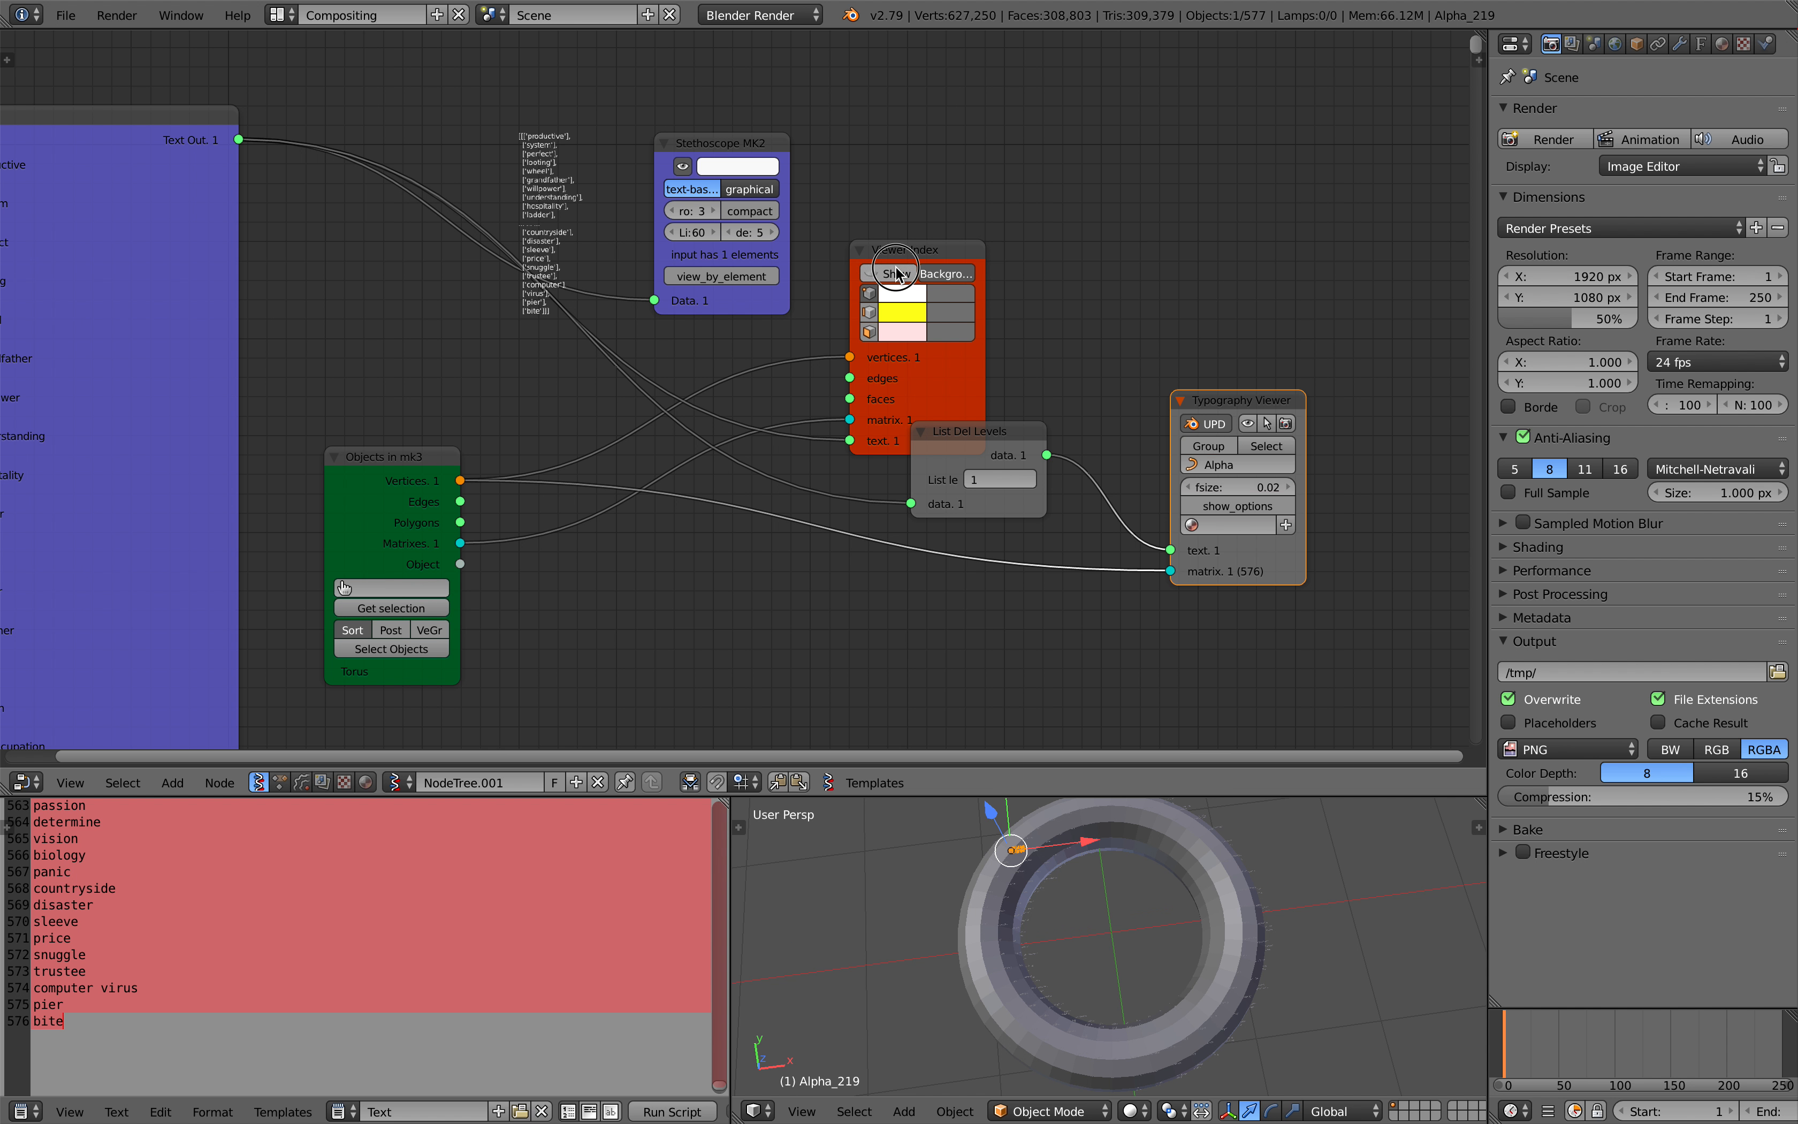
pyautogui.moveTo(904, 258); pyautogui.dragTo(920, 224)
pyautogui.scroll(4, 1163, 912)
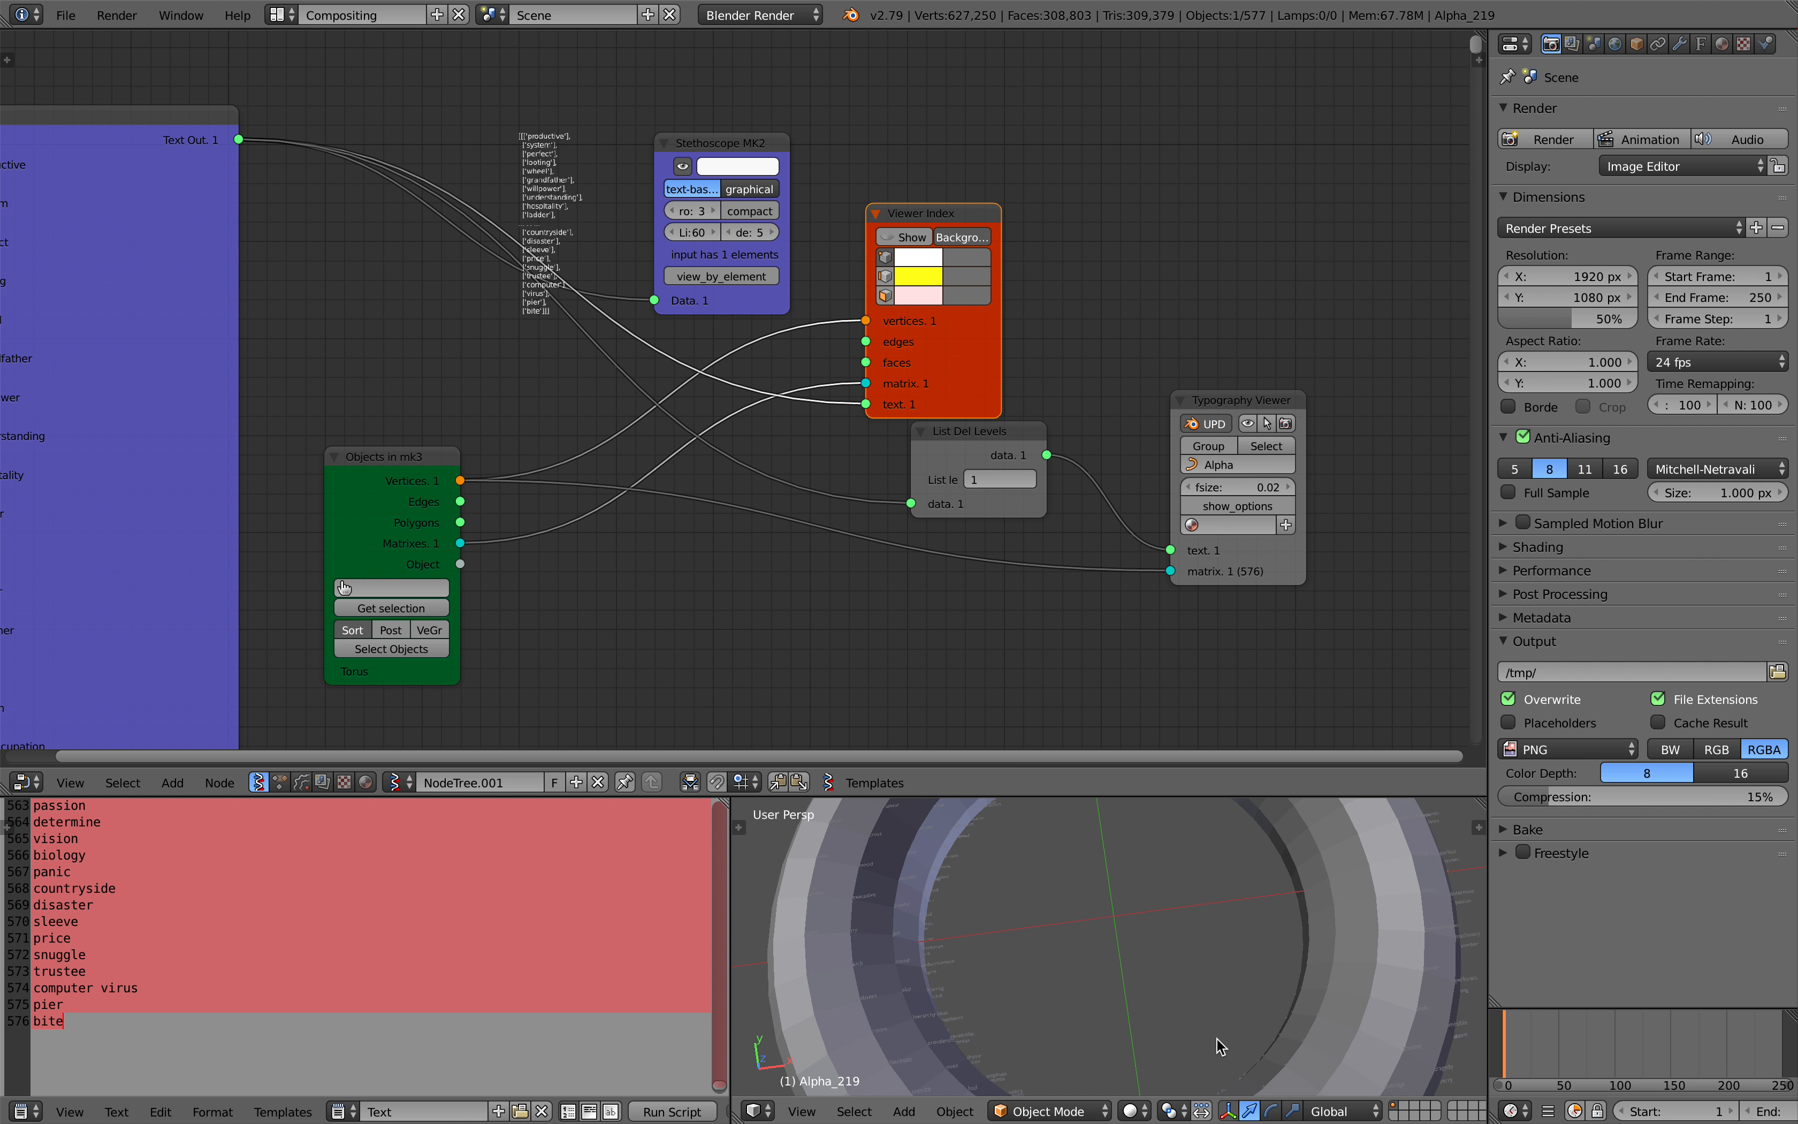
pyautogui.scroll(2, 1151, 975)
pyautogui.moveTo(1152, 975); pyautogui.dragTo(1169, 653, button='middle')
# - Set the Typography Viewer's fsize to 0.05
pyautogui.click(1234, 487)
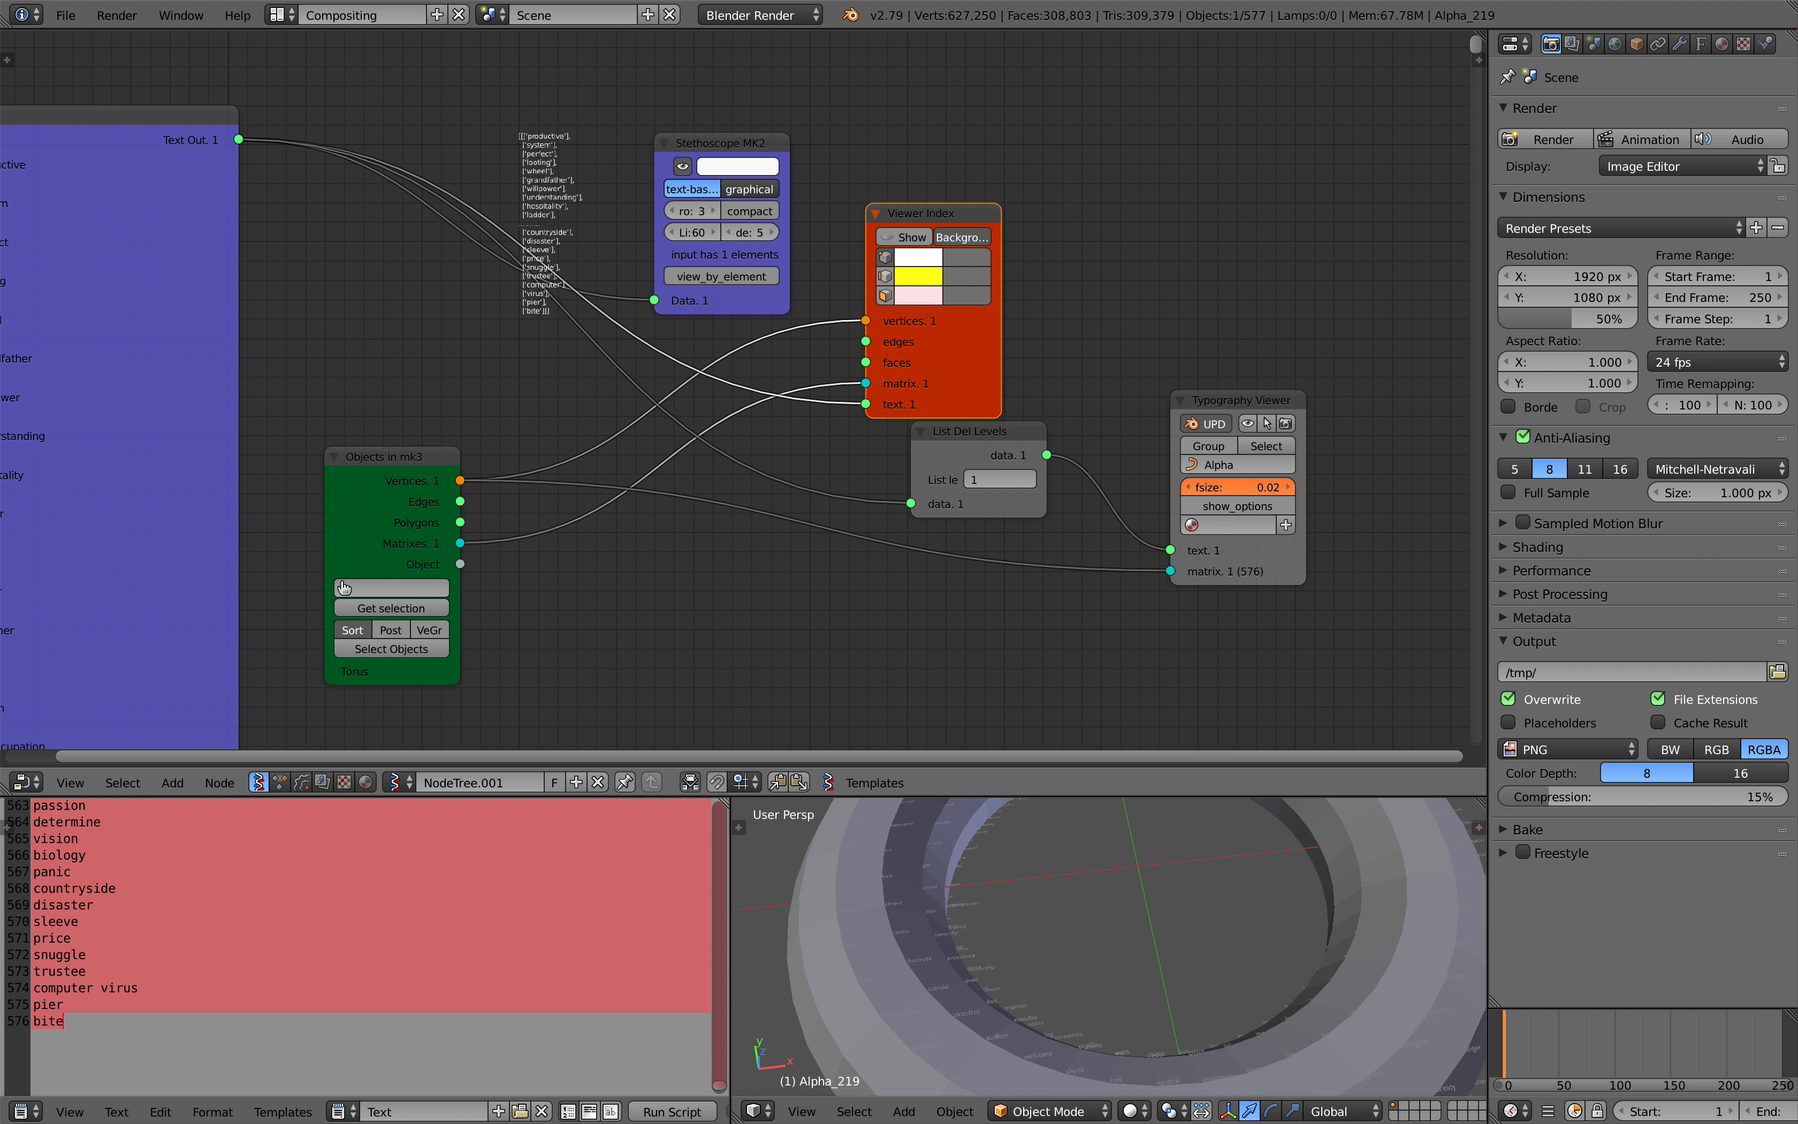
pyautogui.write('0.05')
pyautogui.press('Return')
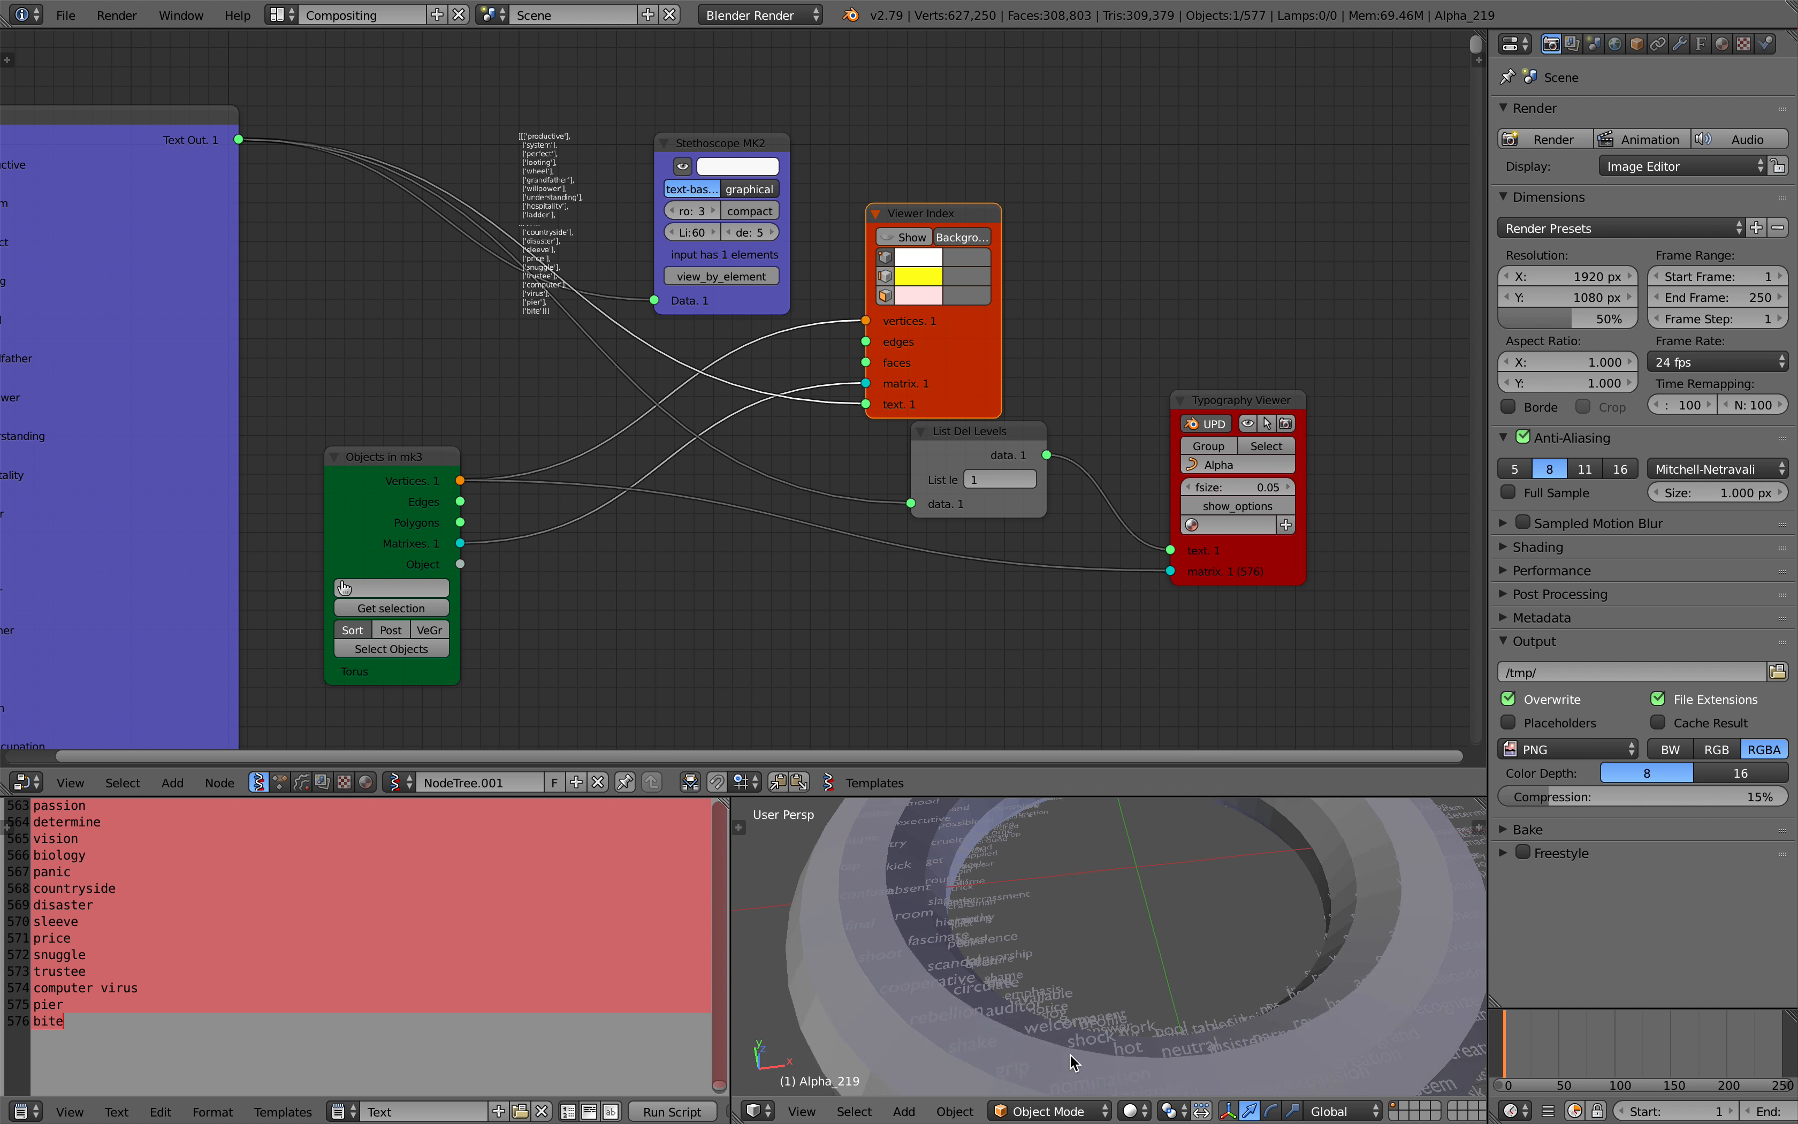
# - Select the torus, move it aside from the word objects, and inspect the text geometry up close
pyautogui.scroll(-5, 1066, 940)
pyautogui.keyDown('alt'); pyautogui.rightClick(1065, 940); pyautogui.keyUp('alt')
pyautogui.click(1059, 956)
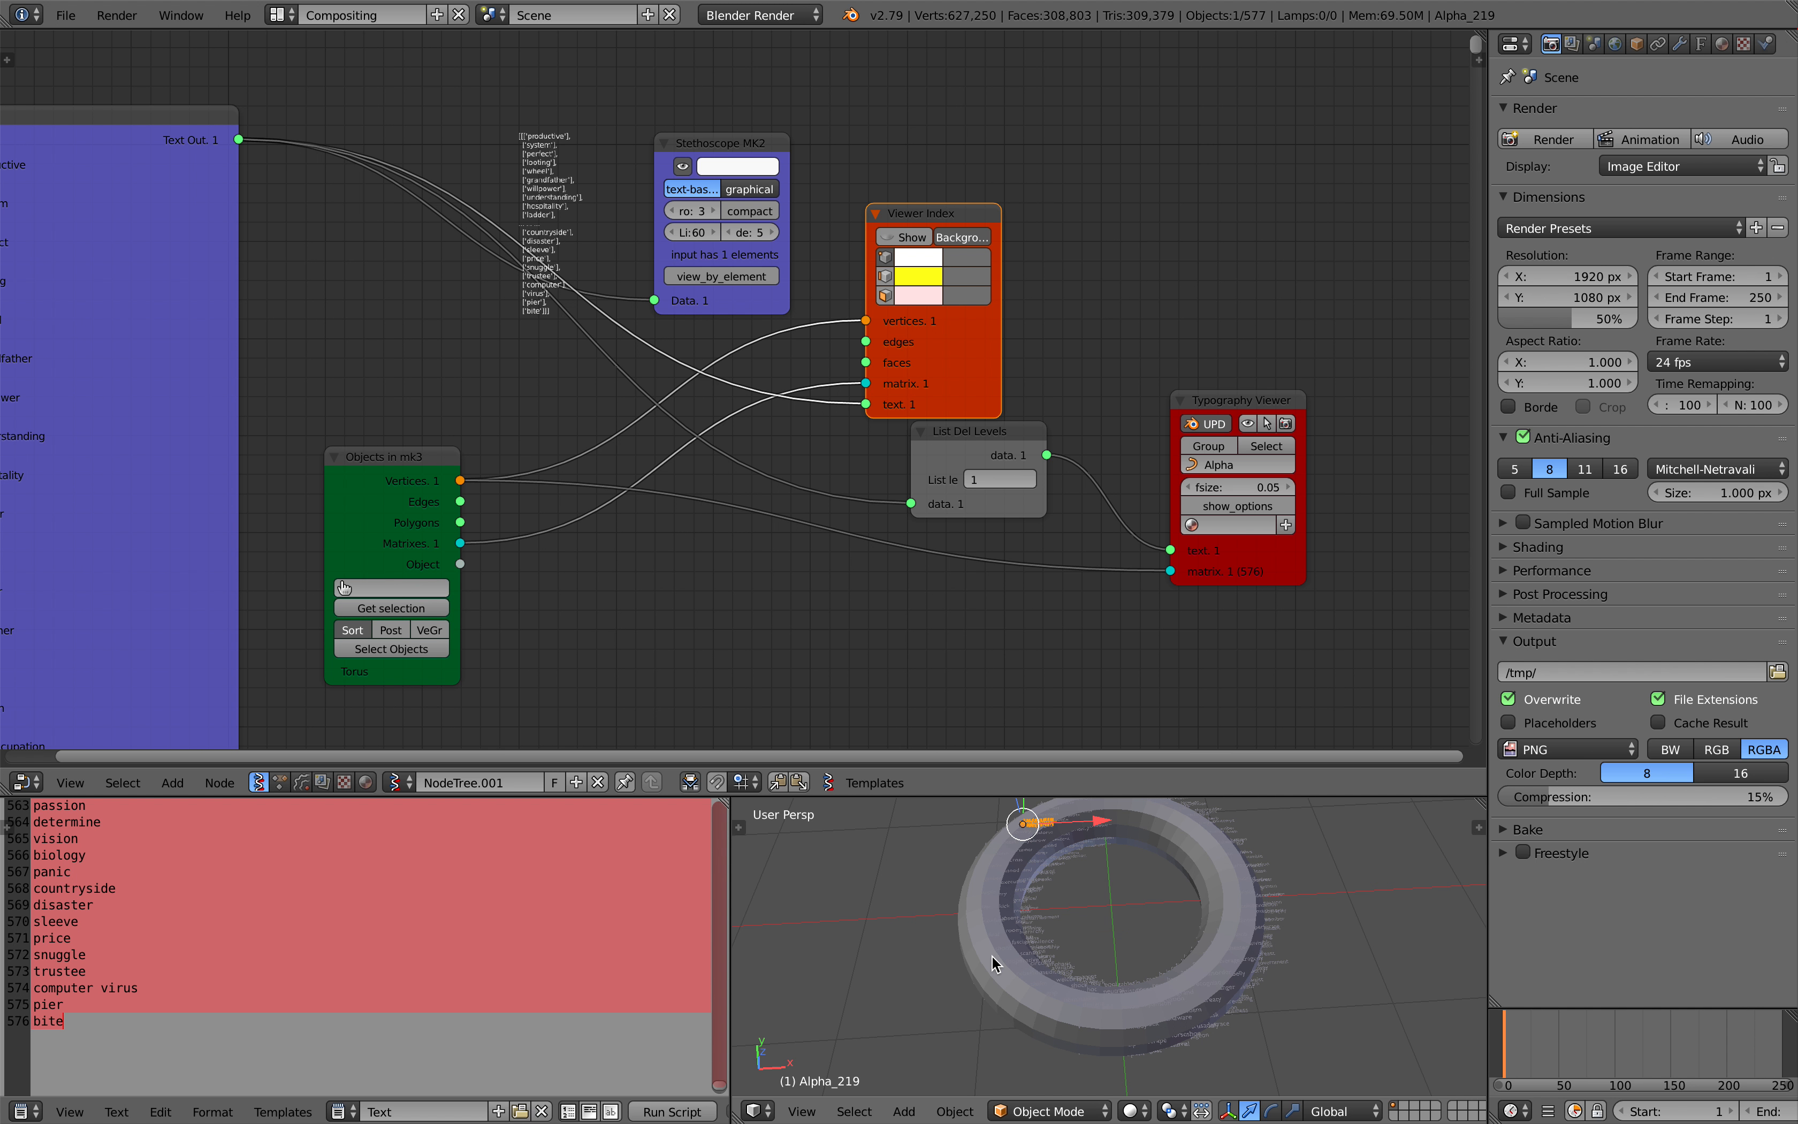
pyautogui.press('g')
pyautogui.click(963, 978)
pyautogui.scroll(5, 1129, 967)
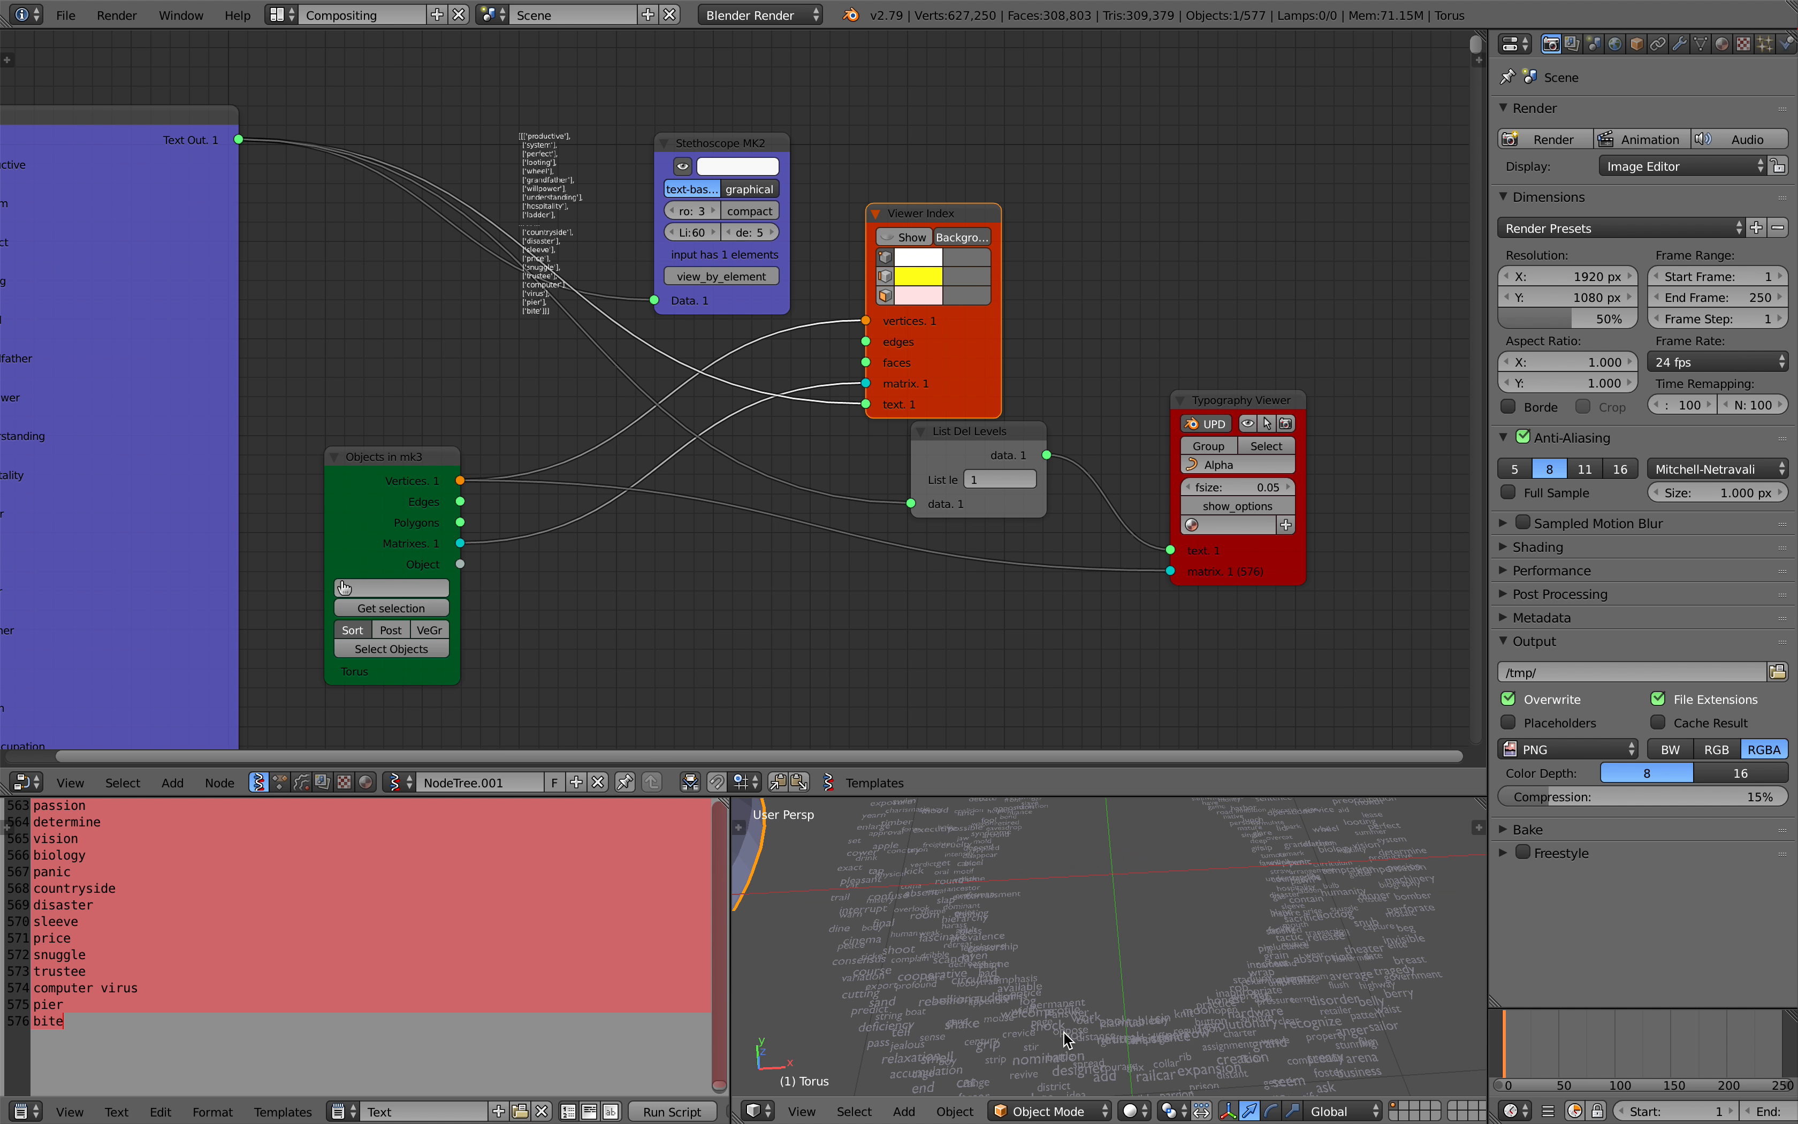
pyautogui.scroll(-6, 1051, 980)
pyautogui.keyDown('shift'); pyautogui.moveTo(1056, 962); pyautogui.dragTo(1097, 959, button='middle'); pyautogui.keyUp('shift')
pyautogui.scroll(6, 1100, 966)
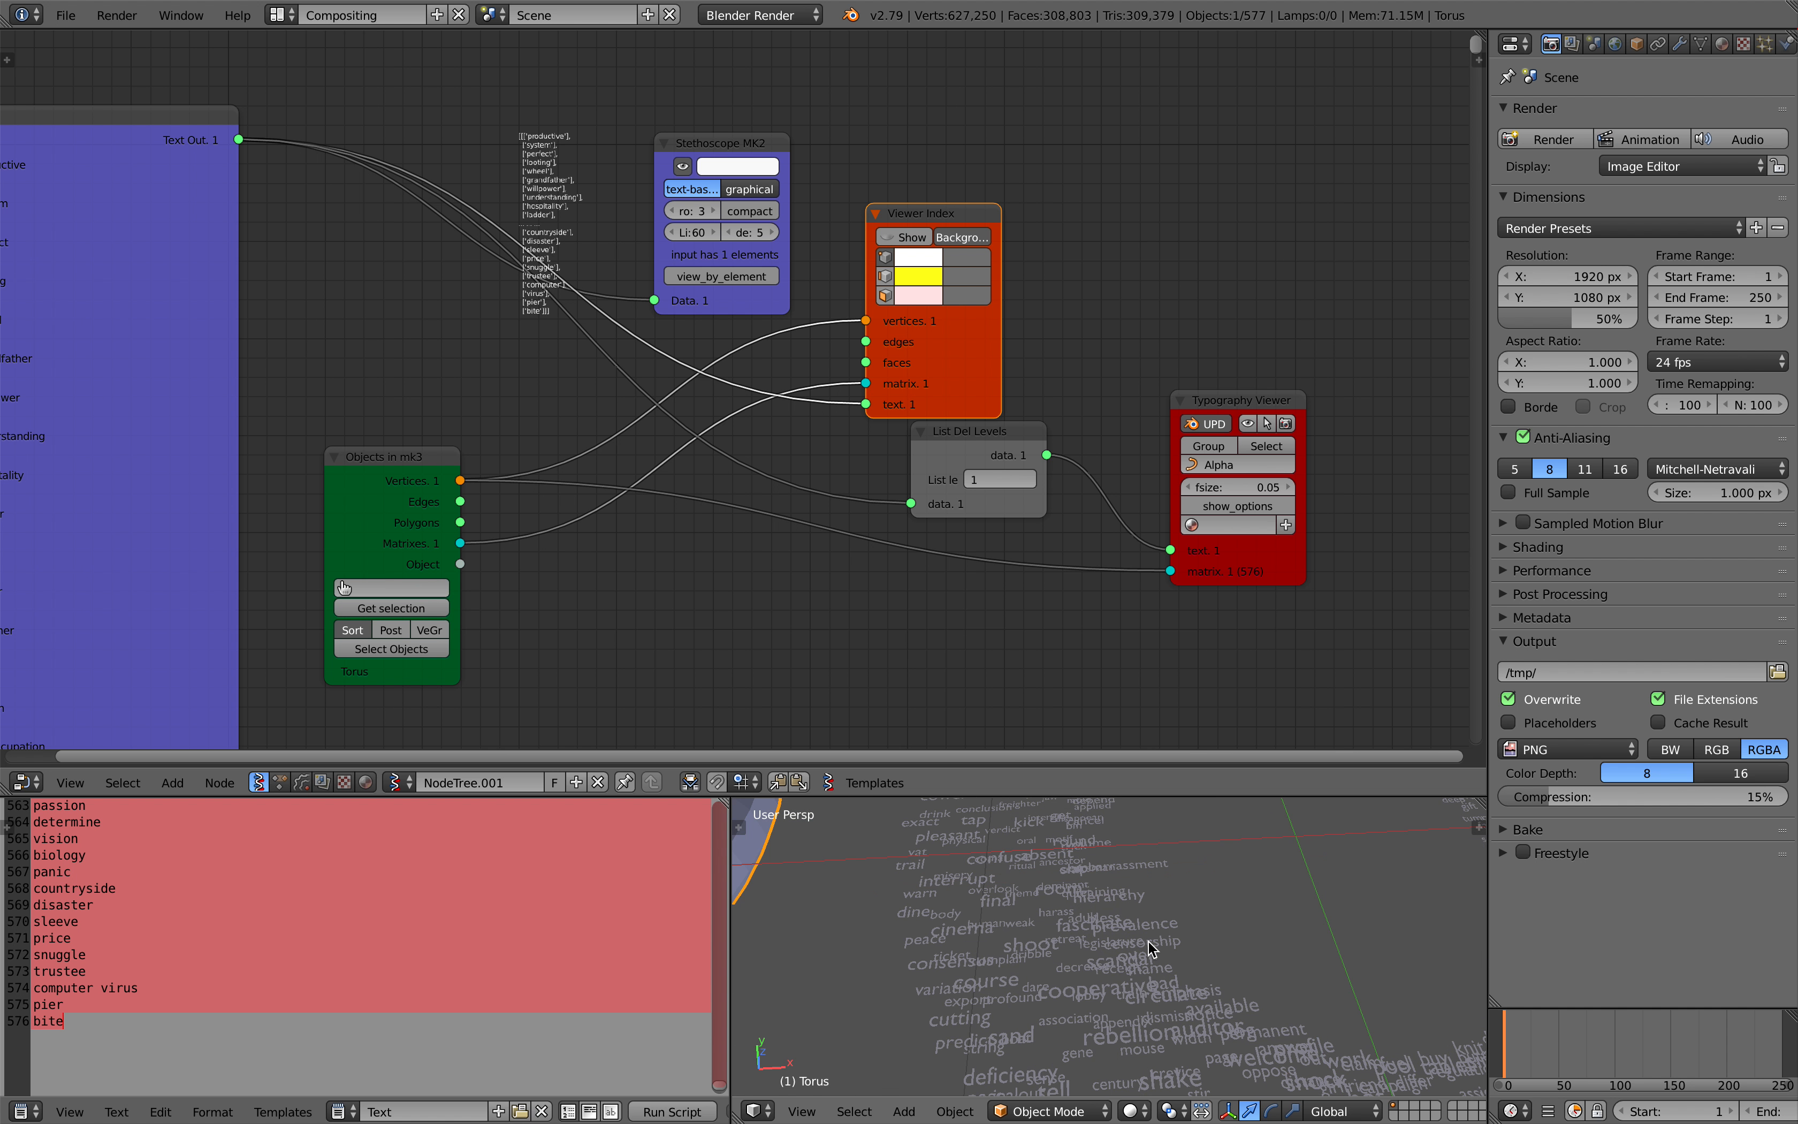
# - Expand the Typography Viewer's options to set align_x to CENTER, and save over sv_note_001.blend
pyautogui.moveTo(1114, 522); pyautogui.dragTo(978, 520, button='middle')
pyautogui.scroll(1, 1100, 513)
pyautogui.click(1122, 508)
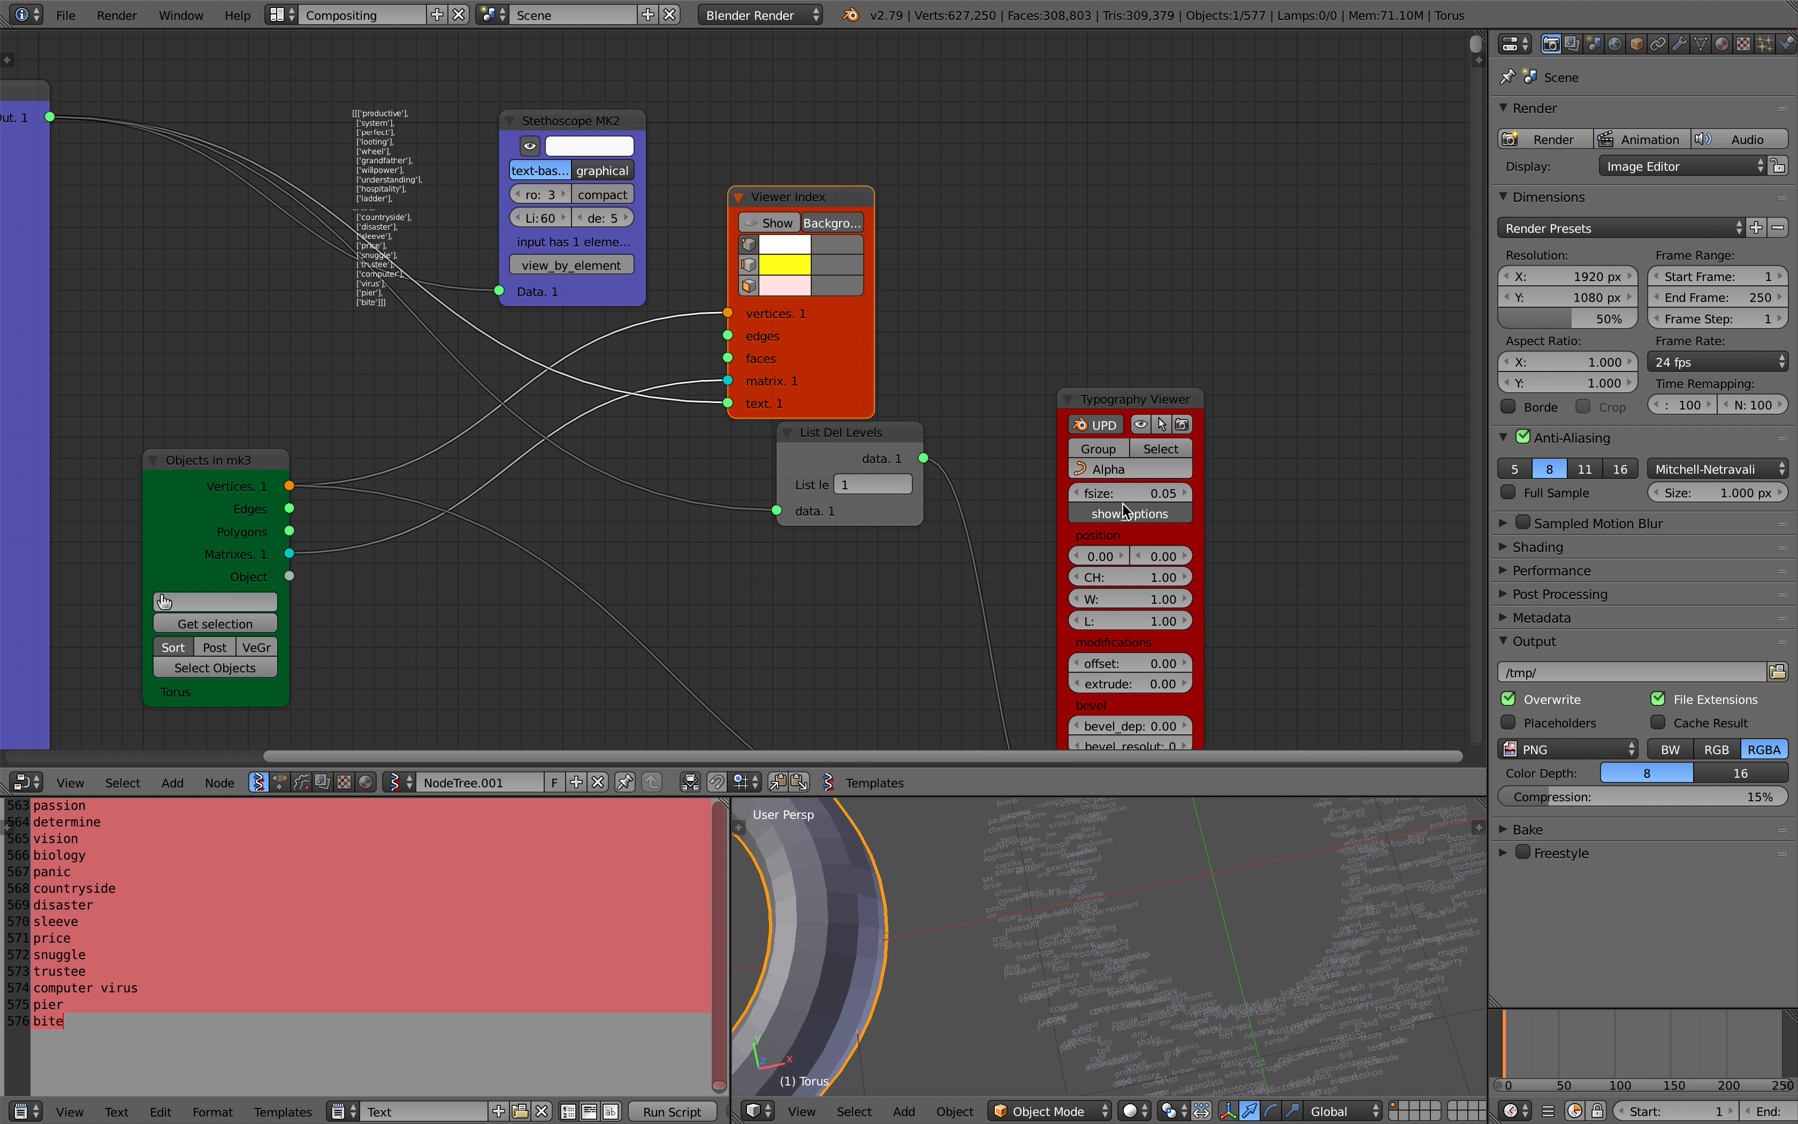
pyautogui.moveTo(1234, 505); pyautogui.dragTo(1141, 359, button='middle')
pyautogui.scroll(1, 1141, 360)
pyautogui.click(1040, 666)
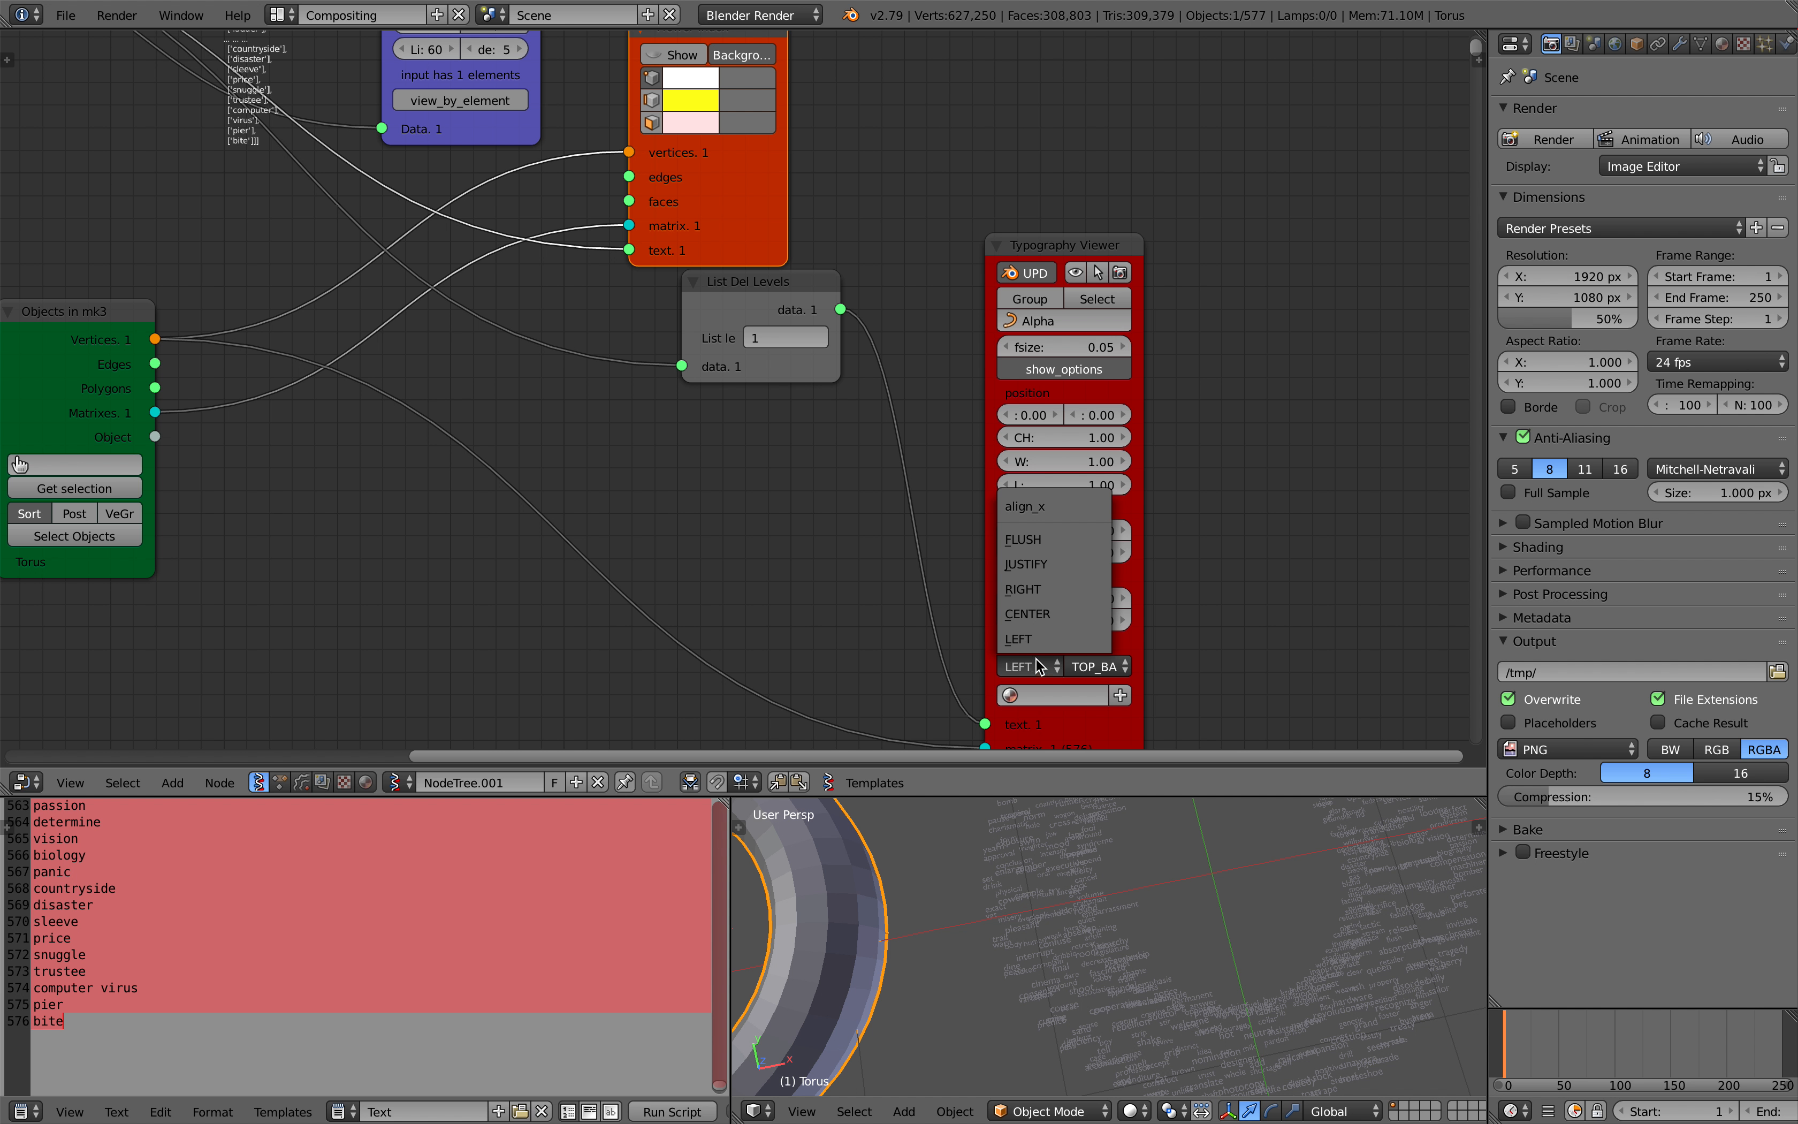
pyautogui.click(1044, 614)
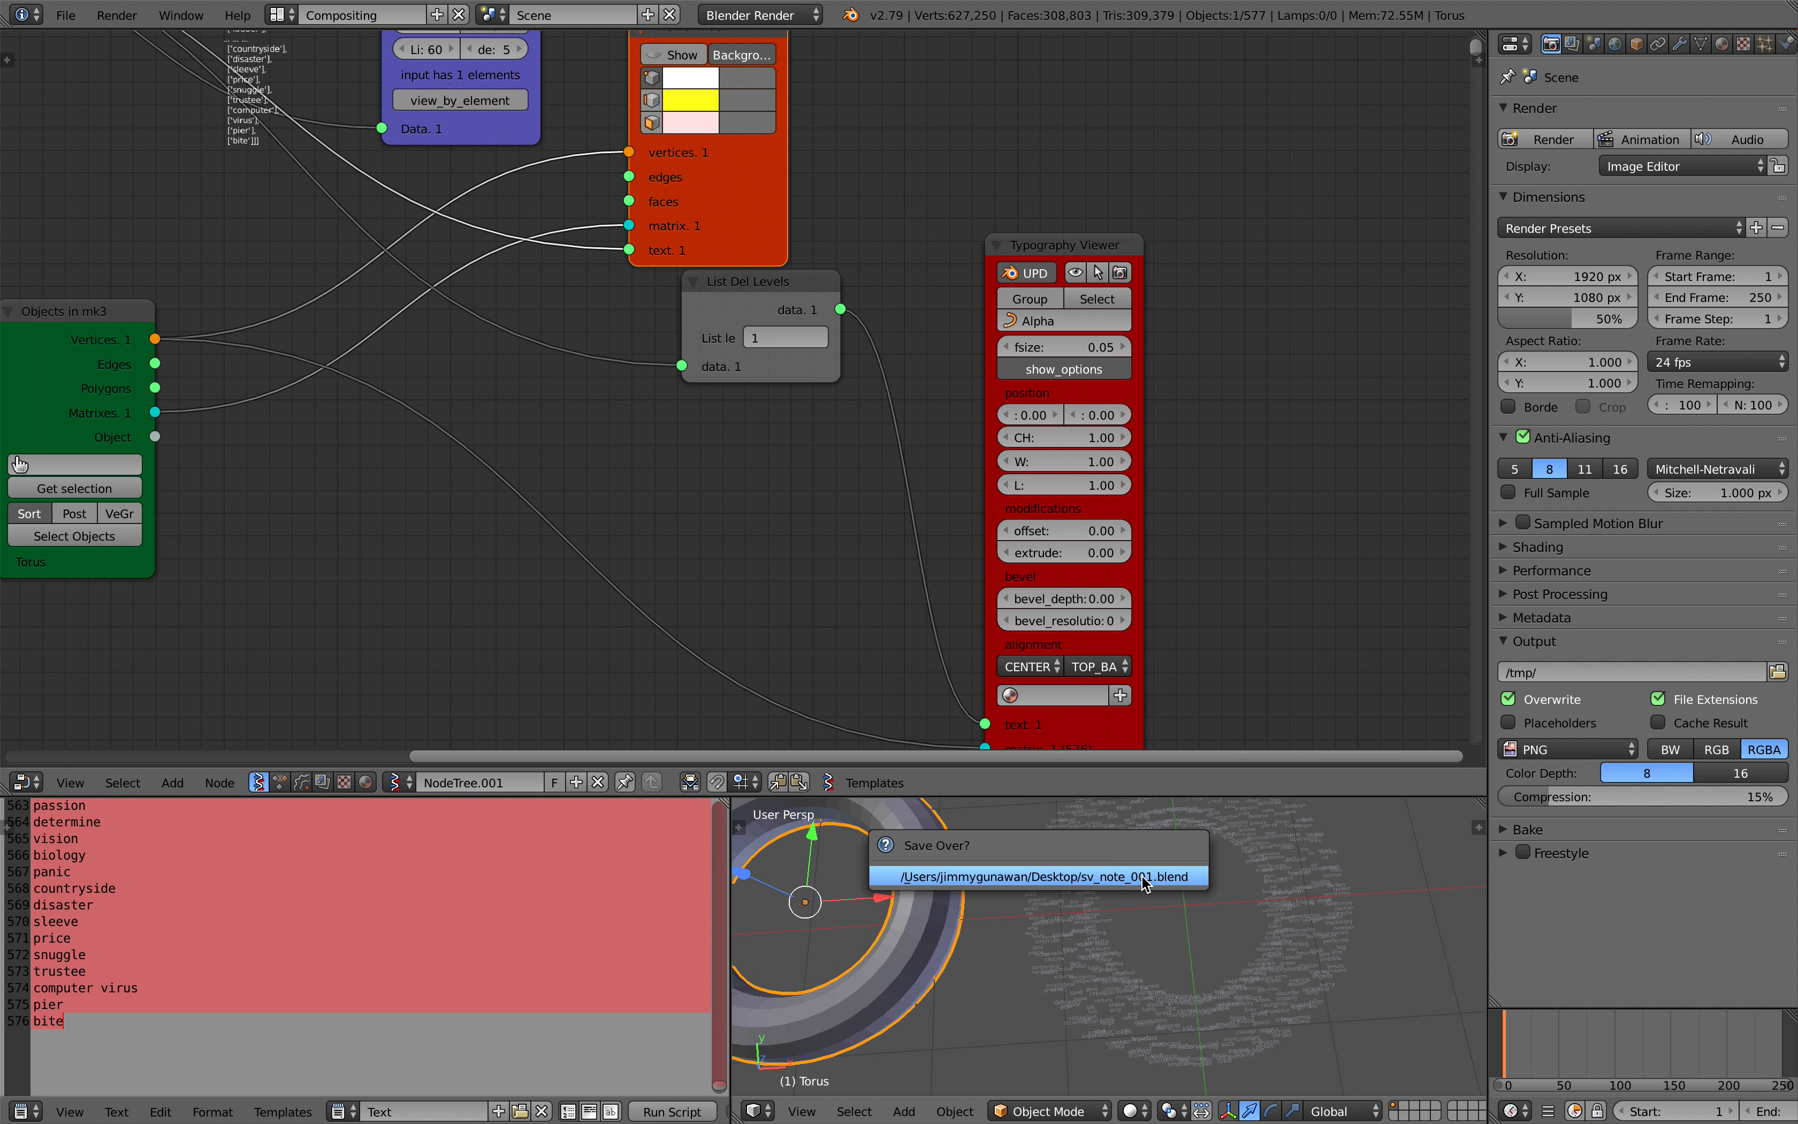
# - Reposition the Typography Viewer and List Del Levels nodes so they sit clear of the neighbouring nodes
pyautogui.scroll(-1, 1062, 678)
pyautogui.moveTo(1062, 678); pyautogui.dragTo(1143, 659)
pyautogui.scroll(1, 1084, 646)
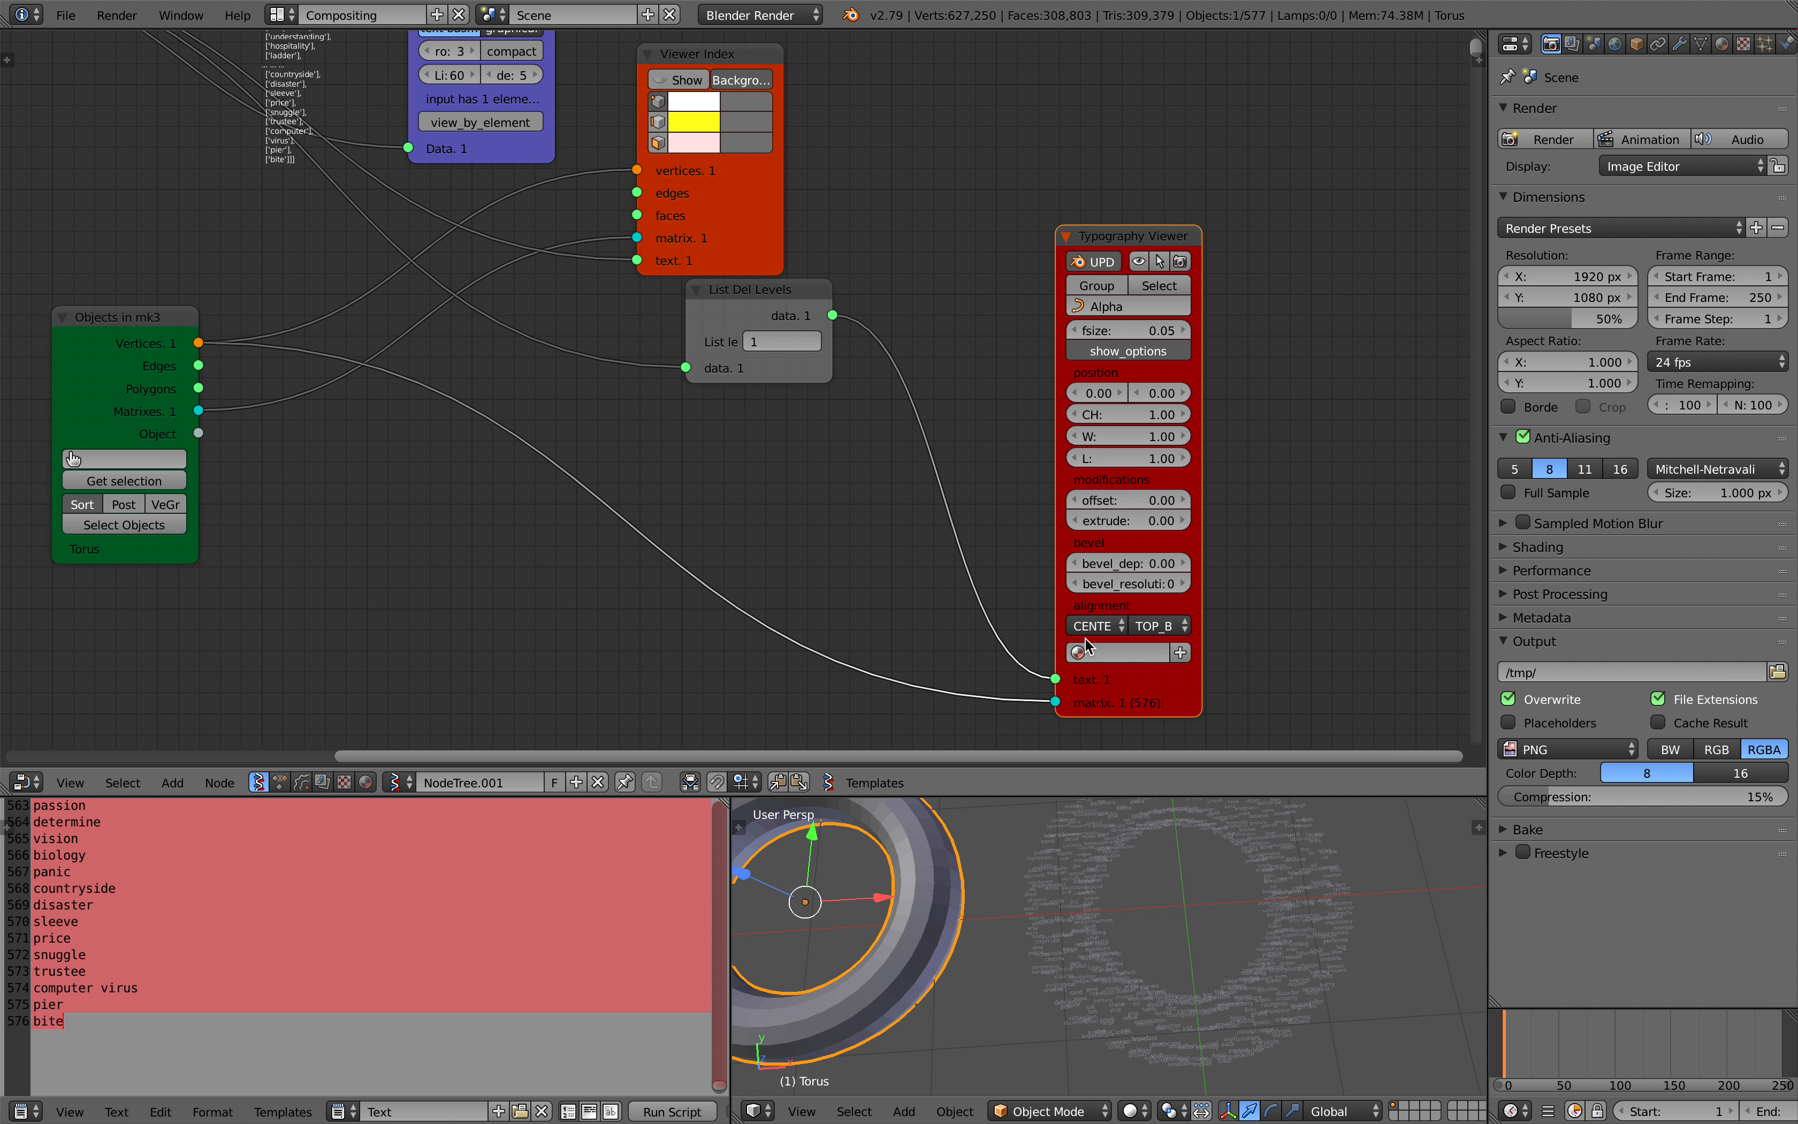
pyautogui.moveTo(807, 310); pyautogui.dragTo(992, 575)
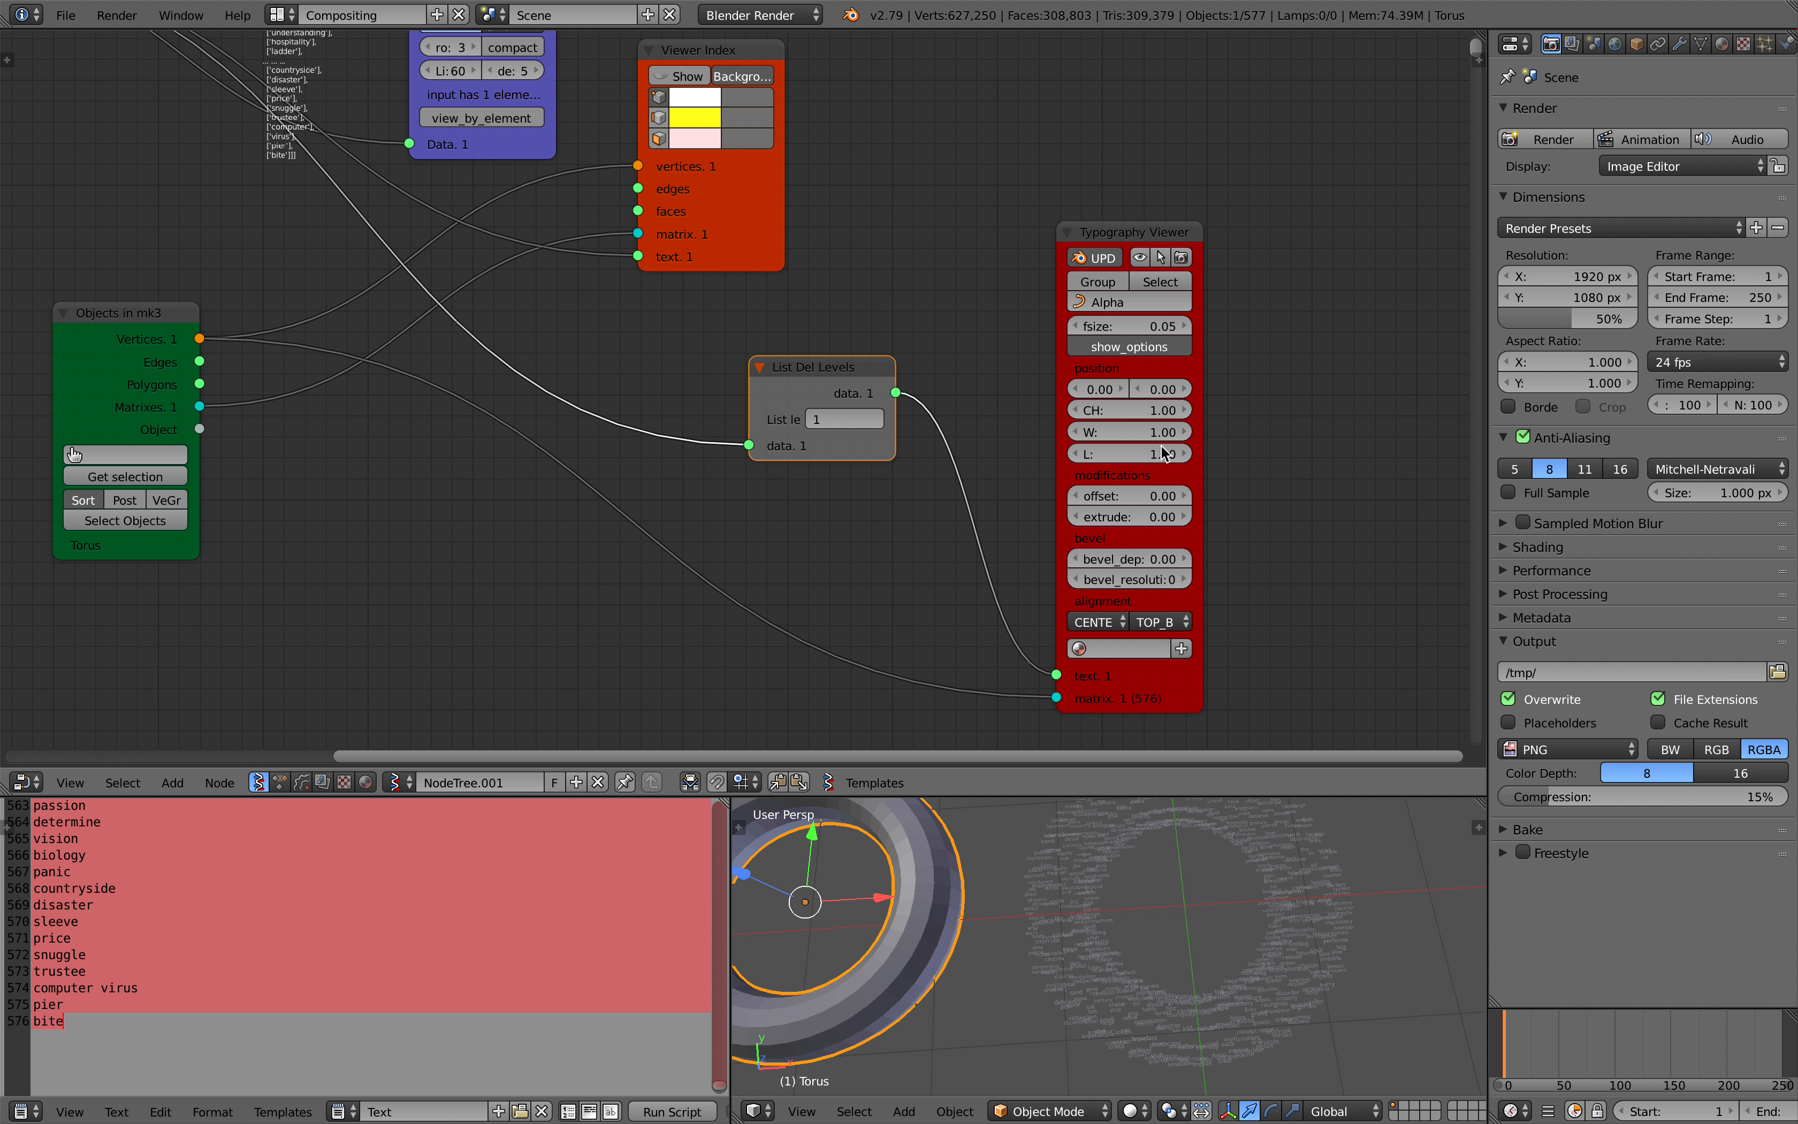
# - Switch to the Terminal to check the Sverchok error log, and return to Blender
pyautogui.hotkey('ctrl', 'Left')
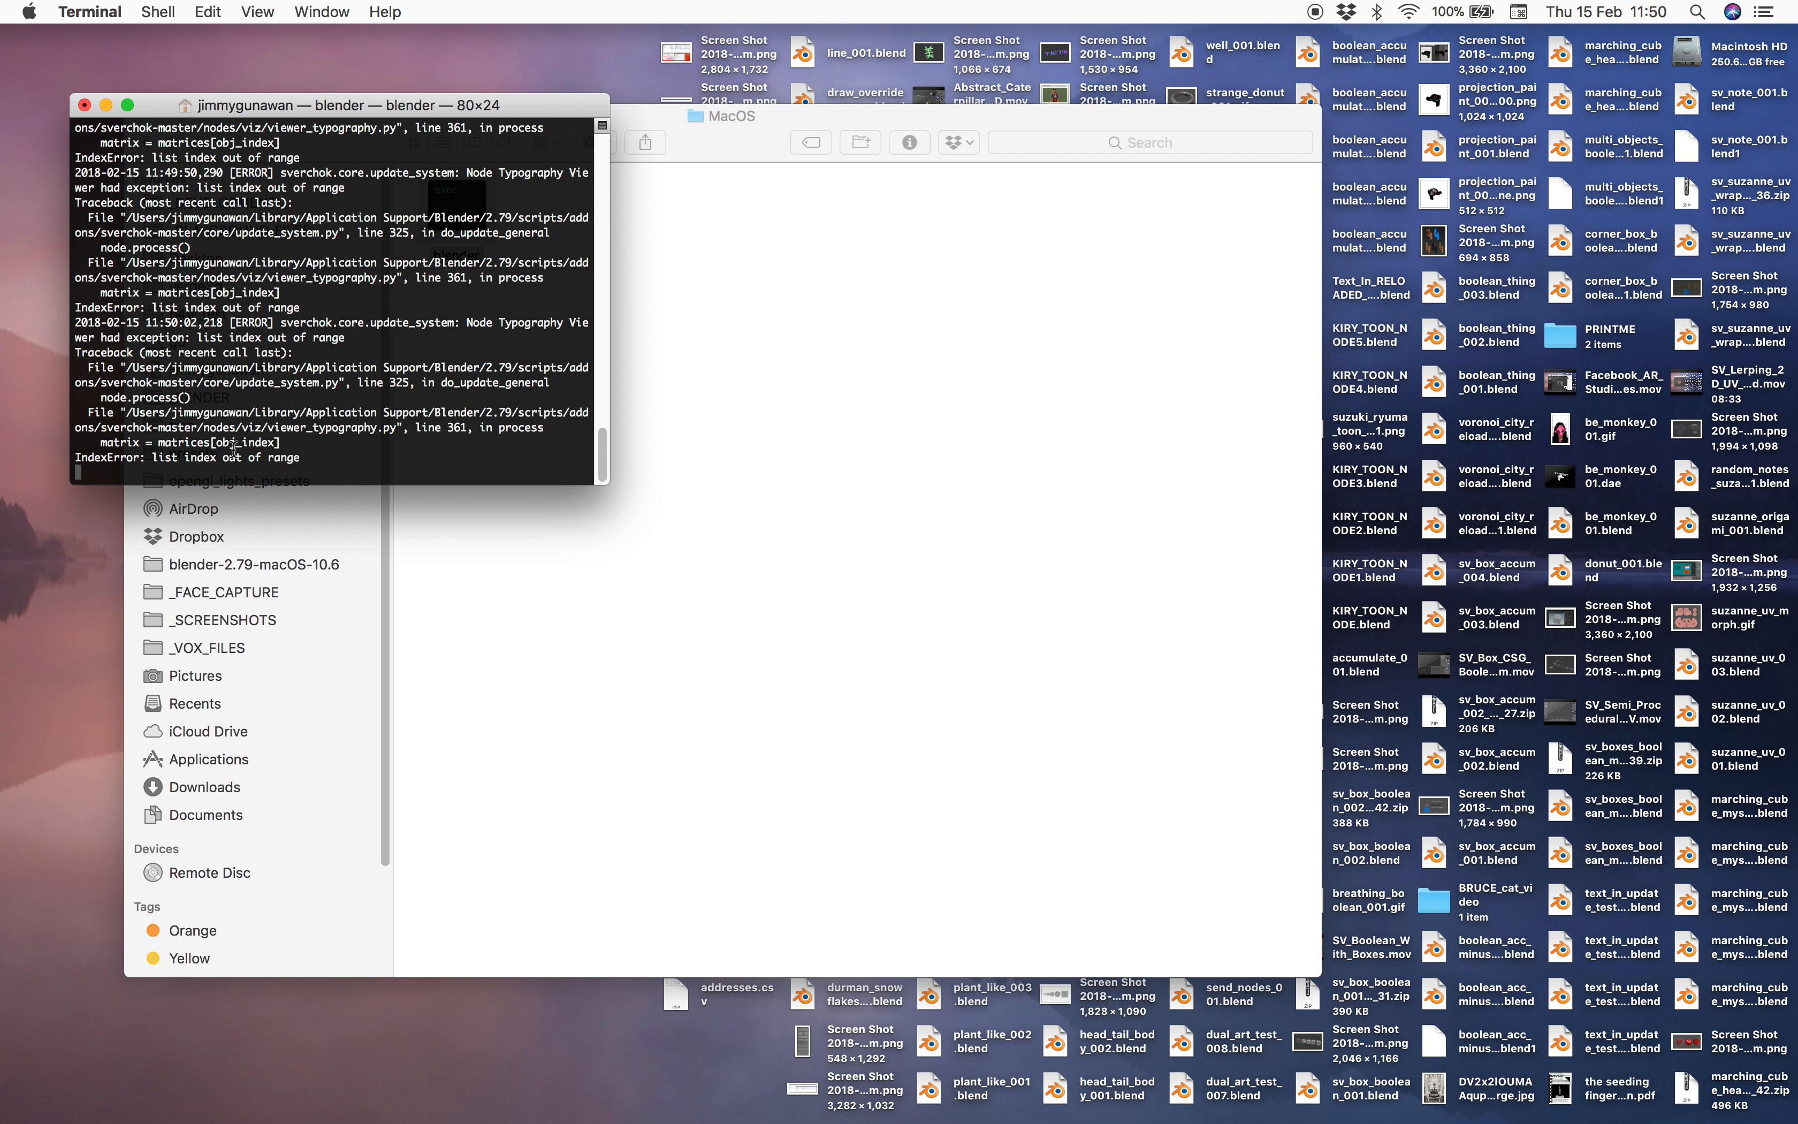
pyautogui.hotkey('ctrl', 'Right')
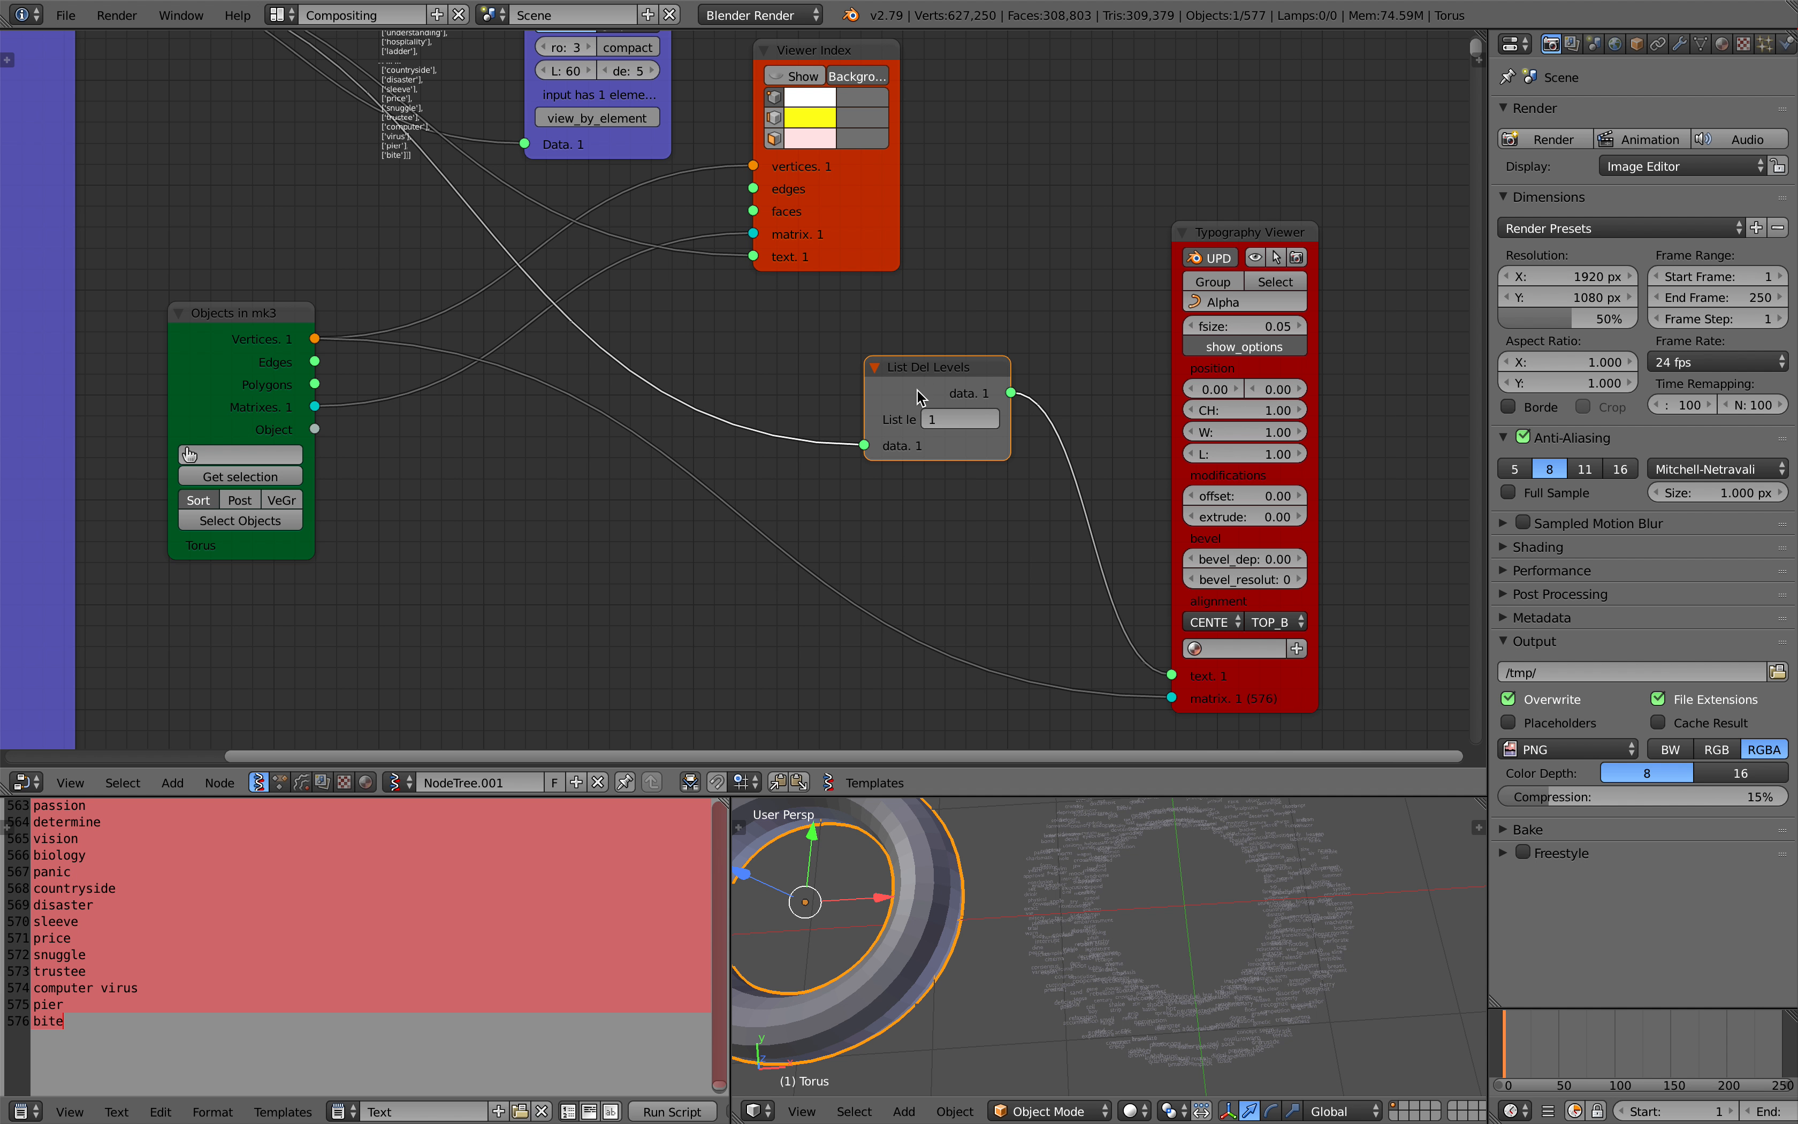
# - Try linking the Note's Text Out directly to the Typography Viewer's text input, and reconnect the List Del Levels output in its place
pyautogui.scroll(-2, 288, 199)
pyautogui.moveTo(321, 134); pyautogui.dragTo(1121, 646)
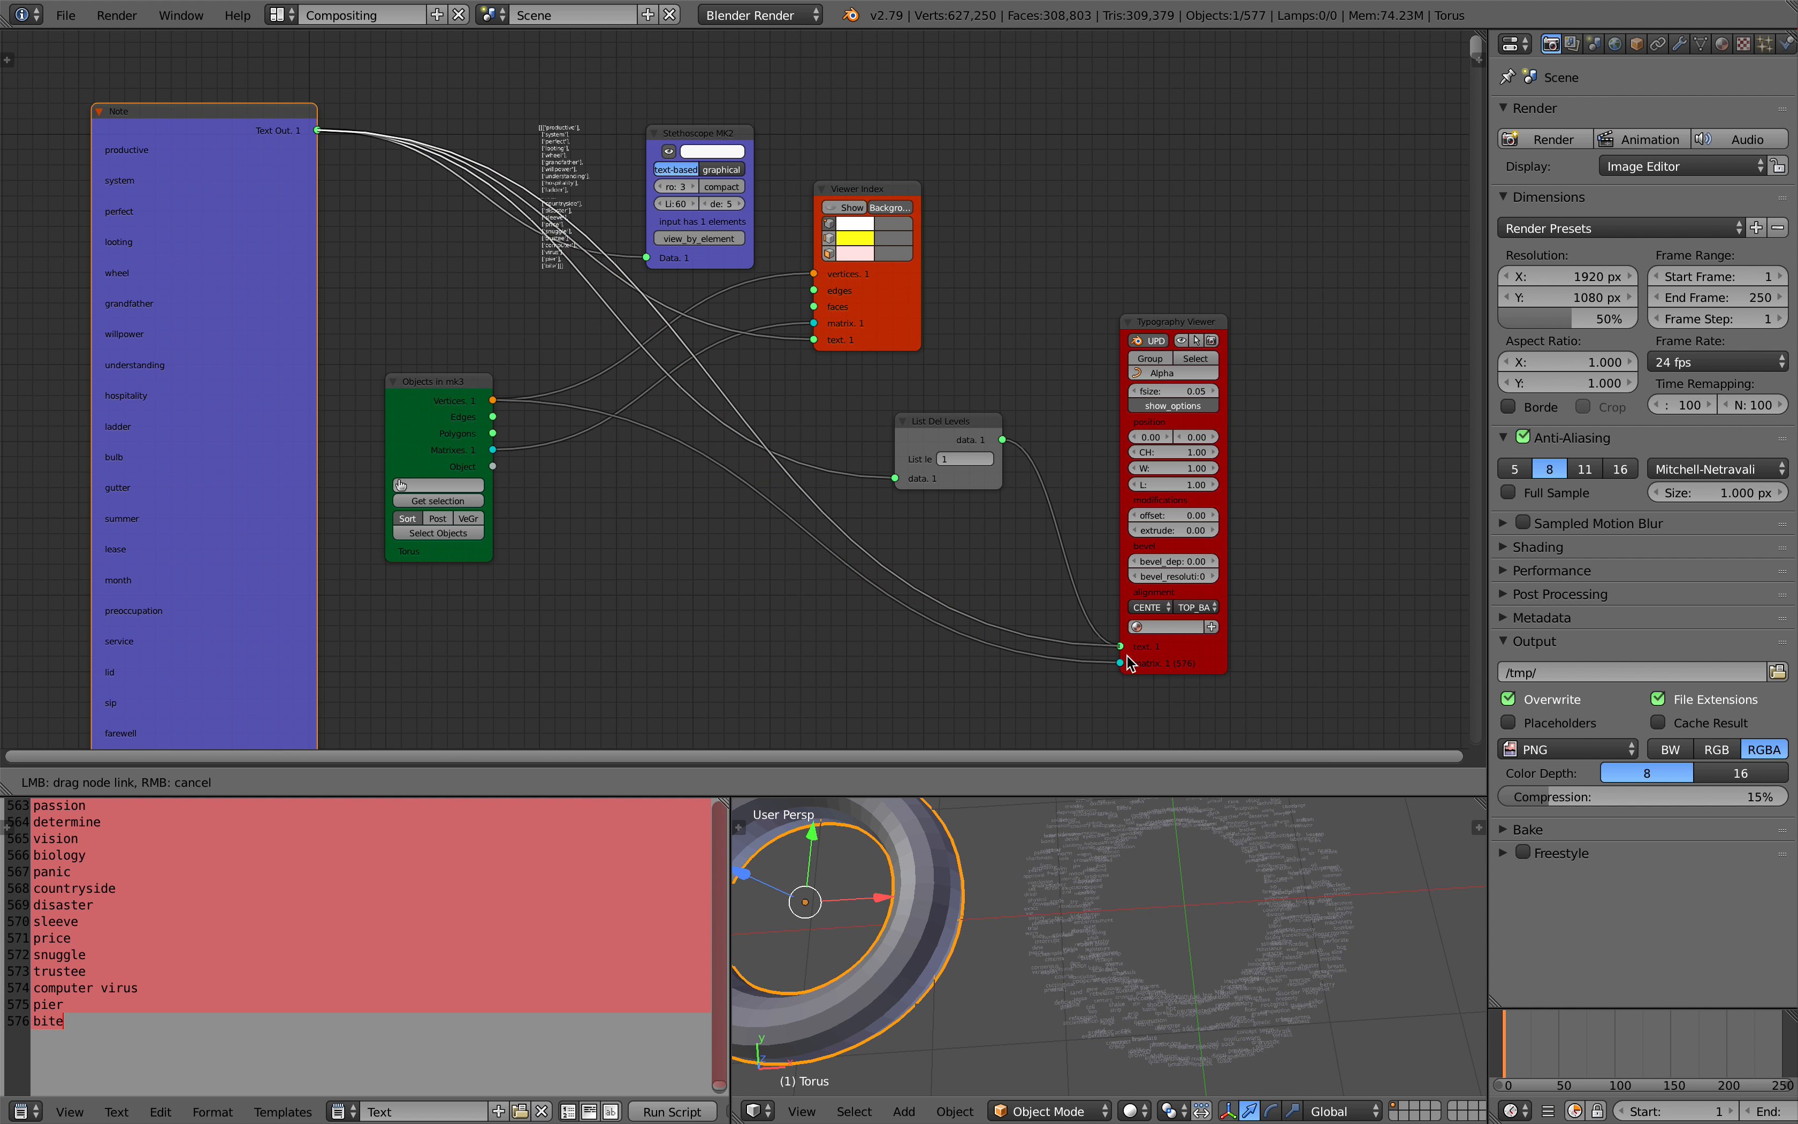
pyautogui.moveTo(966, 431); pyautogui.dragTo(1188, 690)
pyautogui.scroll(1, 966, 469)
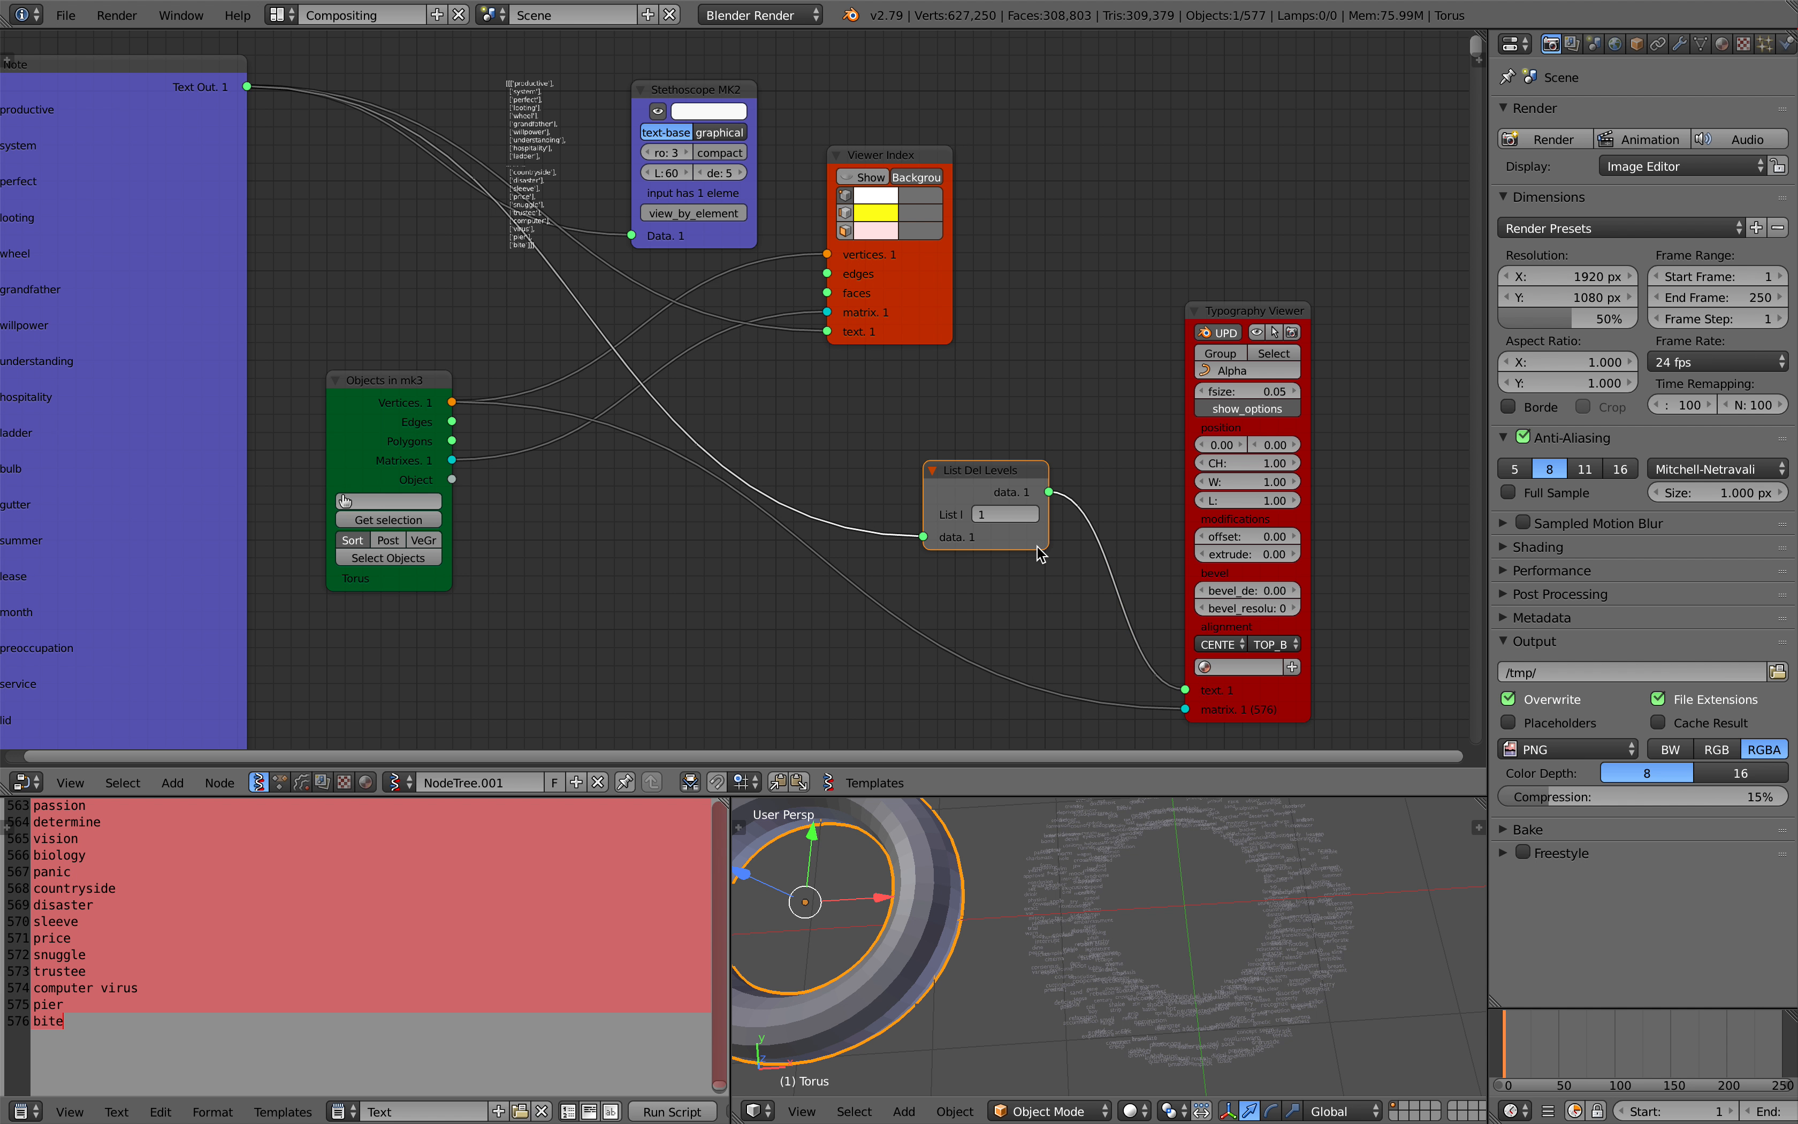
# - Try level 2 in the List Del Levels node, and set the level back to 1
pyautogui.write('2')
pyautogui.press('Return')
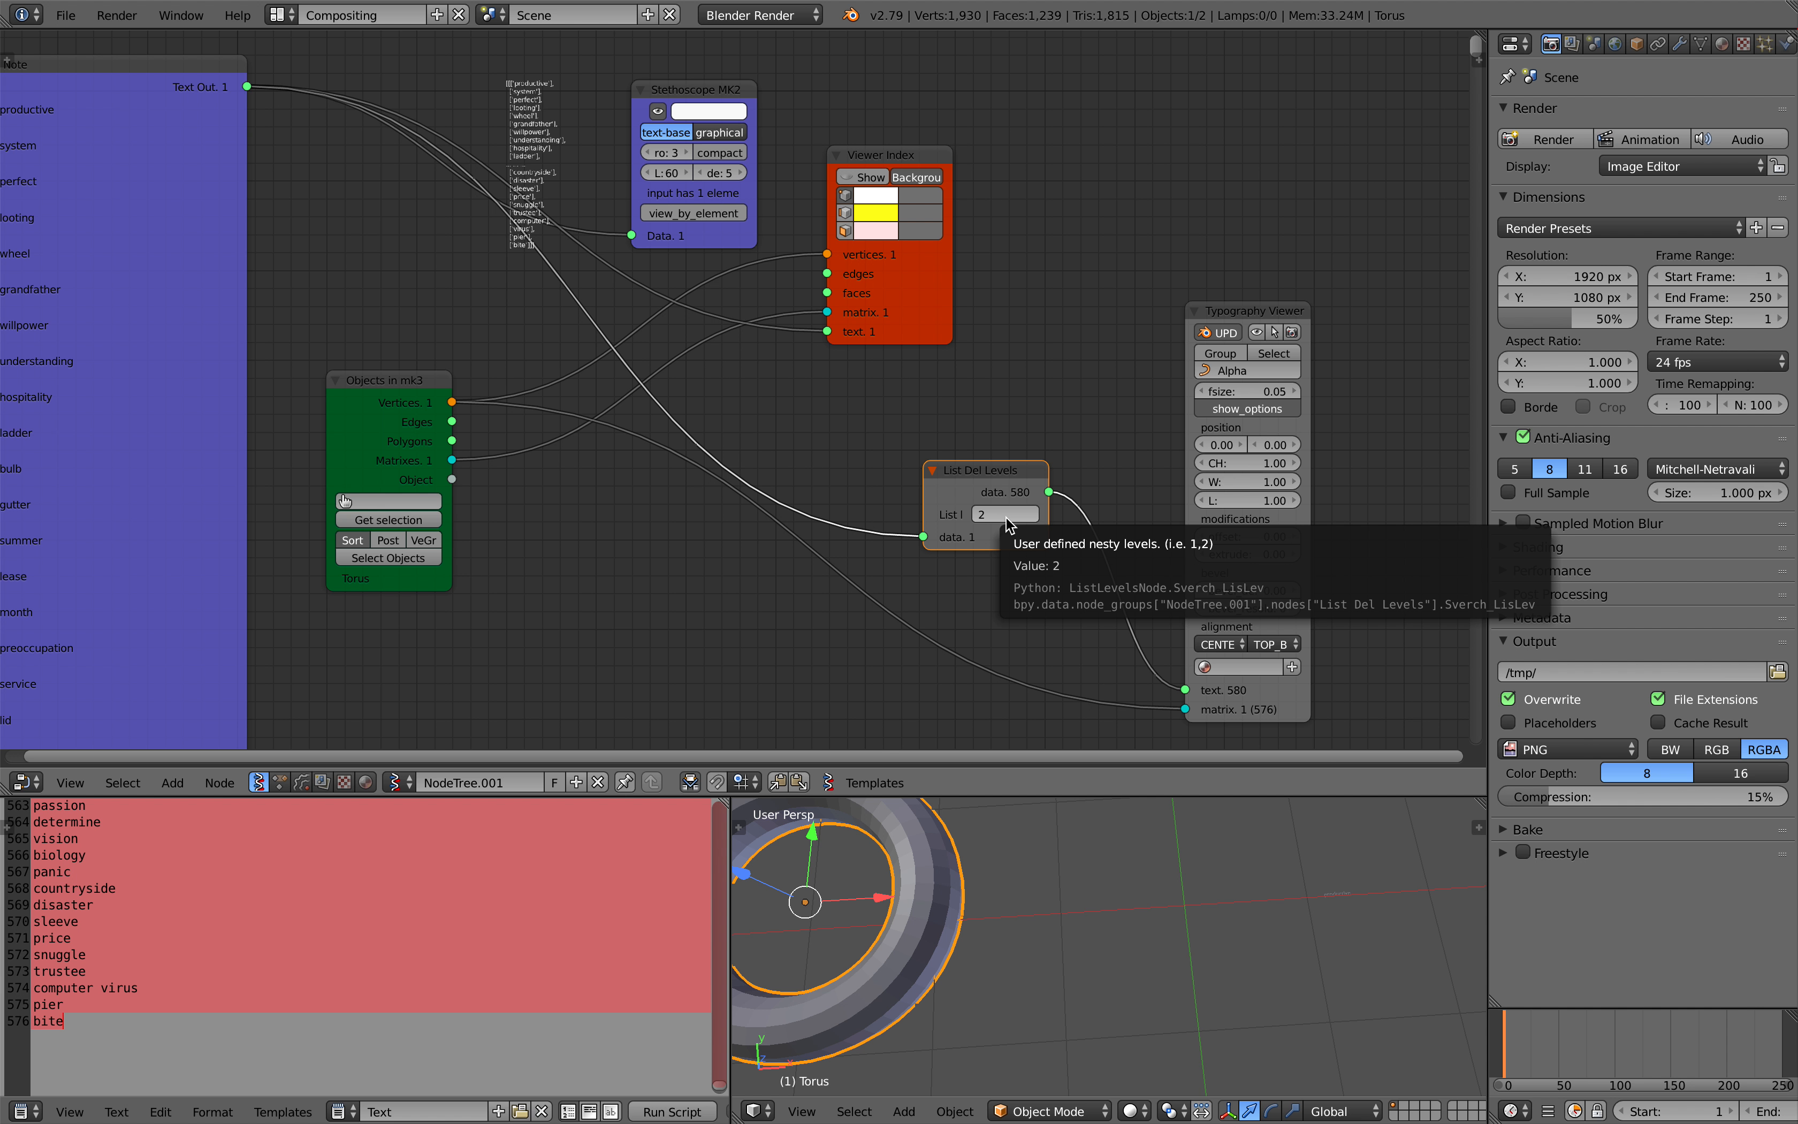
pyautogui.moveTo(1025, 584); pyautogui.dragTo(999, 543, button='middle')
pyautogui.scroll(1, 996, 541)
pyautogui.scroll(-3, 1123, 944)
pyautogui.scroll(2, 1122, 945)
pyautogui.scroll(1, 1123, 953)
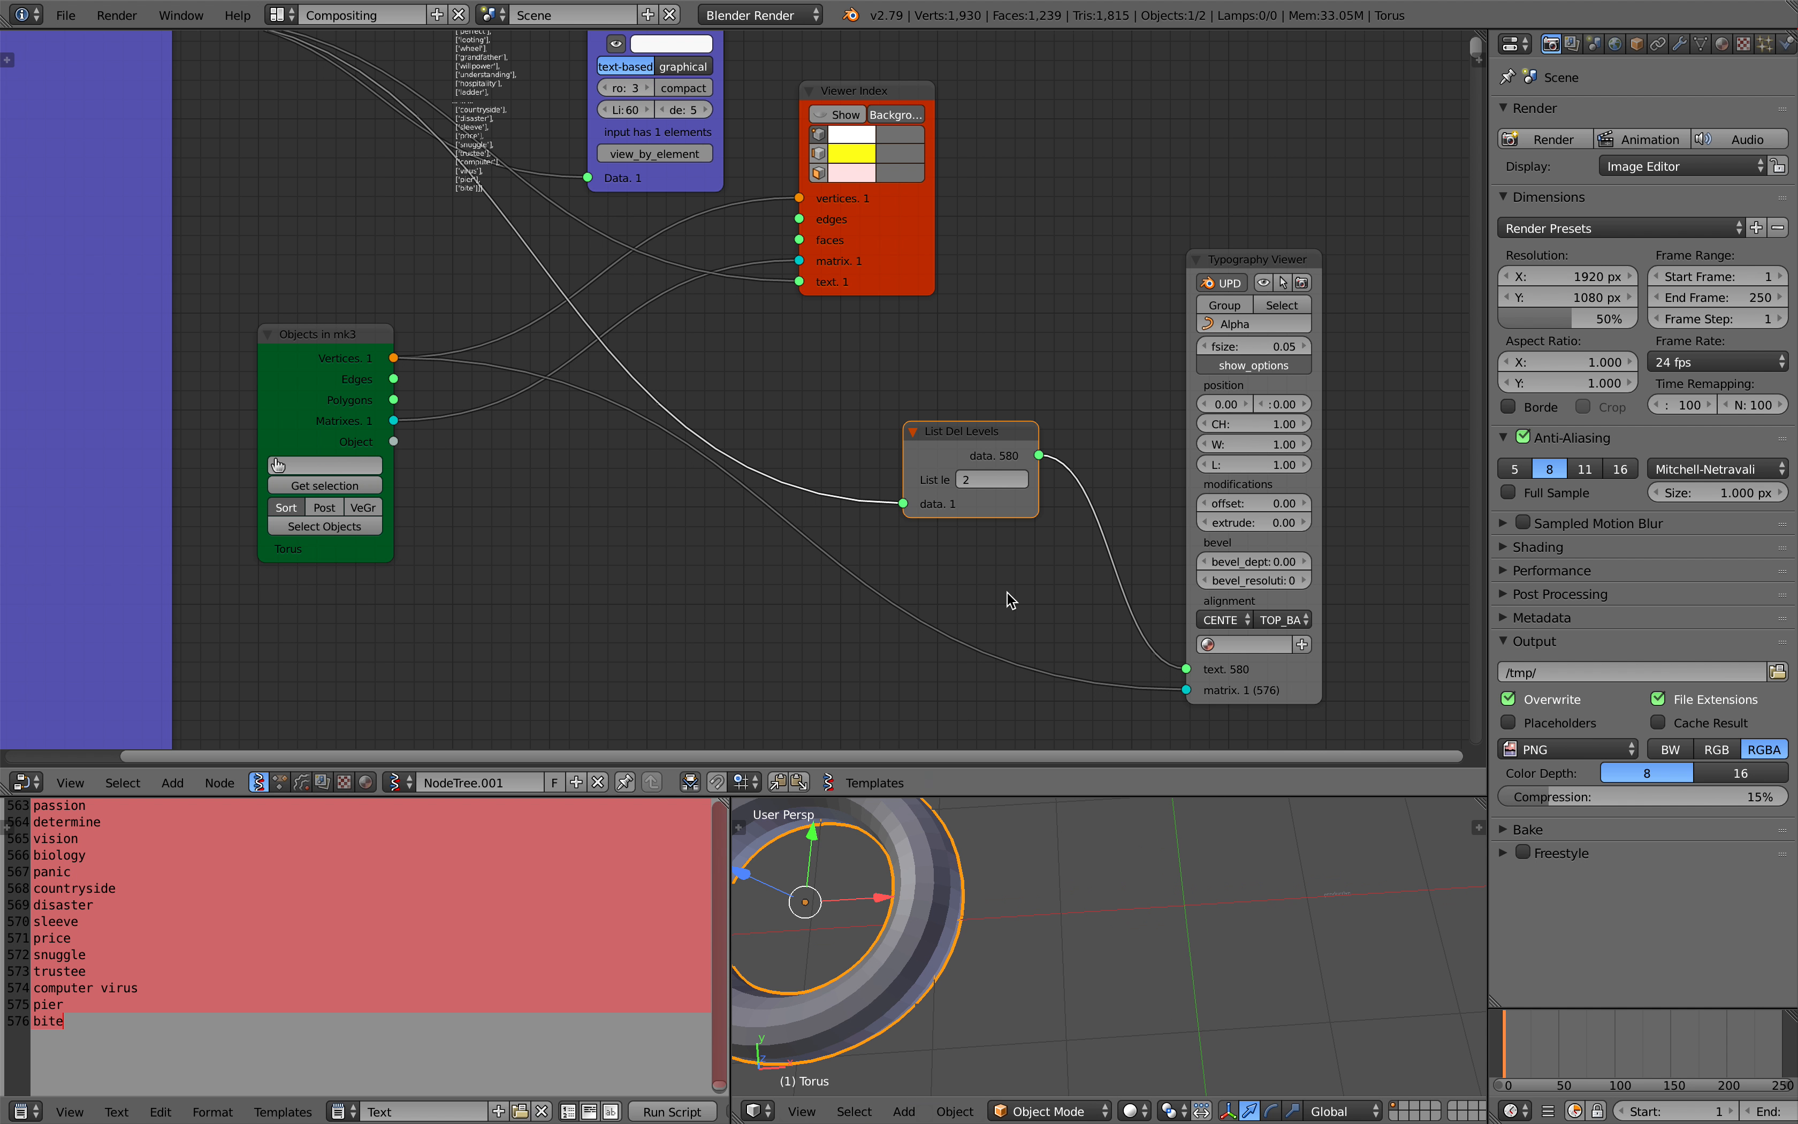
pyautogui.write('1')
pyautogui.press('Return')
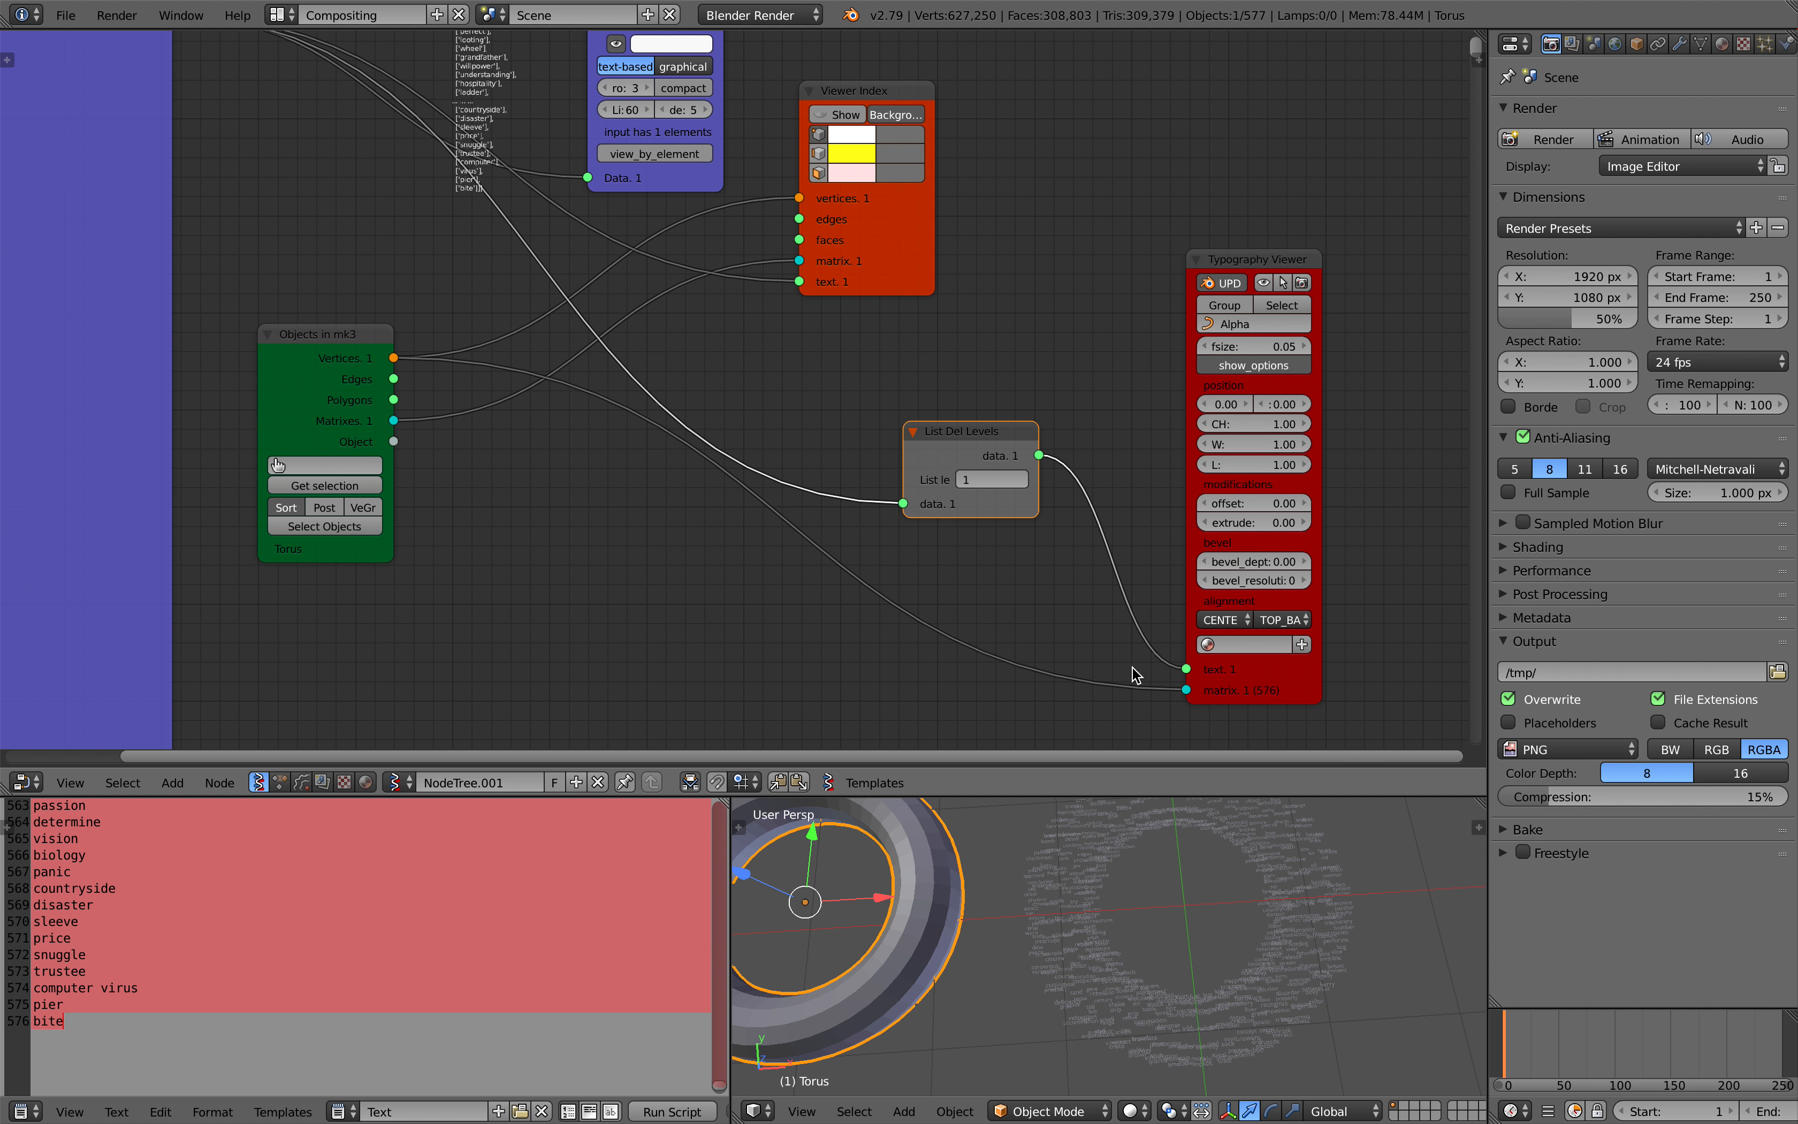
# - Examine the generated Alpha text objects in the 3D view by selecting individual words around the torus shape
pyautogui.scroll(-1, 966, 609)
pyautogui.rightClick(1088, 888)
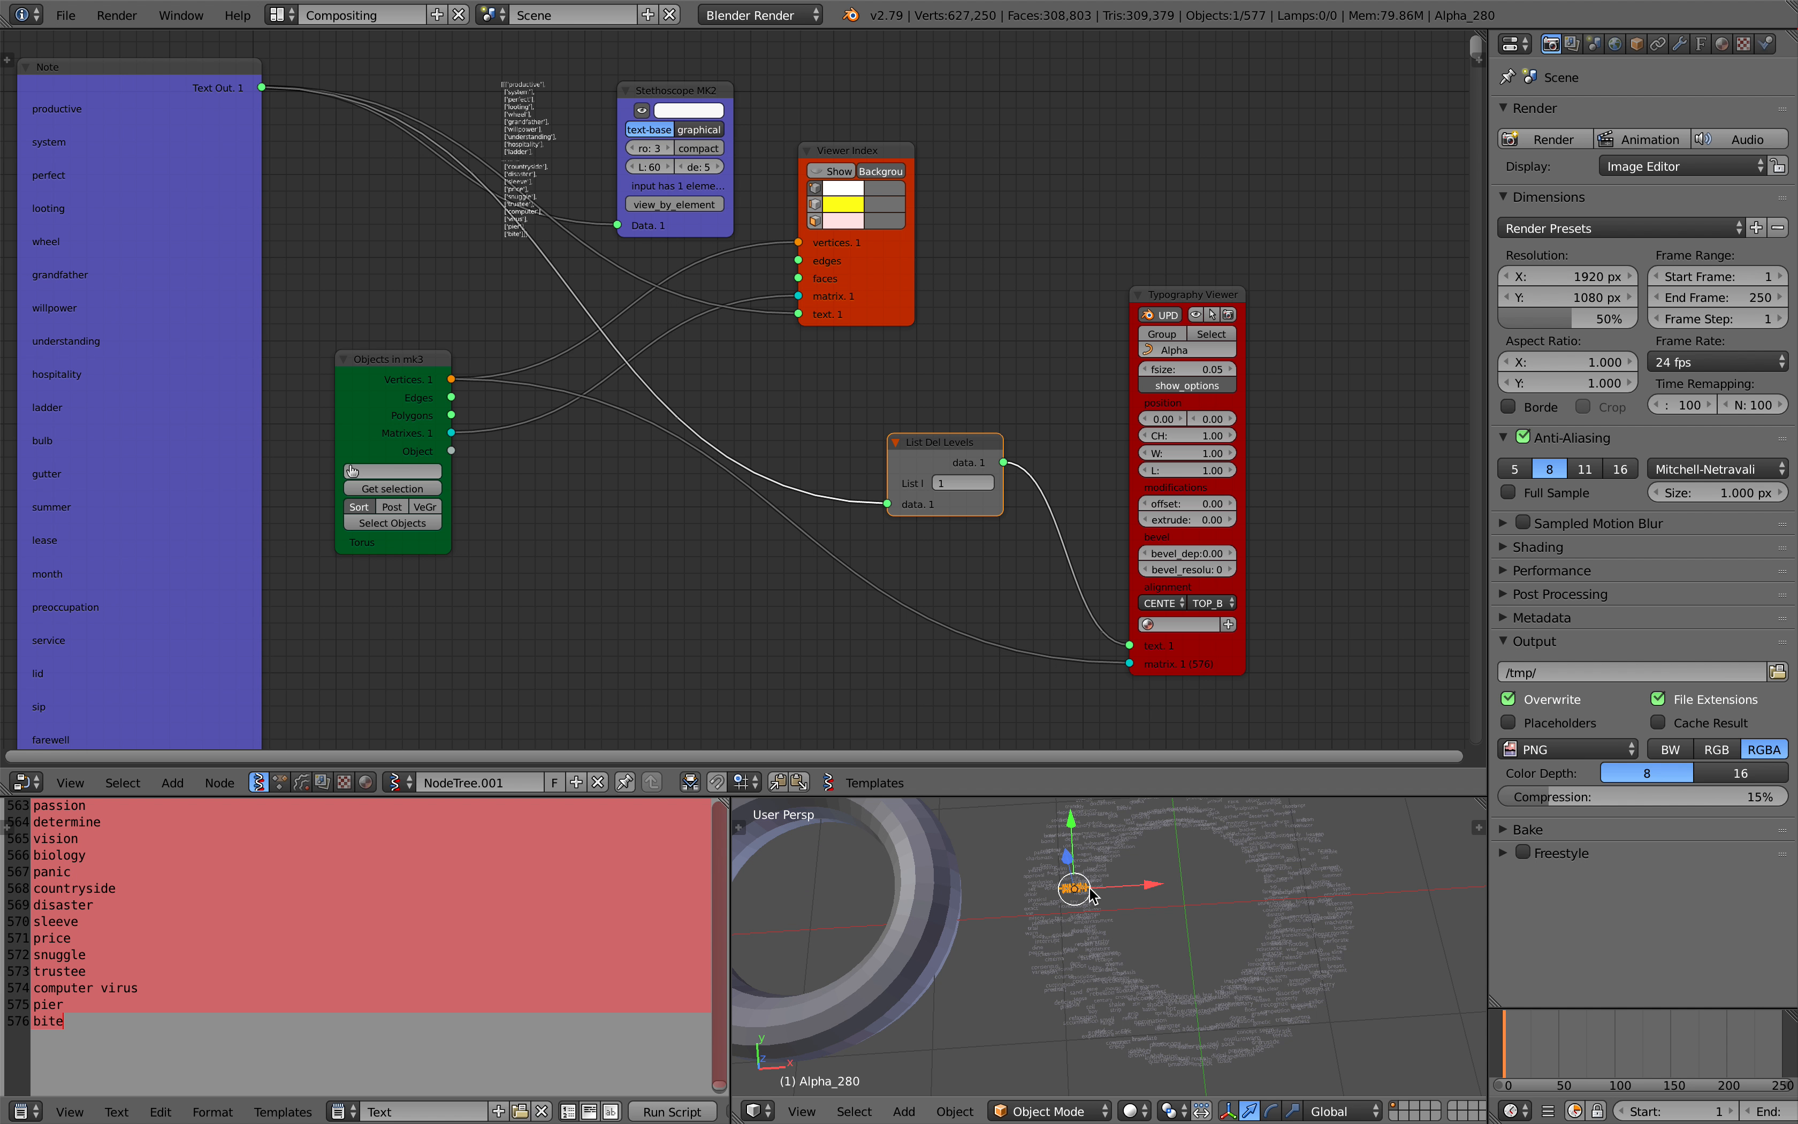
pyautogui.moveTo(1147, 920); pyautogui.dragTo(1137, 916, button='middle')
pyautogui.press('a')
pyautogui.press('a')
pyautogui.press('a')
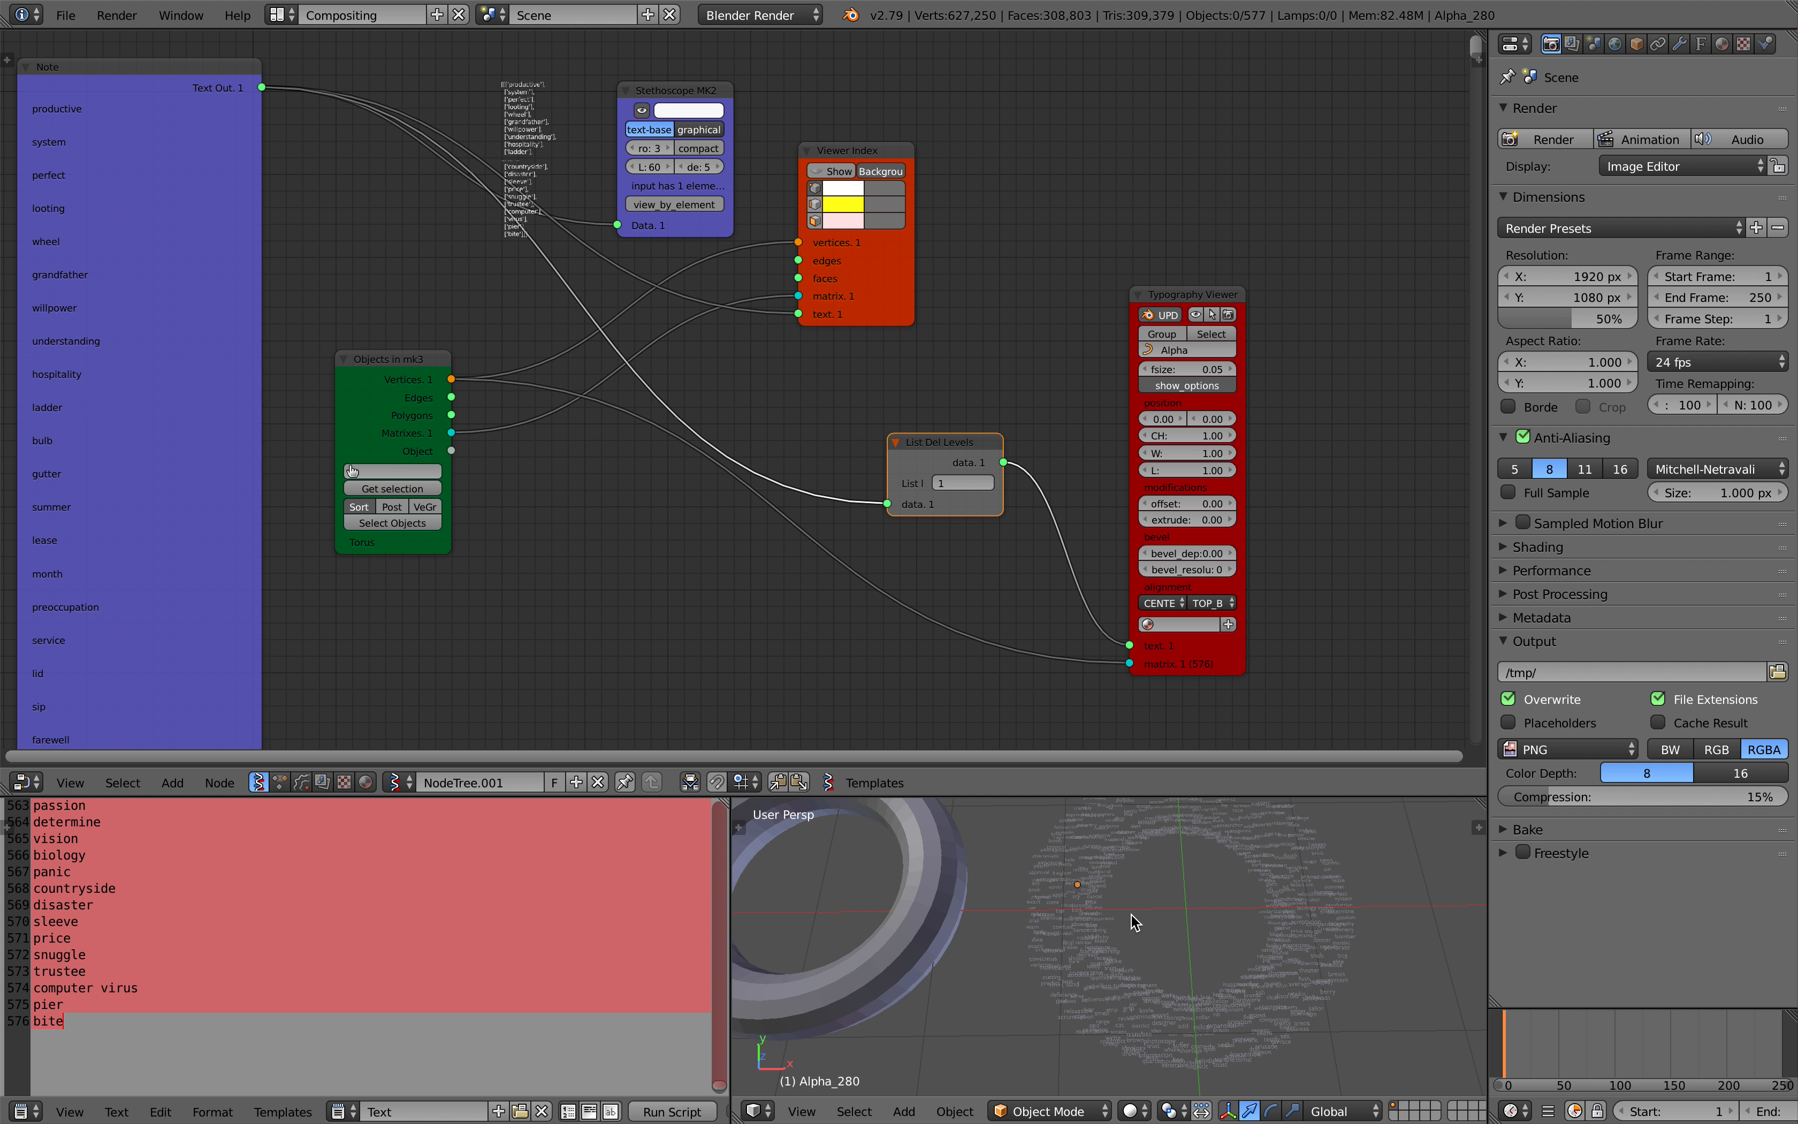
pyautogui.rightClick(1320, 926)
pyautogui.moveTo(1276, 929); pyautogui.dragTo(1251, 923, button='middle')
pyautogui.scroll(1, 1249, 918)
# - Select the Viewer Index node and show its properties in the node editor
pyautogui.moveTo(896, 317); pyautogui.dragTo(1002, 409, button='middle')
pyautogui.scroll(5, 1003, 409)
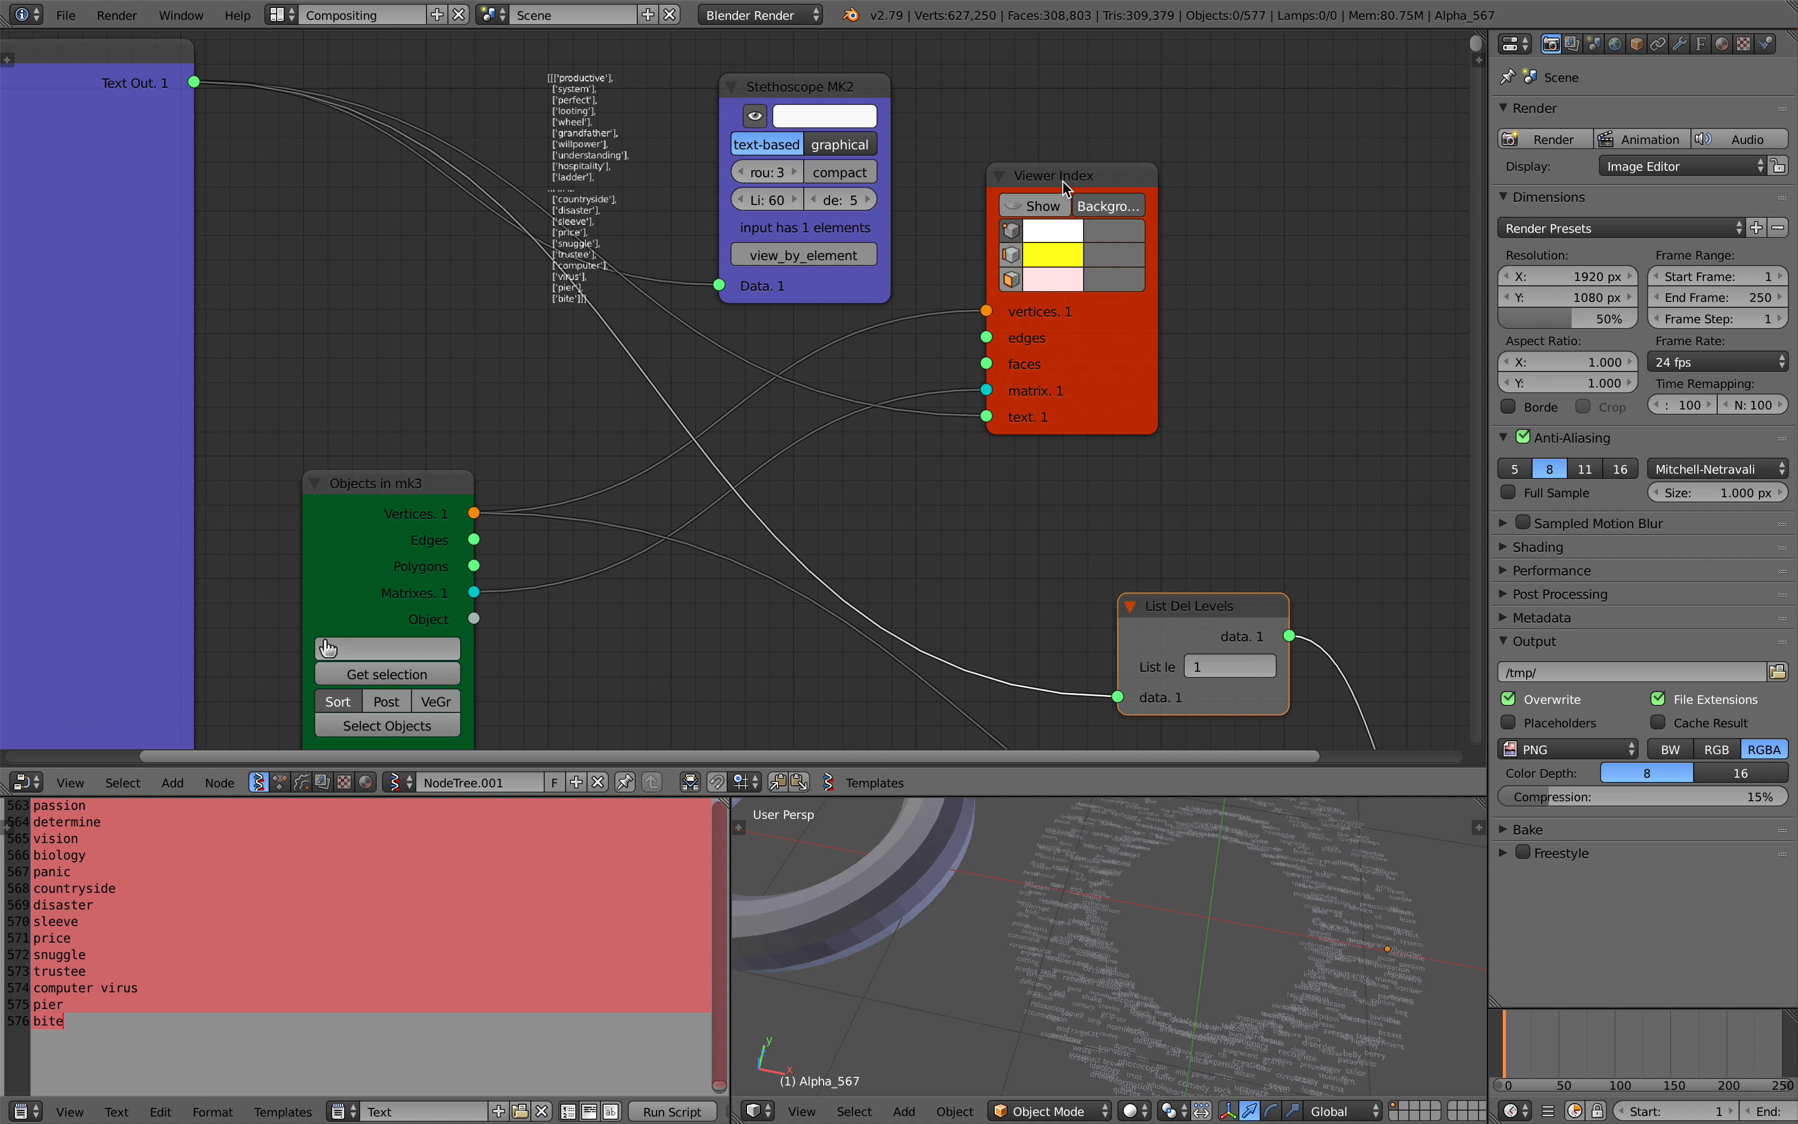
pyautogui.click(1063, 181)
pyautogui.moveTo(1178, 222); pyautogui.dragTo(905, 254, button='middle')
pyautogui.click(1478, 59)
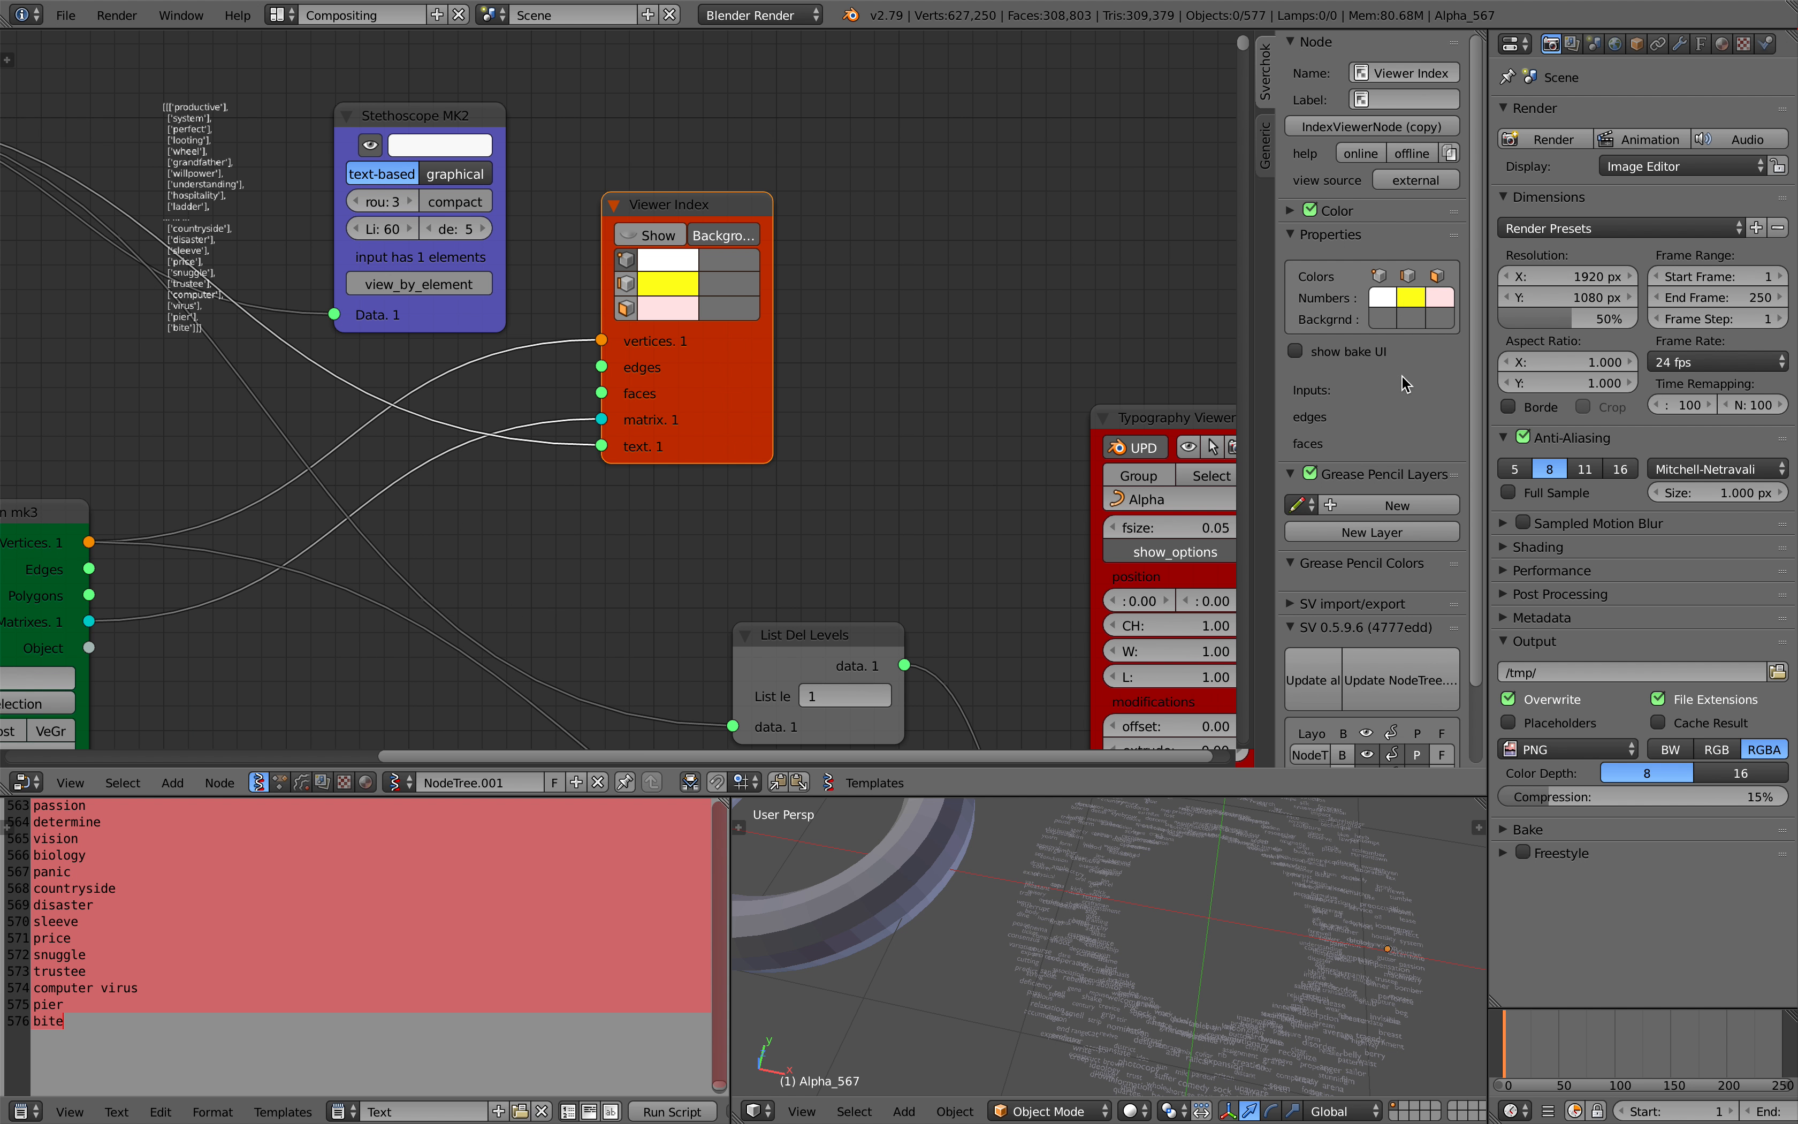
# - Delete the Typography Viewer and List Del Levels nodes from the node tree
pyautogui.click(1138, 426)
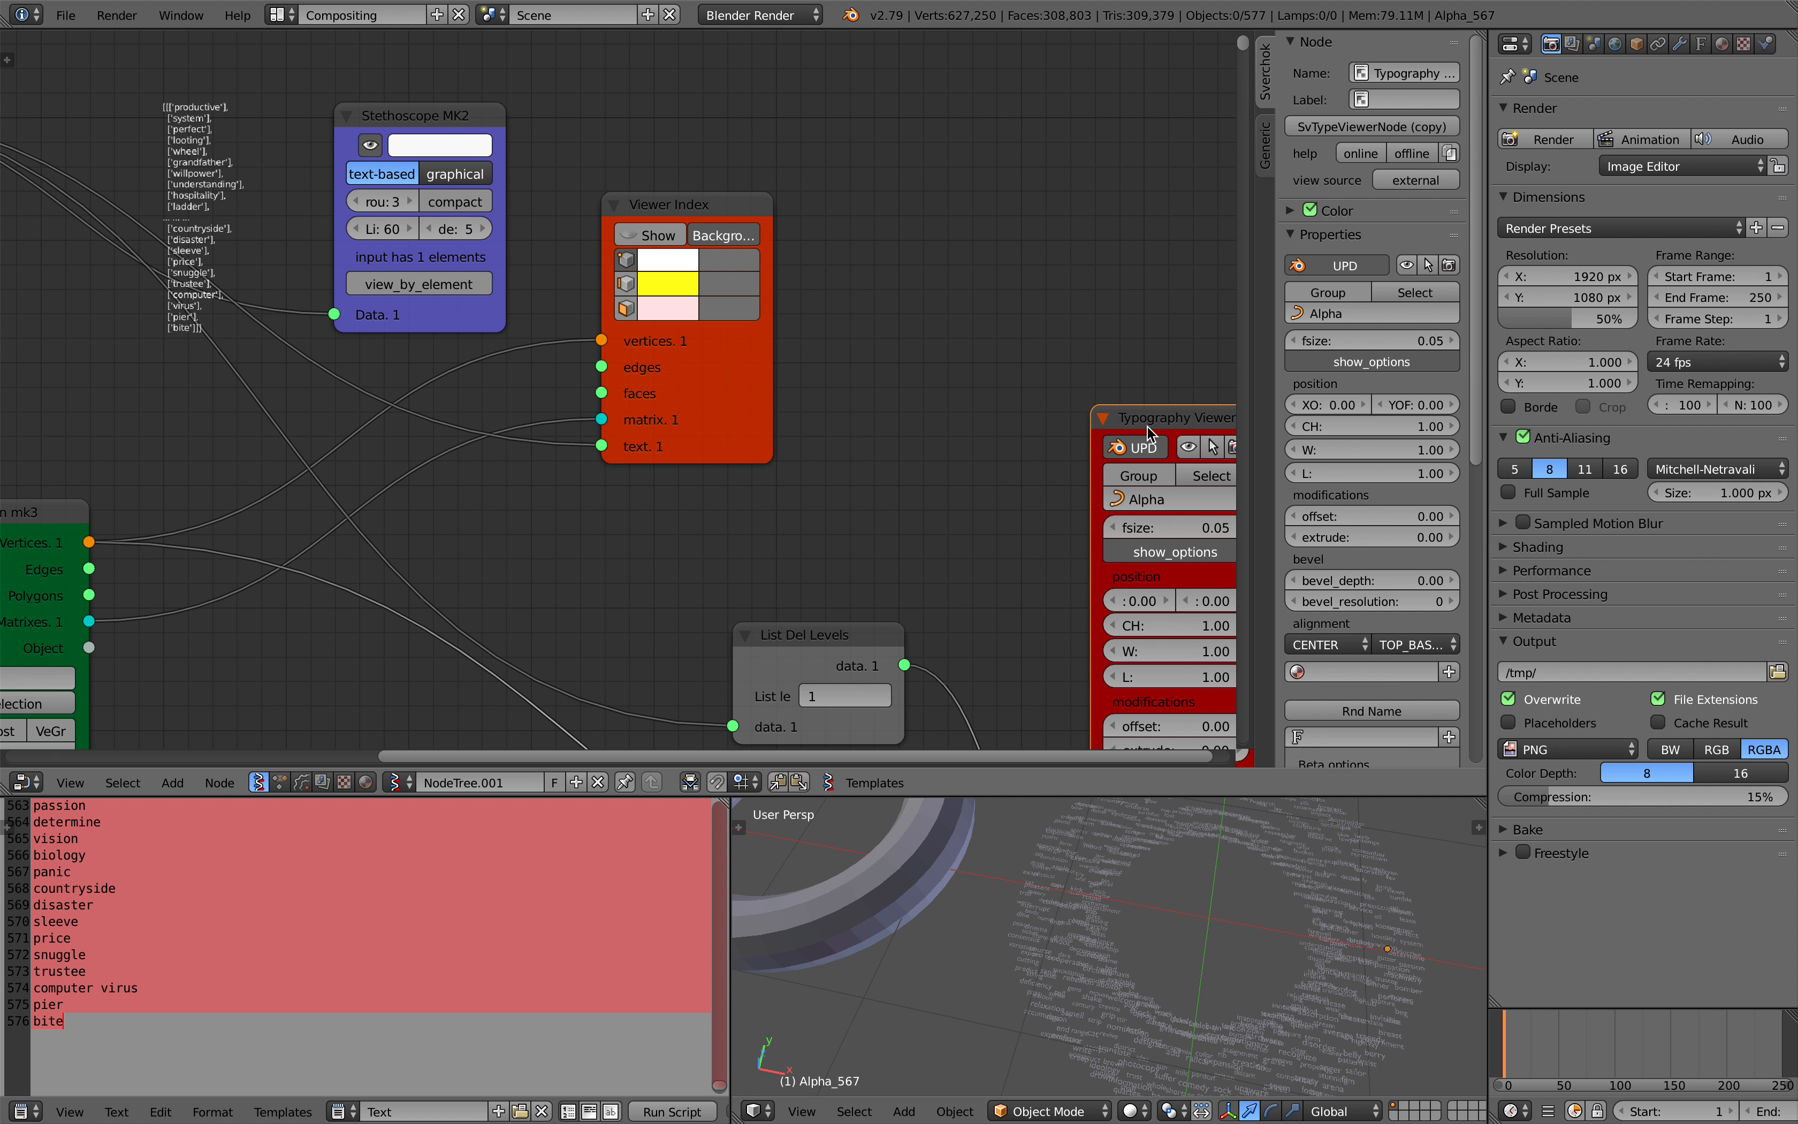
pyautogui.press('x')
pyautogui.scroll(-4, 995, 517)
pyautogui.moveTo(929, 554); pyautogui.dragTo(971, 392, button='middle')
pyautogui.click(832, 411)
pyautogui.press('x')
# - Enable the bake UI on the Viewer Index node, choose the Bfont font and set font_size to 0.04
pyautogui.moveTo(864, 417); pyautogui.dragTo(984, 562, button='middle')
pyautogui.scroll(2, 936, 520)
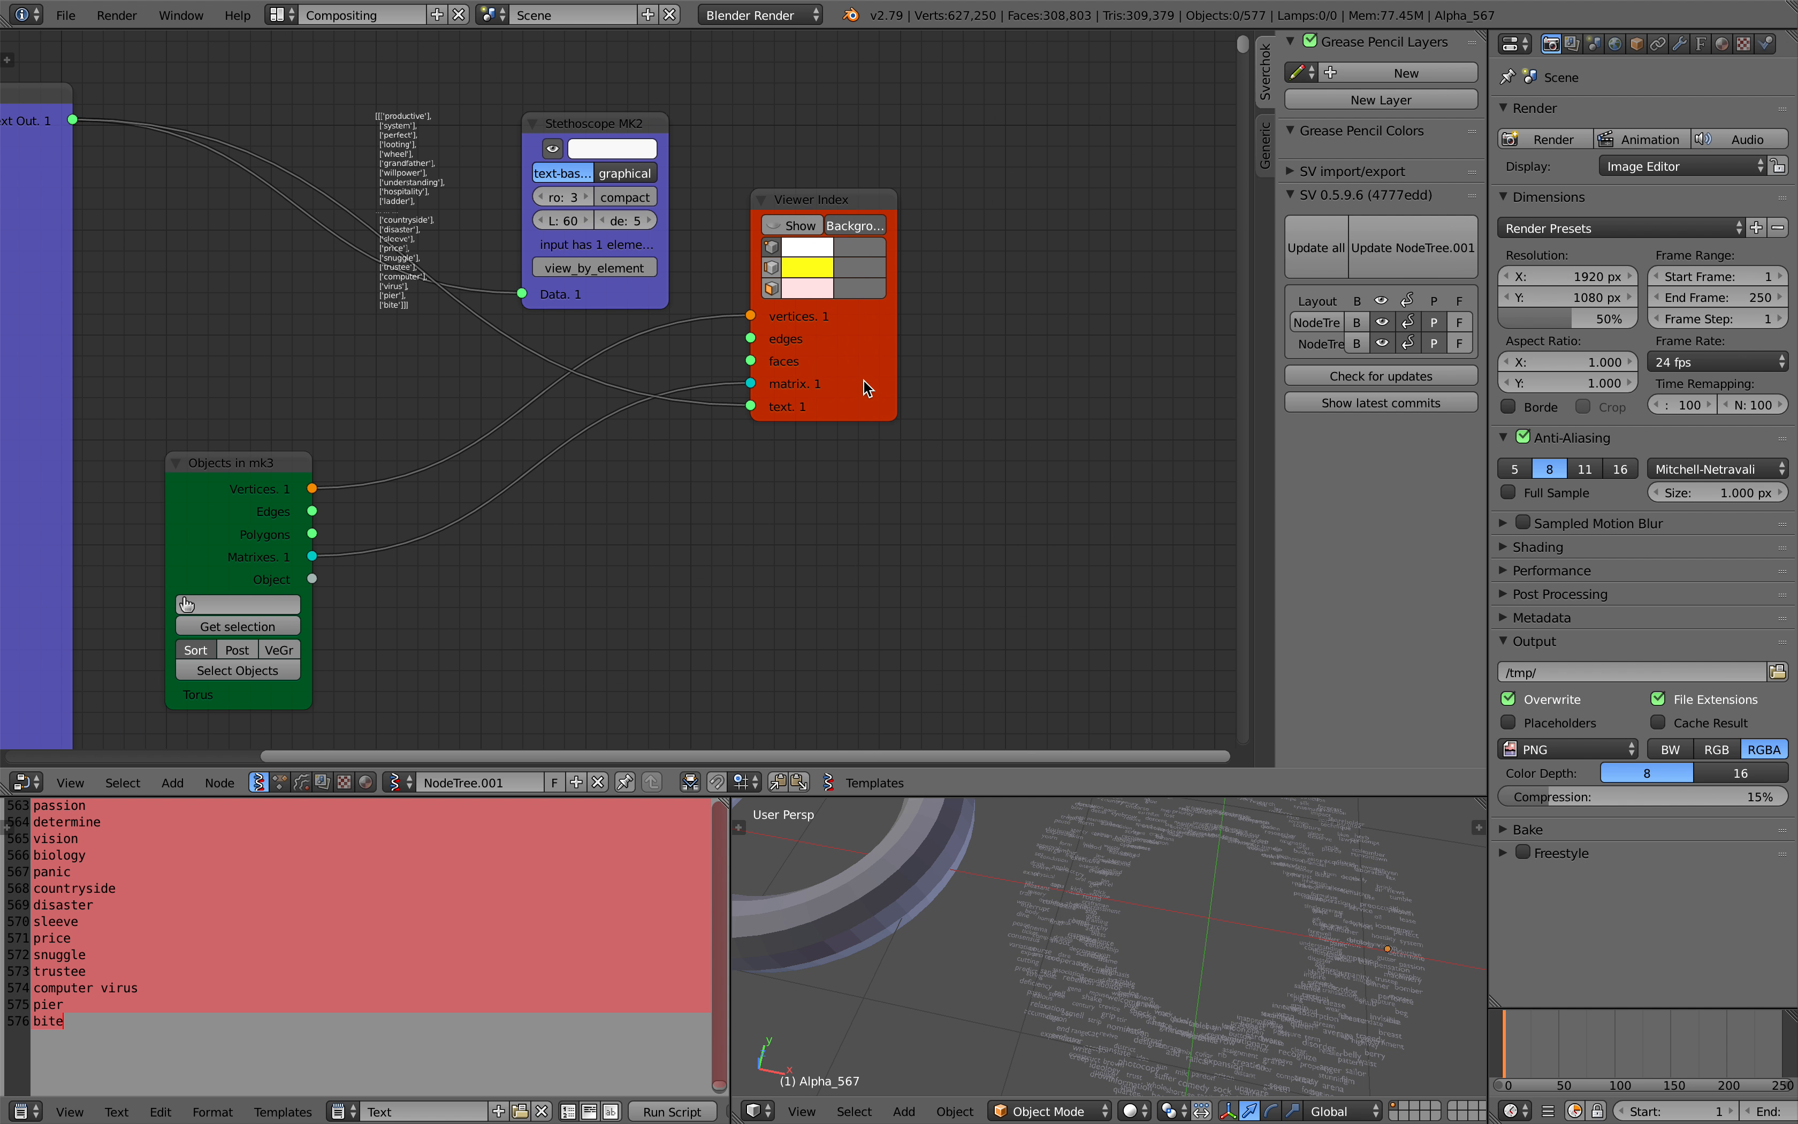
pyautogui.click(867, 387)
pyautogui.scroll(1, 886, 395)
pyautogui.moveTo(901, 394); pyautogui.dragTo(919, 435)
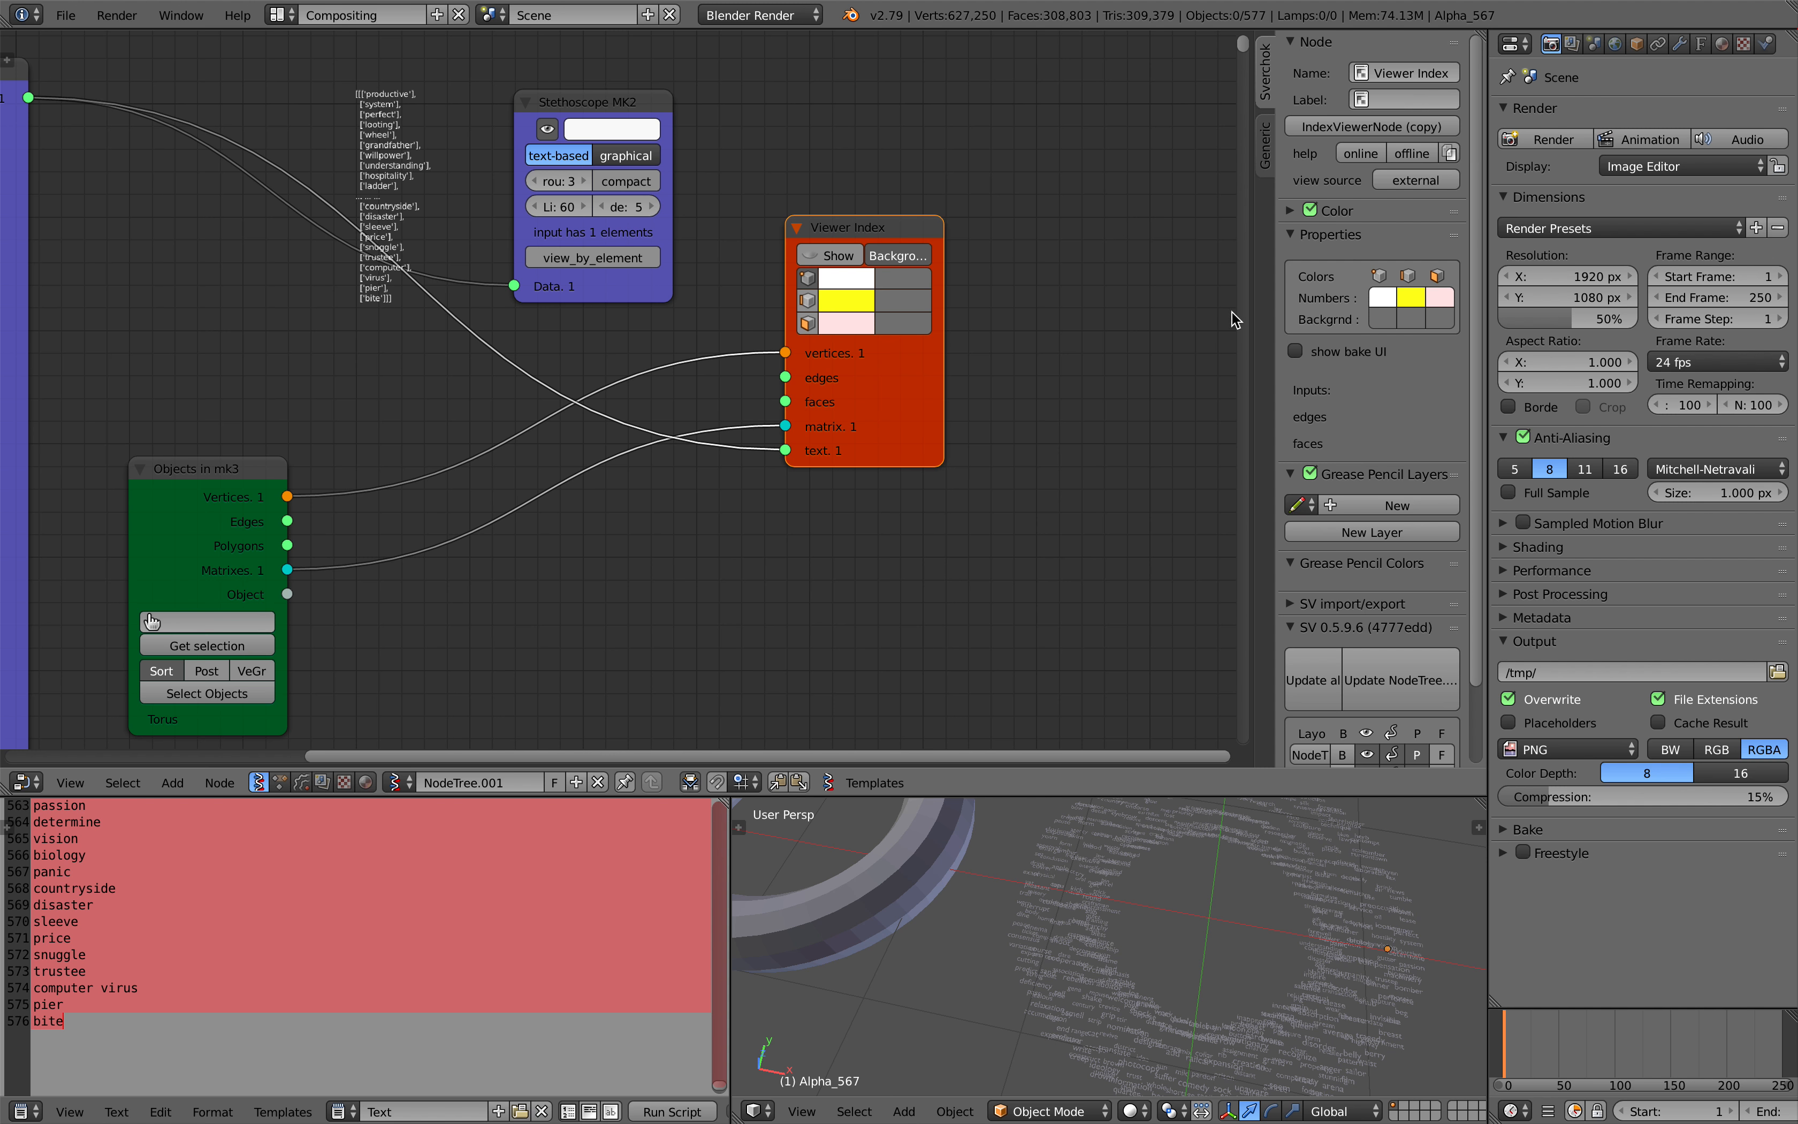
pyautogui.click(1295, 351)
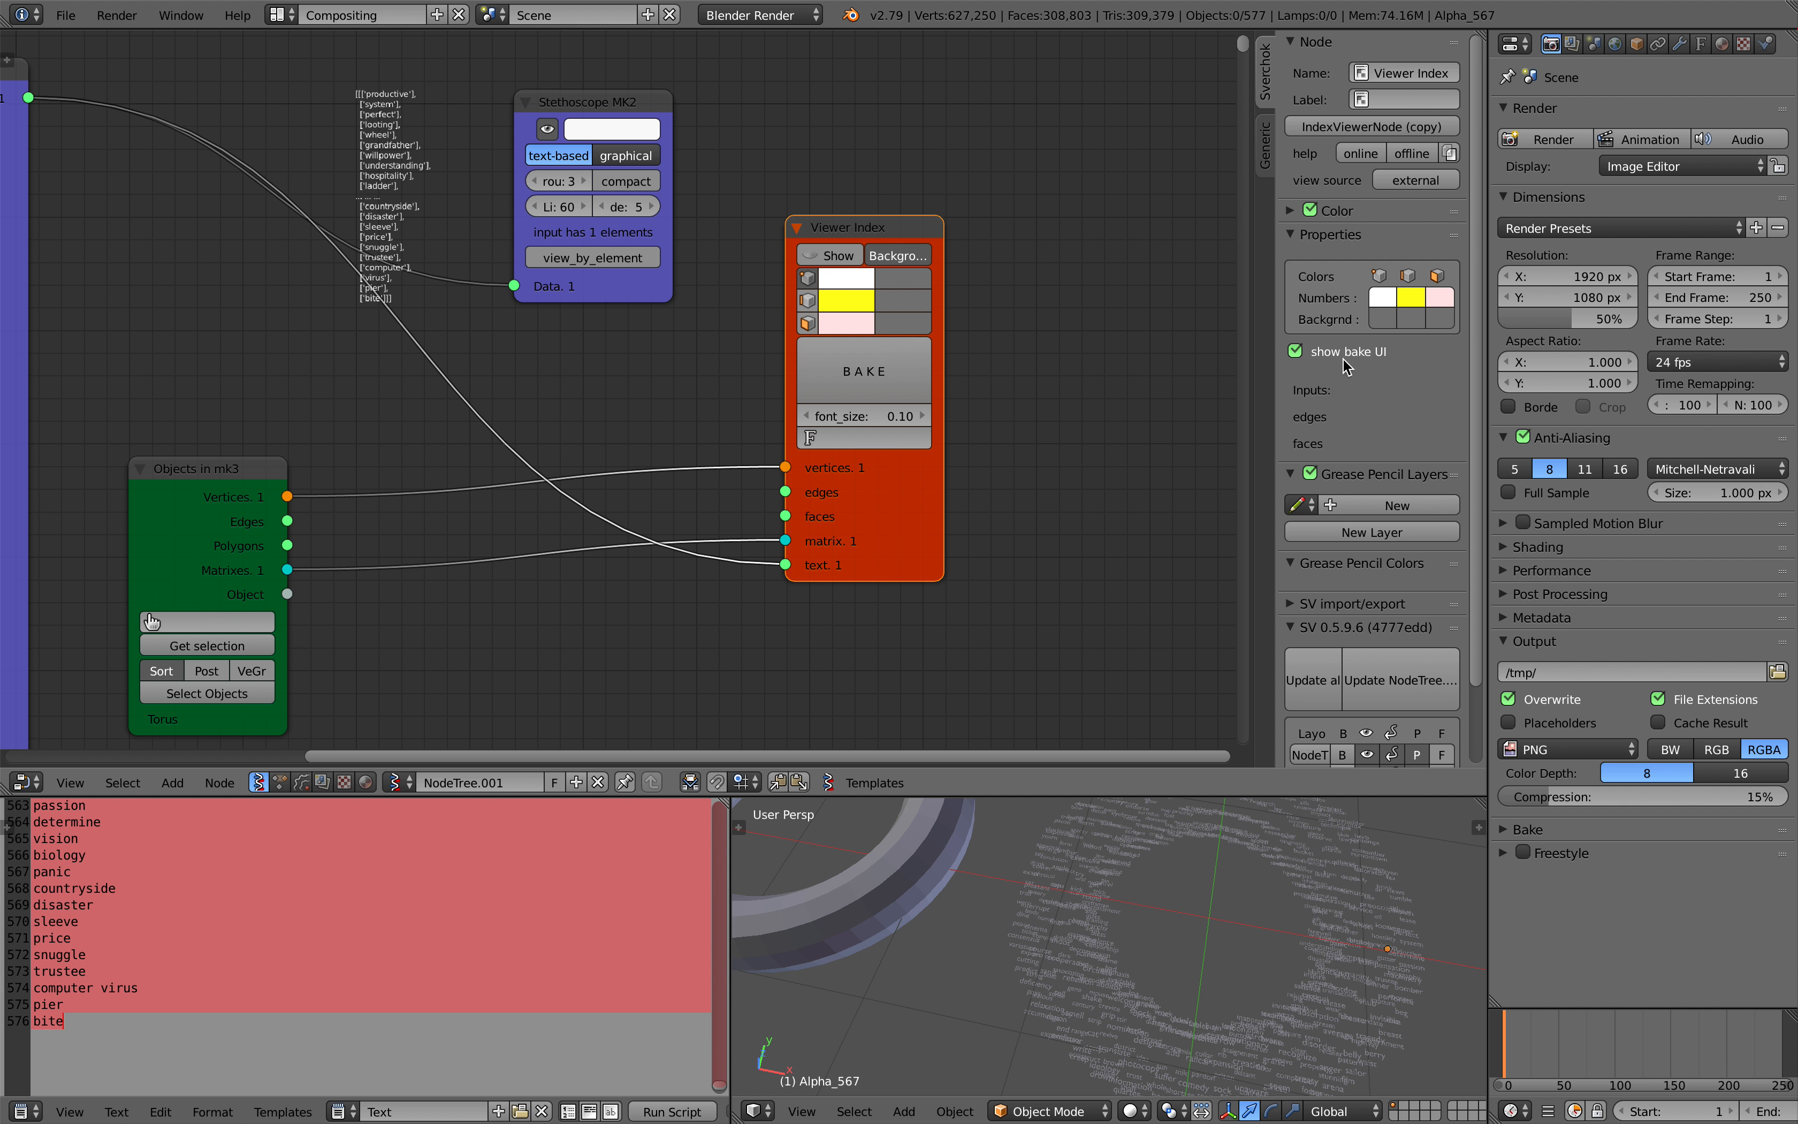
pyautogui.click(884, 438)
pyautogui.click(887, 469)
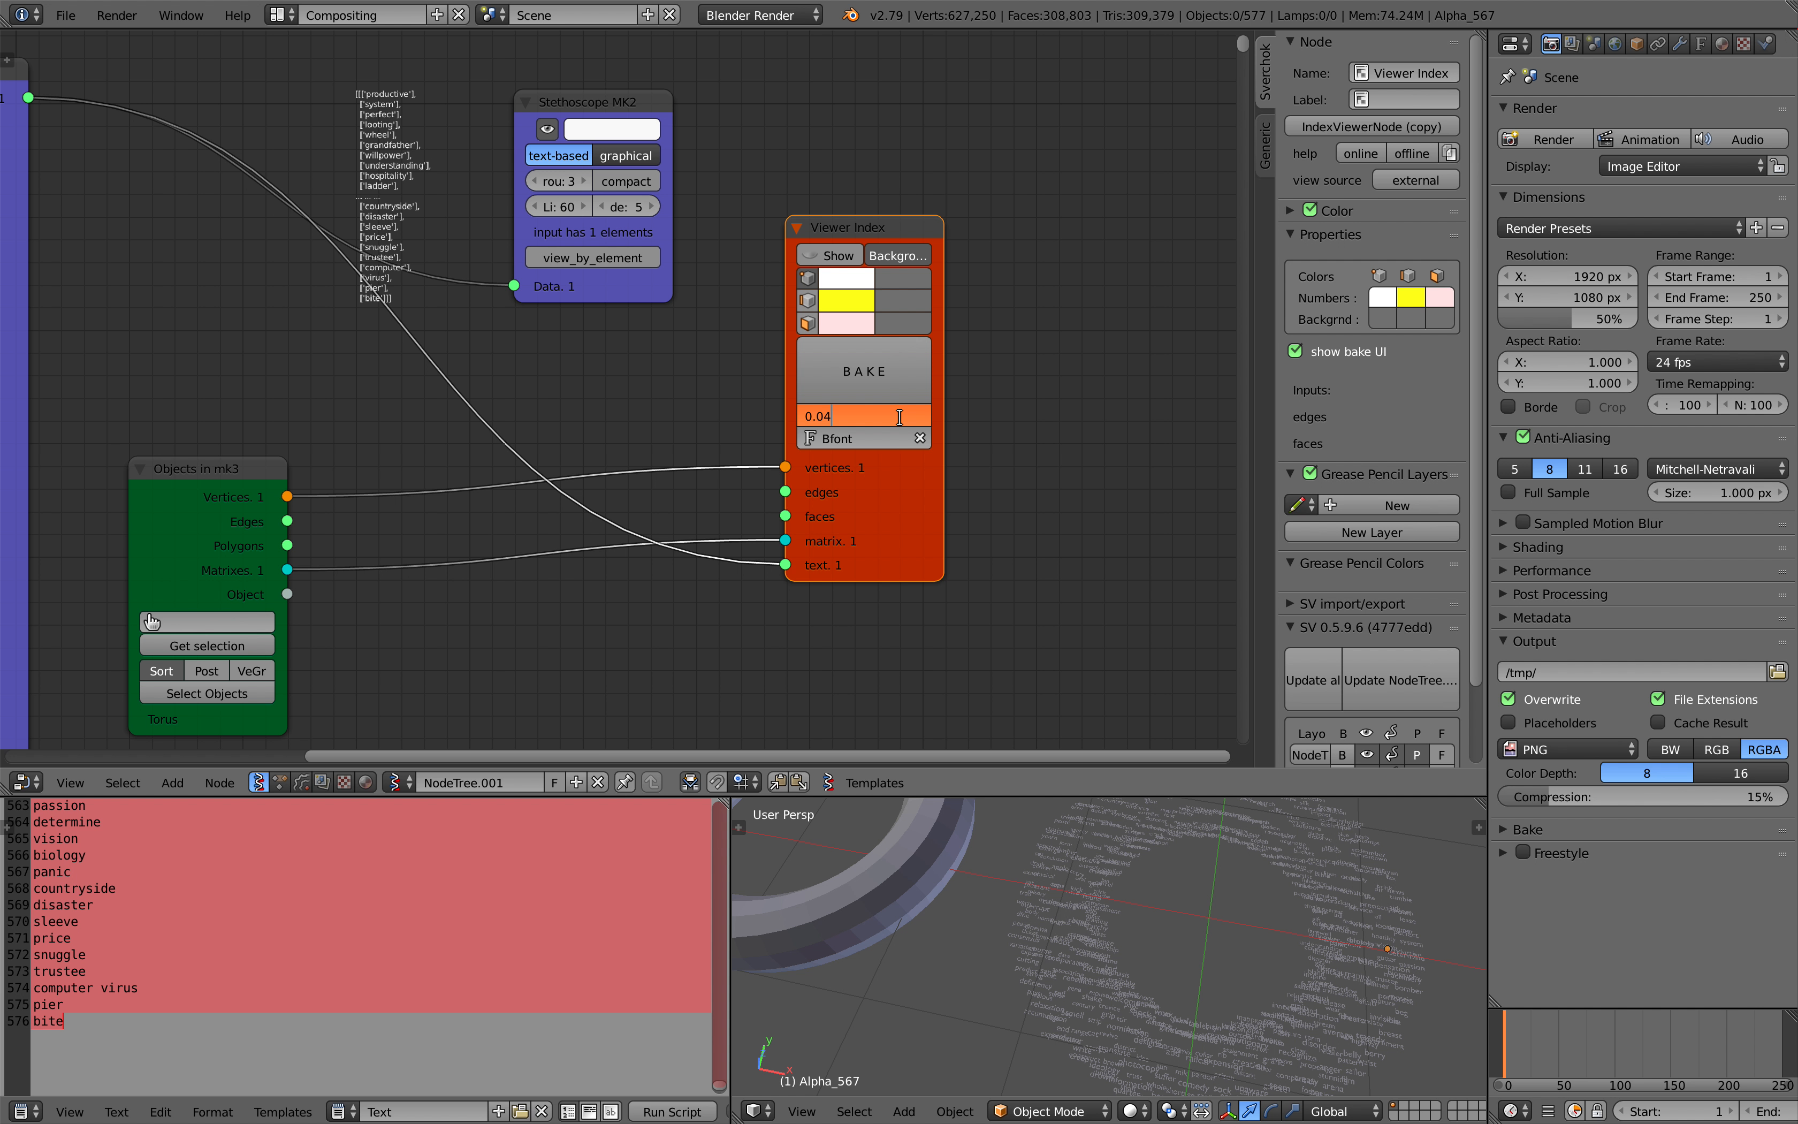
# - Box-select all the Alpha text objects in the 3D view and delete them, keeping the torus
pyautogui.scroll(-5, 1075, 853)
pyautogui.press('a')
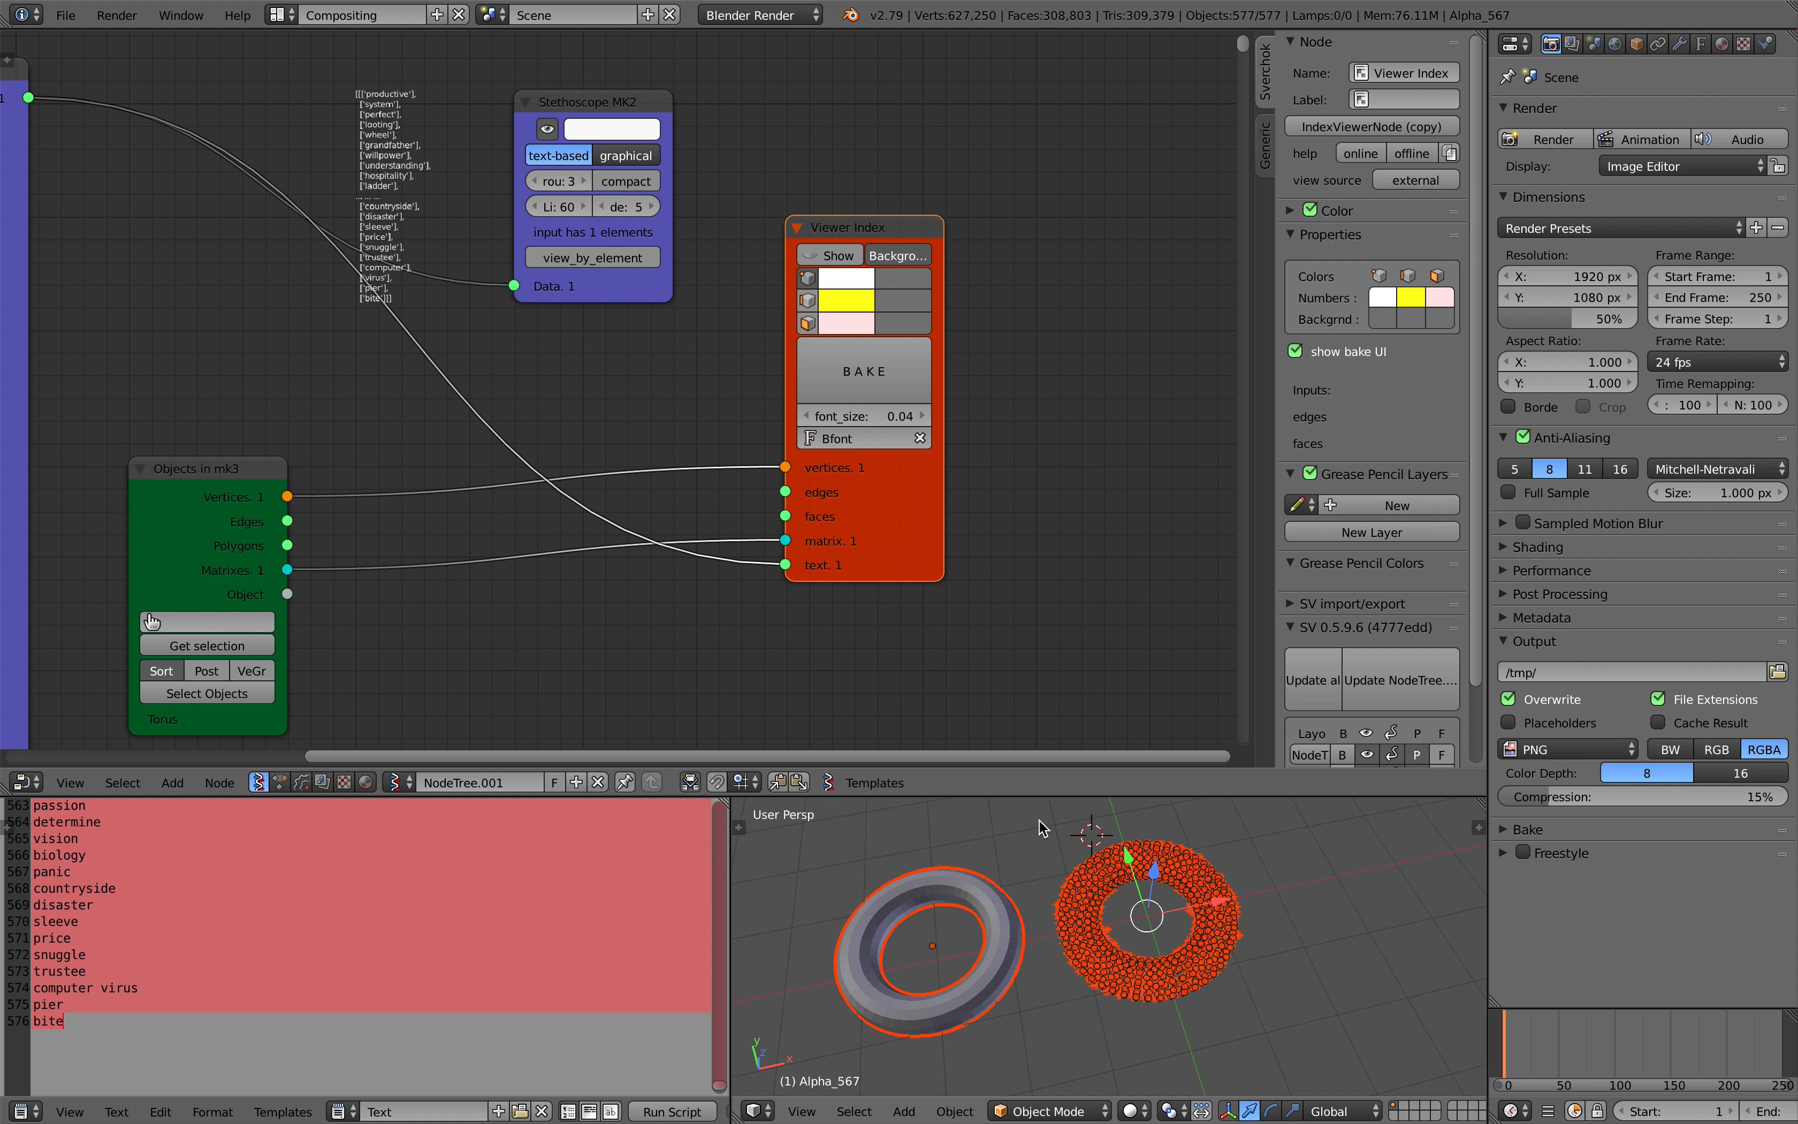
pyautogui.press('a')
pyautogui.press('b')
pyautogui.moveTo(1038, 817); pyautogui.dragTo(1279, 1007)
pyautogui.press('x')
pyautogui.click(1310, 1018)
pyautogui.keyDown('shift'); pyautogui.moveTo(1124, 921); pyautogui.dragTo(1245, 892, button='middle'); pyautogui.keyUp('shift')
pyautogui.scroll(2, 1244, 892)
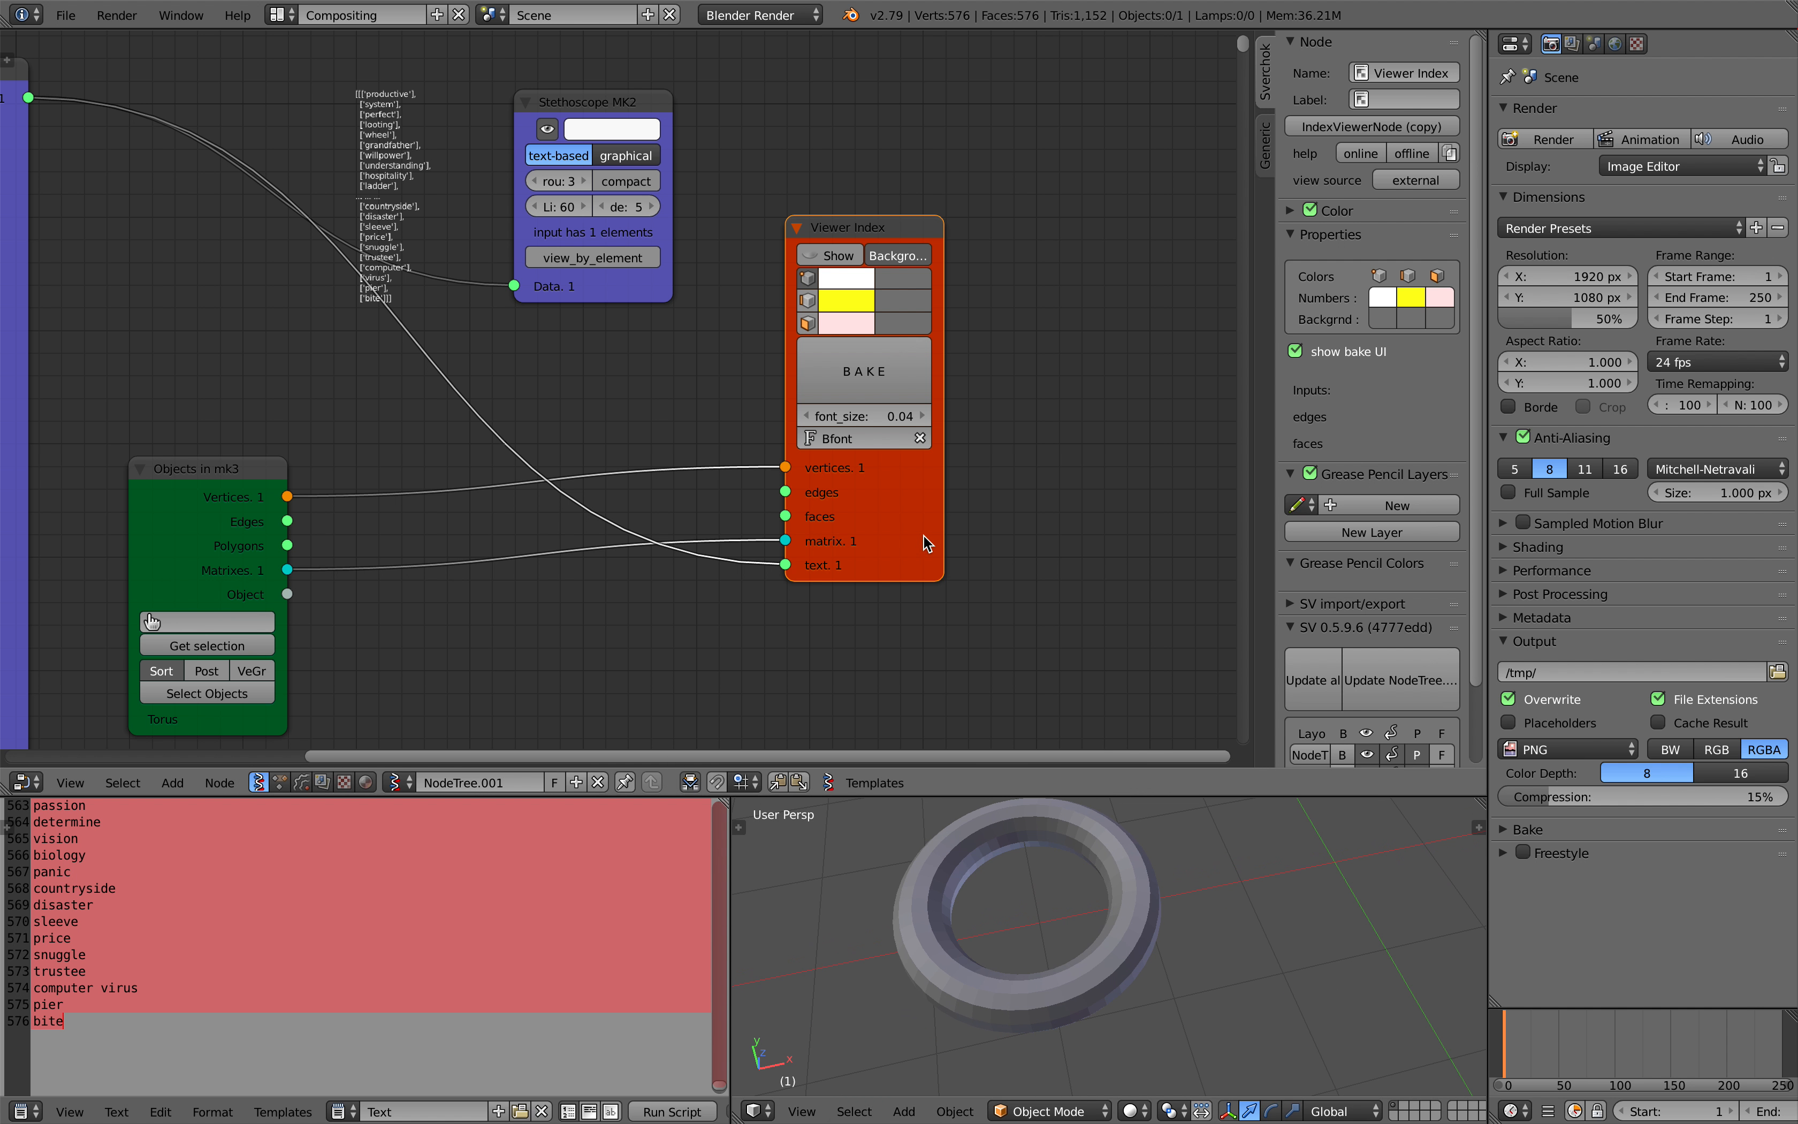
# - Bake the Viewer Index labels into text objects, and move the torus aside from the words
pyautogui.click(869, 349)
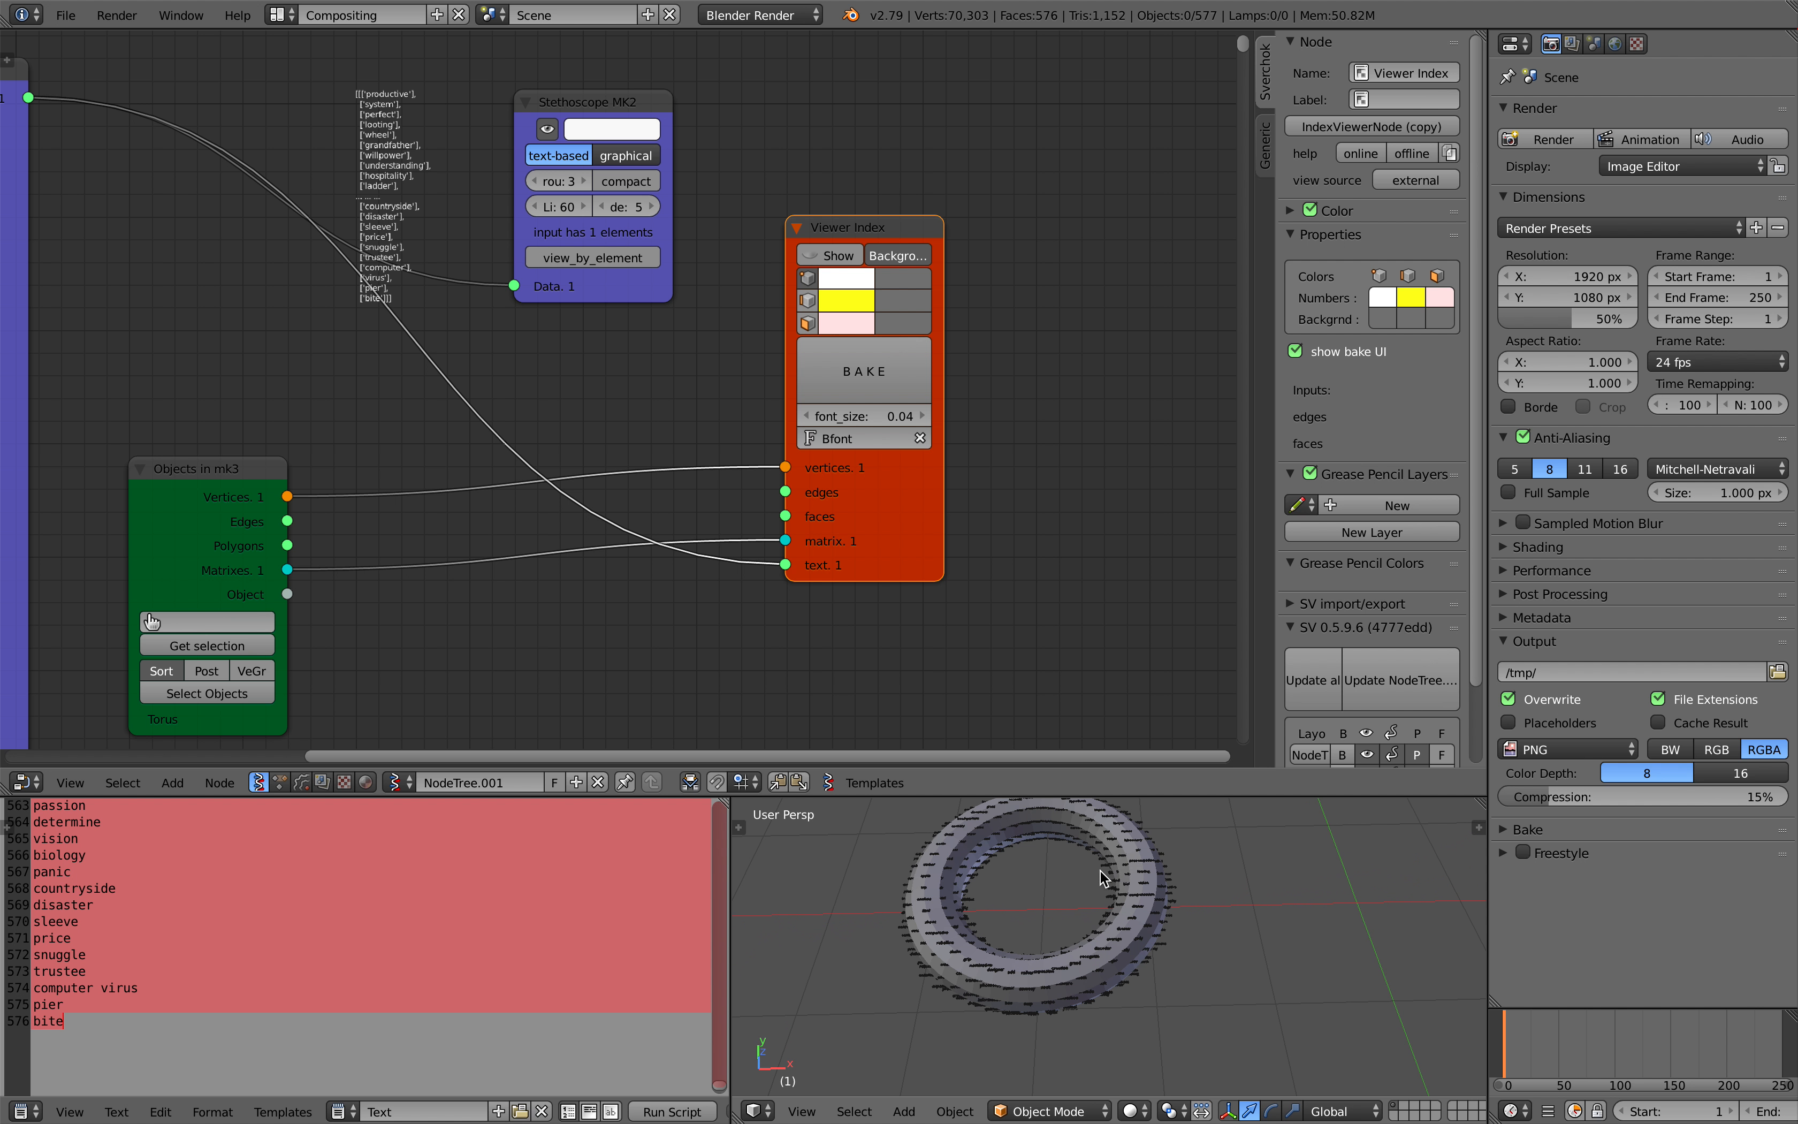
pyautogui.rightClick(1132, 867)
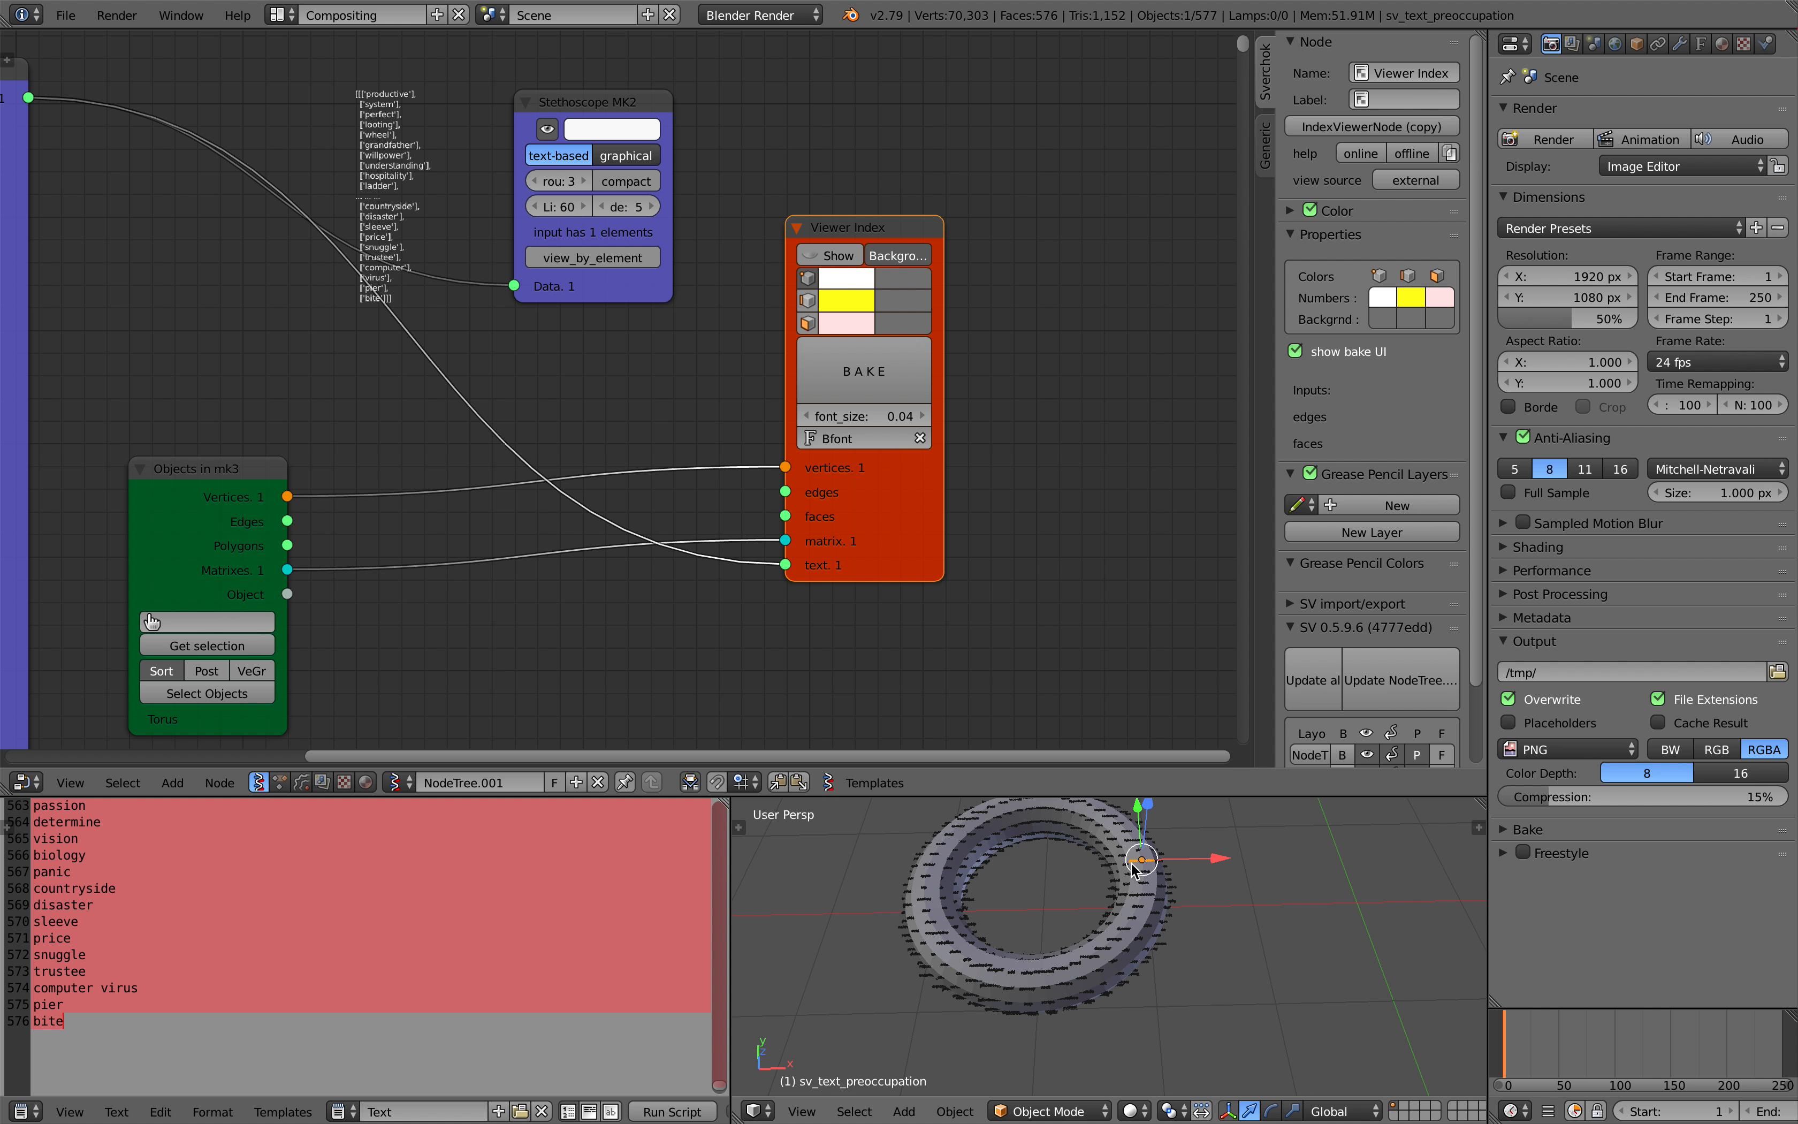
pyautogui.rightClick(1029, 806)
pyautogui.scroll(6, 1109, 854)
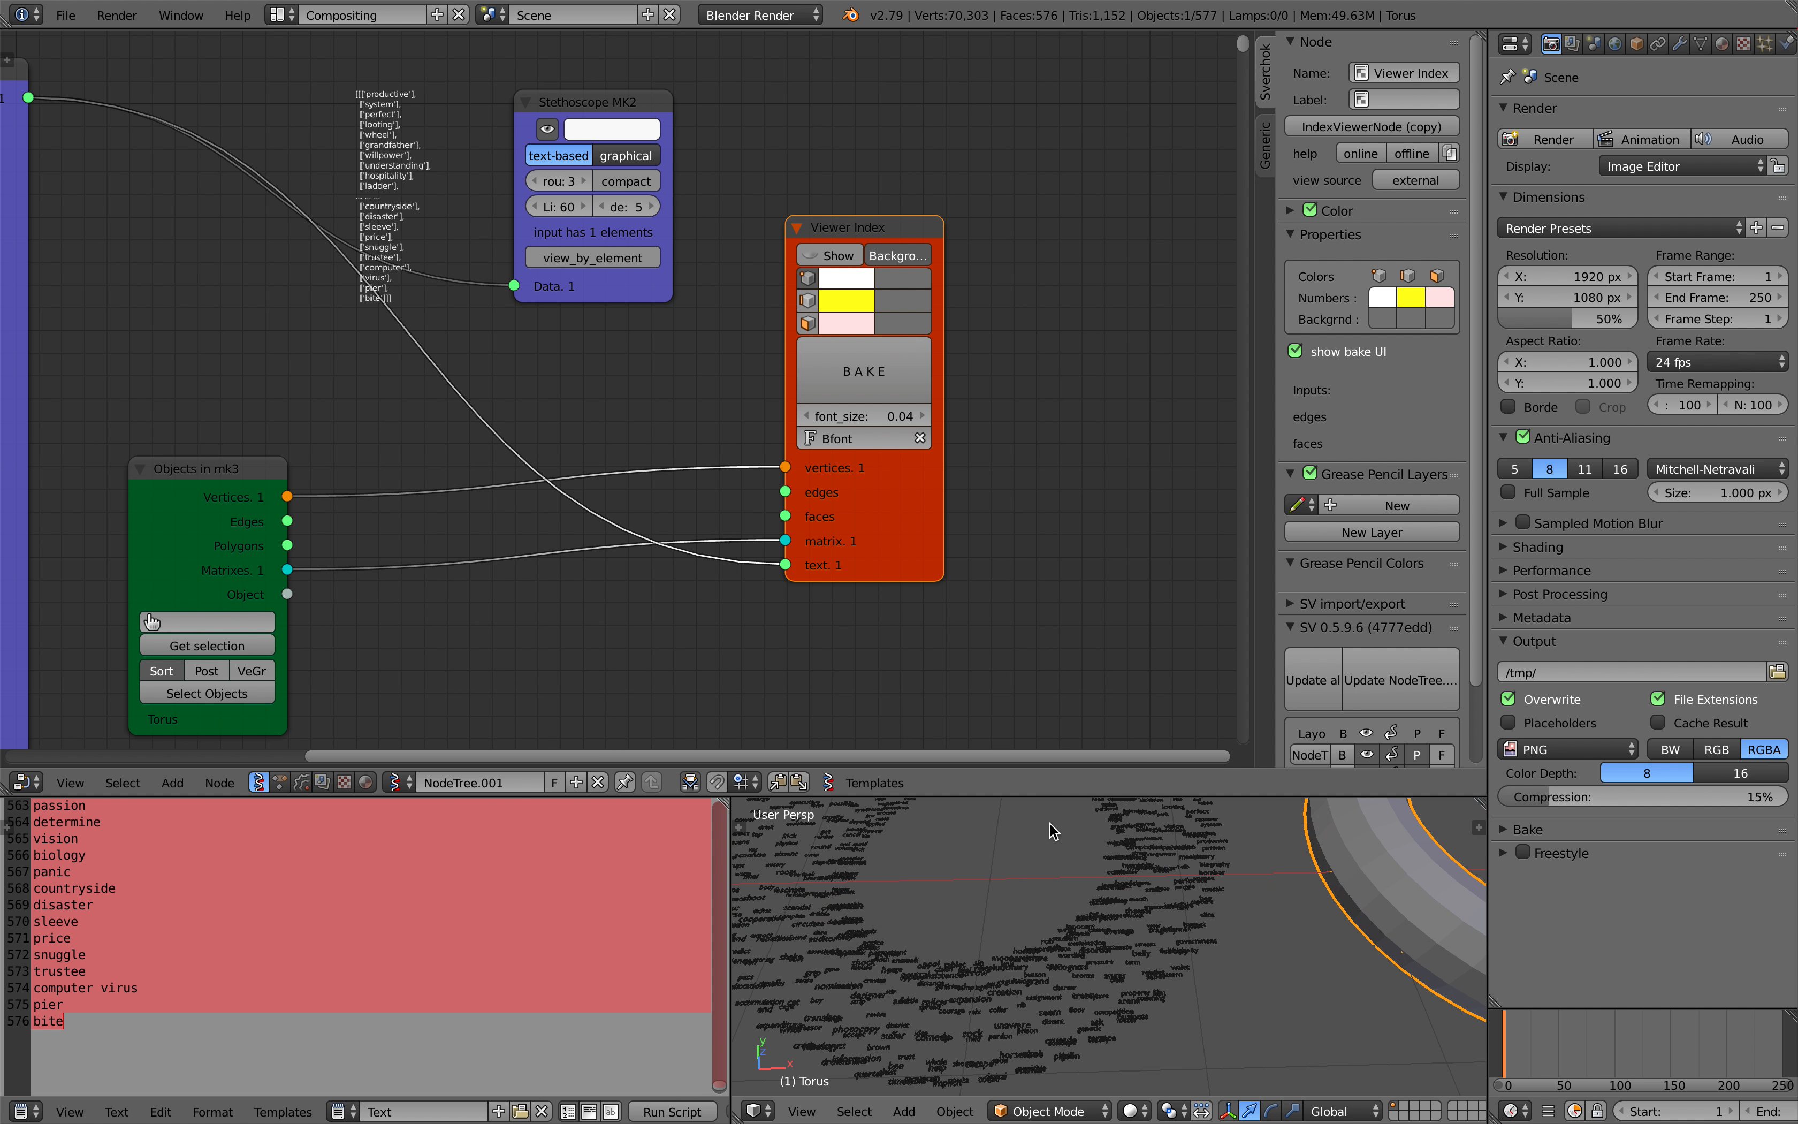
# - Examine the baked words in a maximized 3D view, selecting one of the text objects
pyautogui.scroll(-4, 1097, 861)
pyautogui.hotkey('ctrl', 'Up')
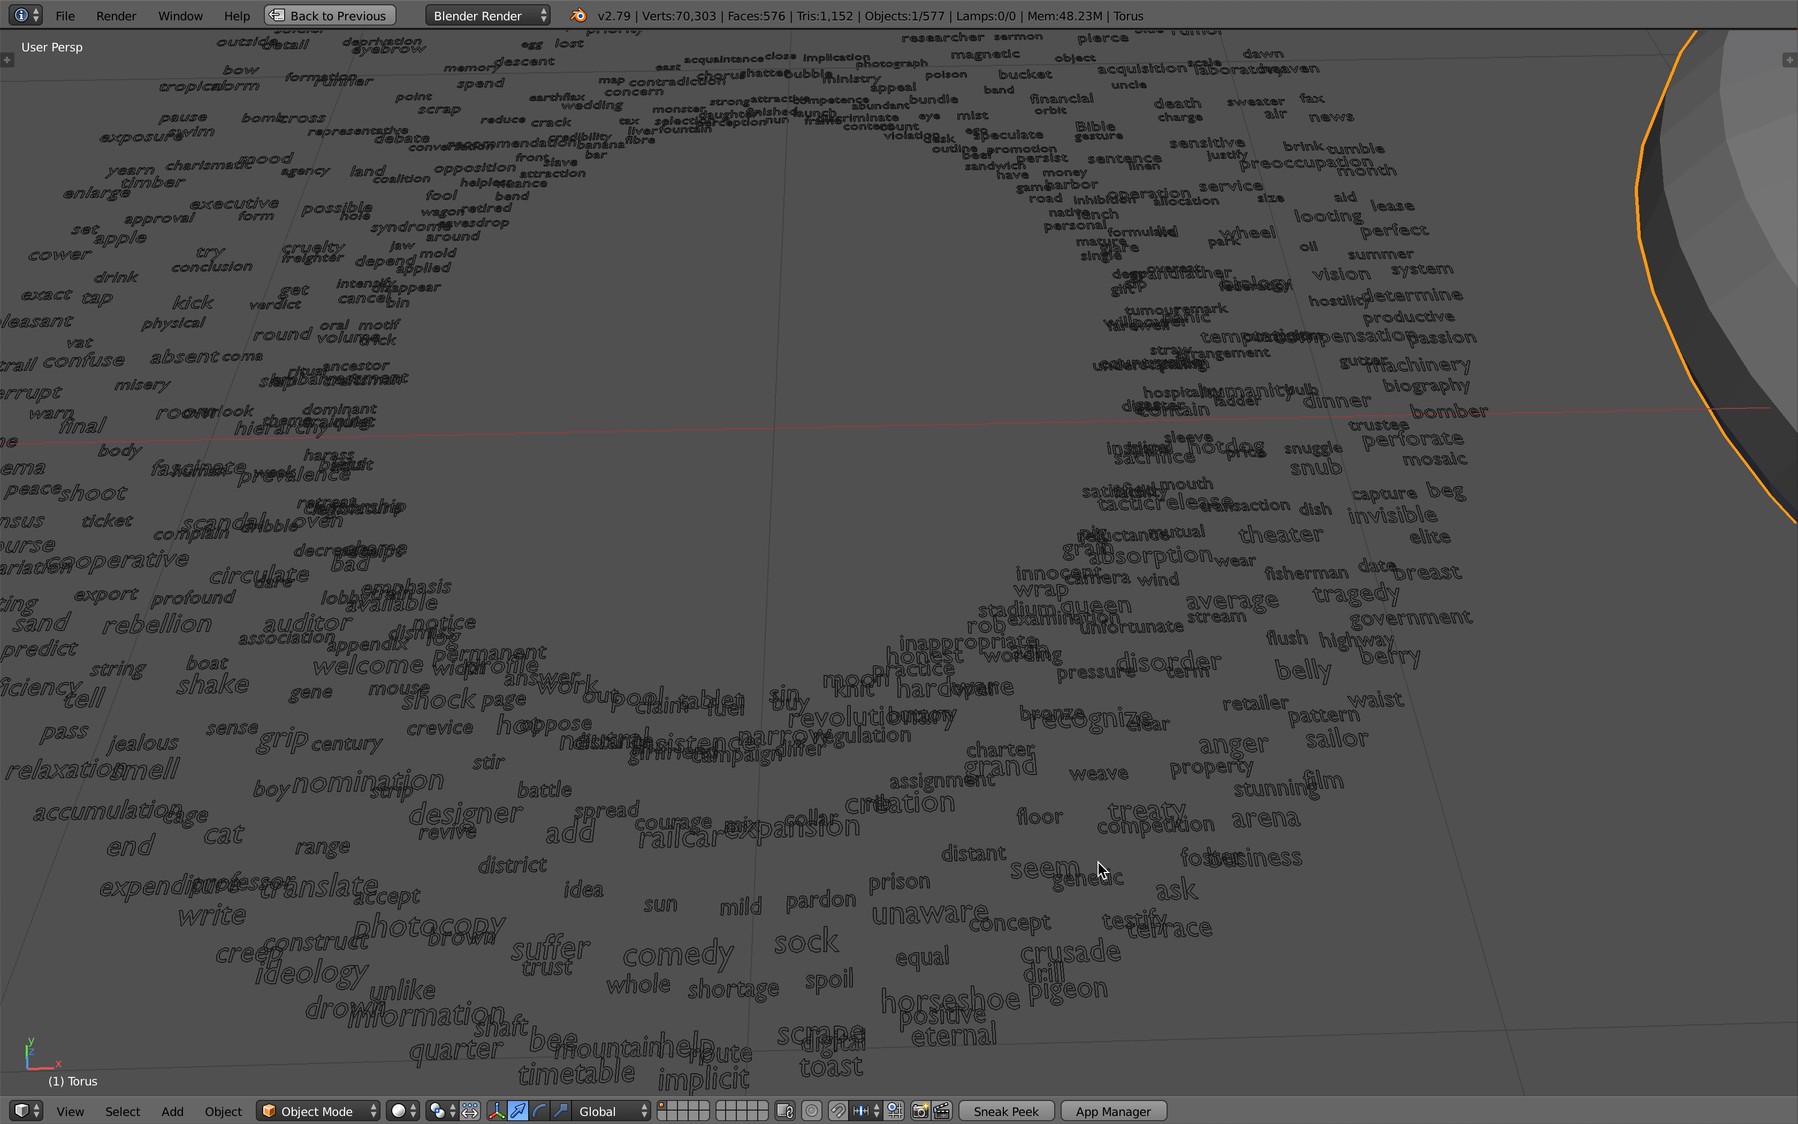
pyautogui.scroll(6, 982, 825)
pyautogui.scroll(-3, 983, 825)
pyautogui.rightClick(1133, 839)
pyautogui.scroll(-8, 1102, 830)
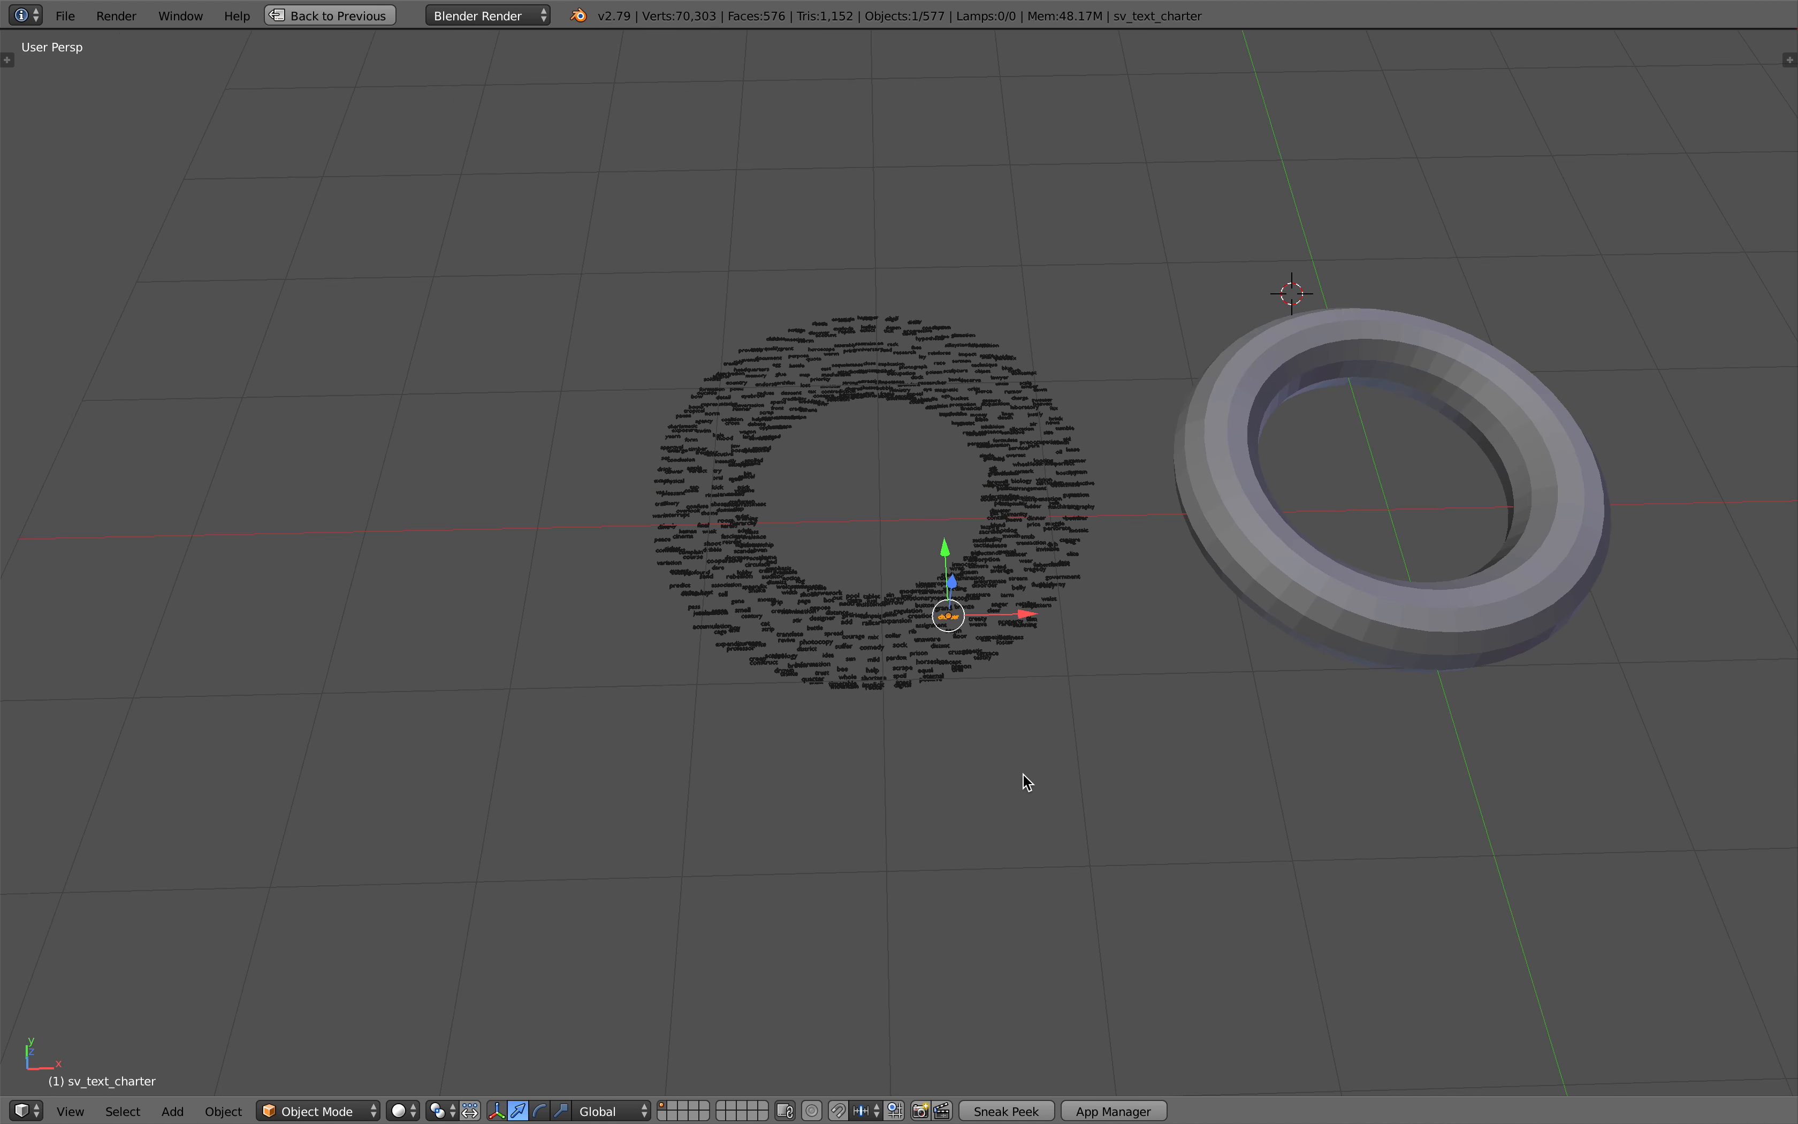
# - Box-select all the baked text objects without the torus
pyautogui.press('a')
pyautogui.press('a')
pyautogui.press('a')
pyautogui.press('b')
pyautogui.moveTo(550, 275); pyautogui.dragTo(1132, 725)
pyautogui.scroll(3, 1092, 684)
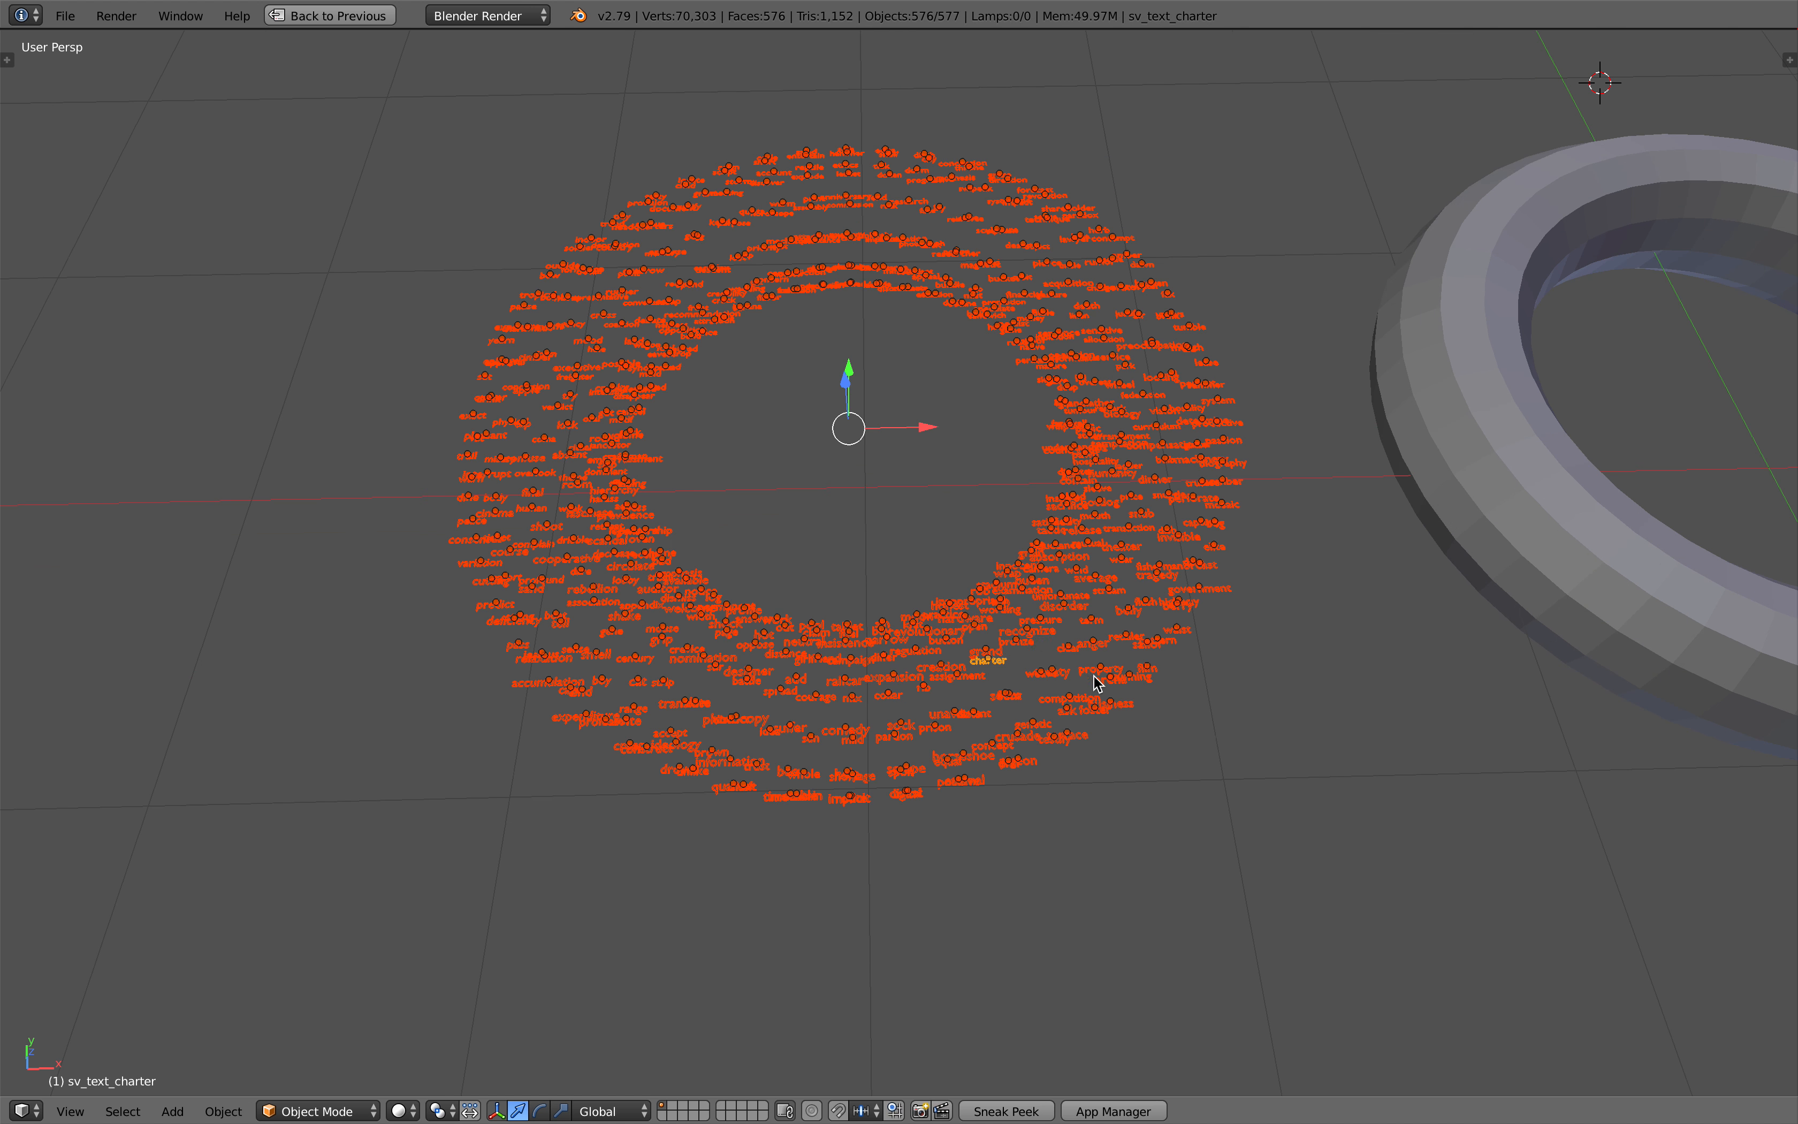
# - Return to the multi-area layout and enlarge the 3D view upward to show the selected words close up
pyautogui.scroll(-2, 971, 715)
pyautogui.moveTo(969, 707); pyautogui.dragTo(976, 711, button='middle')
pyautogui.click(354, 18)
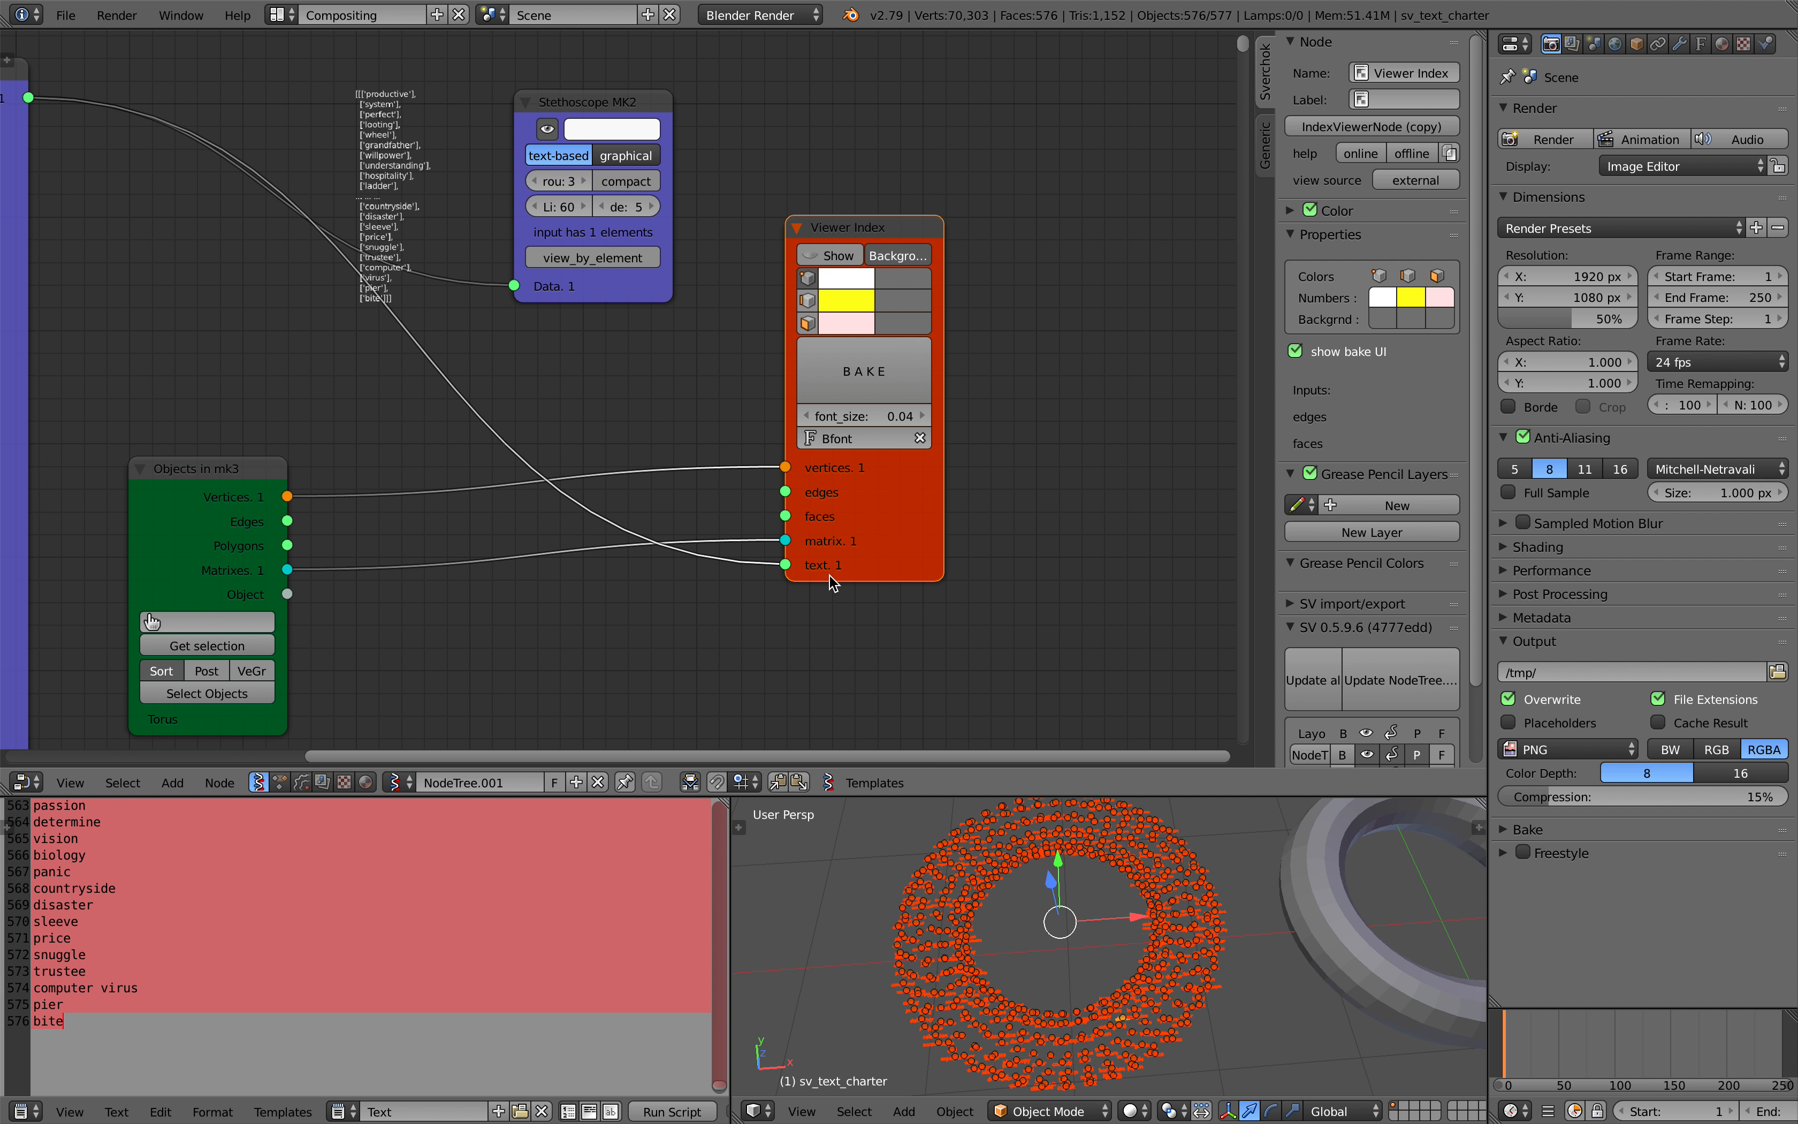
pyautogui.moveTo(1054, 794); pyautogui.dragTo(1036, 466)
pyautogui.scroll(6, 1068, 791)
pyautogui.scroll(5, 1184, 756)
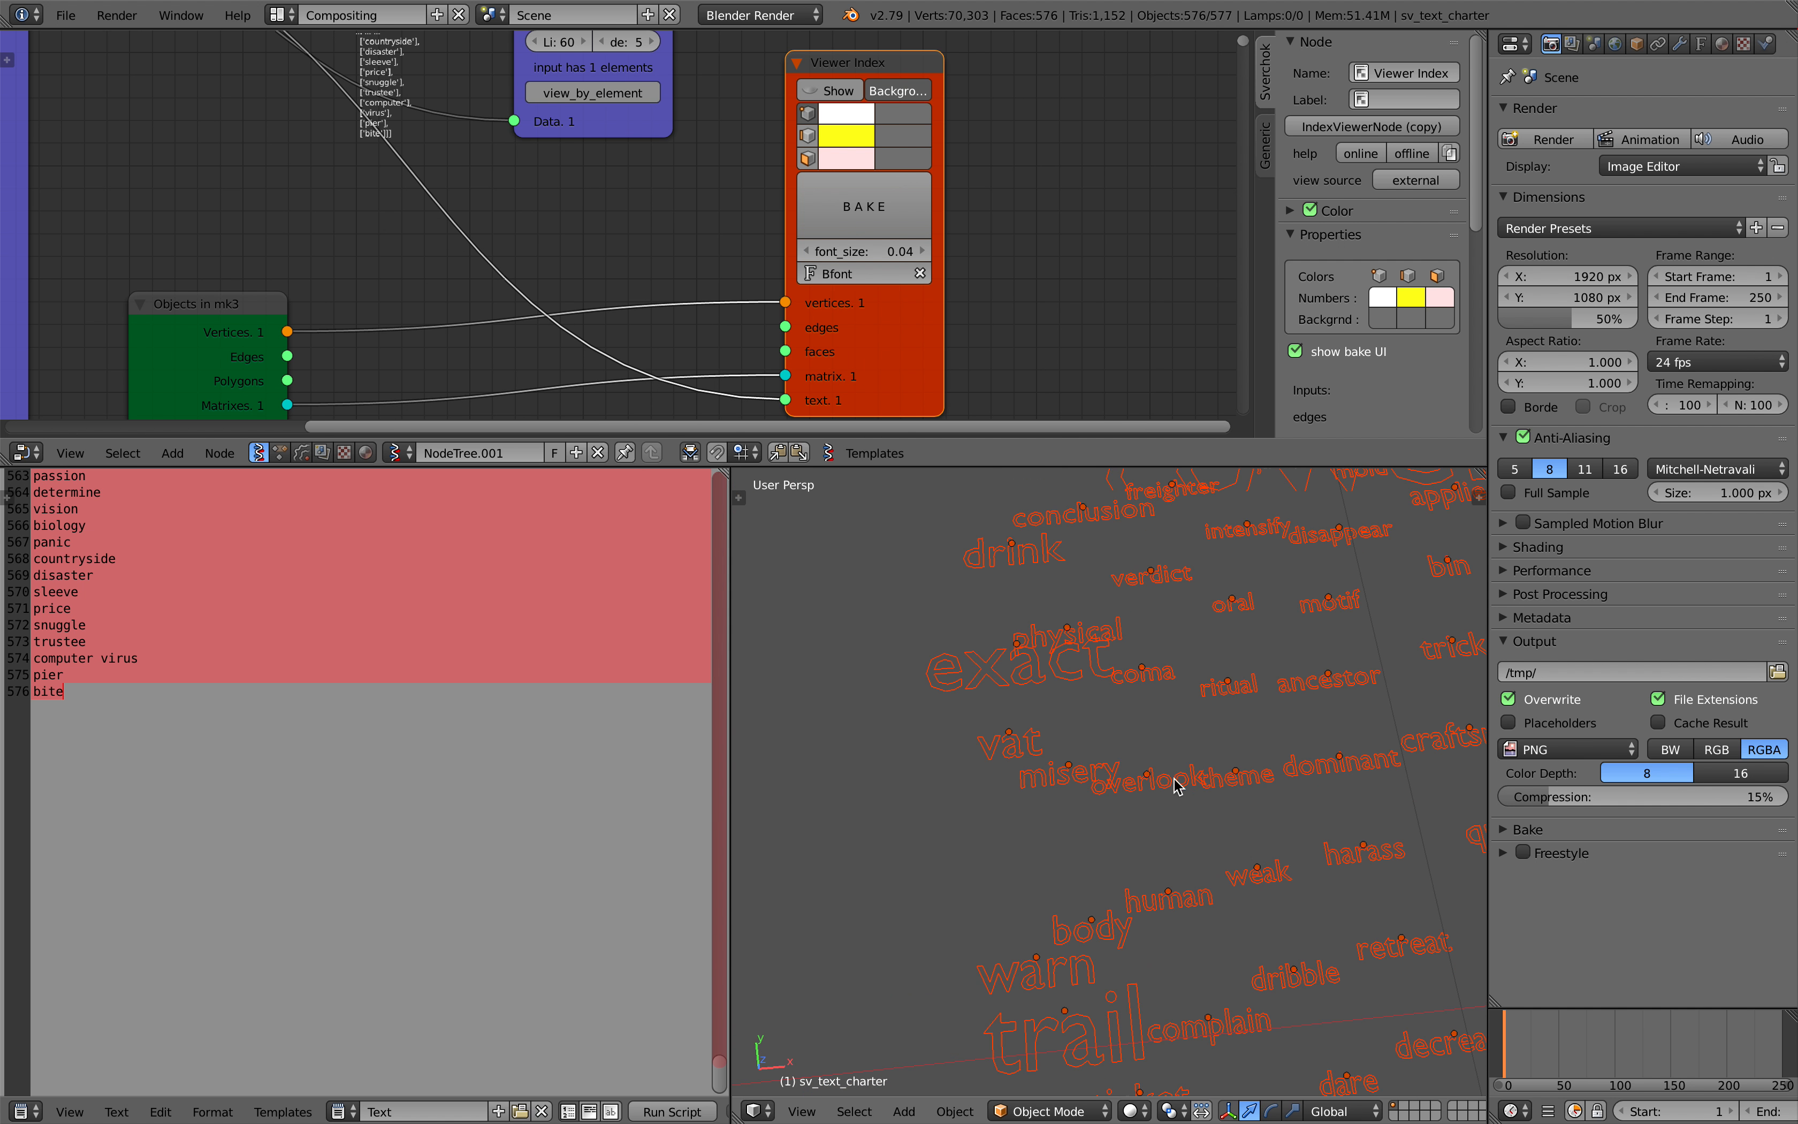
# - Set the Fill mode of all the selected text objects to Both in their font settings
pyautogui.click(1700, 43)
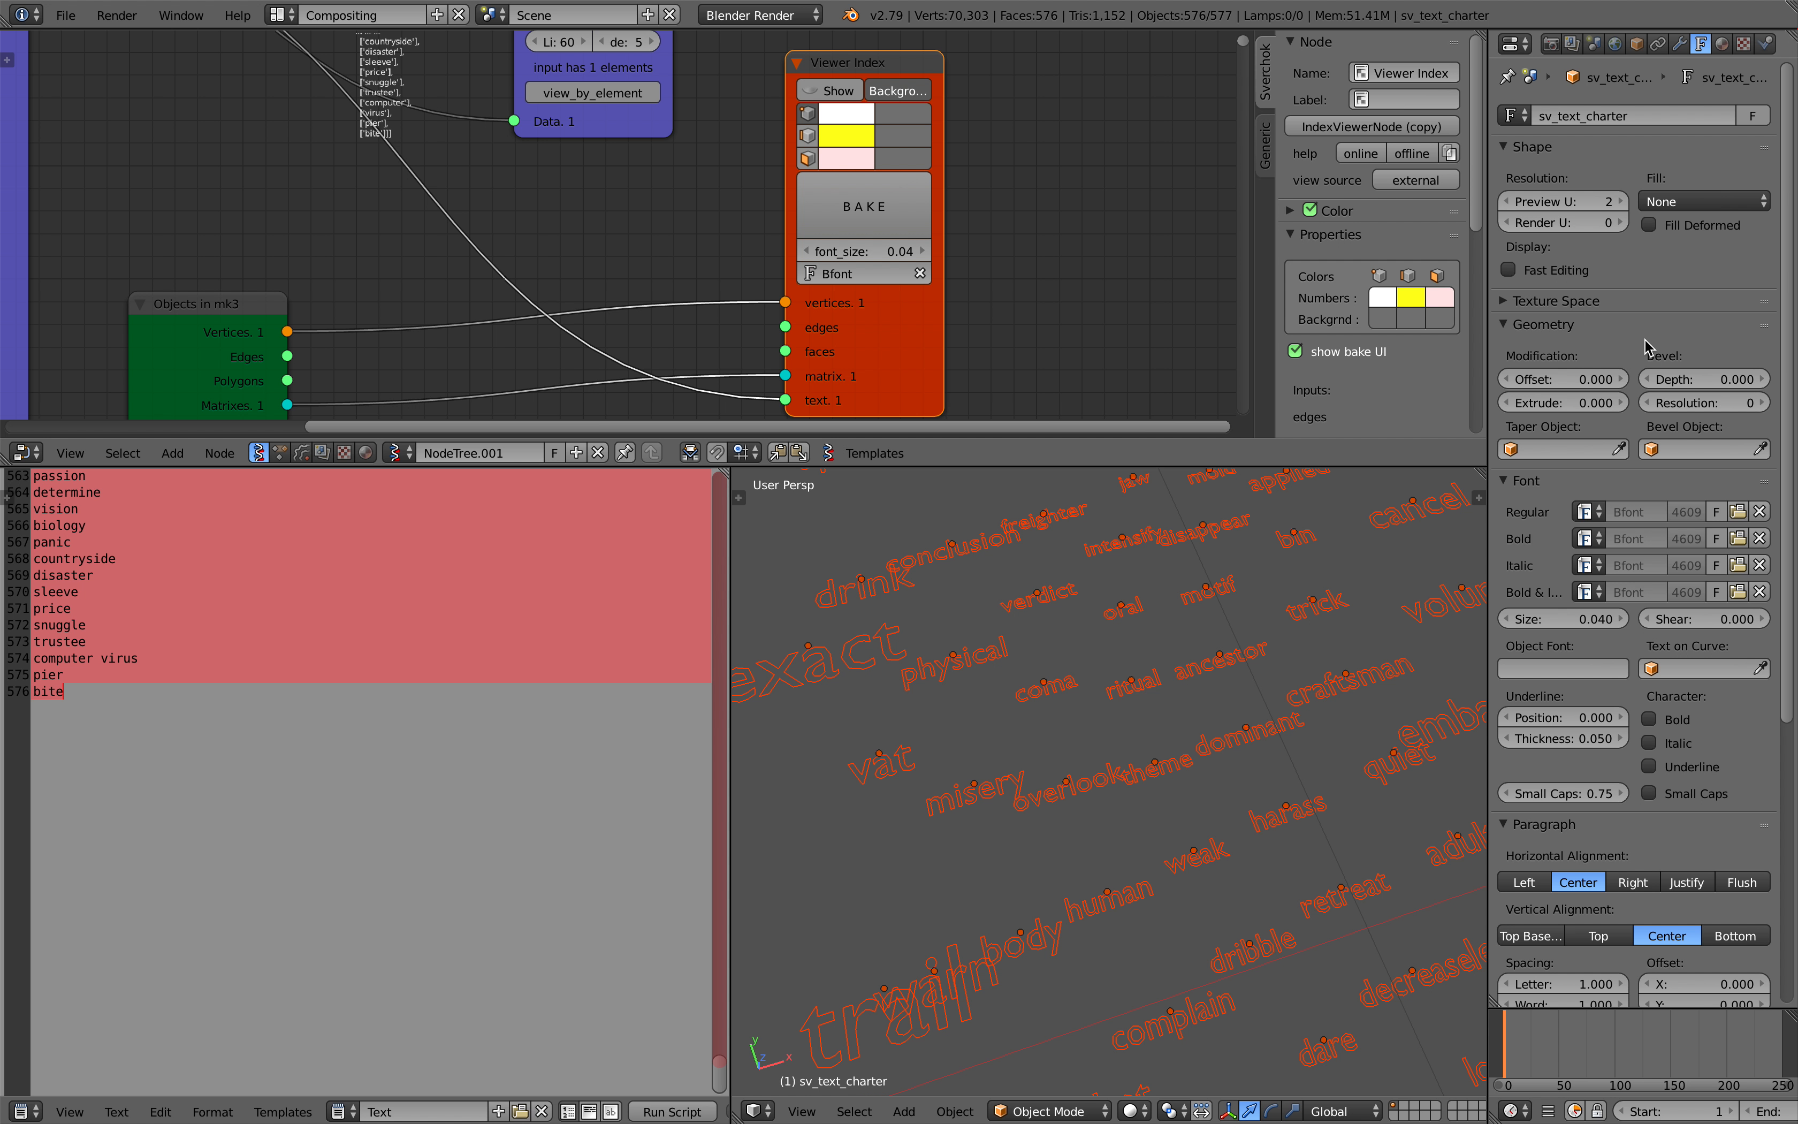
pyautogui.click(1685, 201)
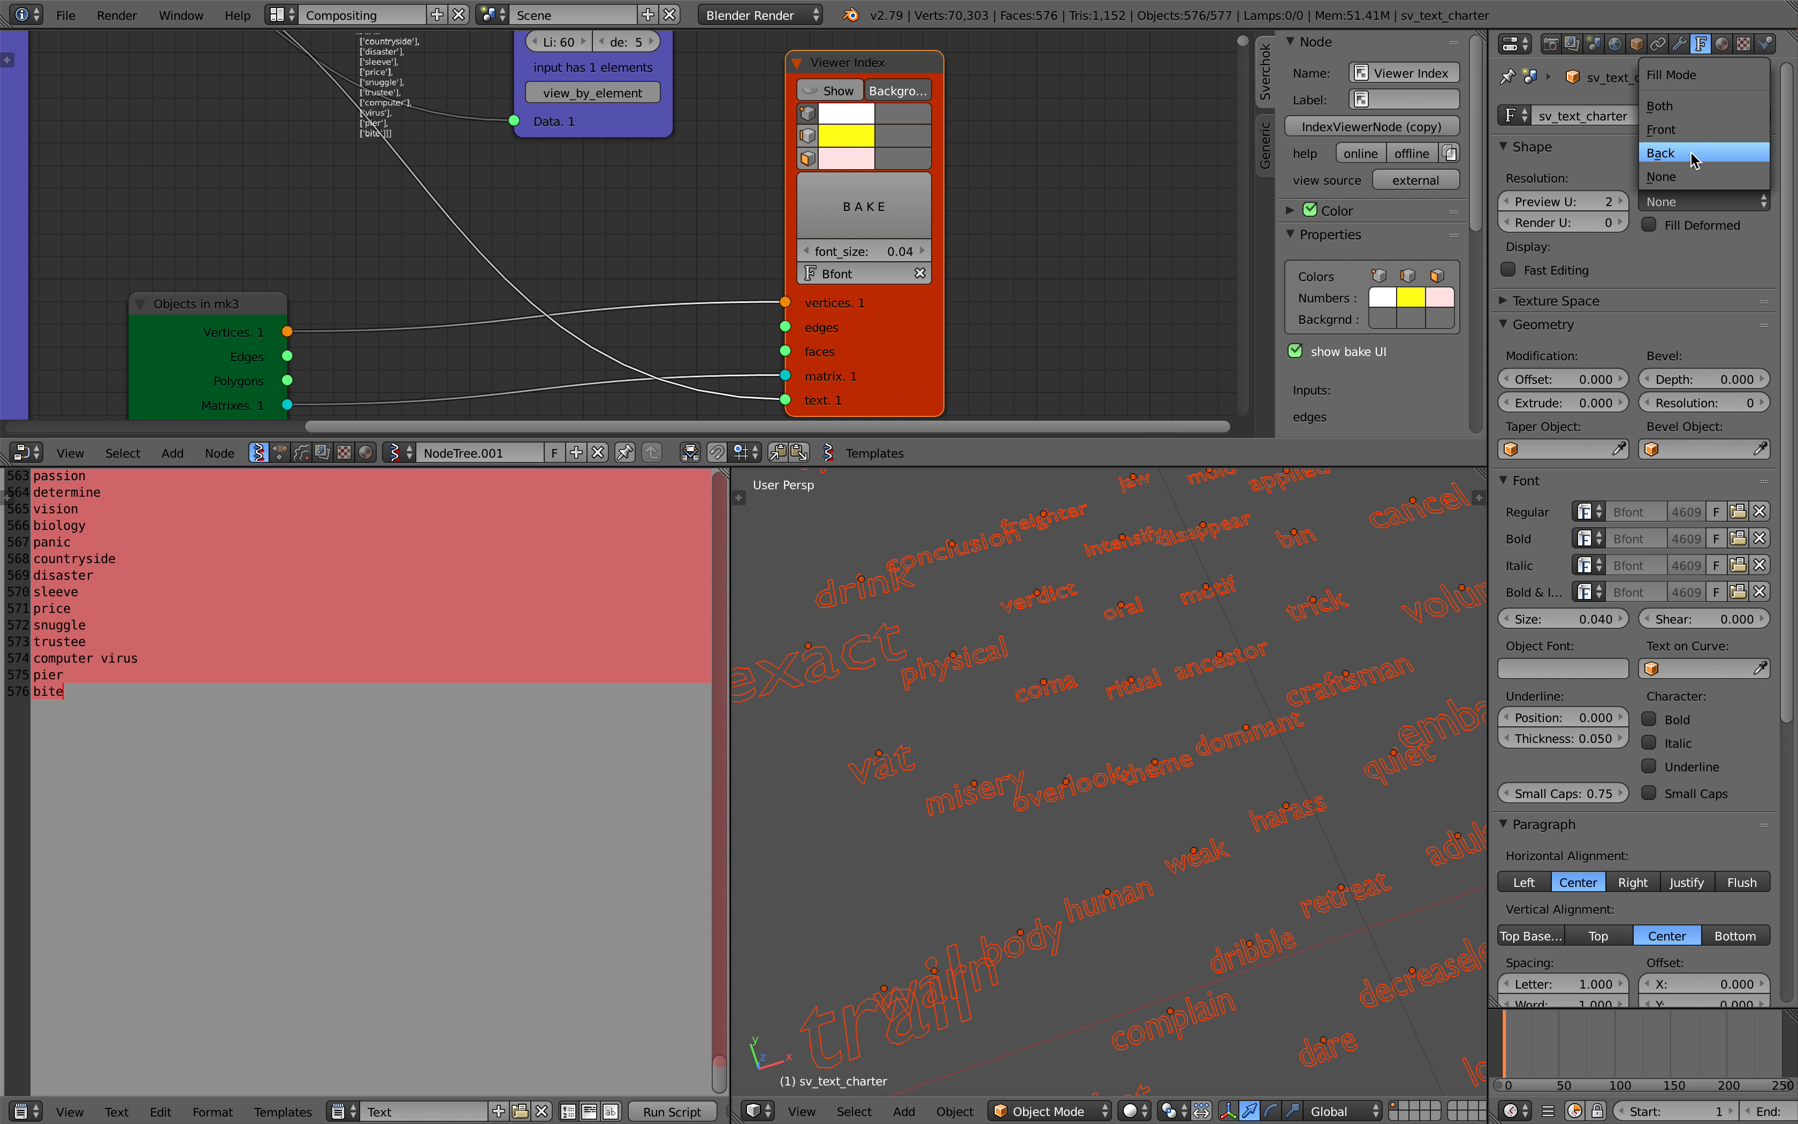
pyautogui.click(1690, 115)
pyautogui.scroll(-1, 1330, 705)
pyautogui.moveTo(1330, 705); pyautogui.dragTo(1260, 719, button='middle')
pyautogui.scroll(-2, 1260, 719)
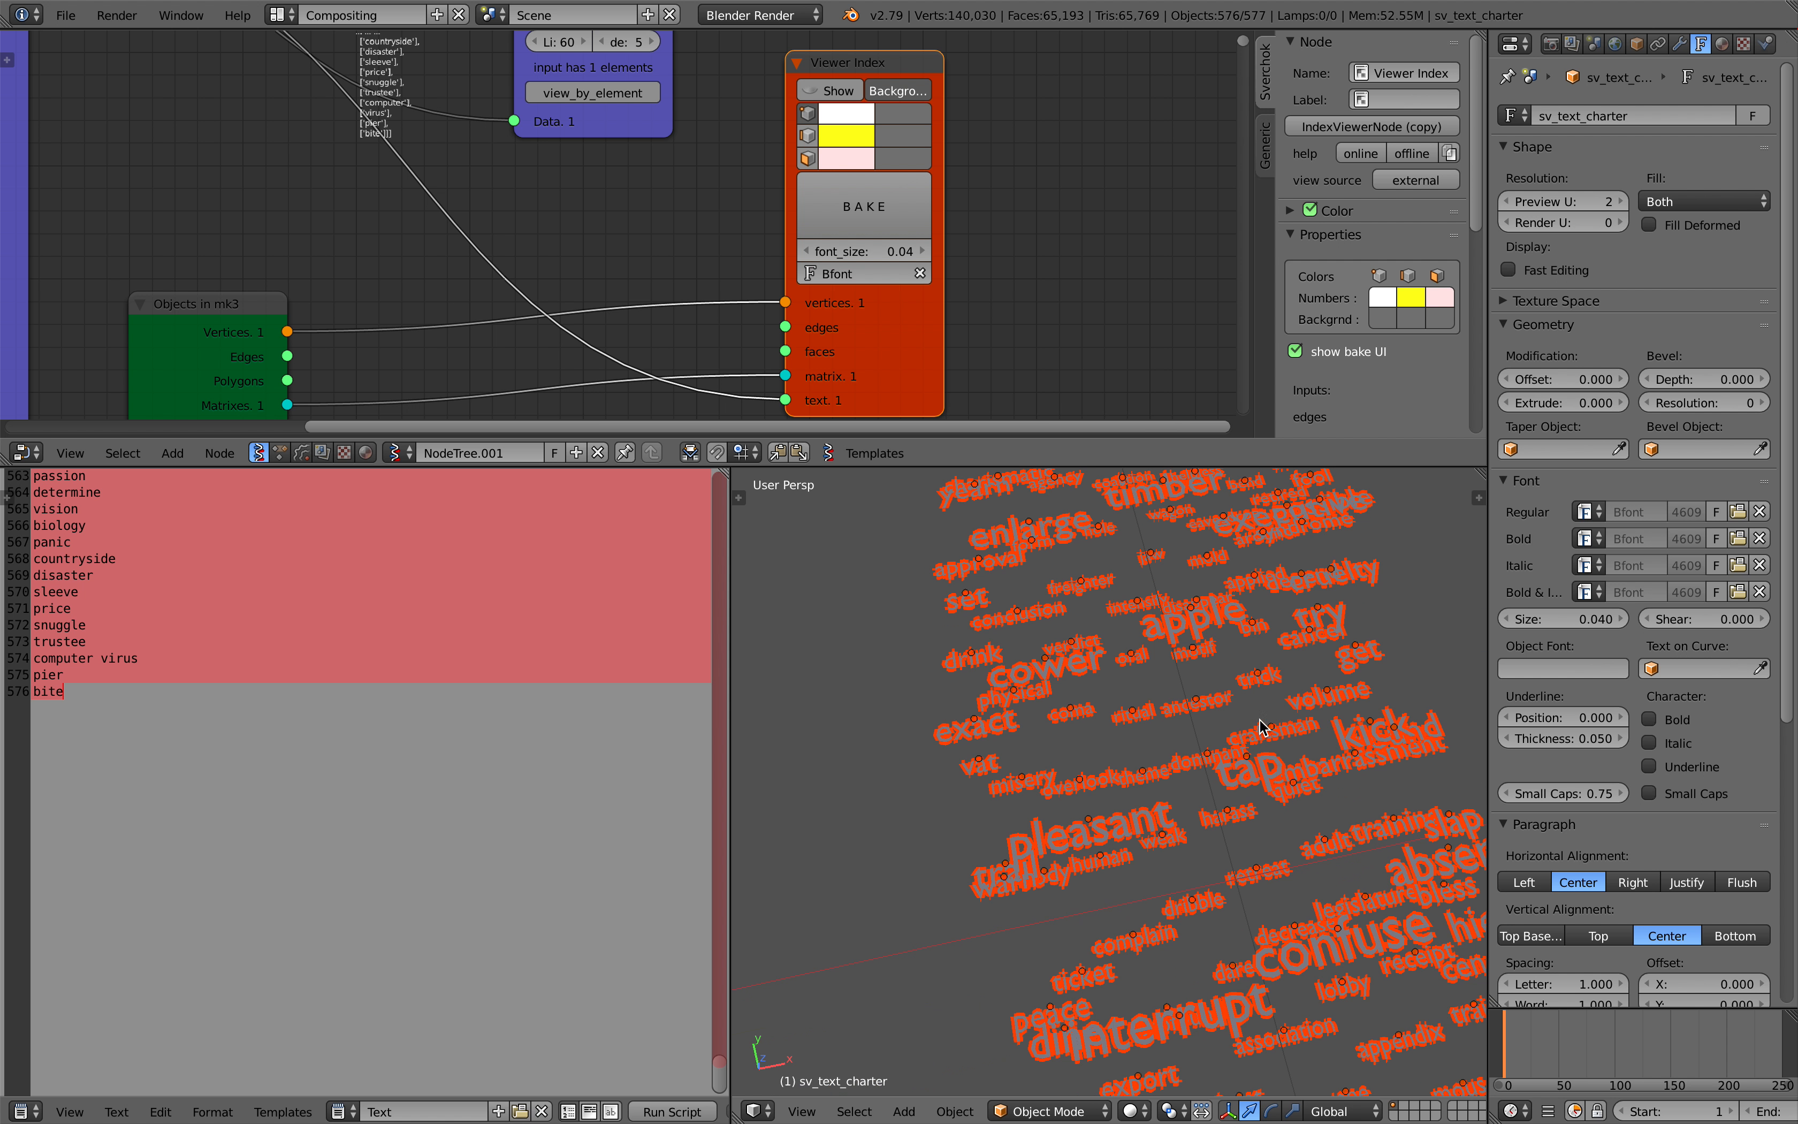
# - Set the Extrude value of all the selected text objects to 0.004
pyautogui.scroll(2, 1287, 690)
pyautogui.moveTo(1560, 401); pyautogui.dragTo(1582, 402)
pyautogui.scroll(-8, 1222, 806)
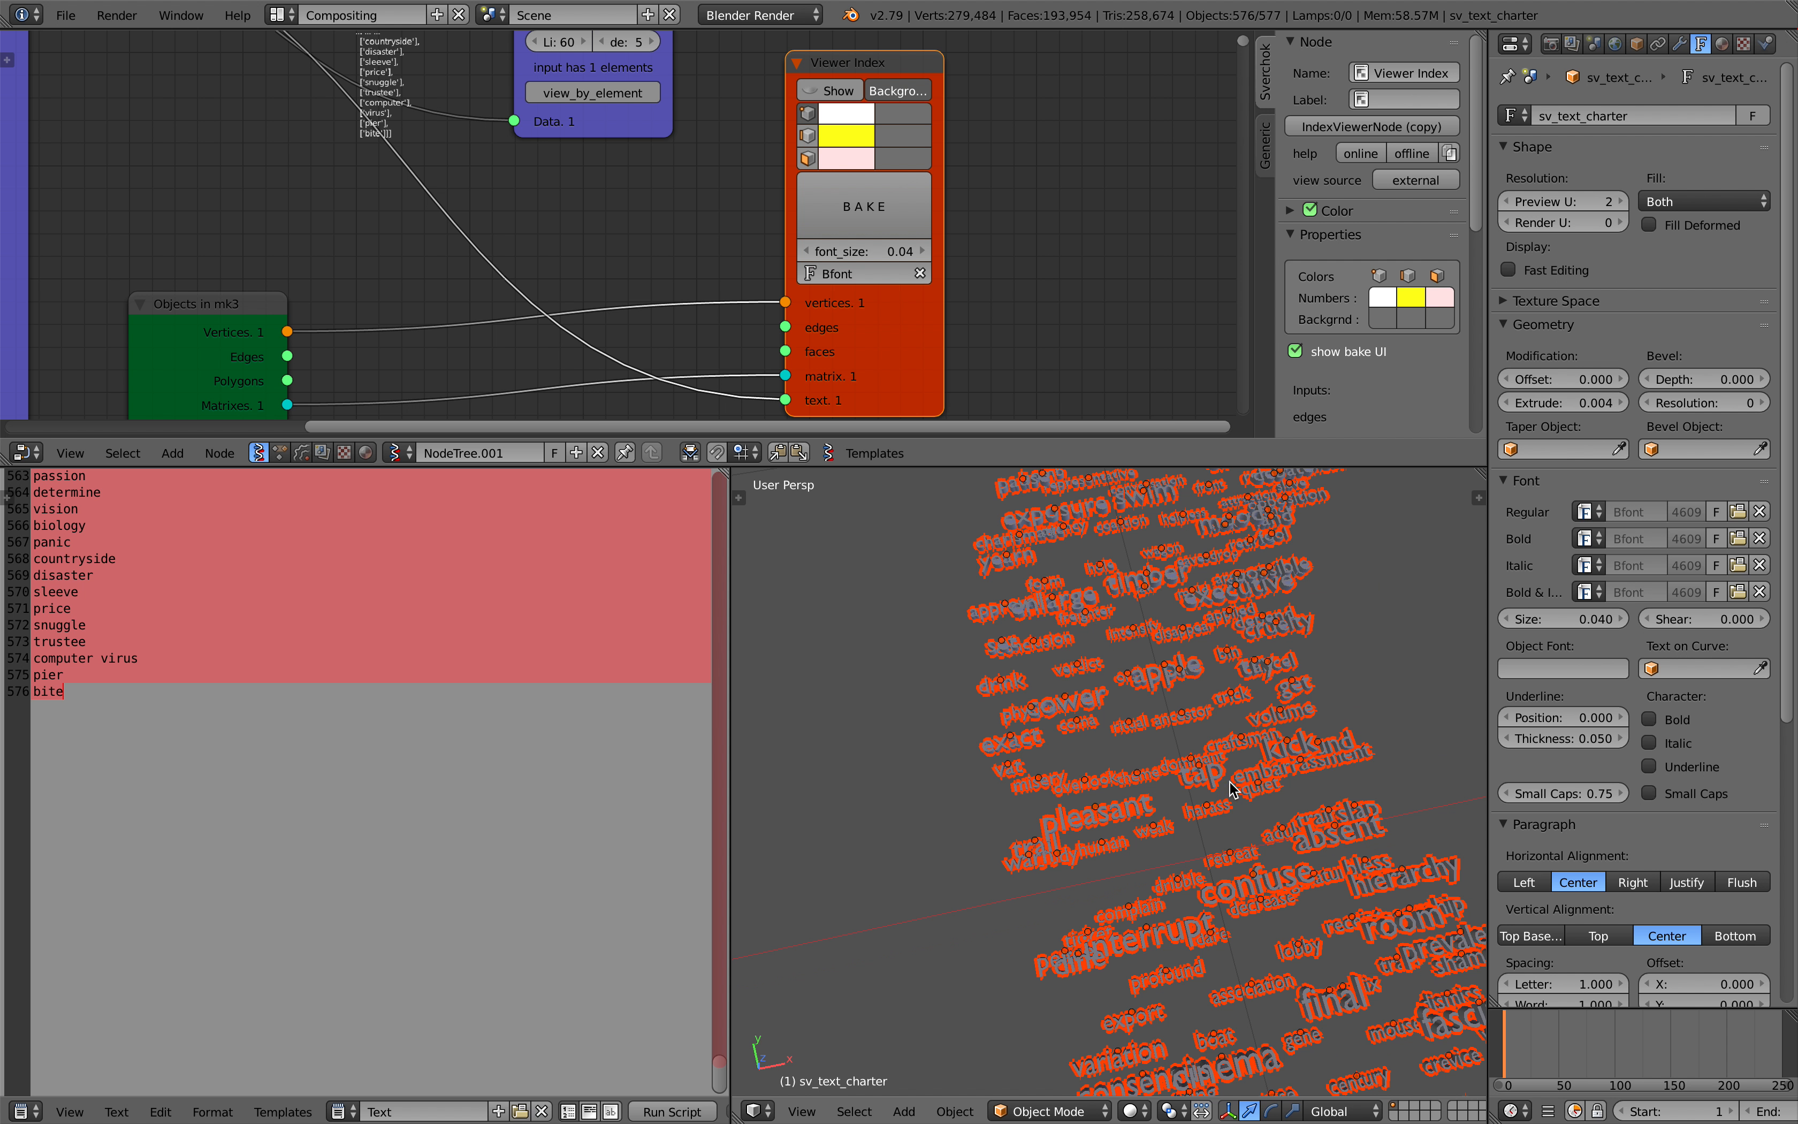
# - Deselect the words and examine the extruded text in a maximized 3D view
pyautogui.keyDown('shift'); pyautogui.moveTo(1263, 788); pyautogui.dragTo(1141, 780, button='middle'); pyautogui.keyUp('shift')
pyautogui.press('a')
pyautogui.keyDown('shift'); pyautogui.moveTo(1295, 735); pyautogui.dragTo(984, 806, button='middle'); pyautogui.keyUp('shift')
pyautogui.hotkey('ctrl', 'Up')
pyautogui.scroll(-5, 1140, 770)
pyautogui.moveTo(985, 806); pyautogui.dragTo(789, 766, button='middle')
pyautogui.scroll(-4, 1132, 675)
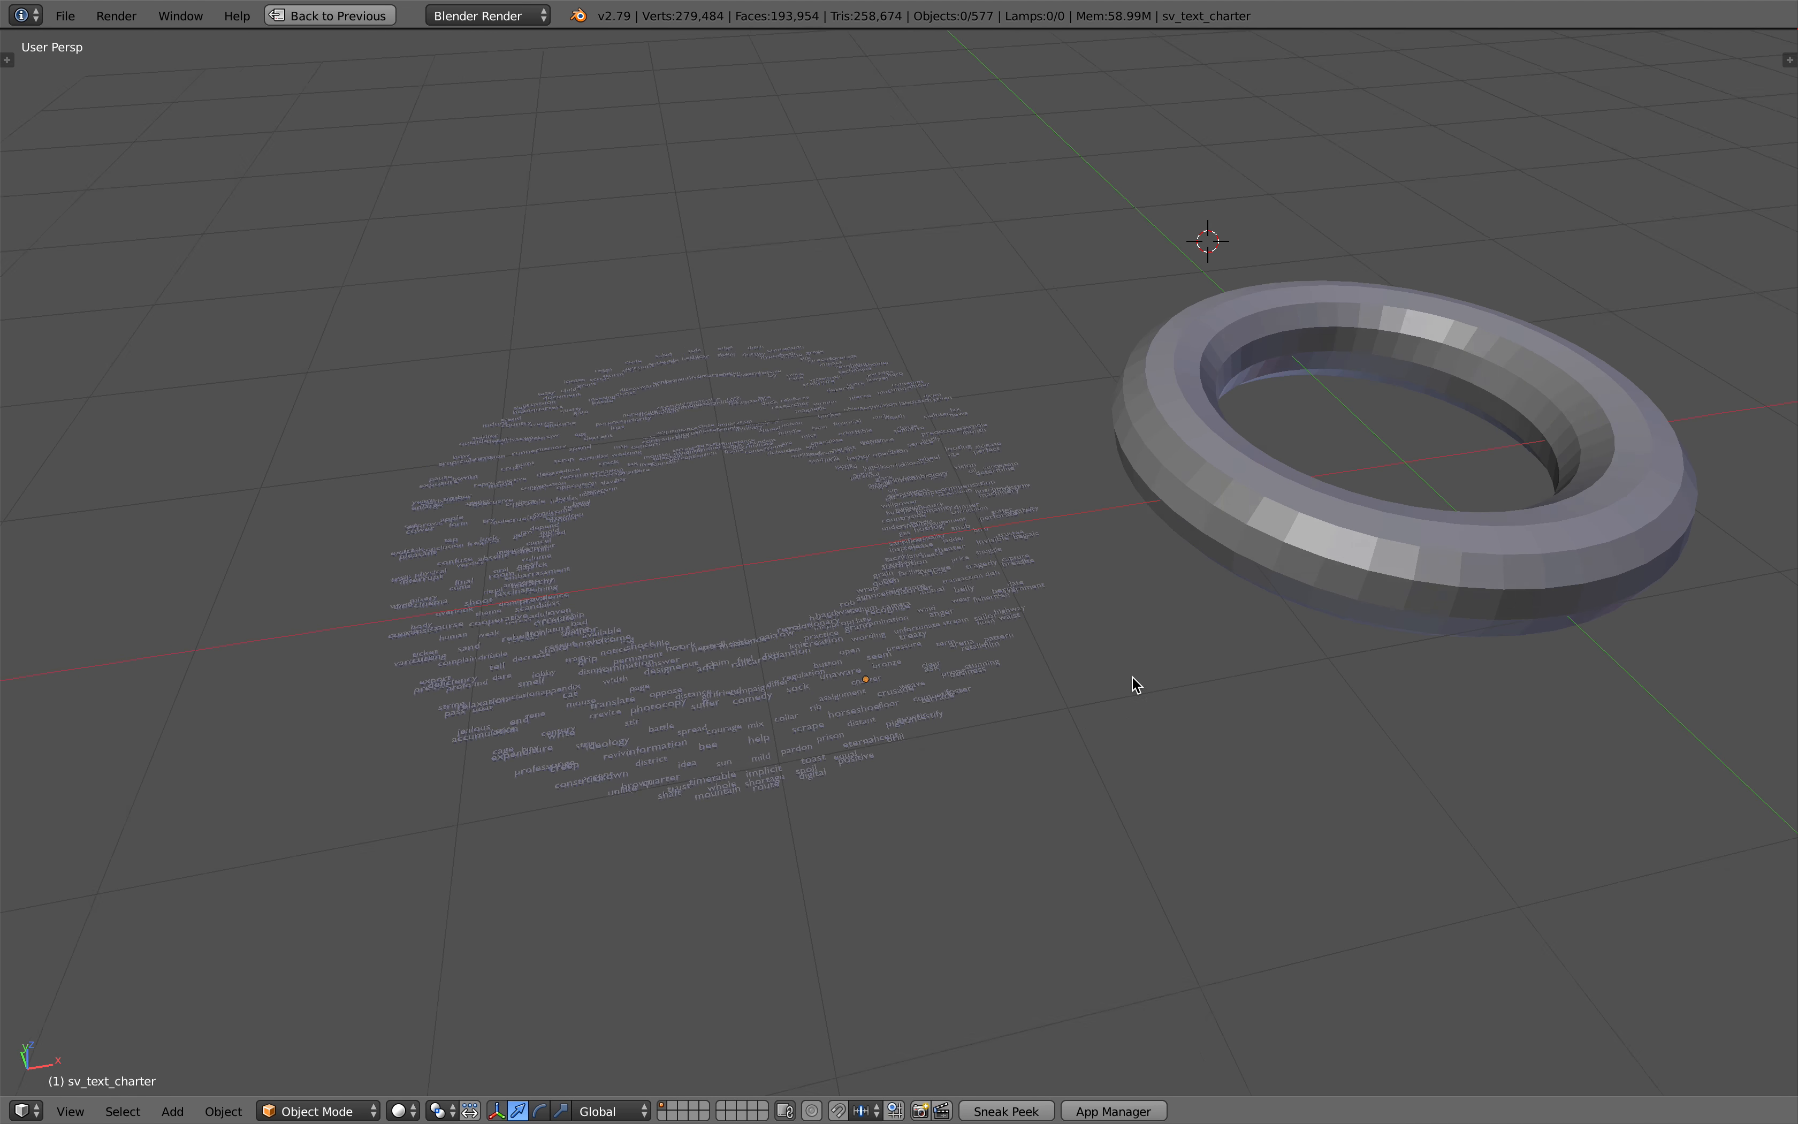
# - Move the torus slightly closer to the ring of baked words
pyautogui.moveTo(1132, 675); pyautogui.dragTo(1138, 711, button='middle')
pyautogui.rightClick(1281, 625)
pyautogui.press('g')
pyautogui.click(1196, 638)
pyautogui.scroll(1, 1104, 662)
pyautogui.keyDown('shift'); pyautogui.moveTo(1229, 631); pyautogui.dragTo(1156, 696, button='middle'); pyautogui.keyUp('shift')
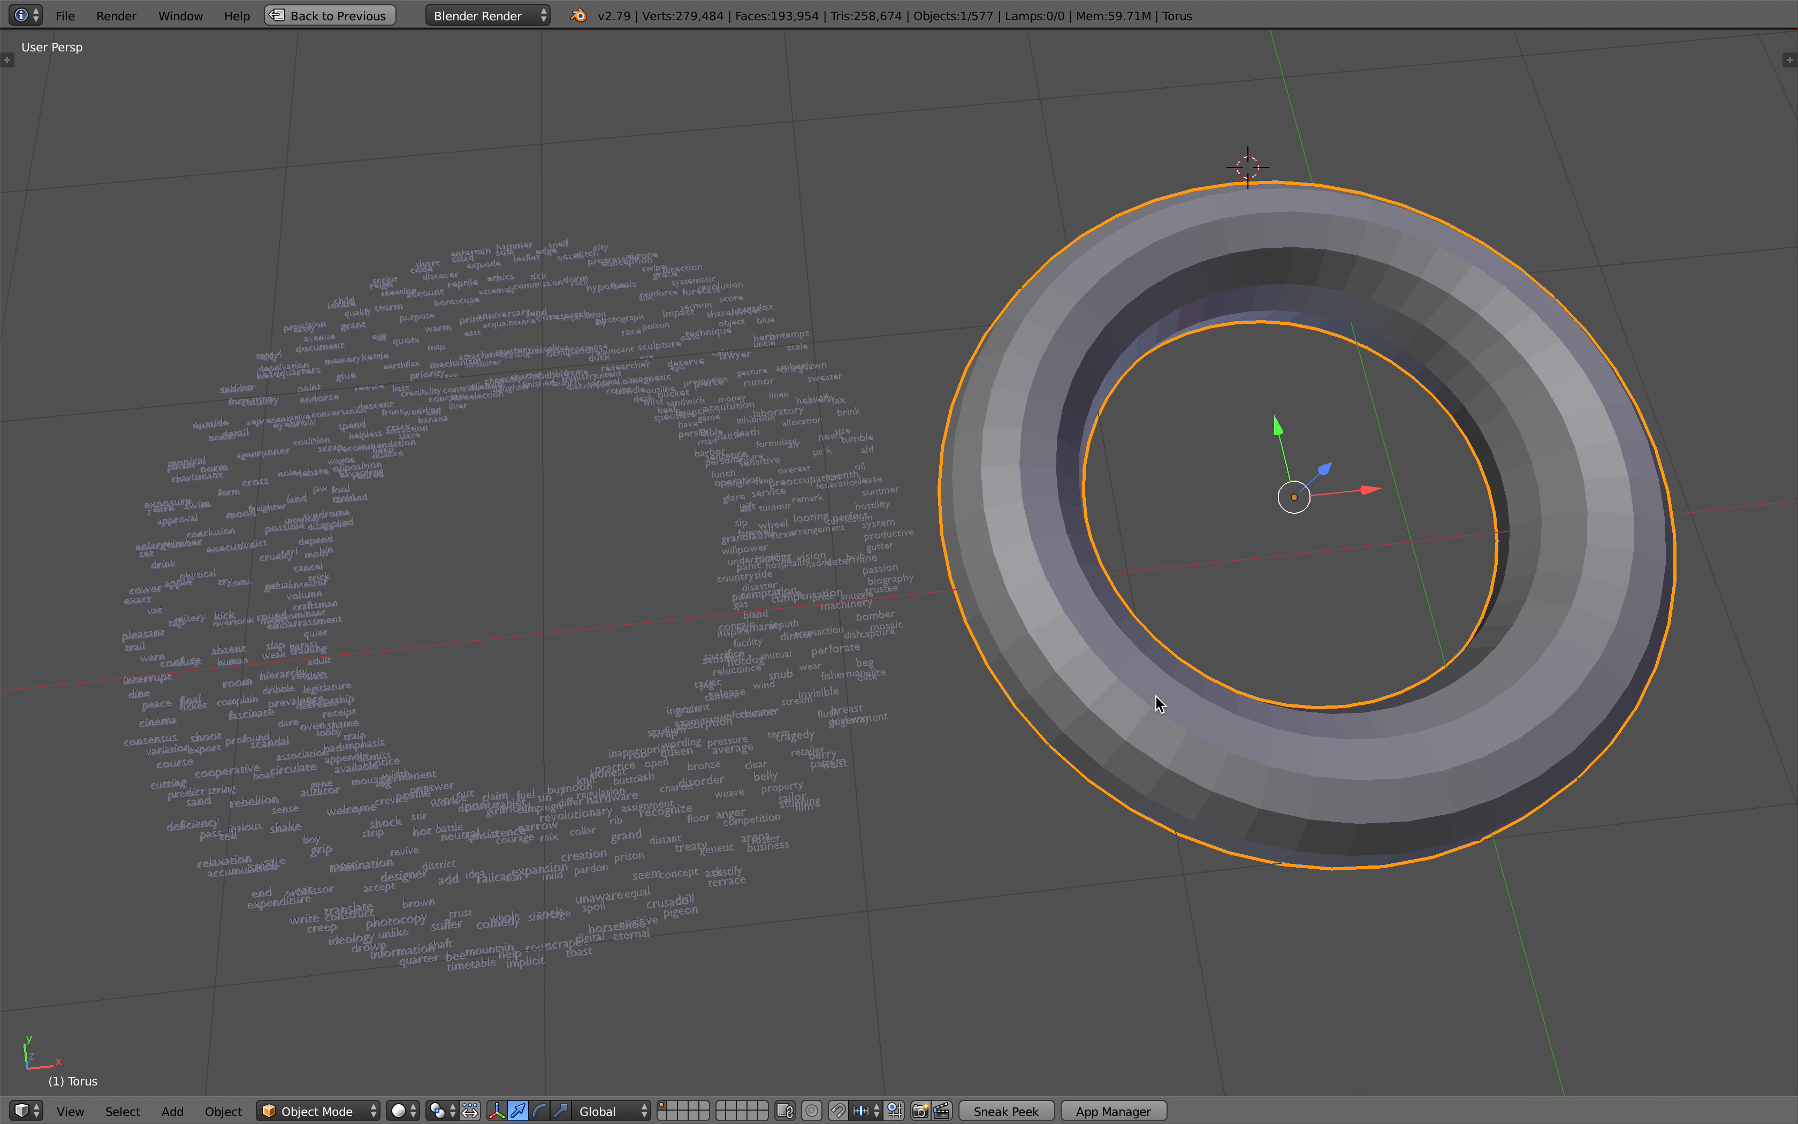
# - Return to the multi-area layout and give NodeTree.001 a fake user
pyautogui.hotkey('ctrl', 'Up')
pyautogui.scroll(-1, 528, 336)
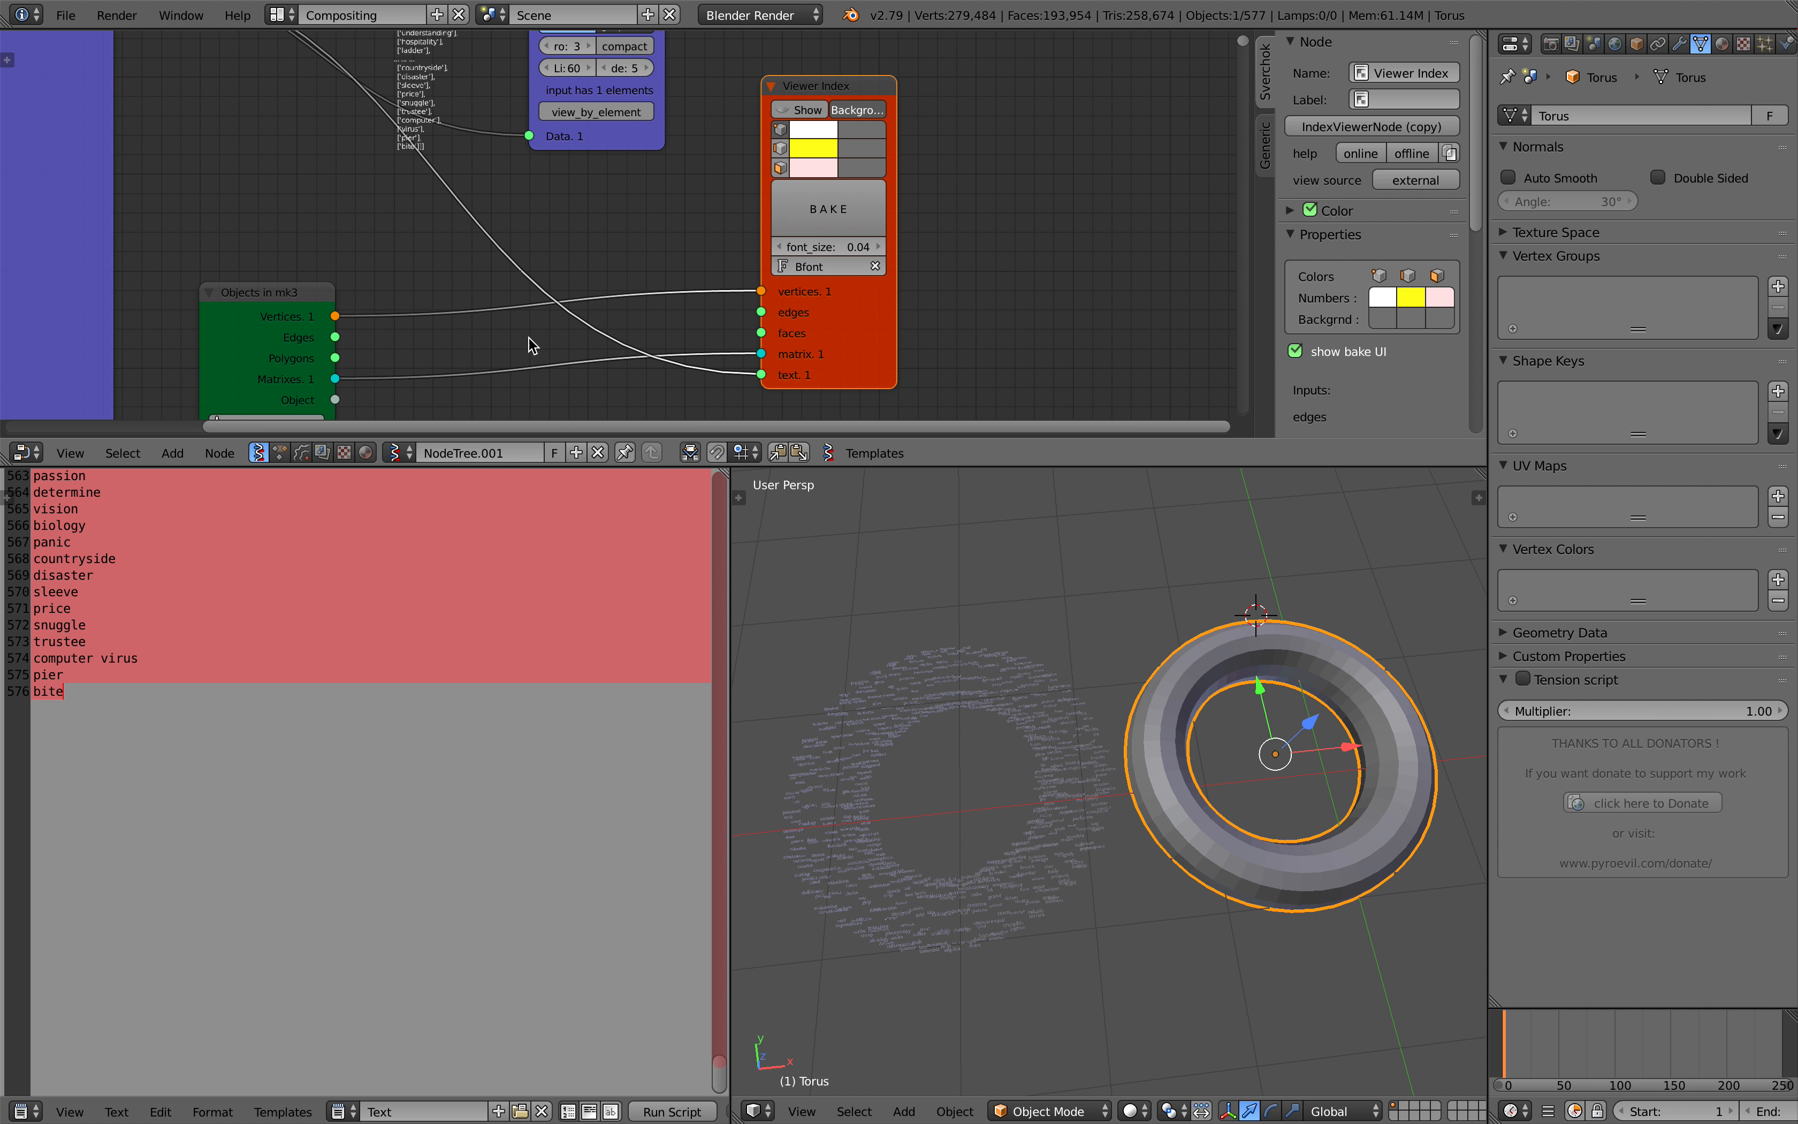
pyautogui.click(554, 453)
pyautogui.scroll(-1, 544, 301)
pyautogui.moveTo(544, 301); pyautogui.dragTo(811, 369, button='middle')
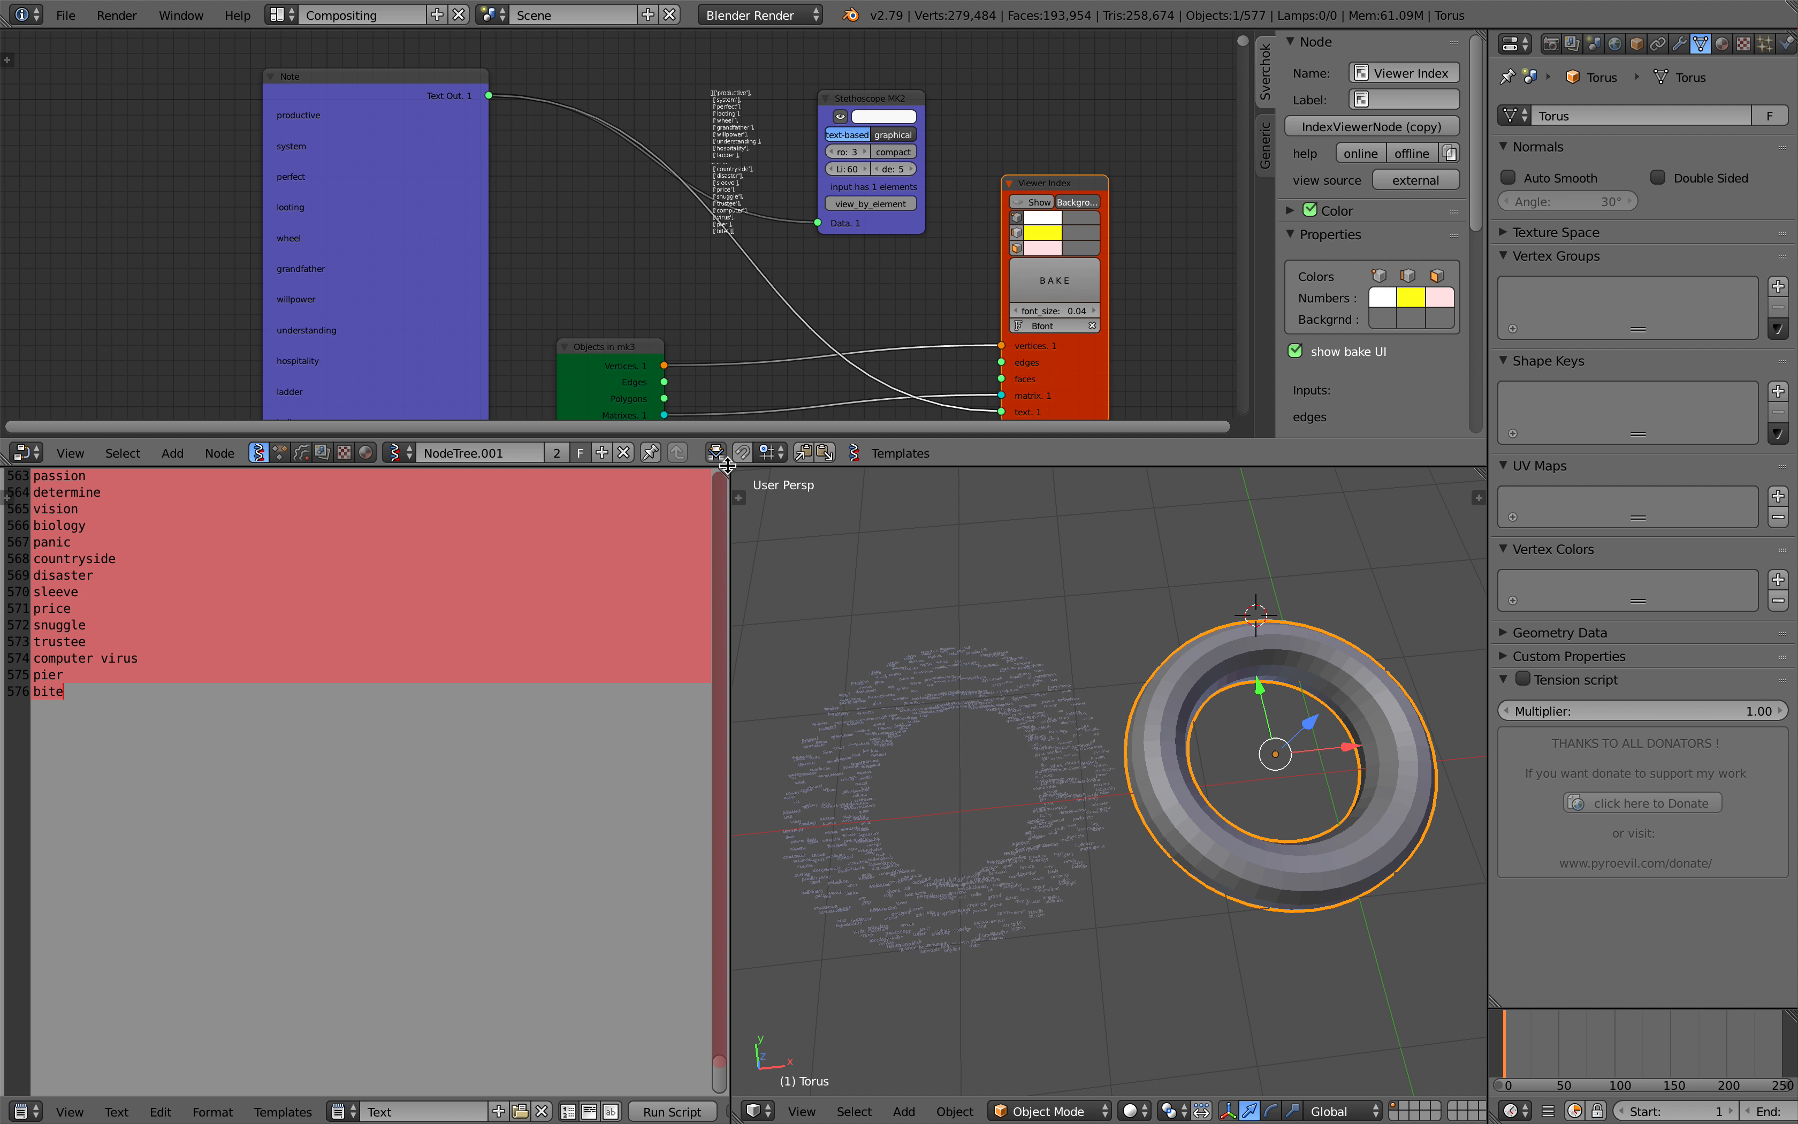
# - Enlarge the node editor area and select the Note node to show its properties
pyautogui.moveTo(792, 467); pyautogui.dragTo(799, 642)
pyautogui.moveTo(371, 357); pyautogui.dragTo(471, 193, button='middle')
pyautogui.moveTo(414, 134)
pyautogui.mouseDown()
pyautogui.moveTo(384, 134)
pyautogui.moveTo(420, 127)
pyautogui.mouseUp()
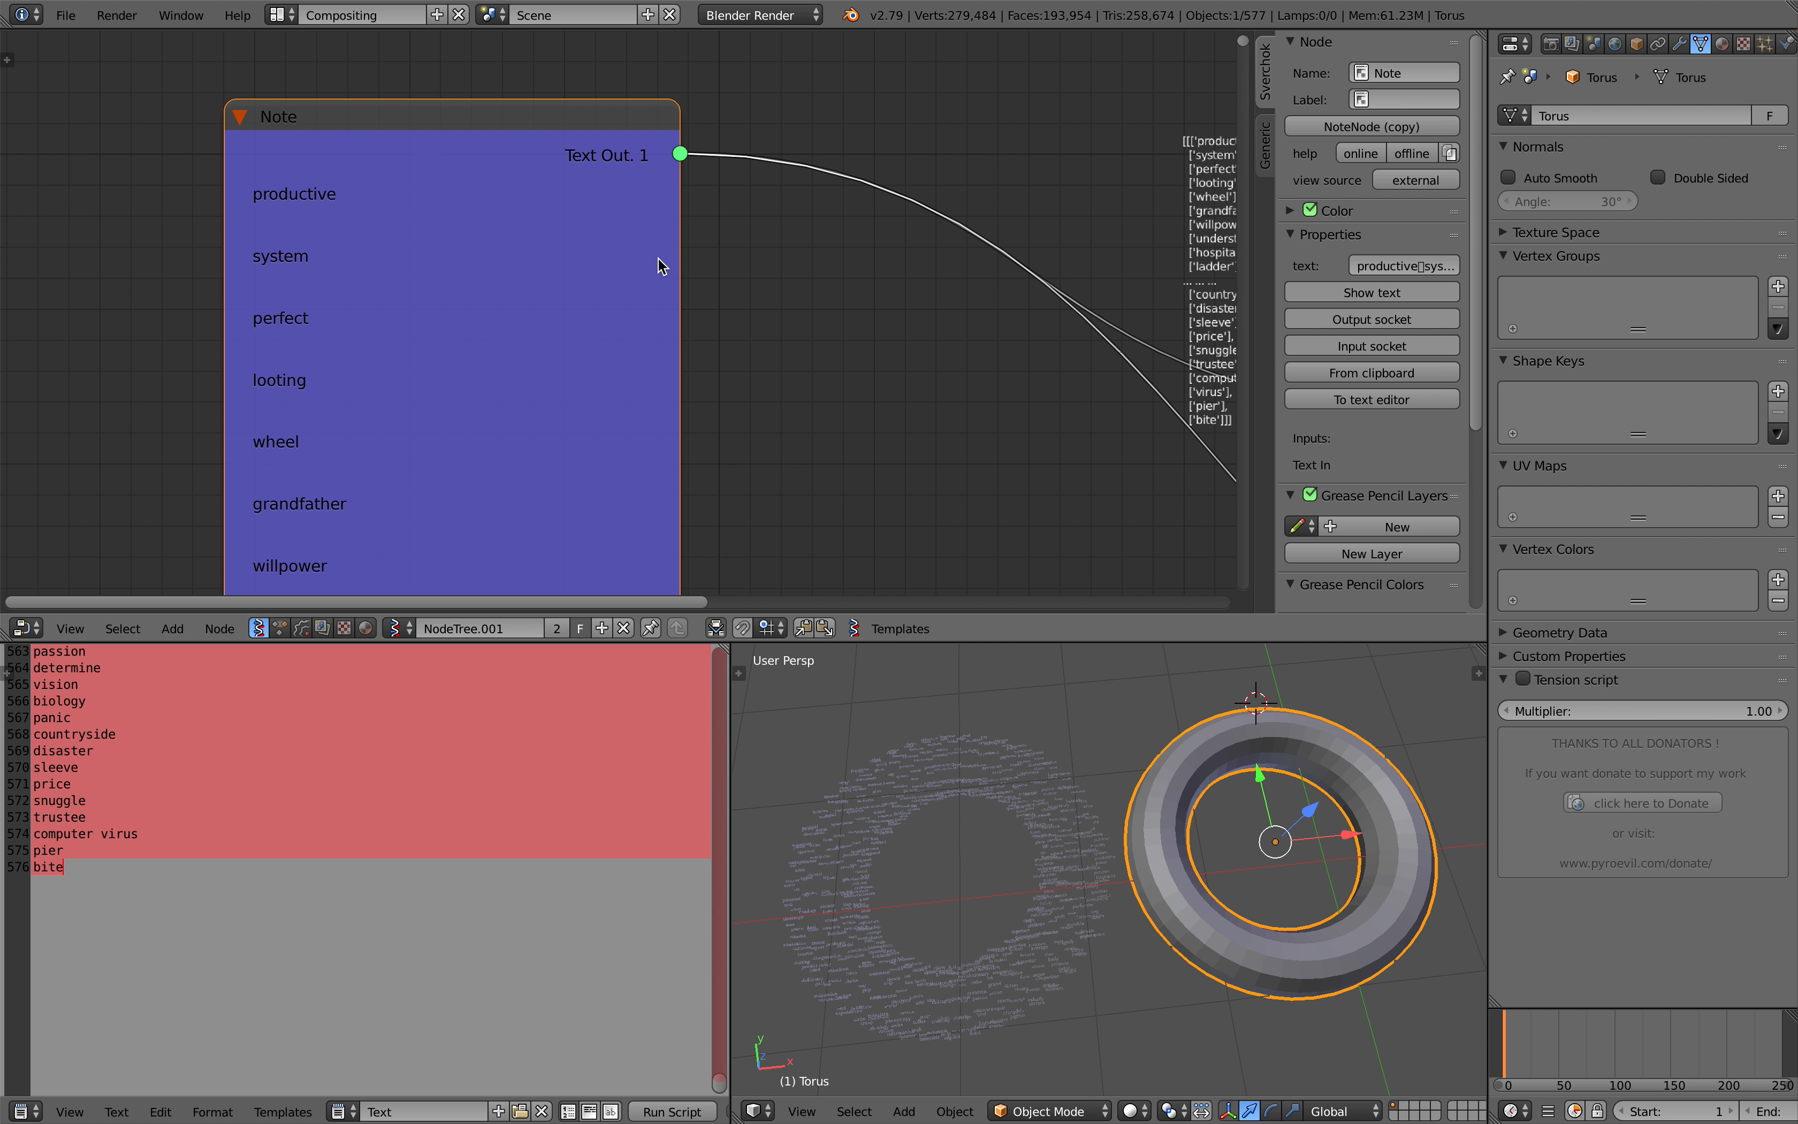
# - Insert a List Length node on the link between the Note node and the Stethoscope MK2 node
pyautogui.keyDown('ctrl'); pyautogui.moveTo(688, 464); pyautogui.dragTo(660, 484, button='middle'); pyautogui.keyUp('ctrl')
pyautogui.moveTo(660, 484); pyautogui.dragTo(518, 426, button='middle')
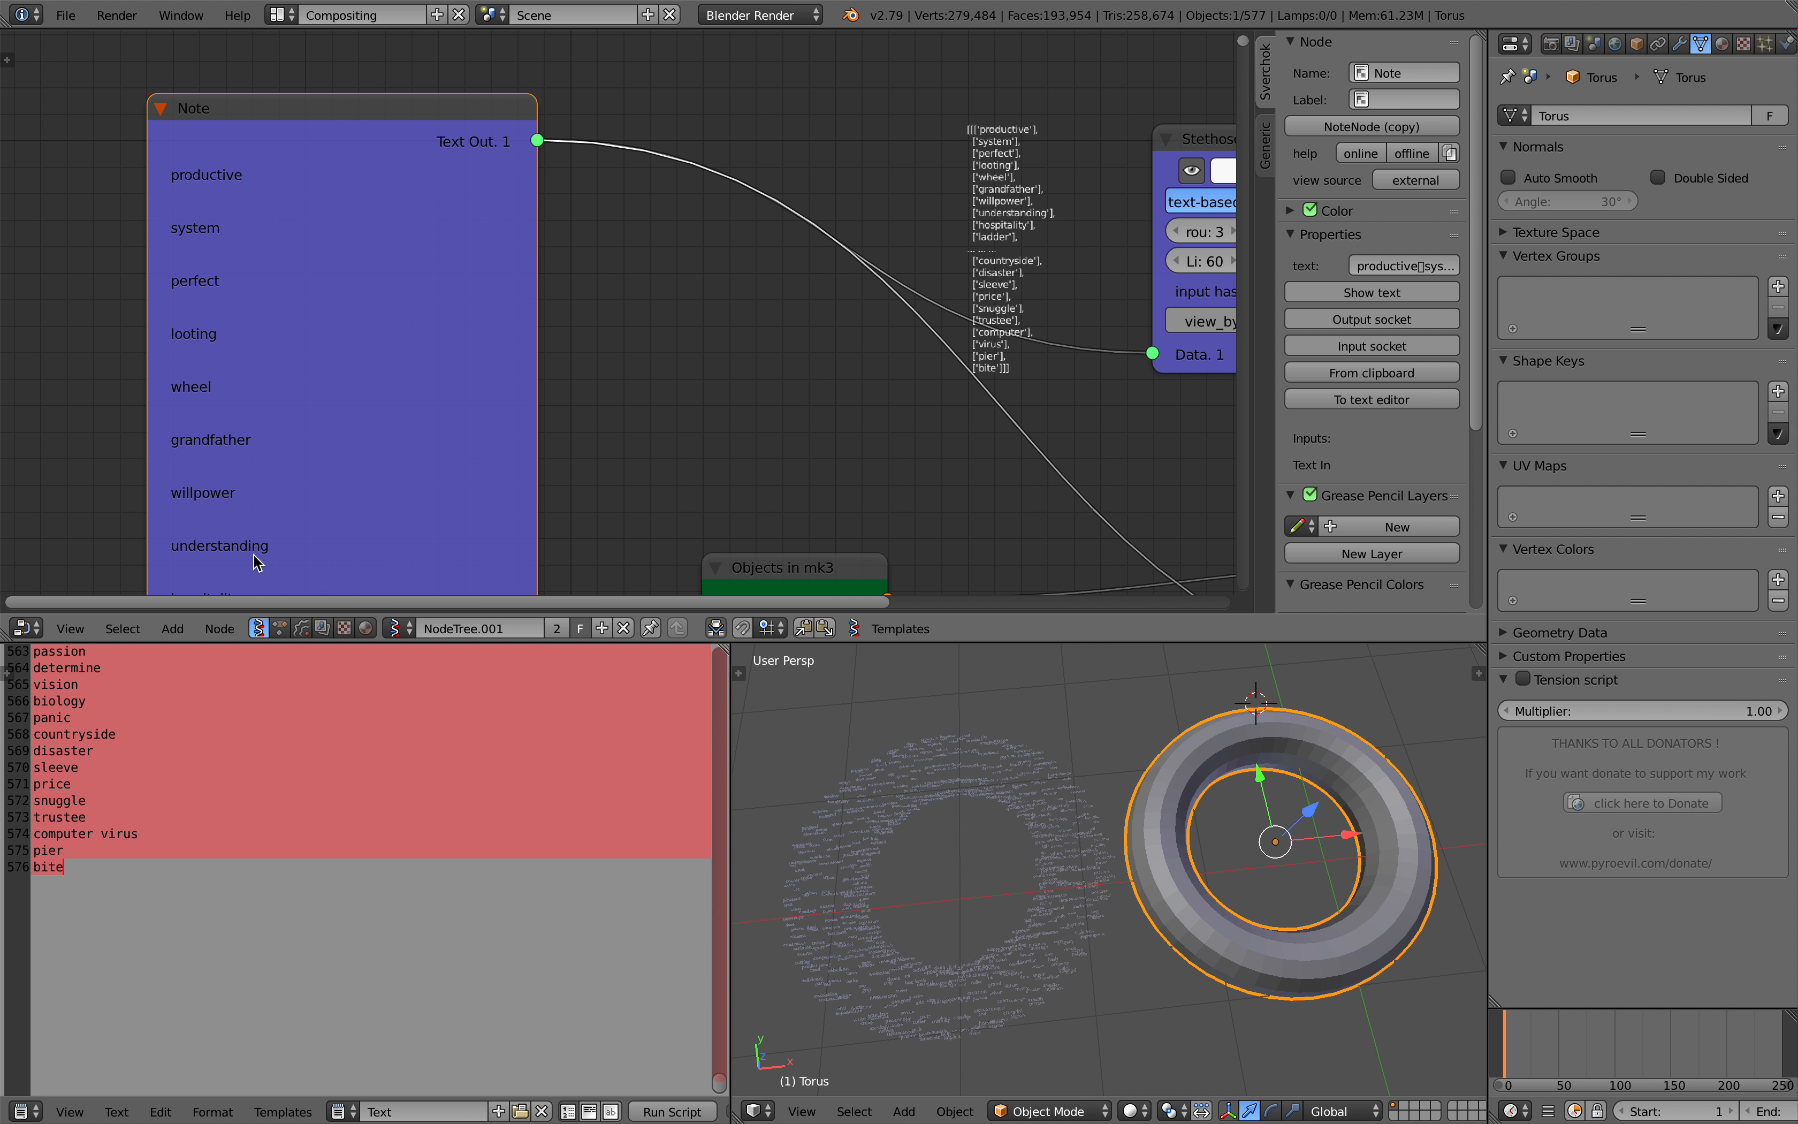
pyautogui.moveTo(499, 458); pyautogui.dragTo(546, 371, button='middle')
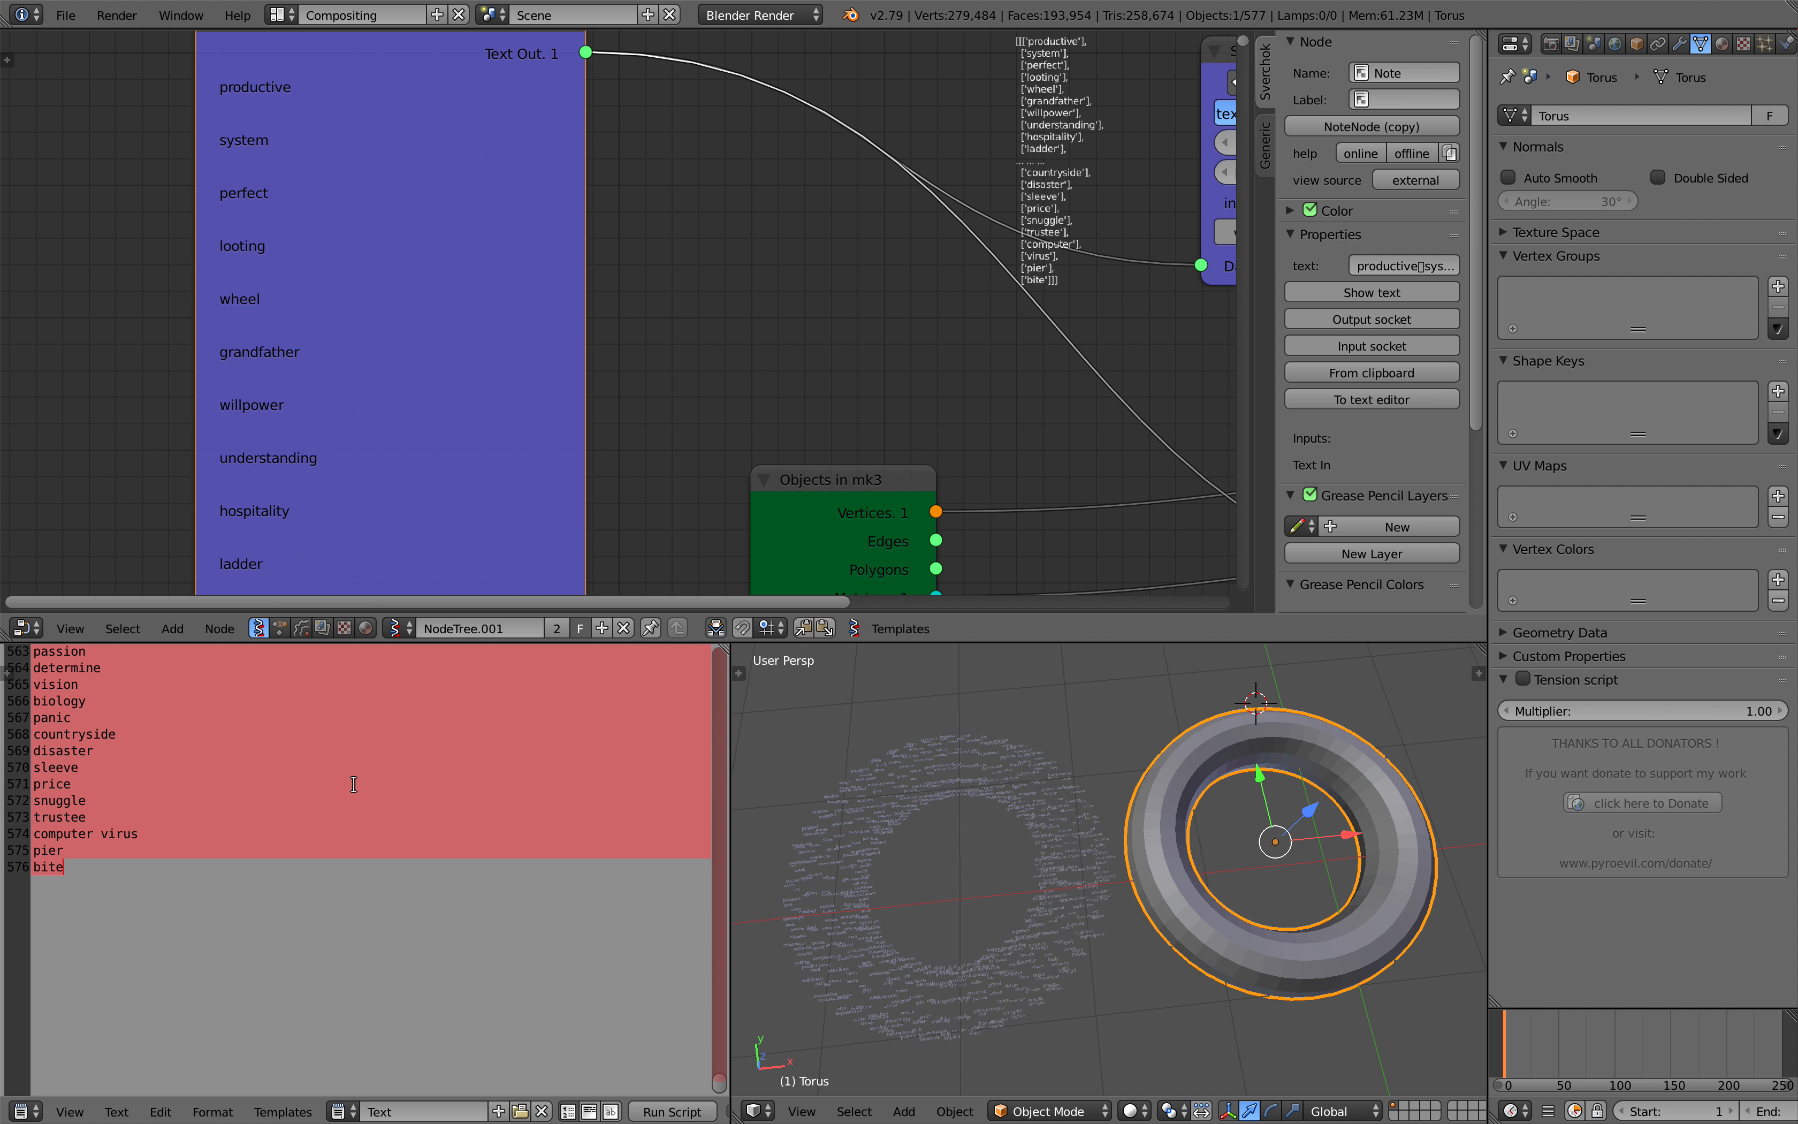
pyautogui.moveTo(588, 271); pyautogui.dragTo(365, 341, button='middle')
pyautogui.scroll(-2, 468, 316)
pyautogui.moveTo(623, 221); pyautogui.dragTo(602, 297, button='middle')
pyautogui.scroll(3, 605, 298)
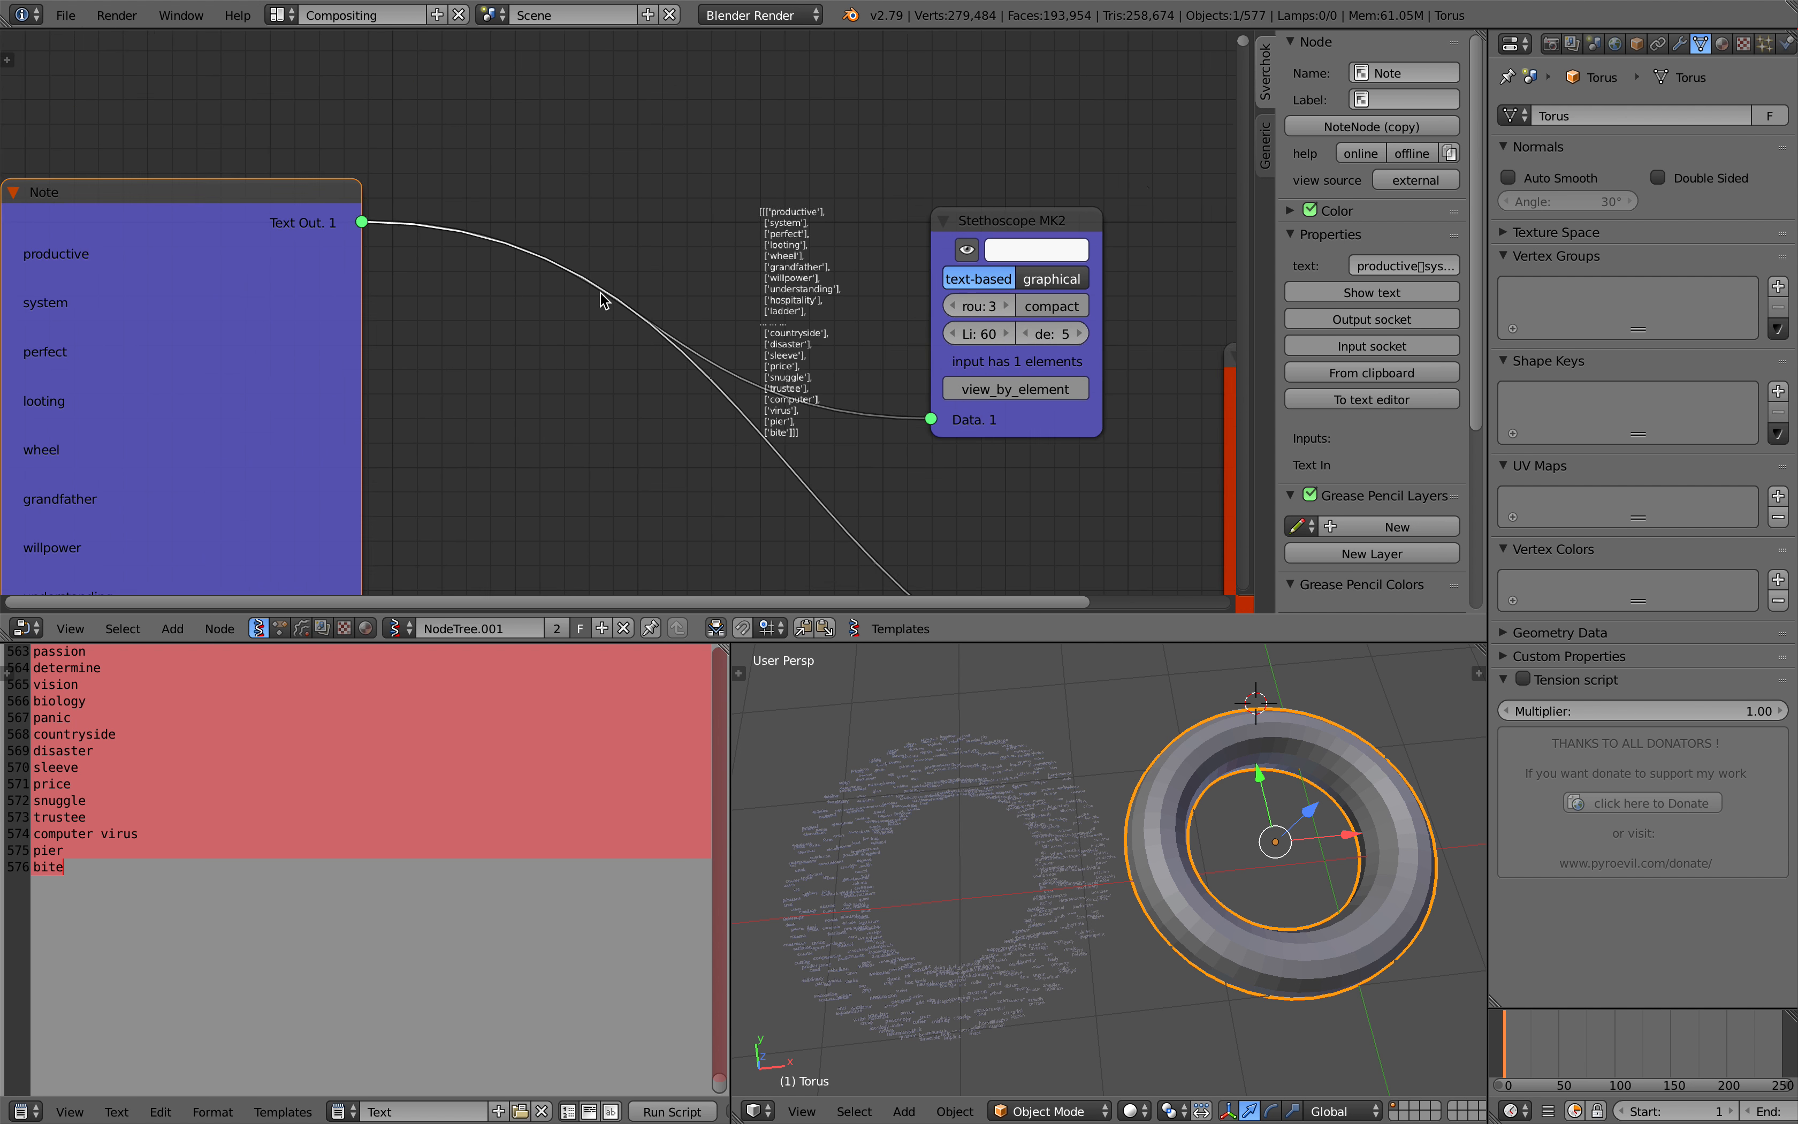
pyautogui.hotkey('alt', 'space')
pyautogui.write('list l')
pyautogui.press('Return')
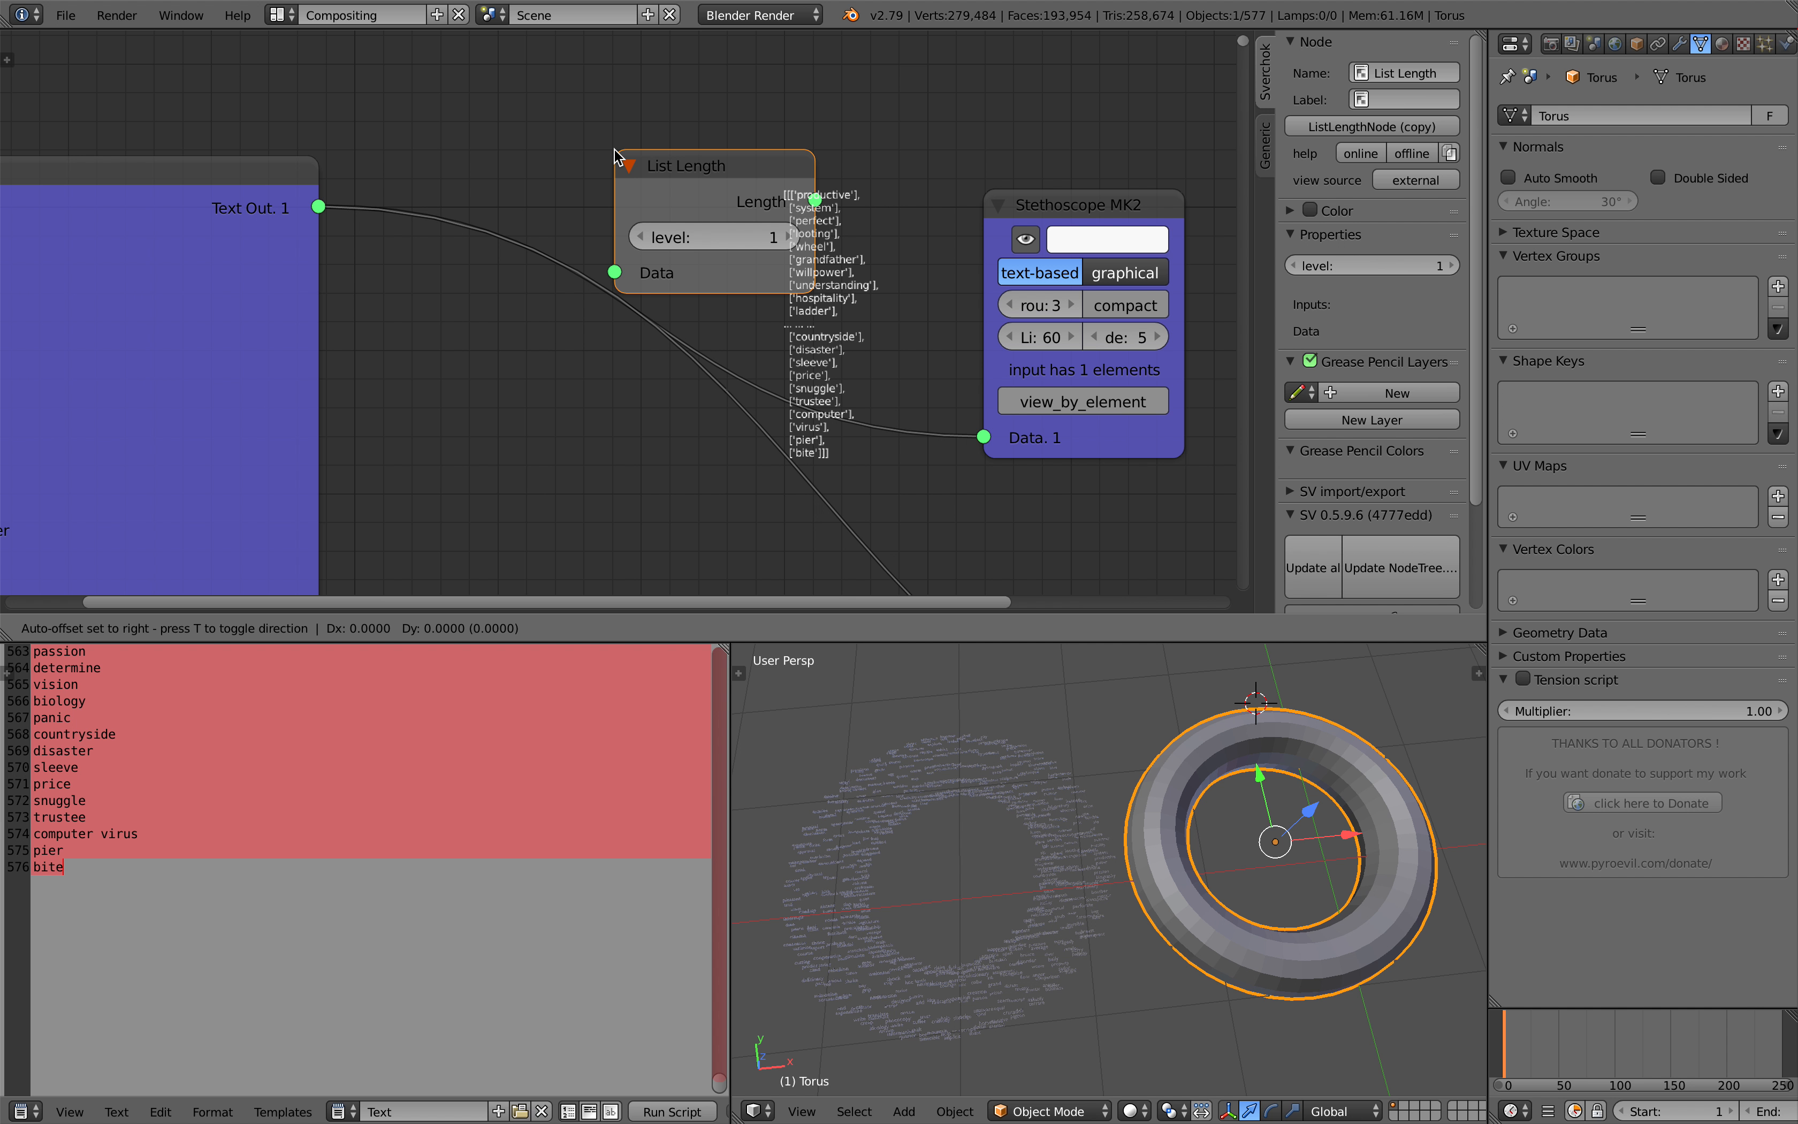
pyautogui.click(750, 260)
pyautogui.moveTo(750, 260); pyautogui.dragTo(740, 246)
# - Compare the List Length output with the numbered lines of the word list in the text editor
pyautogui.scroll(1, 644, 264)
pyautogui.moveTo(644, 264); pyautogui.dragTo(566, 335, button='middle')
pyautogui.scroll(6, 747, 306)
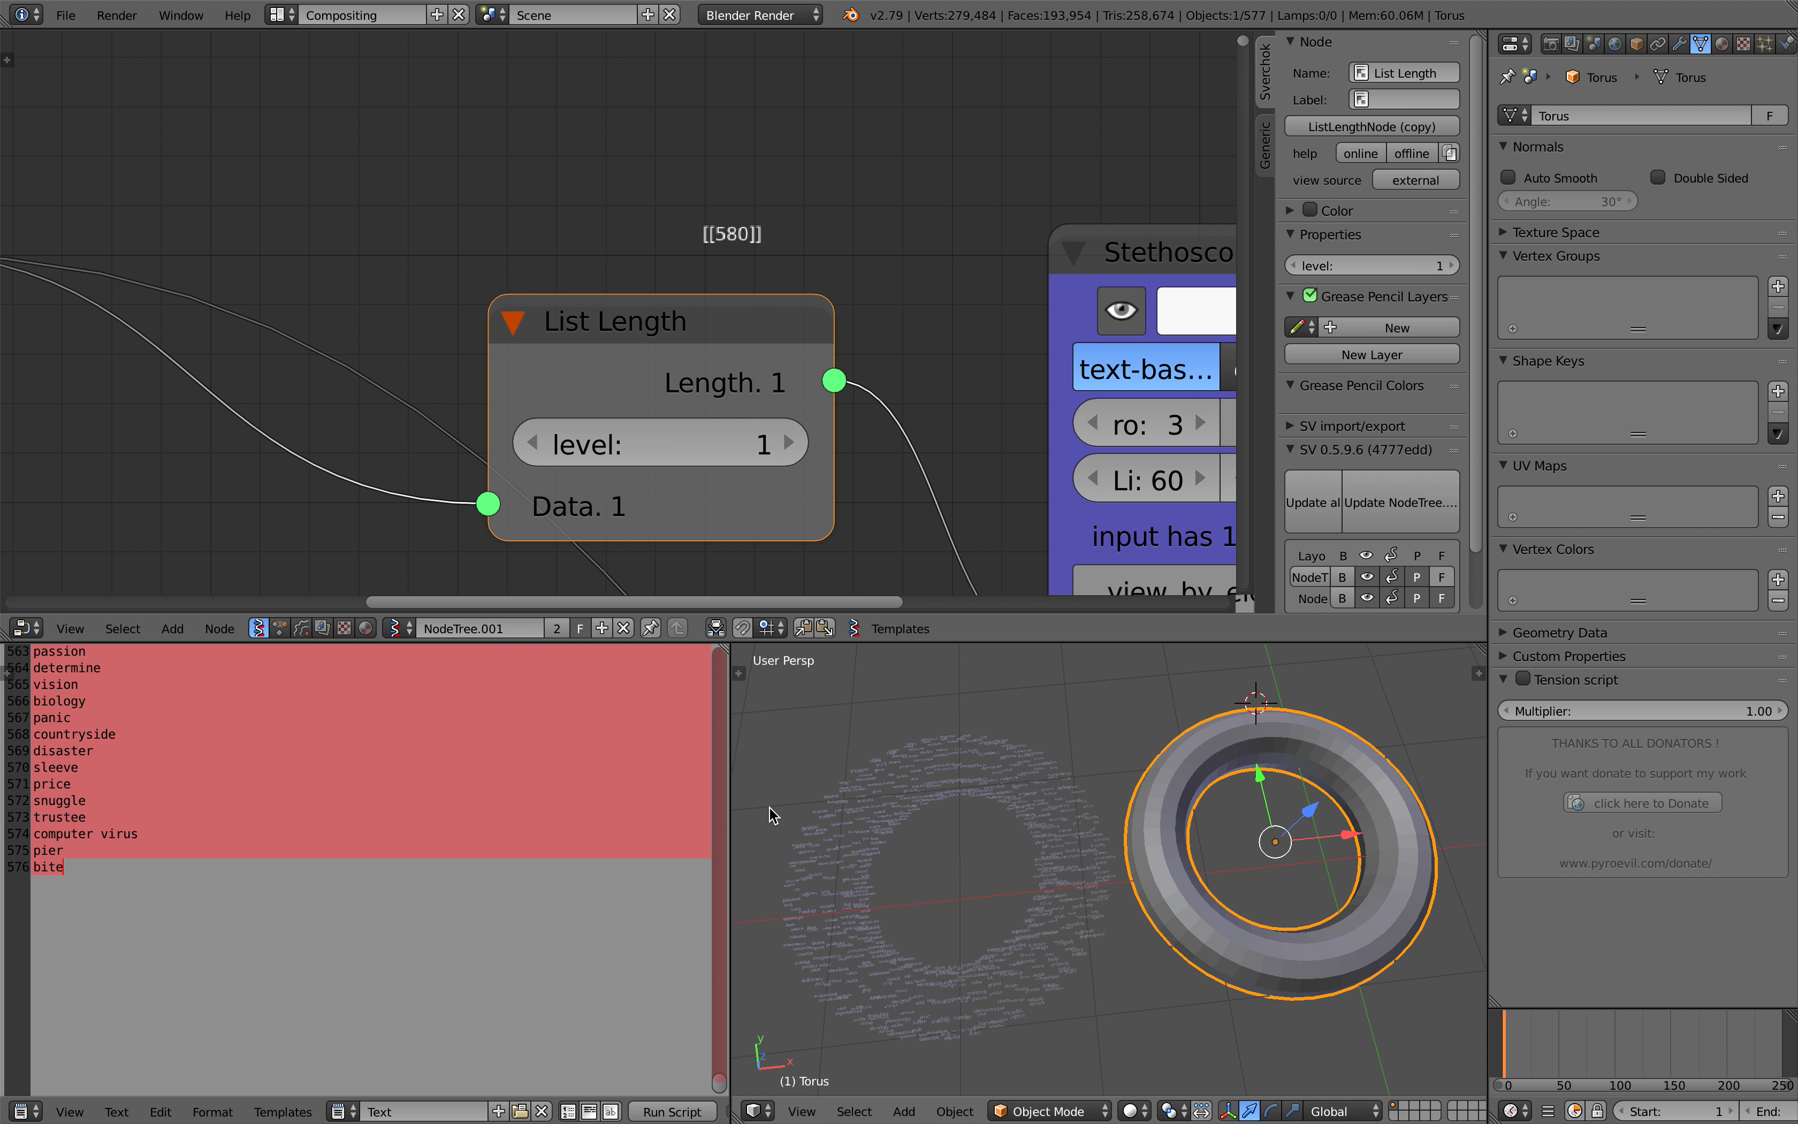
pyautogui.moveTo(719, 1082); pyautogui.dragTo(780, 1070)
pyautogui.scroll(-3, 891, 353)
pyautogui.moveTo(891, 353); pyautogui.dragTo(329, 92, button='middle')
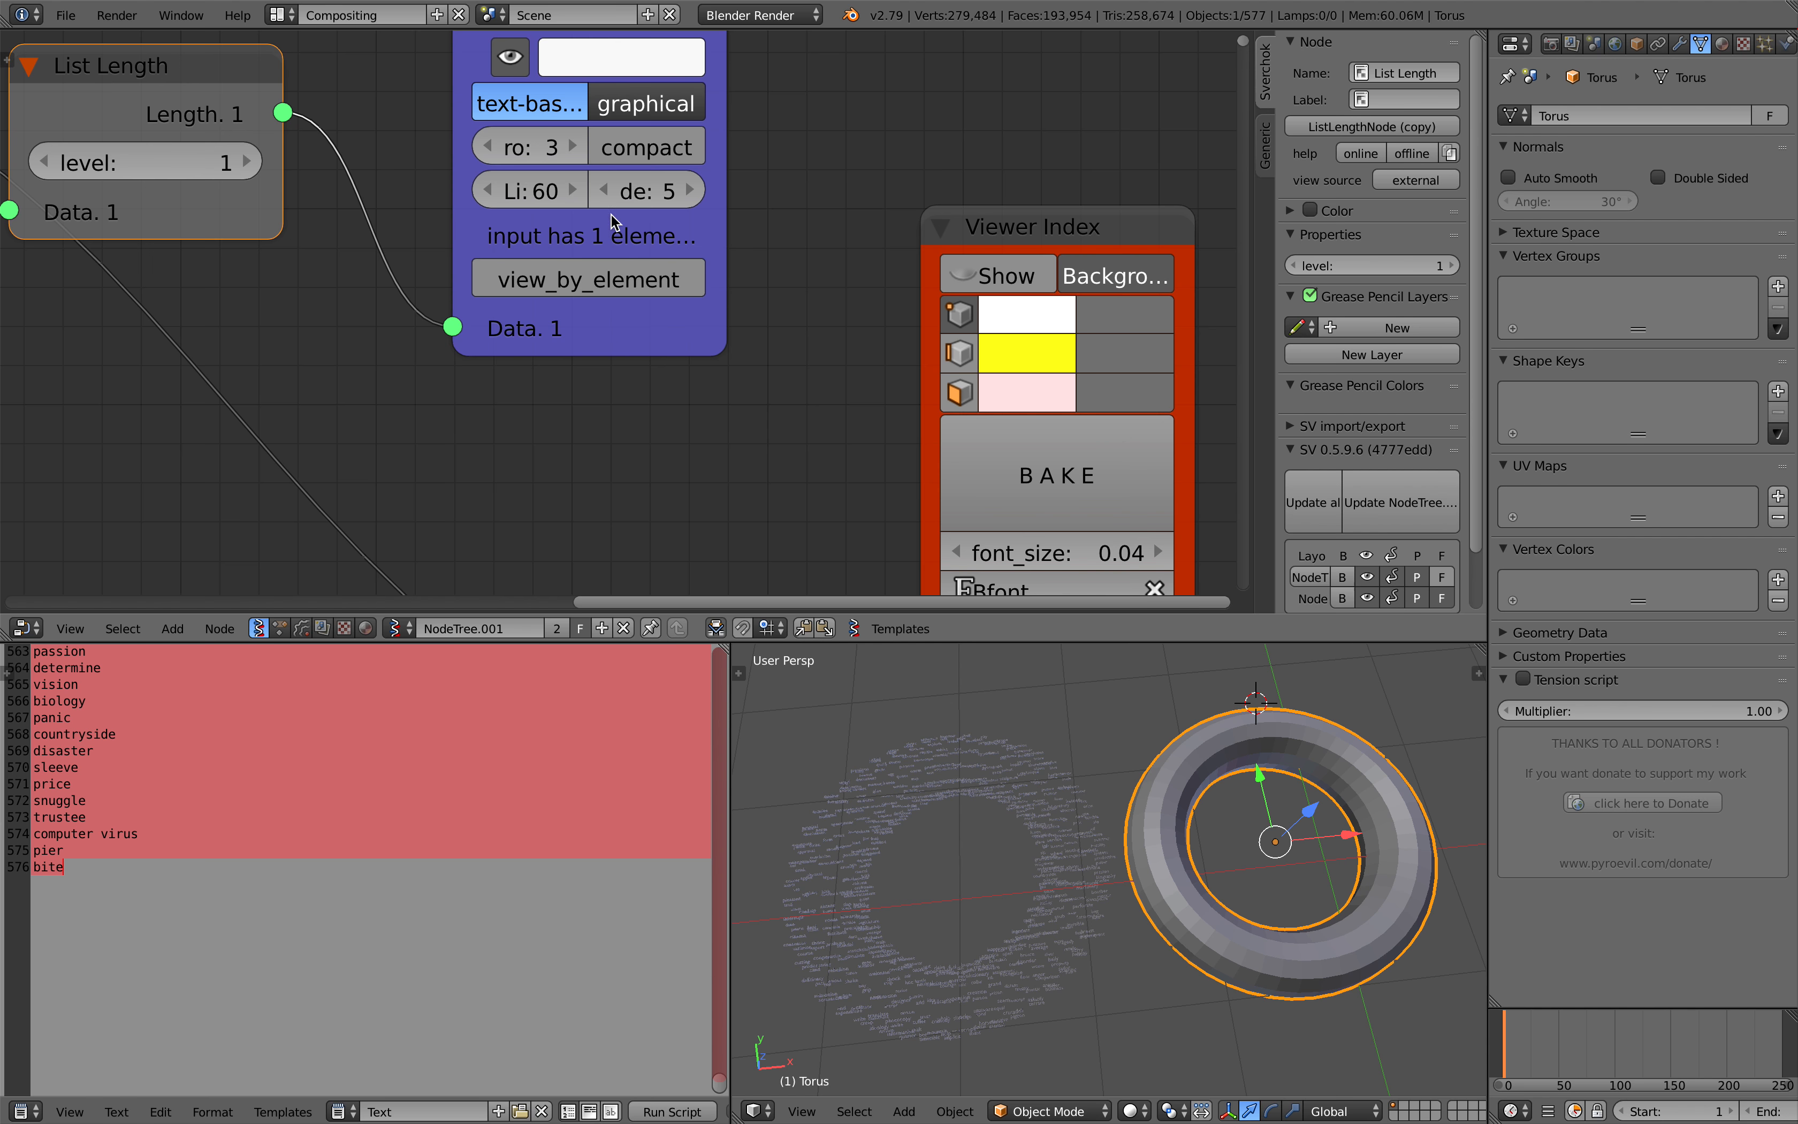
pyautogui.scroll(-4, 1075, 312)
pyautogui.moveTo(1076, 312); pyautogui.dragTo(730, 281, button='middle')
pyautogui.scroll(-4, 528, 325)
pyautogui.moveTo(518, 325); pyautogui.dragTo(782, 264, button='middle')
pyautogui.click(179, 803)
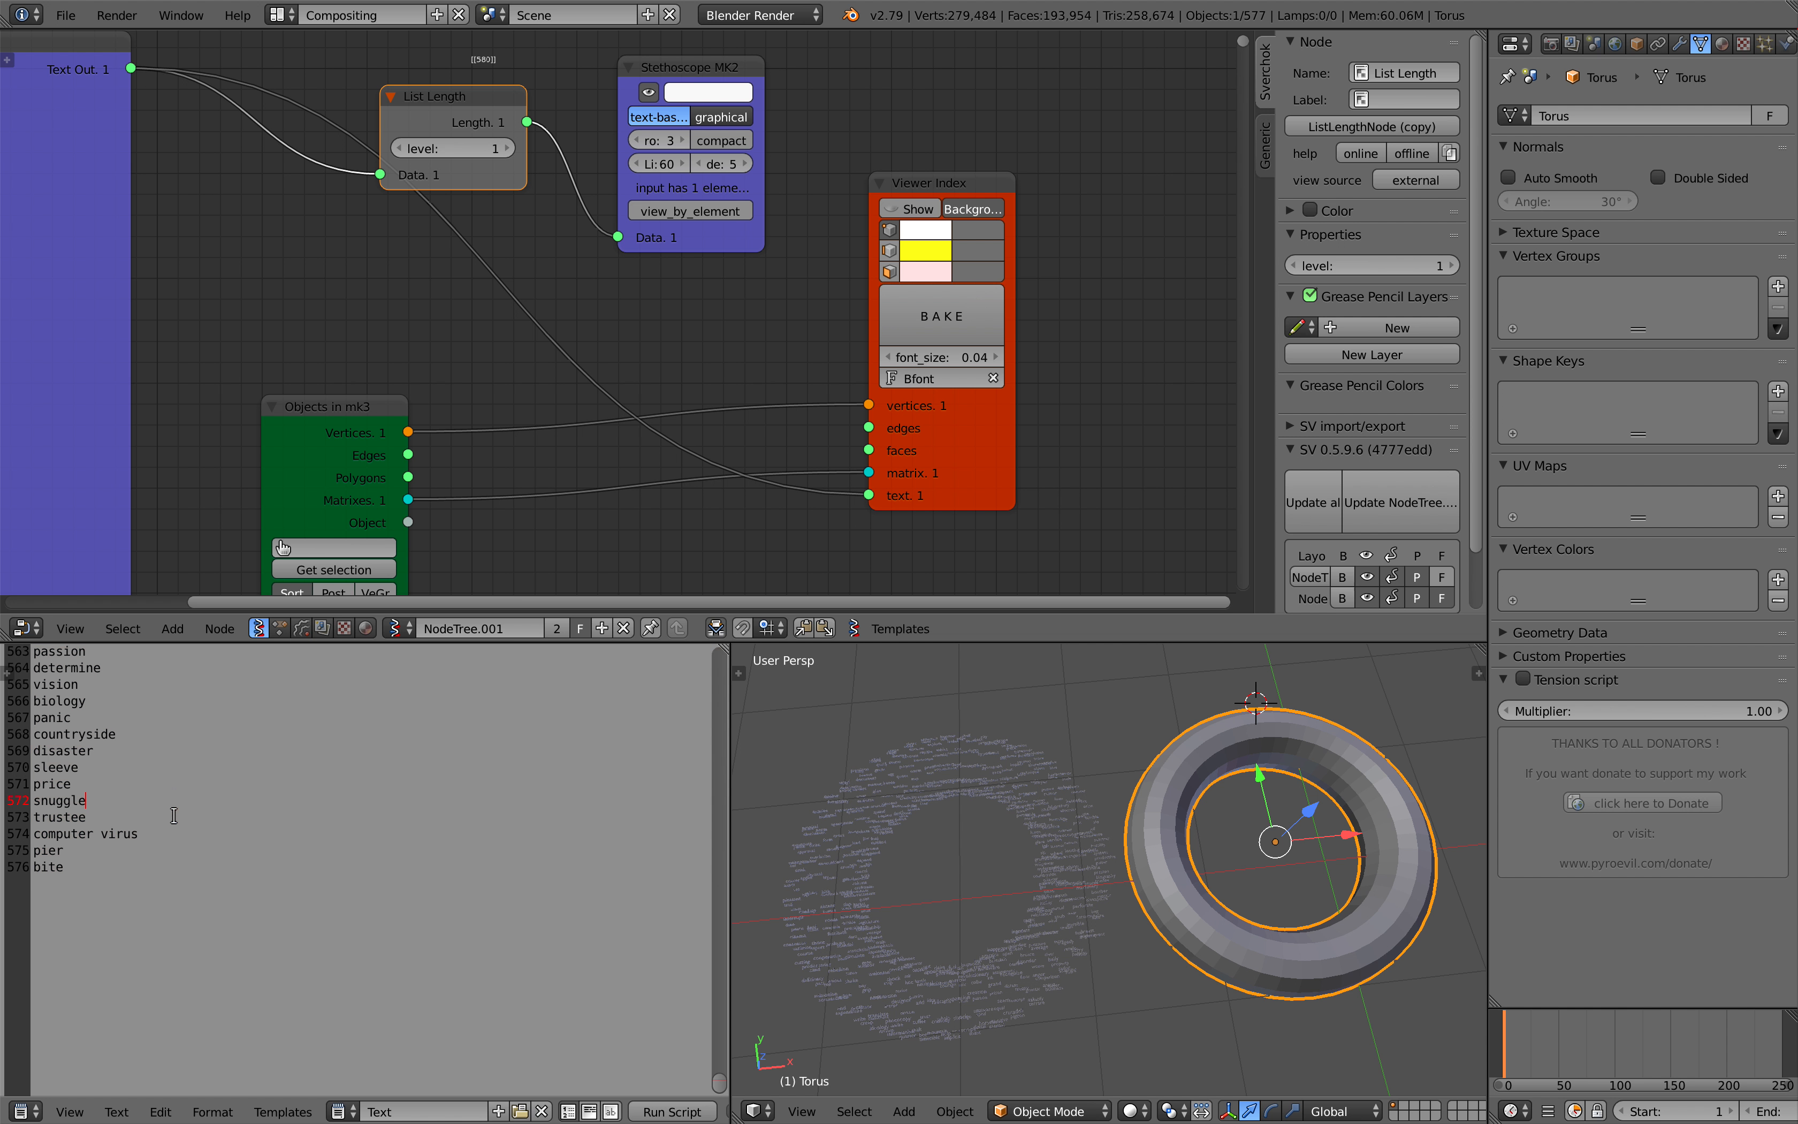
pyautogui.moveTo(270, 357); pyautogui.dragTo(673, 344, button='middle')
pyautogui.moveTo(524, 286); pyautogui.dragTo(547, 321, button='middle')
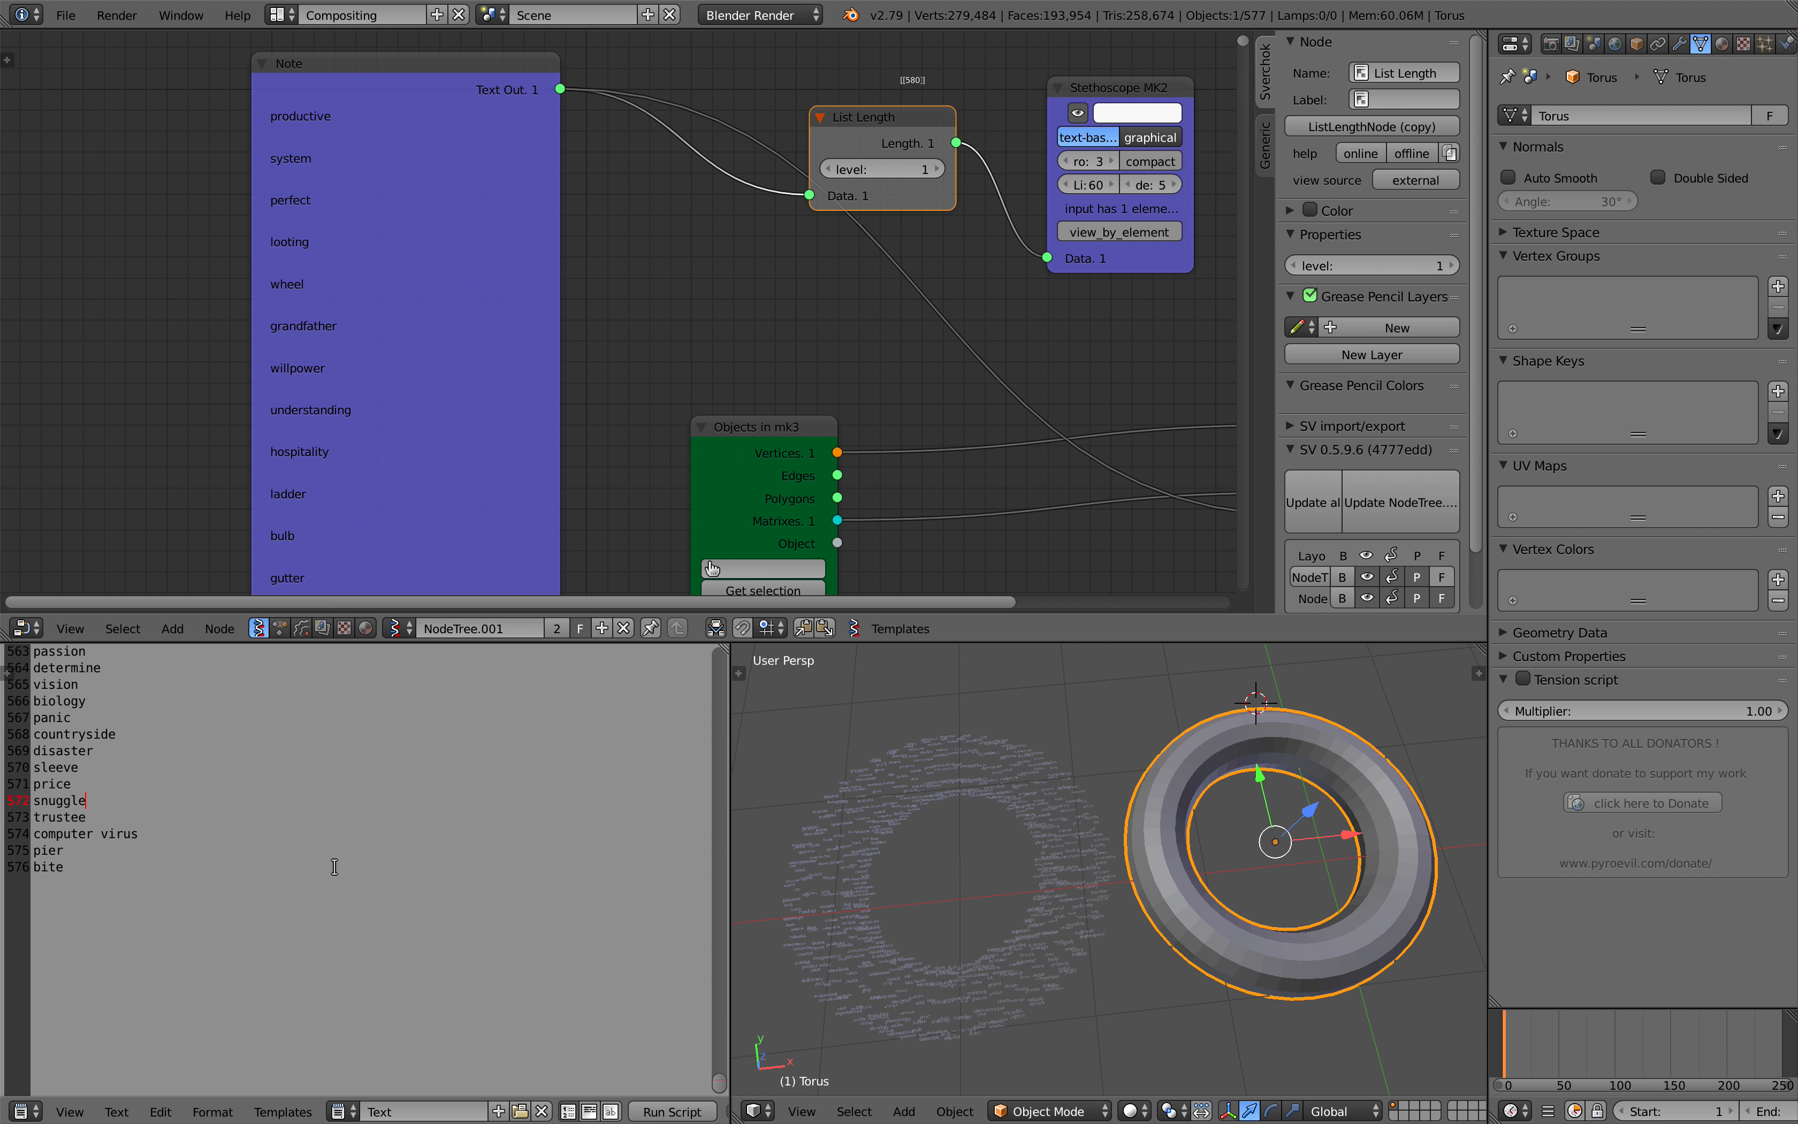
pyautogui.scroll(18, 333, 844)
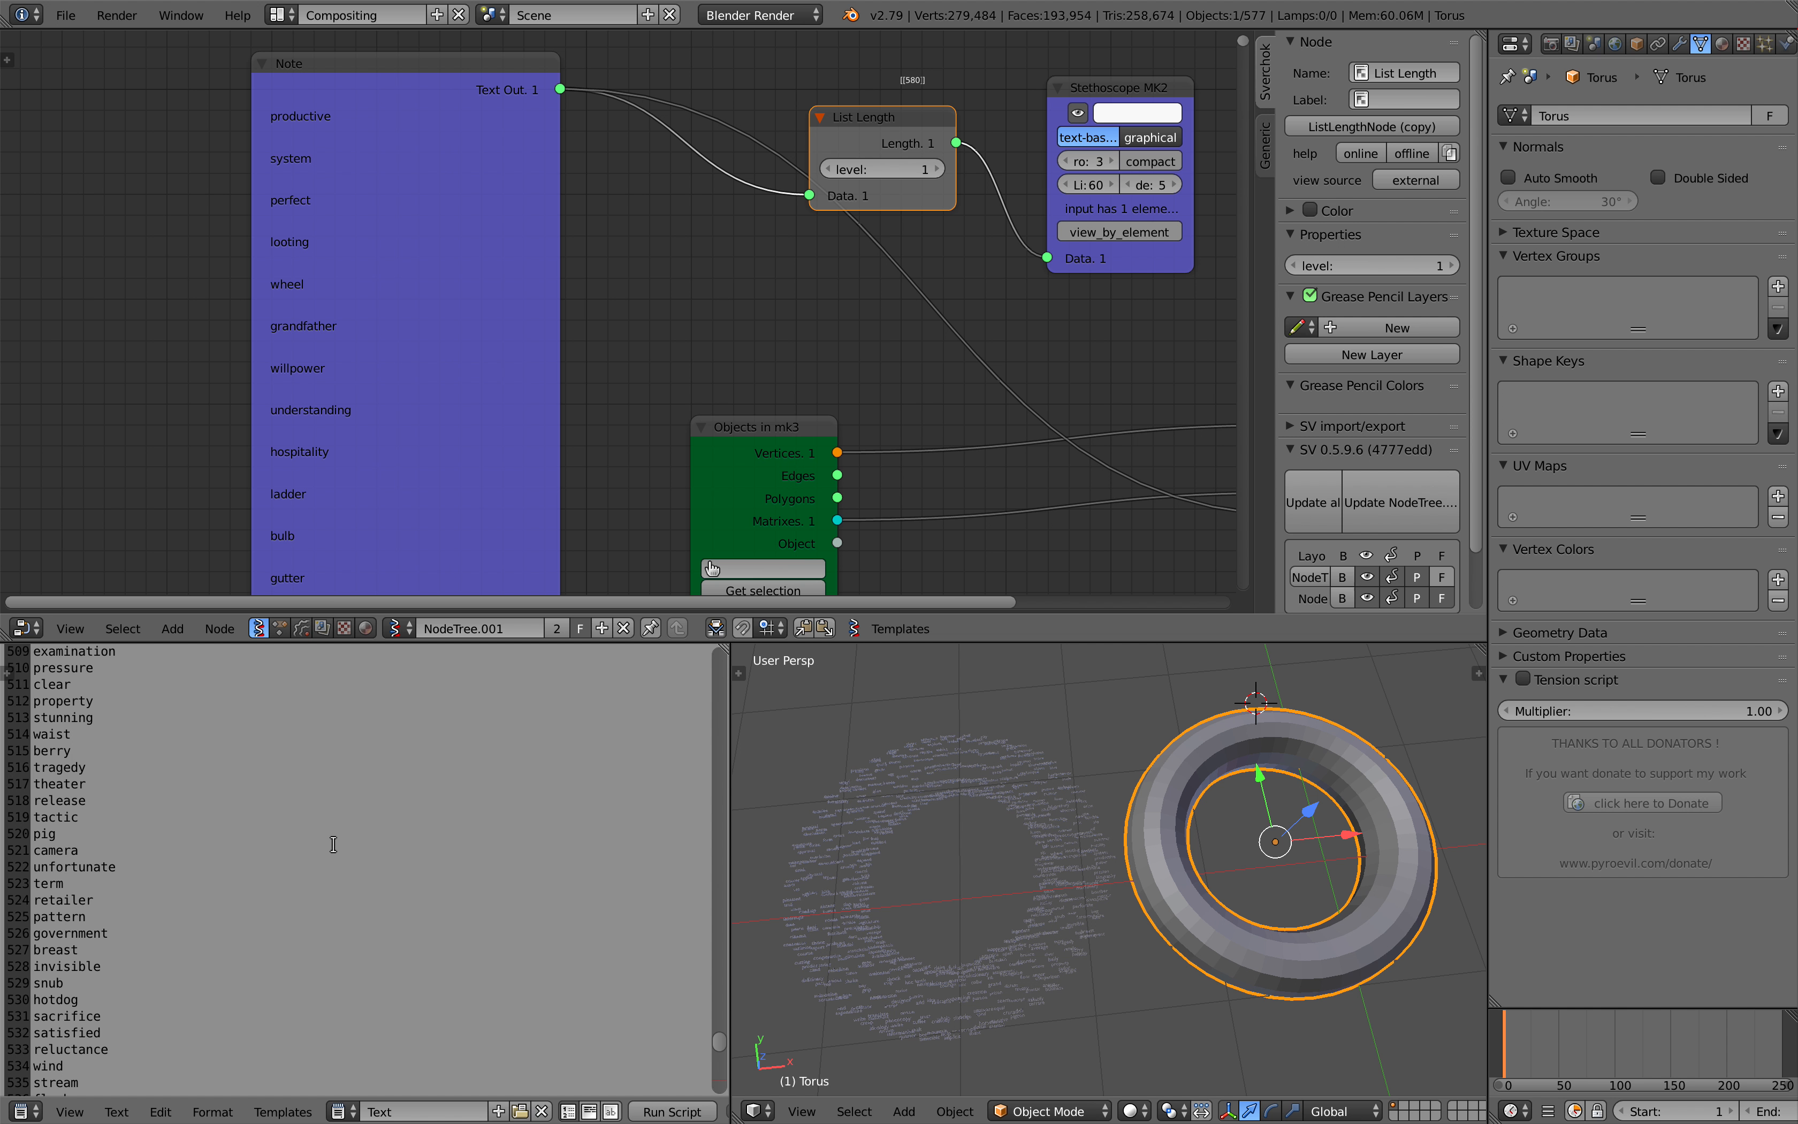
pyautogui.scroll(20, 333, 845)
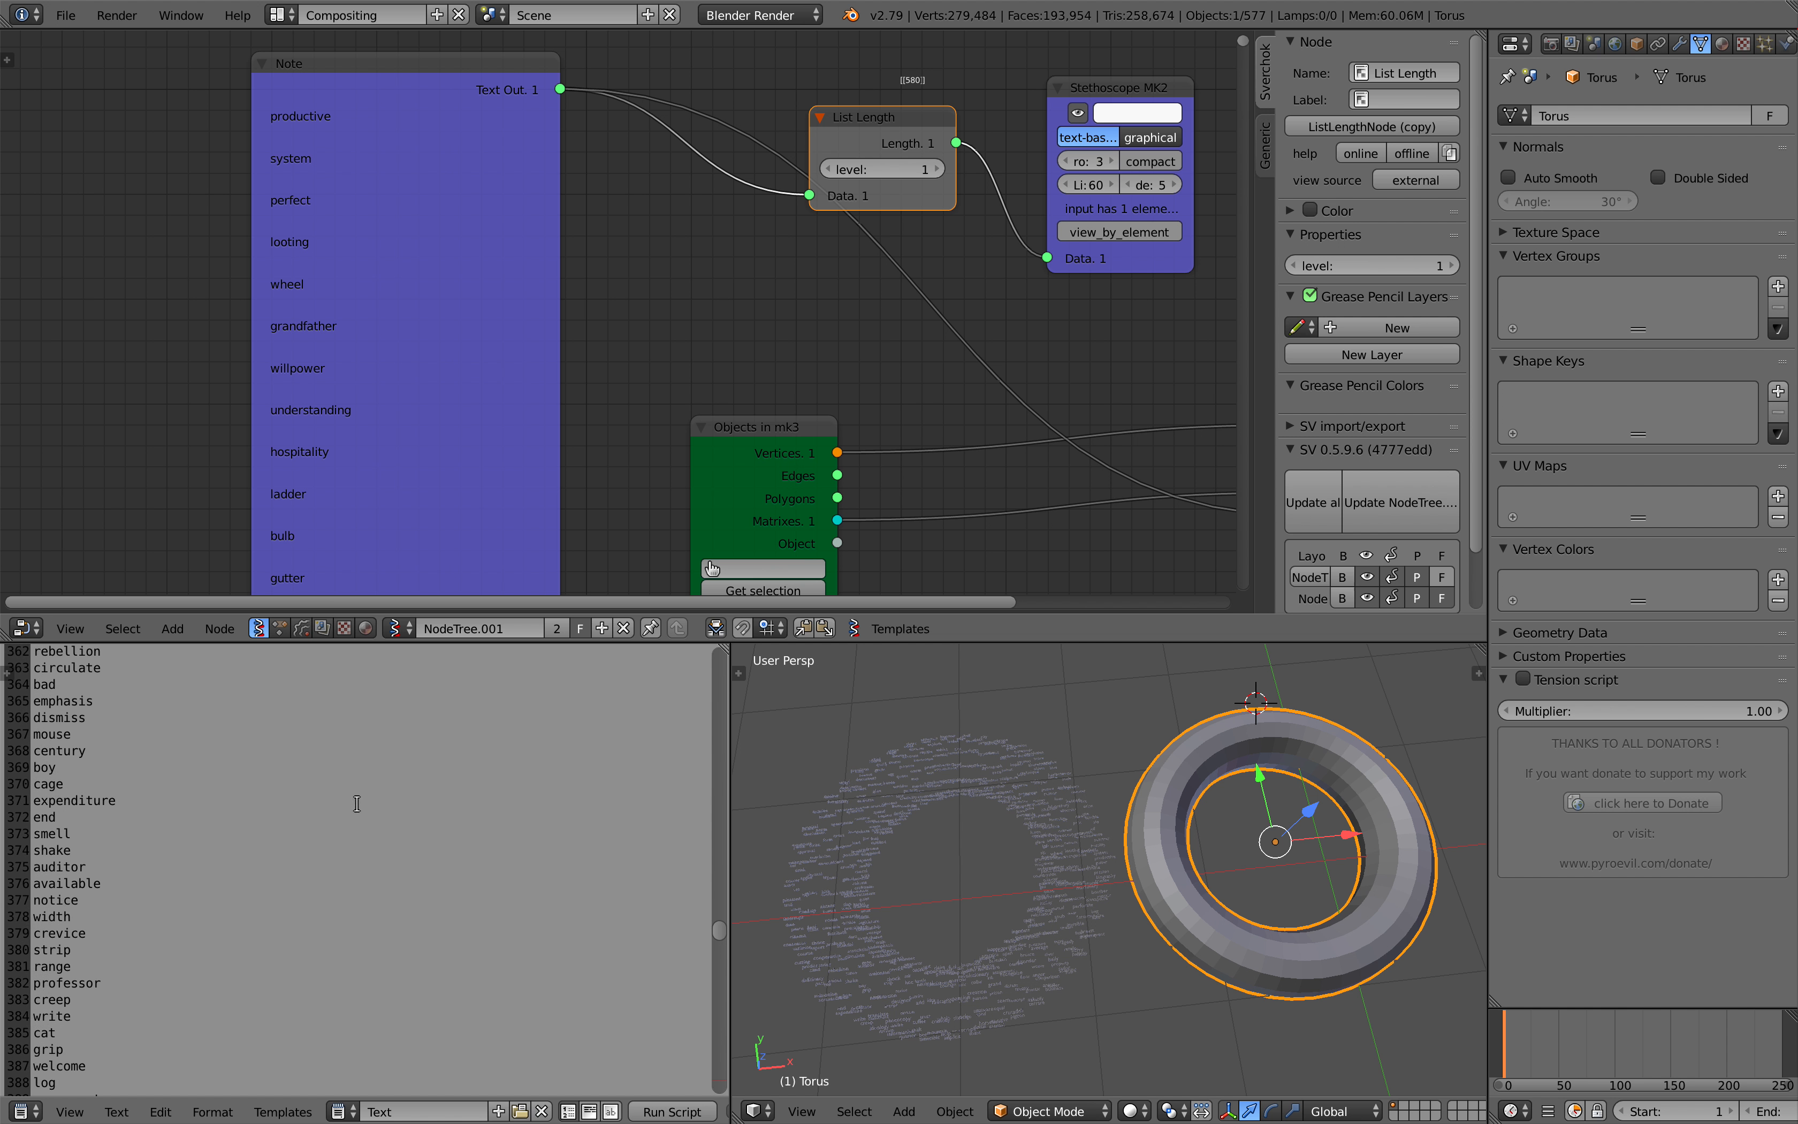
# - Add a Text in+ node beside the Note node and delete it again
pyautogui.scroll(-2, 479, 401)
pyautogui.moveTo(428, 372); pyautogui.dragTo(645, 365, button='middle')
pyautogui.scroll(4, 642, 283)
pyautogui.moveTo(586, 176); pyautogui.dragTo(572, 243)
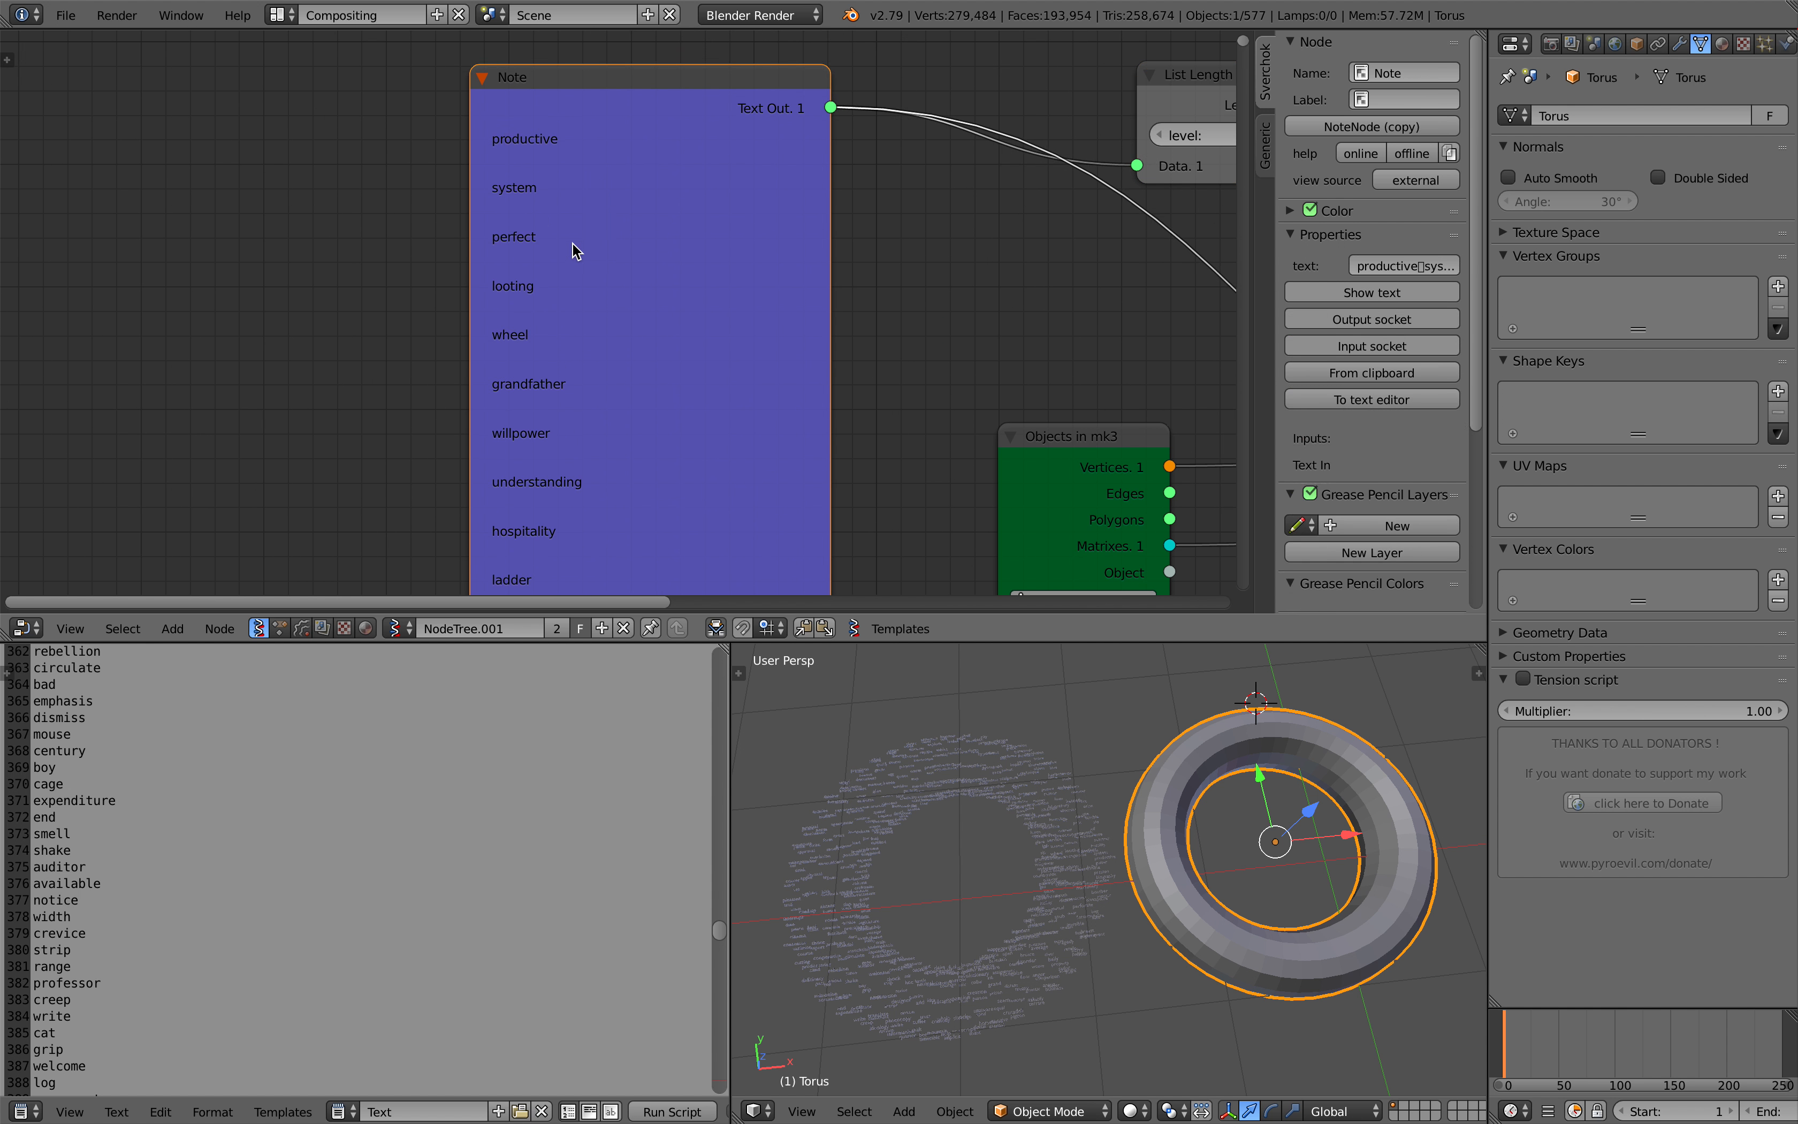
pyautogui.moveTo(557, 178); pyautogui.dragTo(622, 260, button='middle')
pyautogui.hotkey('shift', 'a')
pyautogui.click(288, 280)
pyautogui.write('tex')
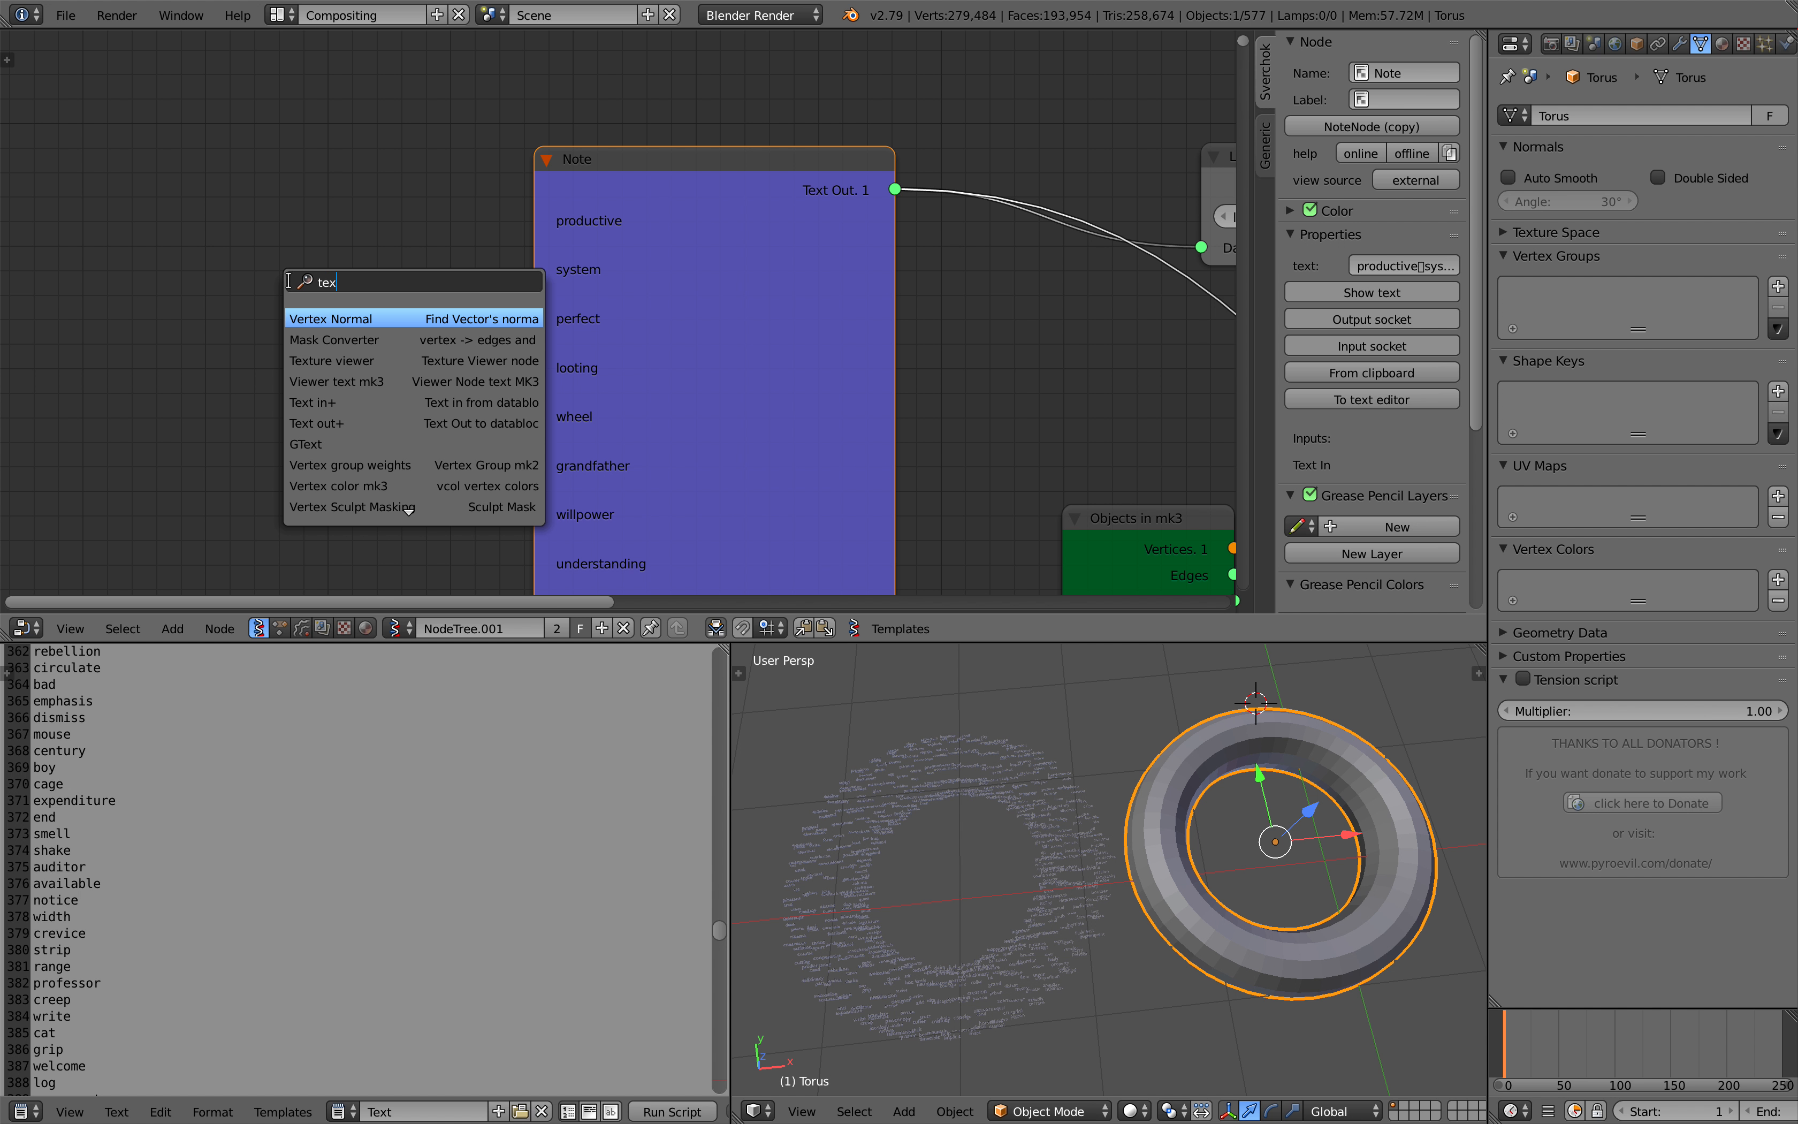
pyautogui.write('t')
pyautogui.click(344, 361)
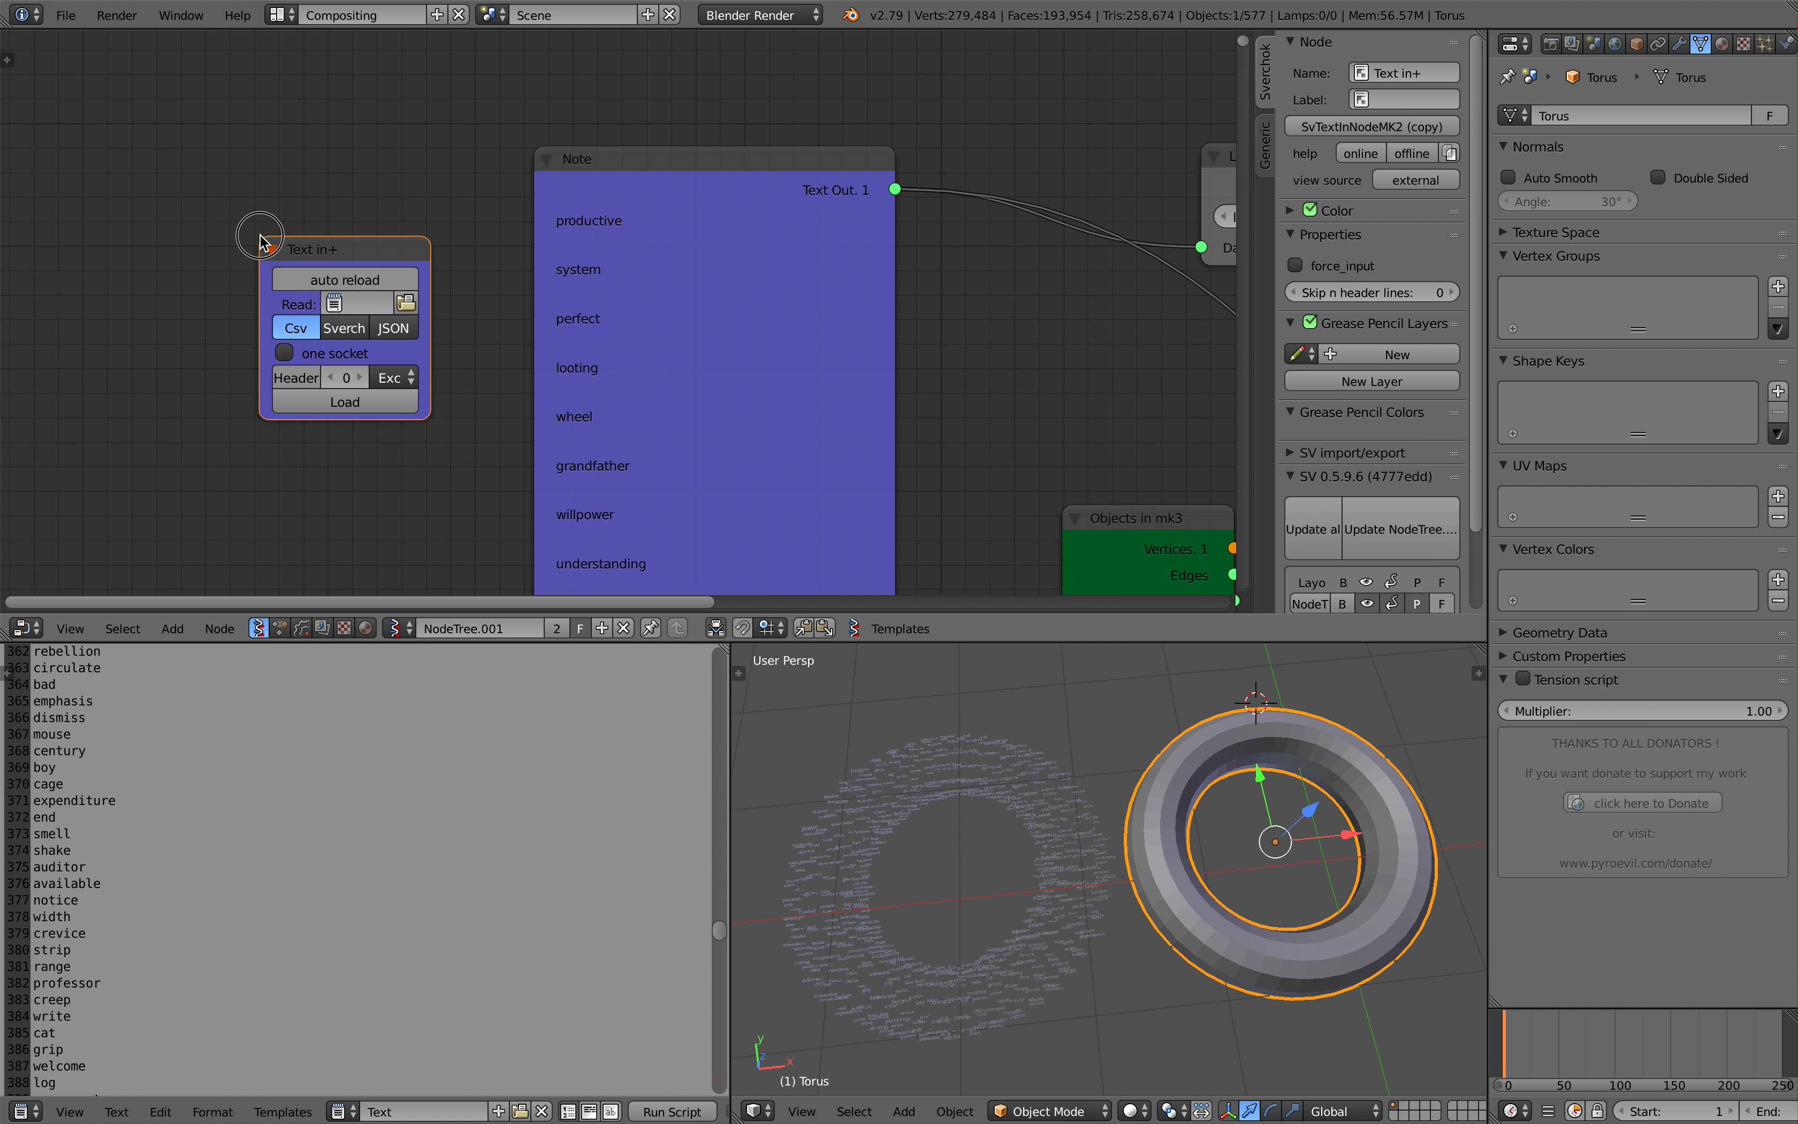
pyautogui.press('x')
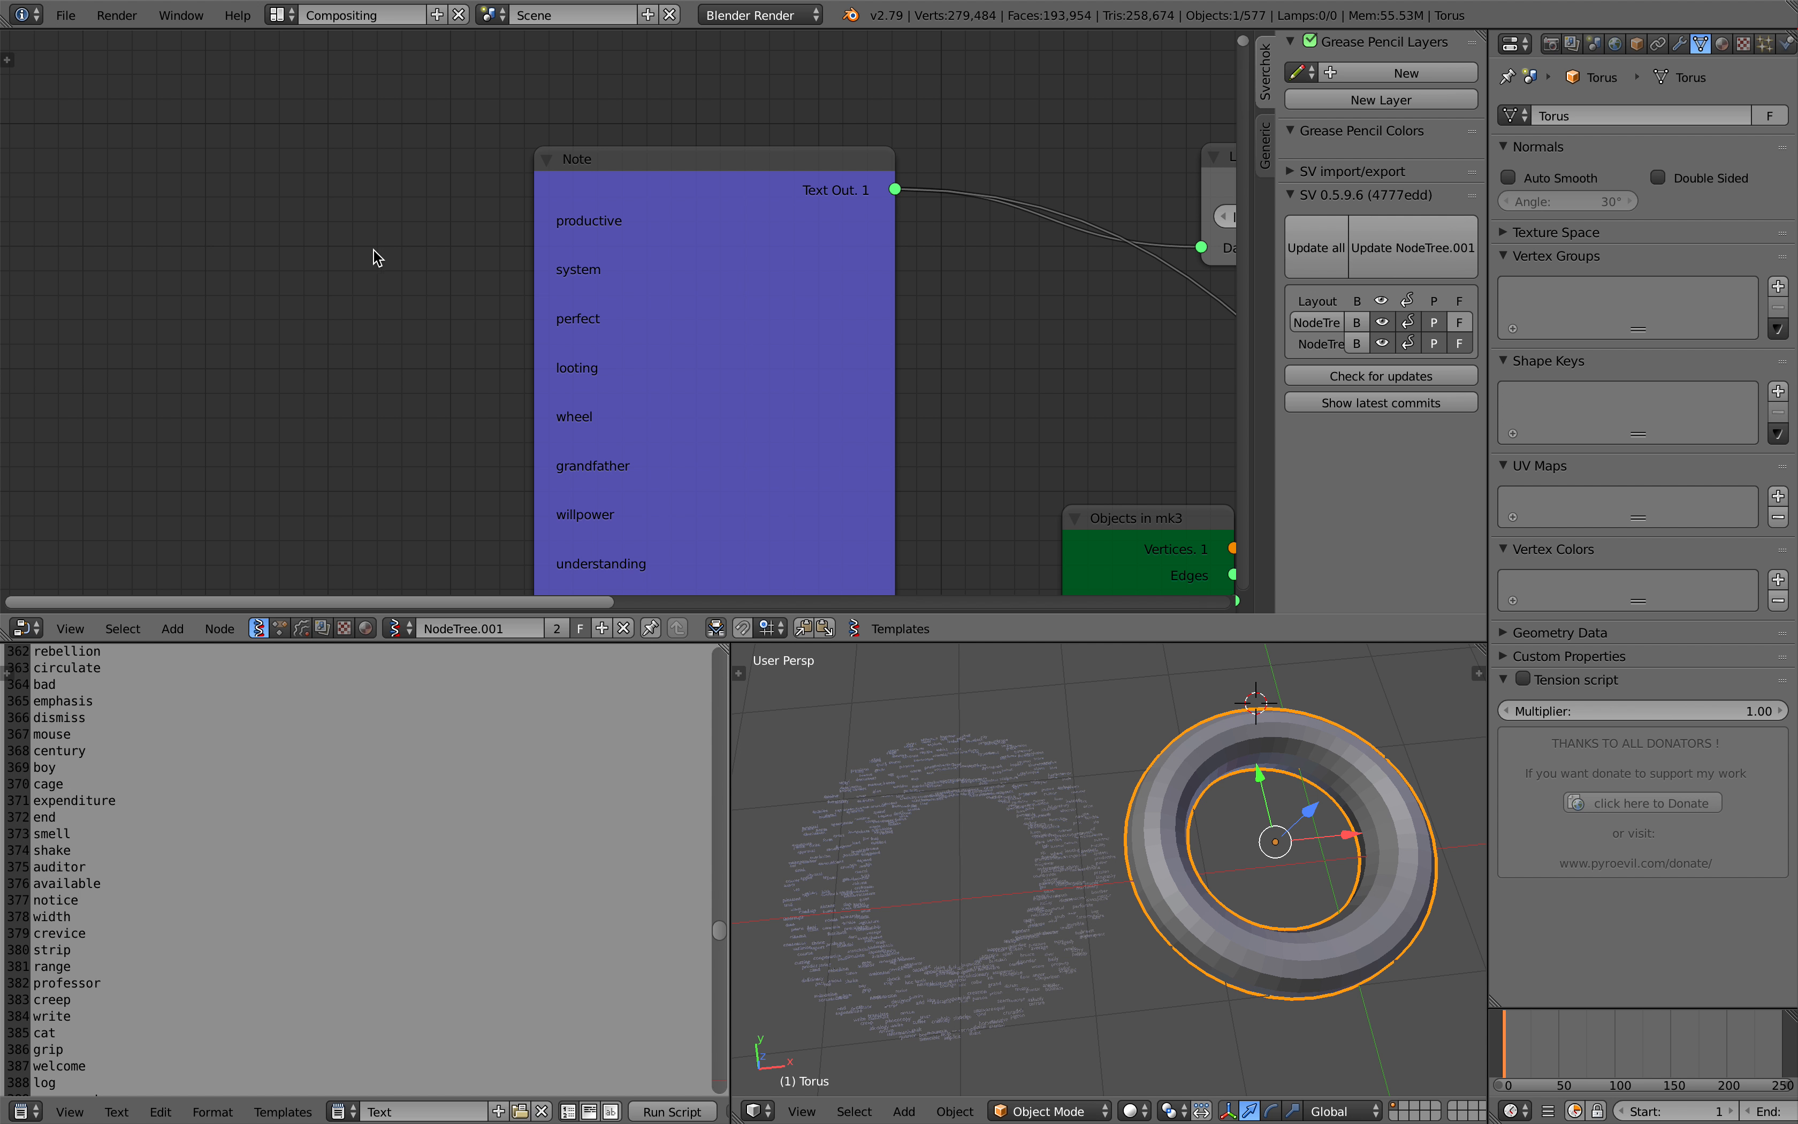
# - Save the blend file and shift the Note node slightly away from the other nodes
pyautogui.scroll(-2, 374, 249)
pyautogui.moveTo(514, 297); pyautogui.dragTo(349, 285, button='middle')
pyautogui.hotkey('ctrl', 's')
pyautogui.click(349, 285)
pyautogui.scroll(2, 461, 249)
pyautogui.moveTo(446, 154); pyautogui.dragTo(419, 143)
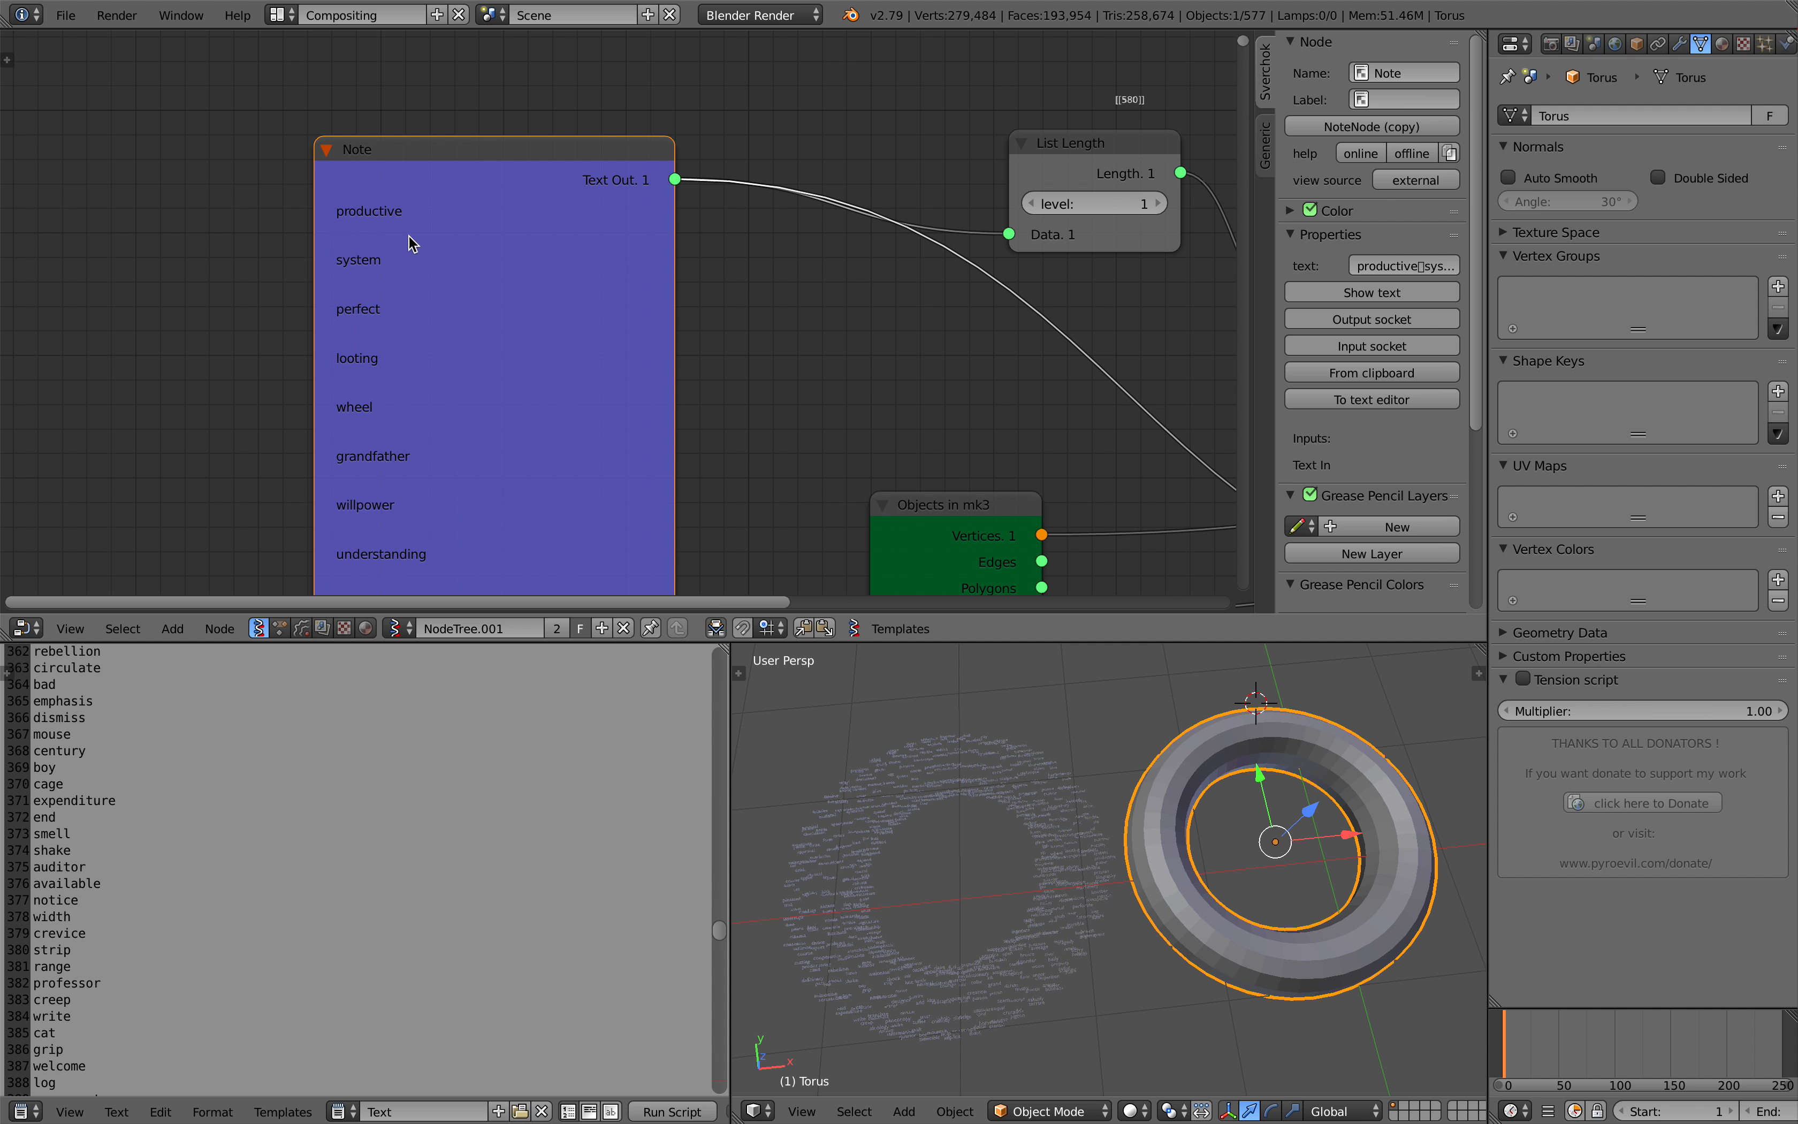
# - Shift the List Length node slightly towards the Note node and adjust the Viewer Index node's position
pyautogui.moveTo(1070, 143); pyautogui.dragTo(1011, 118)
pyautogui.scroll(2, 1011, 223)
pyautogui.moveTo(1115, 319); pyautogui.dragTo(642, 281, button='middle')
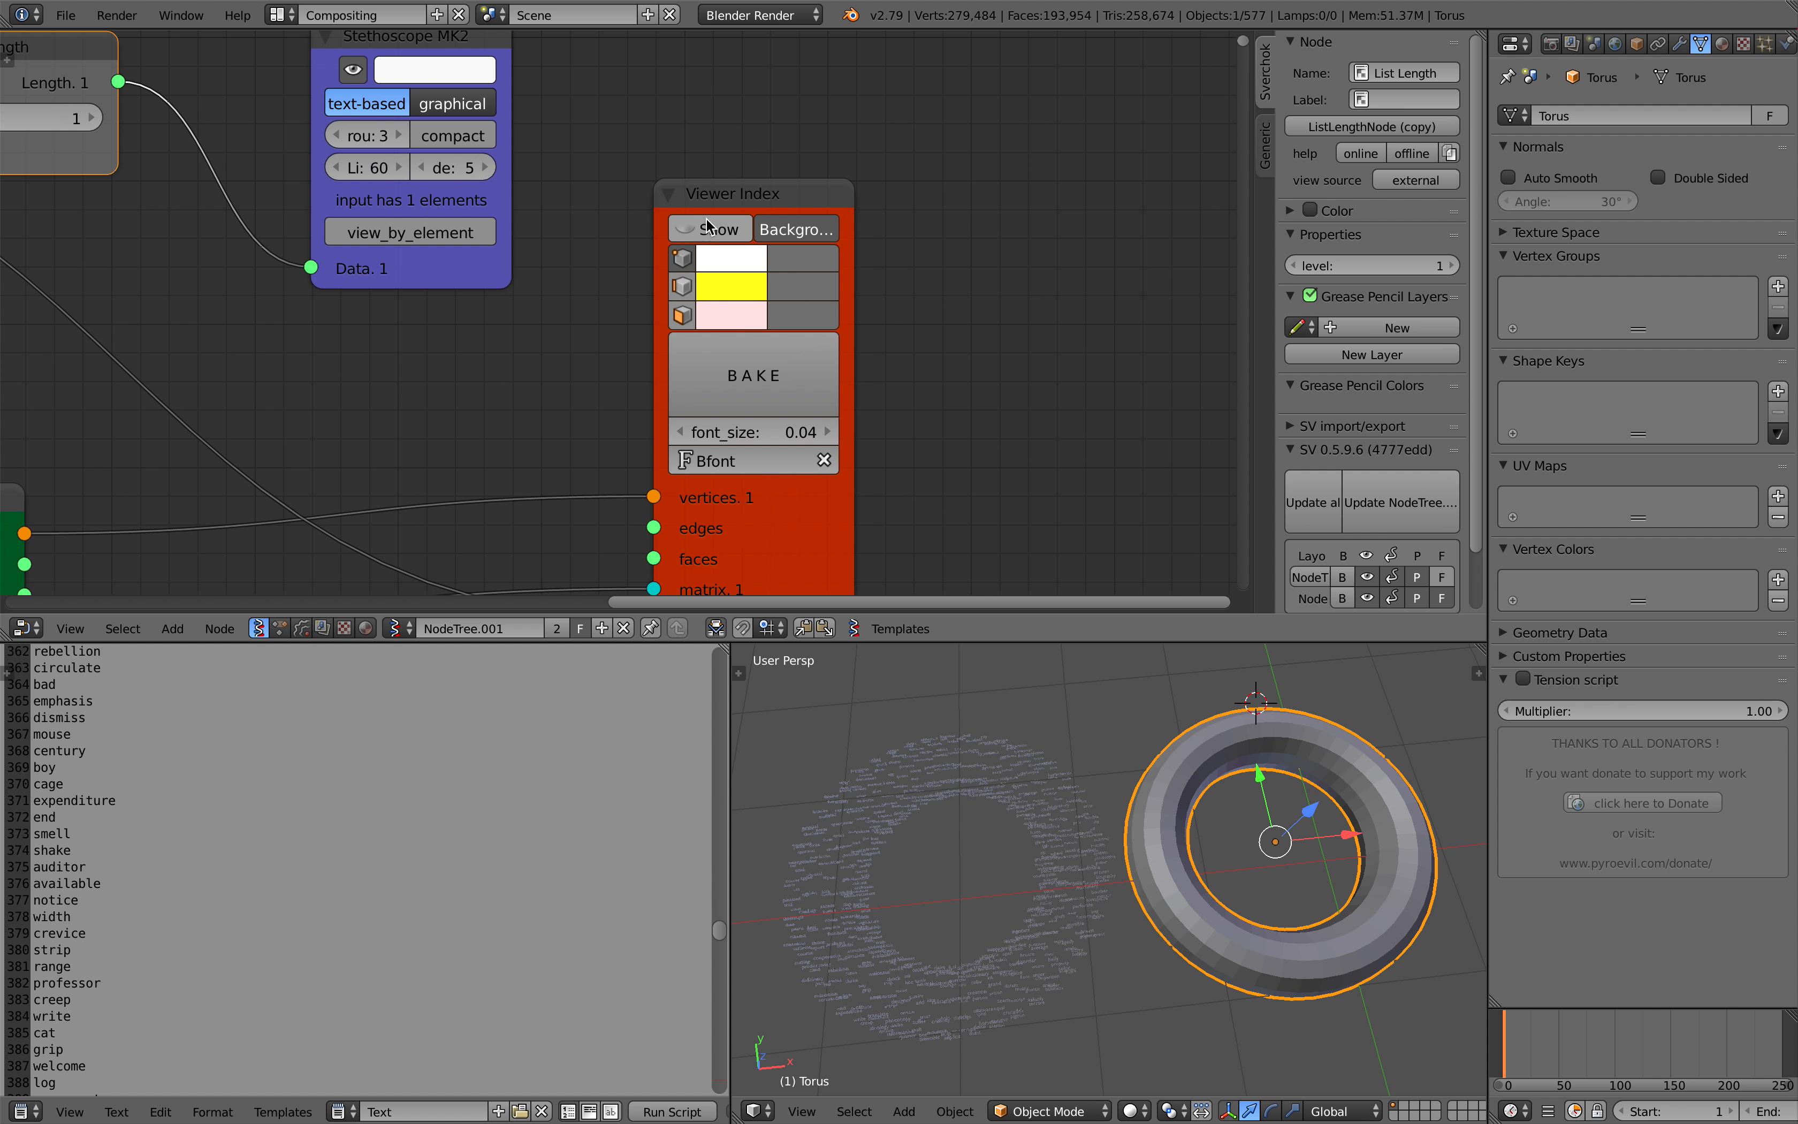
pyautogui.moveTo(707, 199); pyautogui.dragTo(736, 209)
pyautogui.scroll(-3, 735, 210)
pyautogui.moveTo(775, 297); pyautogui.dragTo(915, 251, button='middle')
pyautogui.moveTo(359, 337); pyautogui.dragTo(893, 366, button='middle')
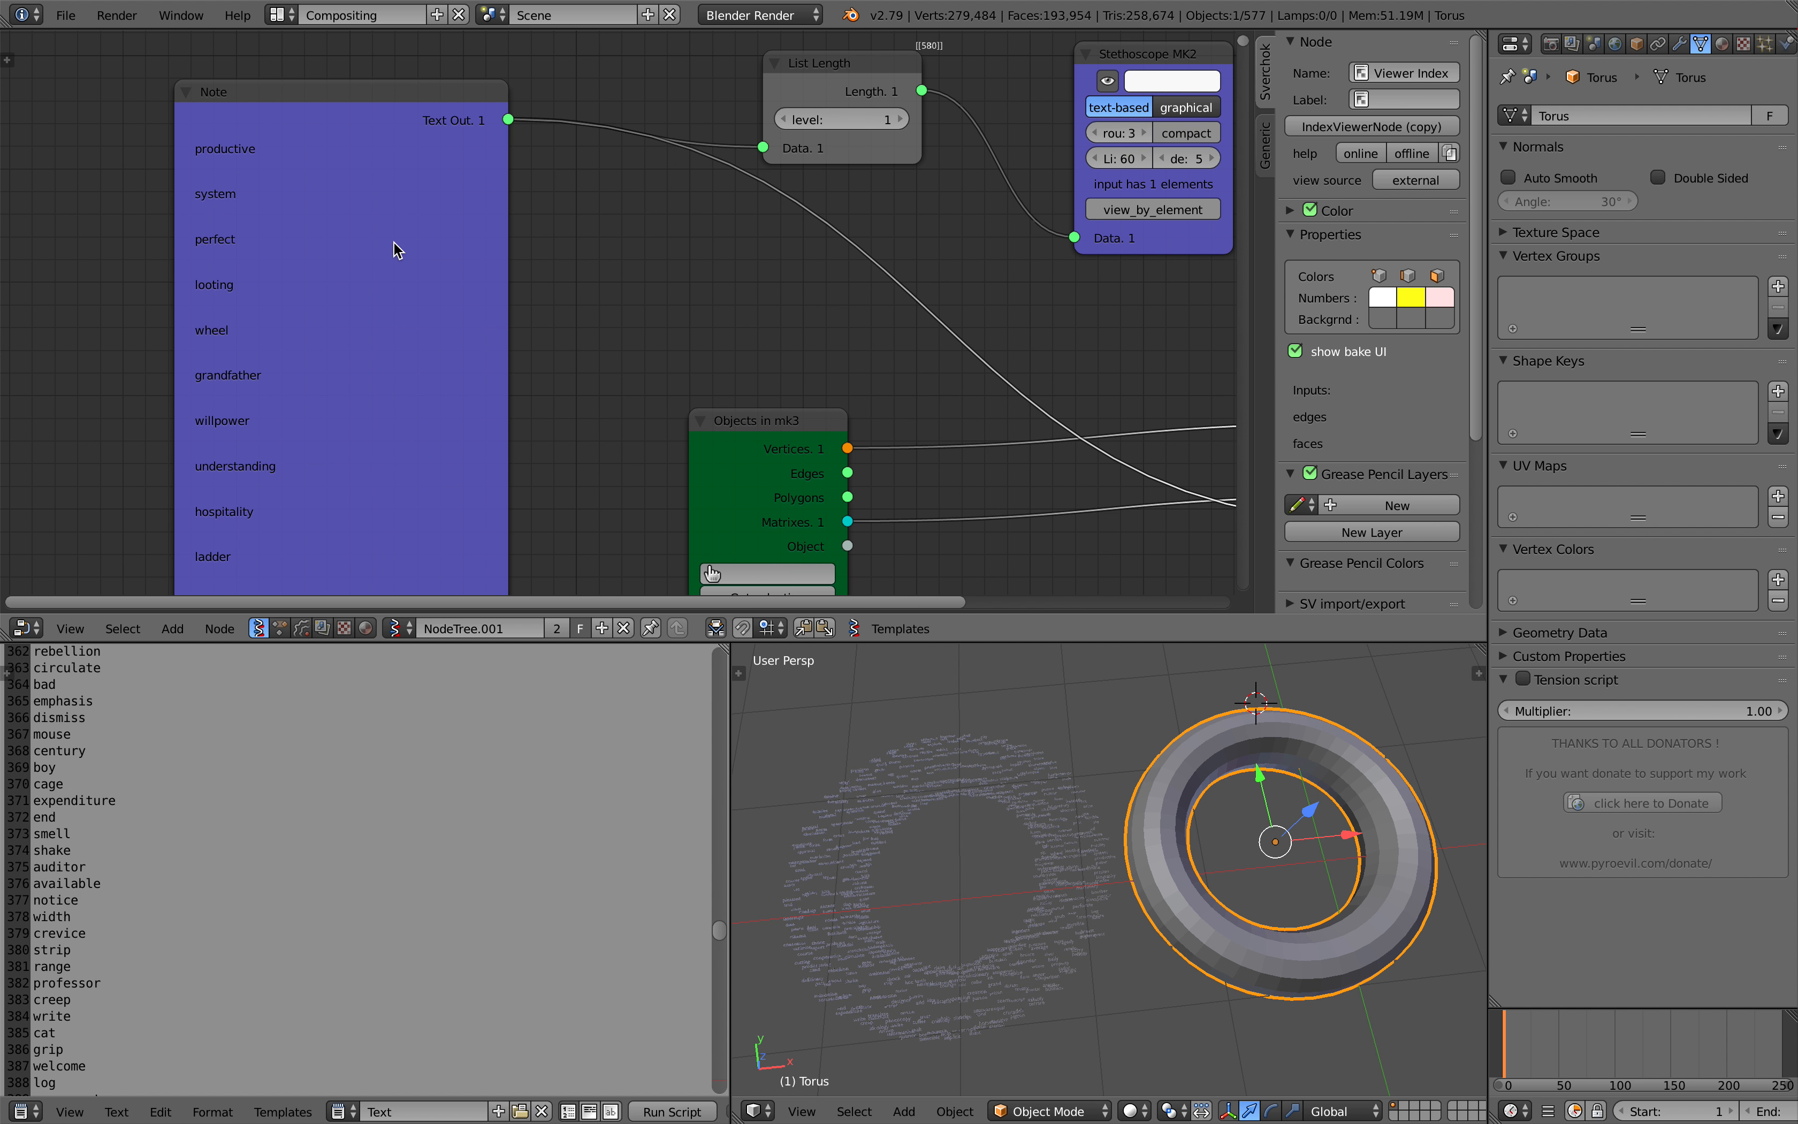
# - Select the Note node and toggle its Show text option on and off several times
pyautogui.click(393, 241)
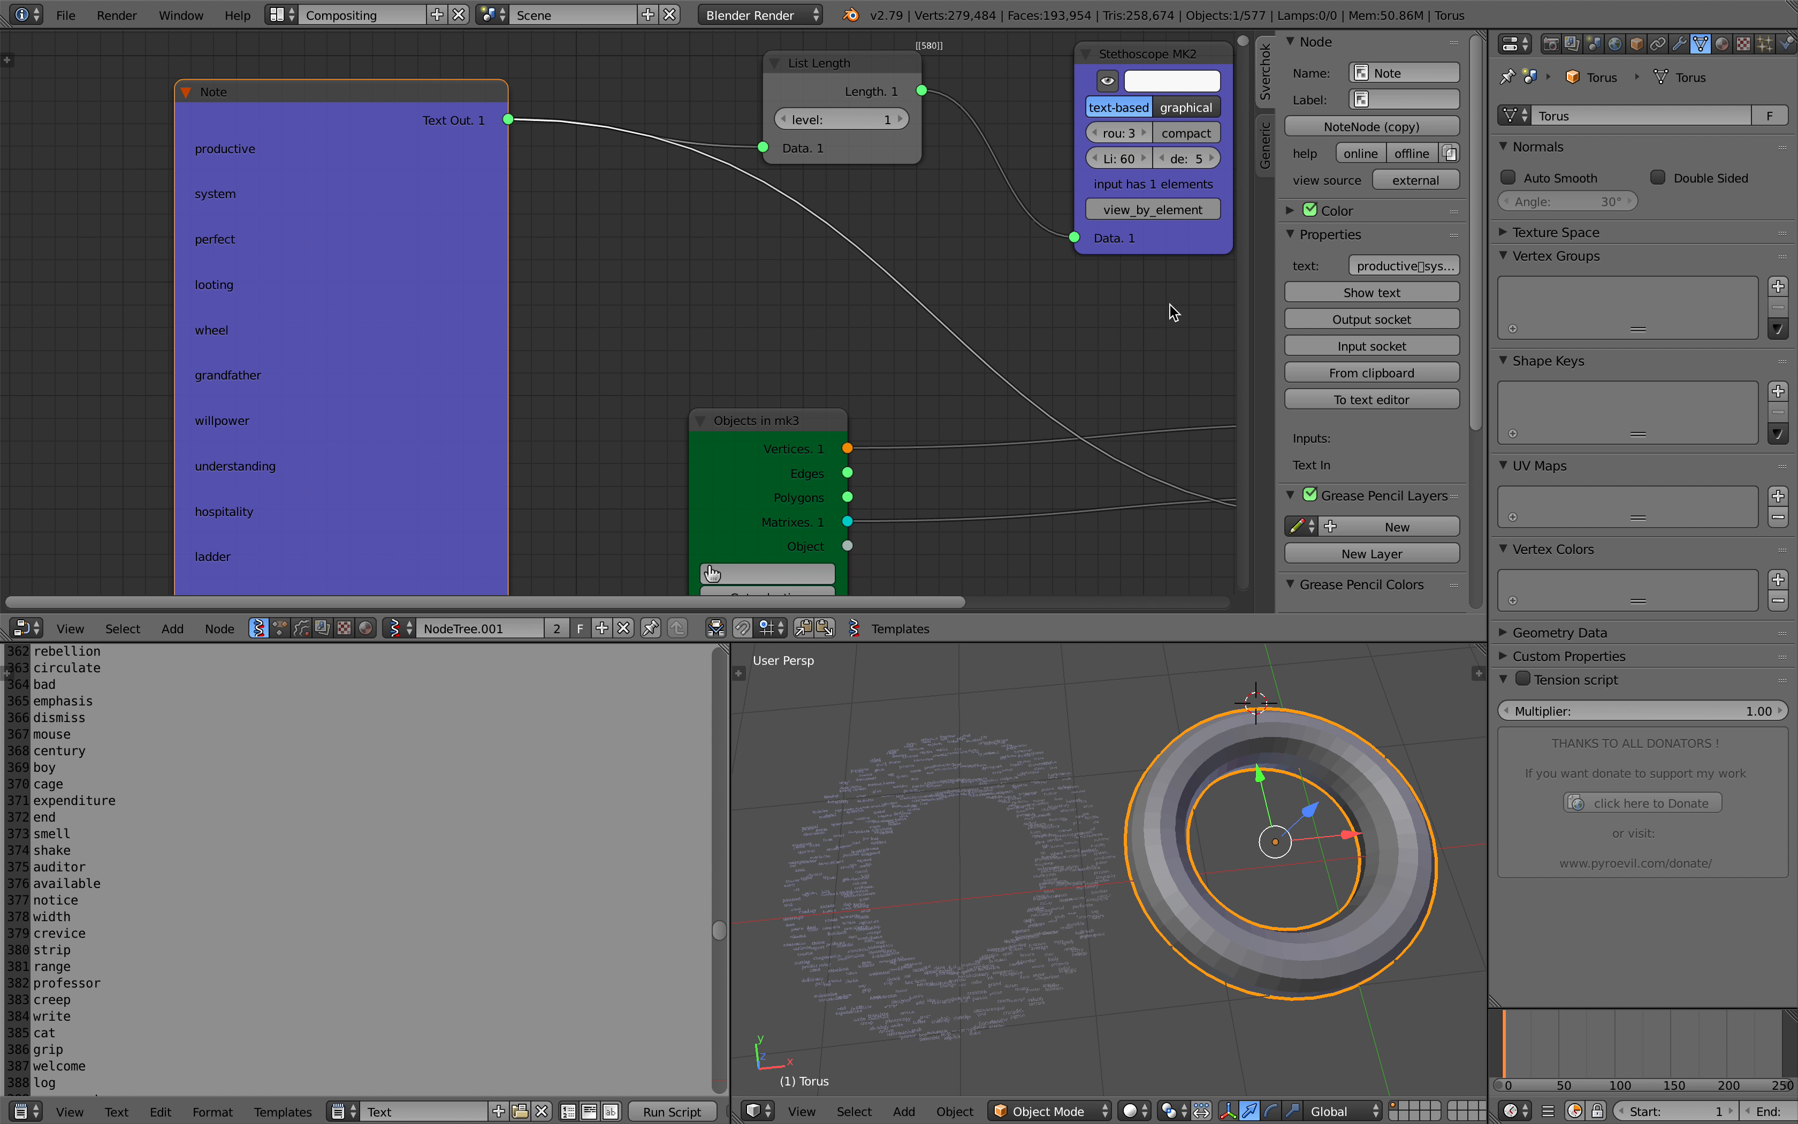
pyautogui.click(1333, 294)
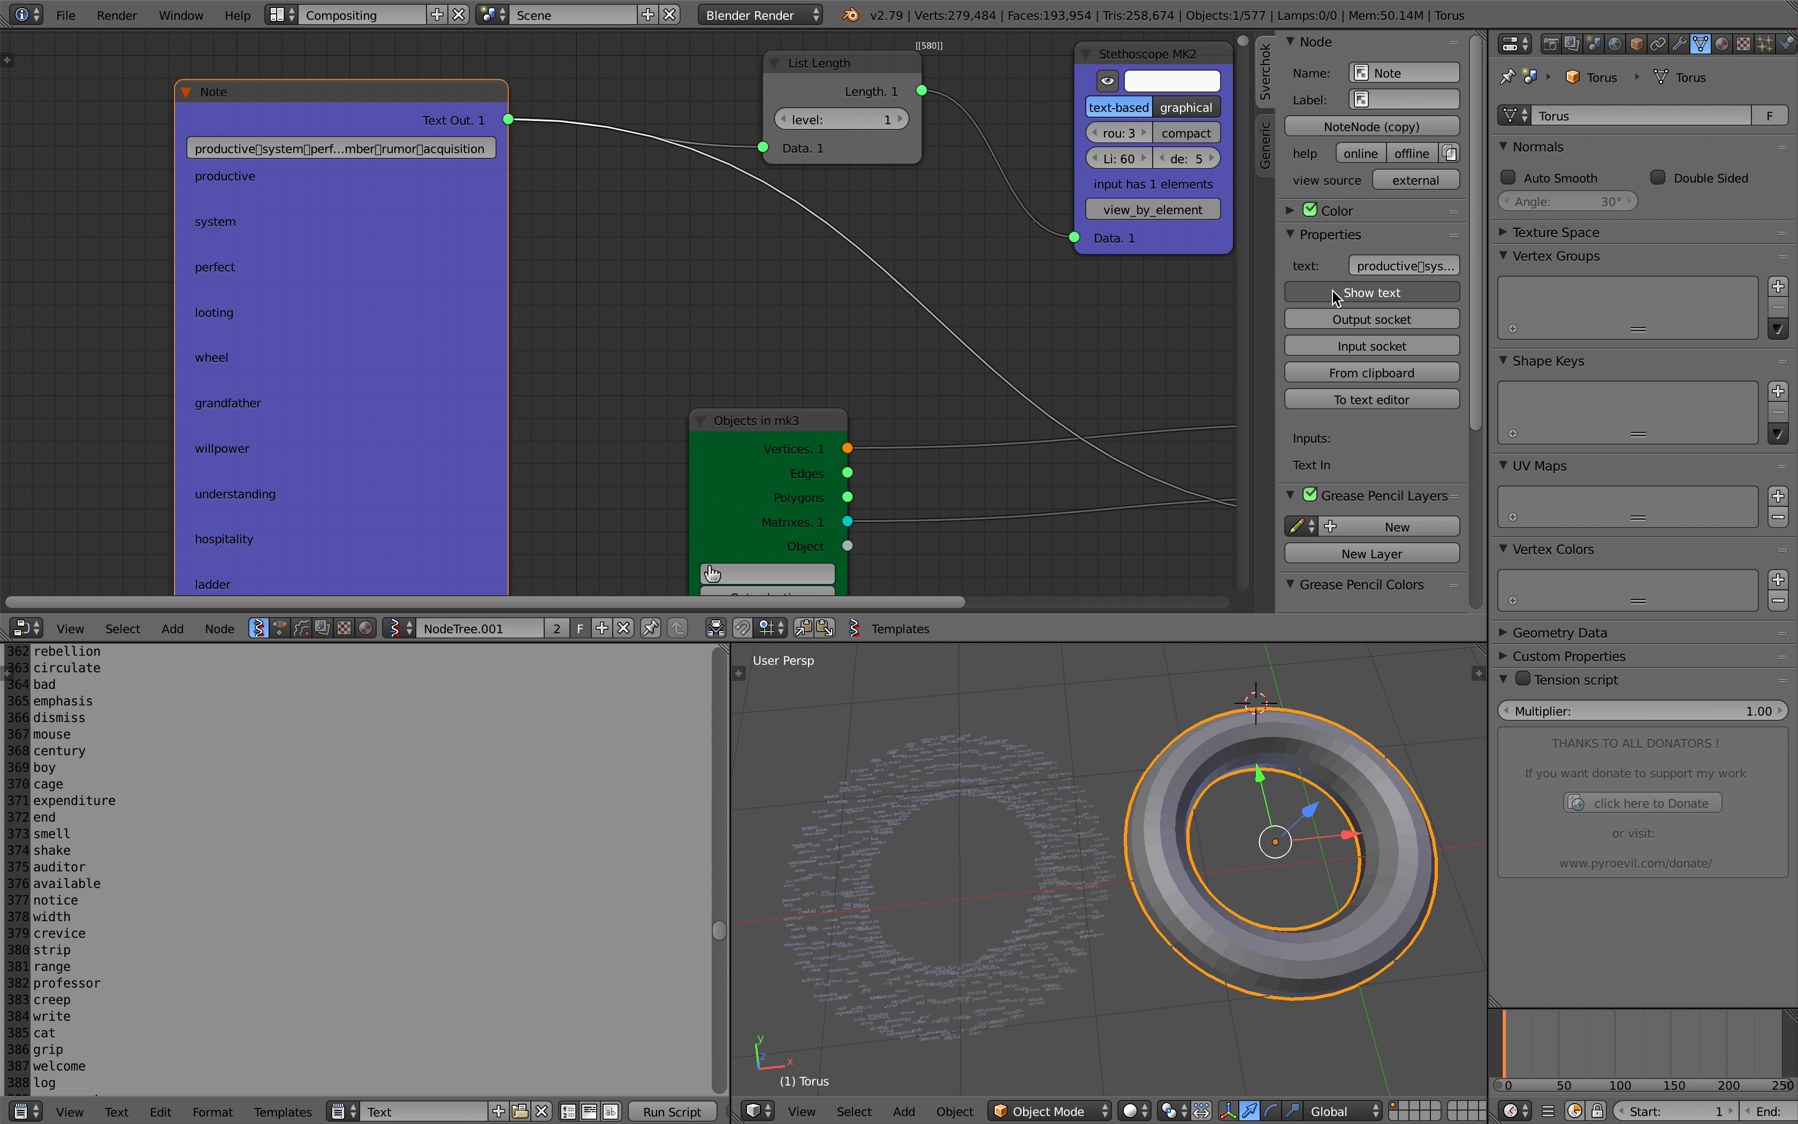
pyautogui.click(1333, 291)
pyautogui.click(1332, 291)
pyautogui.click(1333, 291)
pyautogui.click(1332, 291)
pyautogui.click(1333, 291)
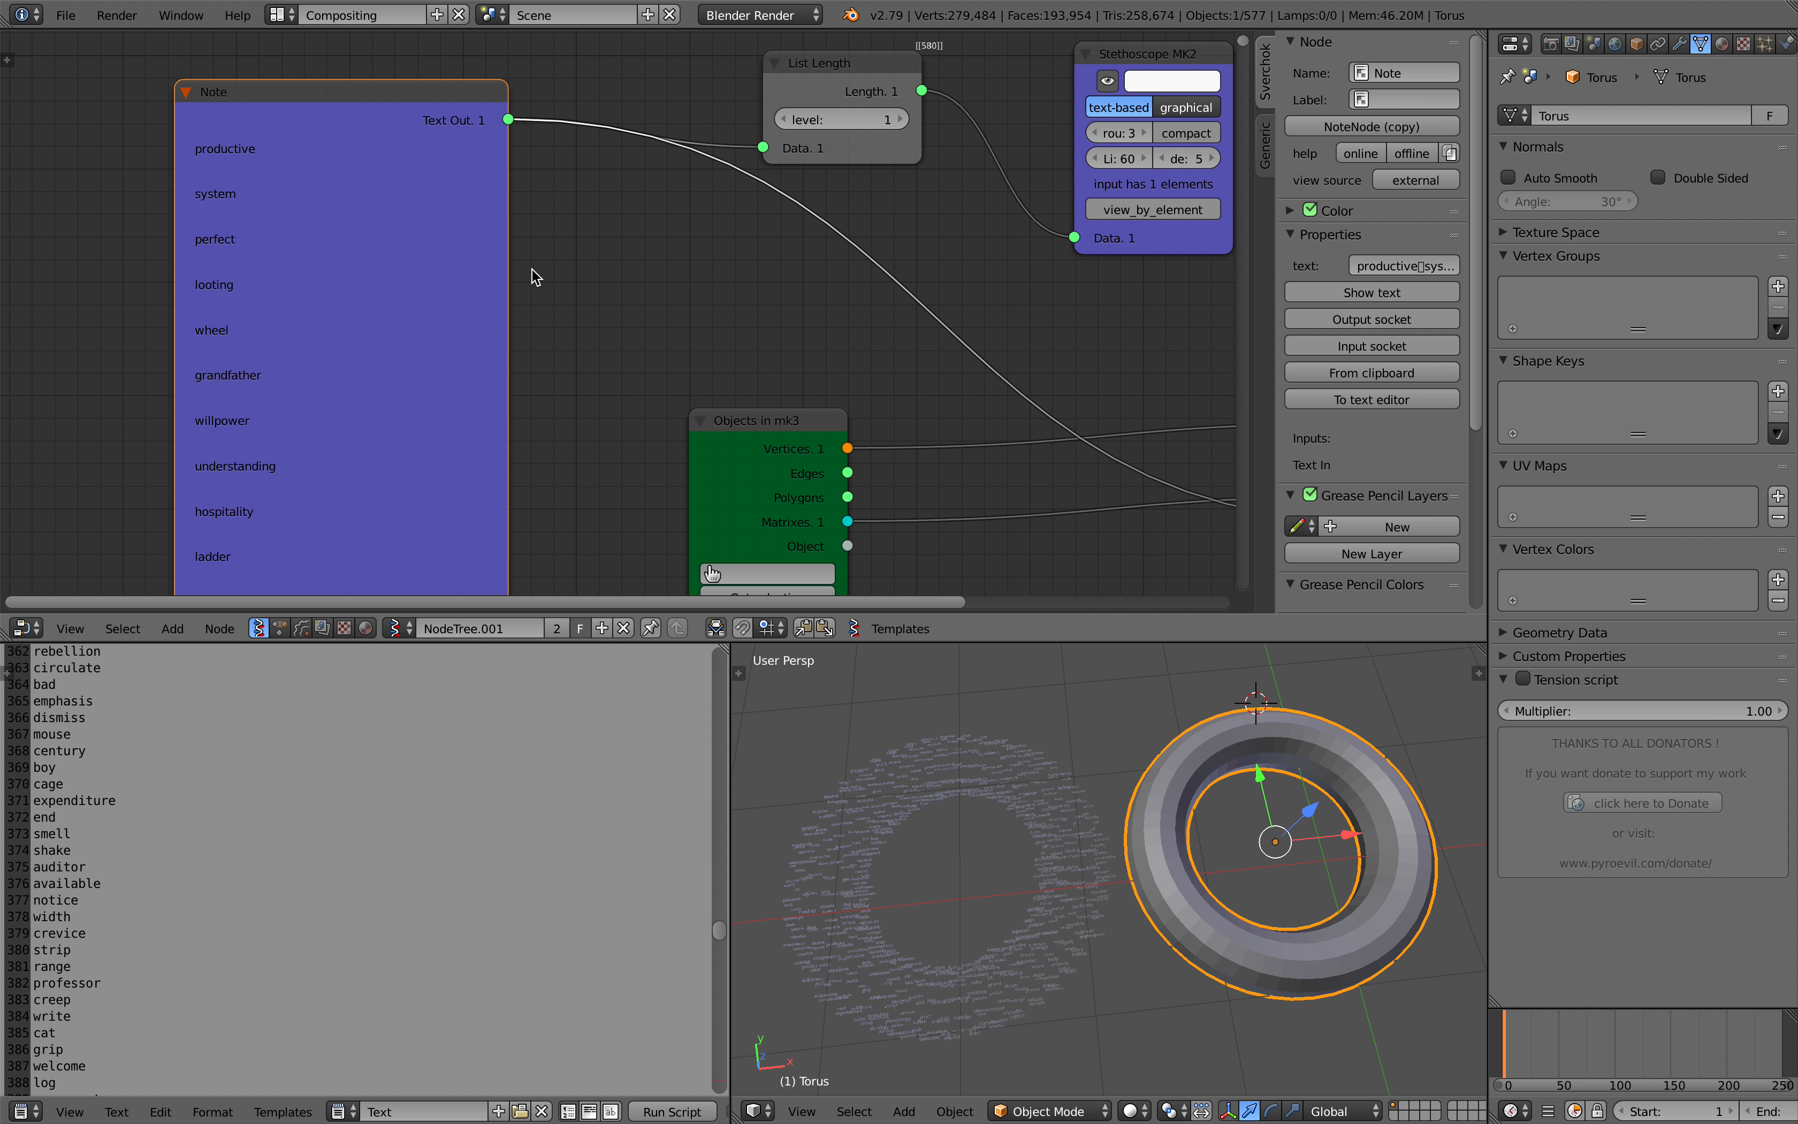
# - Nudge the Note node slightly lower and save the blend file
pyautogui.scroll(-2, 532, 269)
pyautogui.moveTo(564, 296); pyautogui.dragTo(707, 334, button='middle')
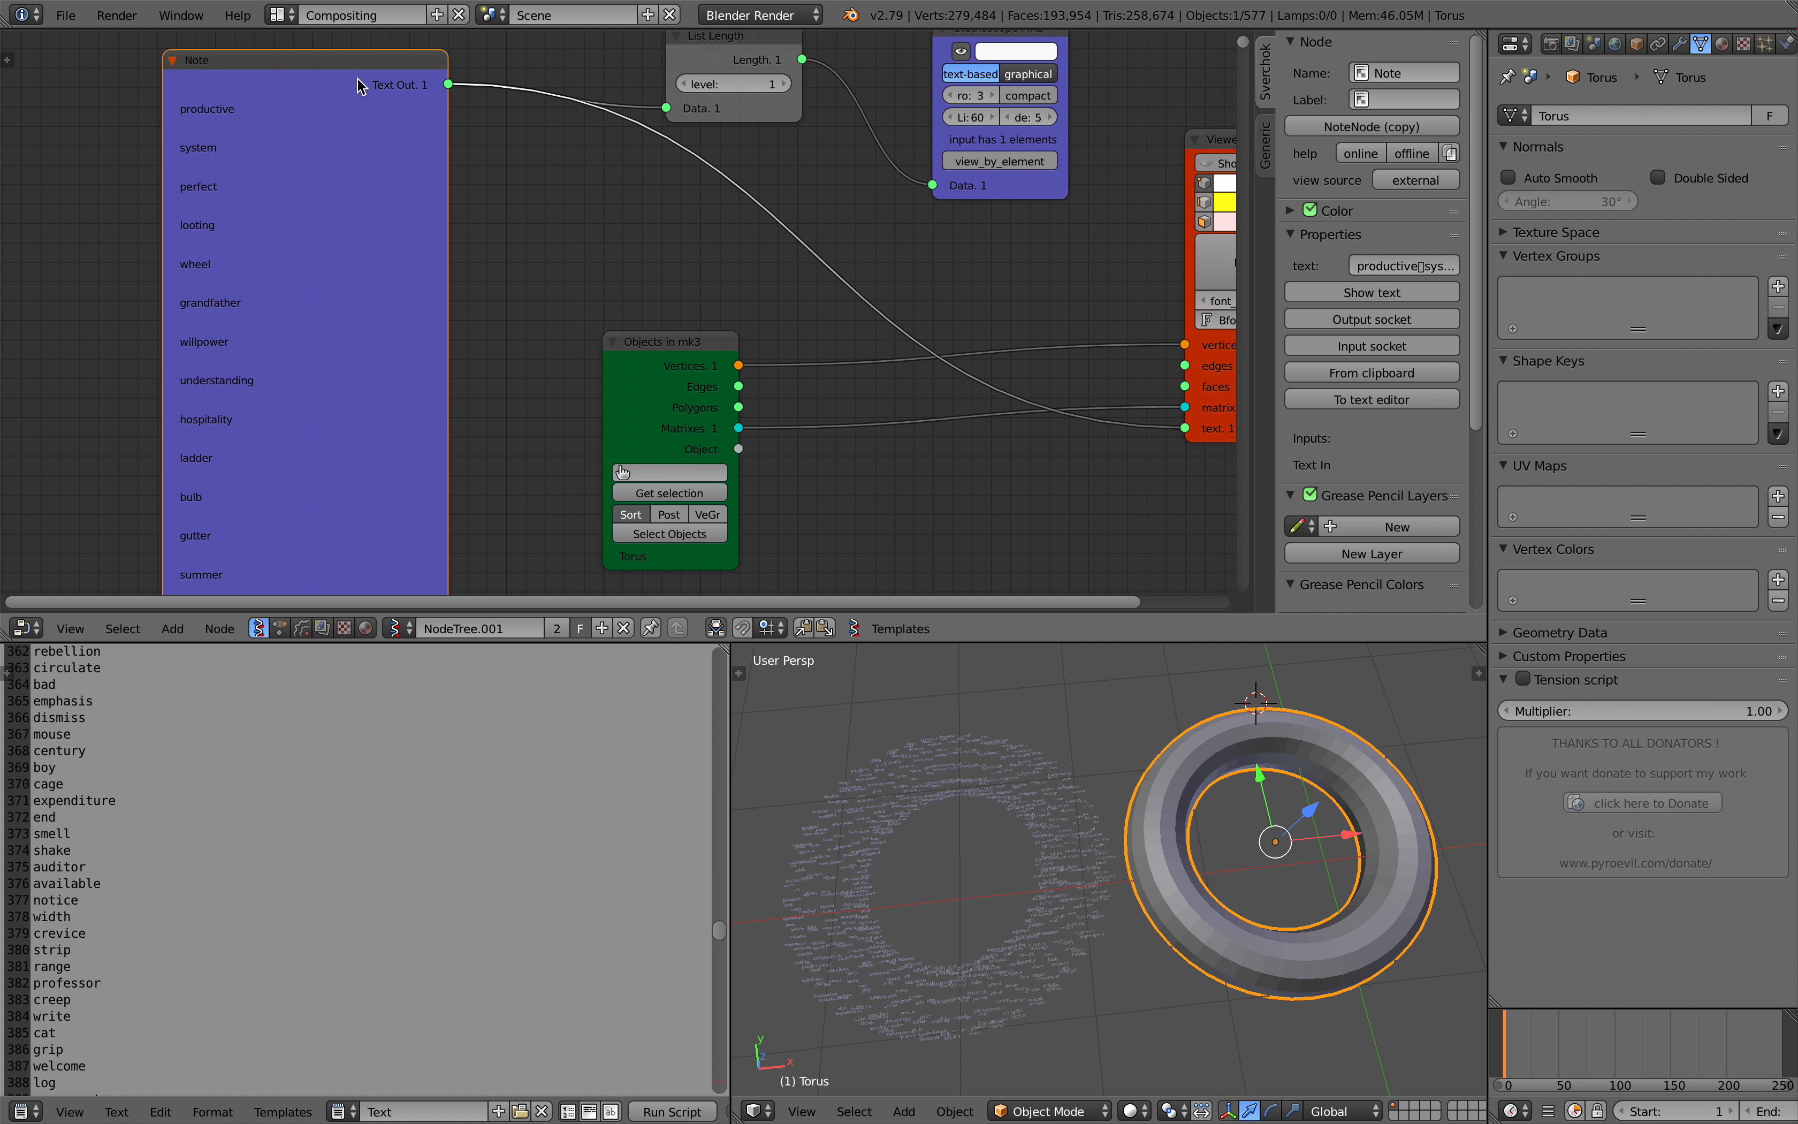
pyautogui.moveTo(357, 79); pyautogui.dragTo(350, 103)
pyautogui.scroll(5, 742, 300)
pyautogui.moveTo(285, 124); pyautogui.dragTo(501, 181, button='middle')
pyautogui.hotkey('ctrl', 's')
pyautogui.click(719, 266)
# - Move the Viewer Index node slightly away from the other nodes and save the blend file
pyautogui.scroll(-8, 721, 275)
pyautogui.scroll(-3, 520, 223)
pyautogui.press('a')
pyautogui.press('a')
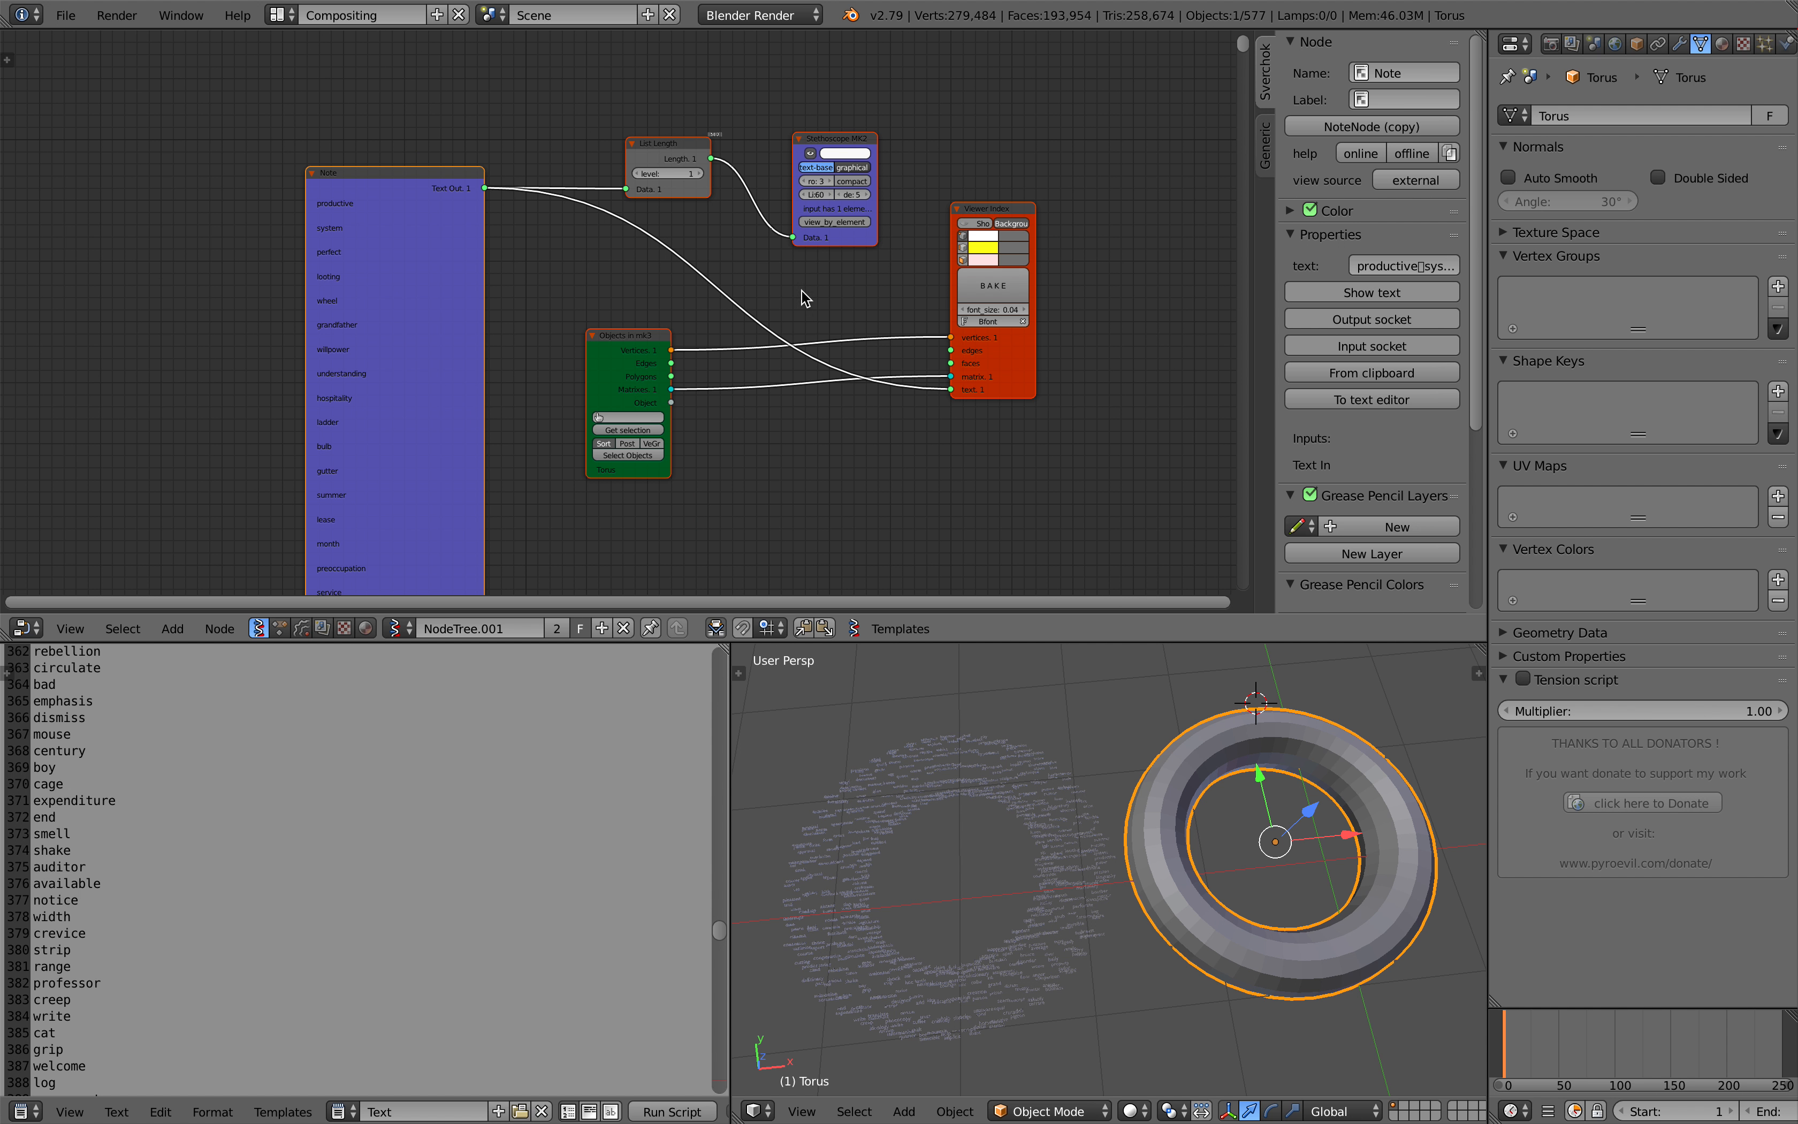
pyautogui.press('a')
pyautogui.moveTo(978, 207); pyautogui.dragTo(1018, 245)
pyautogui.hotkey('ctrl', 's')
pyautogui.click(992, 279)
# - Select all nodes and join them in a new frame
pyautogui.scroll(-1, 776, 290)
pyautogui.moveTo(770, 289); pyautogui.dragTo(664, 208, button='middle')
pyautogui.press('a')
pyautogui.press('a')
pyautogui.scroll(-3, 741, 239)
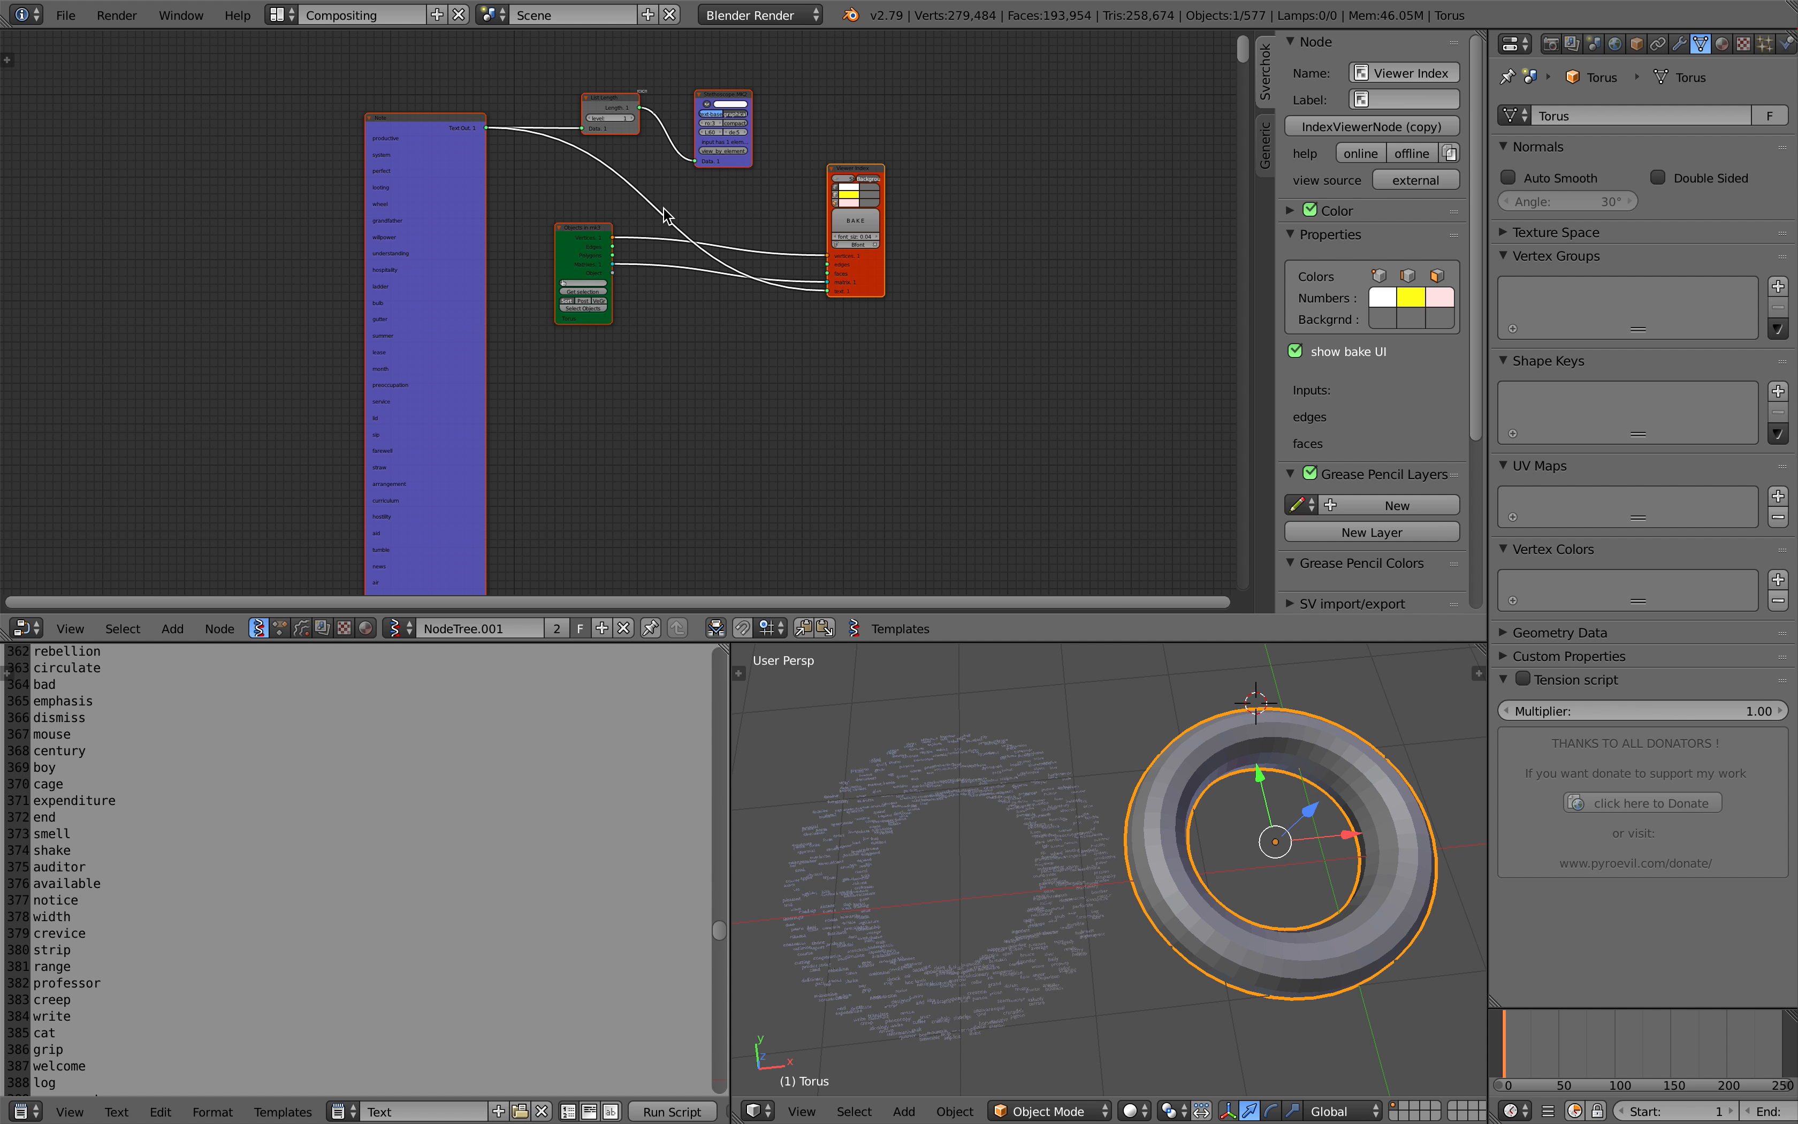
pyautogui.hotkey('ctrl', 'j')
pyautogui.scroll(3, 583, 123)
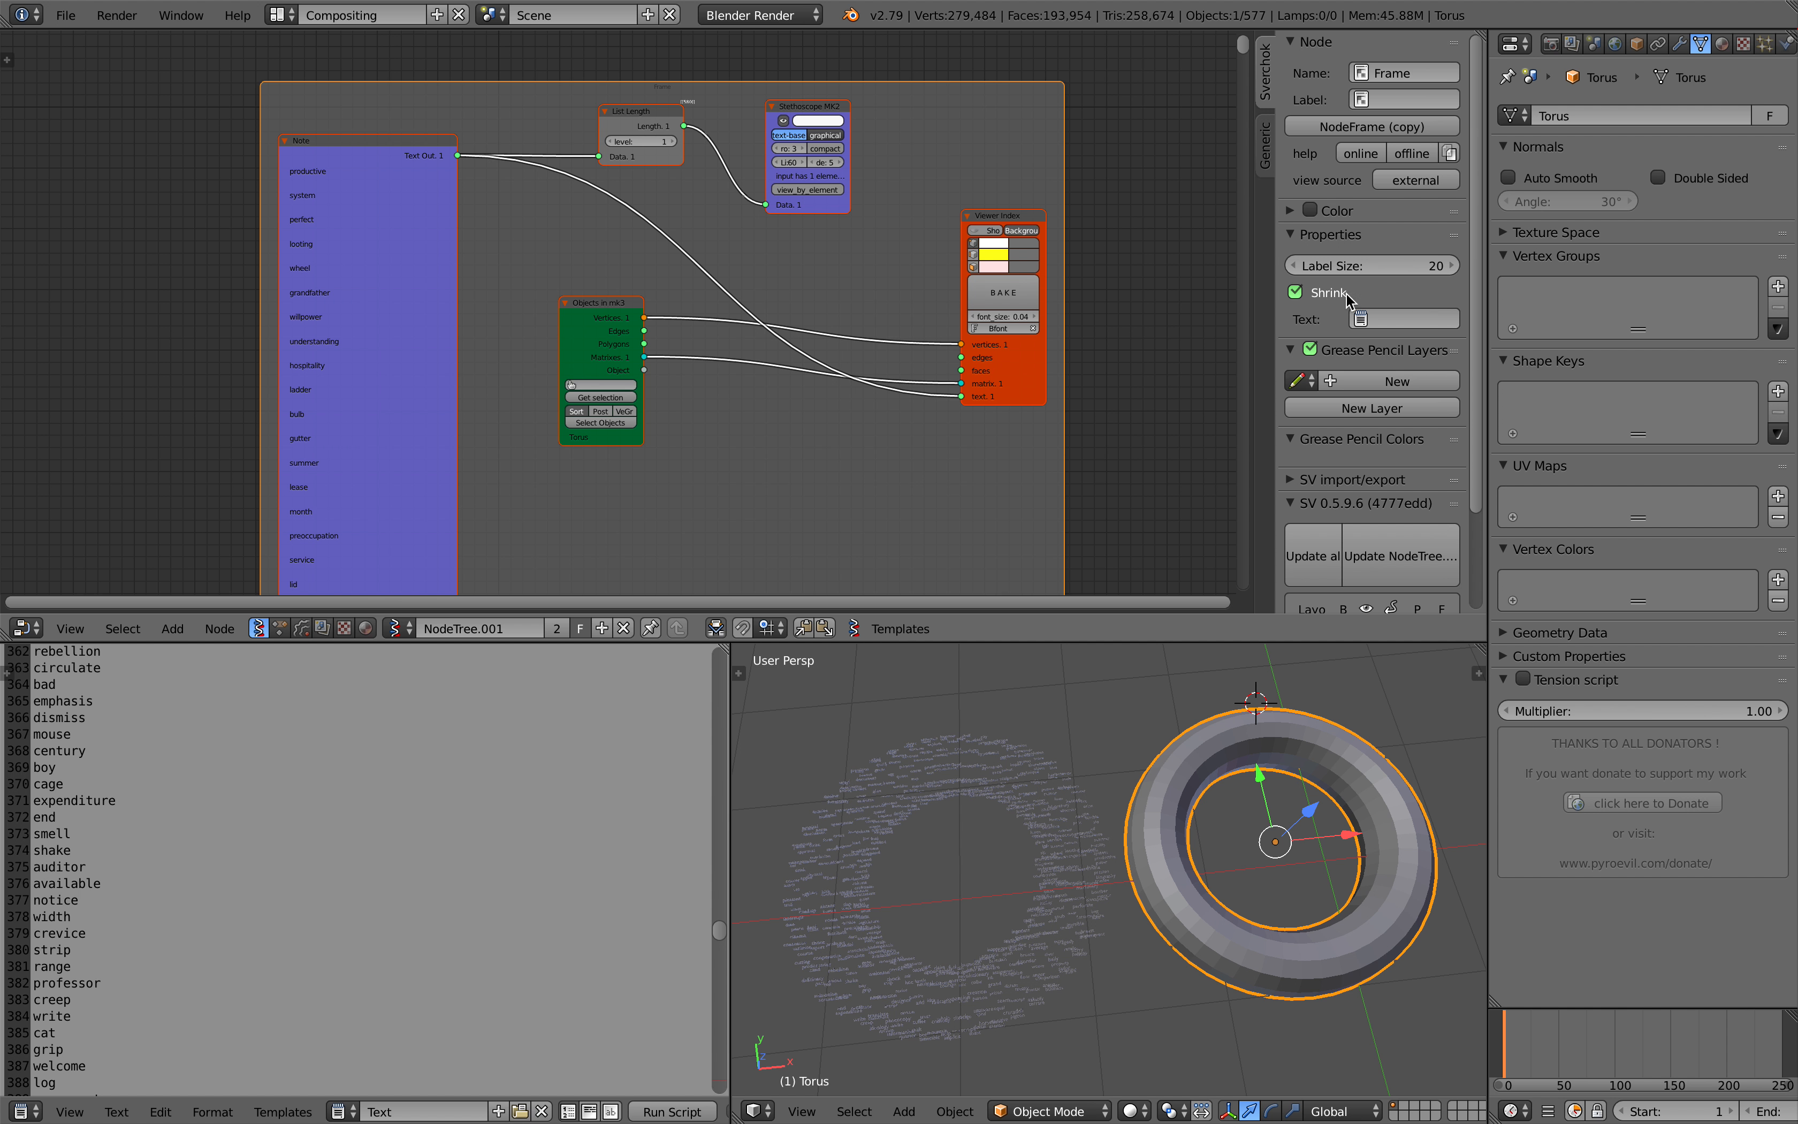
pyautogui.click(1341, 234)
pyautogui.scroll(-1, 1344, 242)
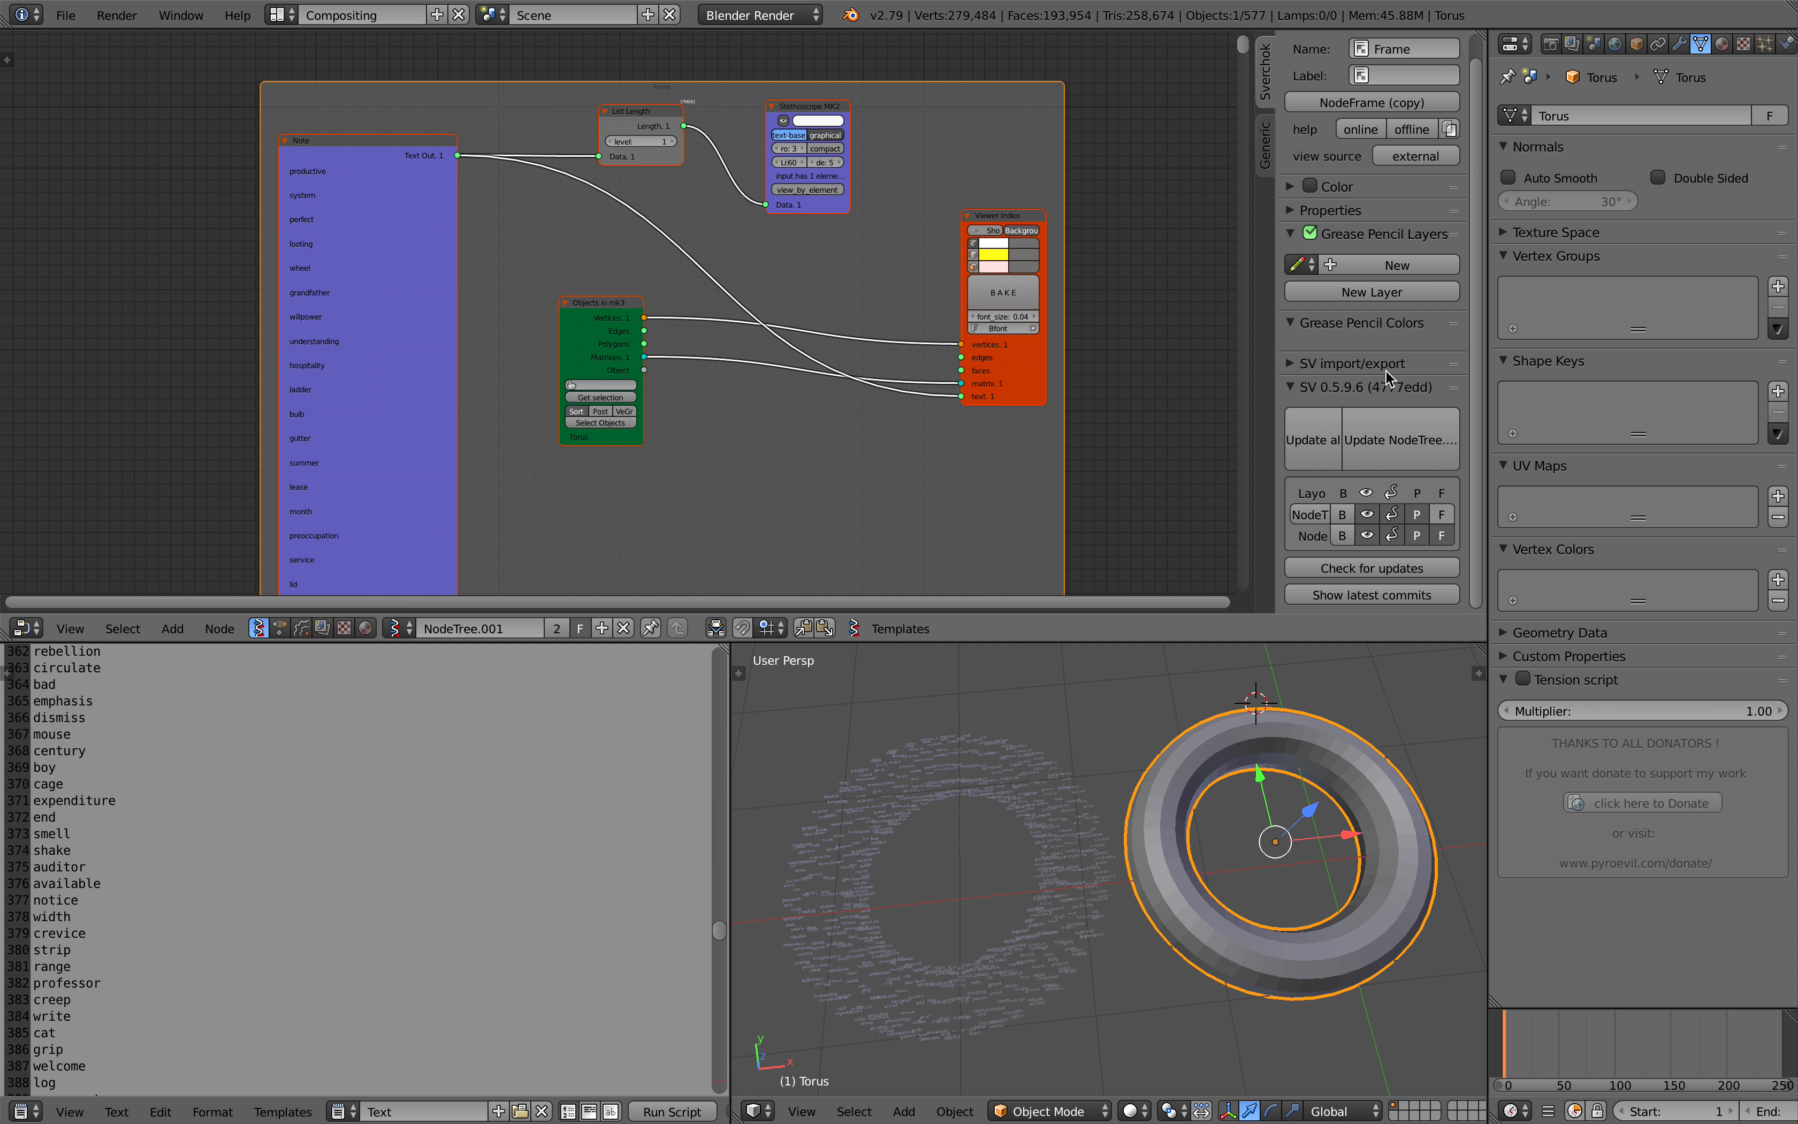
pyautogui.scroll(1, 1386, 375)
pyautogui.click(1335, 237)
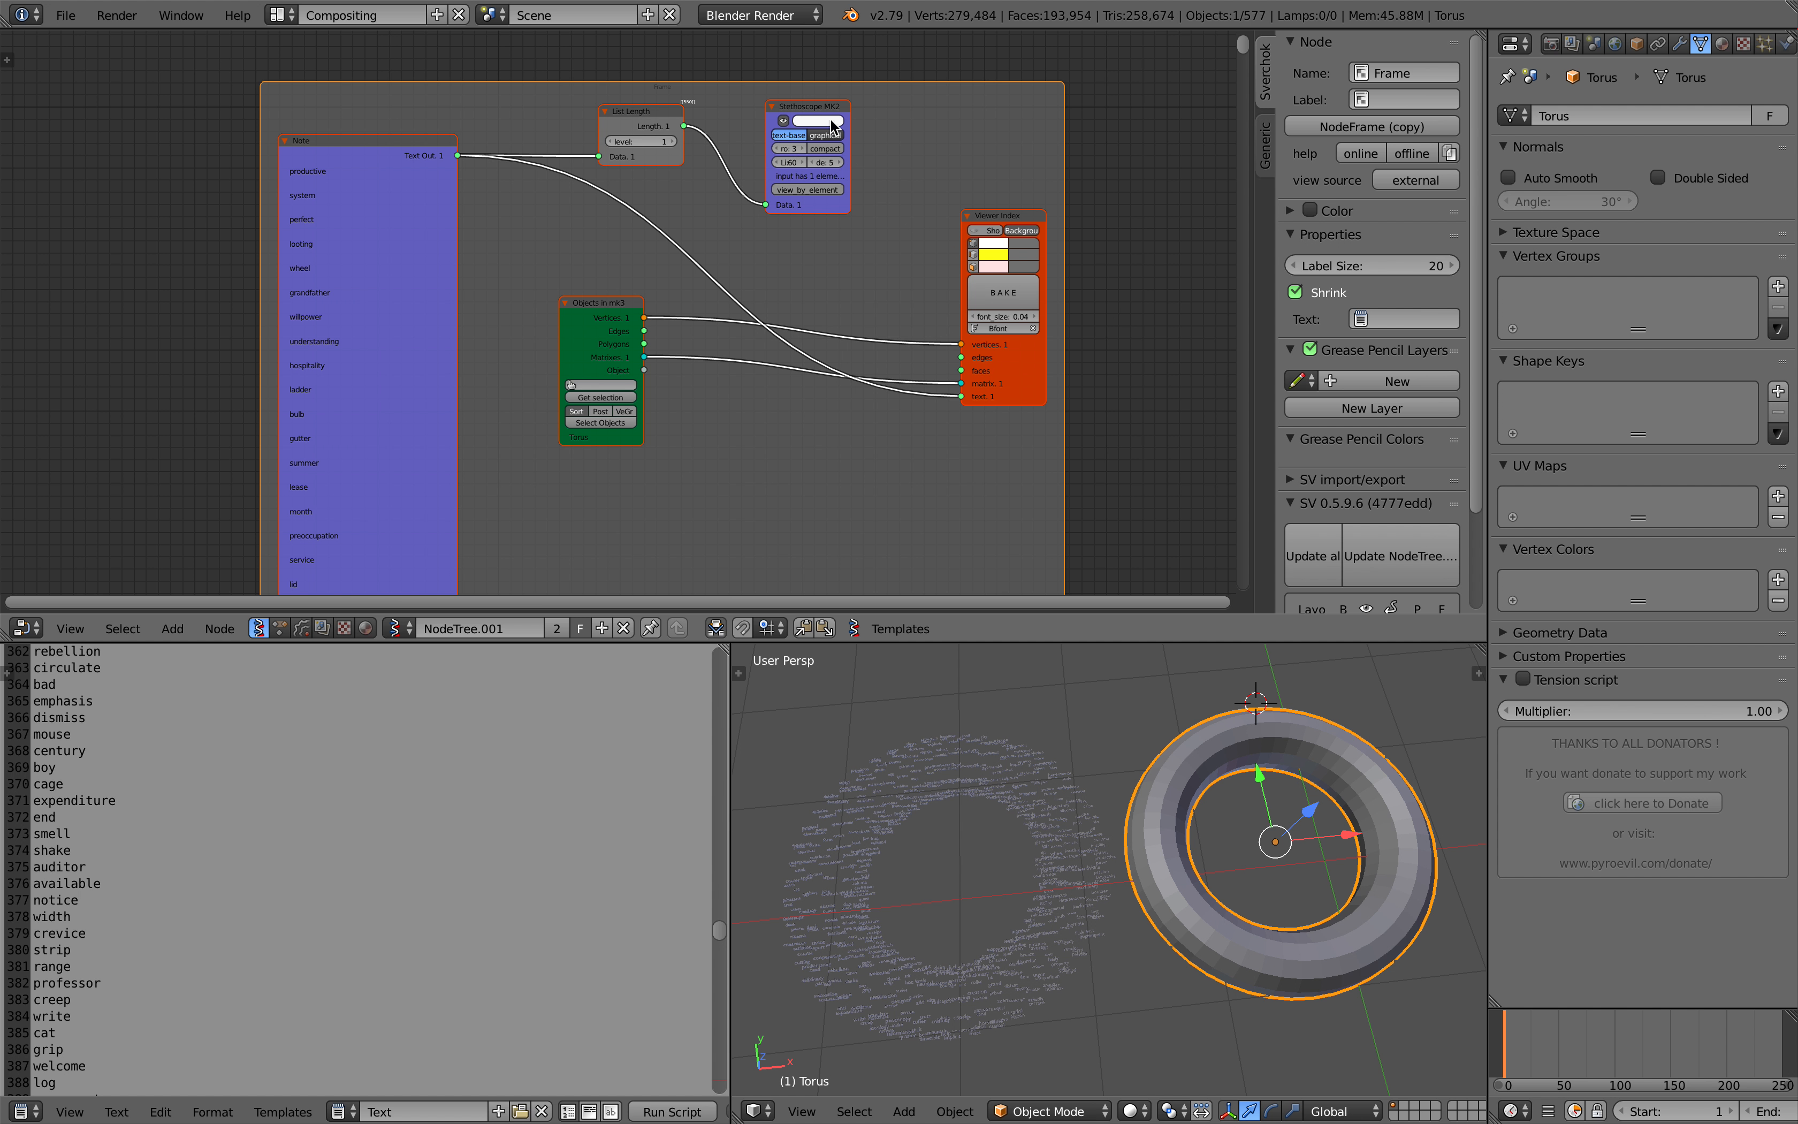
# - Select only the frame and assign the Text datablock as its displayed text
pyautogui.click(924, 114)
pyautogui.moveTo(924, 115); pyautogui.dragTo(906, 202, button='middle')
pyautogui.scroll(3, 906, 222)
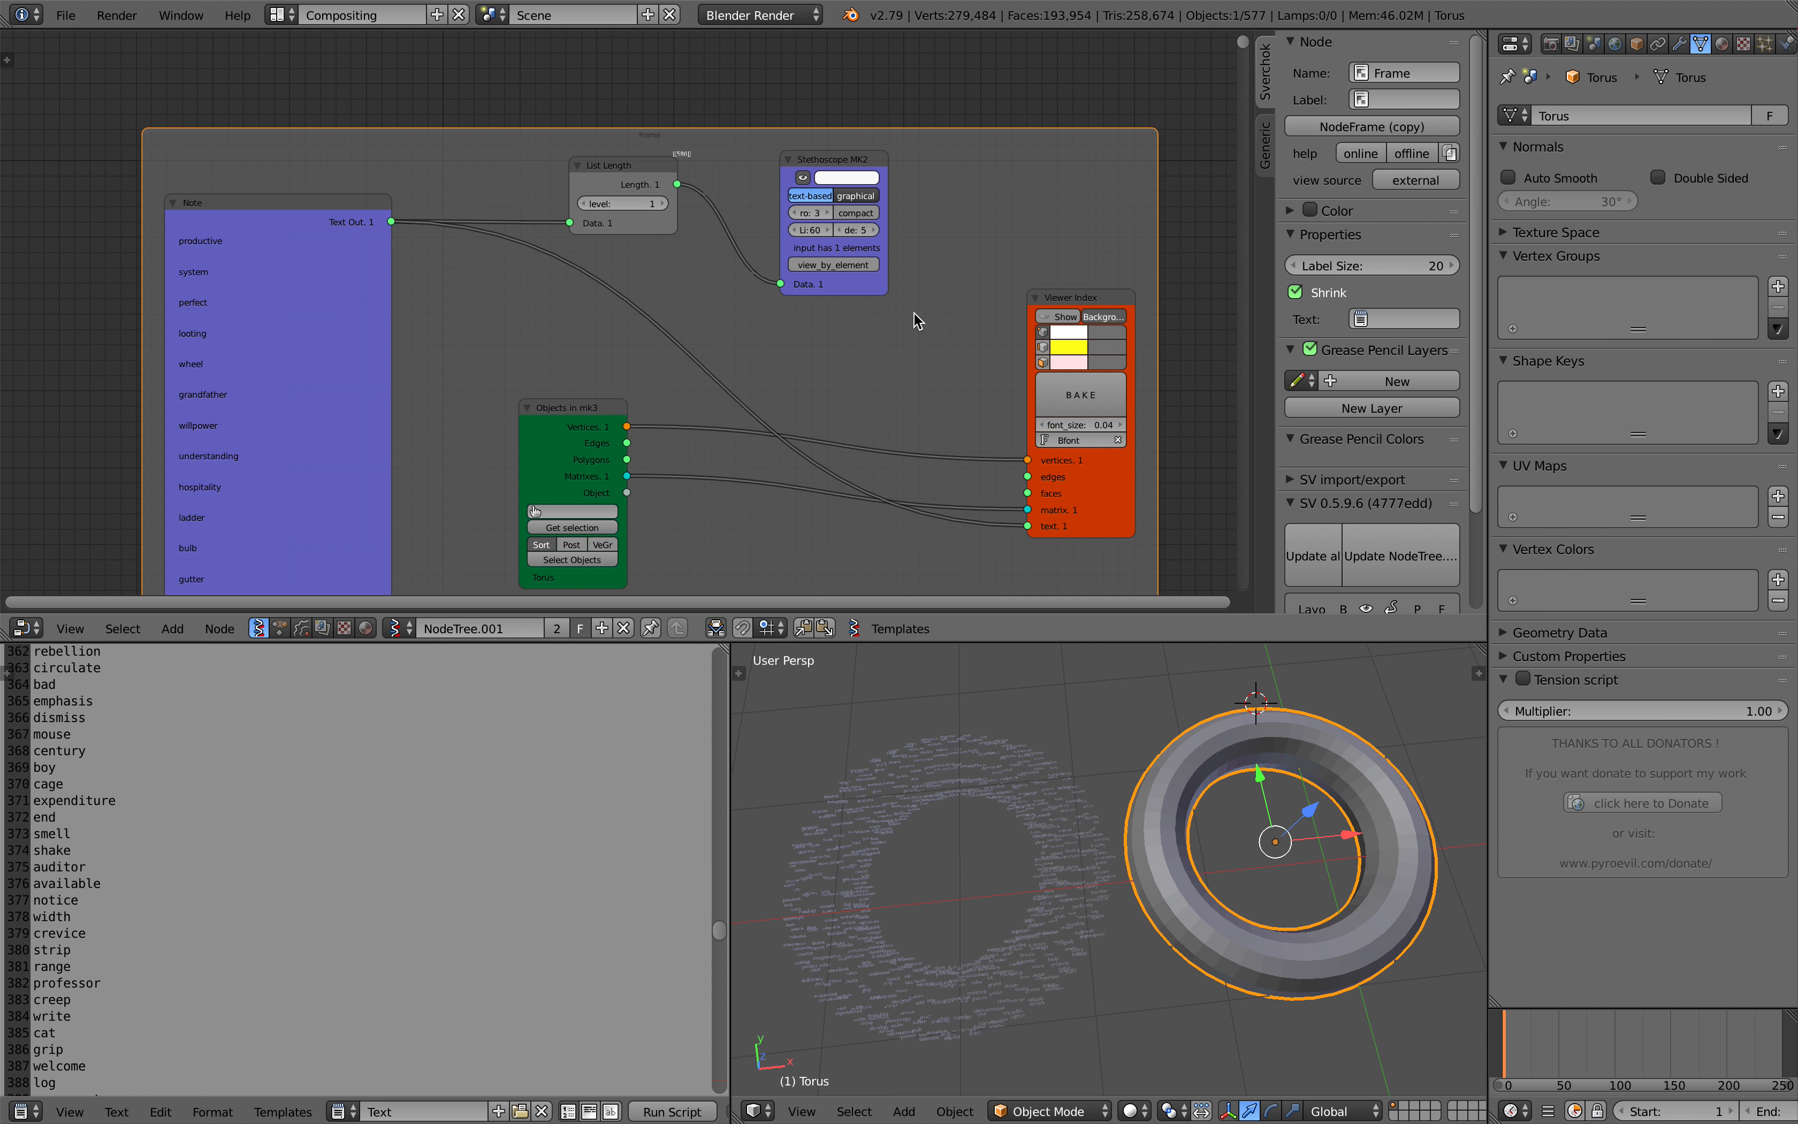
pyautogui.click(1363, 319)
pyautogui.click(1360, 353)
pyautogui.moveTo(402, 297); pyautogui.dragTo(584, 375, button='middle')
pyautogui.scroll(7, 742, 364)
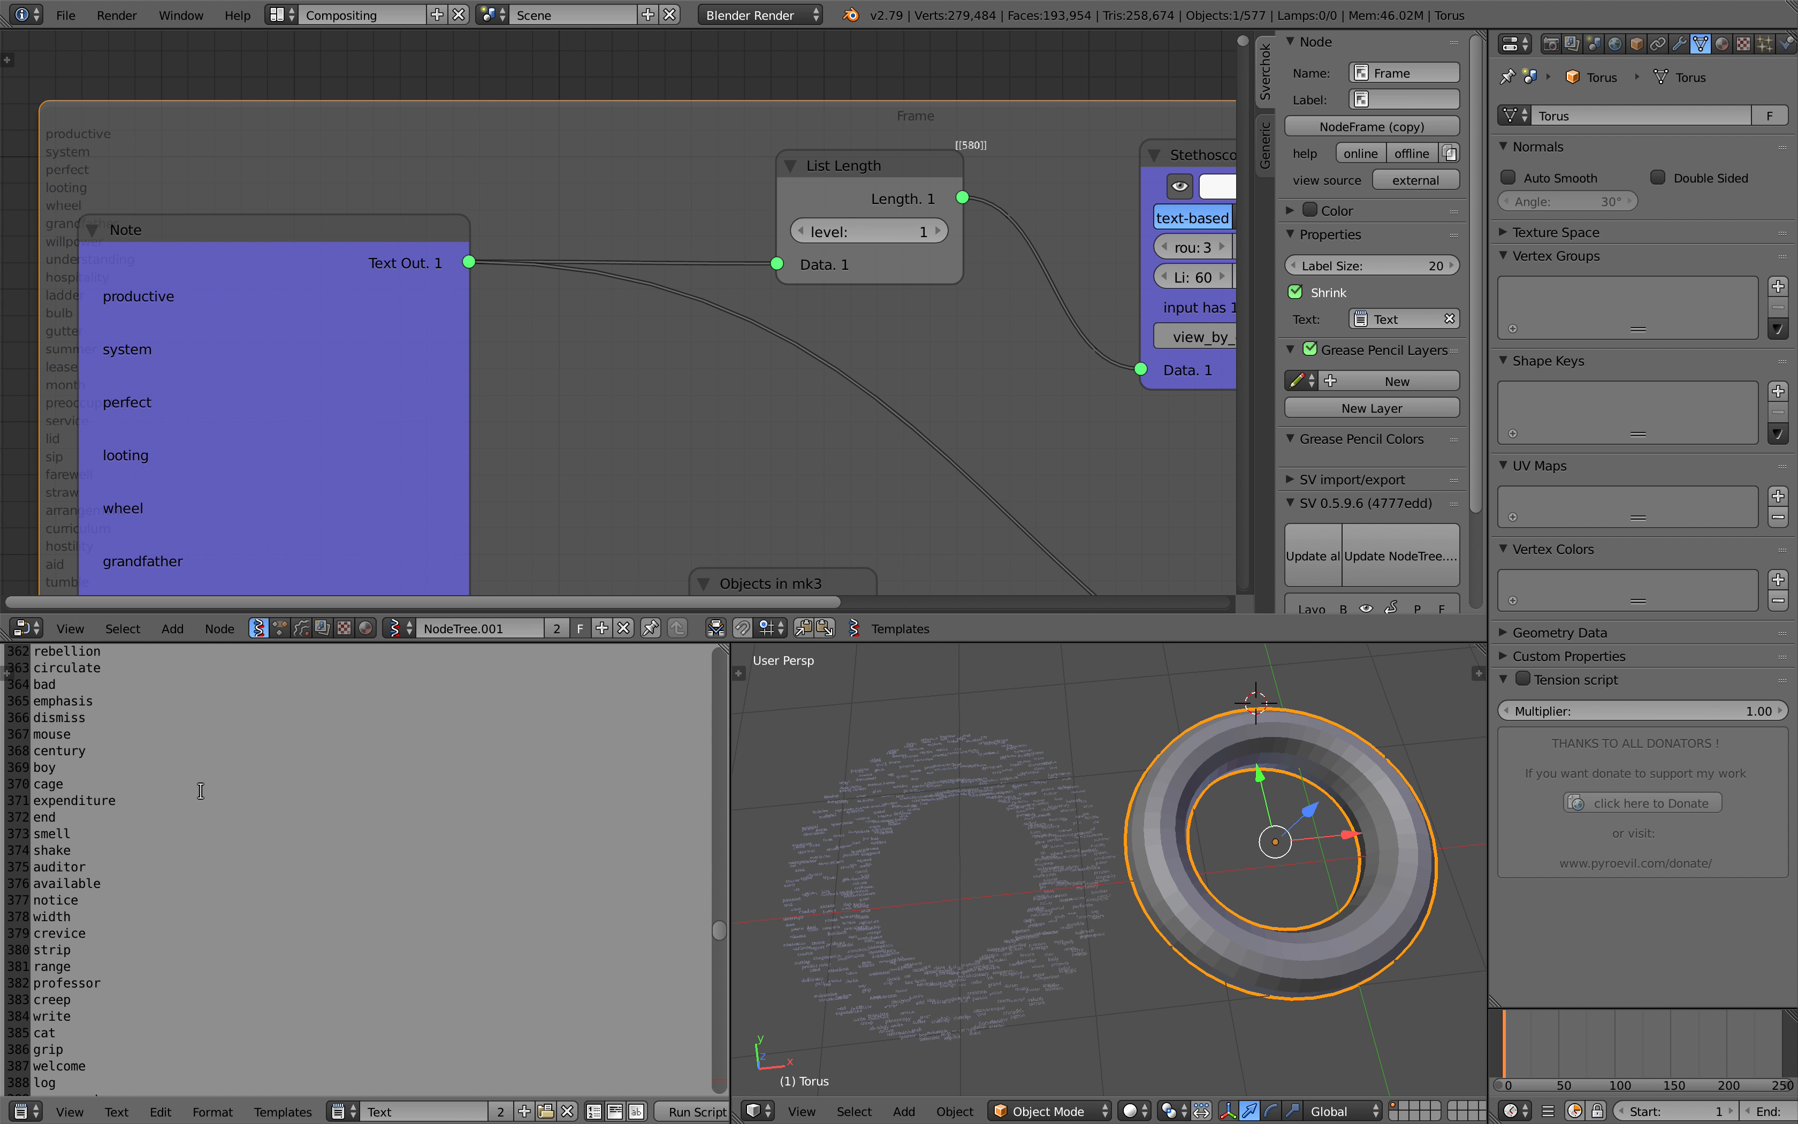
pyautogui.scroll(2, 469, 264)
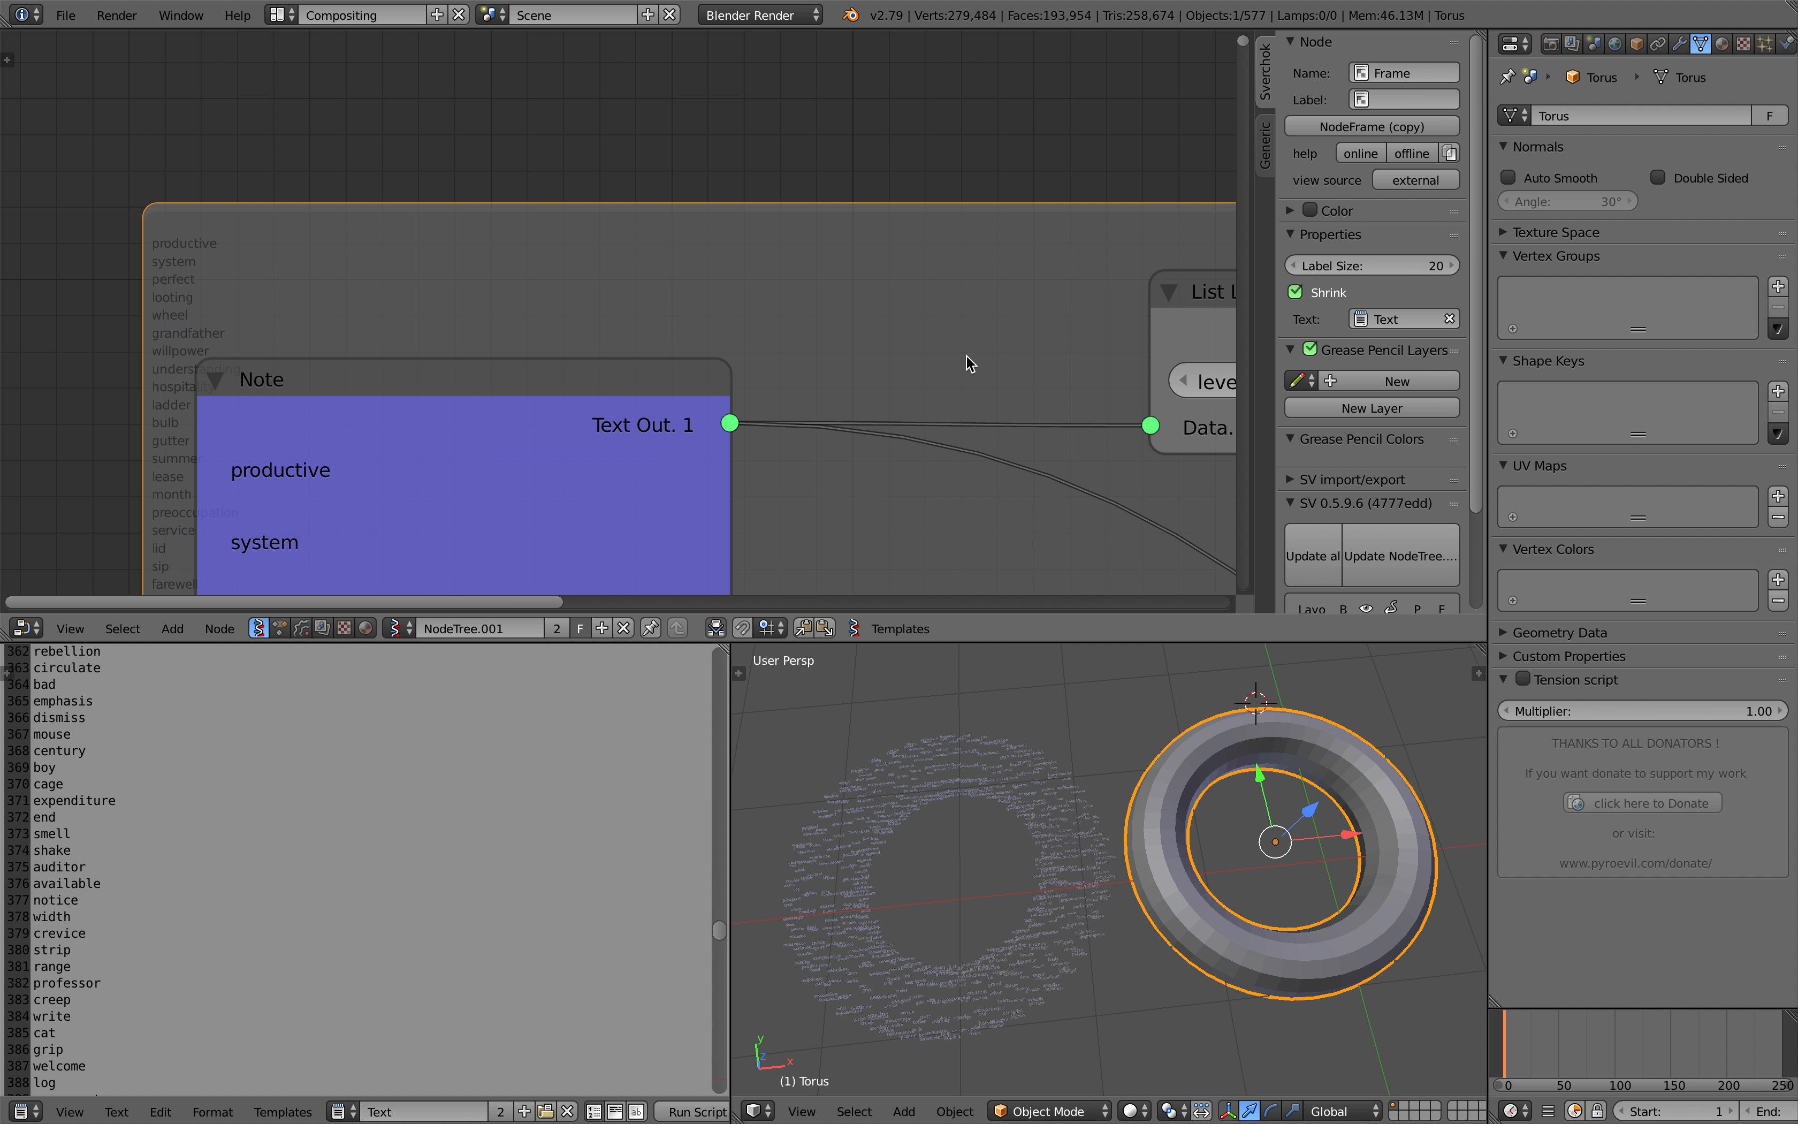
# - Try a frame label size of 40 and settle on a label size of 64
pyautogui.click(1404, 265)
pyautogui.write('40')
pyautogui.press('Return')
pyautogui.moveTo(201, 312); pyautogui.dragTo(498, 349, button='middle')
pyautogui.scroll(2, 421, 270)
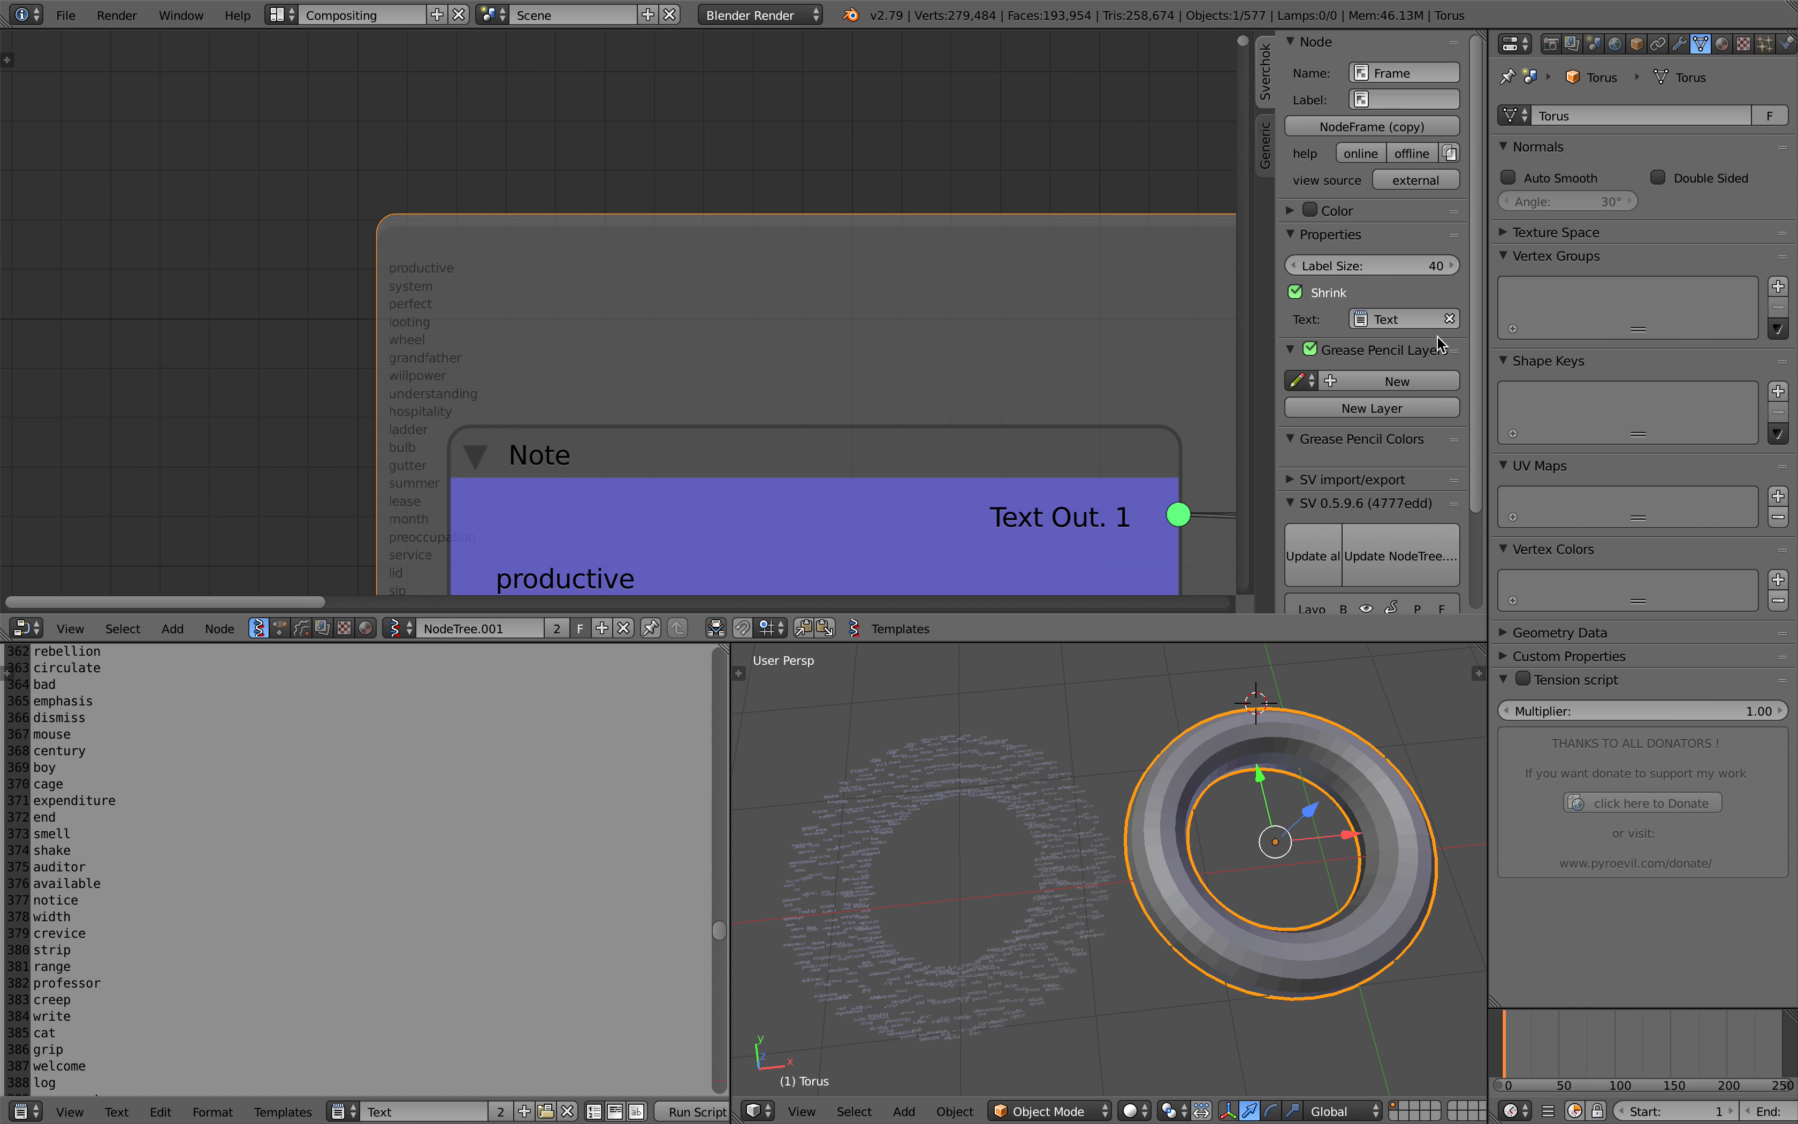
pyautogui.click(1374, 265)
pyautogui.write('64')
pyautogui.press('Return')
pyautogui.click(1322, 294)
# - Give the frame a custom light peach colour and save the blend file
pyautogui.click(1289, 211)
pyautogui.click(1361, 270)
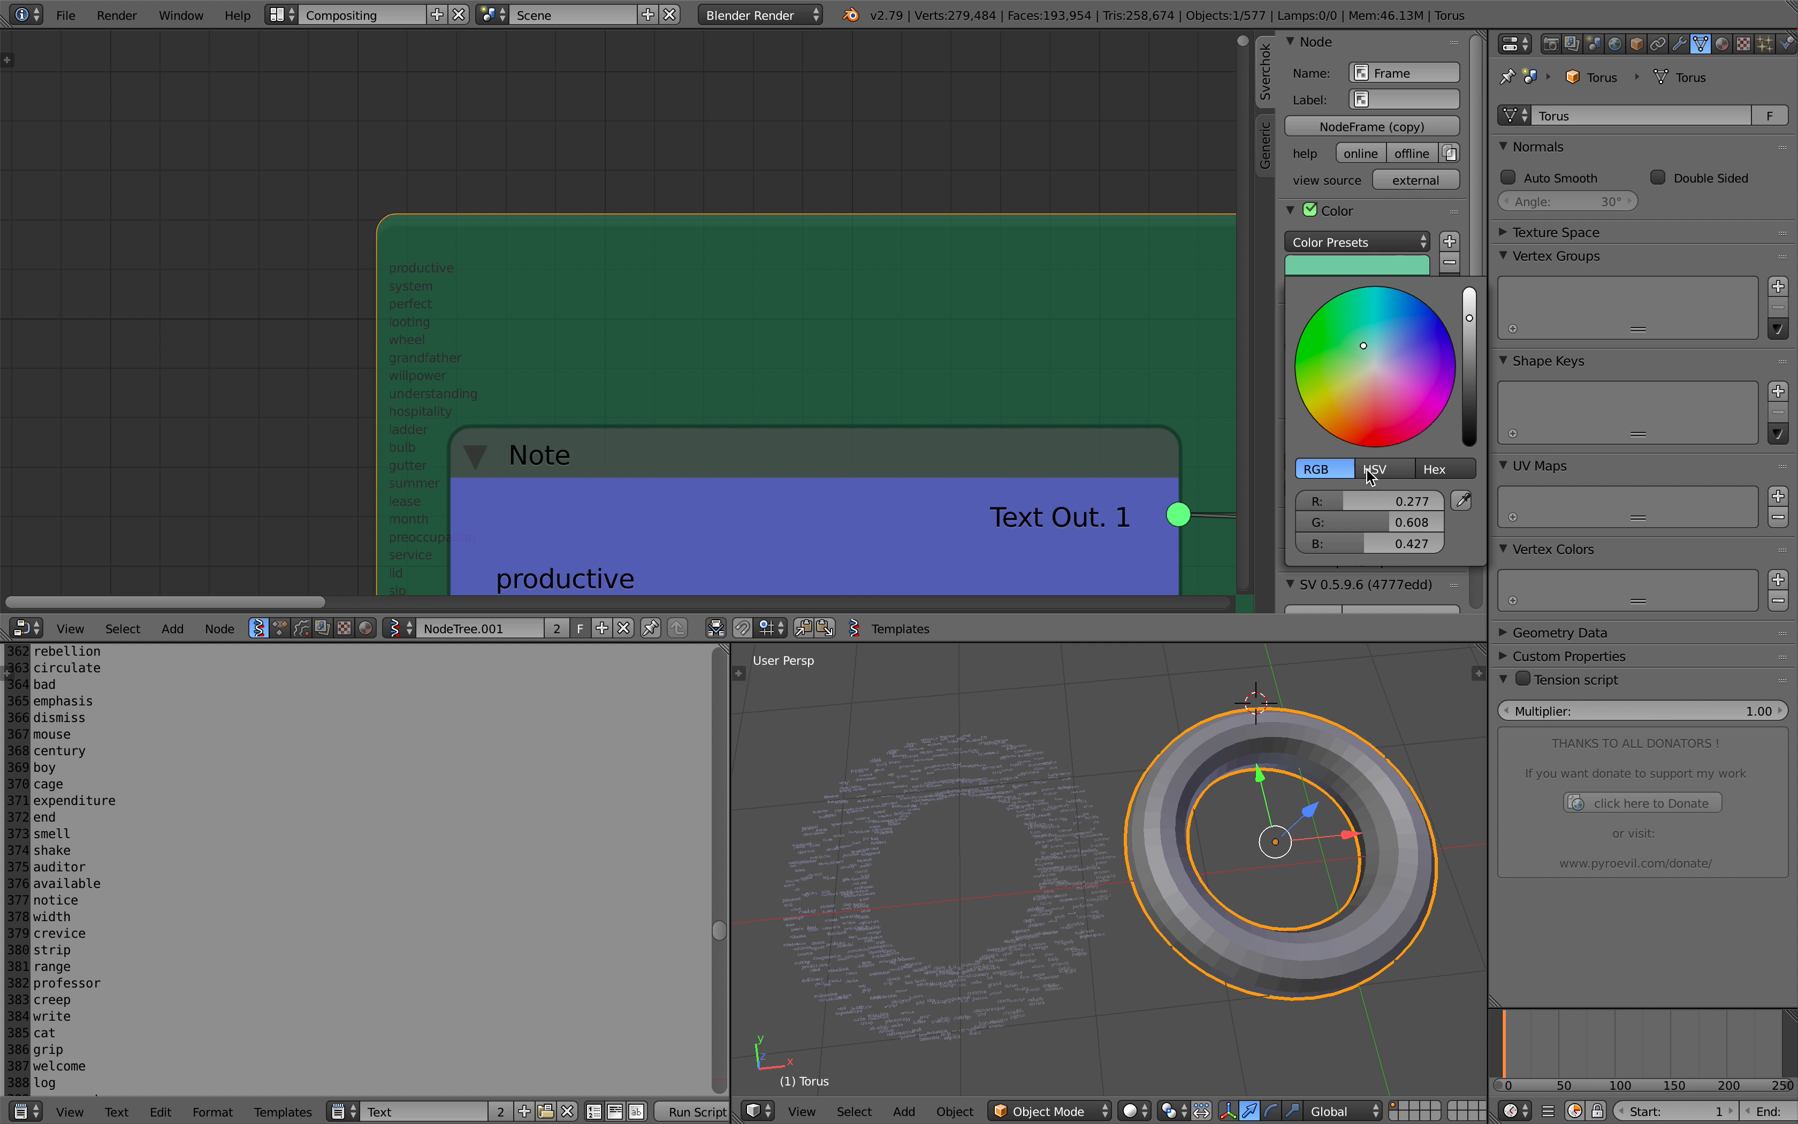
pyautogui.moveTo(1468, 371); pyautogui.dragTo(1469, 292)
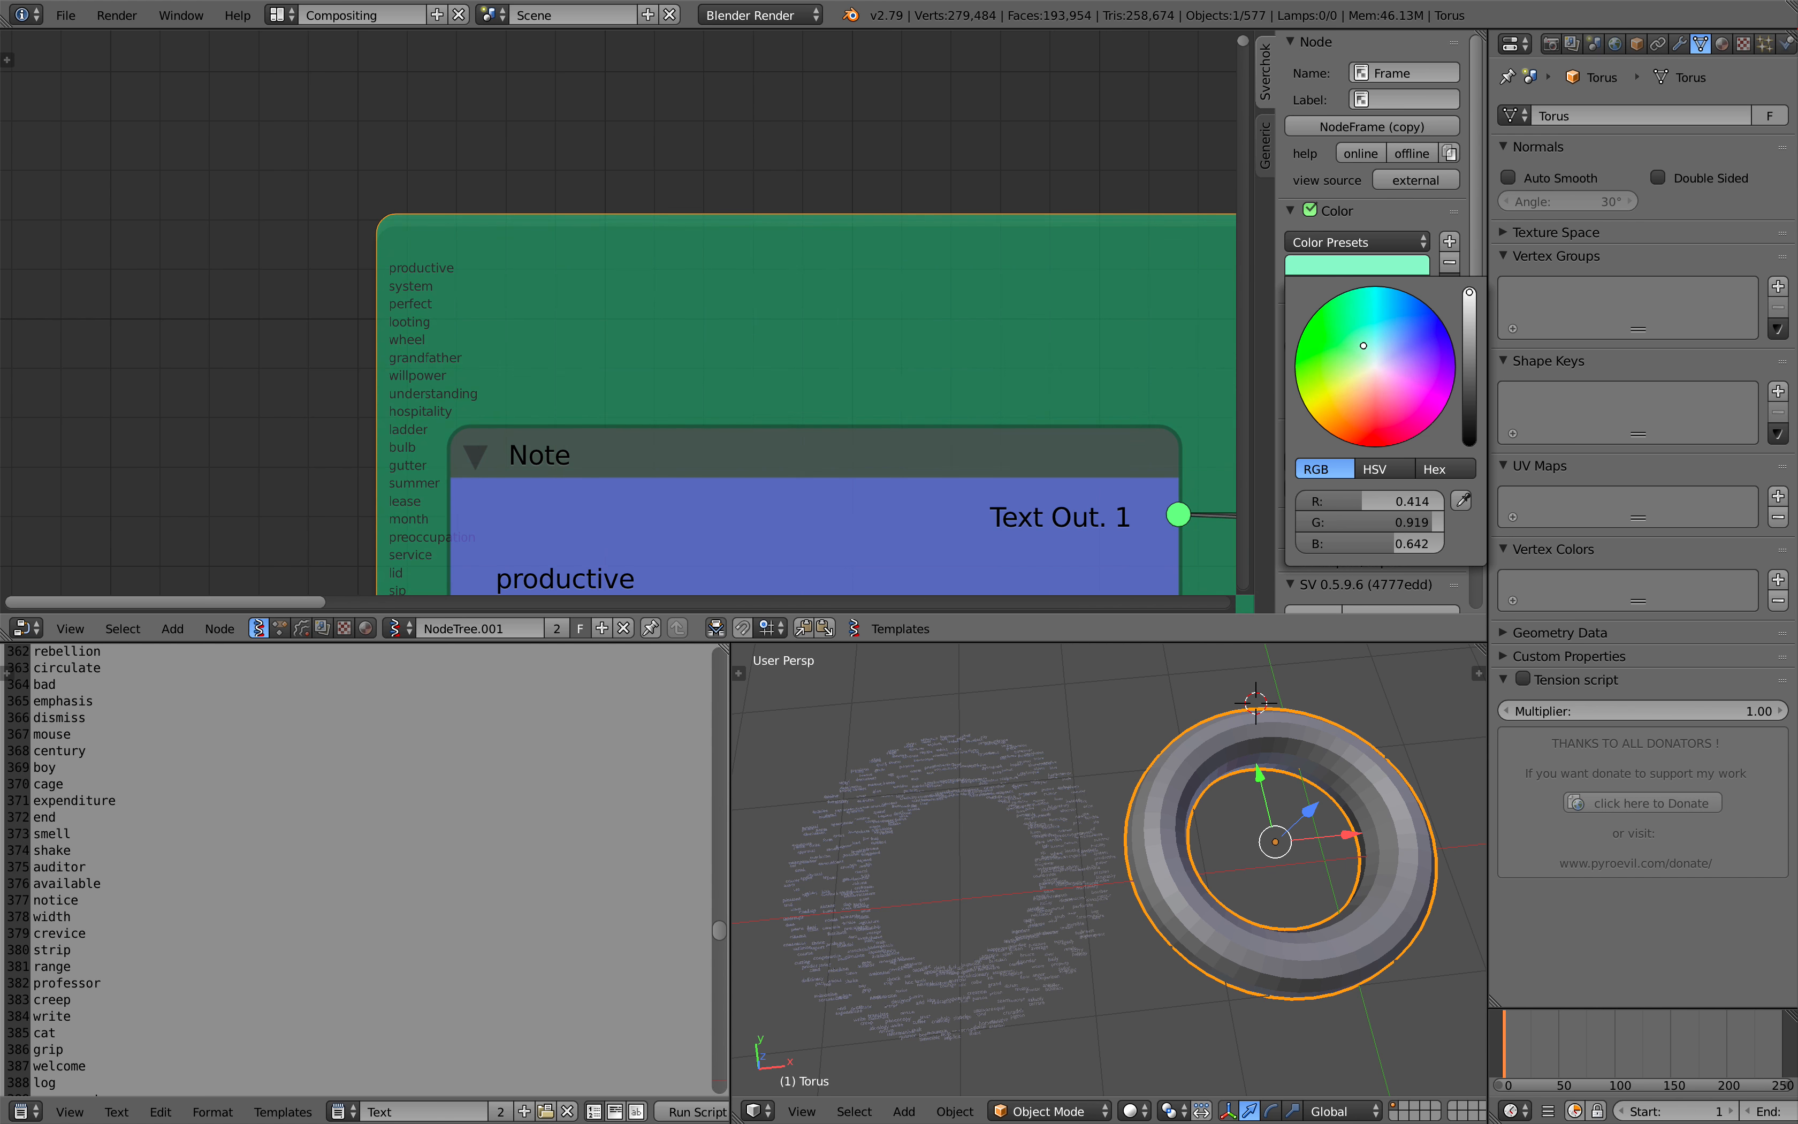
pyautogui.moveTo(1364, 348); pyautogui.dragTo(1373, 374)
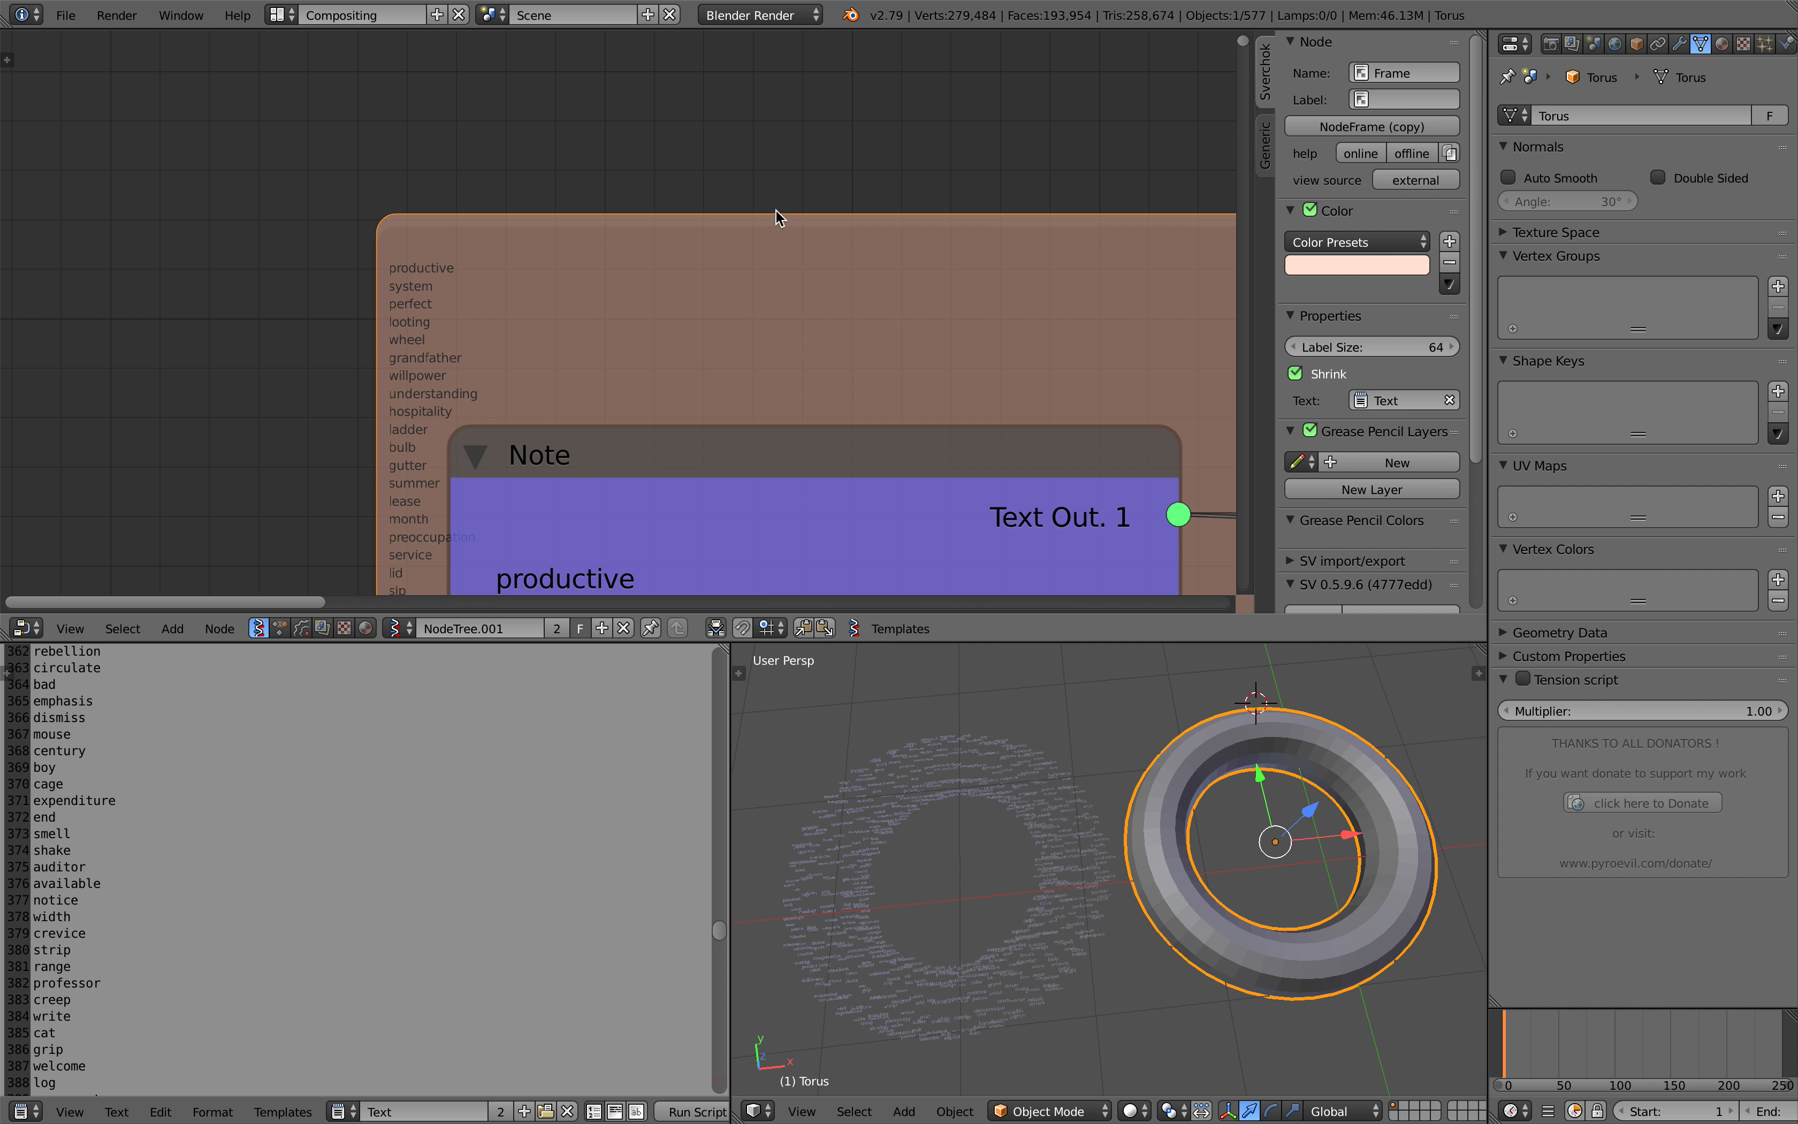
pyautogui.moveTo(690, 422); pyautogui.dragTo(574, 321, button='middle')
pyautogui.scroll(-3, 608, 353)
pyautogui.hotkey('ctrl', 's')
pyautogui.click(574, 321)
# - Move the Note node inside the frame farther from the List Length node and select the frame
pyautogui.moveTo(352, 404); pyautogui.dragTo(360, 333, button='middle')
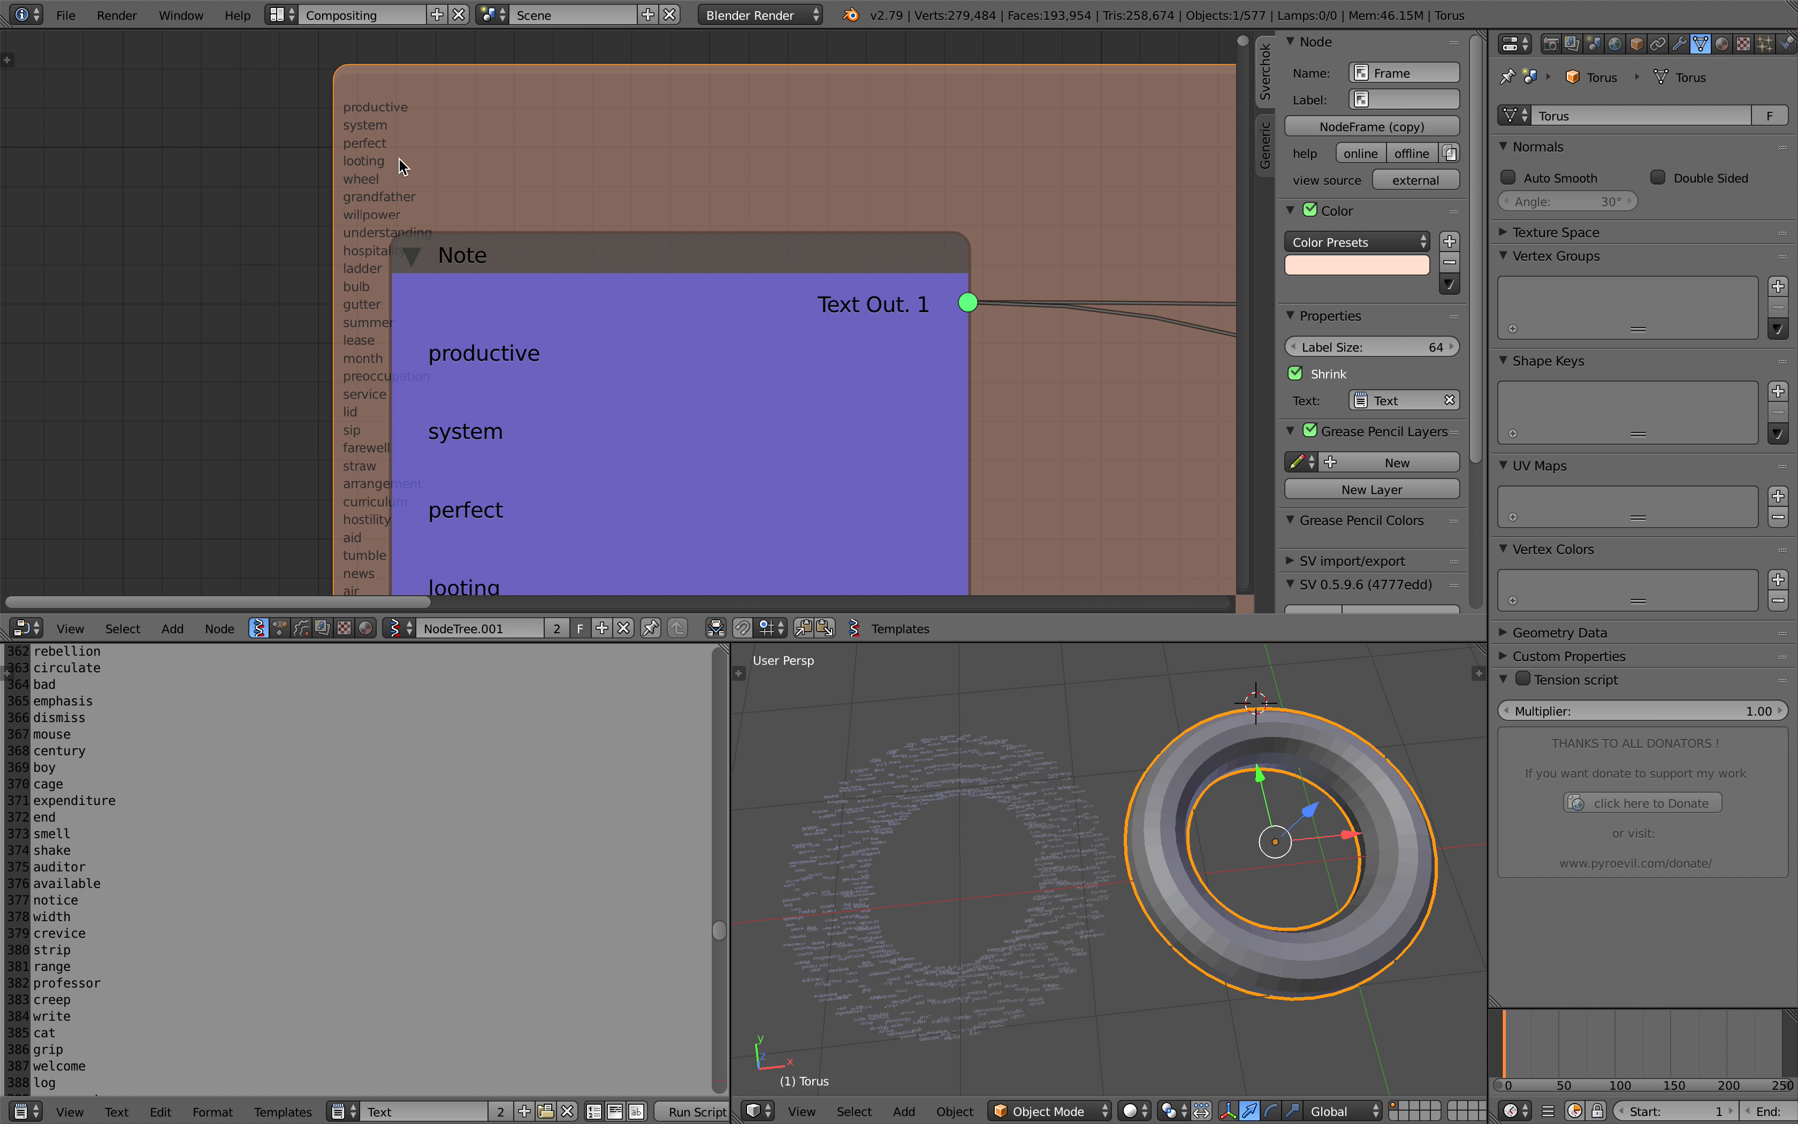
pyautogui.scroll(-1, 369, 117)
pyautogui.moveTo(572, 226); pyautogui.dragTo(717, 224)
pyautogui.moveTo(717, 224); pyautogui.dragTo(457, 177, button='middle')
pyautogui.scroll(-6, 558, 209)
pyautogui.moveTo(638, 261); pyautogui.dragTo(621, 244, button='middle')
pyautogui.moveTo(554, 193); pyautogui.dragTo(312, 174)
pyautogui.moveTo(660, 307); pyautogui.dragTo(603, 245, button='middle')
pyautogui.scroll(-4, 524, 264)
pyautogui.click(489, 128)
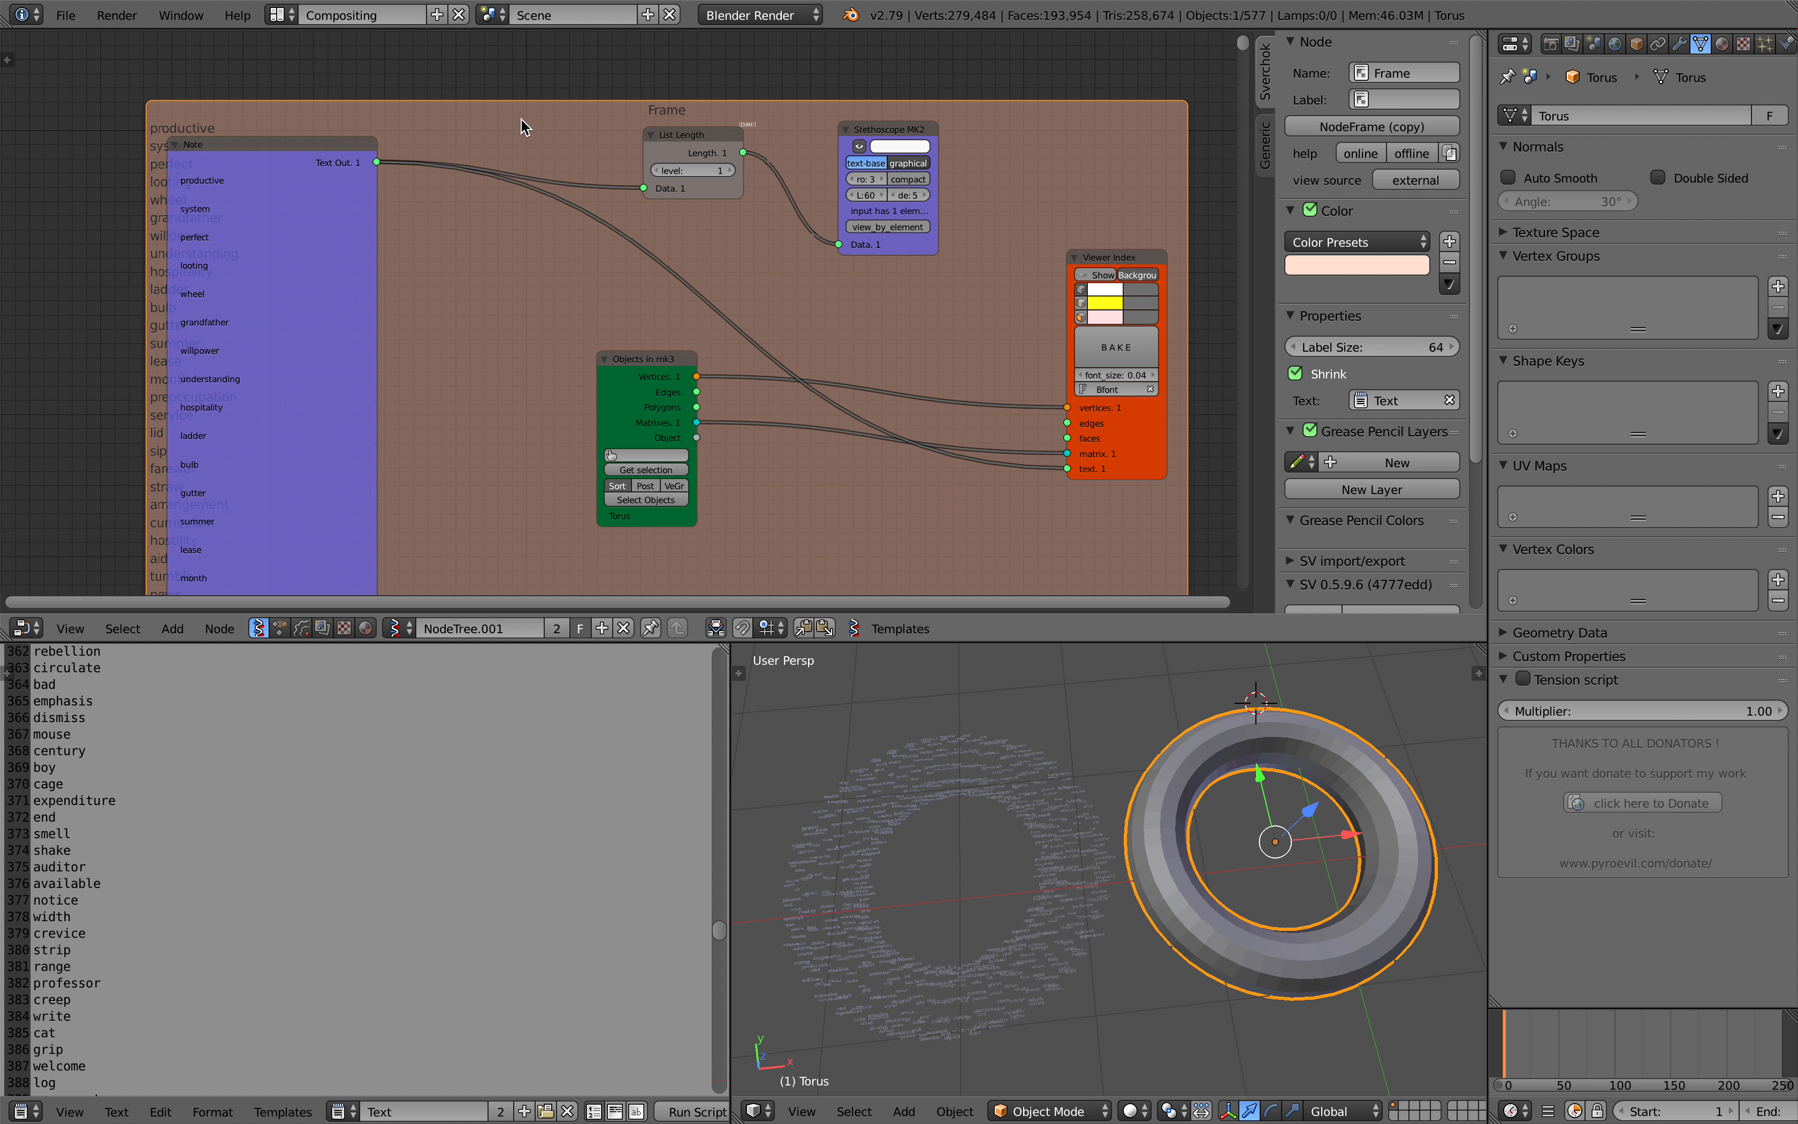
# - Select one baked word object on the ring of text labels and inspect the words up close
pyautogui.scroll(-1, 609, 214)
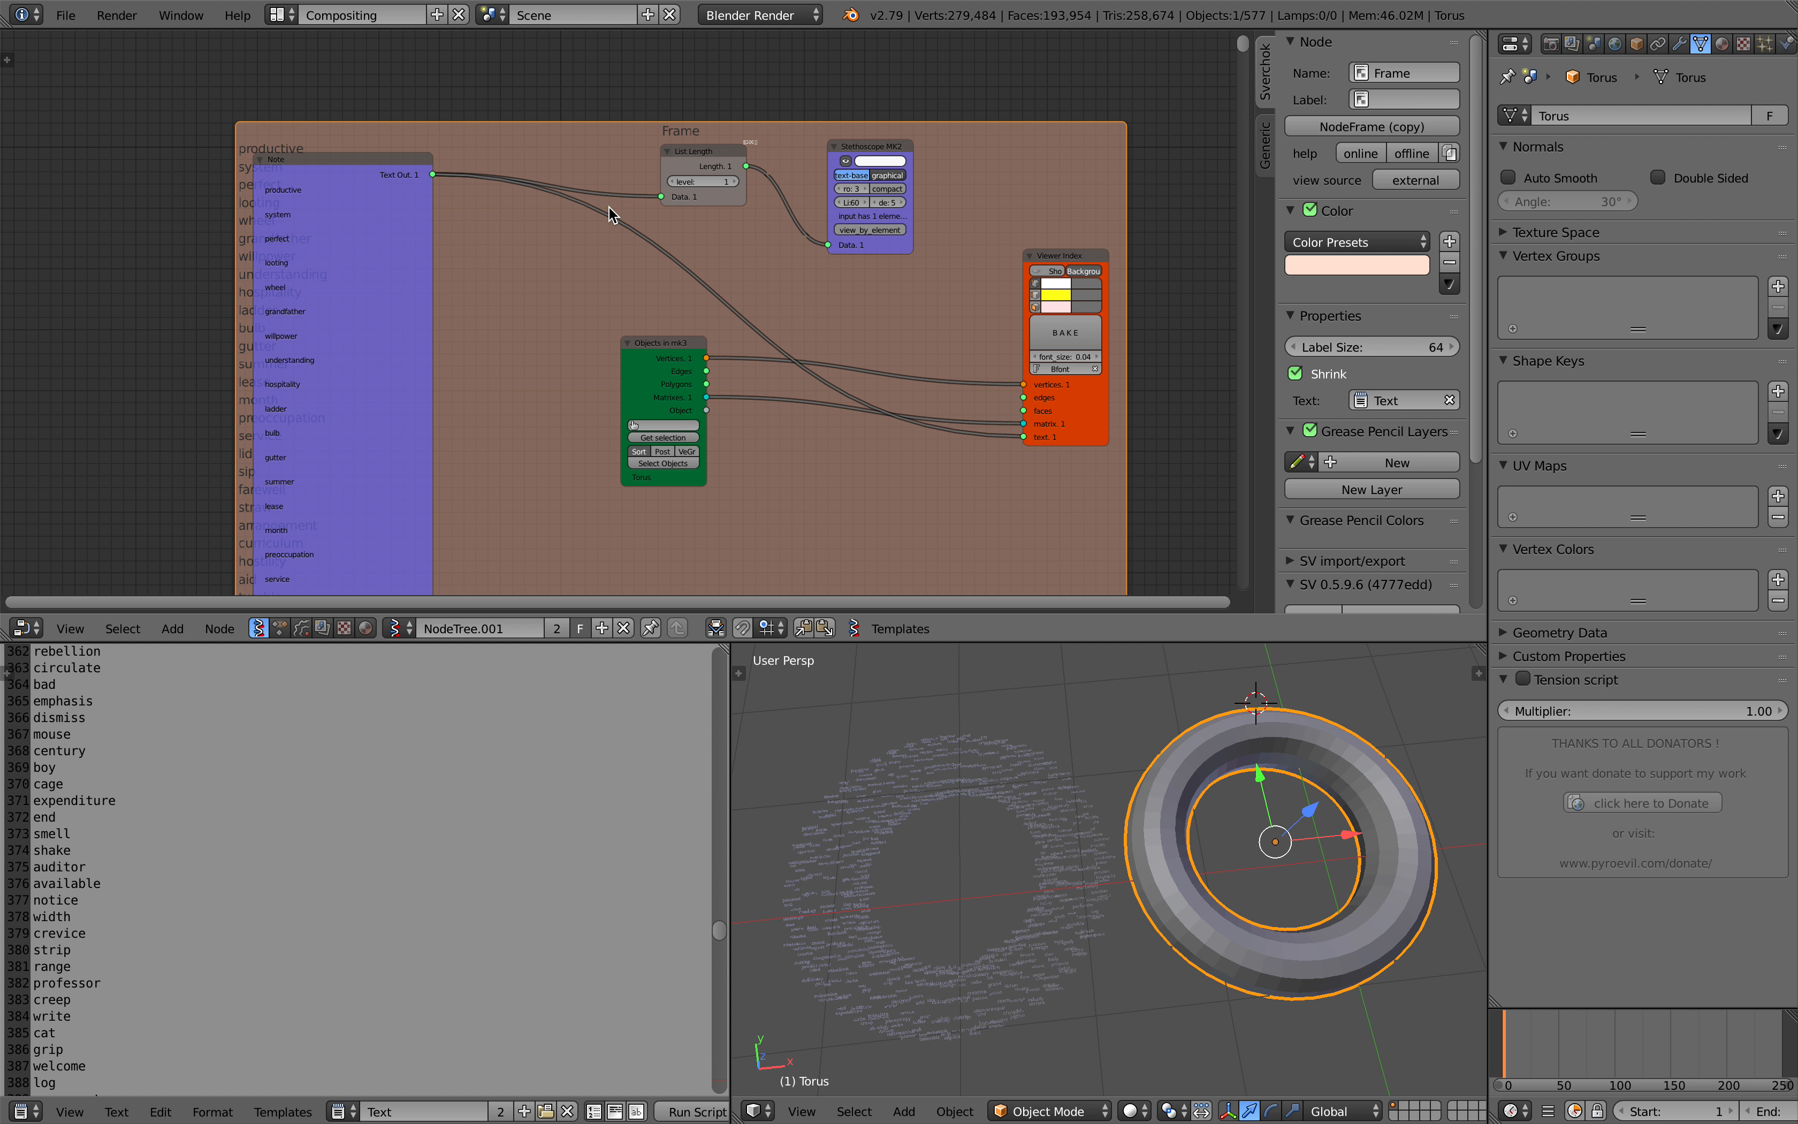
pyautogui.moveTo(505, 239); pyautogui.dragTo(528, 250)
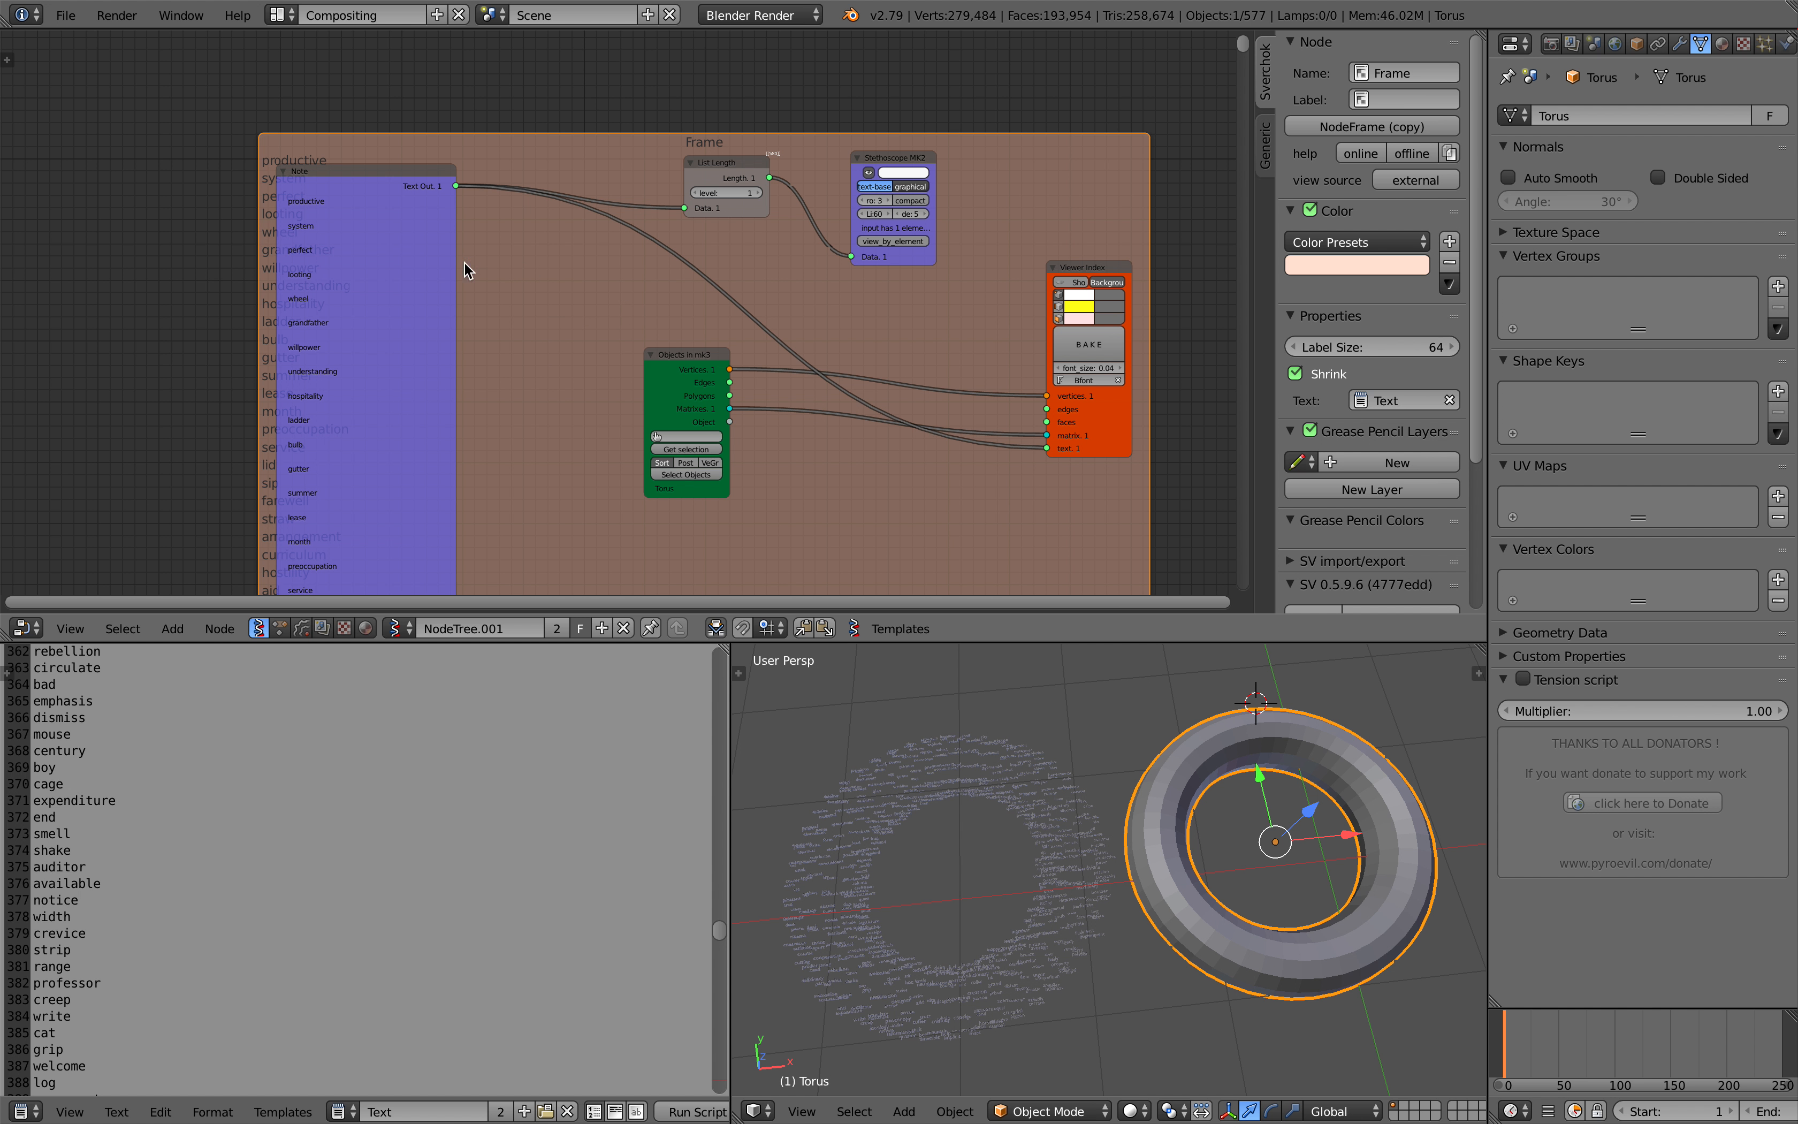
pyautogui.rightClick(976, 757)
pyautogui.press('KP_Decimal')
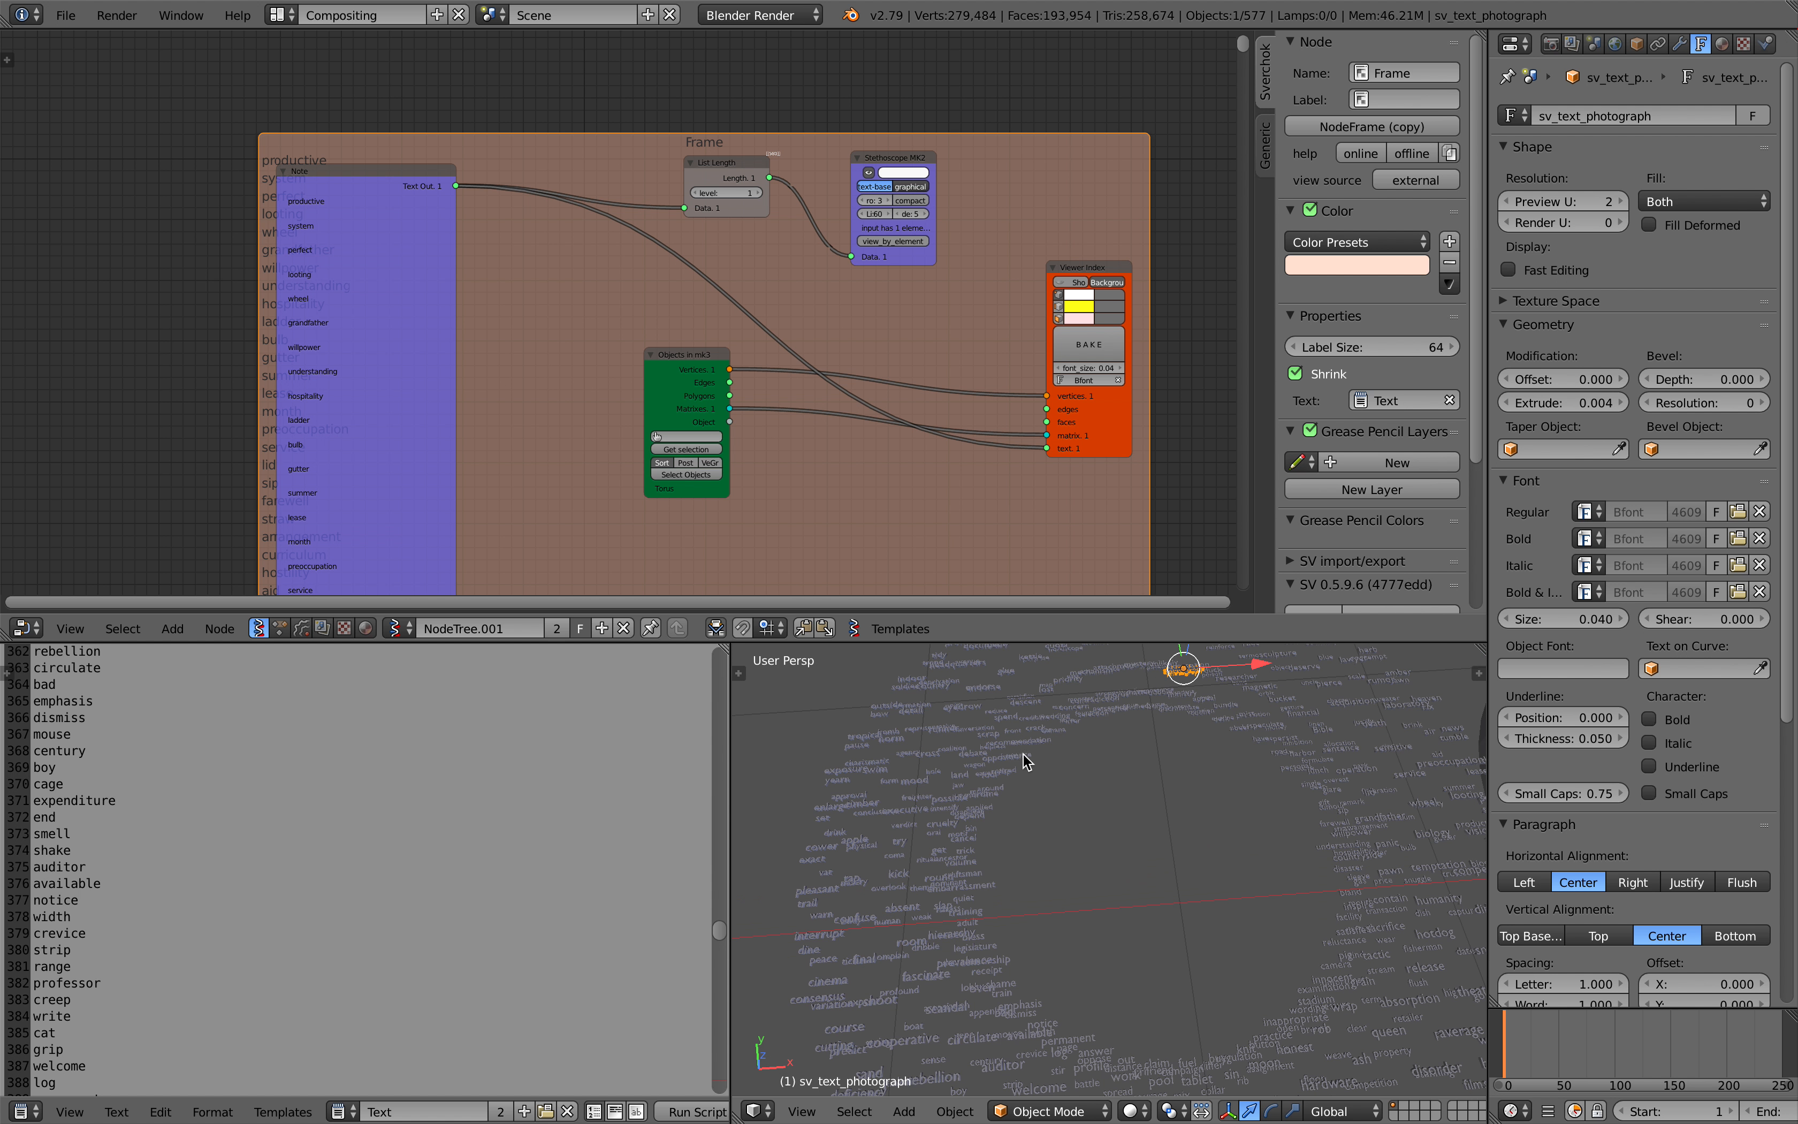
pyautogui.moveTo(1026, 758); pyautogui.dragTo(1095, 839, button='middle')
pyautogui.scroll(-5, 1107, 836)
# - Reselect the torus and save over the blend file sv_note_001.blend
pyautogui.rightClick(1172, 795)
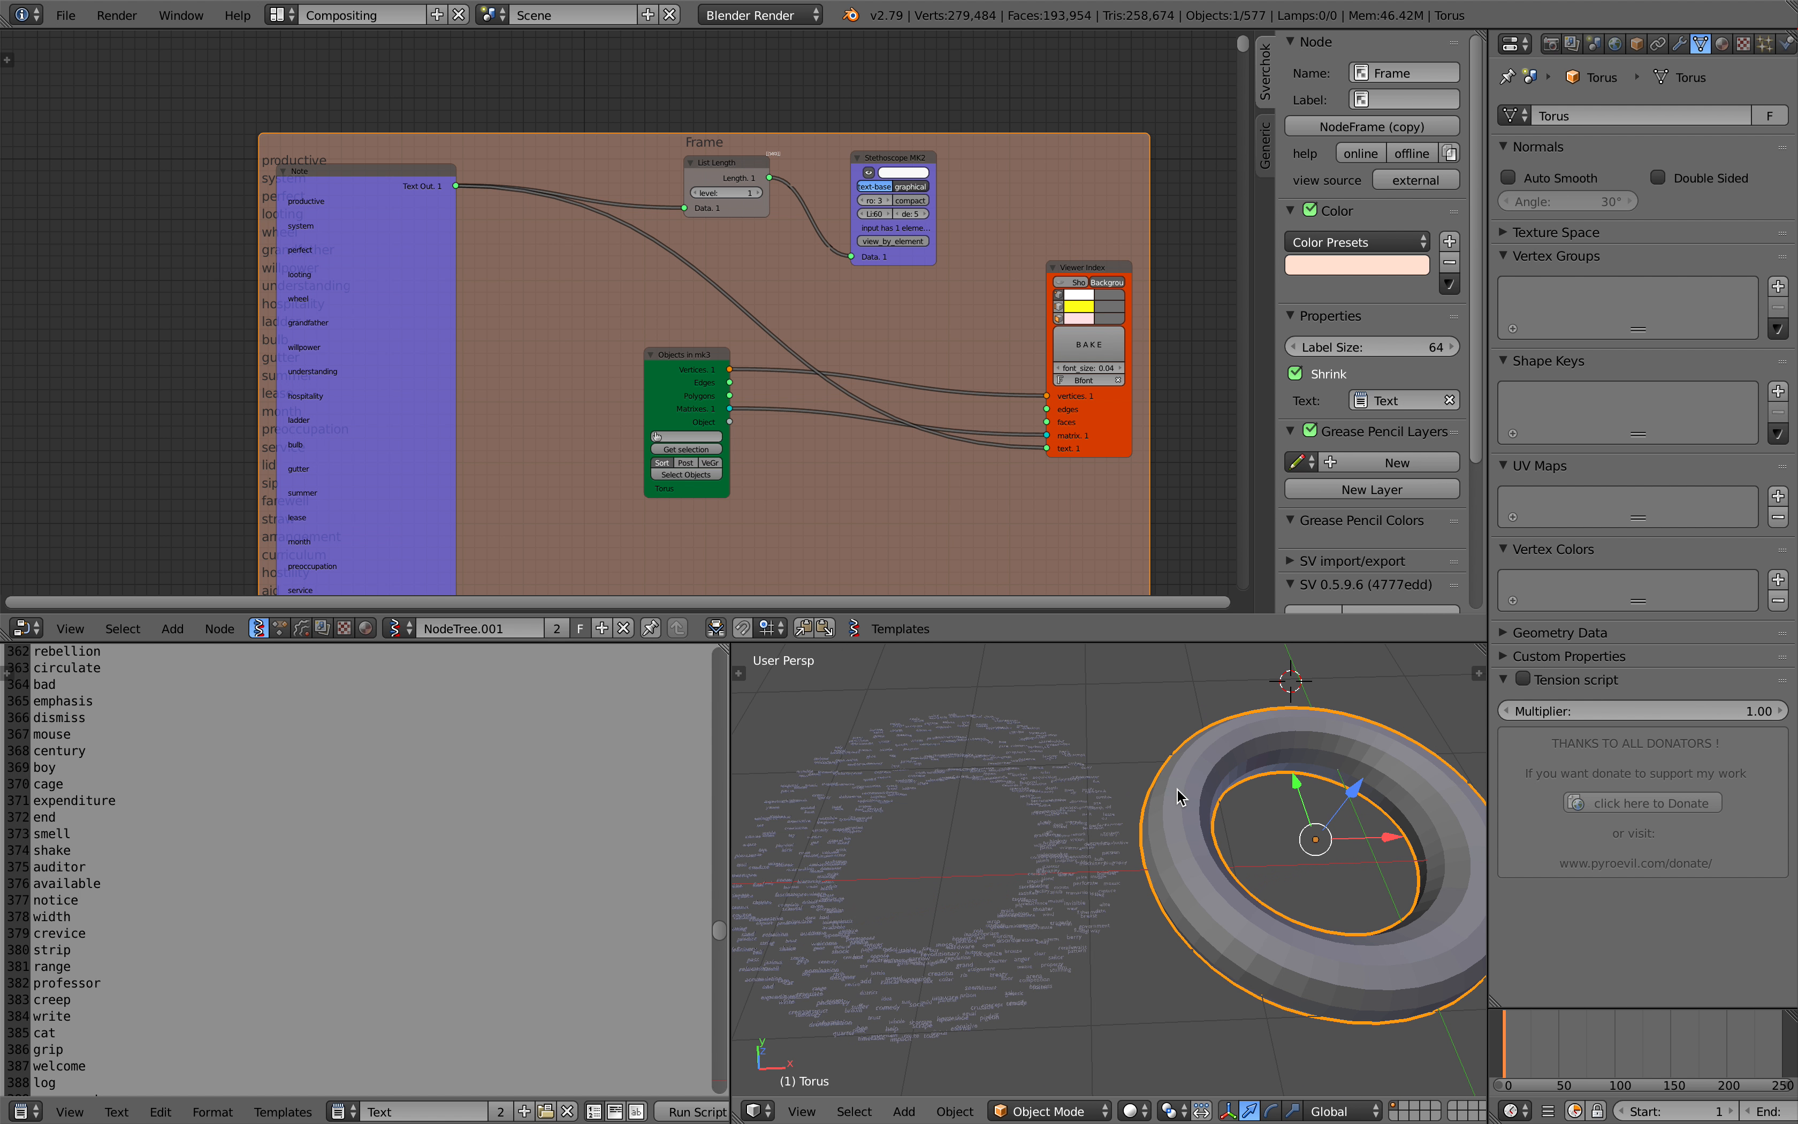
pyautogui.scroll(-5, 1178, 797)
pyautogui.hotkey('ctrl', 's')
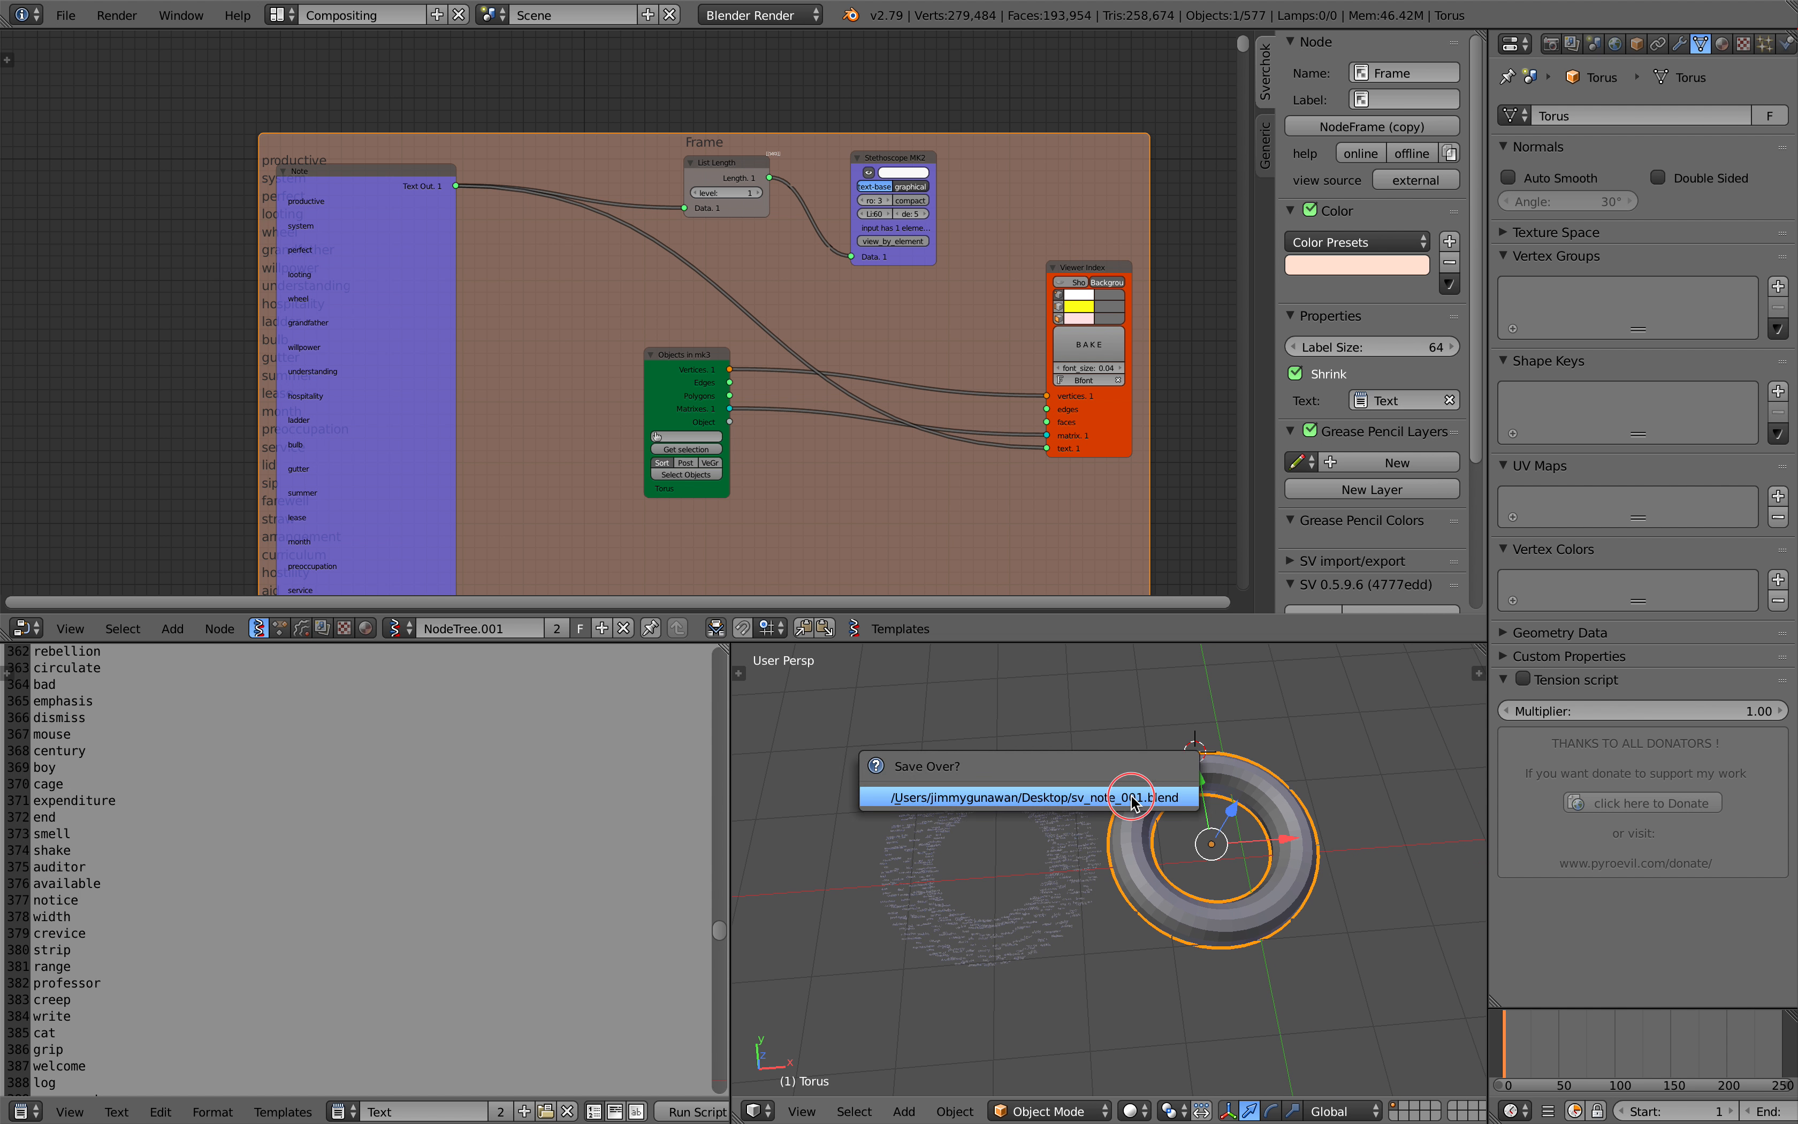
pyautogui.click(1130, 797)
pyautogui.scroll(3, 1130, 799)
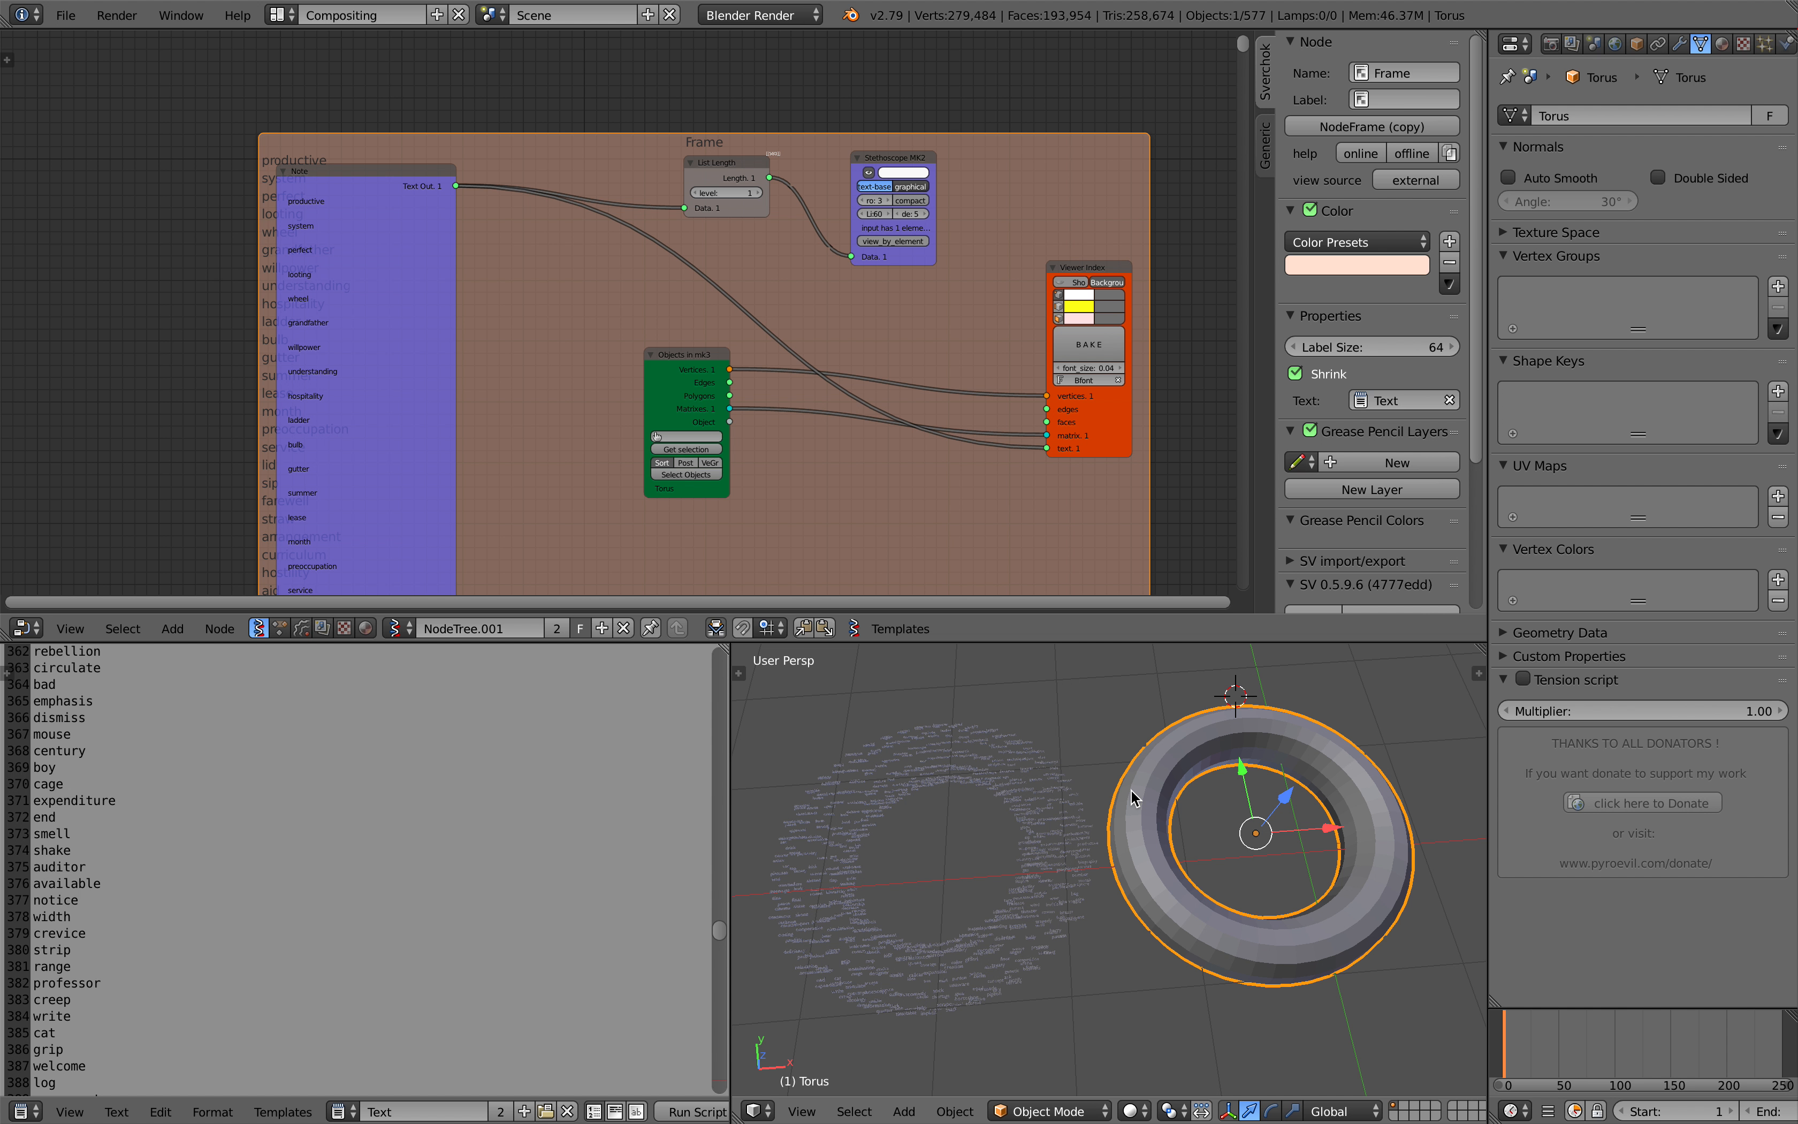